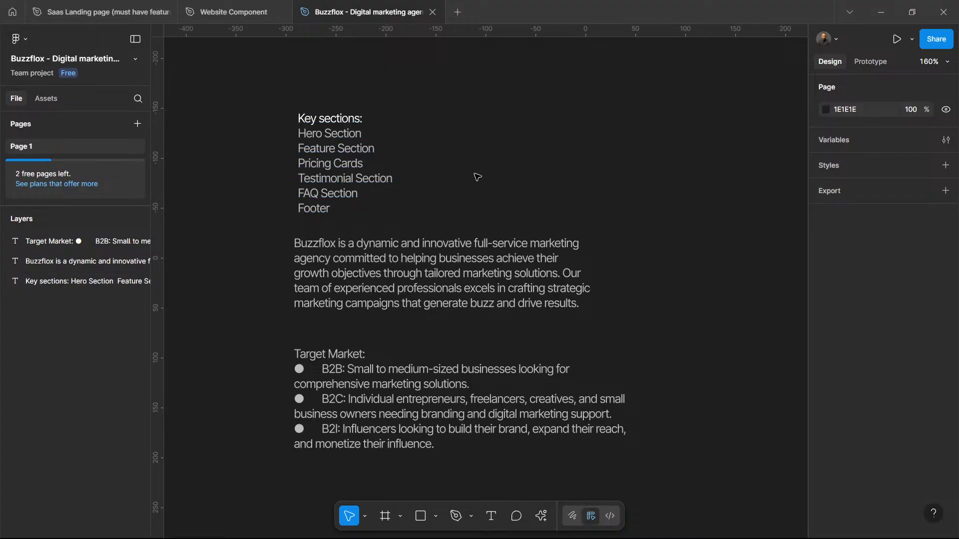
click(881, 12)
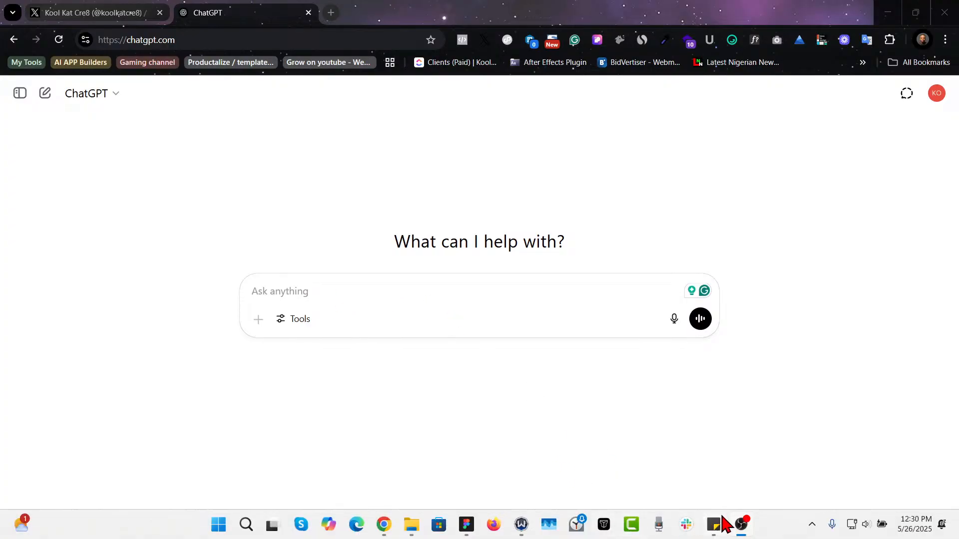
mouse_move(724, 522)
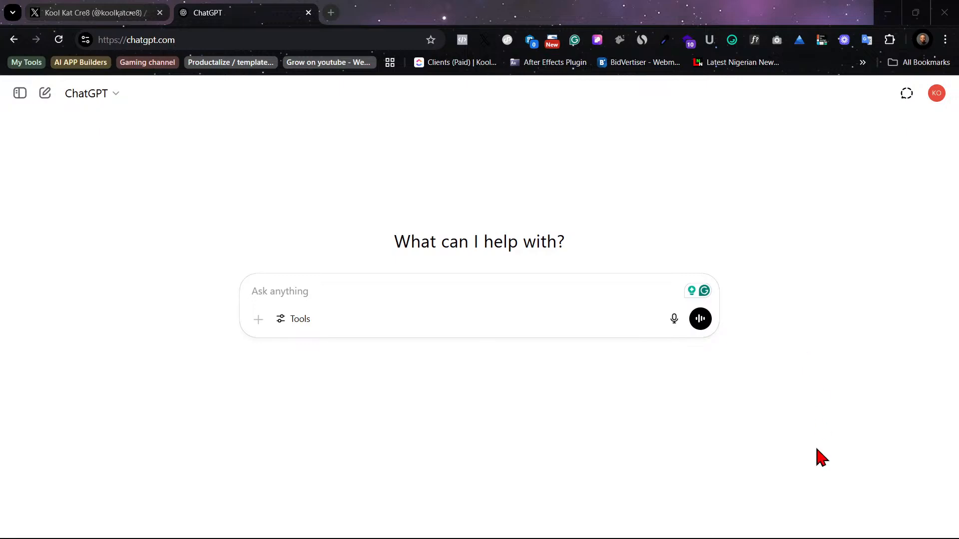
mouse_move(739, 537)
mouse_move(523, 530)
mouse_move(786, 530)
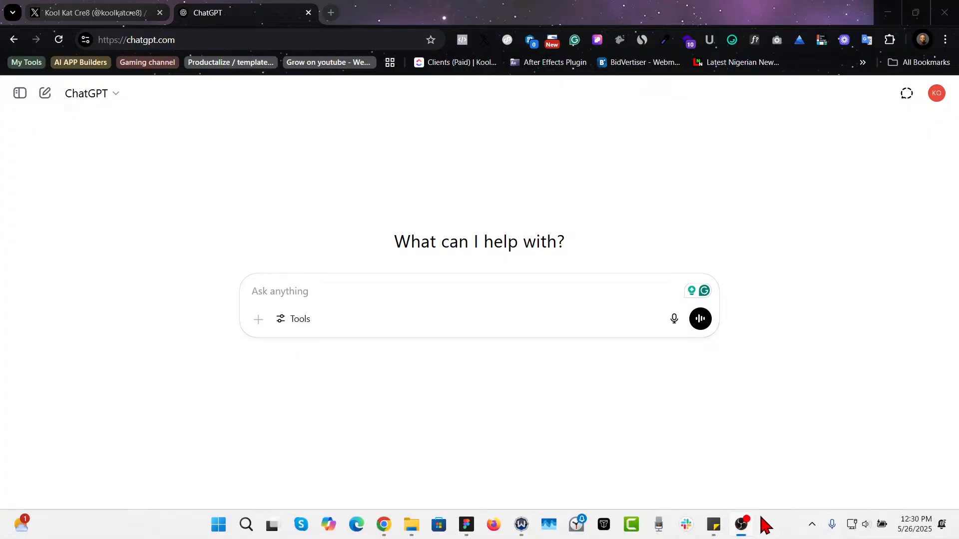
click(466, 524)
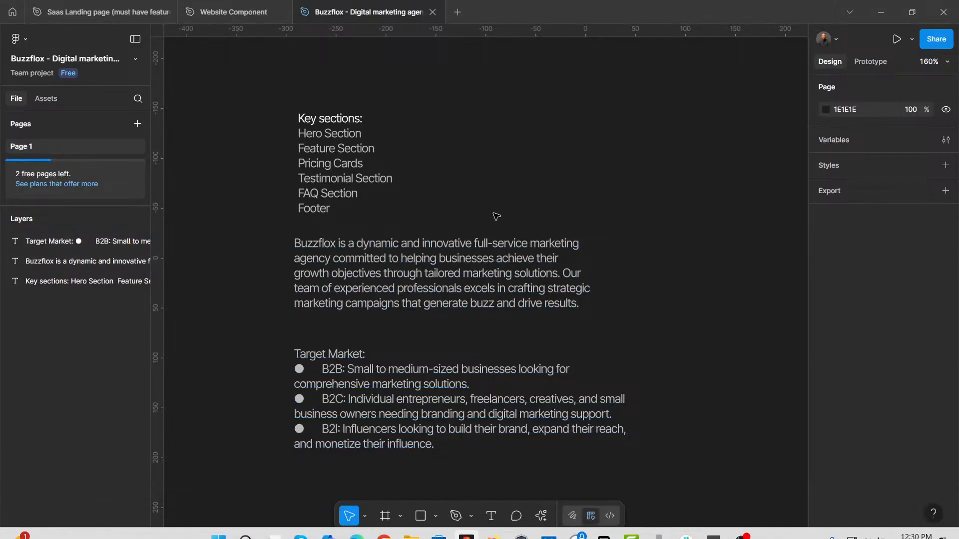
click(405, 274)
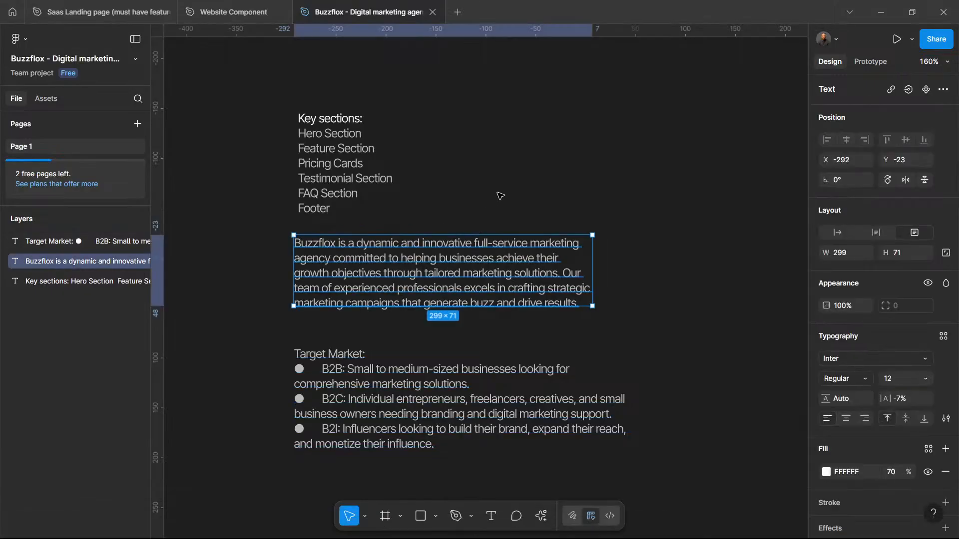
click(442, 203)
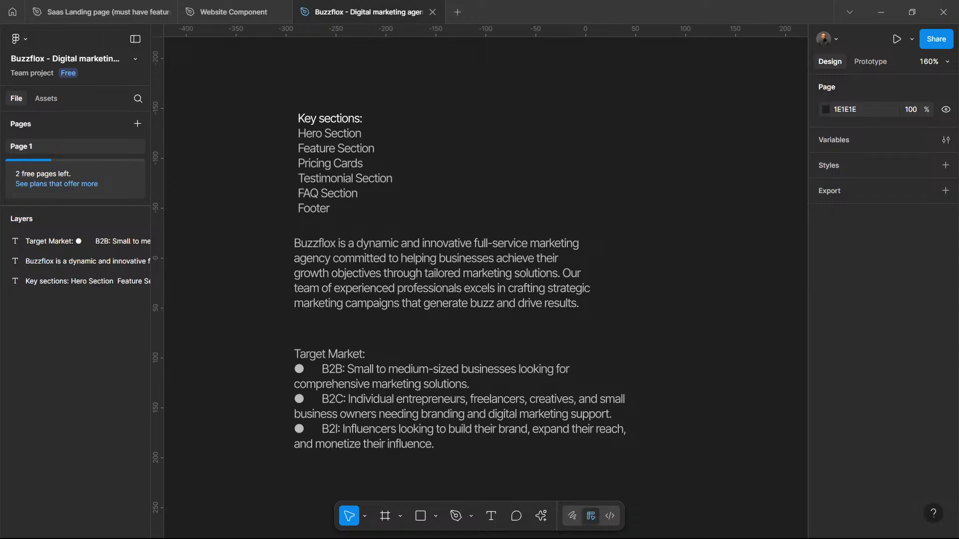
Step: Switch to ChatGPT and begin the prompt with "Hi, I want to build a digital marketing agency landing page with the features below"
click(881, 11)
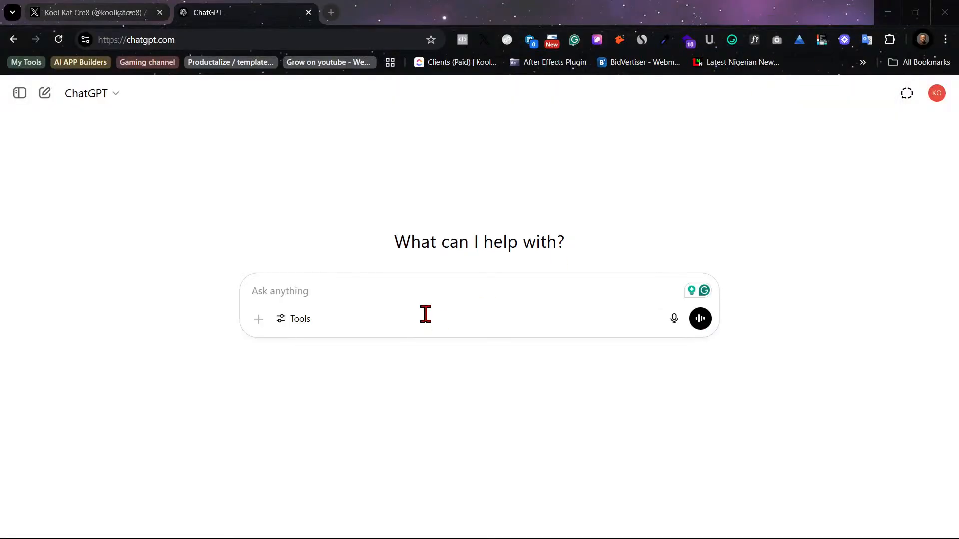
click(386, 293)
click(341, 299)
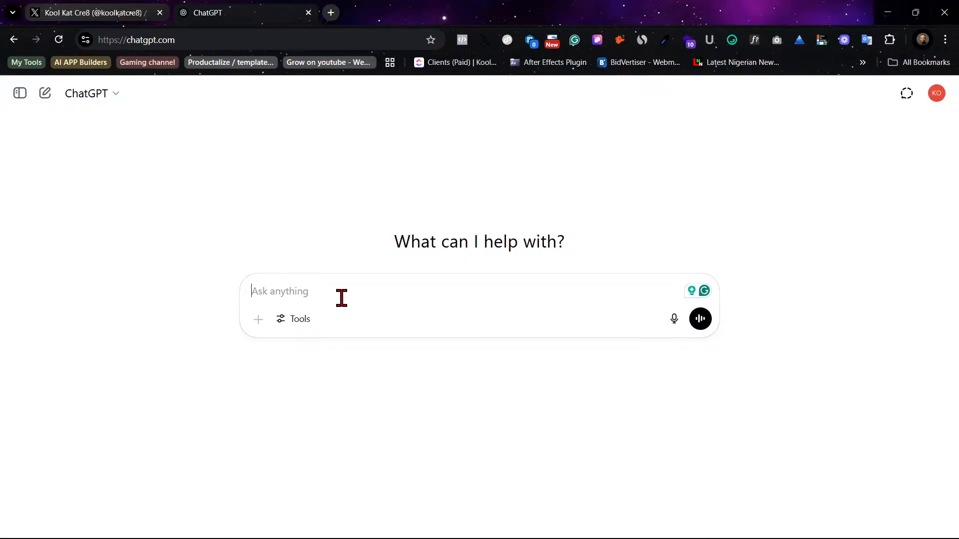
text(Hi,)
text(i want to build )
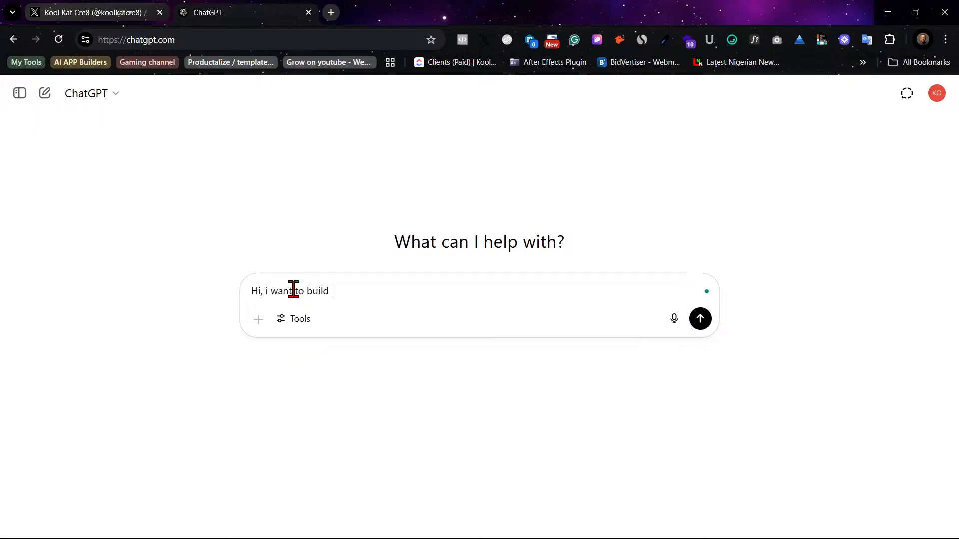
text(a digital marketing )
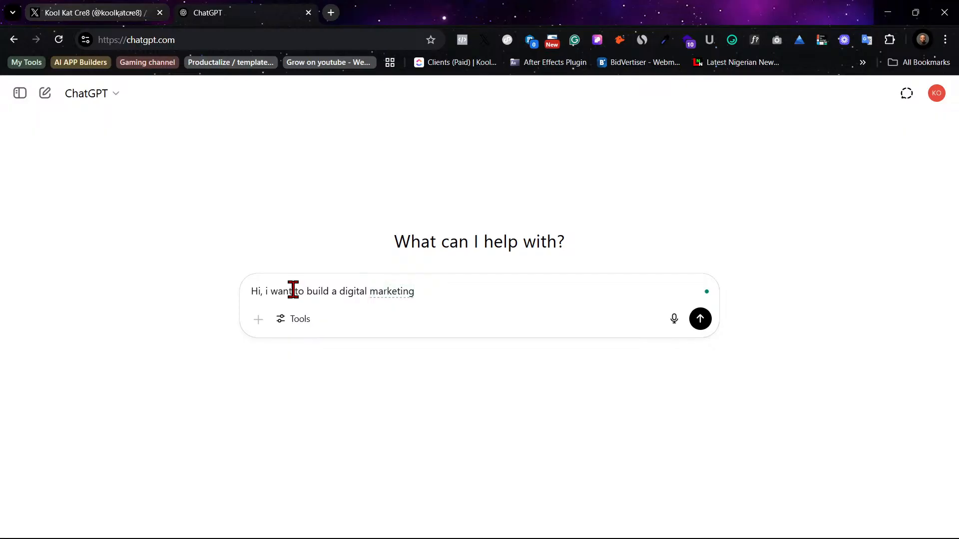
text(agency landing page with)
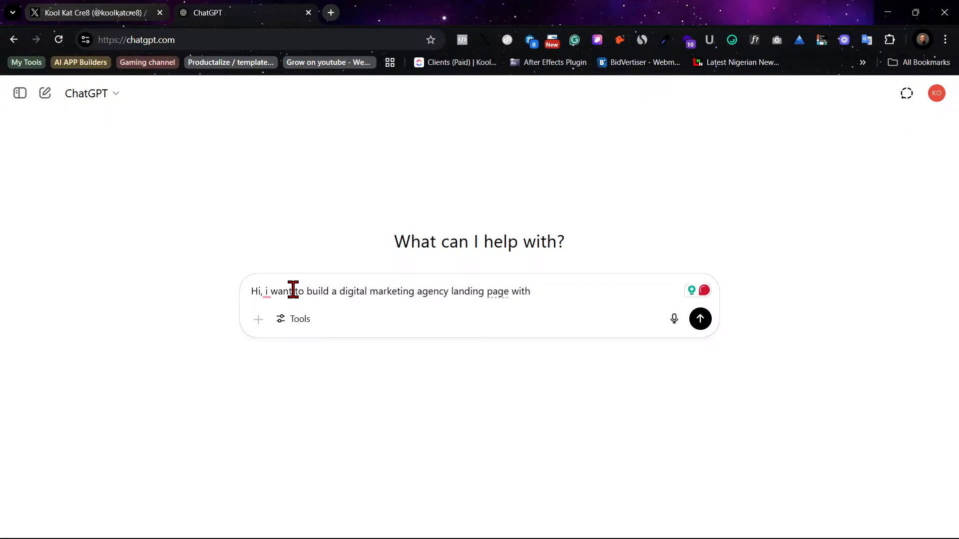
text( the features below)
mouse_move(268, 294)
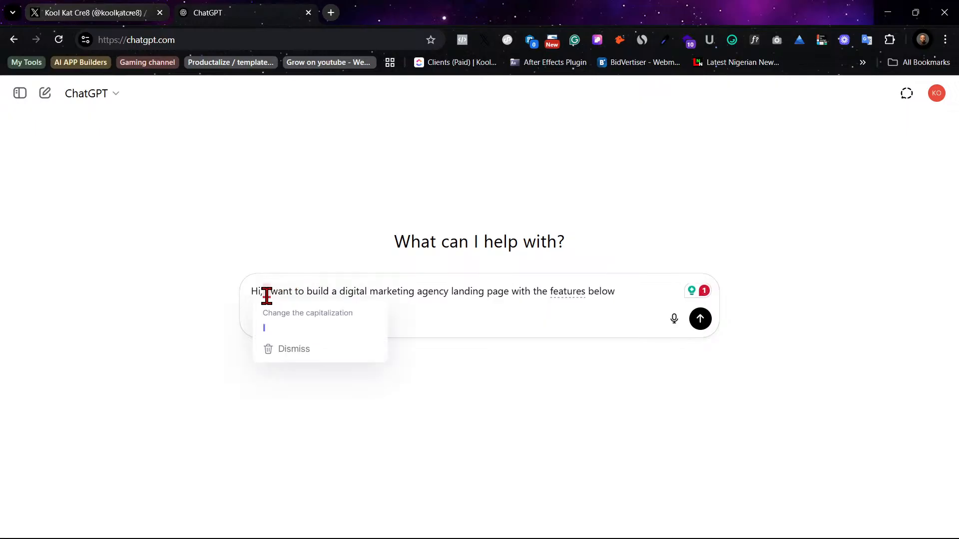
click(284, 327)
mouse_move(570, 291)
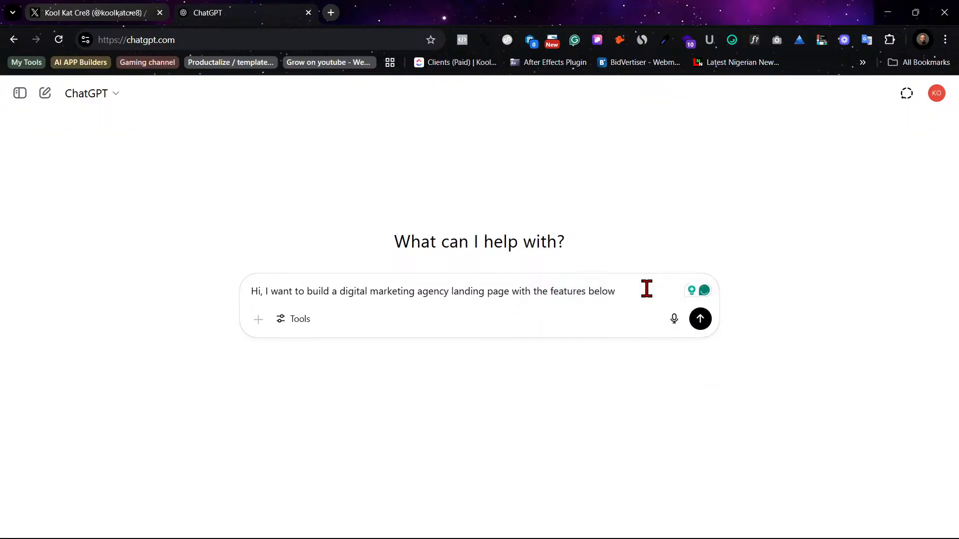
Step: End the opening sentence, add "so i need content for each page." to the prompt and leave a blank line after it
text(. )
text(so i need )
text(infor)
key(BackSpace)
key(BackSpace)
key(BackSpace)
key(BackSpace)
text(content for e)
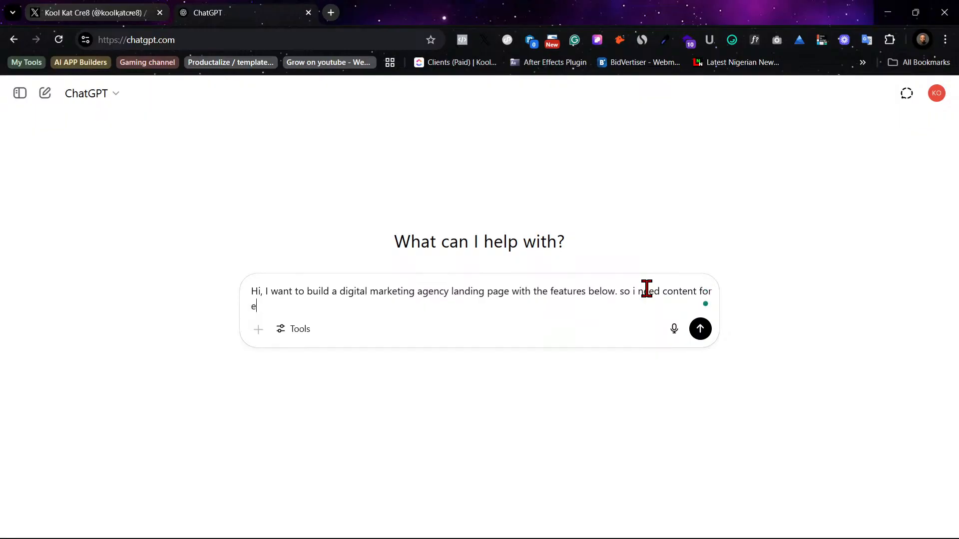
text(ach pag)
key(BackSpace)
text(ge)
key(shift+Return)
key(shift+Return)
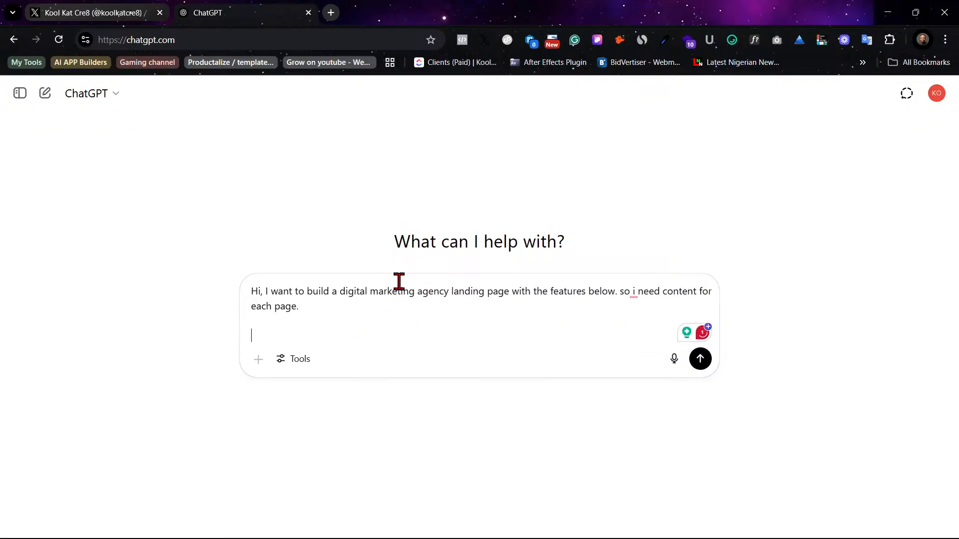
Step: Copy the full "Key sections" text from the Buzzflox file in Figma and return to the ChatGPT prompt
mouse_move(440, 538)
click(466, 524)
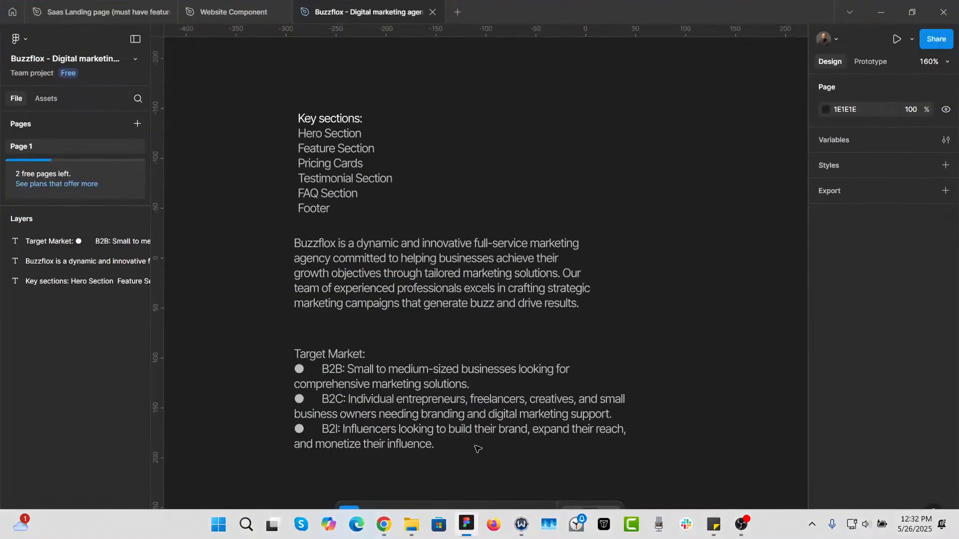
double_click(319, 150)
key(ctrl+c)
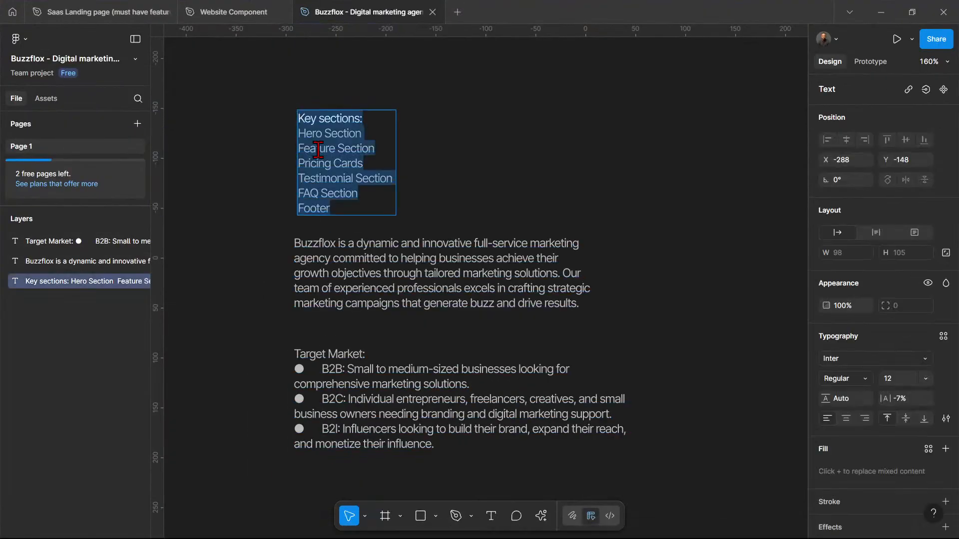
click(882, 14)
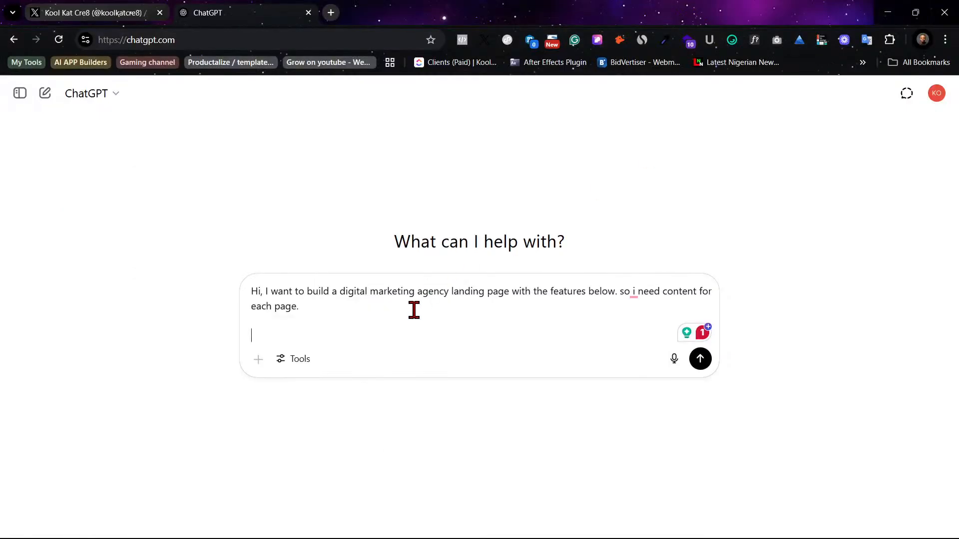
Step: Extend the prompt's first paragraph with "and if am missing any key section you can add."
click(332, 314)
text(and if I'm missing any section you can add)
click(402, 303)
text(key)
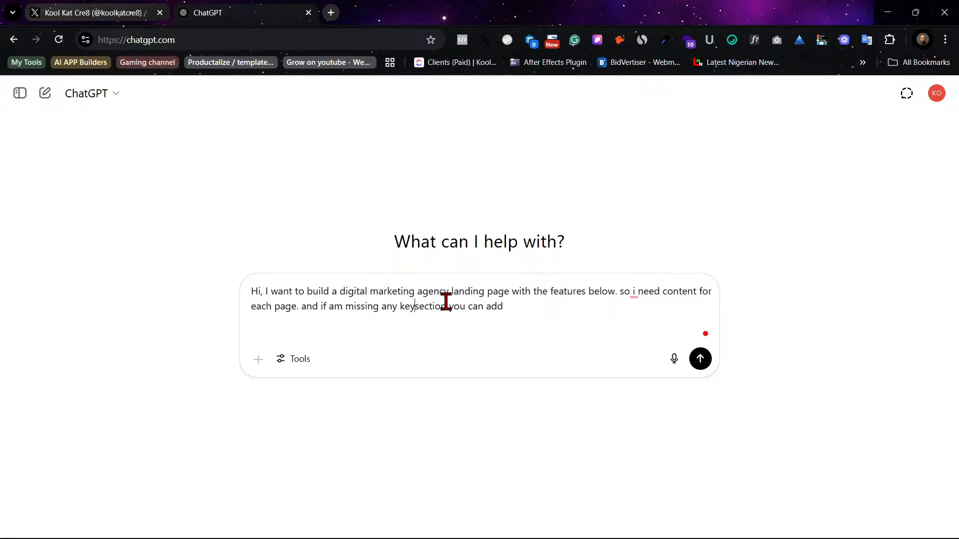
click(515, 303)
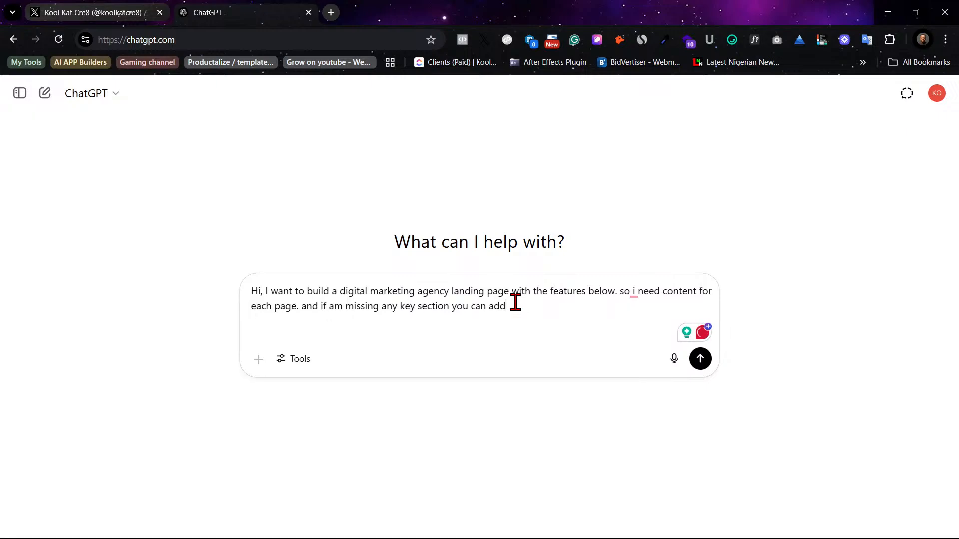
text(.)
Step: Paste the copied key sections list beneath the first paragraph and accept the suggested comma after "key section"
key(shift+Return)
key(shift+Return)
key(ctrl+v)
mouse_move(426, 303)
click(454, 340)
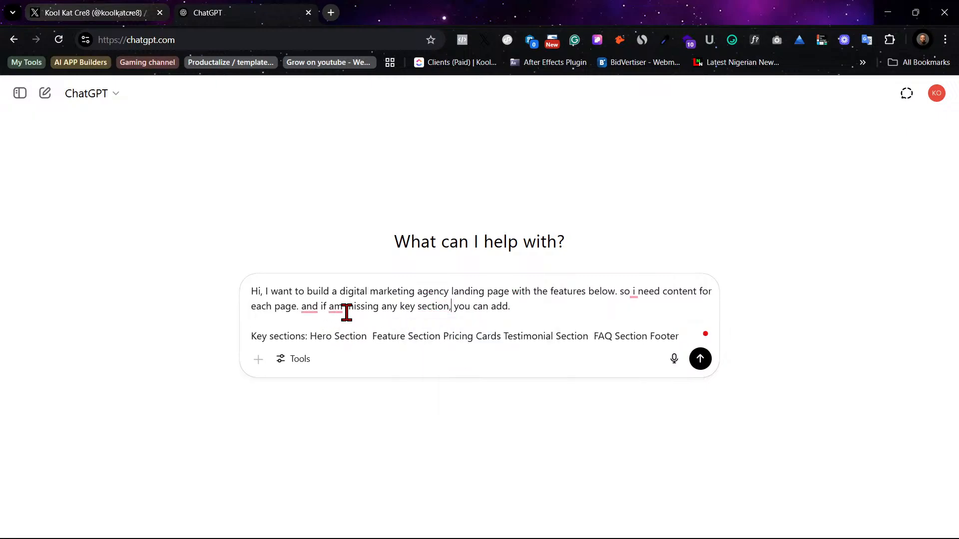
mouse_move(336, 307)
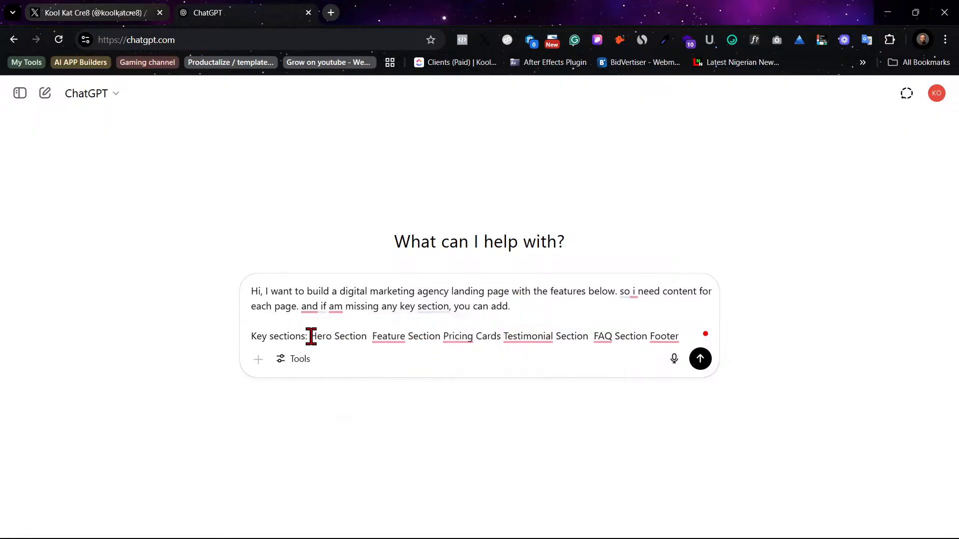
Step: Put commas after Hero Section, Feature Section, Pricing Cards, Testimonial Section and FAQ, end the list with a period, and add blank lines below
click(368, 336)
text(,)
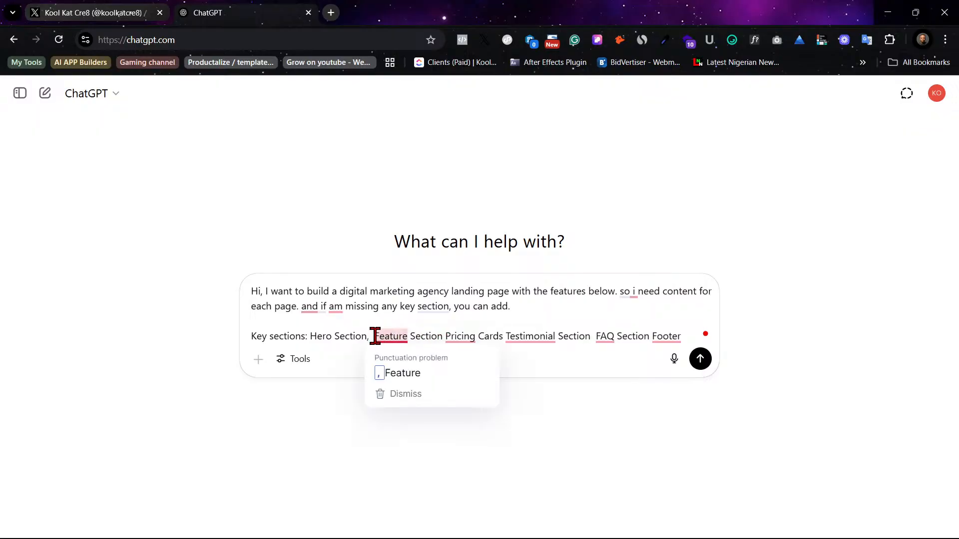
click(443, 336)
text(,)
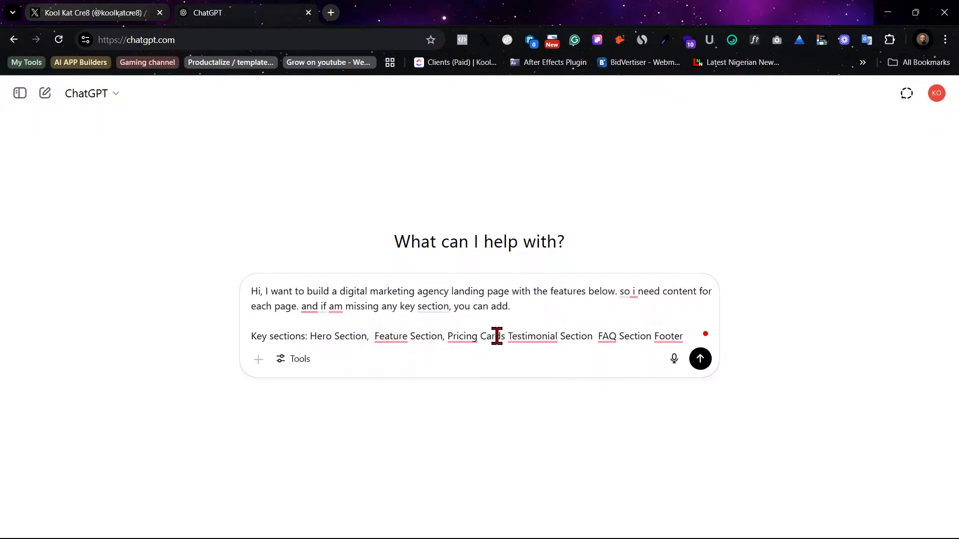
click(506, 336)
text(,)
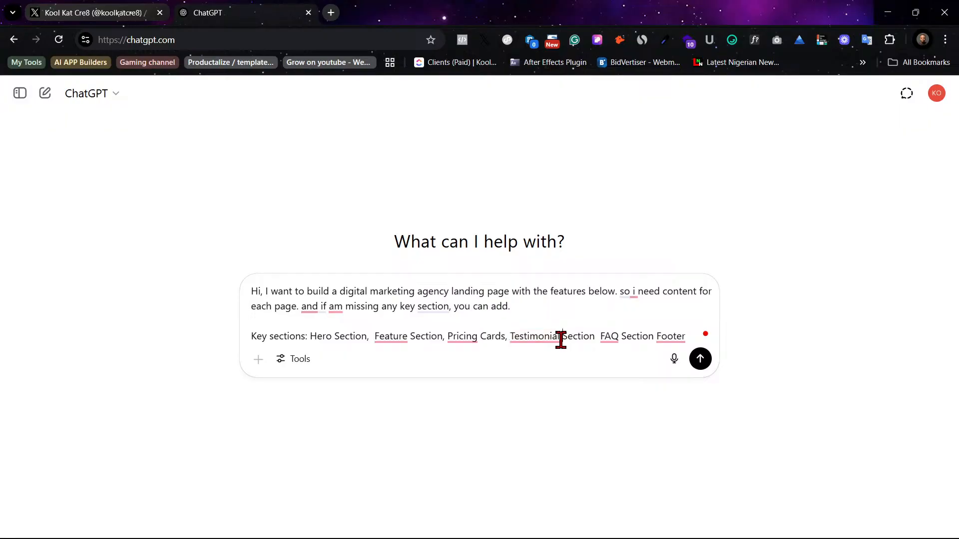
click(595, 336)
text(,)
click(624, 336)
key(BackSpace)
text(,)
click(701, 337)
text(,)
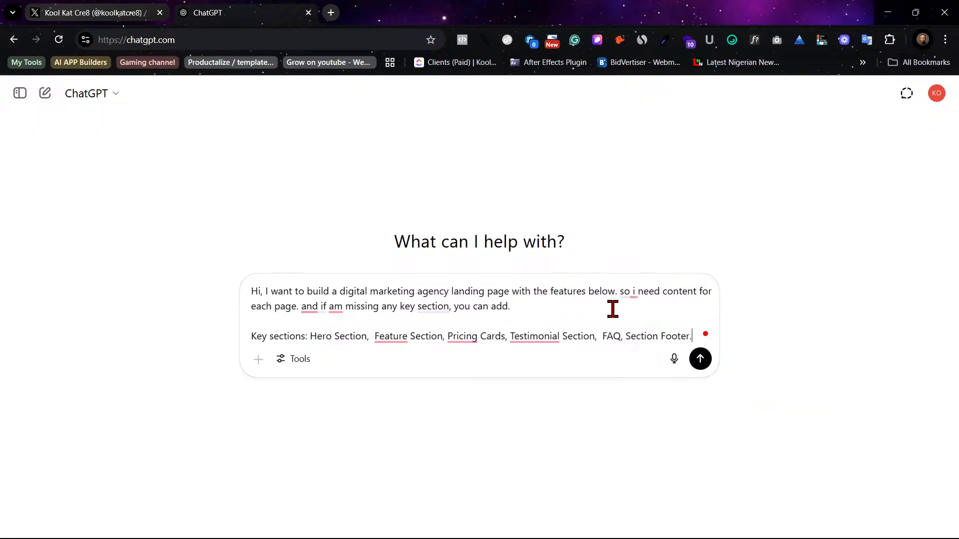
key(shift+Return)
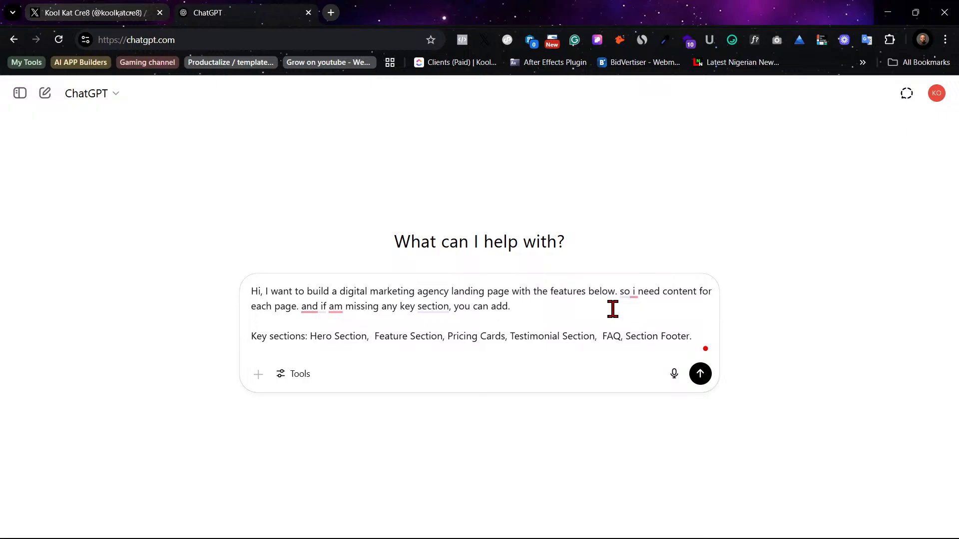
key(shift+Return)
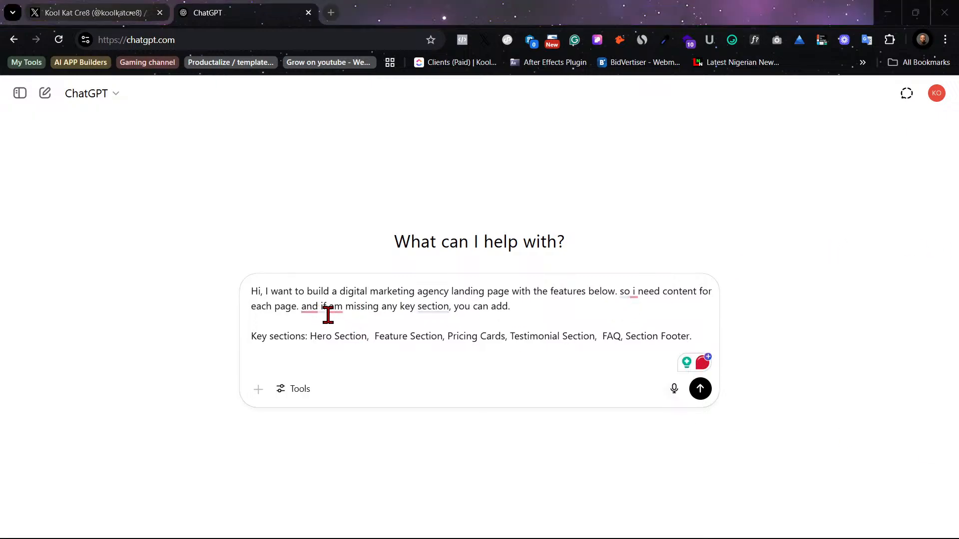
Step: Continue the prompt's first paragraph with "This landing page is a service as a product. like designjoy.com"
click(534, 313)
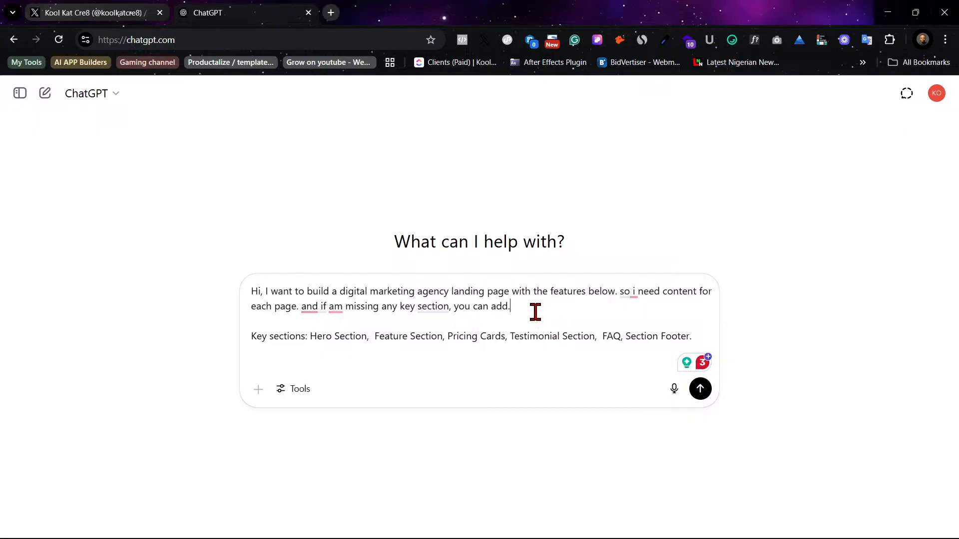
text(This)
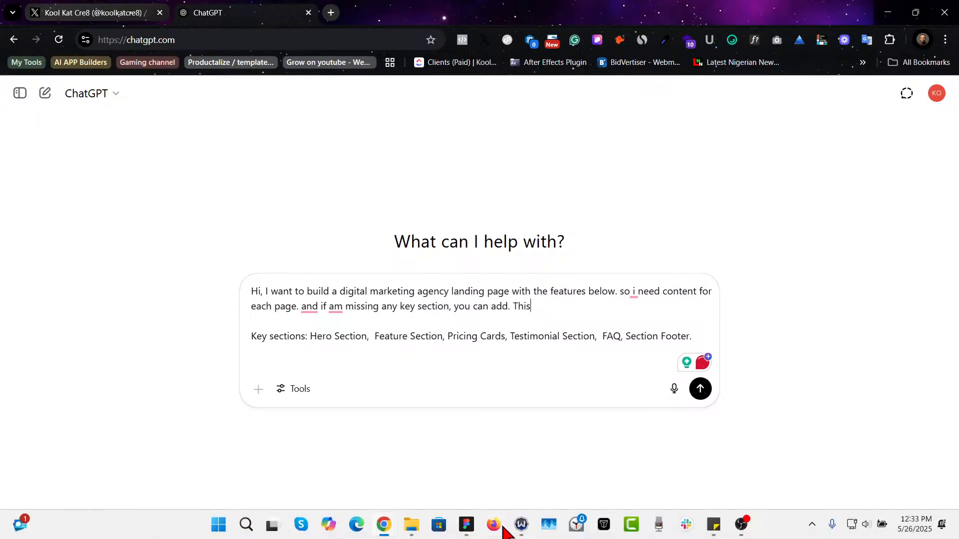
mouse_move(472, 528)
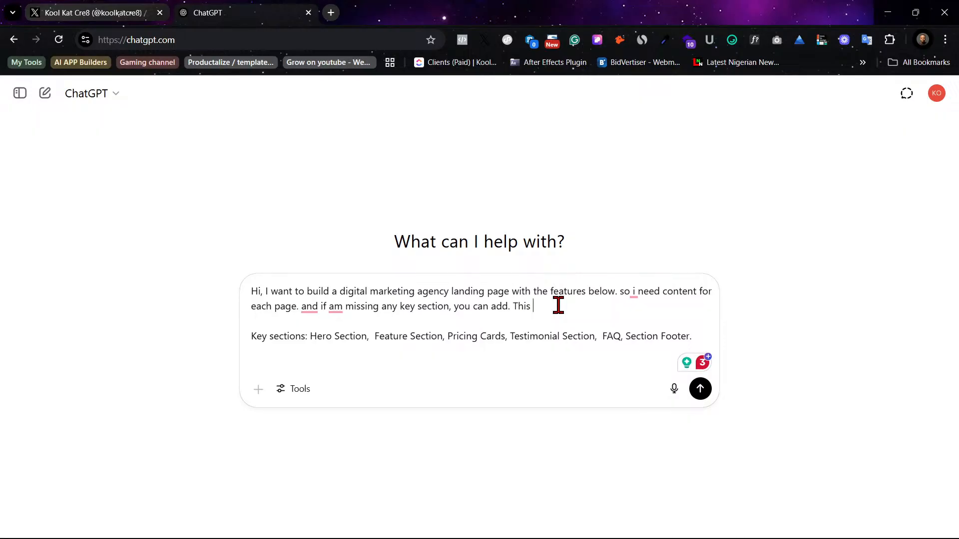
text(landi)
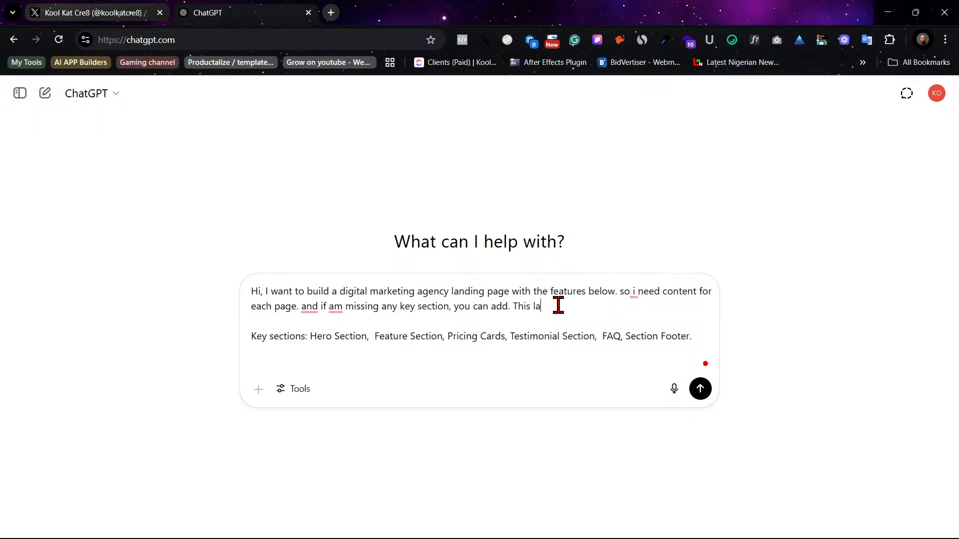
text(ng page is a service )
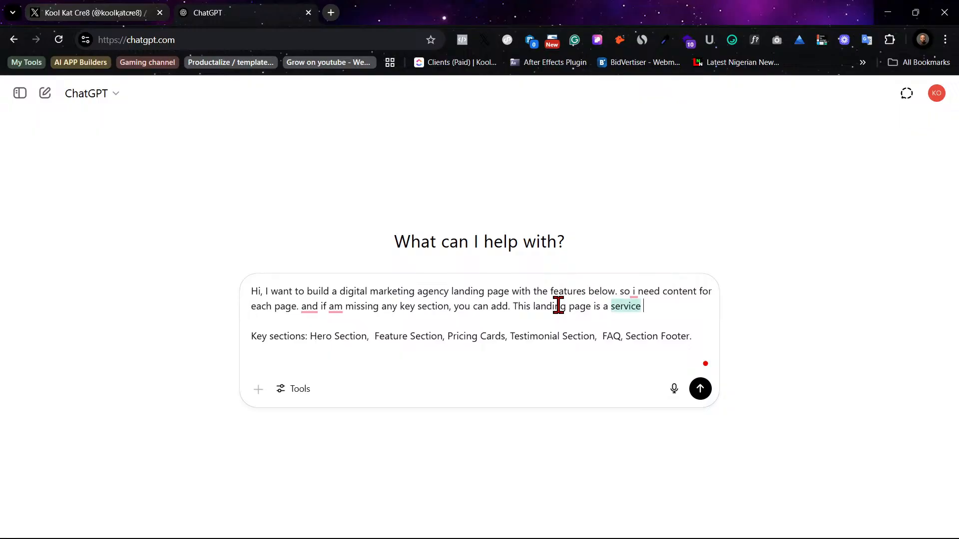
text(as a pr)
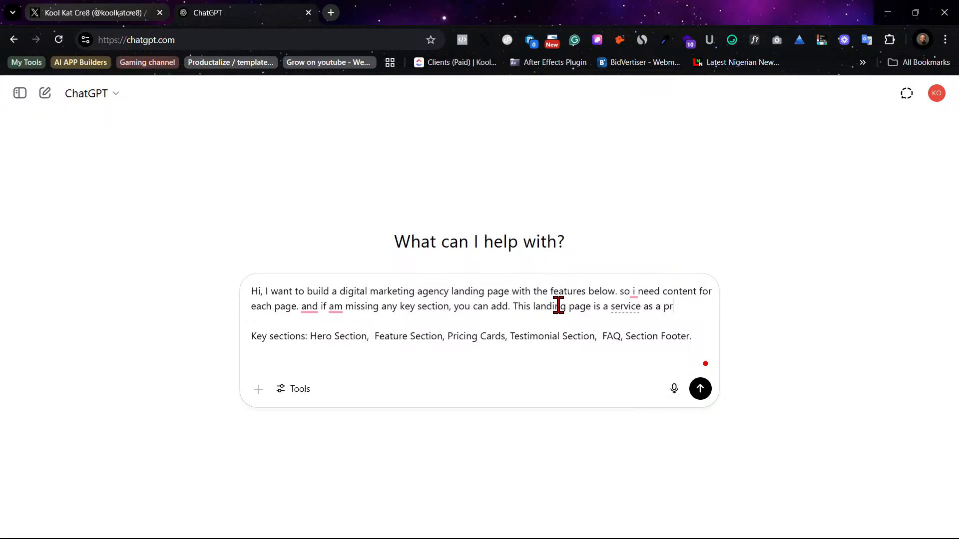
text(oduct. like design)
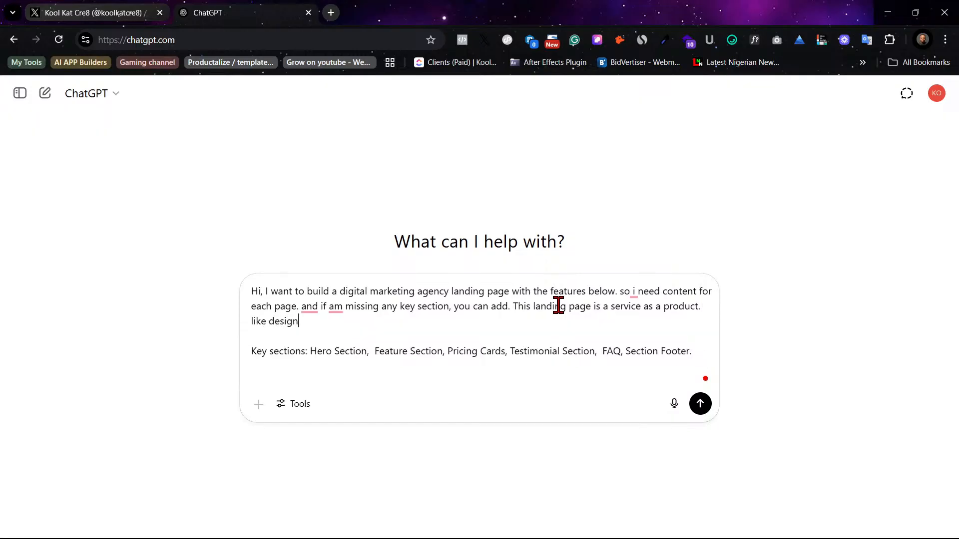
text(joy.com)
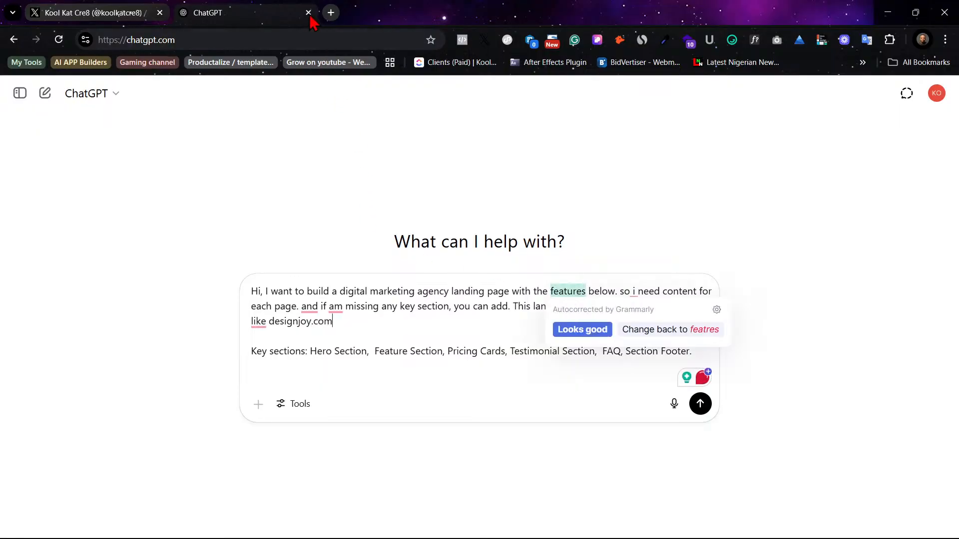
click(331, 13)
text(design)
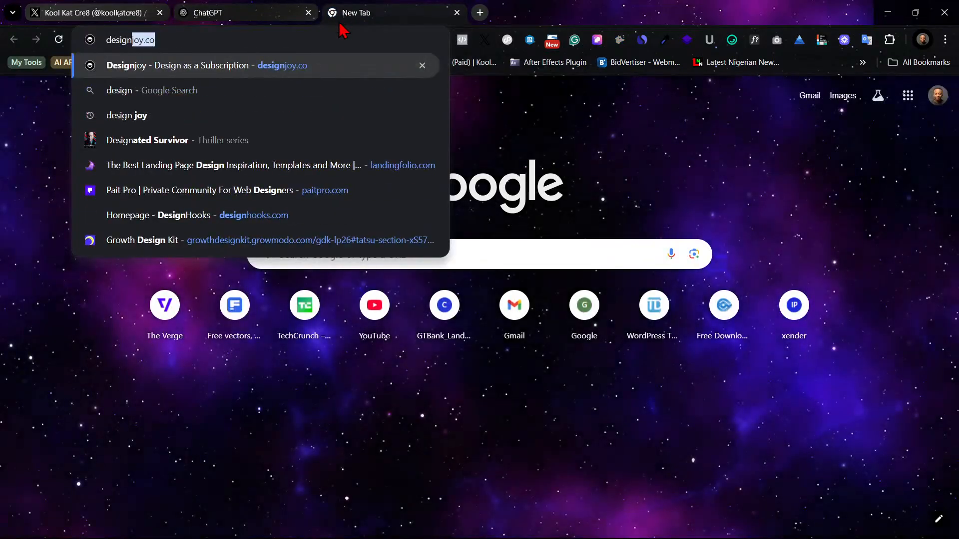
text(joy.co)
click(256, 12)
drag(364, 327, 269, 322)
text(https://www.designjoy.co/)
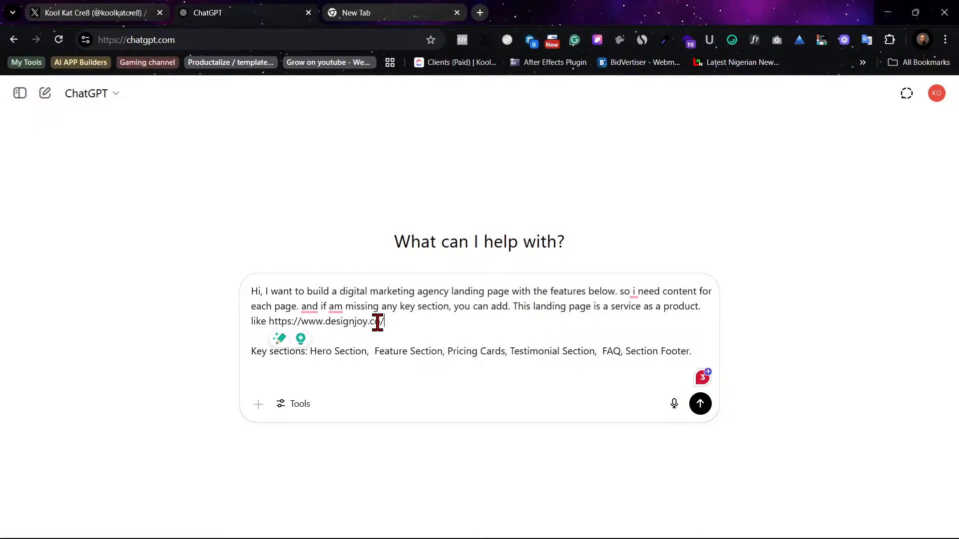
text(and many other)
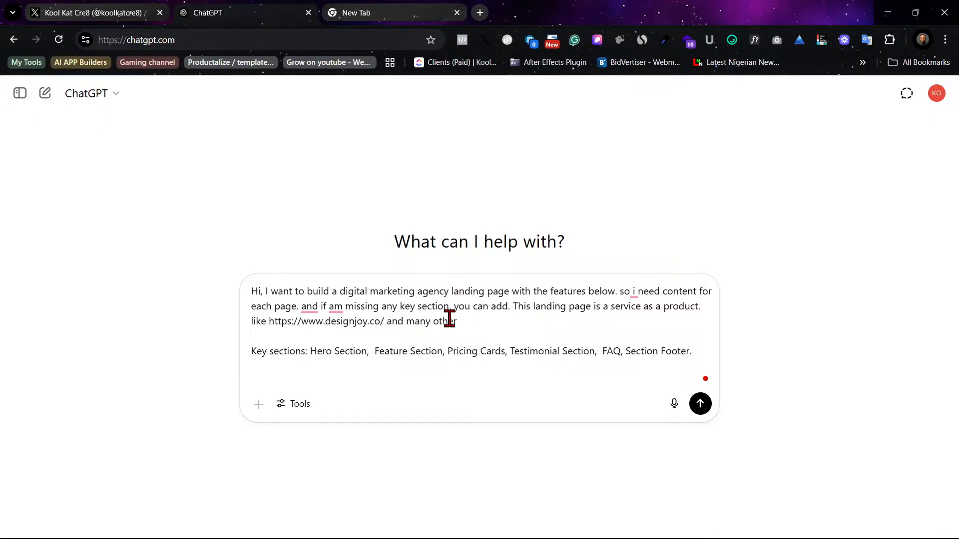
text(.)
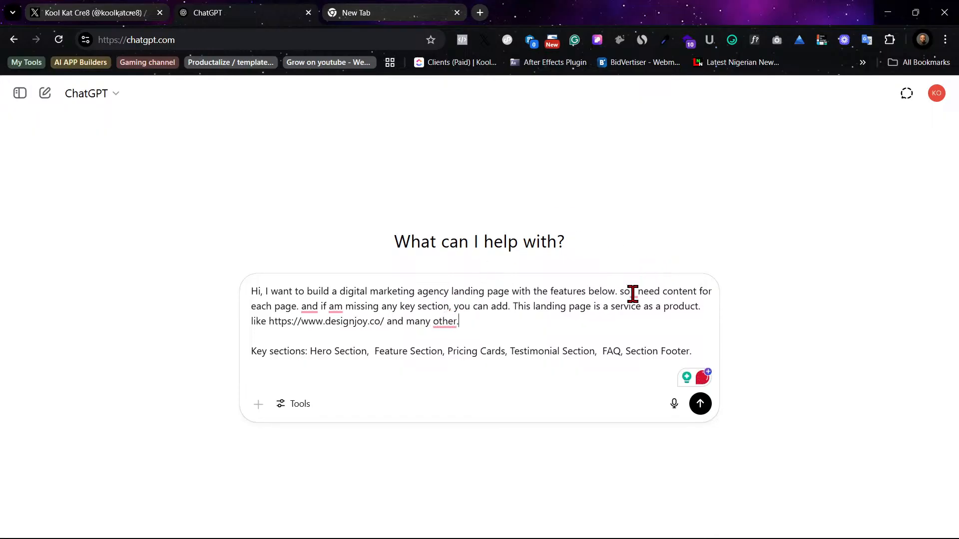
Step: Accept the suggested corrections "others" and capitalized "And" in the prompt's first paragraph
mouse_move(443, 321)
click(483, 353)
mouse_move(306, 309)
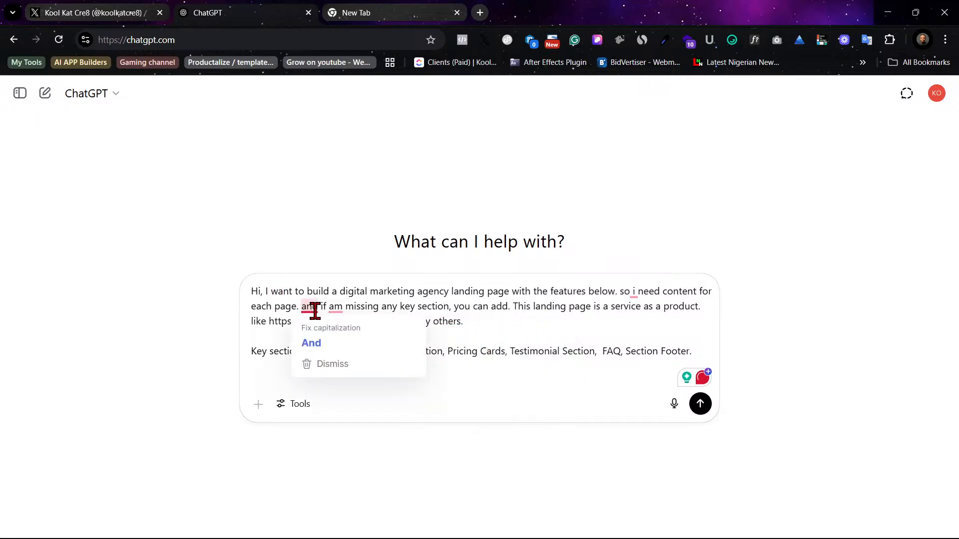
click(342, 342)
mouse_move(387, 292)
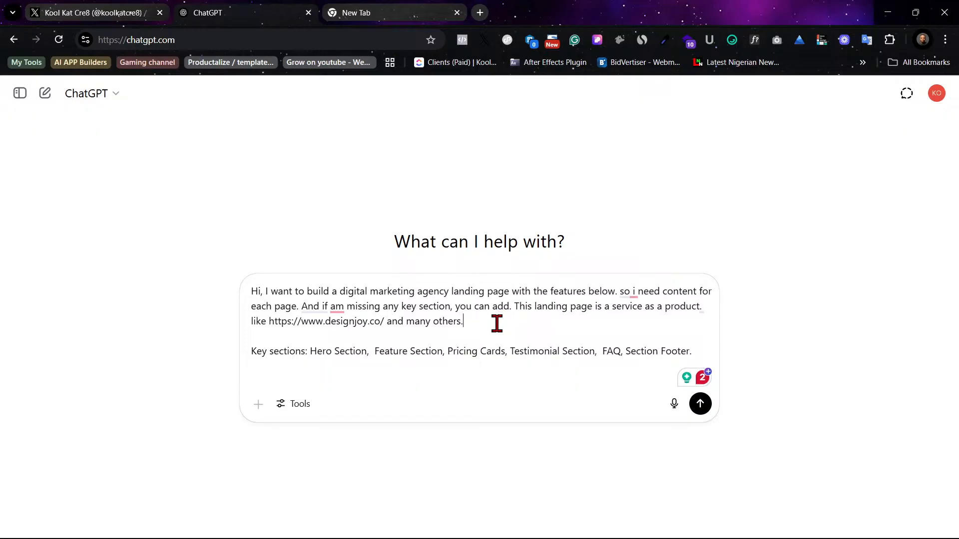
Step: Add a new paragraph above the key sections list reading "I will give you the name of the business and some info"
key(shift+Return)
key(shift+Return)
text(I will give o)
key(BackSpace)
text(you the name of h)
text(he business and )
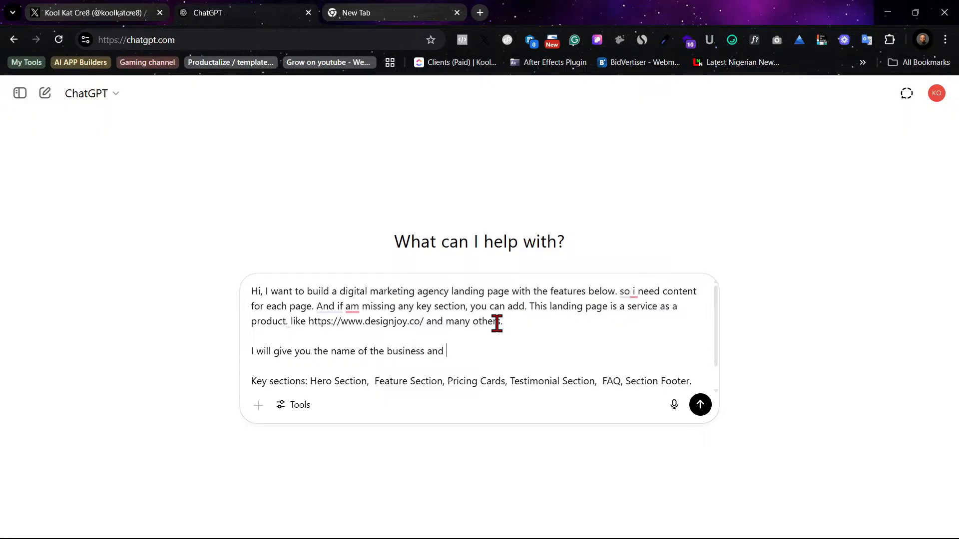
text(some info)
Step: Copy the Buzzflox agency description from the Figma file and paste it into the ChatGPT prompt below the key sections list
key(ctrl+End)
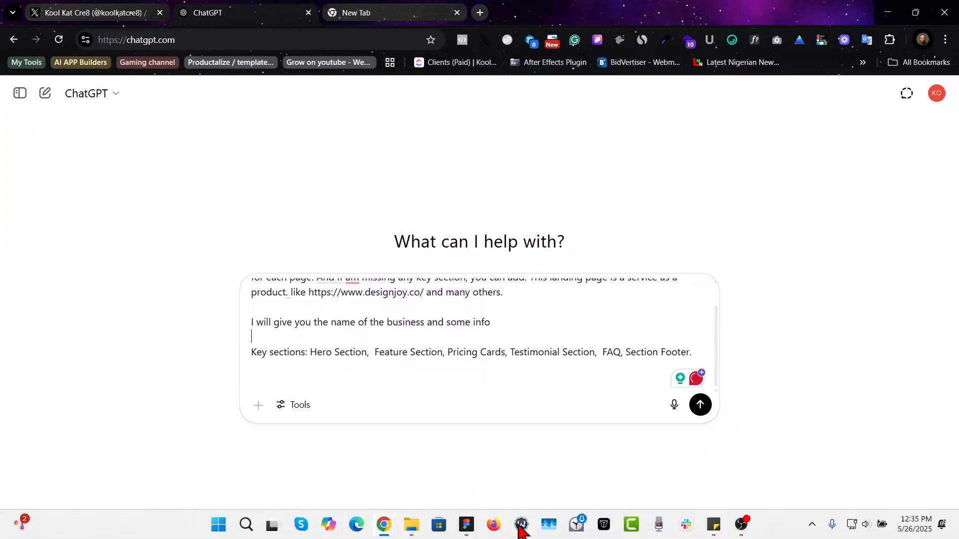
click(466, 525)
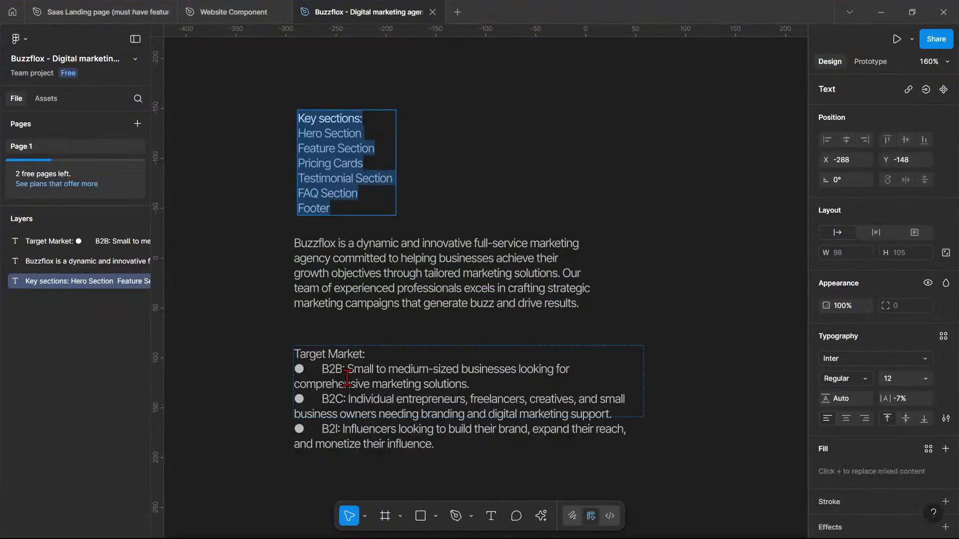
double_click(319, 254)
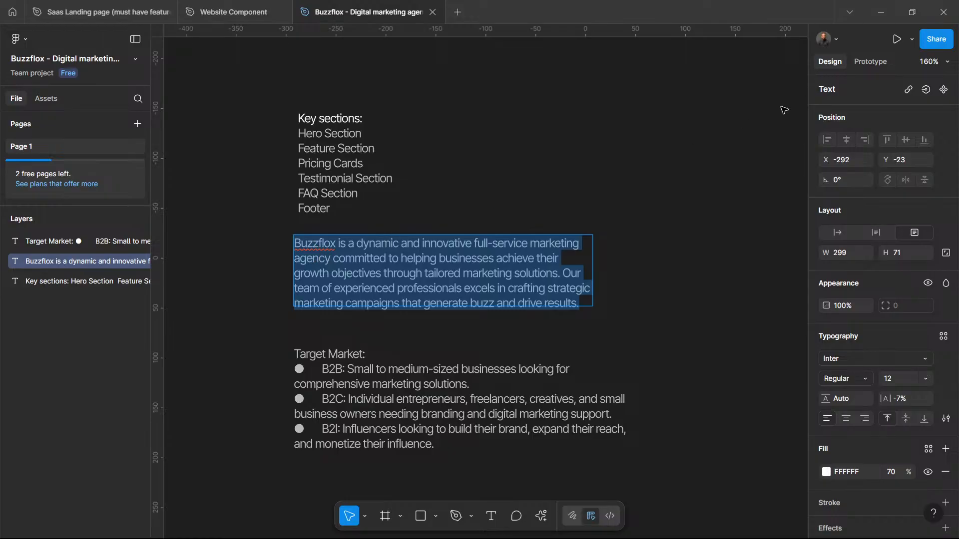
key(Escape)
click(881, 12)
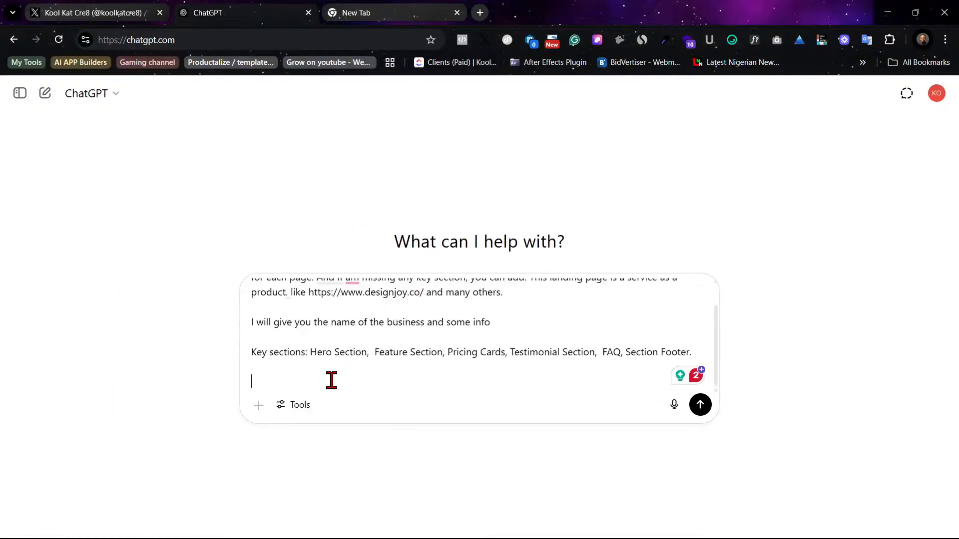
key(ctrl+v)
scroll(441, 337, down, 1)
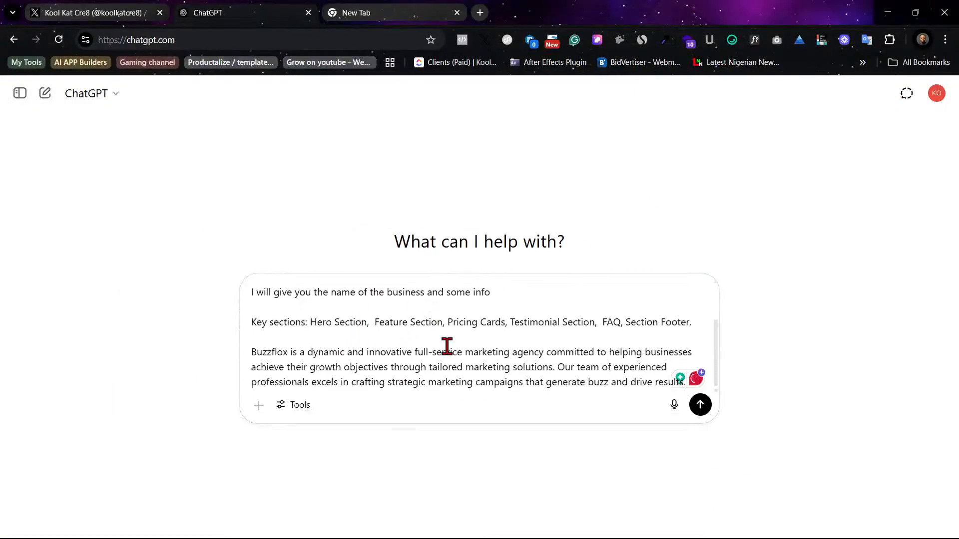
Step: Copy the Target Market text from the Figma file and paste it as a separate paragraph below the agency description in the prompt
key(shift+Return)
key(shift+Return)
key(shift+Return)
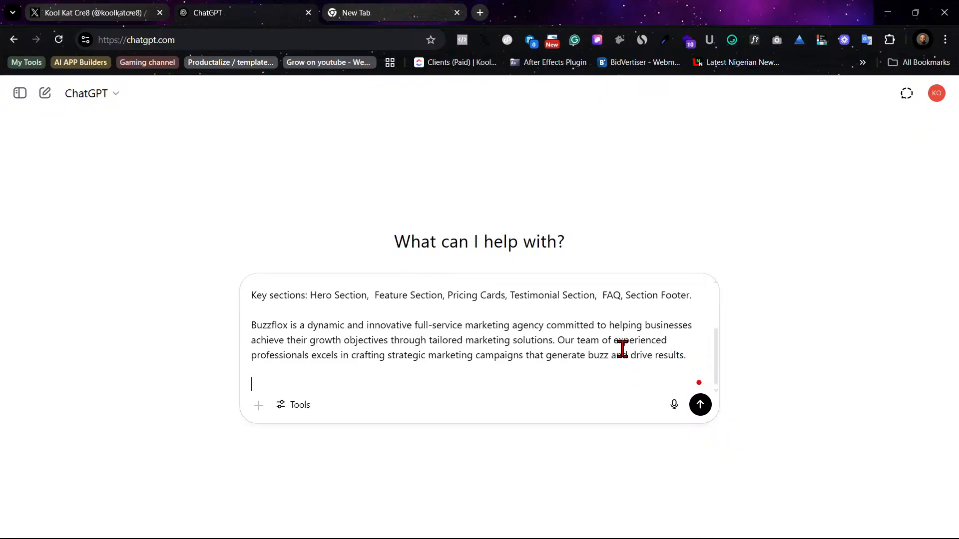
key(BackSpace)
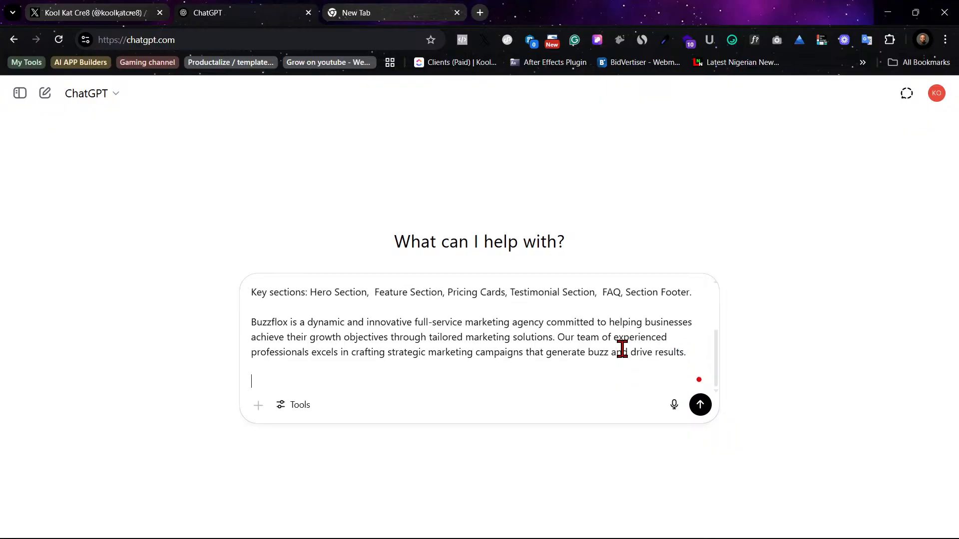
mouse_move(436, 536)
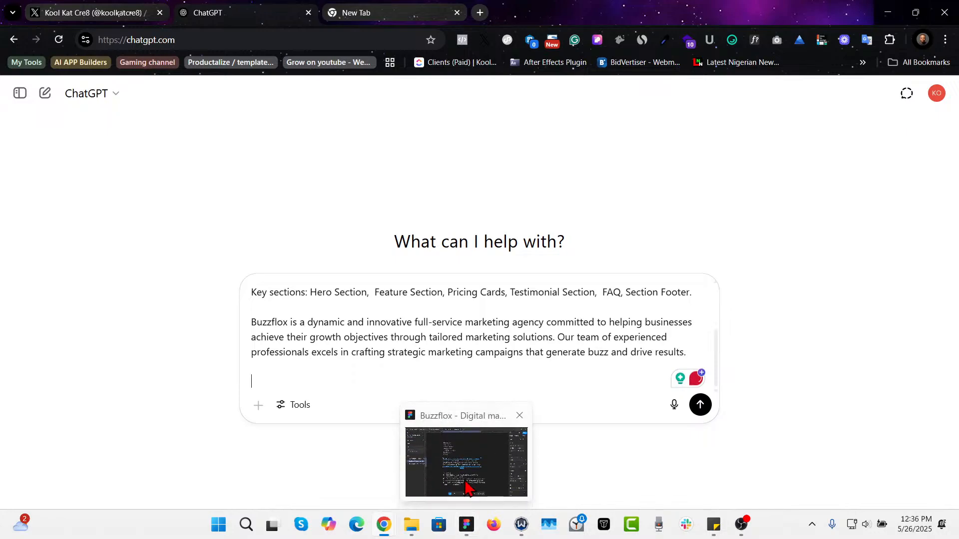
click(466, 488)
double_click(367, 395)
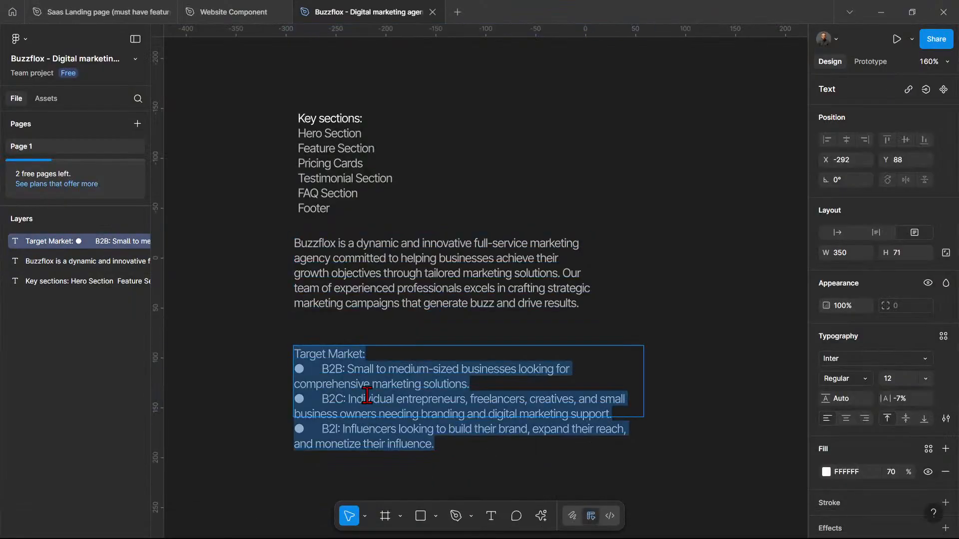
click(881, 12)
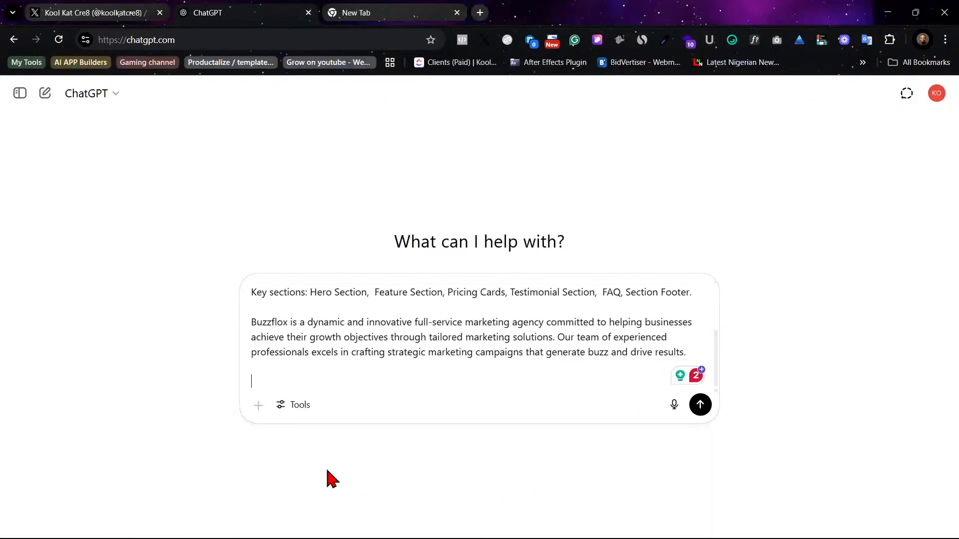
key(ctrl+v)
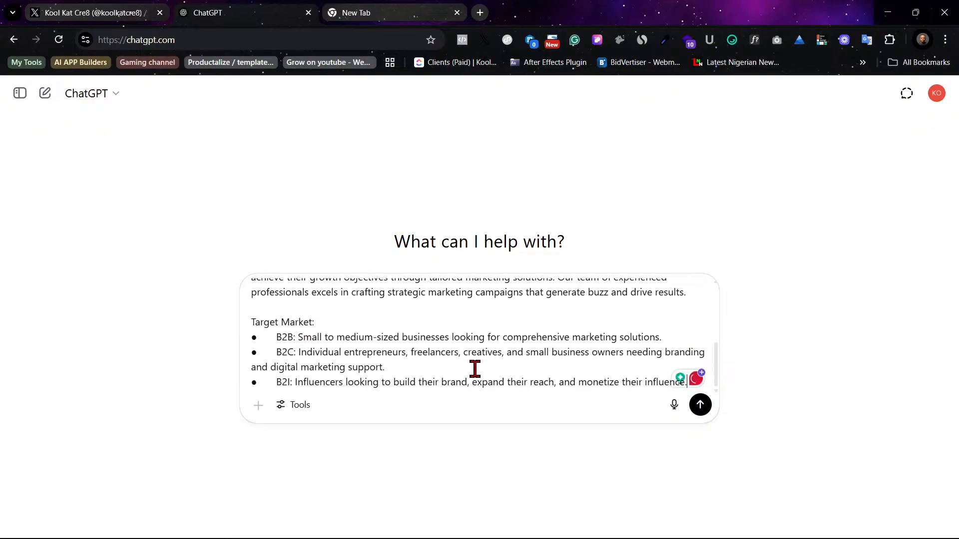
Step: Send the completed prompt and review the generated Hero Section and Feature Section copy
scroll(474, 359, up, 5)
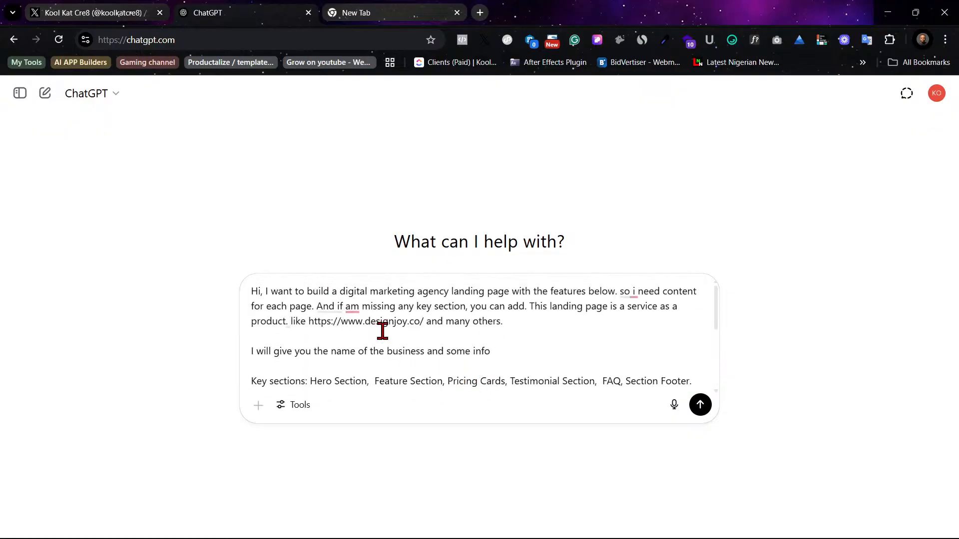
click(700, 405)
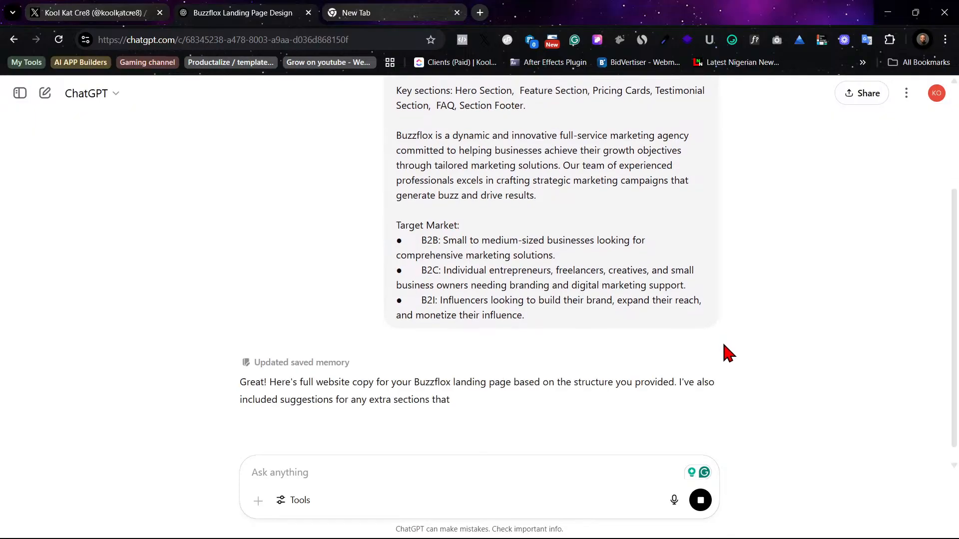
scroll(727, 312, down, 2)
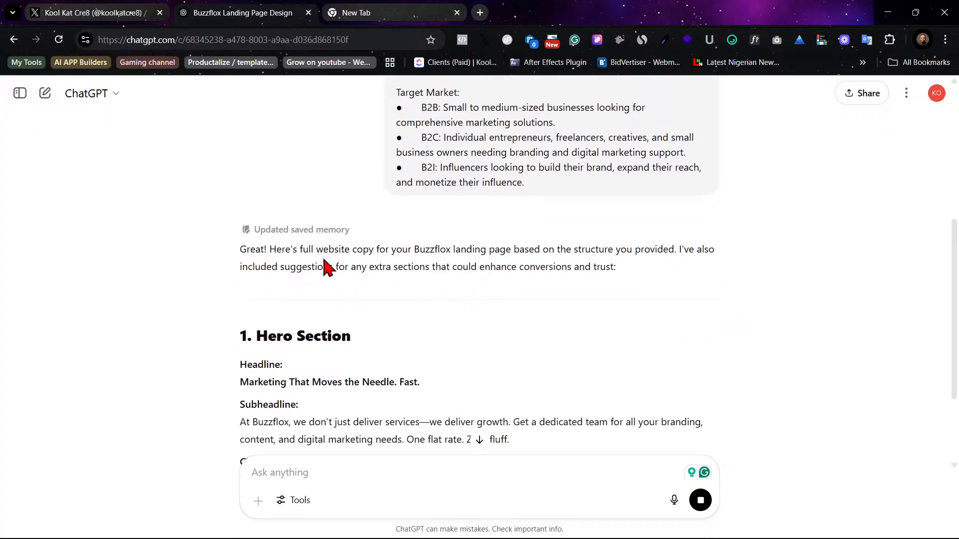
scroll(703, 292, down, 4)
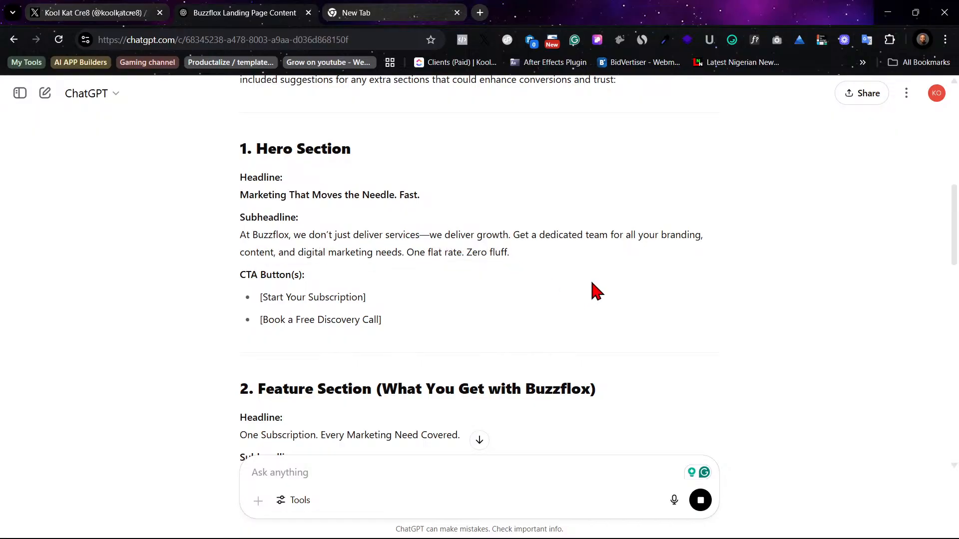
scroll(552, 293, down, 3)
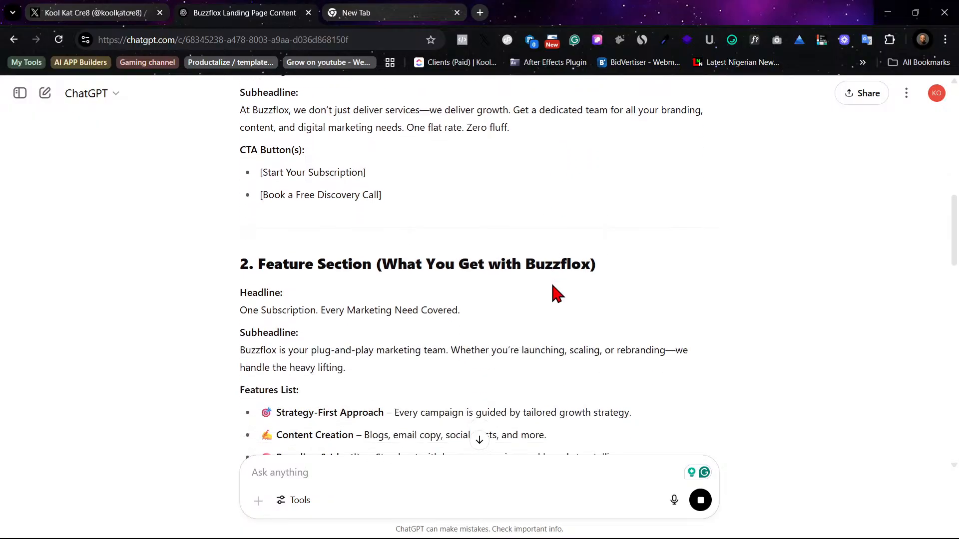
scroll(555, 294, up, 1)
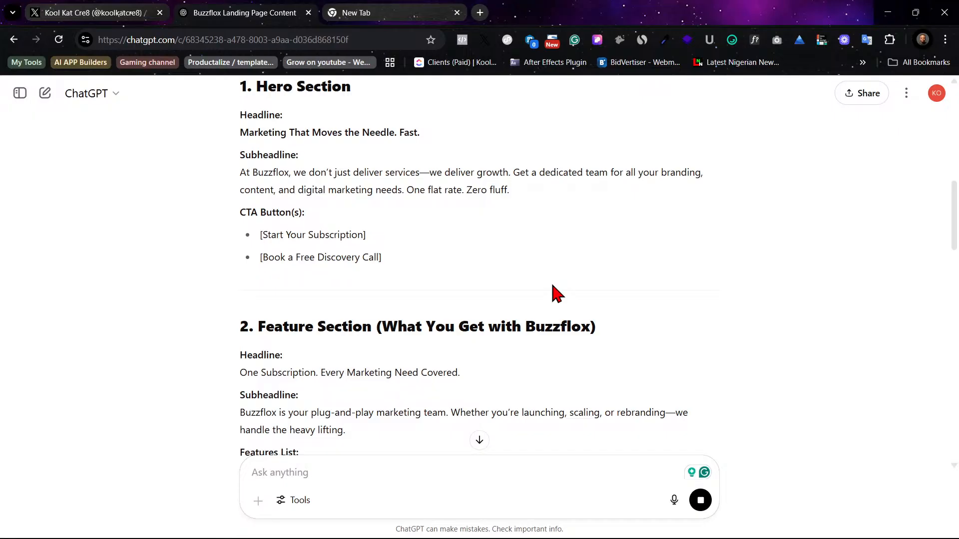
scroll(556, 294, down, 3)
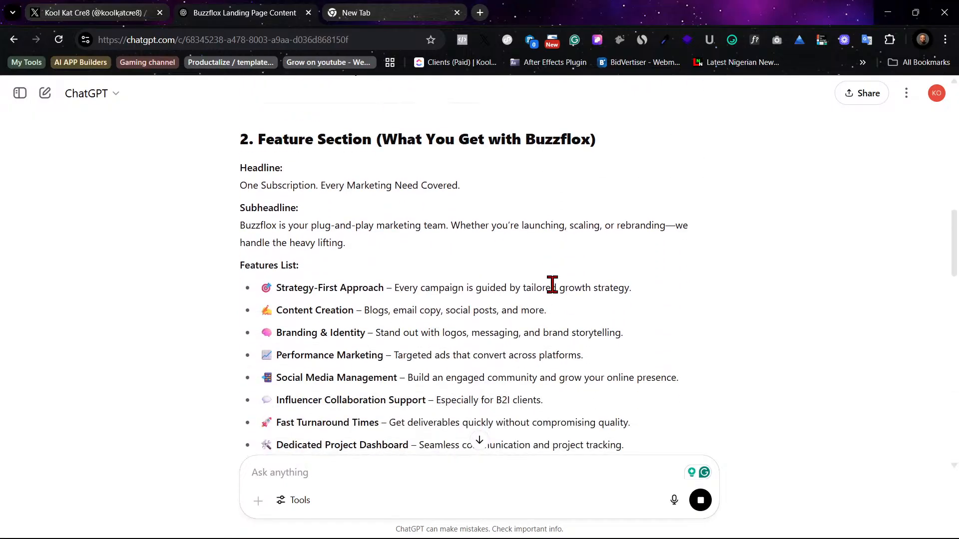
scroll(544, 285, down, 1)
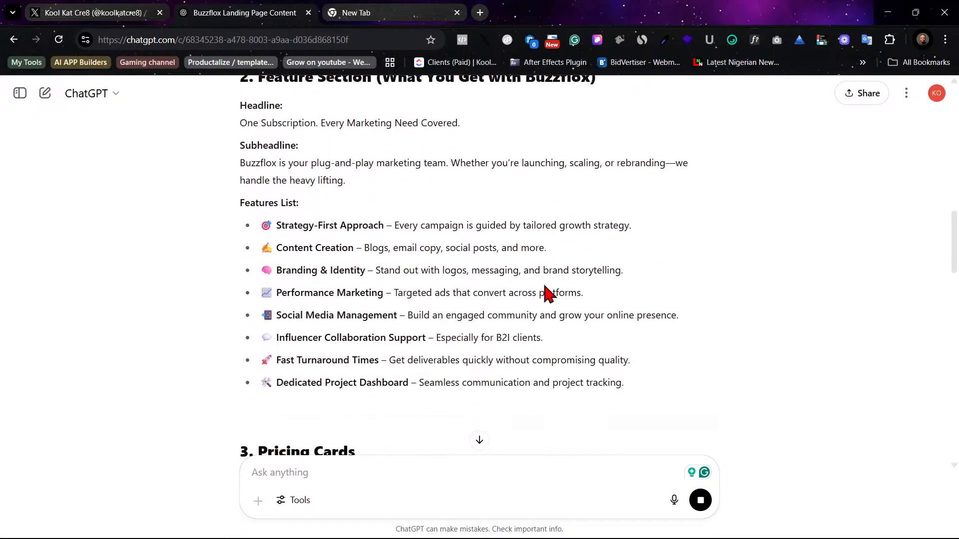
scroll(547, 293, up, 1)
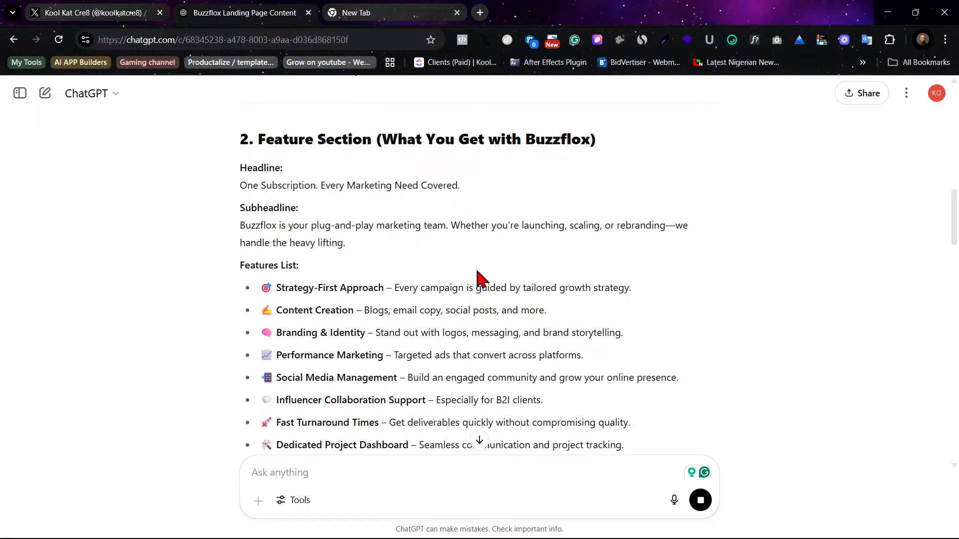
Step: Review the generated feature list and the plan tiers in the Pricing Cards section of the ChatGPT response
scroll(478, 279, down, 4)
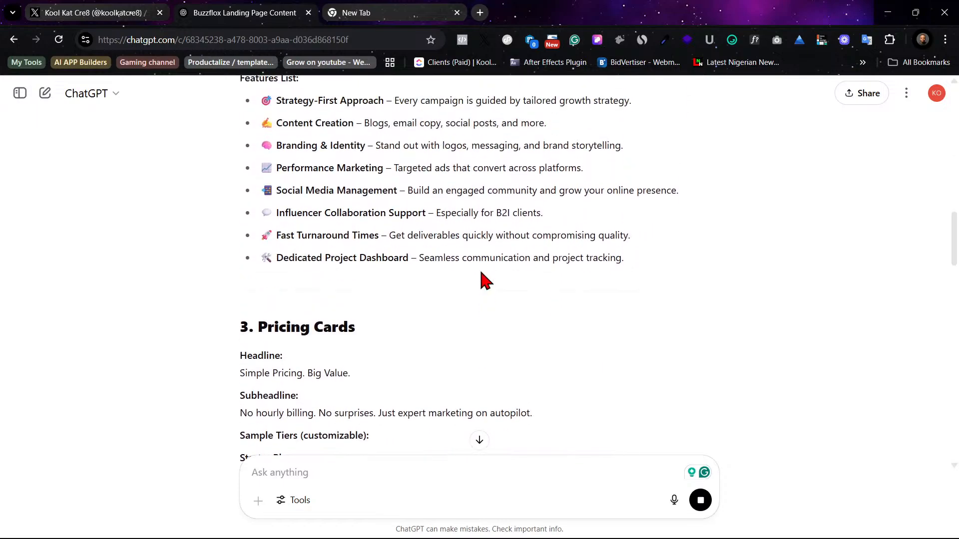
scroll(482, 275, up, 3)
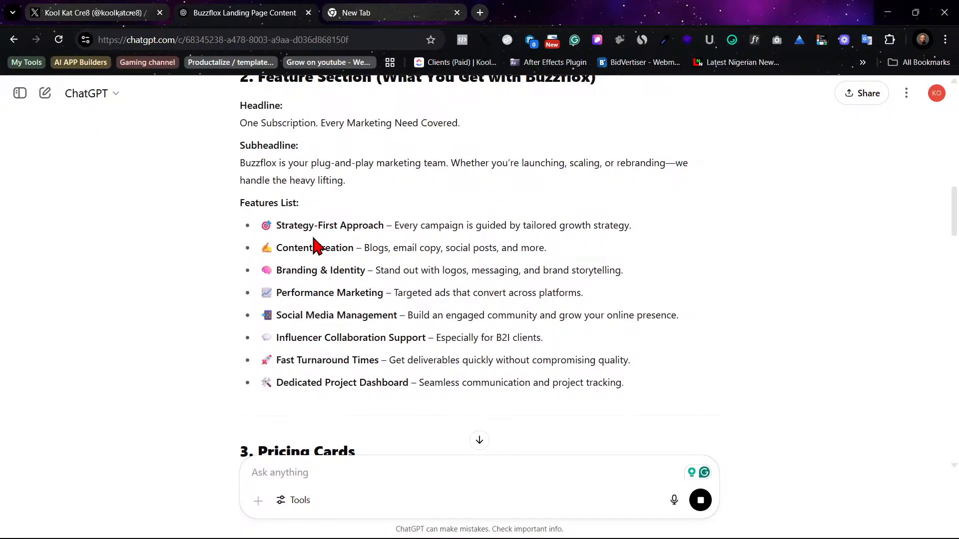
scroll(400, 265, down, 3)
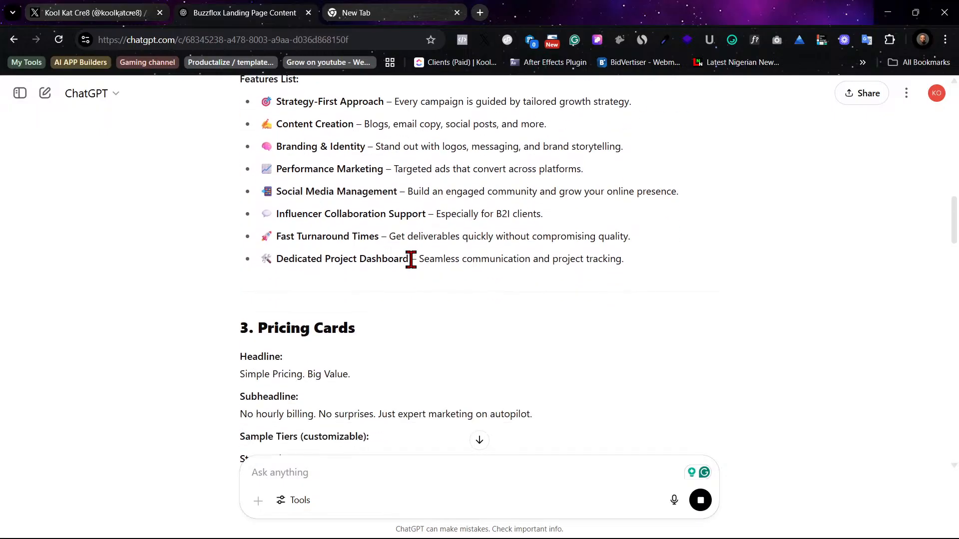
scroll(392, 292, down, 3)
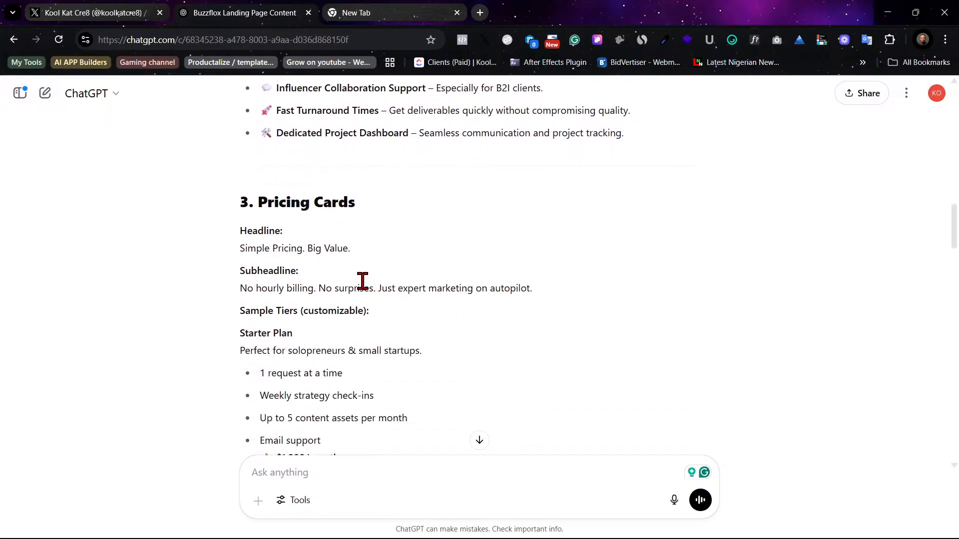
scroll(363, 281, down, 1)
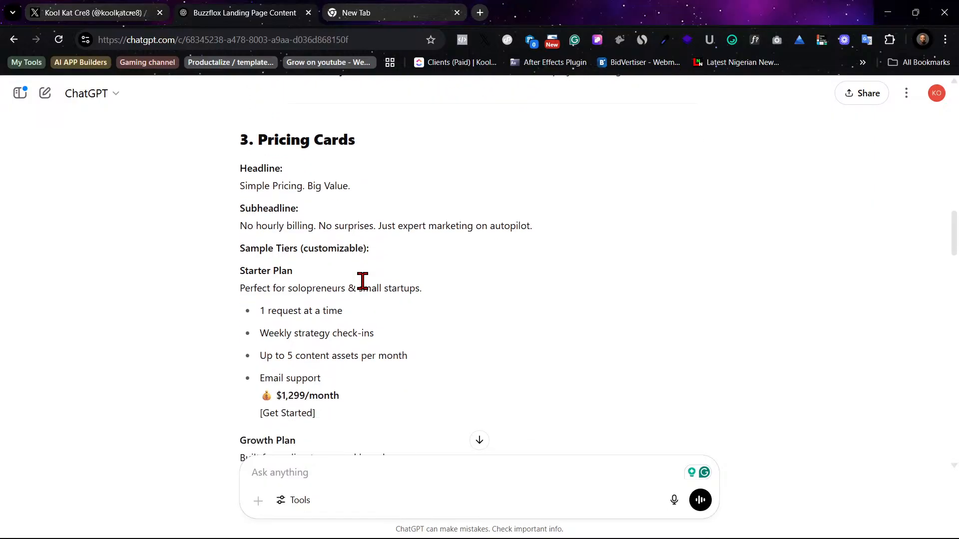
scroll(353, 286, down, 1)
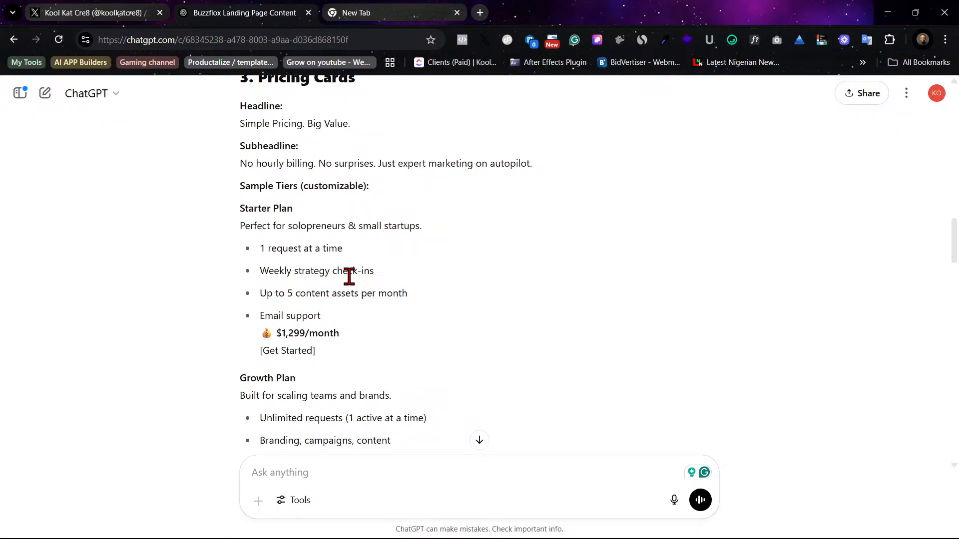
scroll(360, 330, down, 2)
scroll(356, 321, down, 1)
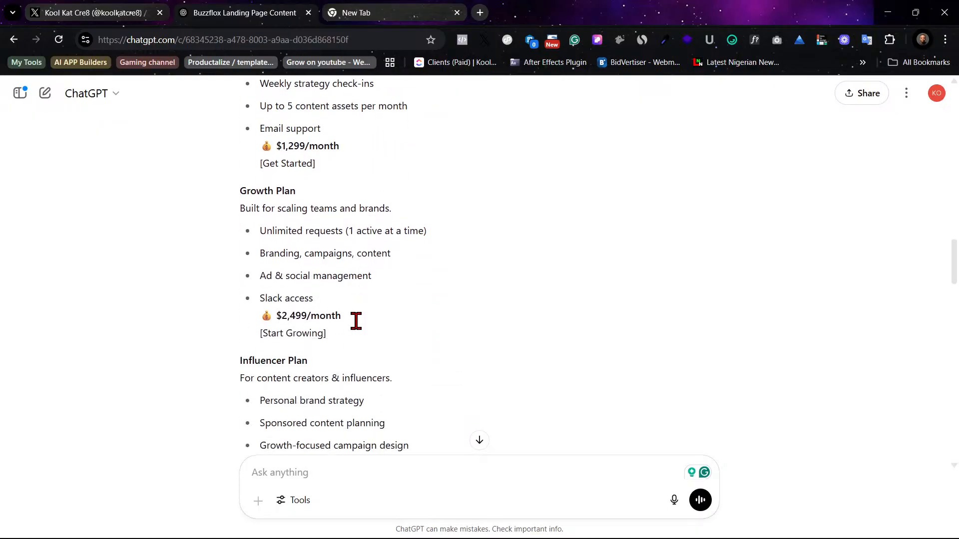
scroll(359, 327, down, 2)
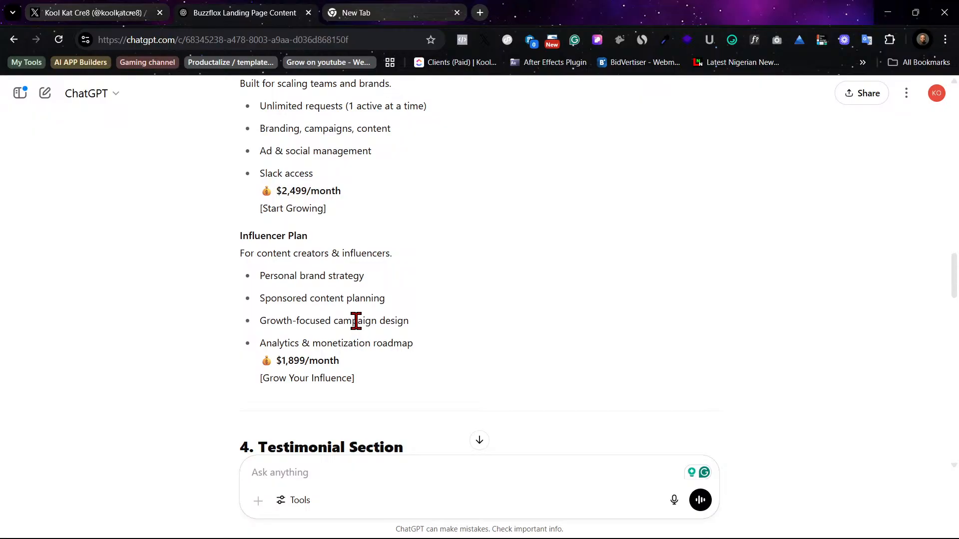
scroll(355, 321, down, 1)
scroll(356, 322, down, 2)
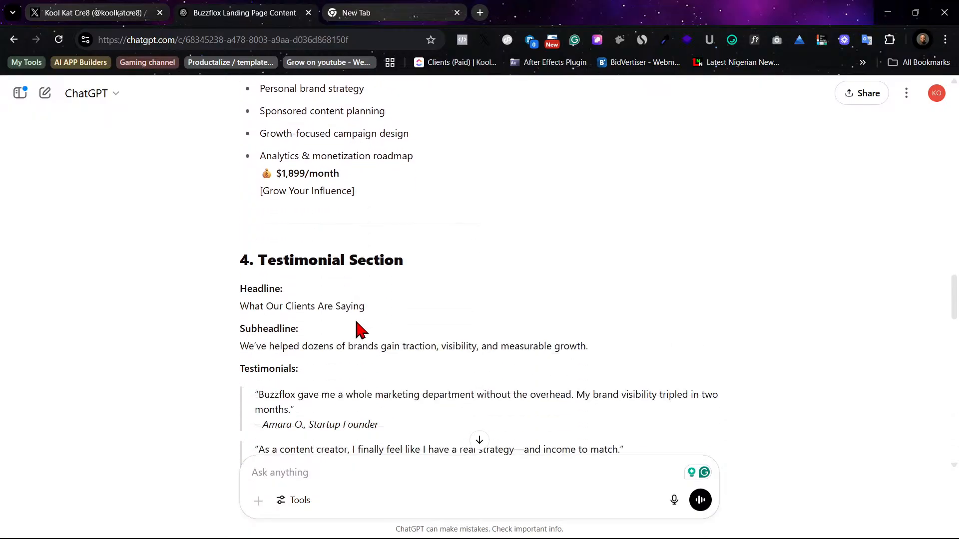
Step: Read the generated Testimonial, FAQ, "Who We Work With", How It Works and Footer sections through to the end of the response
scroll(358, 327, down, 4)
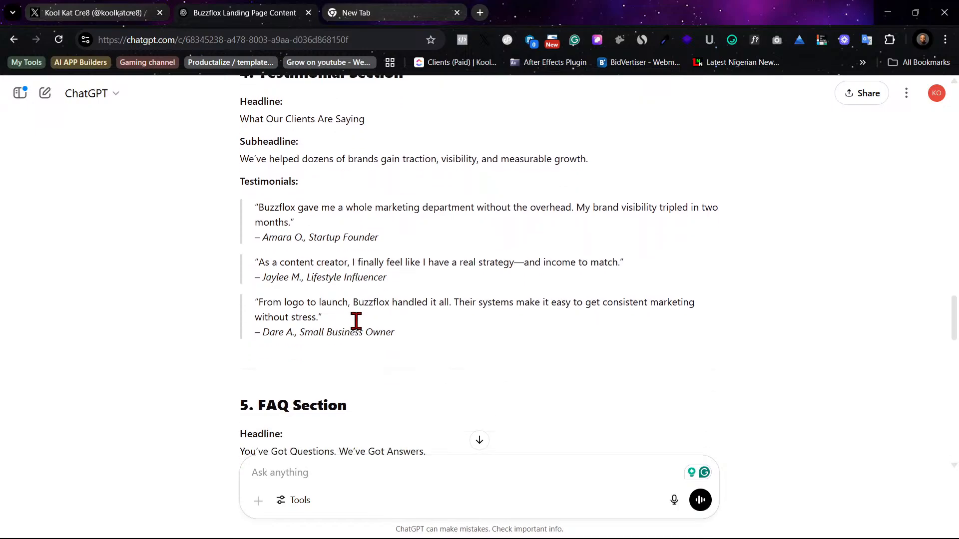
scroll(356, 321, down, 1)
scroll(357, 321, down, 2)
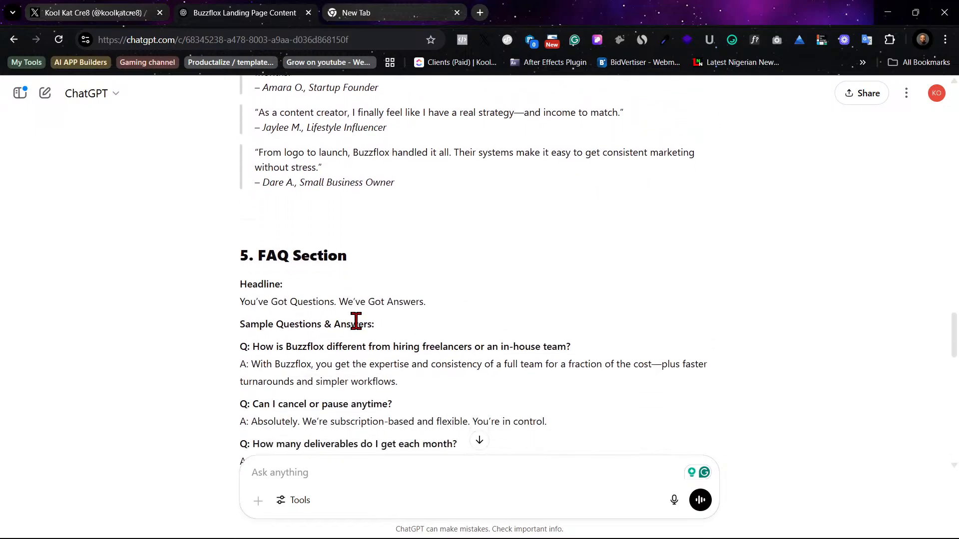
scroll(356, 321, down, 5)
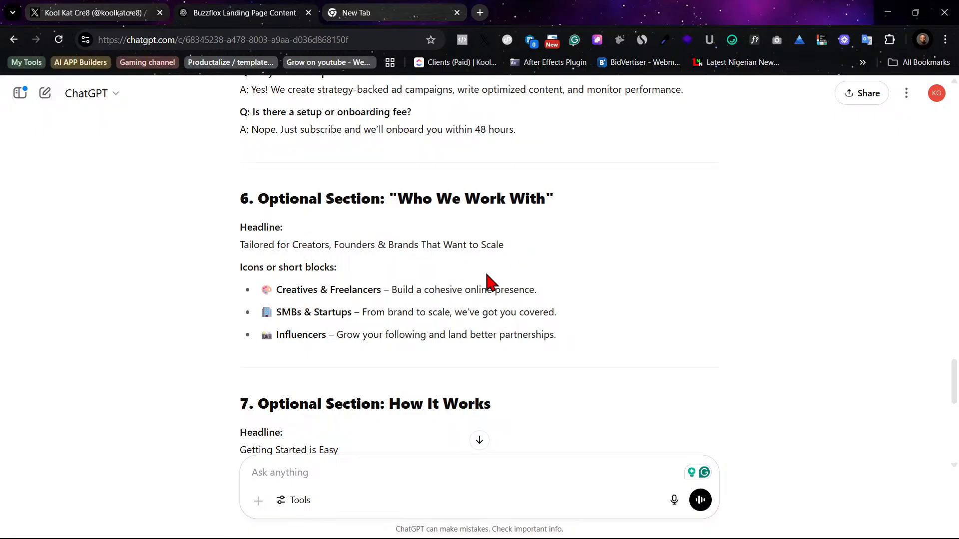
scroll(489, 284, down, 2)
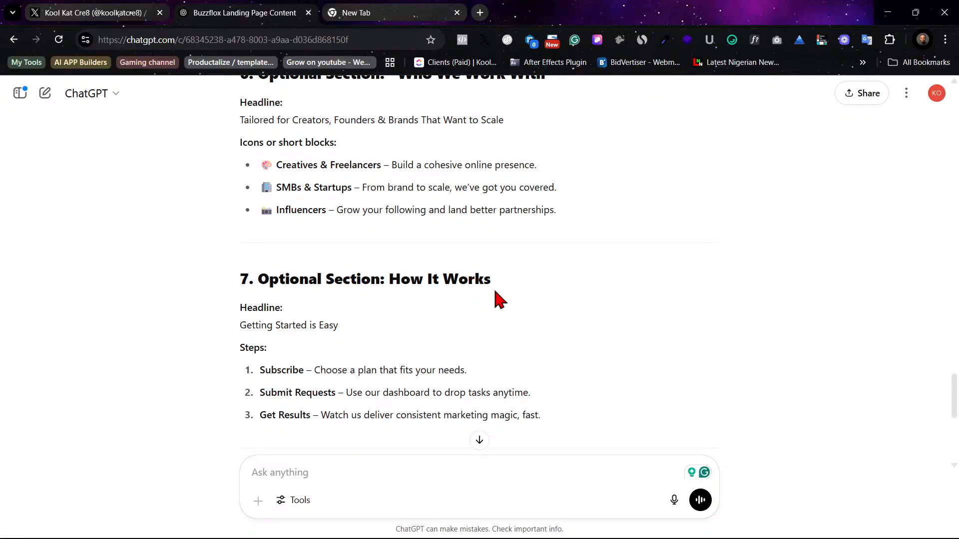
scroll(374, 306, down, 2)
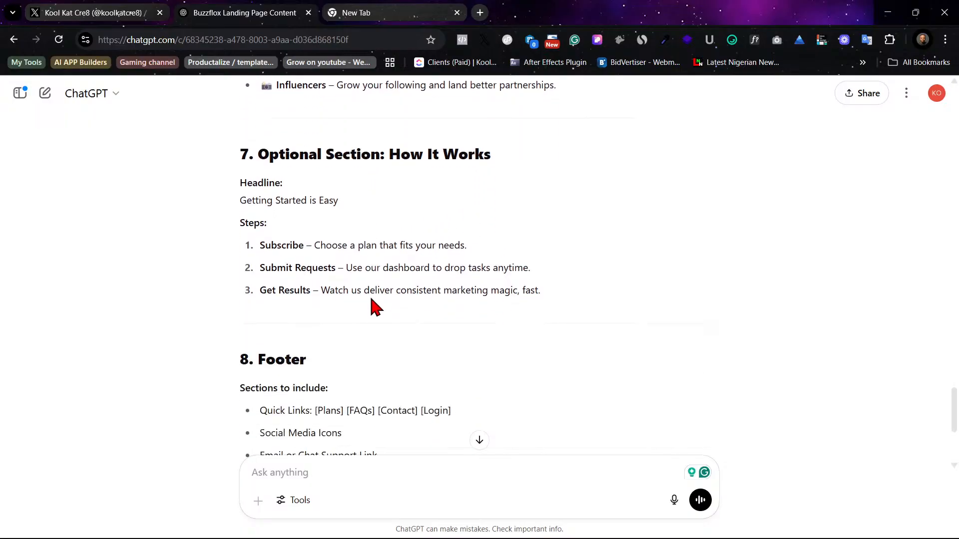
scroll(366, 296, down, 1)
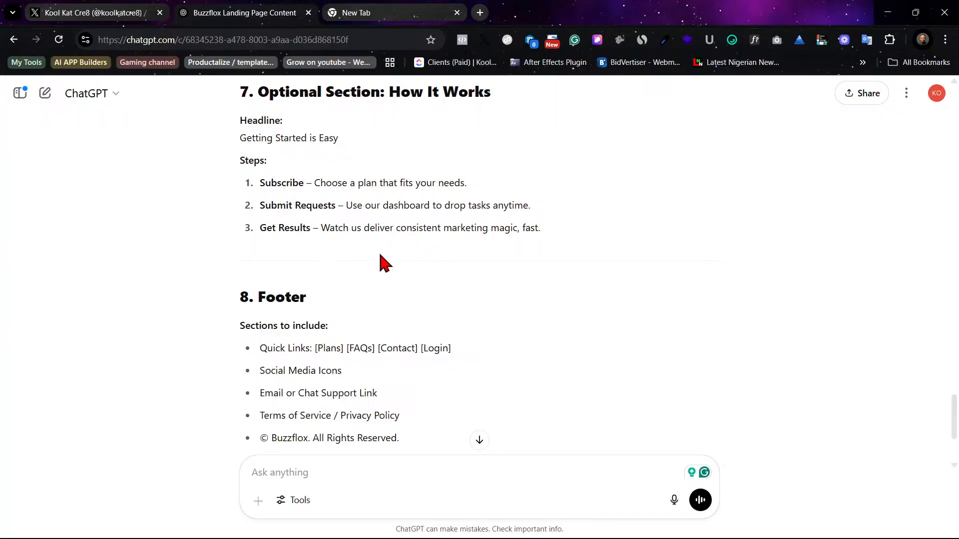
scroll(353, 237, down, 1)
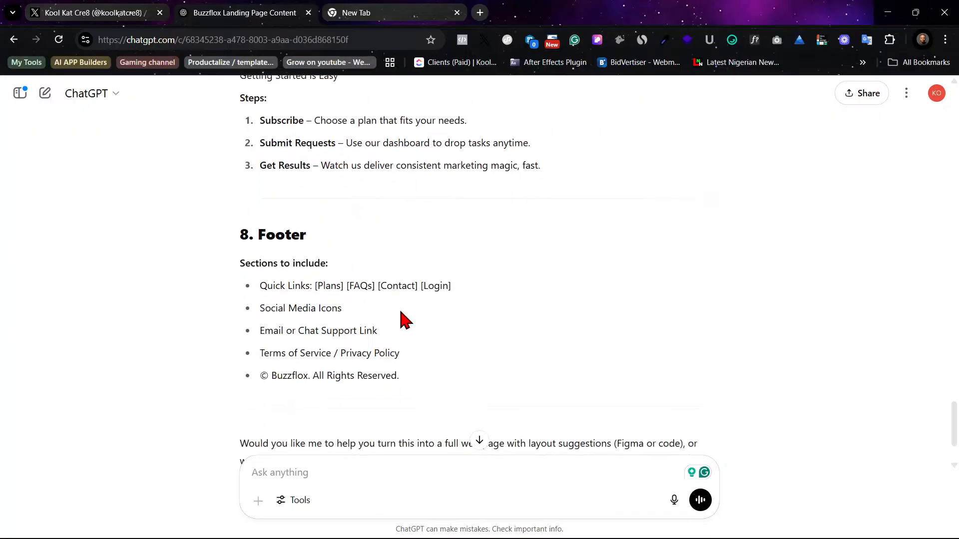
scroll(380, 326, down, 2)
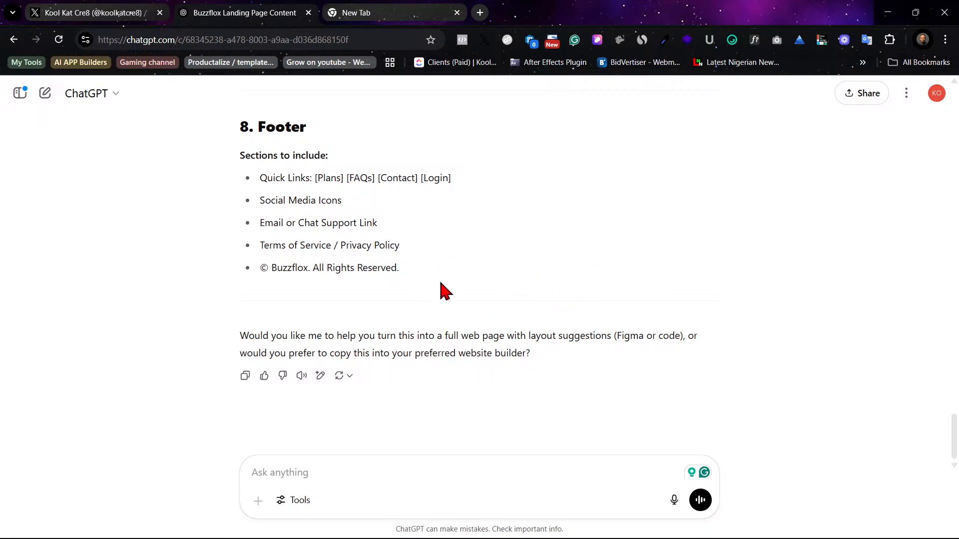
Step: Return to the original prompt at the start of the chat and open designjoy.co in the empty browser tab
scroll(466, 270, up, 8)
scroll(466, 274, up, 20)
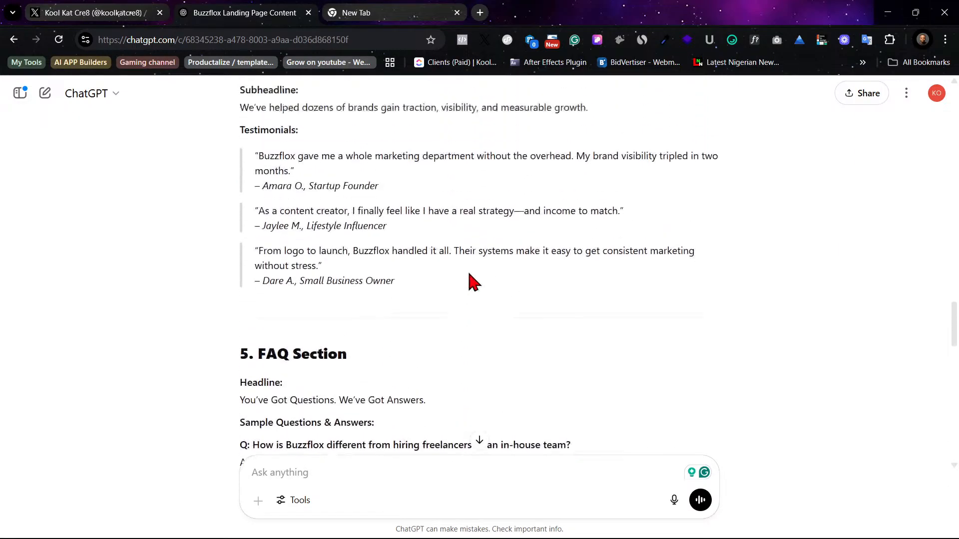
scroll(469, 288, up, 15)
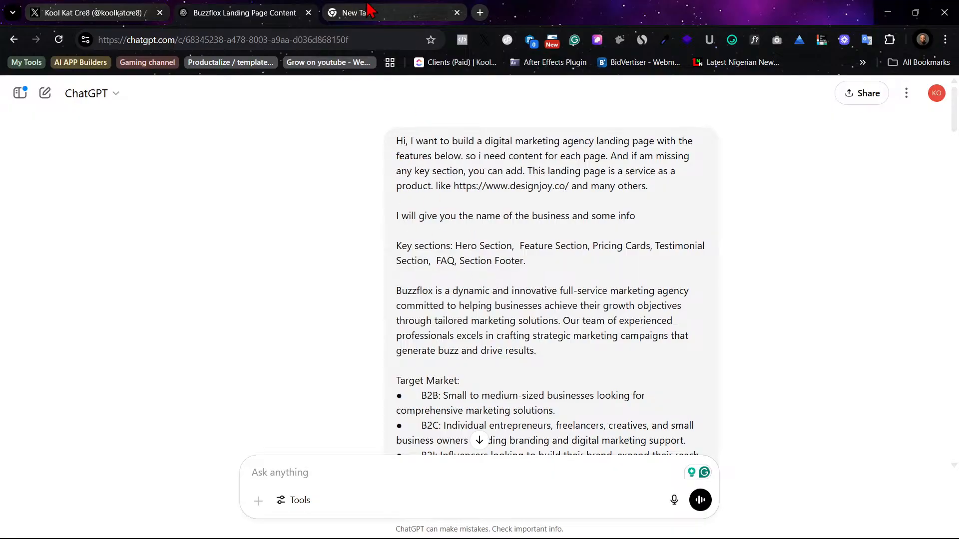
click(355, 13)
click(289, 45)
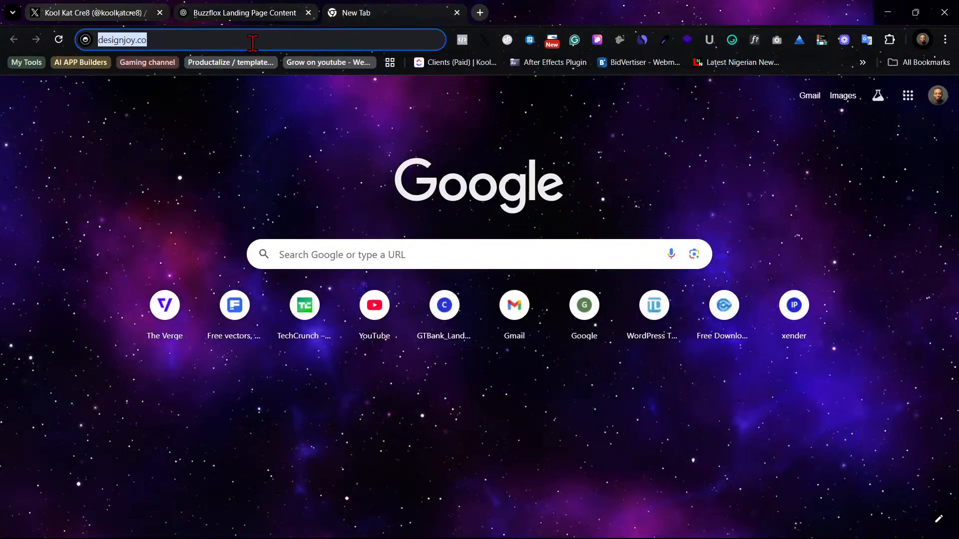
key(Return)
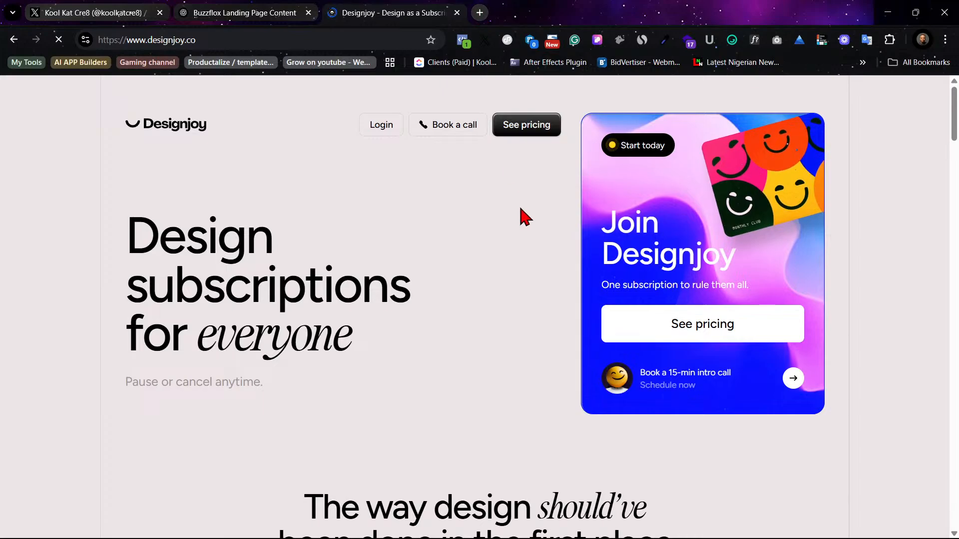
Step: Compare Designjoy's hero and Subscribe, Request, Receive cards with the Hero and Feature Section copy in ChatGPT
scroll(562, 321, down, 6)
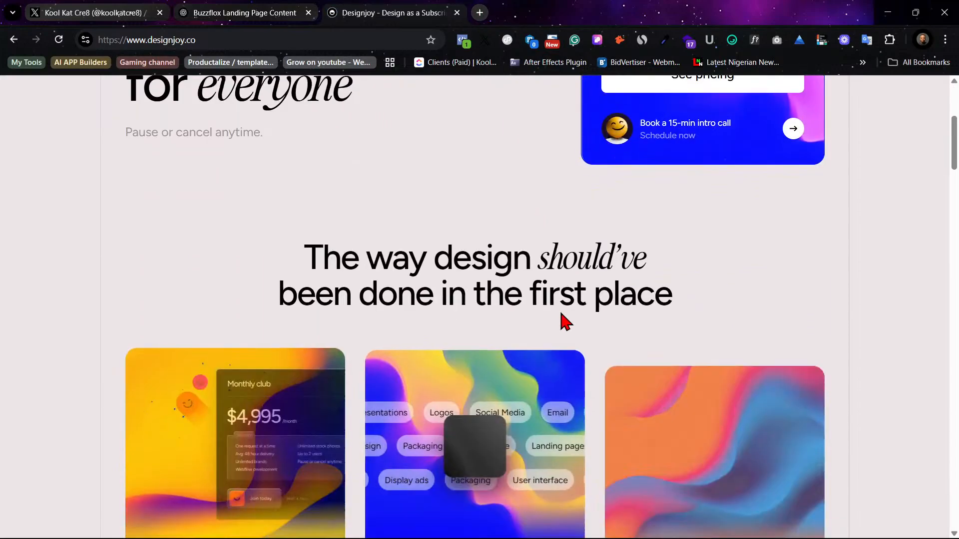
scroll(601, 325, down, 5)
scroll(601, 321, up, 1)
scroll(606, 322, up, 2)
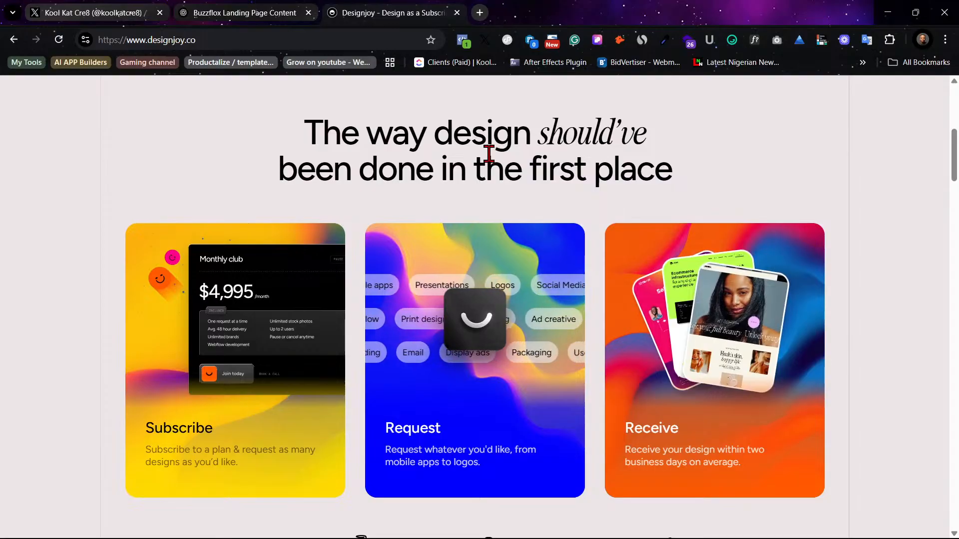
click(208, 7)
scroll(480, 434, down, 10)
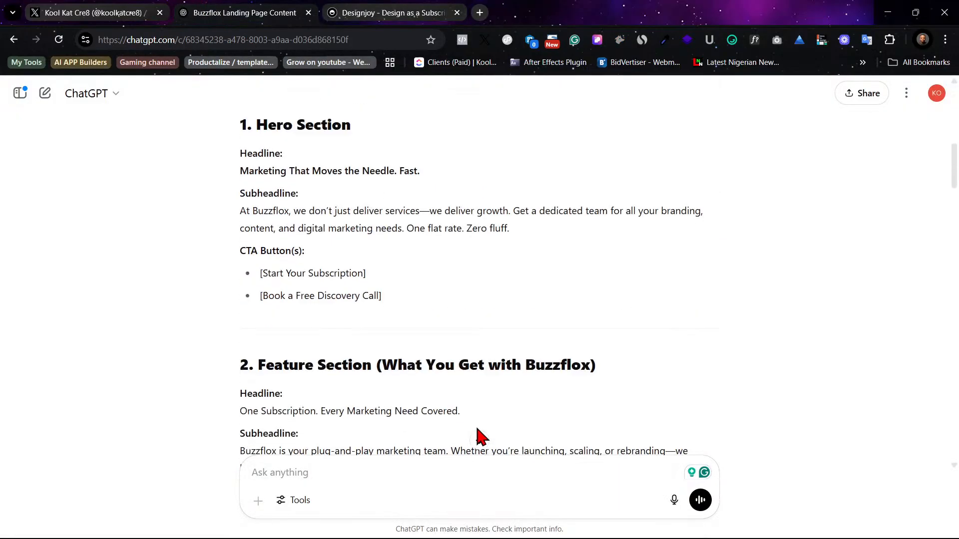
scroll(292, 346, down, 3)
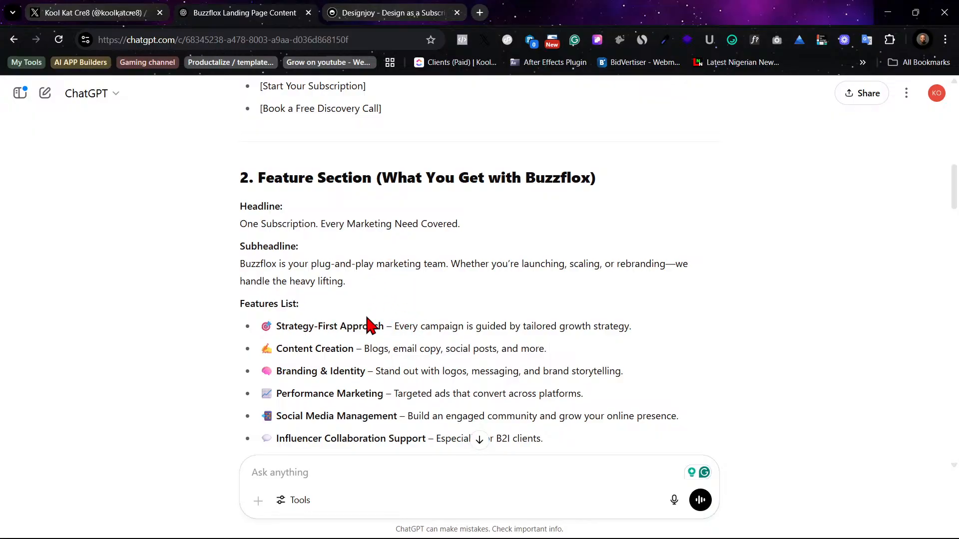
Step: Switch back to the Designjoy site and examine its client logos, membership benefits, testimonials, recent work, pricing and FAQ sections
click(387, 11)
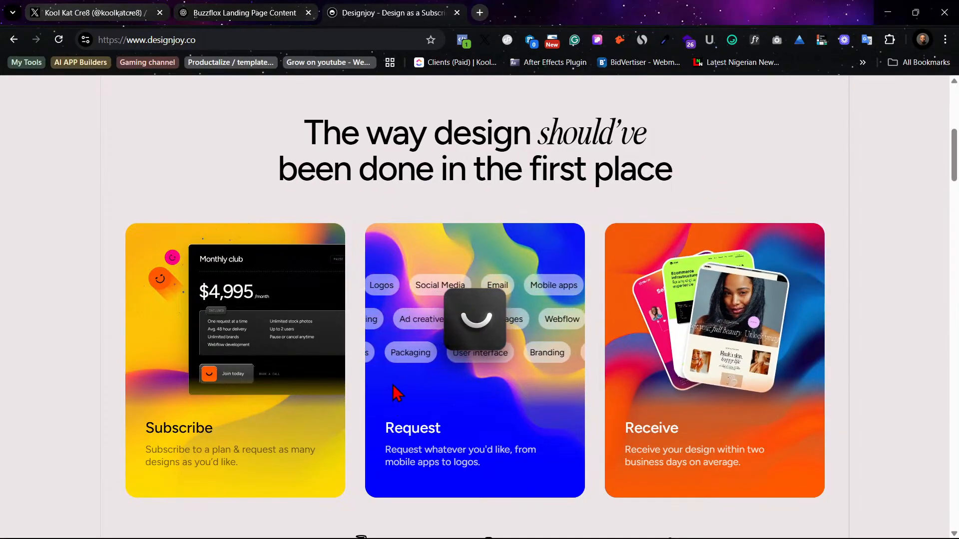
scroll(422, 373, down, 6)
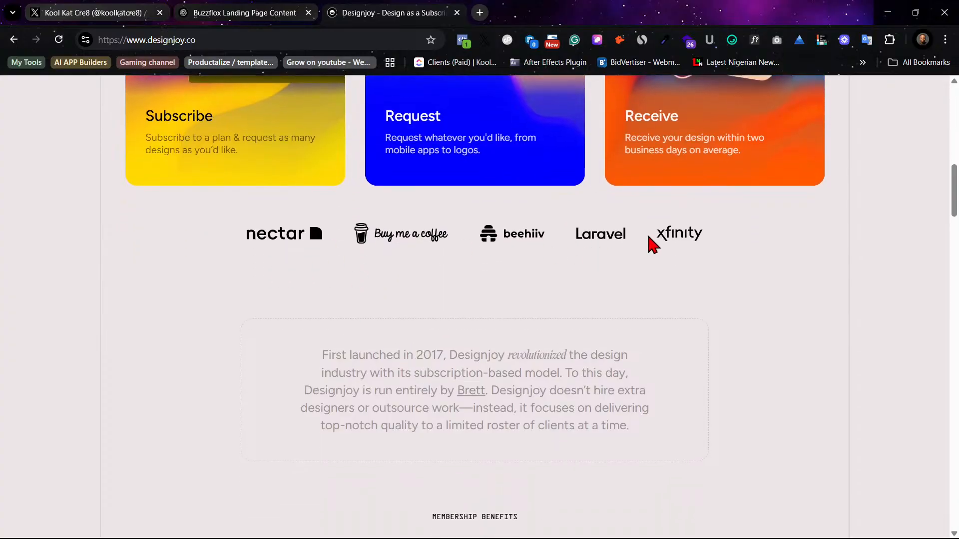
scroll(426, 336, down, 5)
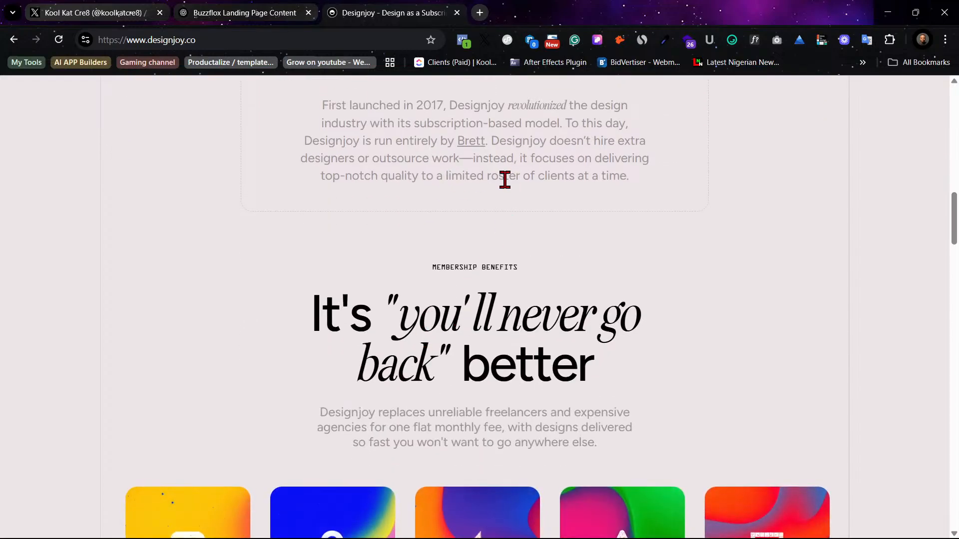
scroll(504, 331, down, 5)
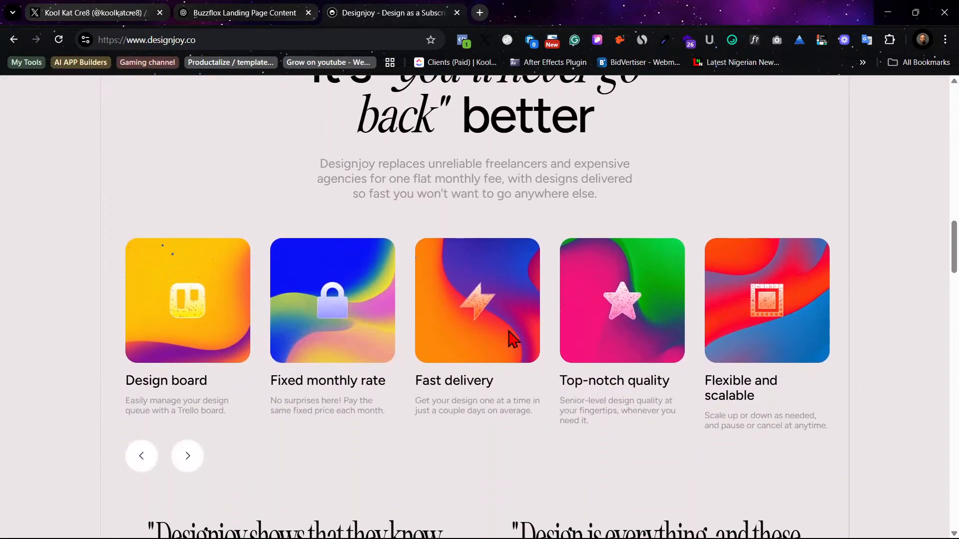
scroll(510, 340, up, 1)
scroll(450, 283, down, 9)
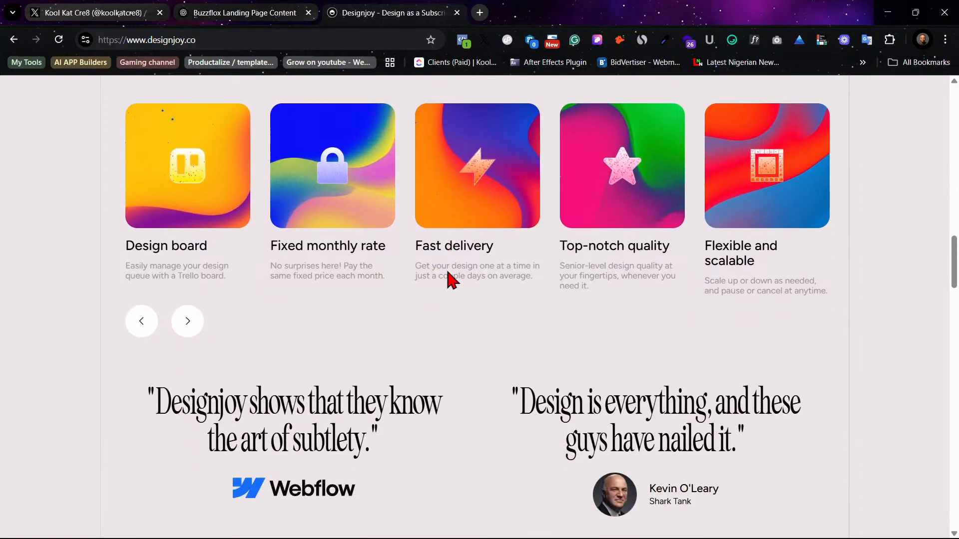
scroll(452, 279, down, 2)
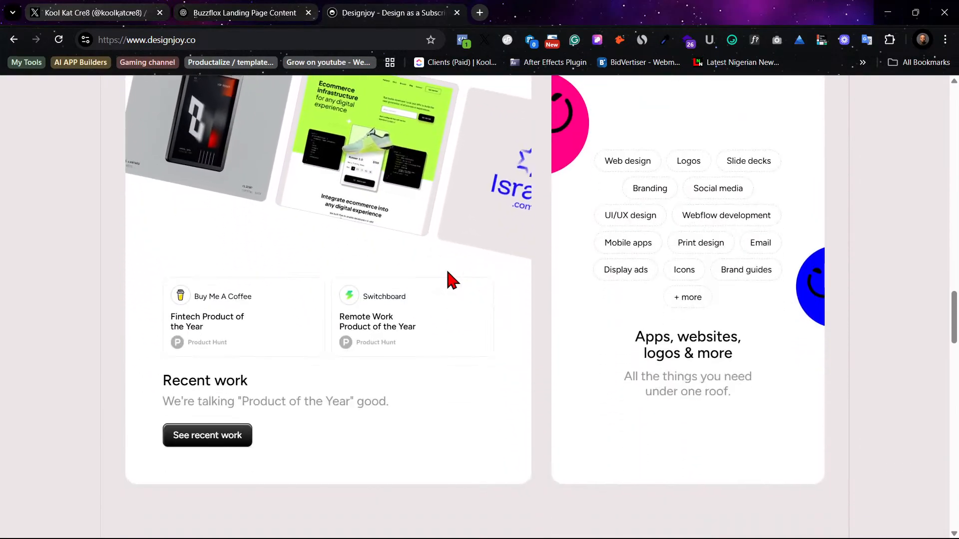
scroll(452, 280, up, 4)
scroll(452, 280, up, 1)
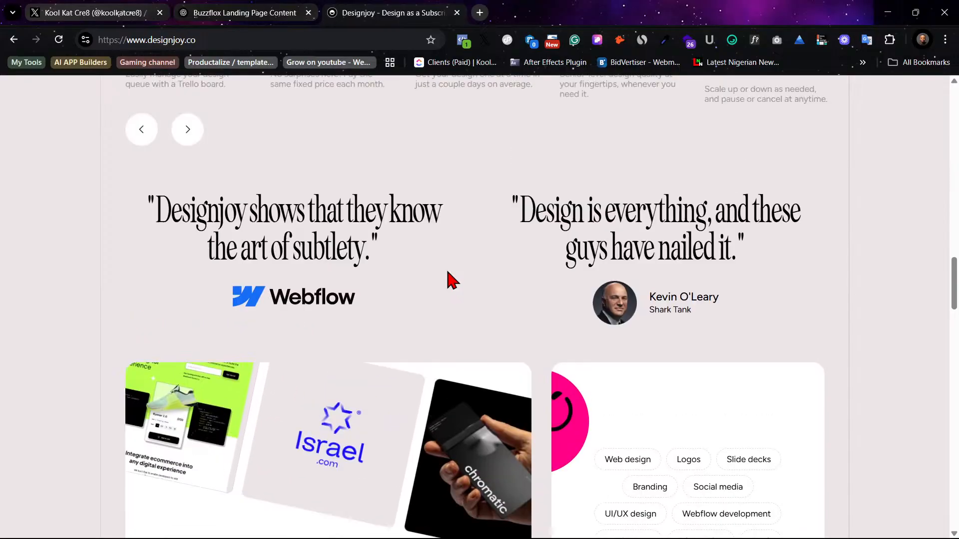
scroll(452, 280, down, 14)
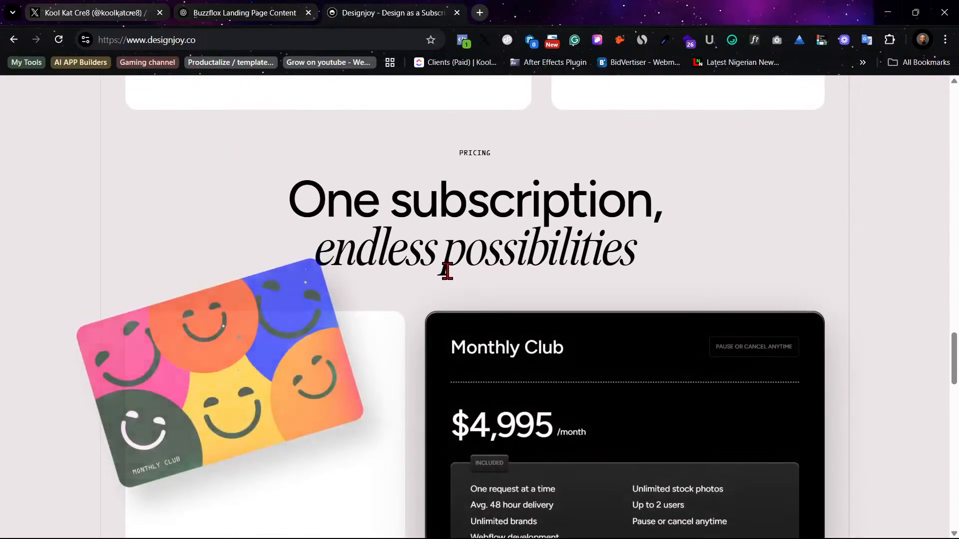
scroll(447, 271, down, 1)
scroll(447, 284, down, 2)
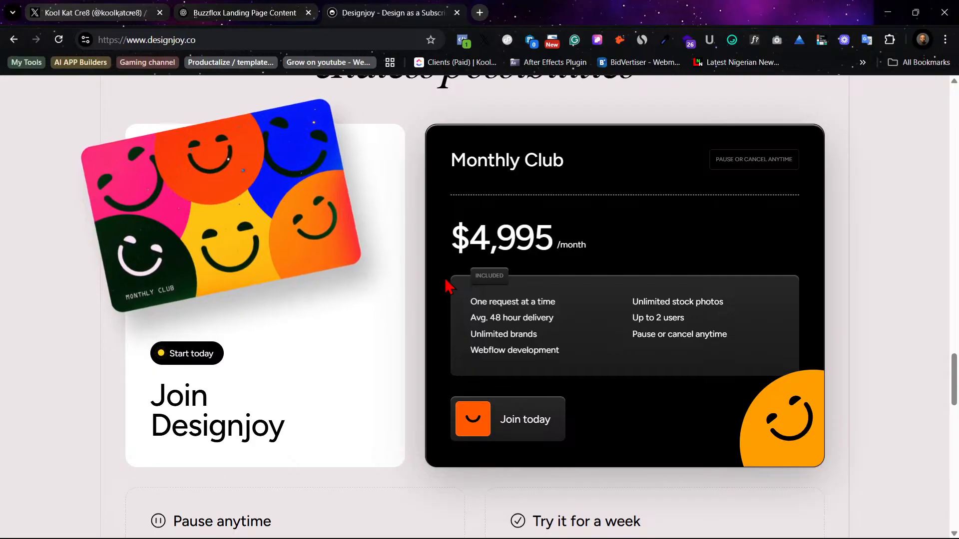
scroll(448, 287, down, 9)
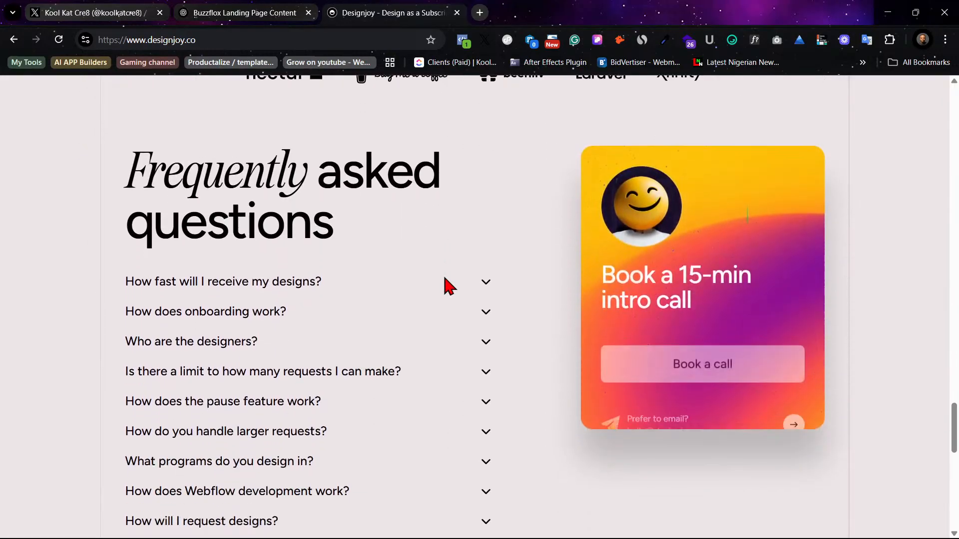
Step: Review the rest of Designjoy's FAQ and its call-booking footer, and return to the hero at the start of the page
scroll(448, 286, down, 7)
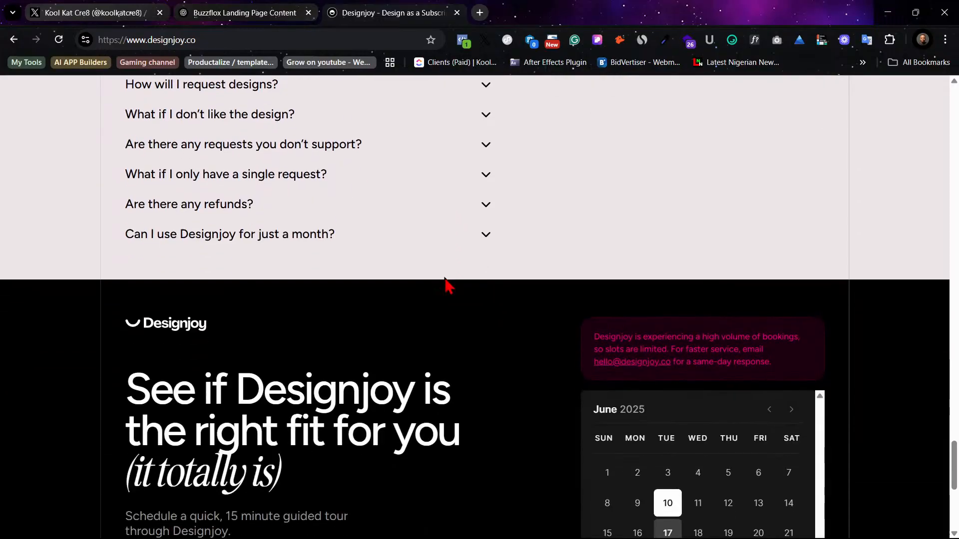
scroll(448, 286, down, 3)
scroll(445, 247, up, 18)
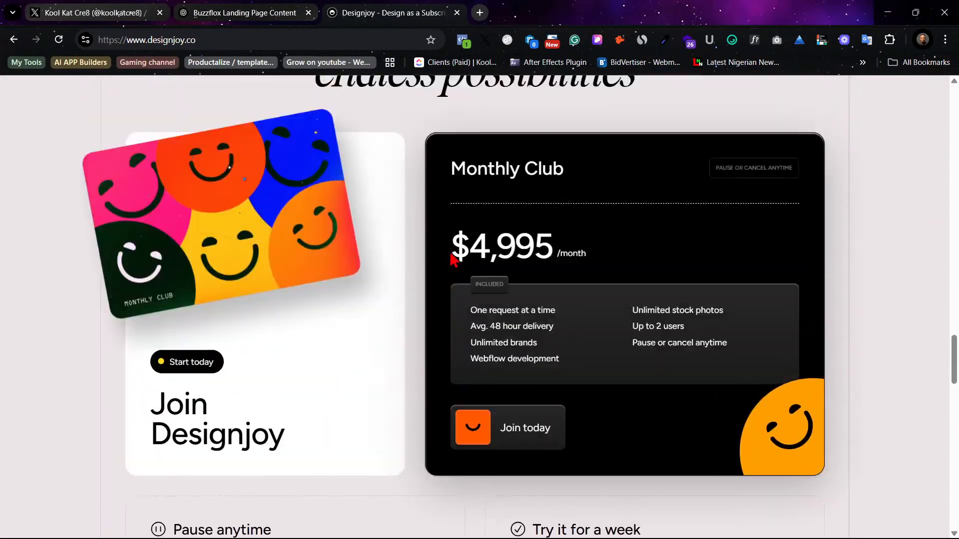
scroll(453, 259, up, 15)
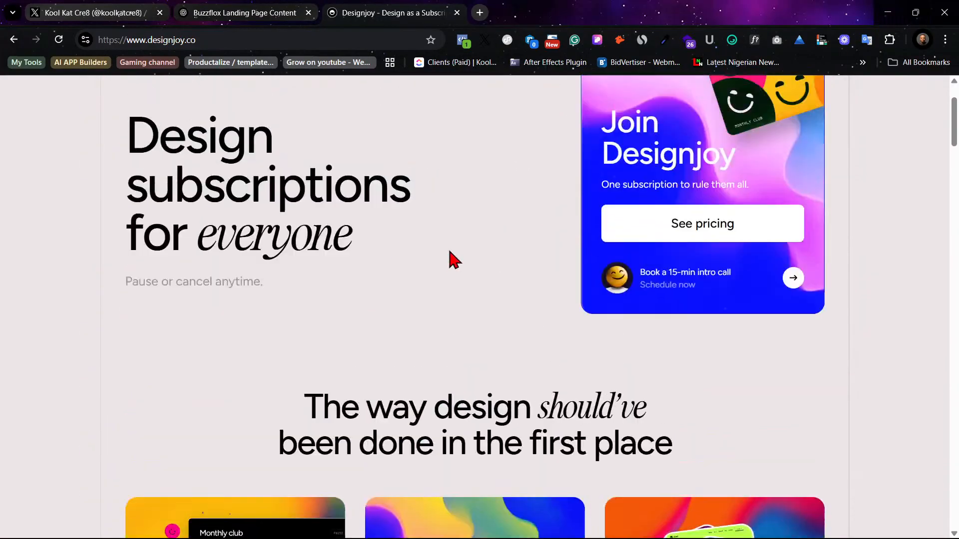
scroll(448, 259, up, 2)
Step: Open kree8.agency in a new browser tab as a second reference site
click(480, 12)
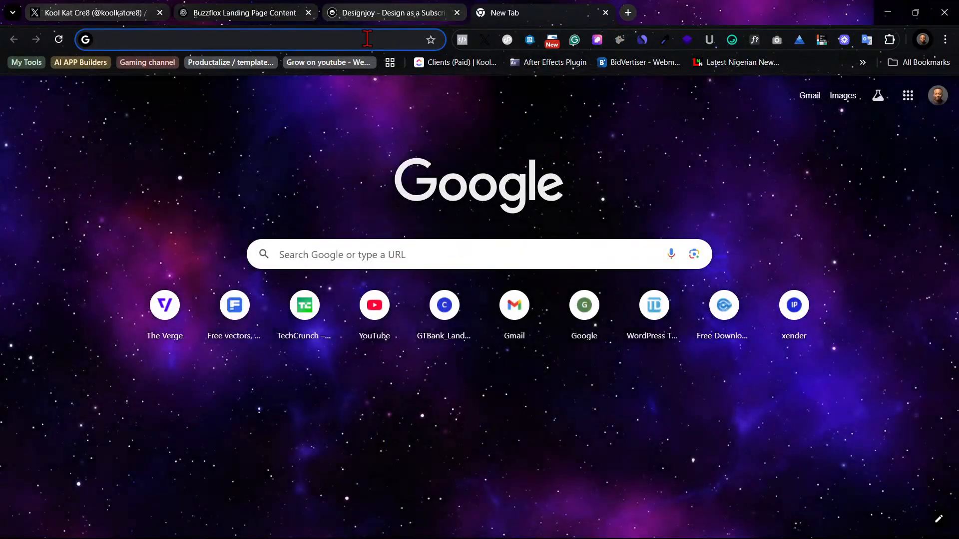
text(koo)
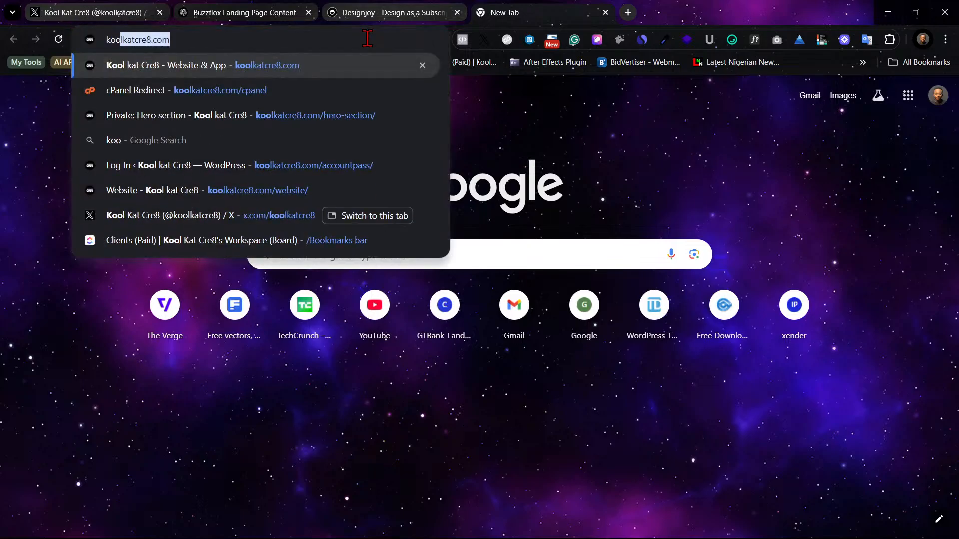
key(BackSpace)
key(BackSpace)
key(BackSpace)
text(ree8.agency)
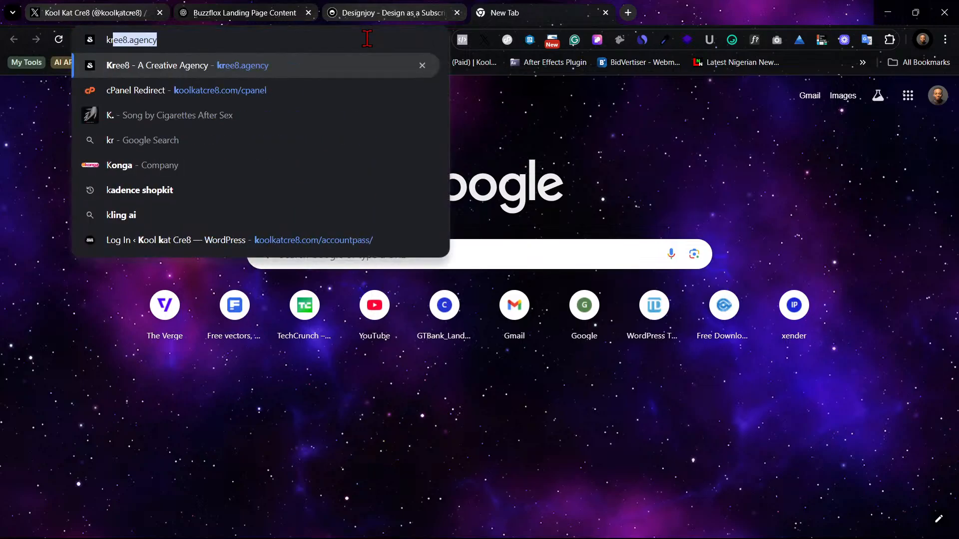
key(Return)
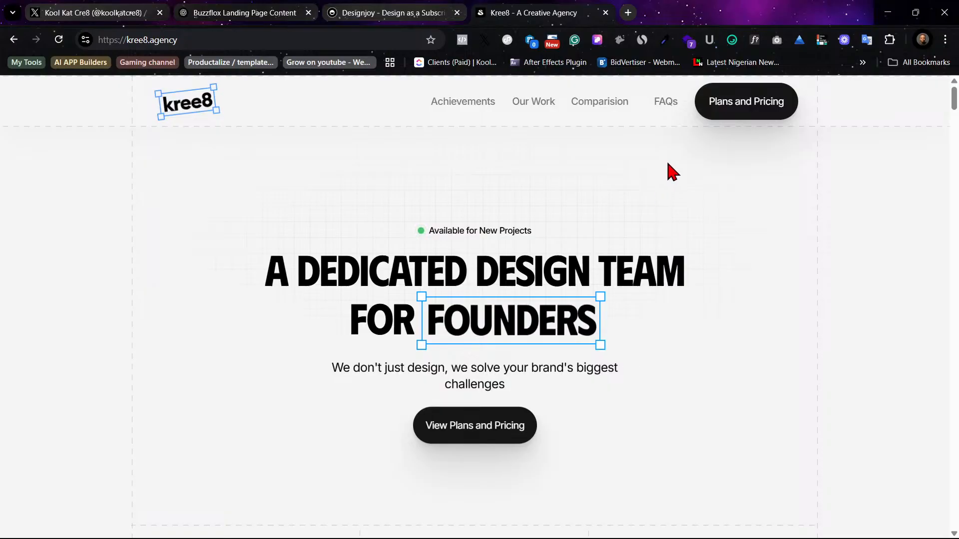
Step: Examine Kree8's hero headline with its rotating audience word and the three-item strip of service highlights beneath it
scroll(672, 171, down, 5)
scroll(669, 167, up, 4)
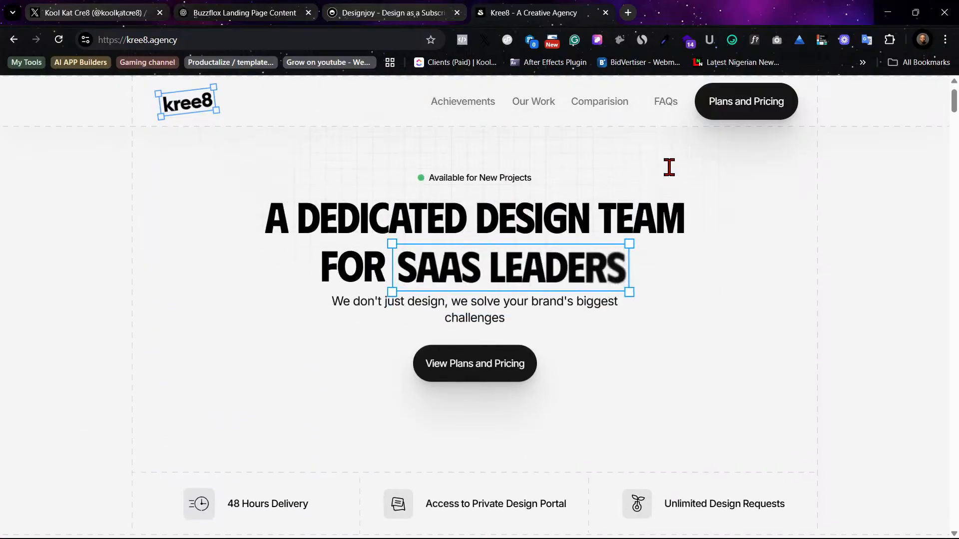
scroll(669, 167, up, 1)
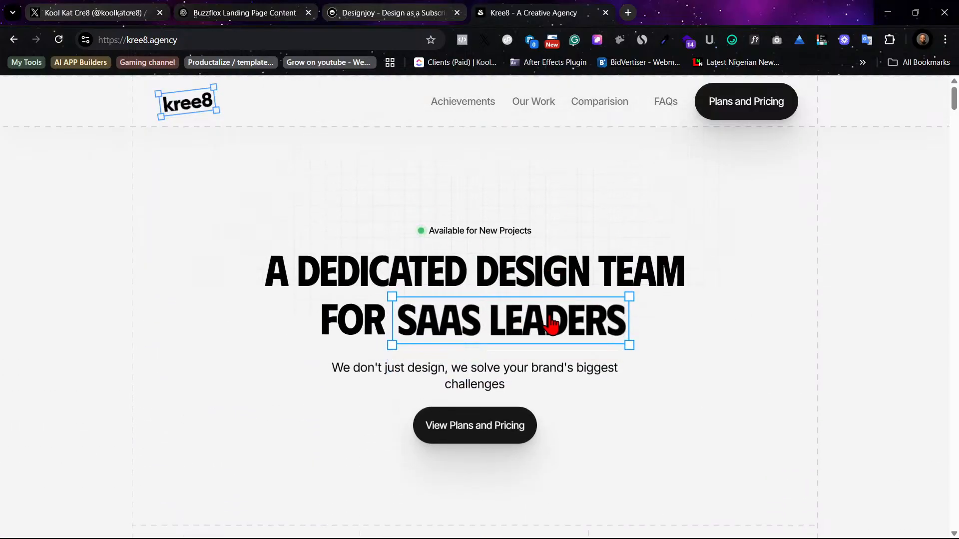
scroll(554, 324, down, 4)
scroll(559, 328, up, 2)
scroll(456, 277, down, 4)
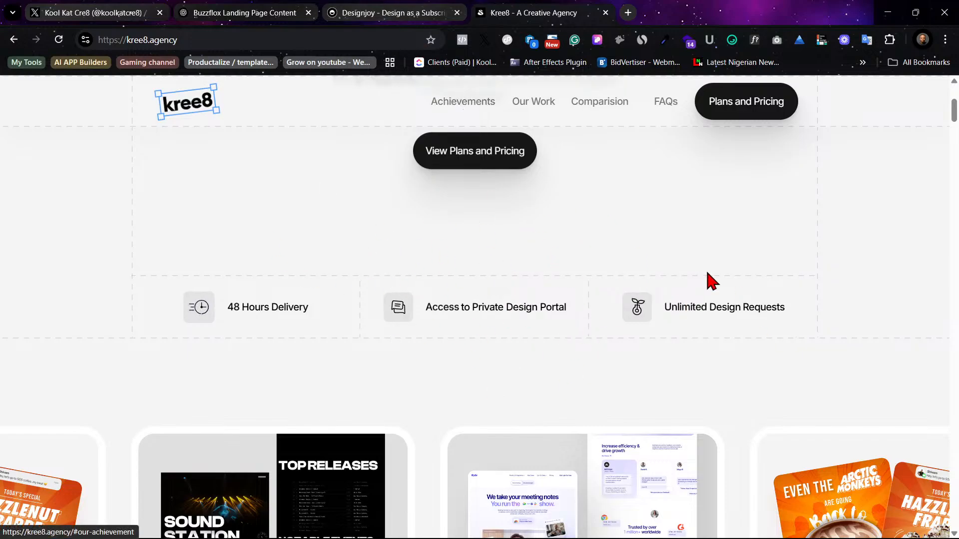
Step: Switch to Figma and copy the whole Website frame from the Saas Landing page file
mouse_move(615, 538)
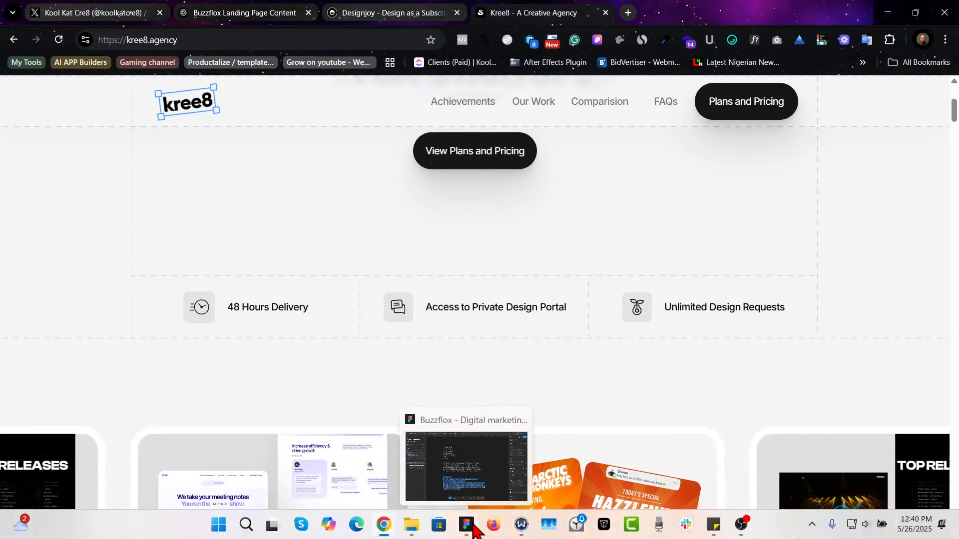
click(467, 525)
key(Escape)
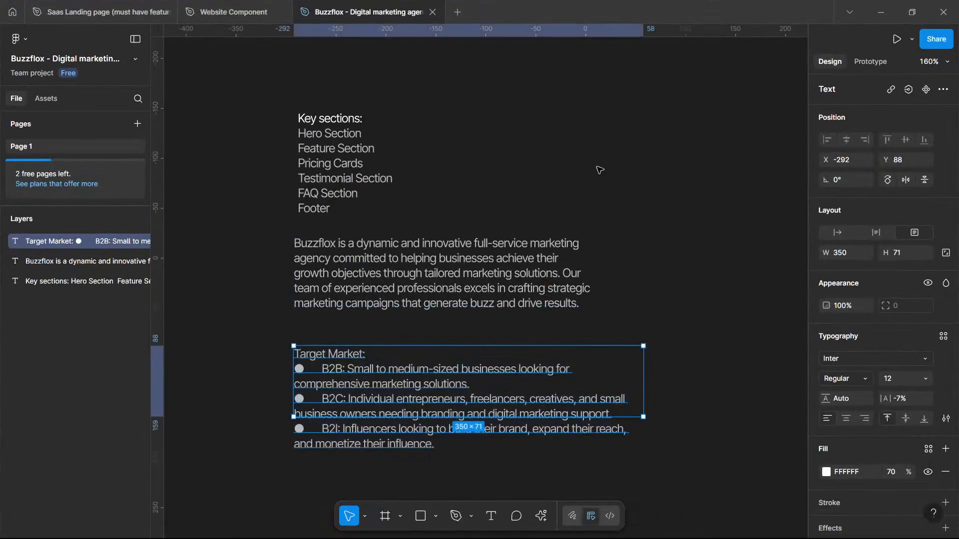
click(241, 11)
click(173, 12)
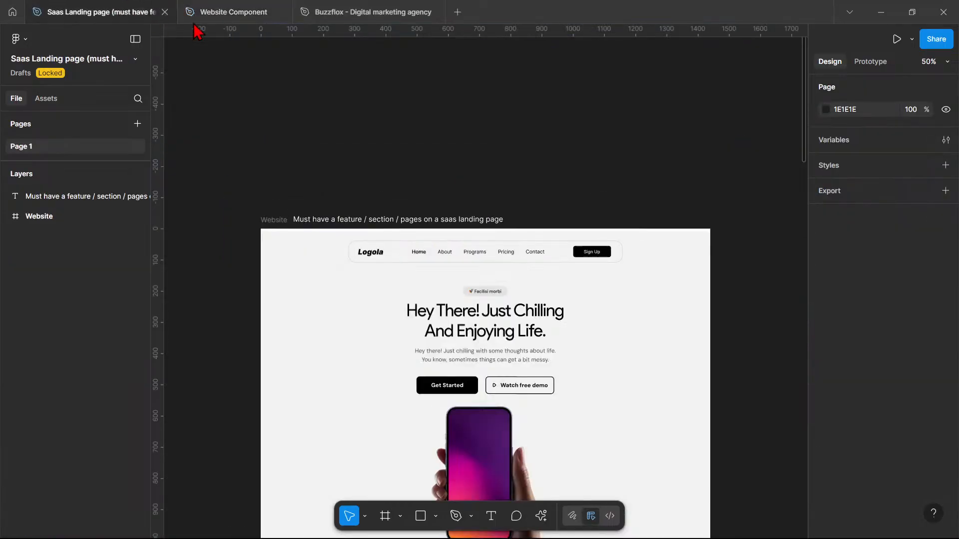
click(274, 220)
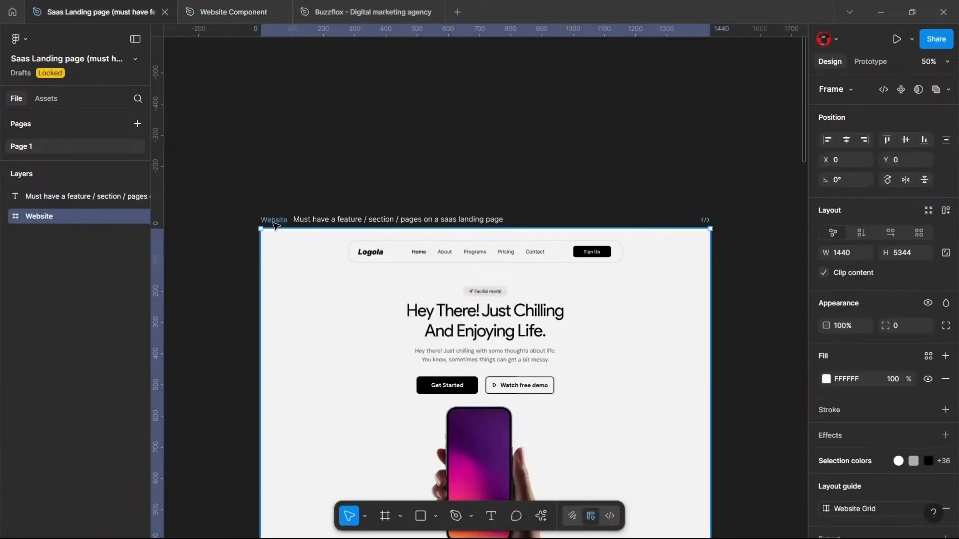
key(shift+2)
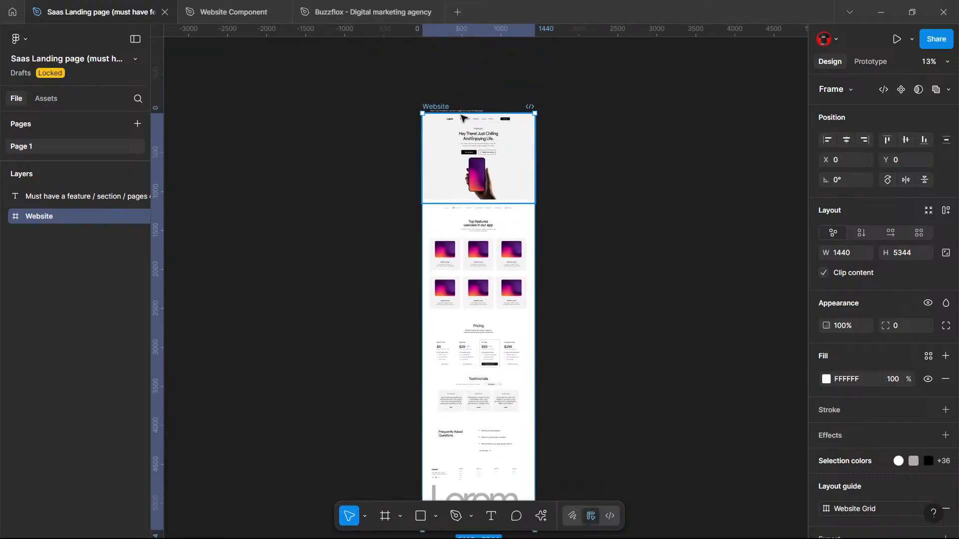
scroll(421, 199, up, 2)
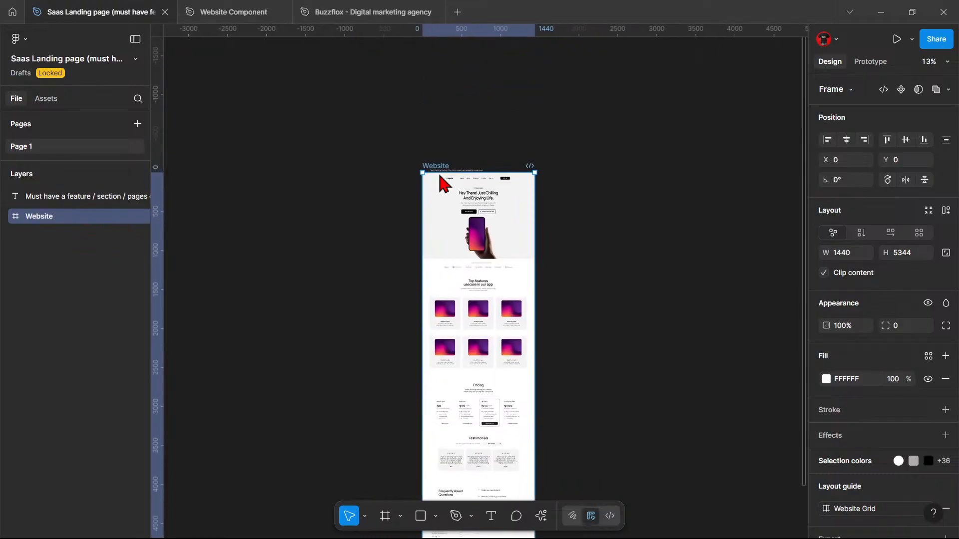
Step: Paste the Website frame into an empty canvas area beside the text notes in the Buzzflox file
click(338, 11)
scroll(697, 238, right, 10)
scroll(550, 200, up, 2)
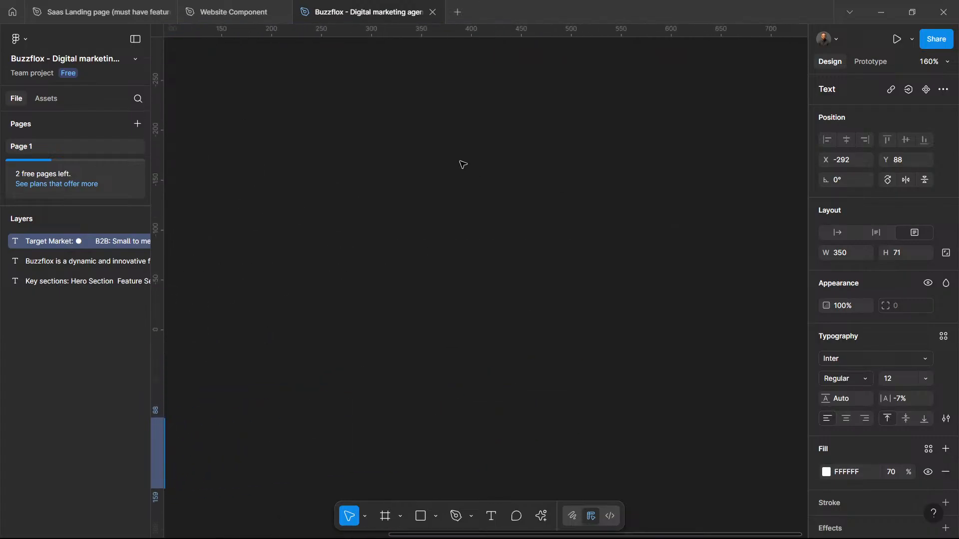
right_click(449, 164)
click(443, 159)
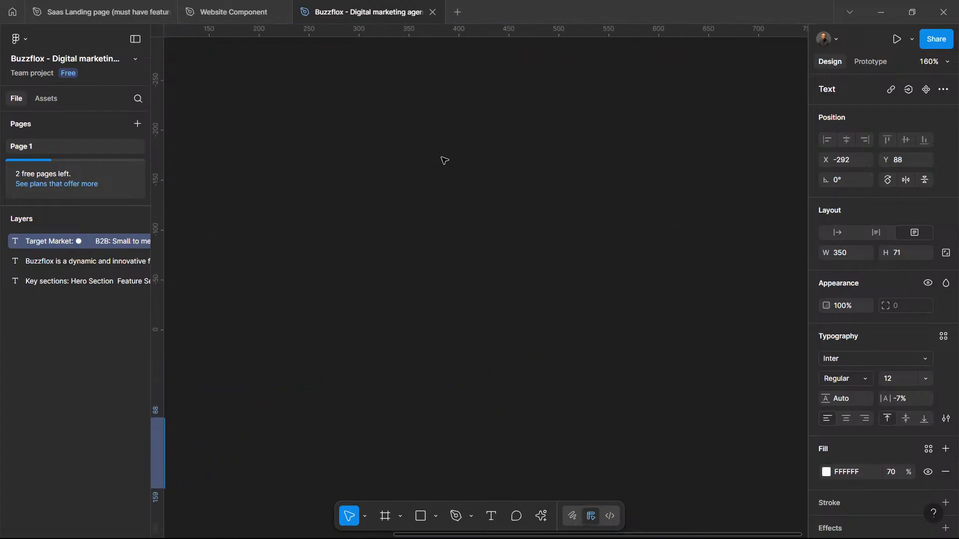
scroll(503, 165, up, 3)
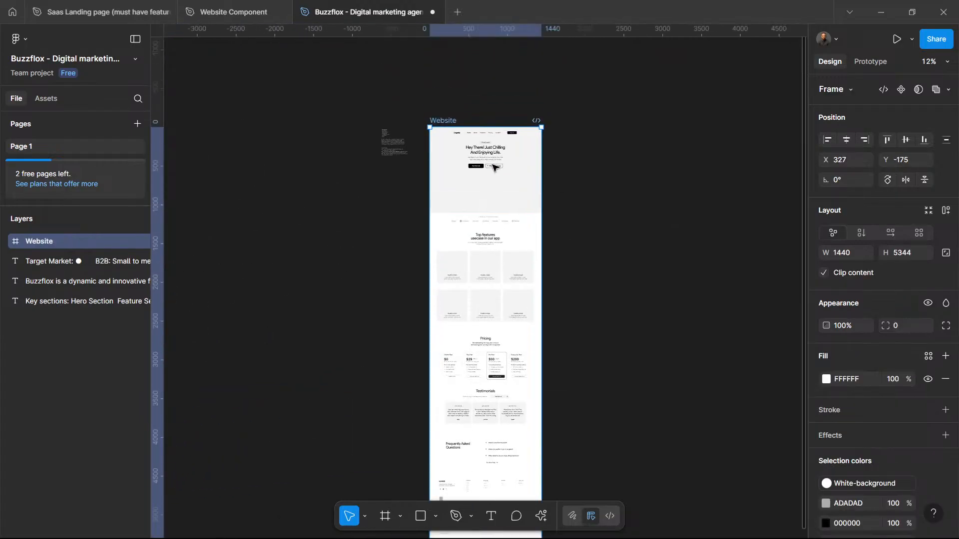
Step: Inspect the pasted Website frame's layout, focusing on its Hero section and Trusted company row
scroll(494, 166, down, 3)
scroll(493, 167, up, 3)
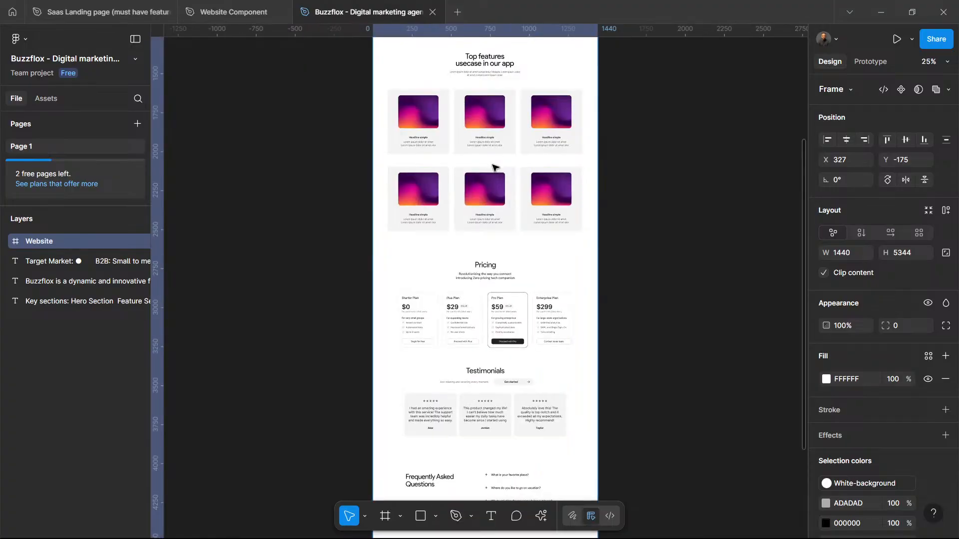
scroll(494, 168, up, 4)
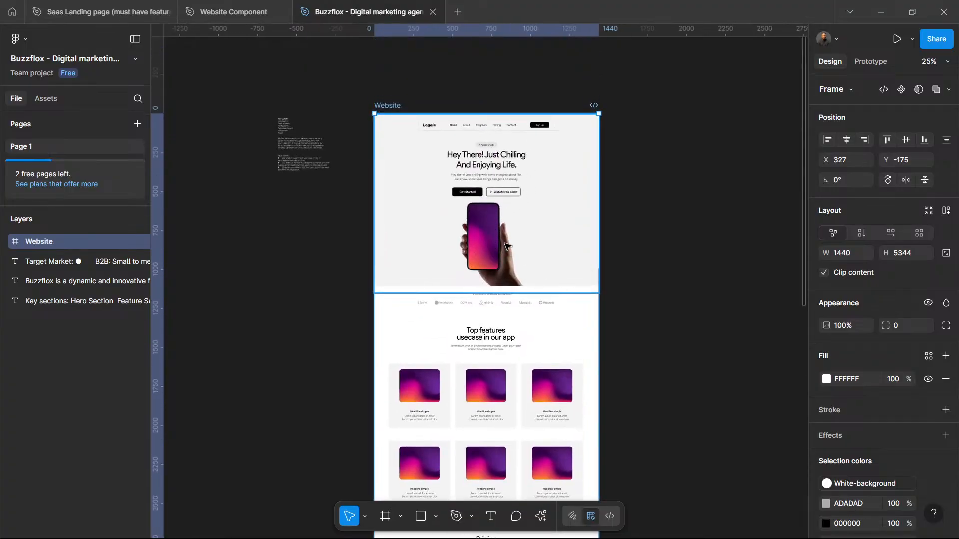
click(485, 245)
key(shift+2)
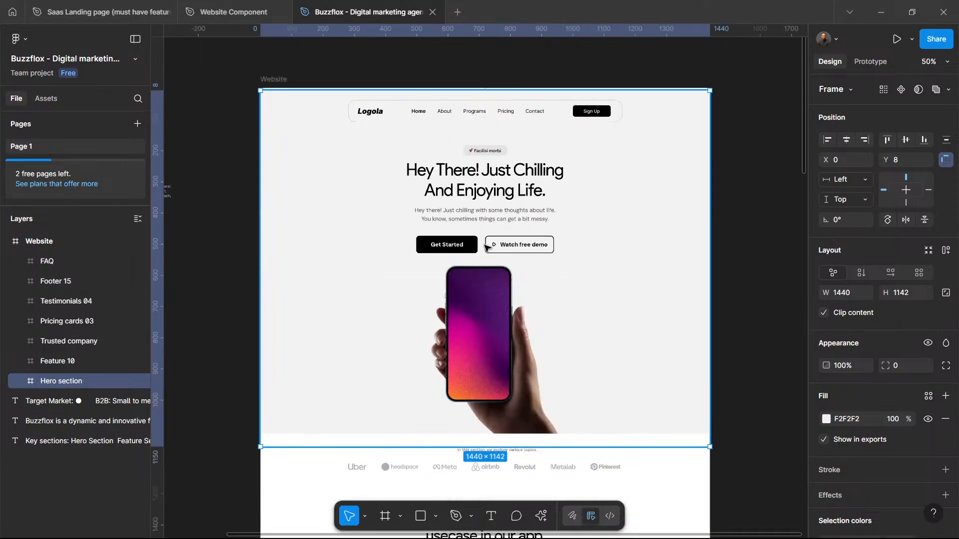
scroll(618, 242, down, 5)
click(431, 287)
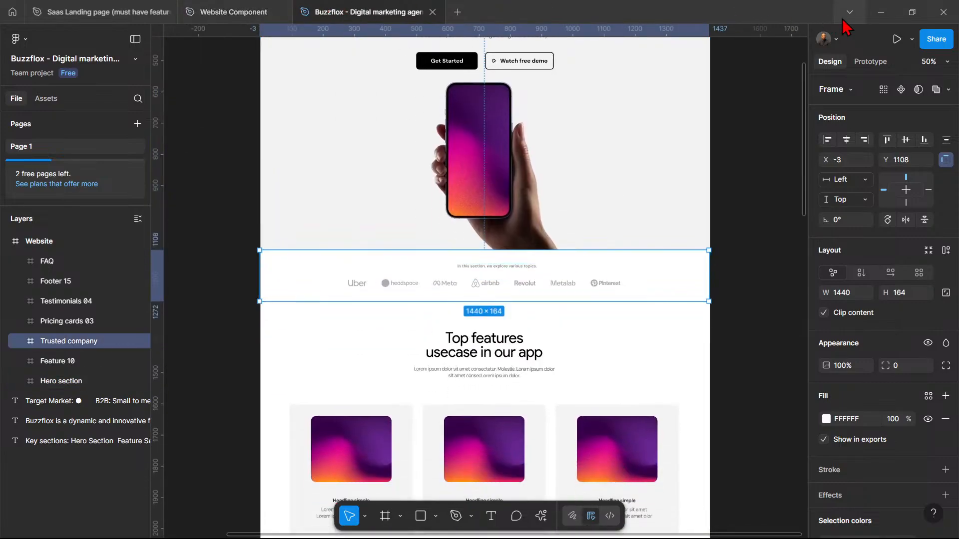
Step: Switch back to the Kree8 site in the browser and study its hero, service highlights and project testimonial cards
click(881, 12)
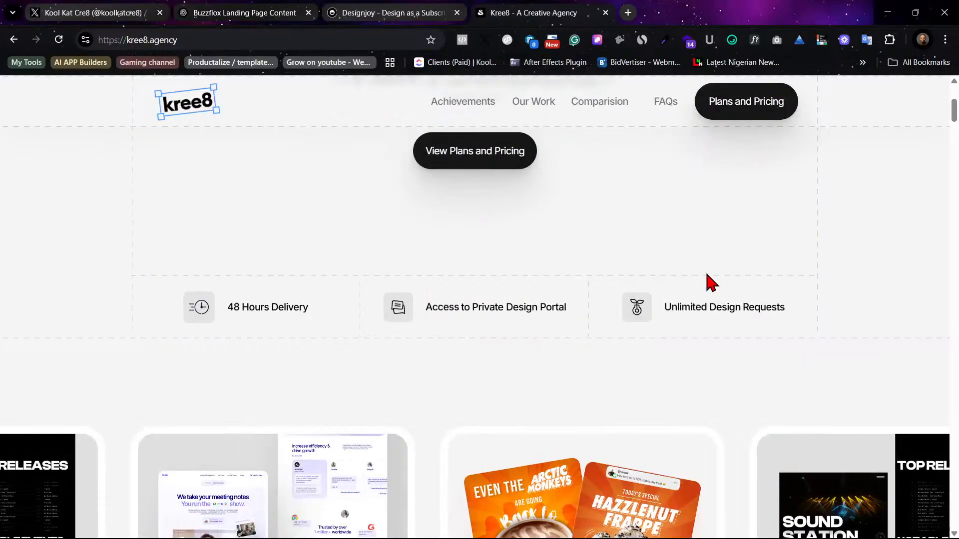
scroll(660, 340, up, 3)
scroll(649, 338, up, 3)
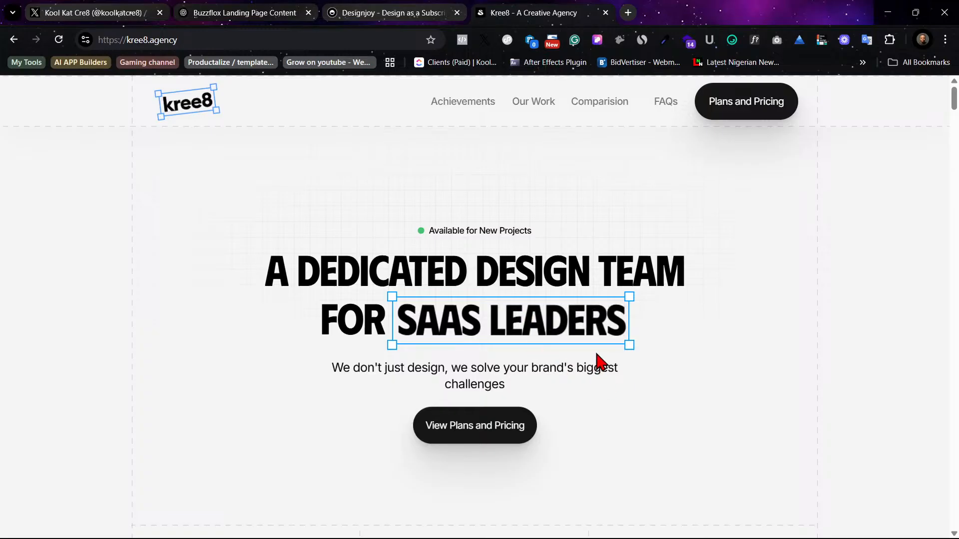
scroll(601, 363, down, 5)
scroll(602, 364, down, 2)
scroll(604, 361, up, 6)
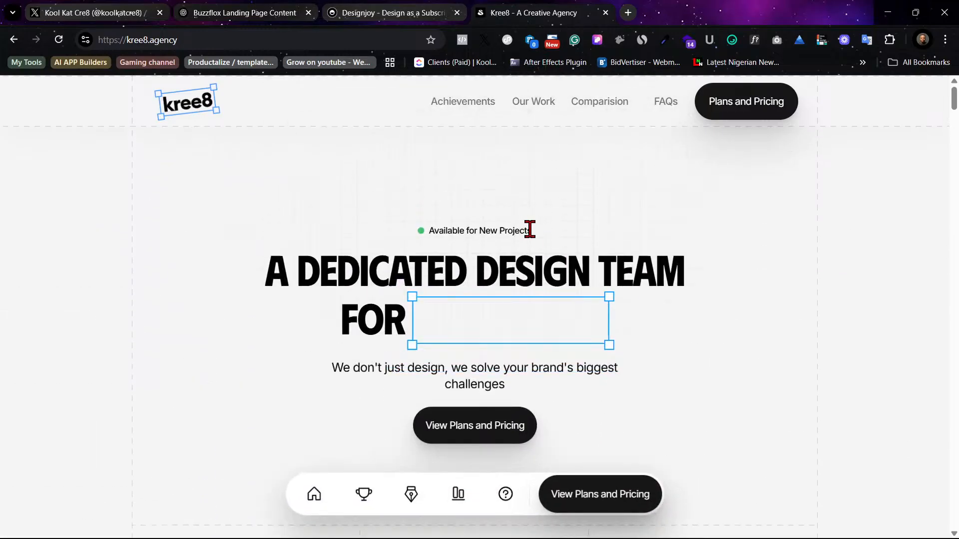
scroll(549, 325, down, 2)
scroll(431, 241, down, 5)
scroll(480, 302, down, 1)
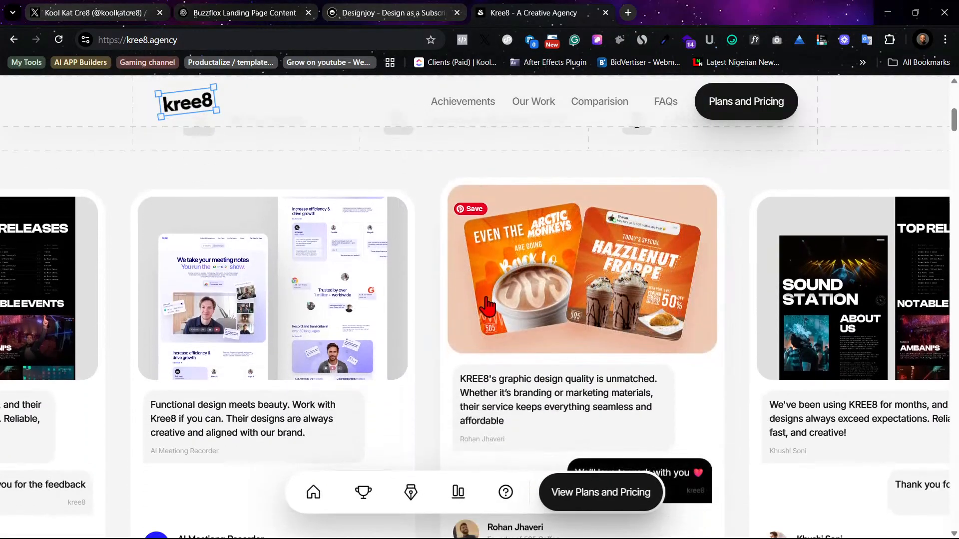
scroll(487, 306, down, 1)
scroll(552, 340, down, 3)
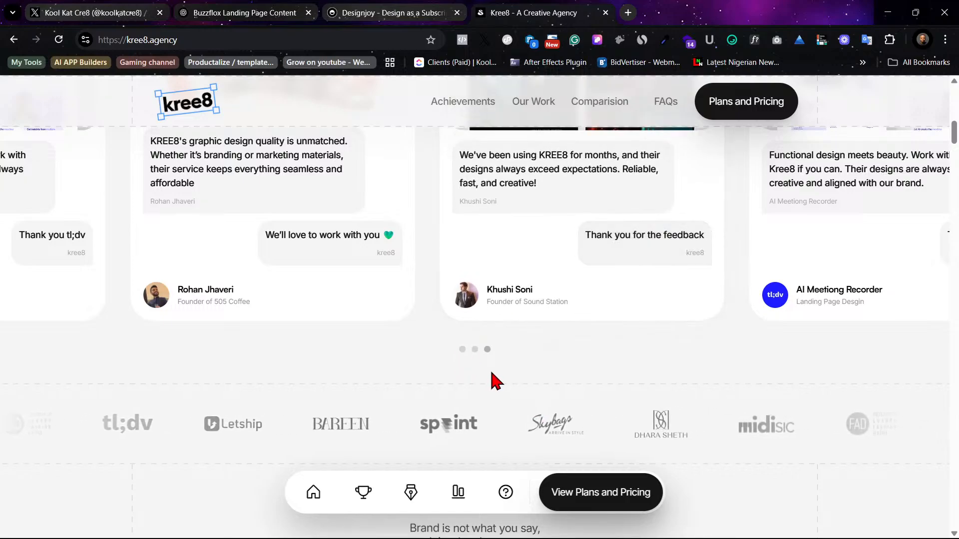
Step: Study the Kree8 page's client logo strip, brand quote, Our Achievement cards and Benefit of Kree8 grid
scroll(482, 354, down, 2)
scroll(485, 357, down, 1)
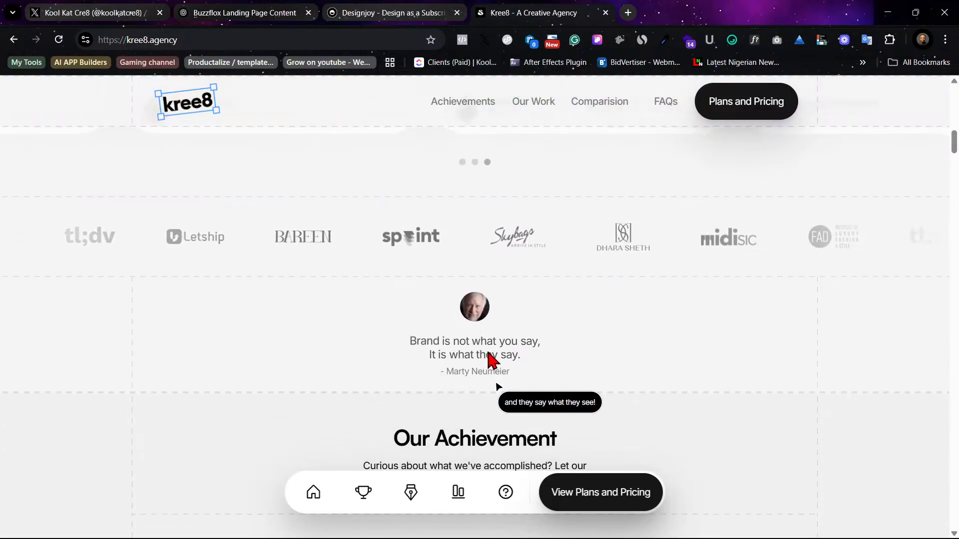
scroll(488, 359, down, 4)
scroll(496, 354, down, 3)
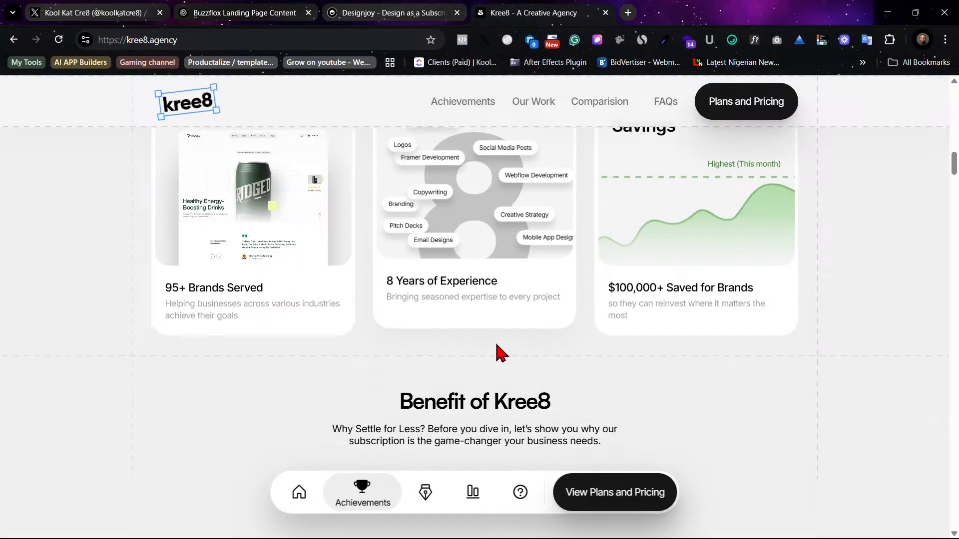
scroll(498, 353, down, 4)
scroll(499, 353, up, 1)
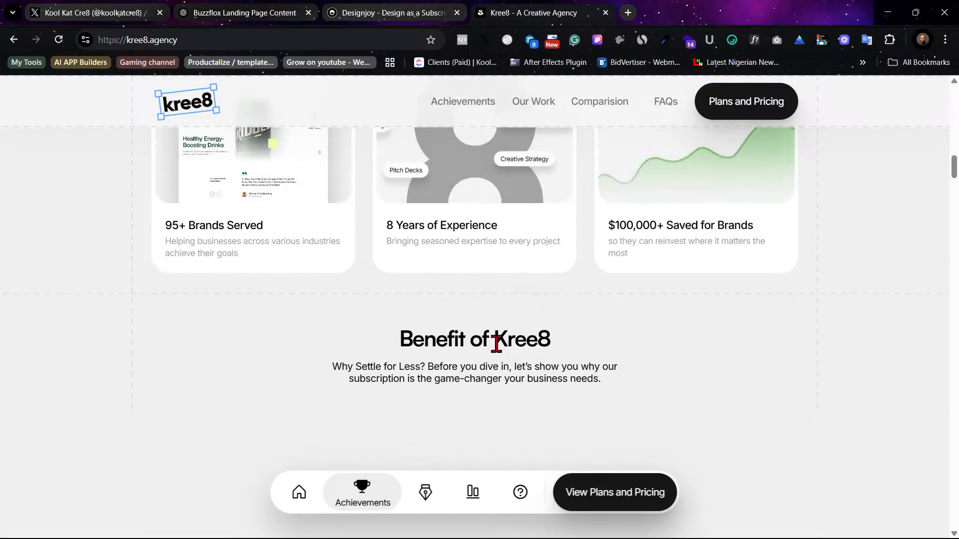
scroll(496, 343, down, 5)
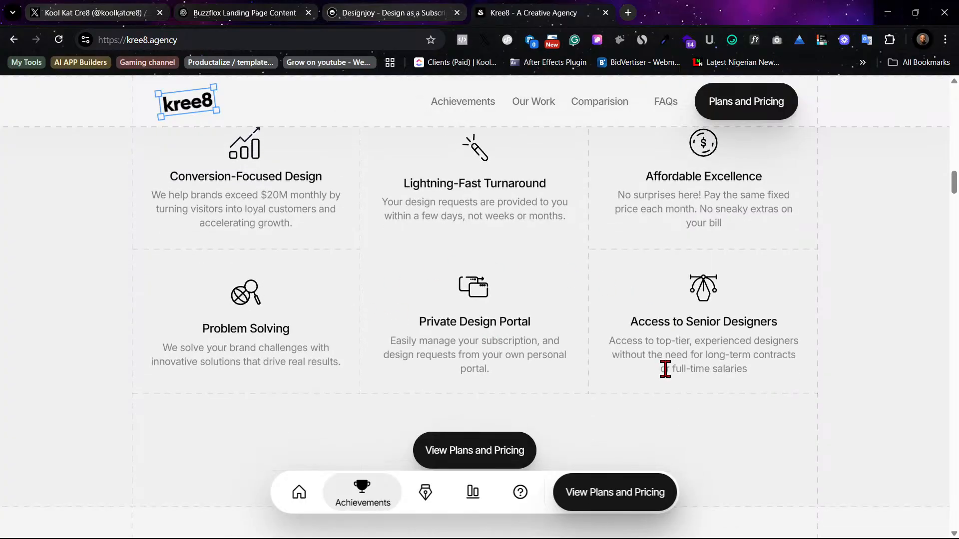
Step: Examine Kree8's three-step process, design service grid and See our work project showcase
scroll(452, 260, down, 10)
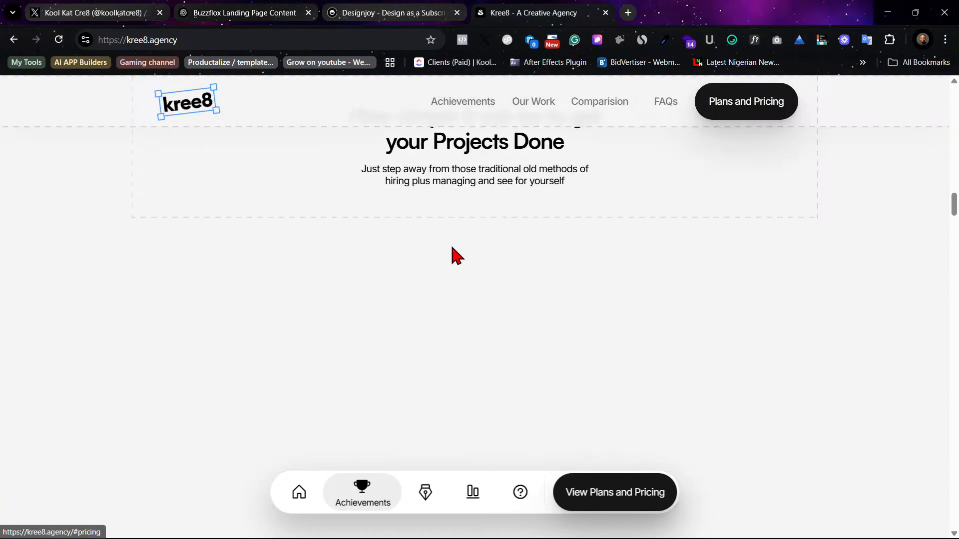
scroll(453, 256, down, 2)
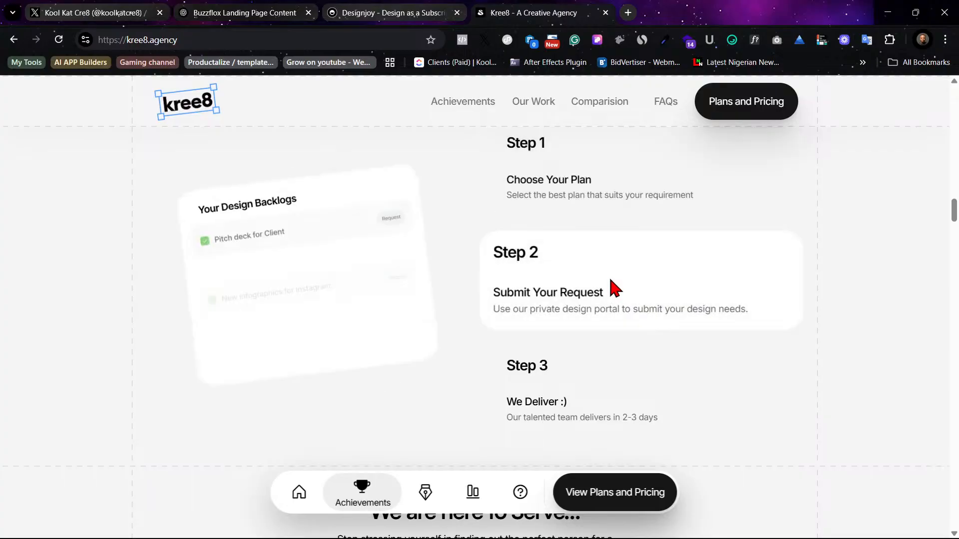
scroll(634, 350, down, 2)
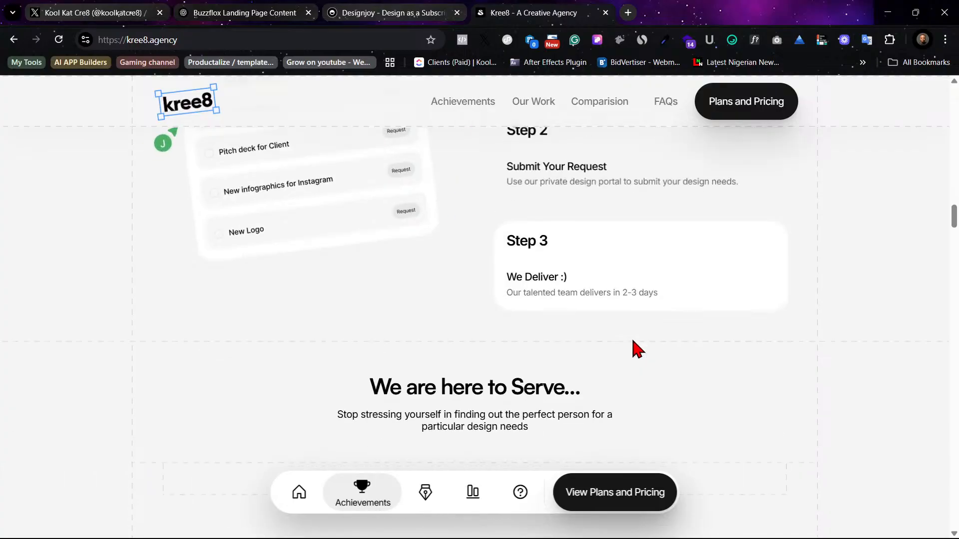
scroll(637, 342, down, 5)
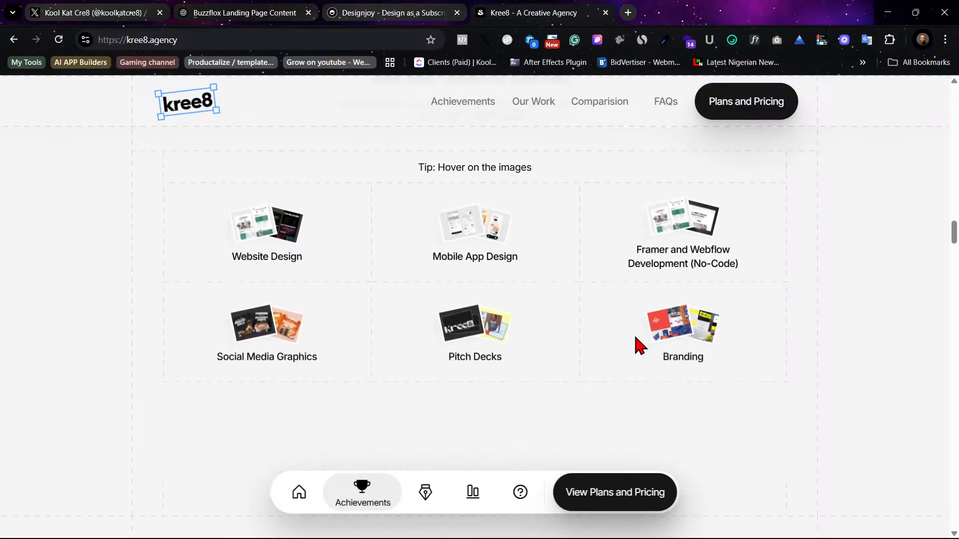
scroll(639, 344, down, 7)
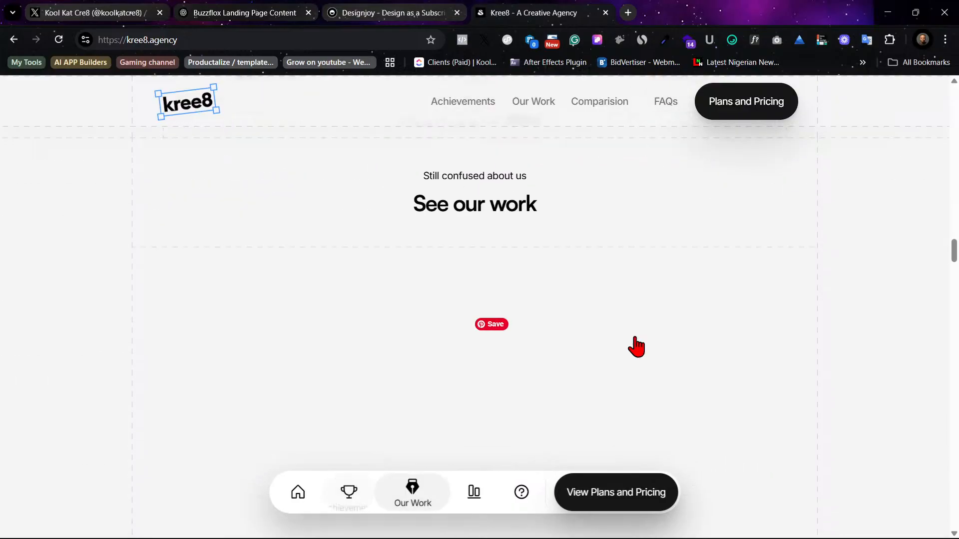
scroll(636, 344, down, 11)
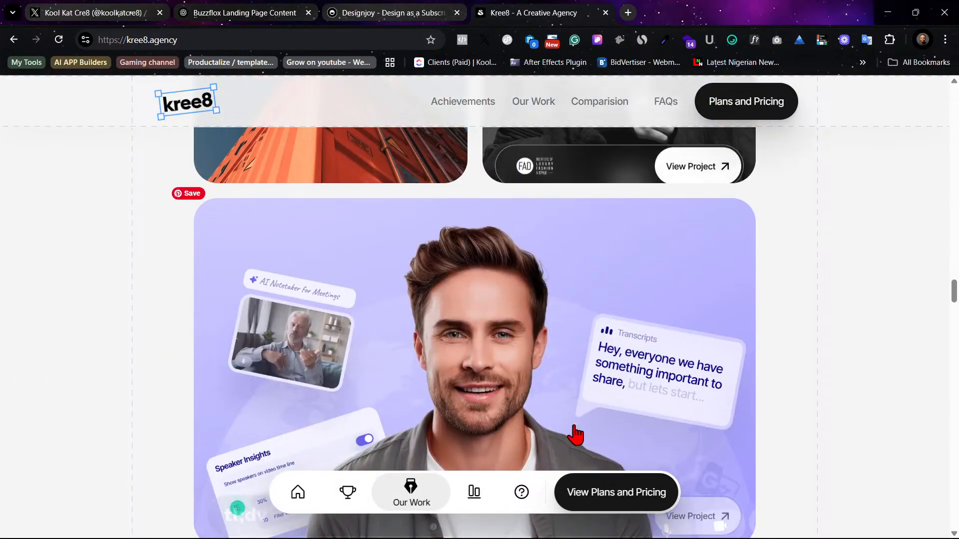
Step: Go to Kree8's comparison section and review the table against full-time designers and other agencies, plus the Pause or Cancel anytime banner
click(474, 492)
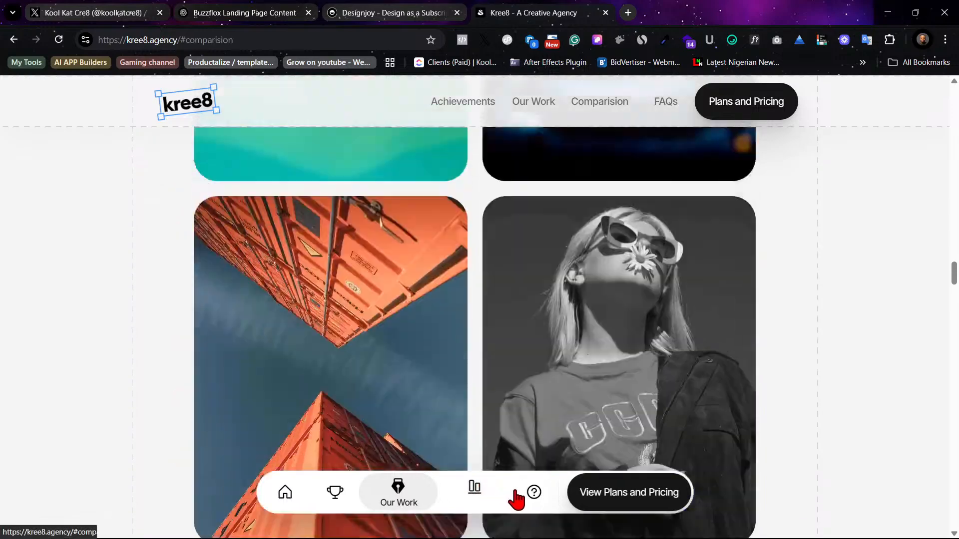
scroll(534, 494, down, 3)
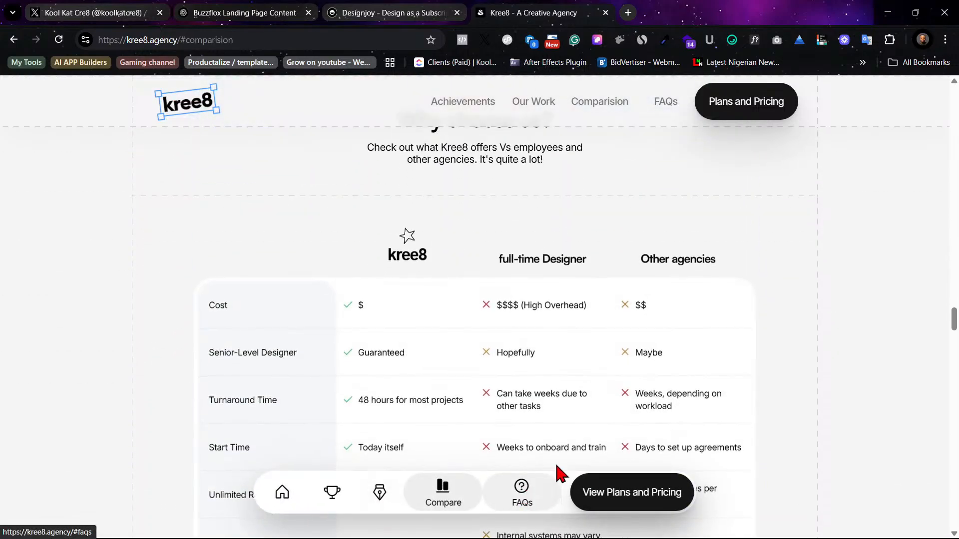
scroll(551, 409, up, 1)
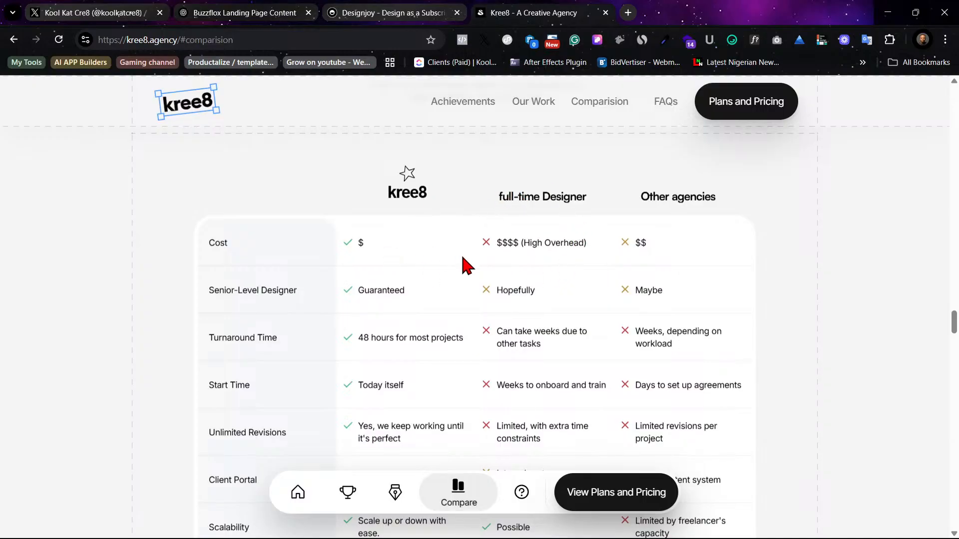
scroll(618, 233, down, 8)
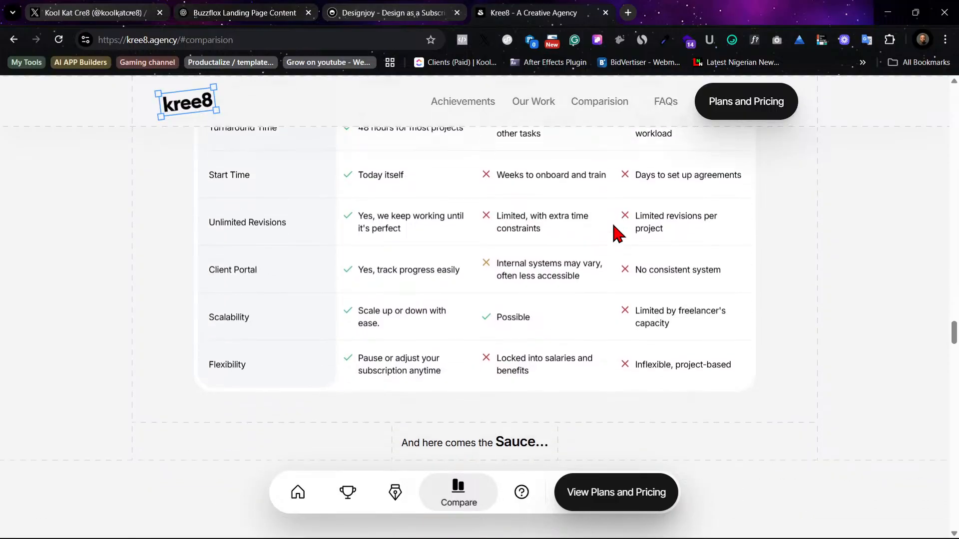
scroll(618, 233, down, 10)
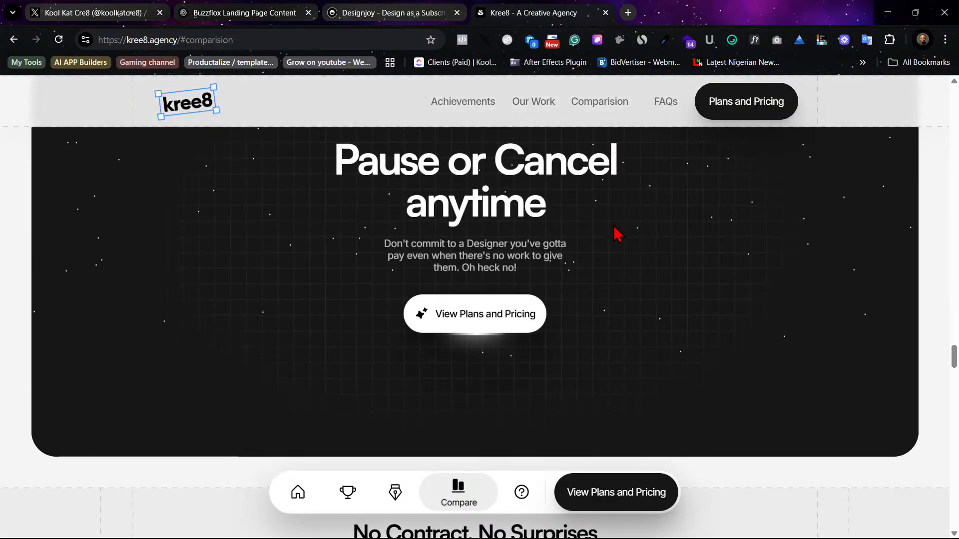
scroll(618, 200, up, 10)
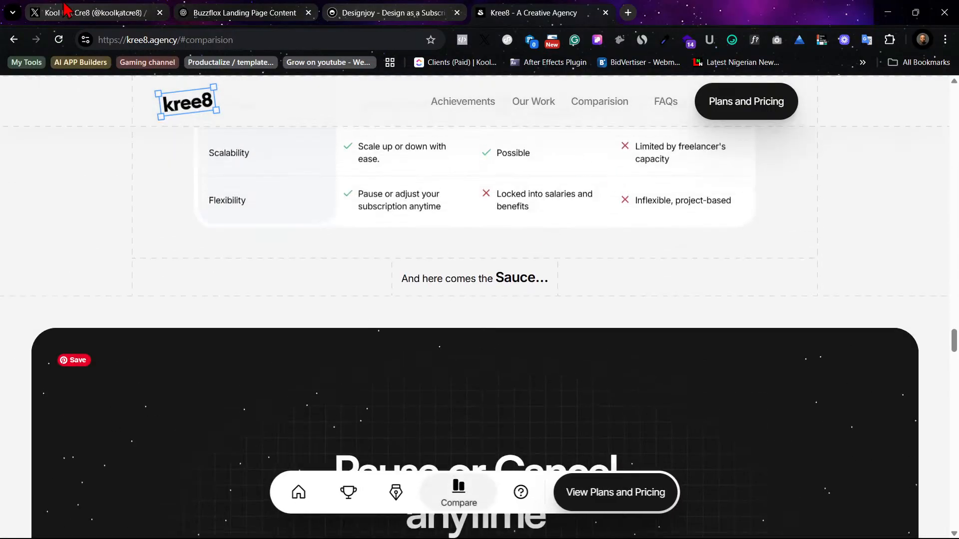
Step: Switch to X, open the third suggested designer's profile in a new tab, and review the bio and pinned post
click(60, 11)
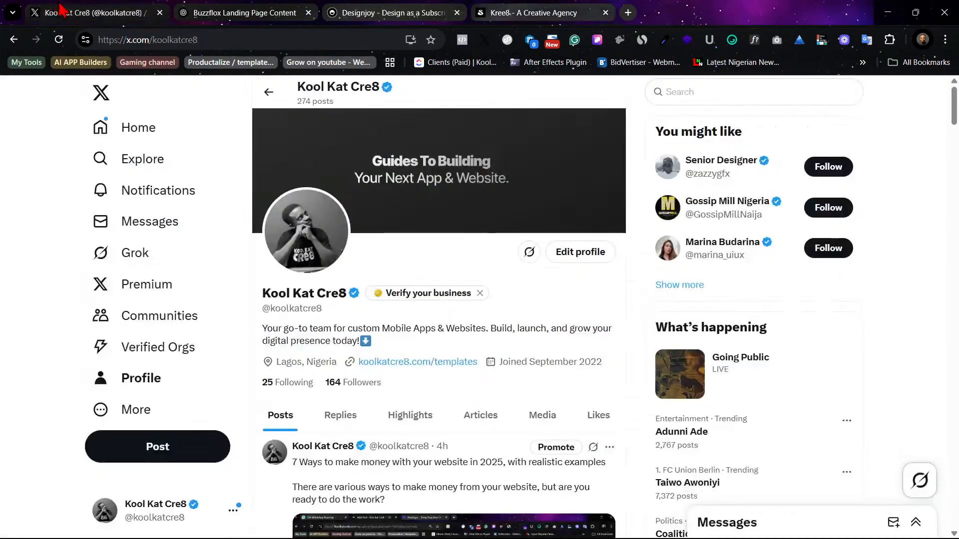
right_click(719, 254)
click(749, 260)
click(245, 10)
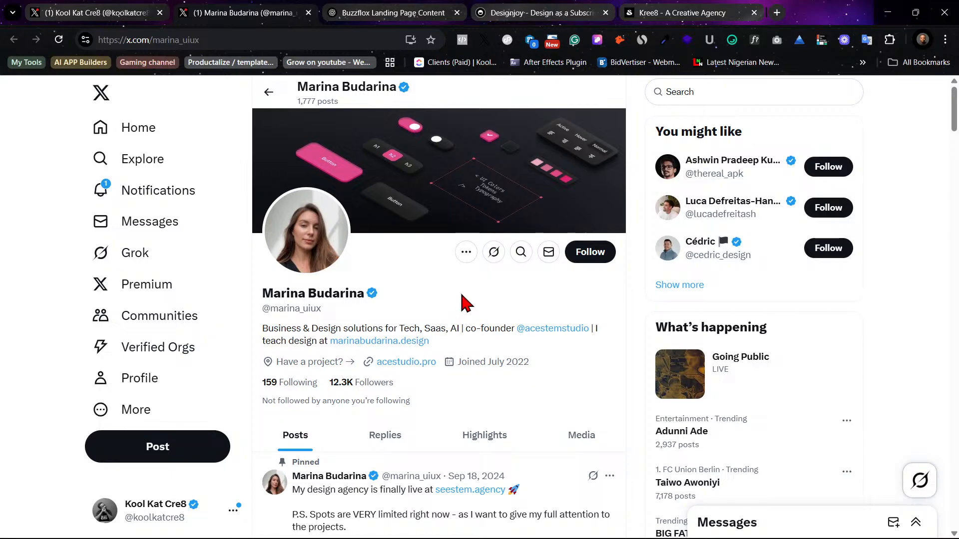
scroll(472, 303, down, 5)
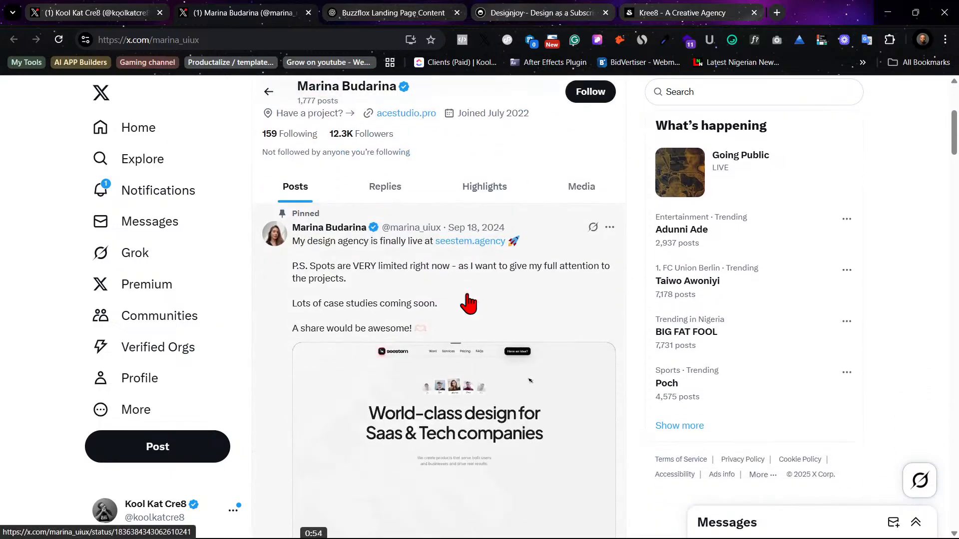
scroll(468, 303, up, 1)
scroll(468, 303, up, 4)
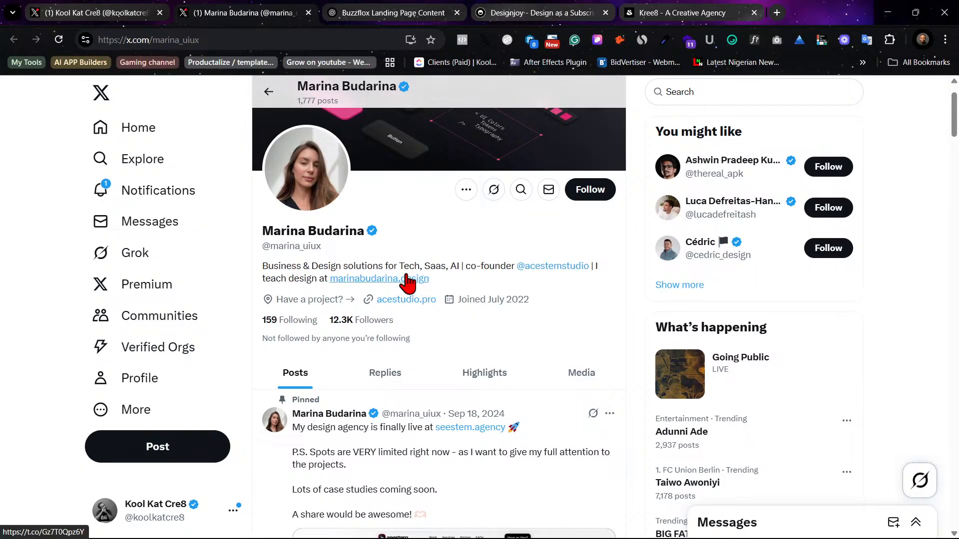
Step: Open the designer's teaching site and the acestudio.pro link from the profile bio in separate new tabs
right_click(406, 278)
click(466, 288)
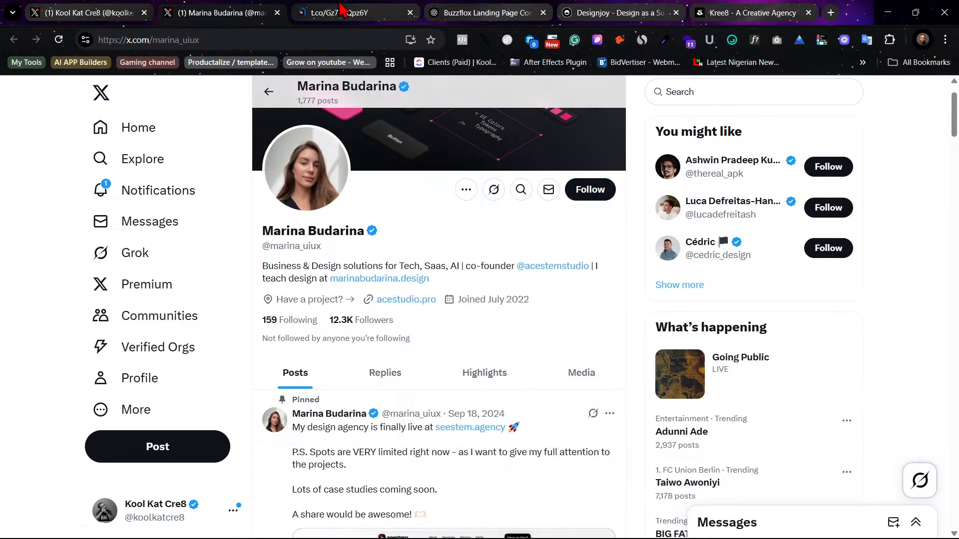
right_click(418, 300)
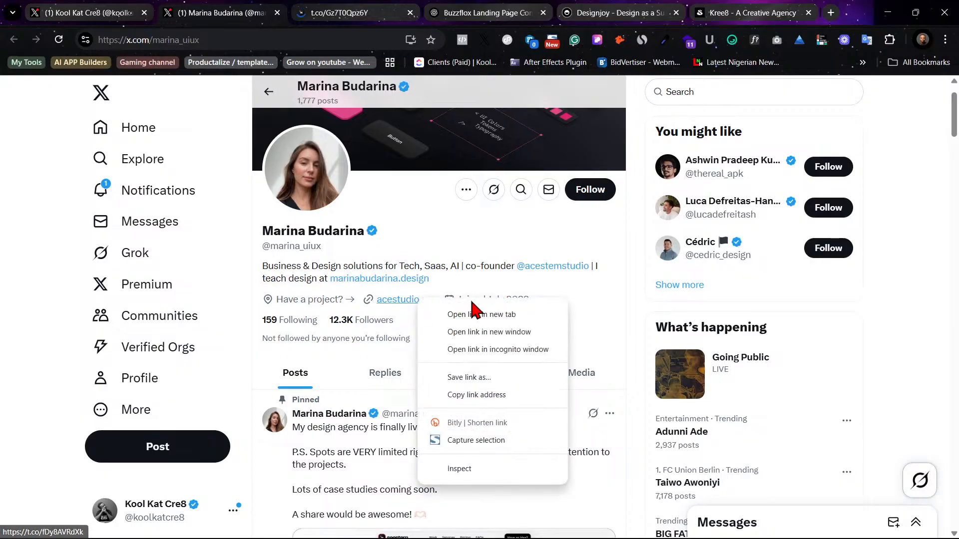
click(472, 312)
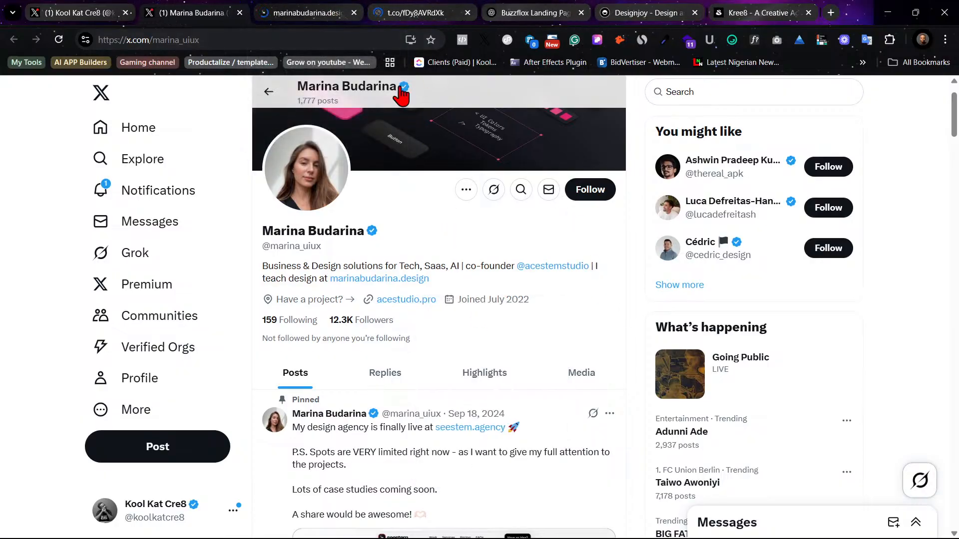
Step: View the designer's Seestem teaching site and study its hero headline, testimonial row and course dashboard preview
click(291, 9)
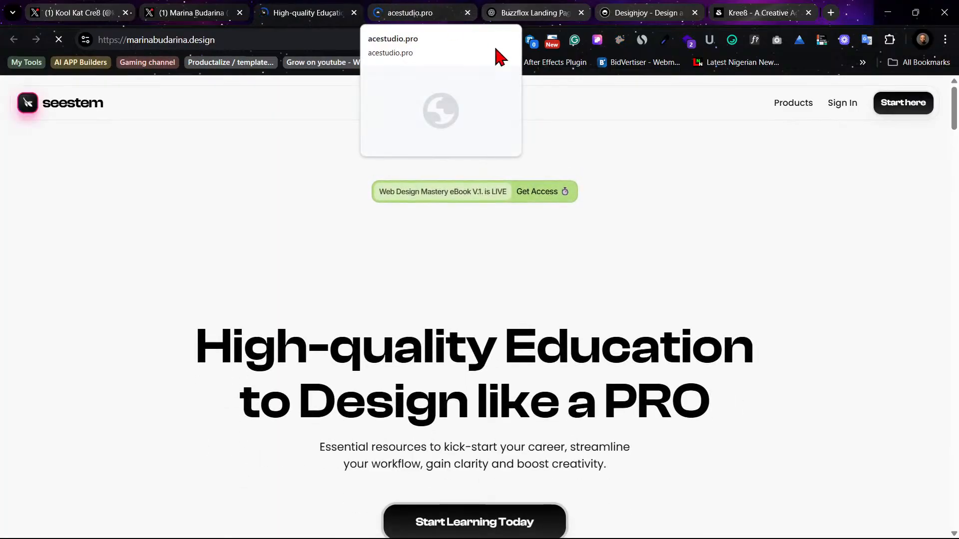
scroll(743, 209, down, 9)
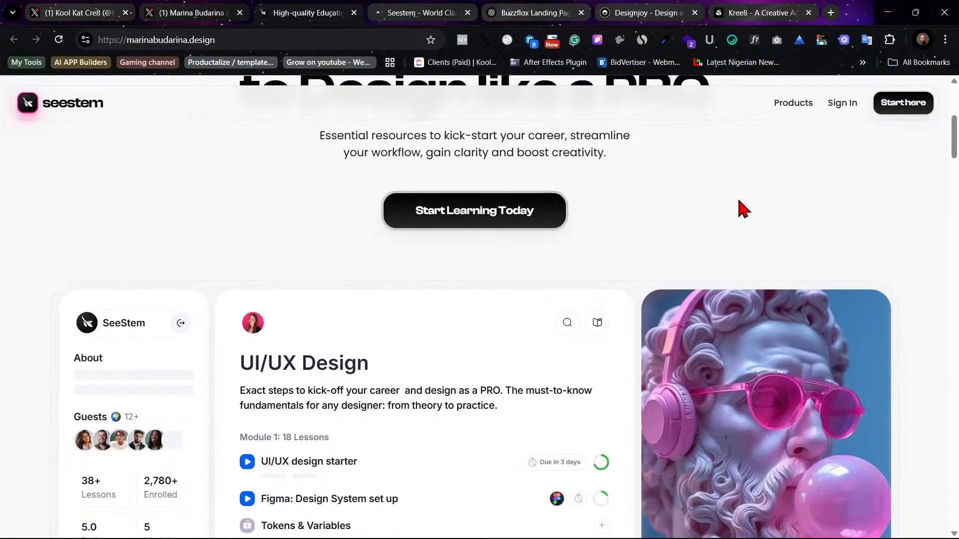
scroll(731, 196, down, 3)
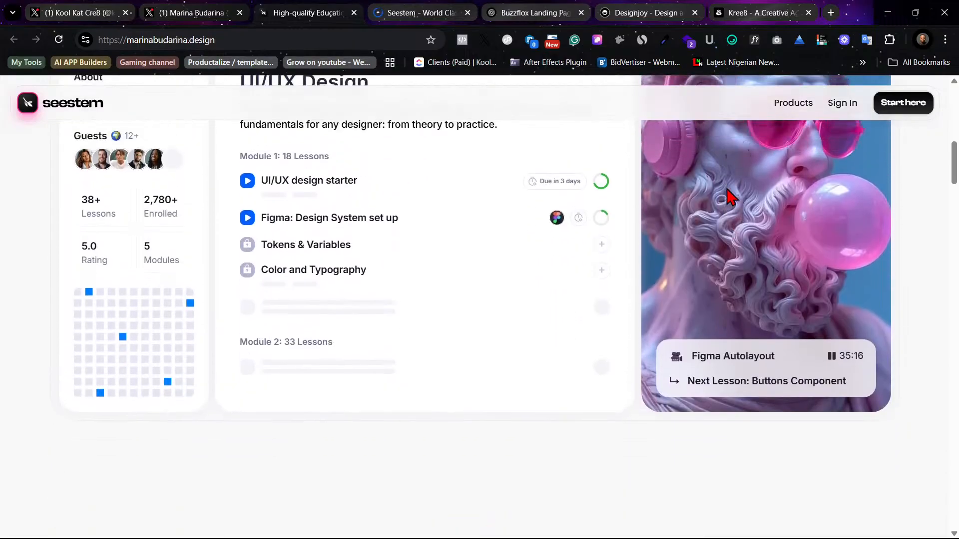
scroll(729, 197, up, 12)
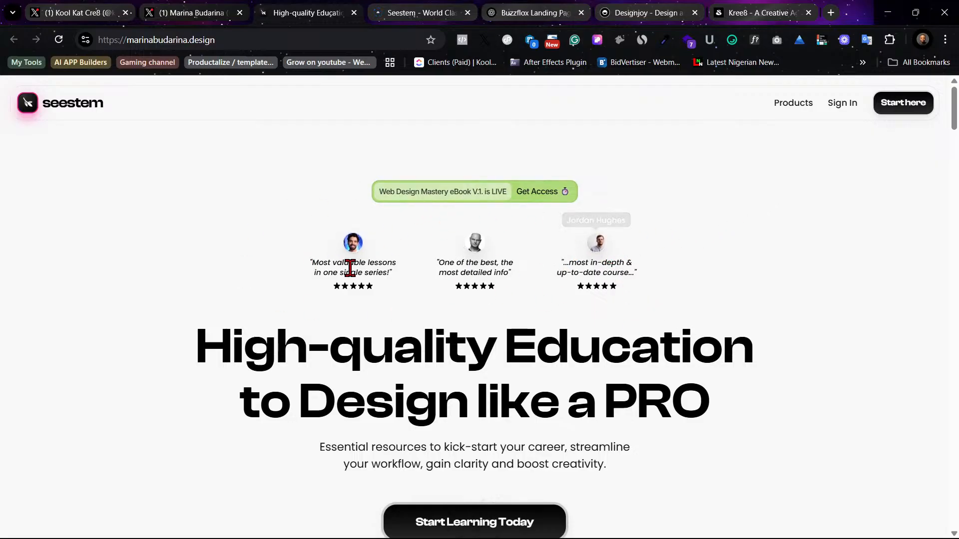
scroll(675, 297, down, 10)
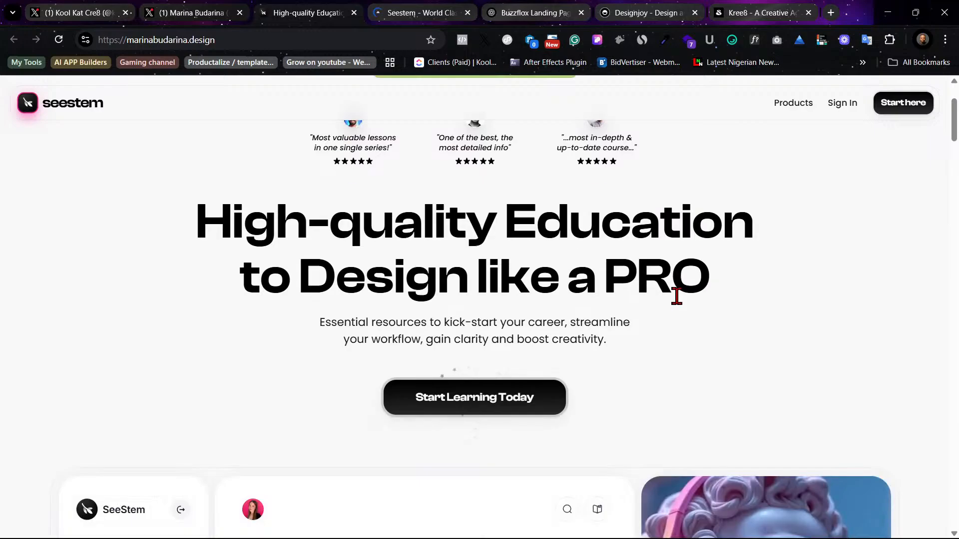
scroll(681, 305, down, 10)
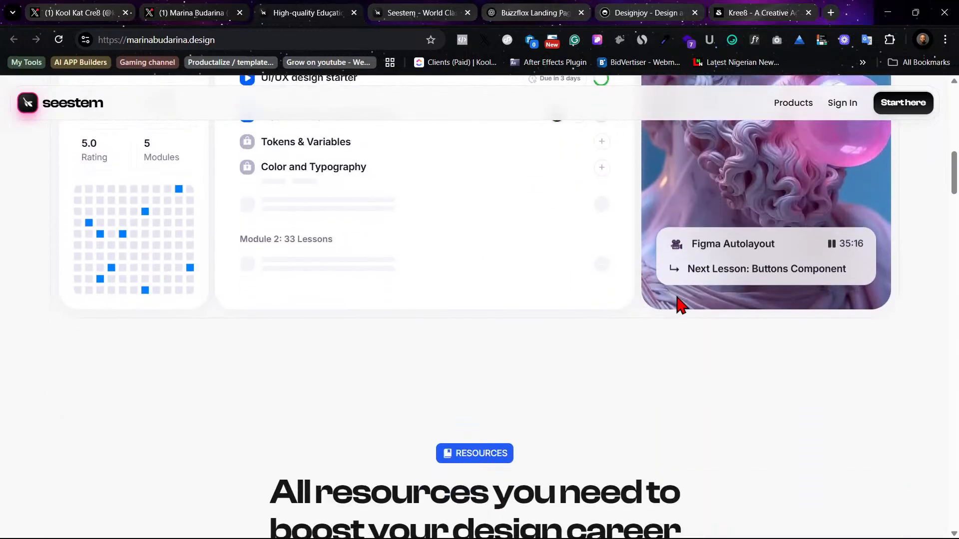
Step: Examine the teaching site's resource section with its ebook and course cards, and the dark About section
scroll(681, 305, down, 4)
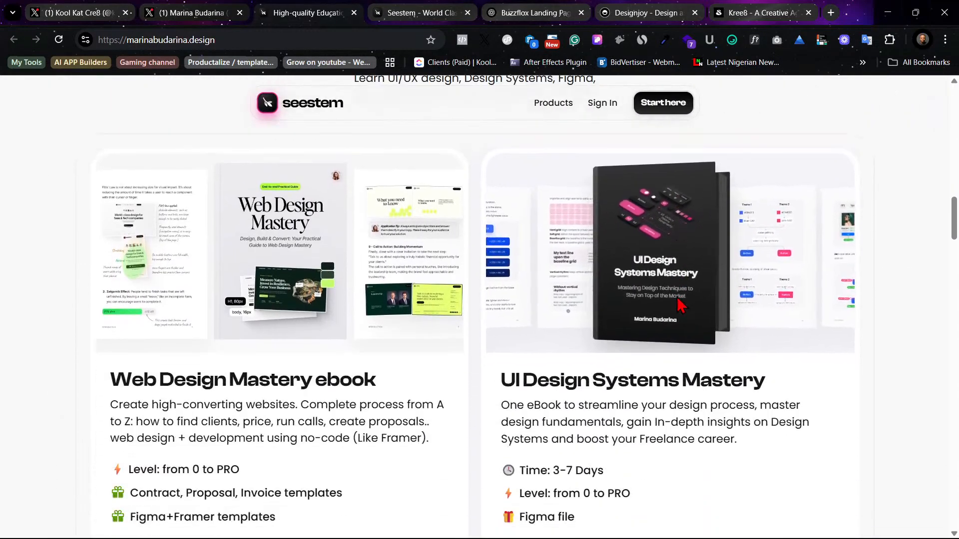
scroll(679, 302, up, 8)
scroll(677, 296, up, 10)
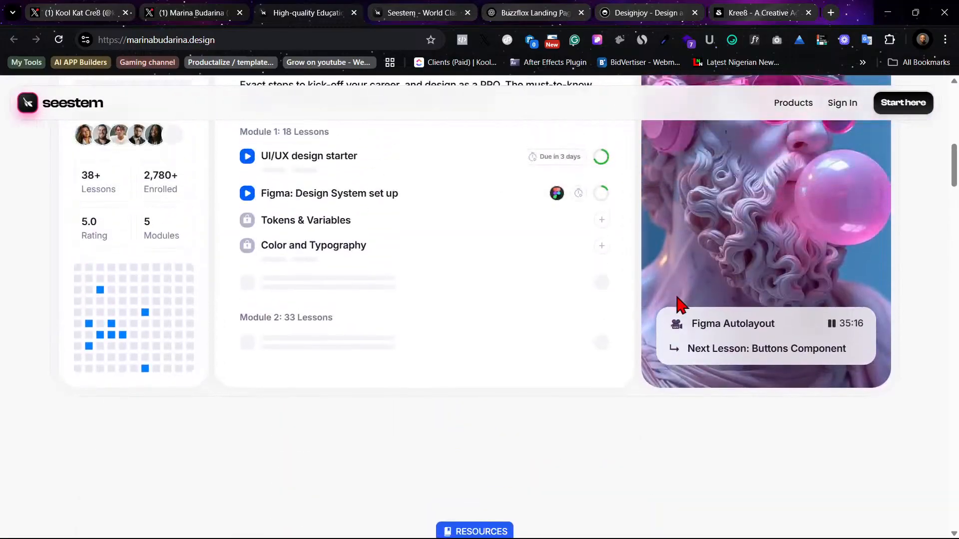
scroll(680, 303, down, 6)
scroll(680, 305, down, 10)
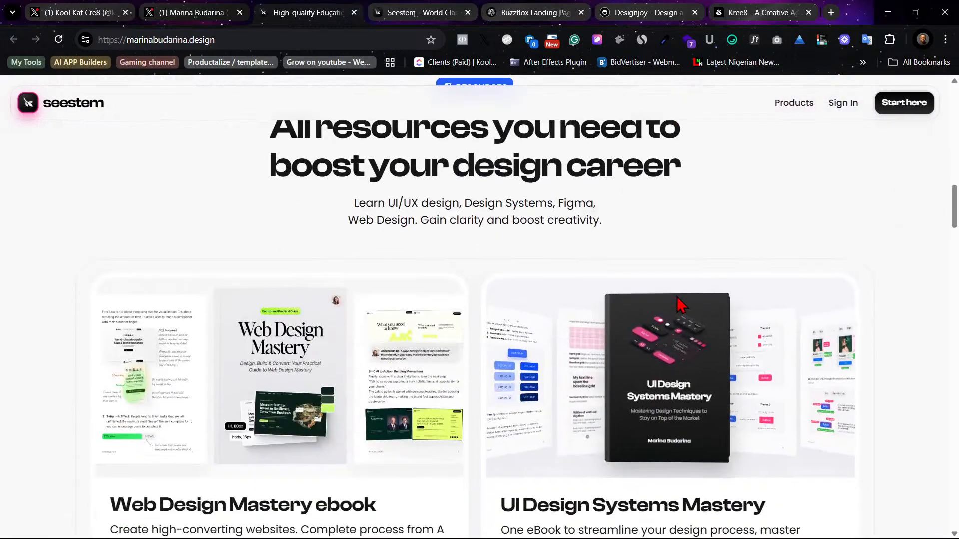
scroll(673, 300, down, 15)
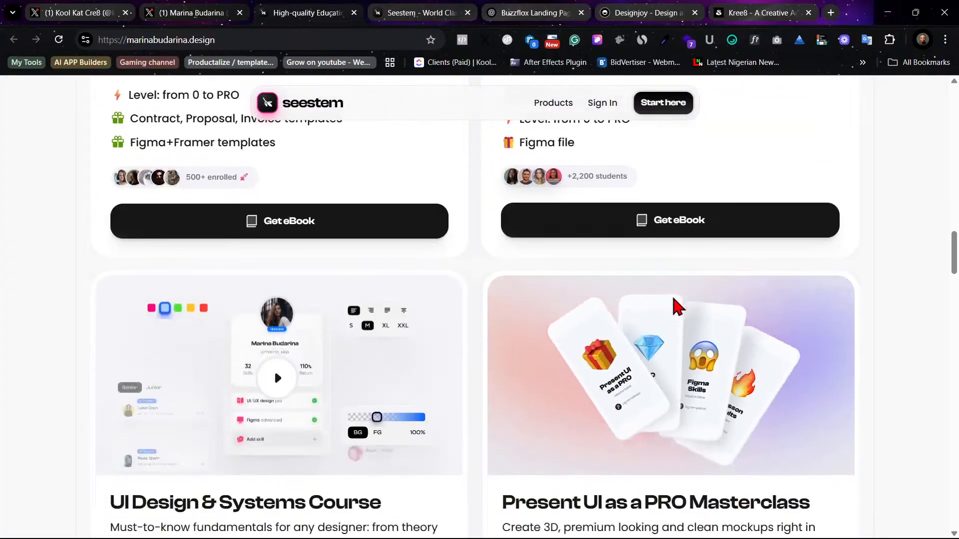
scroll(669, 310, down, 15)
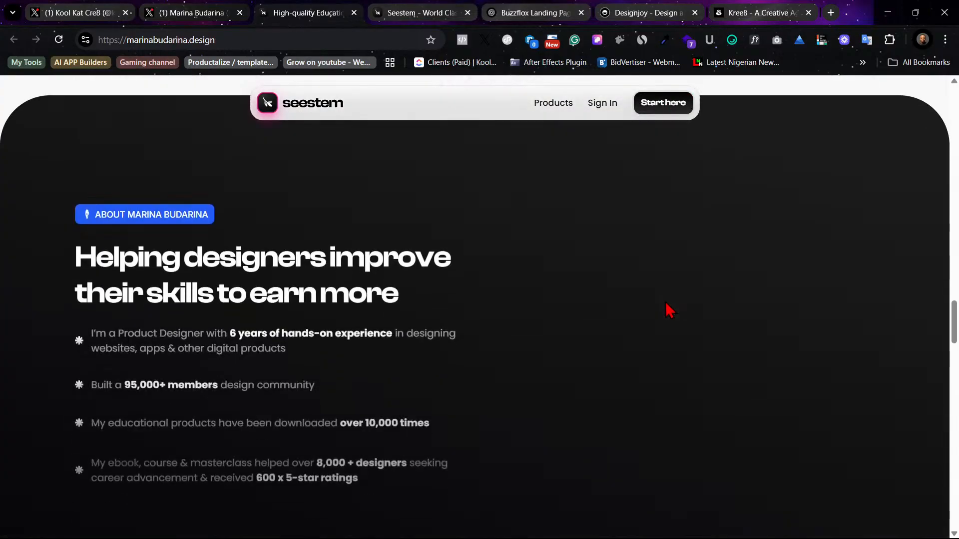
scroll(670, 310, down, 5)
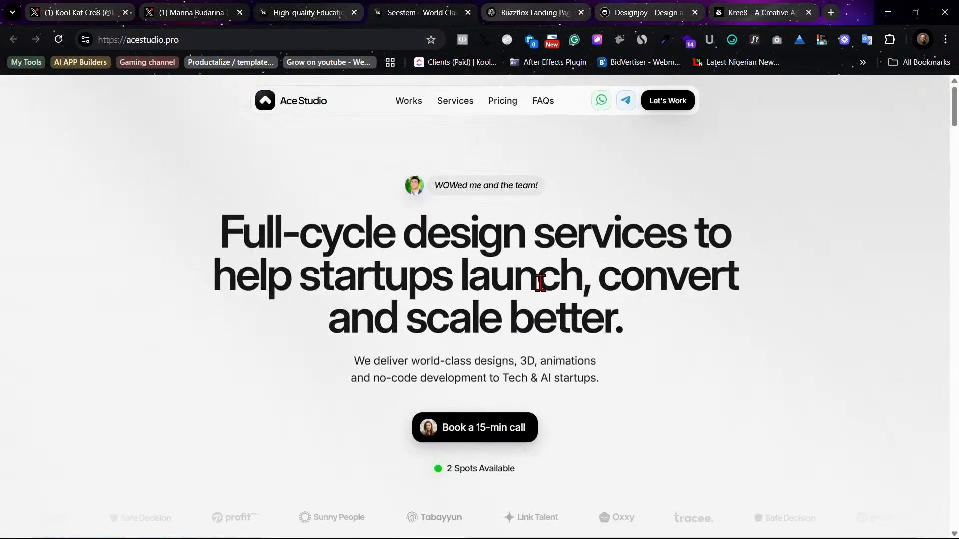
Step: Study the Ace Studio hero headline, call-booking button, client logo strip and project gallery
scroll(659, 292, down, 5)
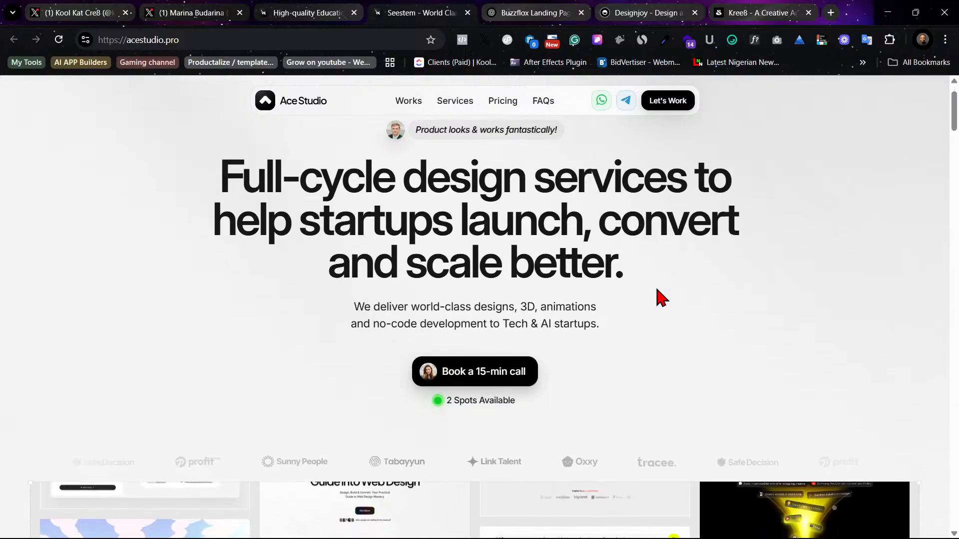
scroll(658, 295, down, 3)
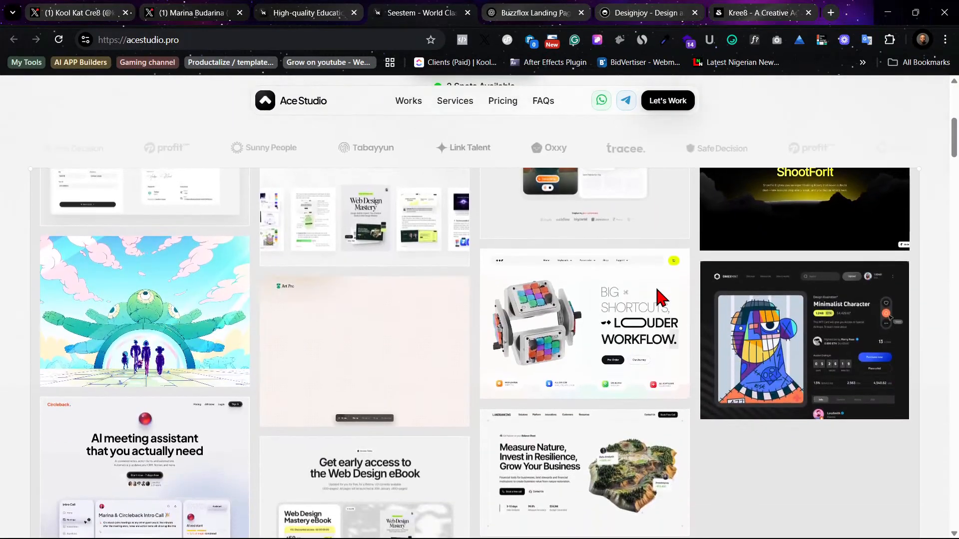
scroll(949, 292, up, 8)
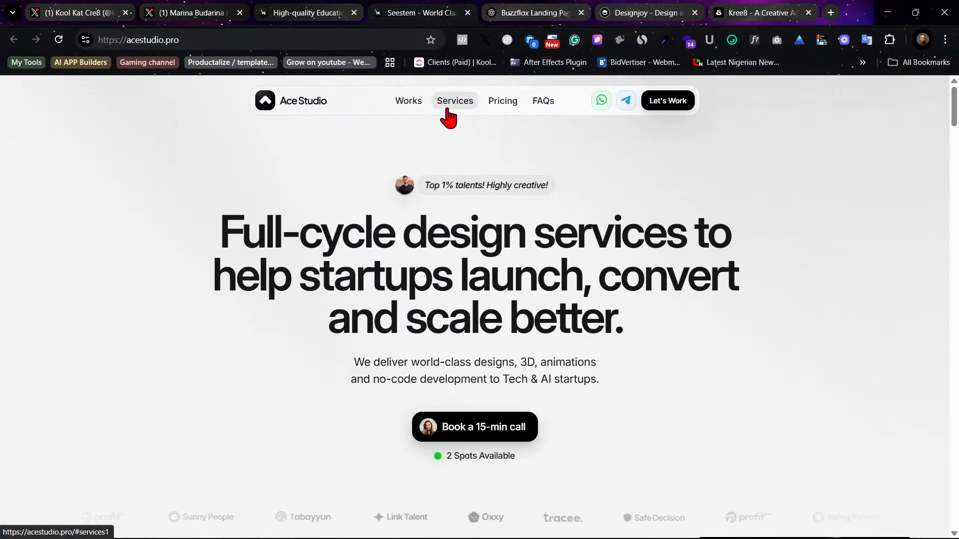
Step: Explore the Ace Studio navigation by visiting the Works page and the Services, Pricing and FAQs sections, and return to the hero
click(421, 103)
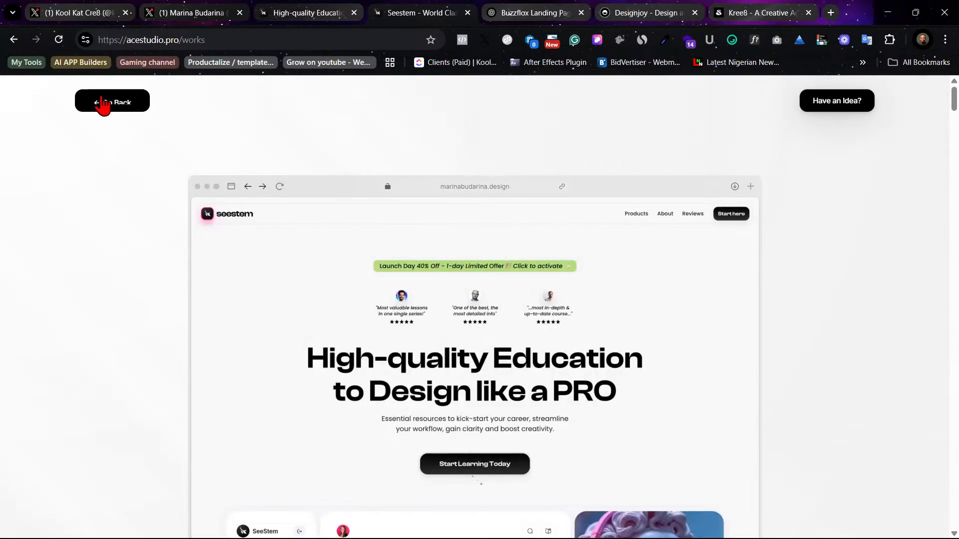
click(118, 107)
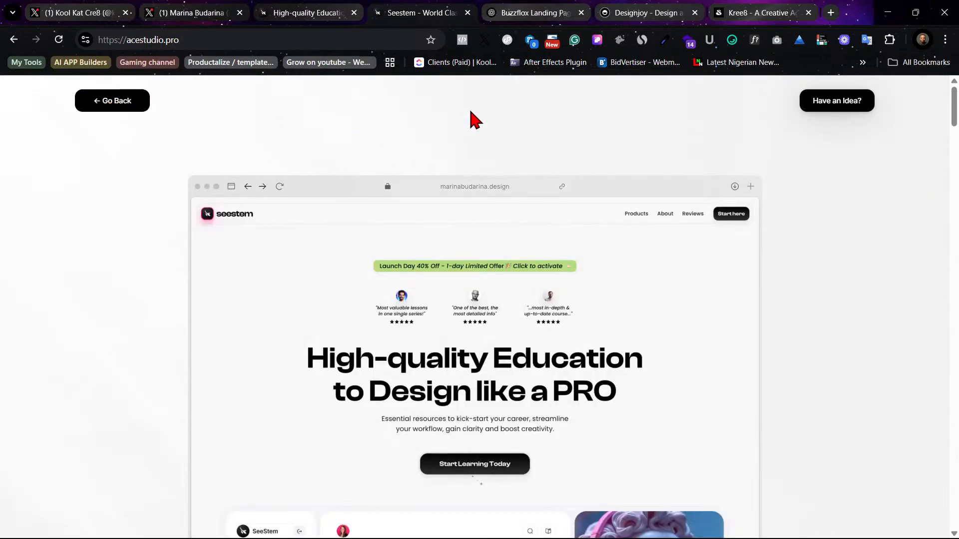
click(455, 106)
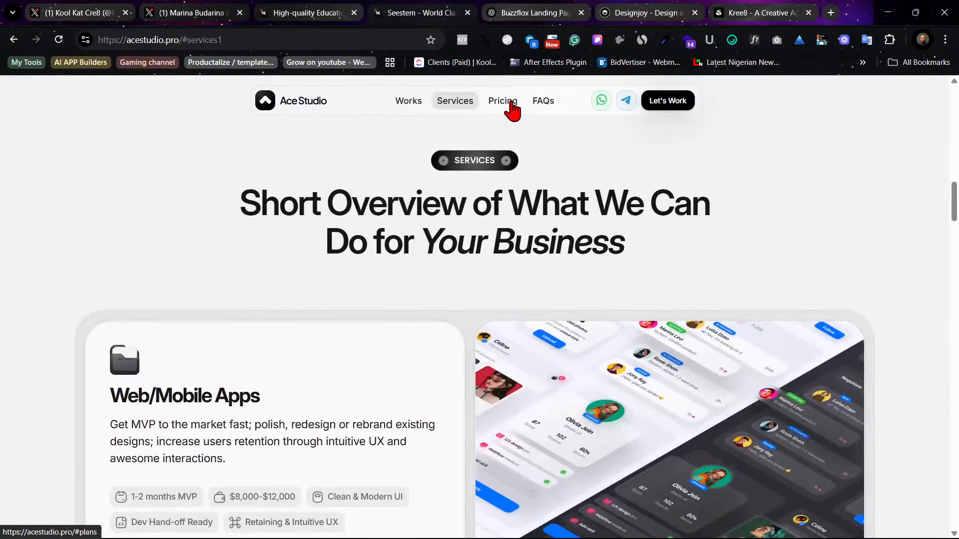
click(513, 106)
click(542, 108)
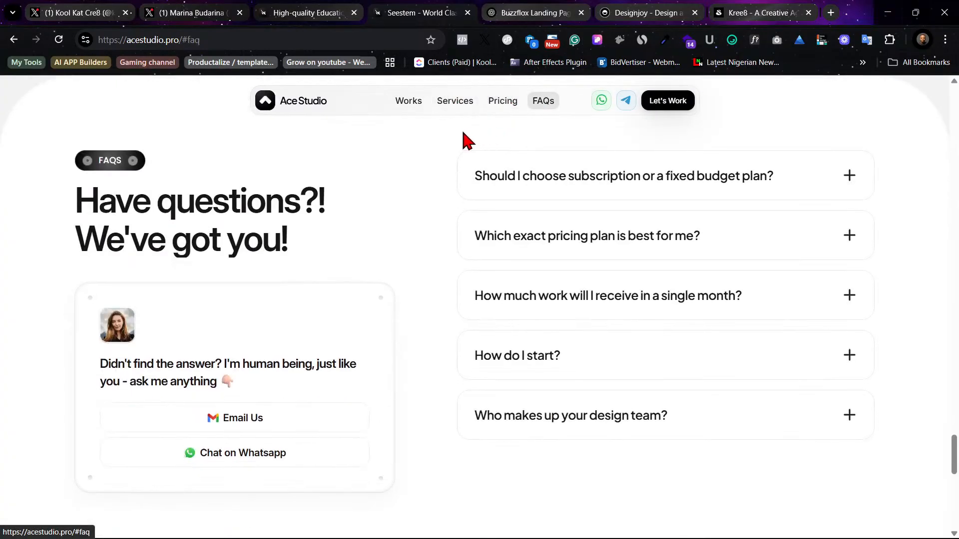
click(450, 107)
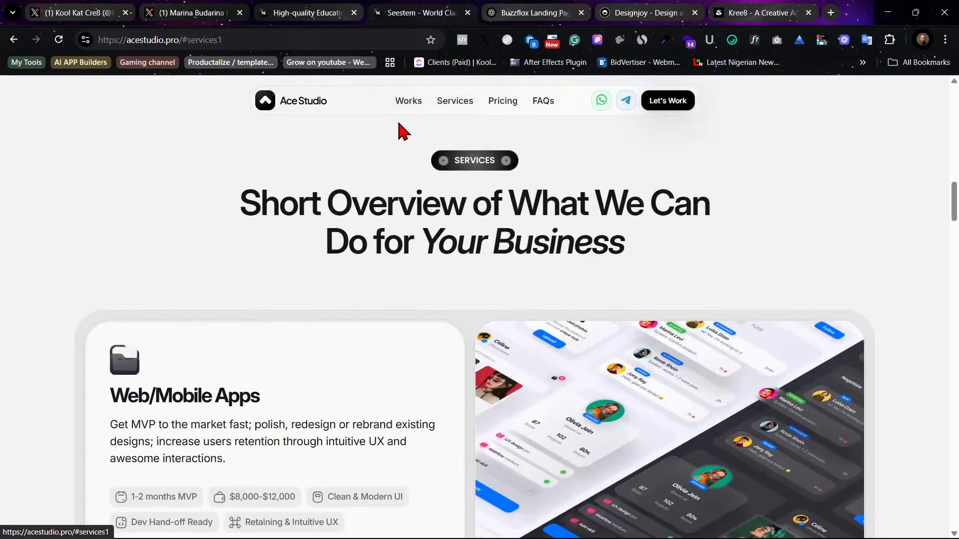
scroll(400, 132, up, 15)
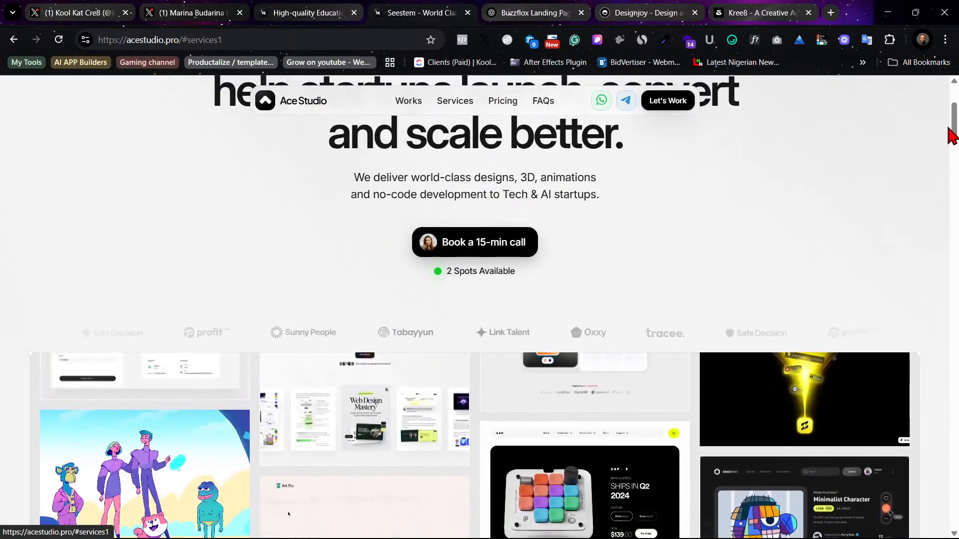
scroll(950, 131, up, 4)
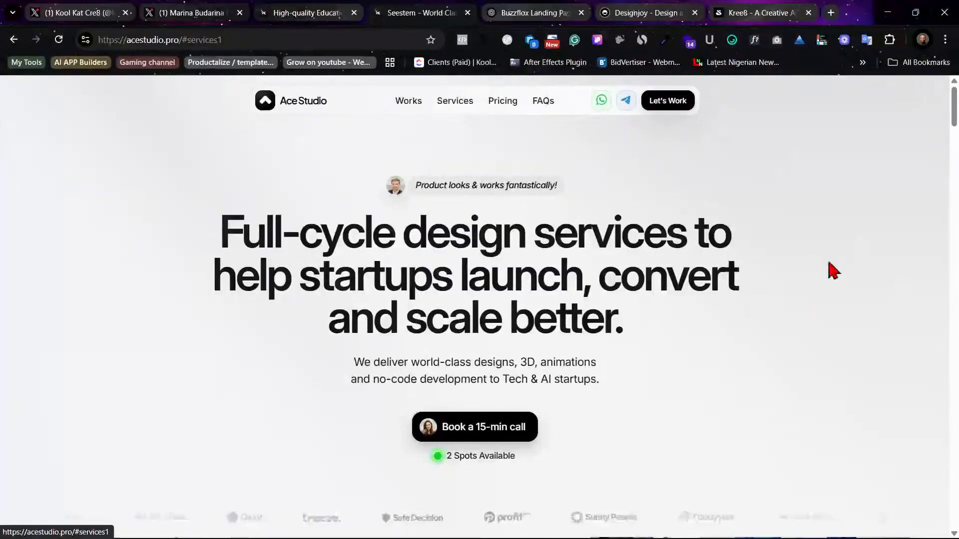
Step: Examine the Ace Studio section order through the project gallery, service cards, testimonials and pricing plans
scroll(406, 245, down, 7)
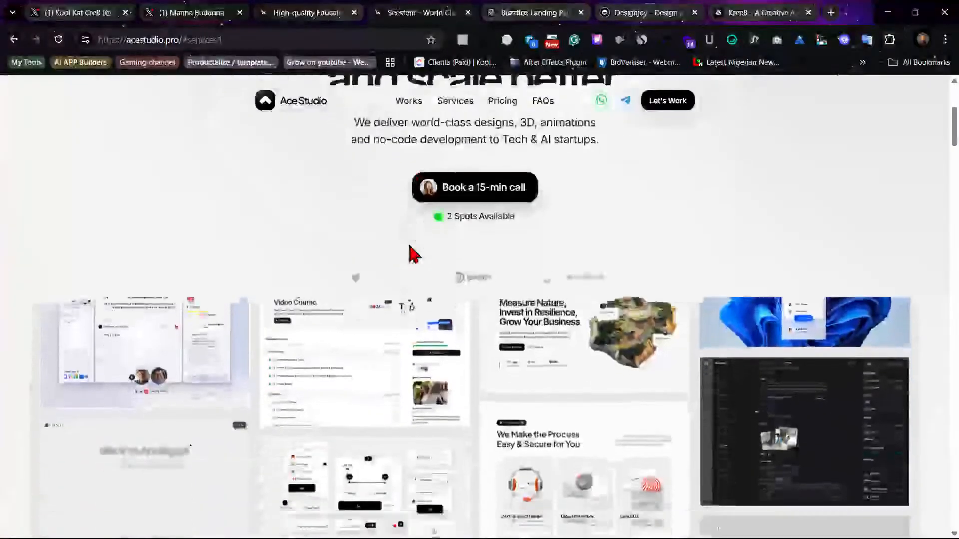
scroll(412, 253, down, 8)
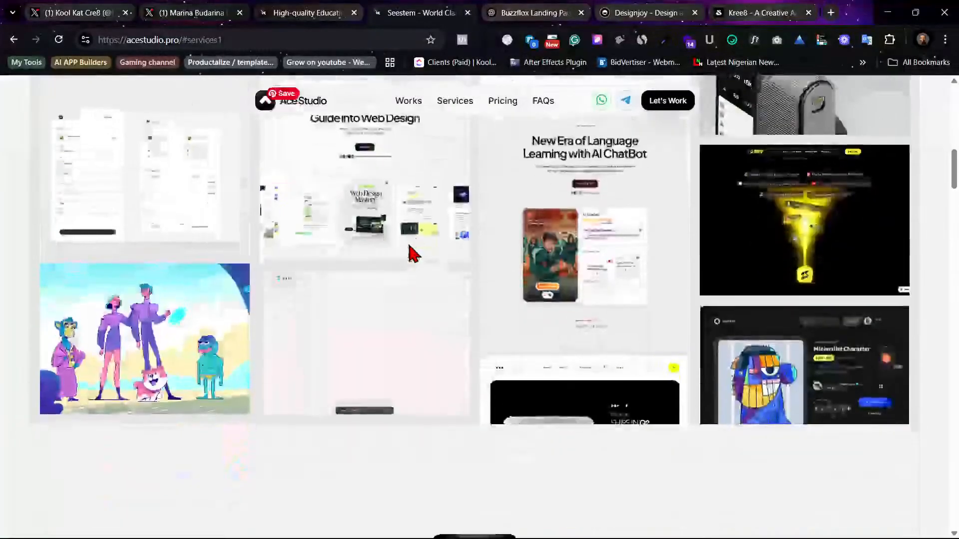
scroll(412, 255, down, 12)
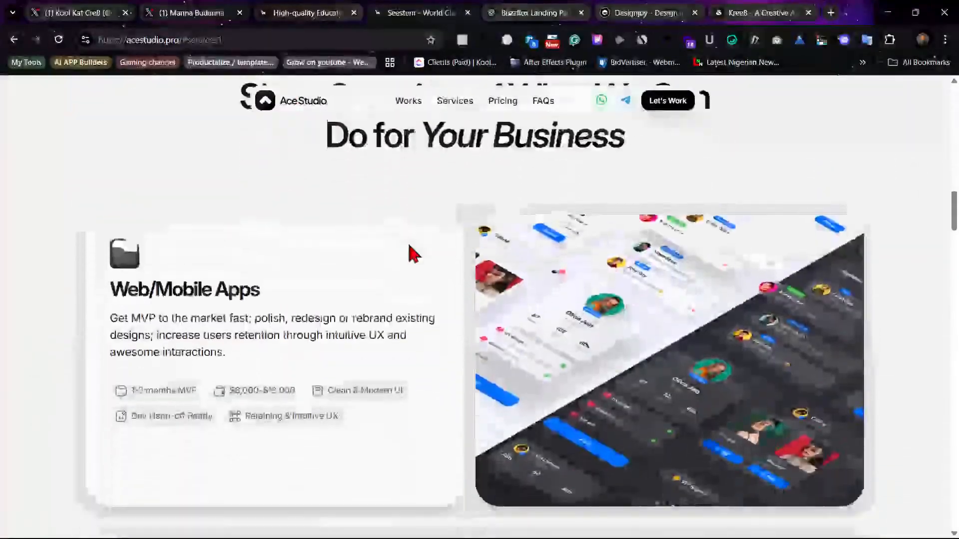
scroll(412, 254, down, 8)
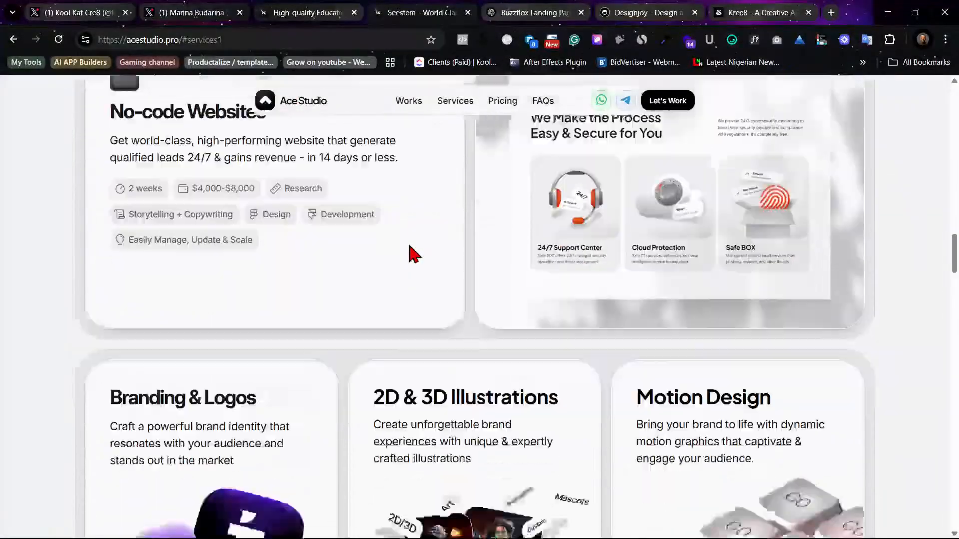
scroll(412, 255, down, 12)
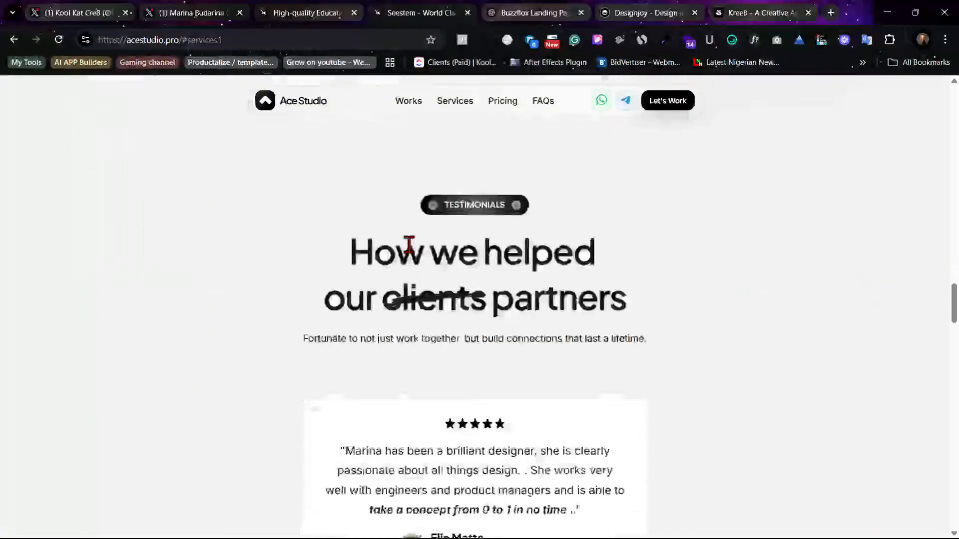
scroll(408, 243, down, 12)
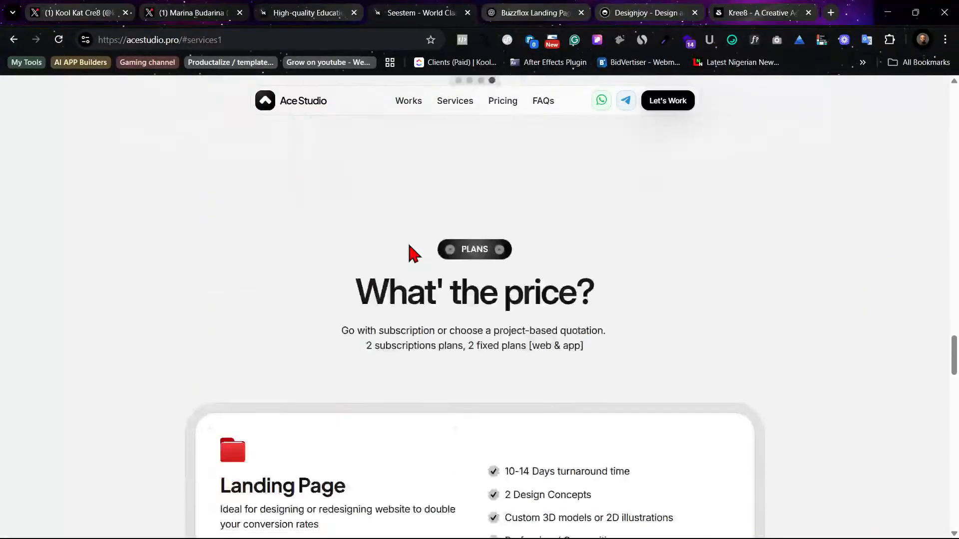
scroll(408, 245, down, 10)
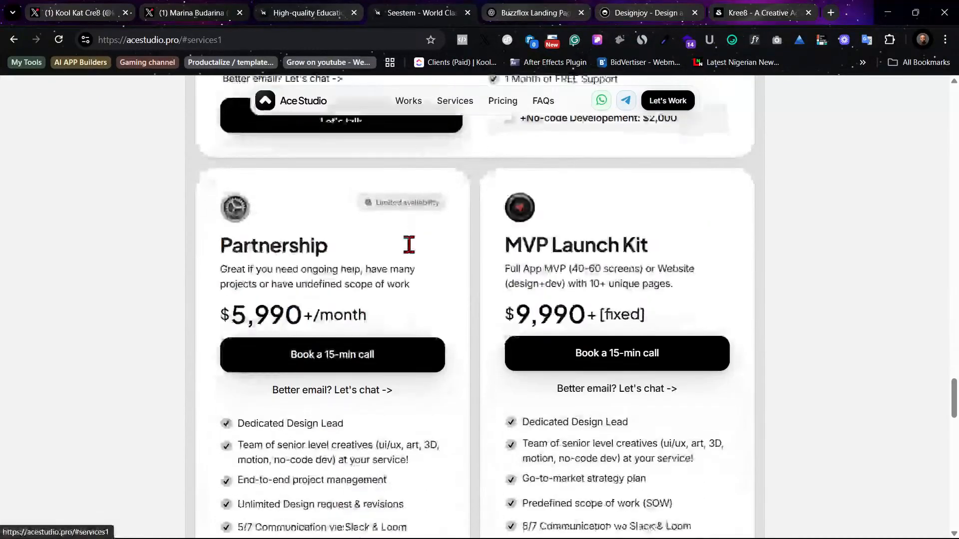
scroll(412, 256, down, 3)
Step: Return to the designer's X profile and review the bio and pinned design agency post
click(294, 11)
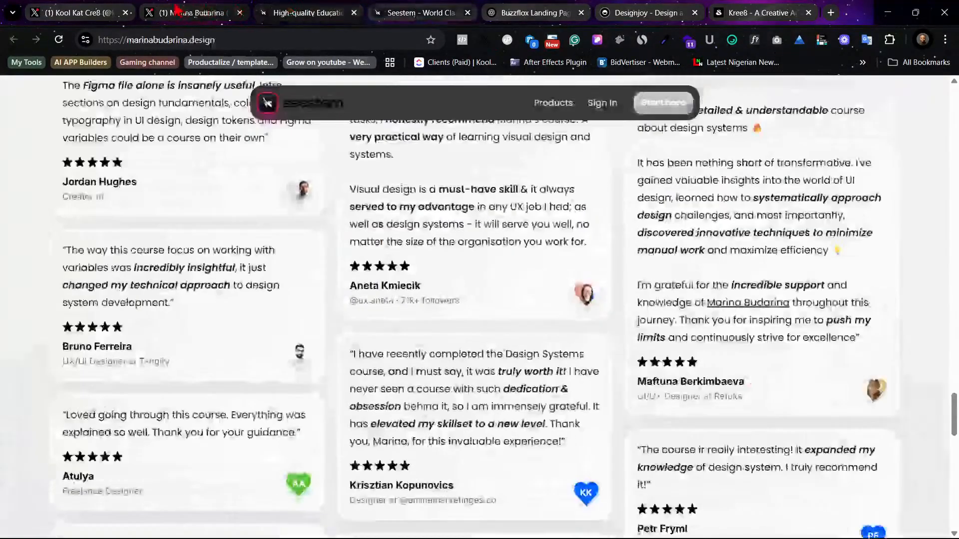
click(176, 8)
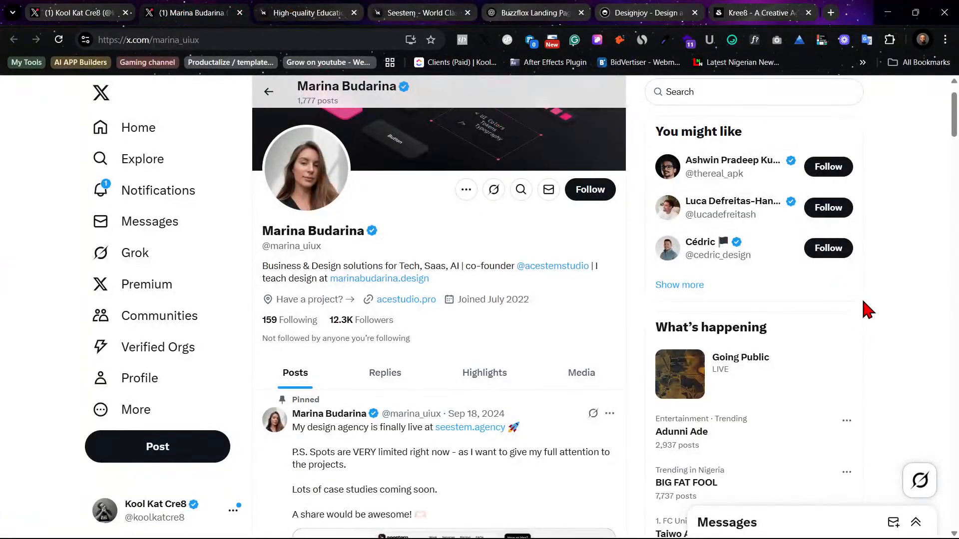
scroll(857, 320, down, 3)
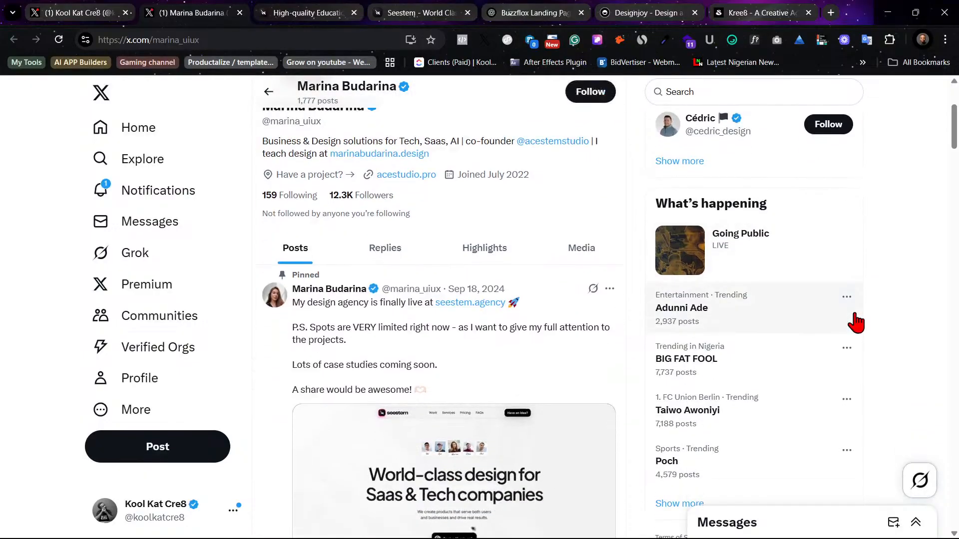
scroll(128, 315, down, 4)
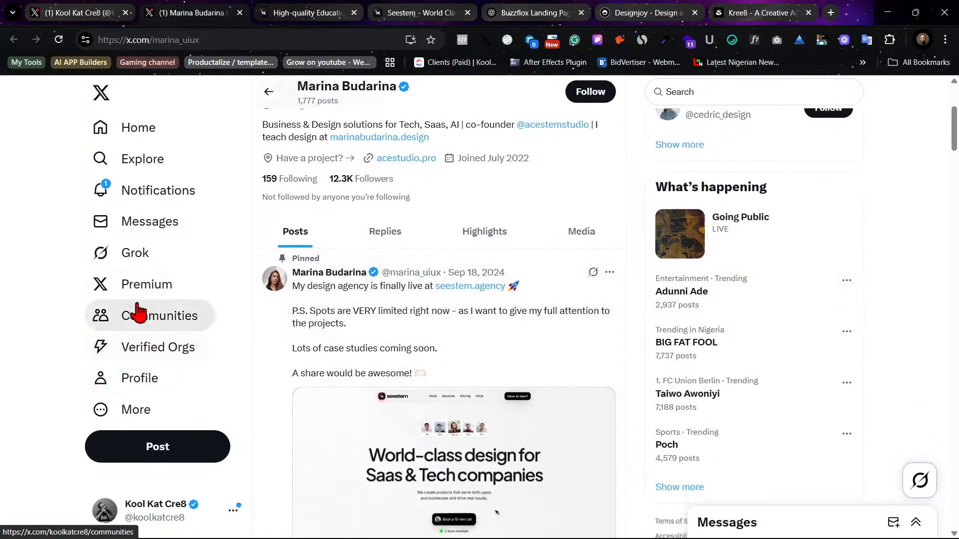
click(137, 410)
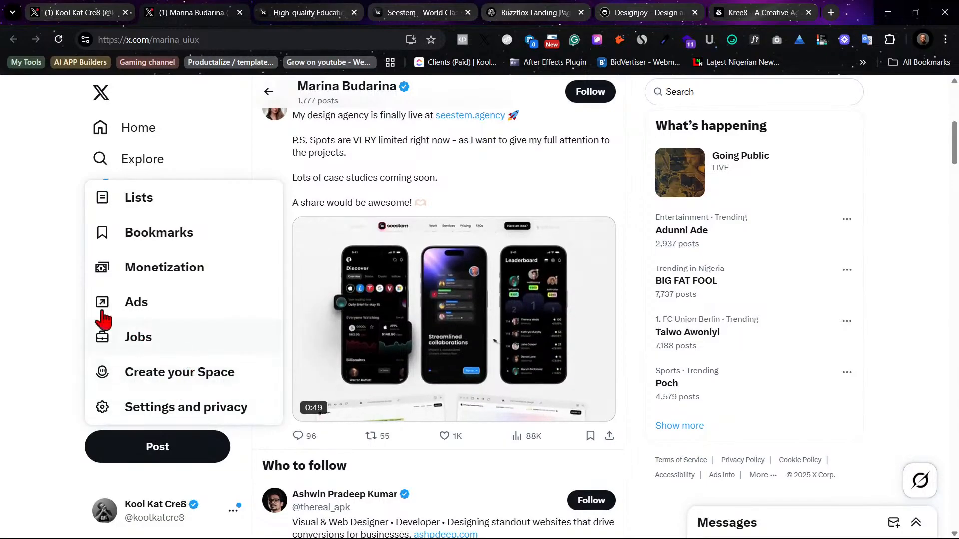
click(82, 319)
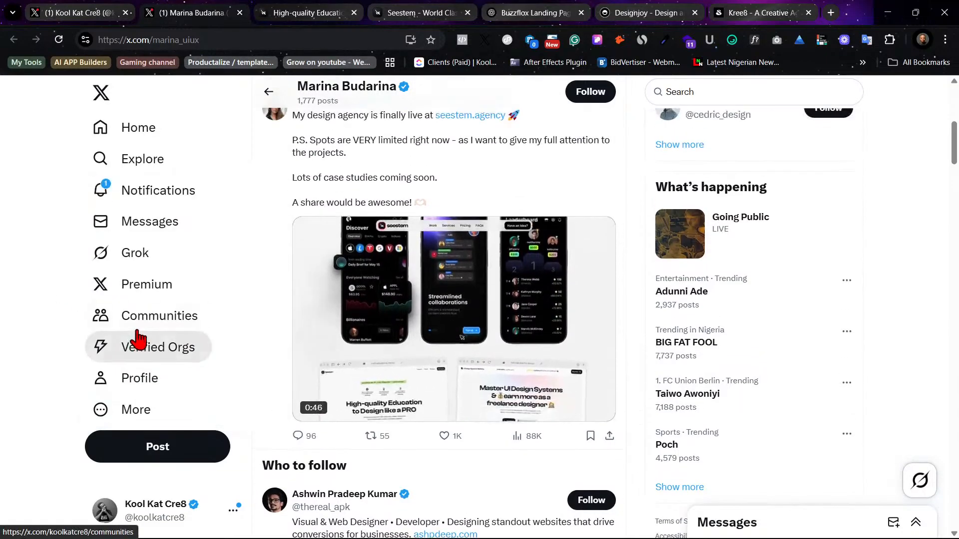
scroll(156, 380, up, 4)
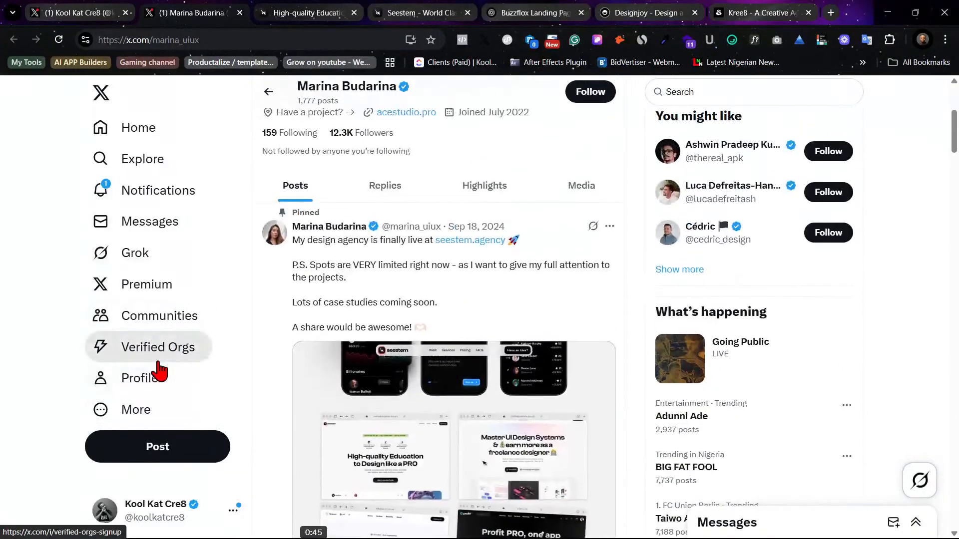
scroll(169, 356, up, 3)
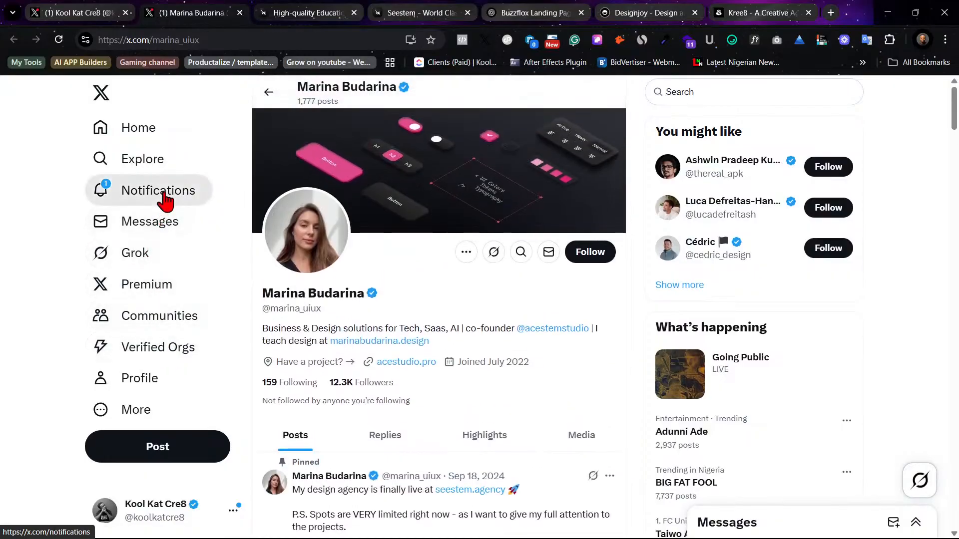
Step: Open the saved bookmarks on X and browse the most recent posts for landing page and UI design references
click(160, 420)
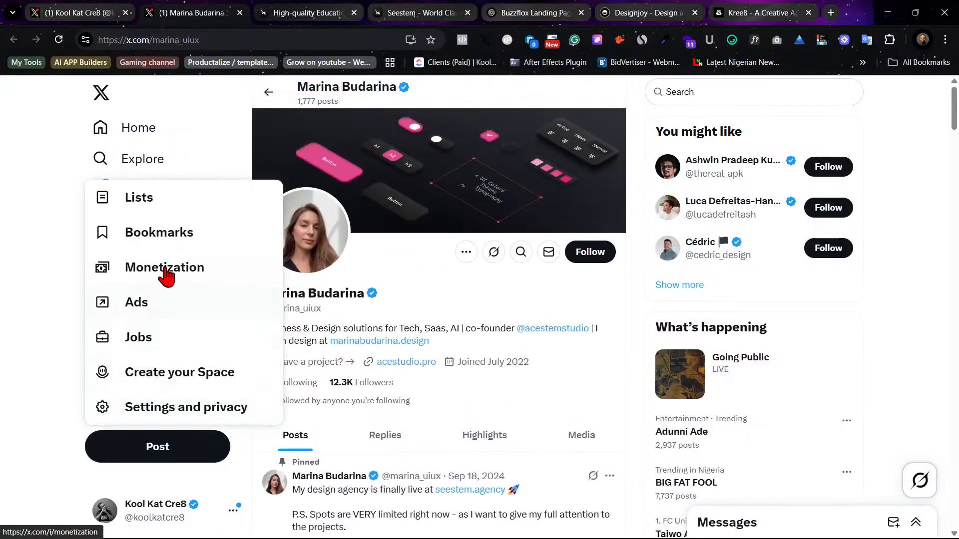
click(166, 233)
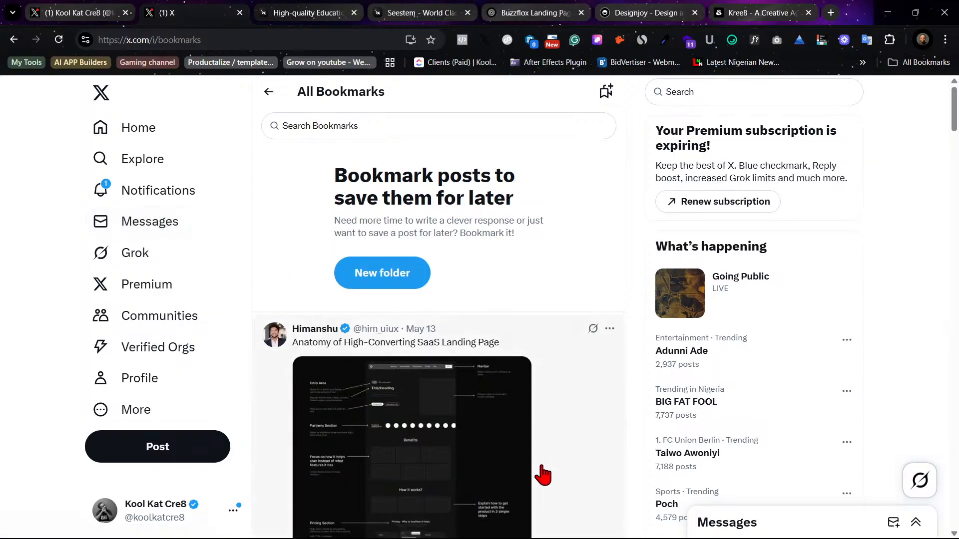
scroll(541, 473, down, 8)
scroll(541, 473, down, 15)
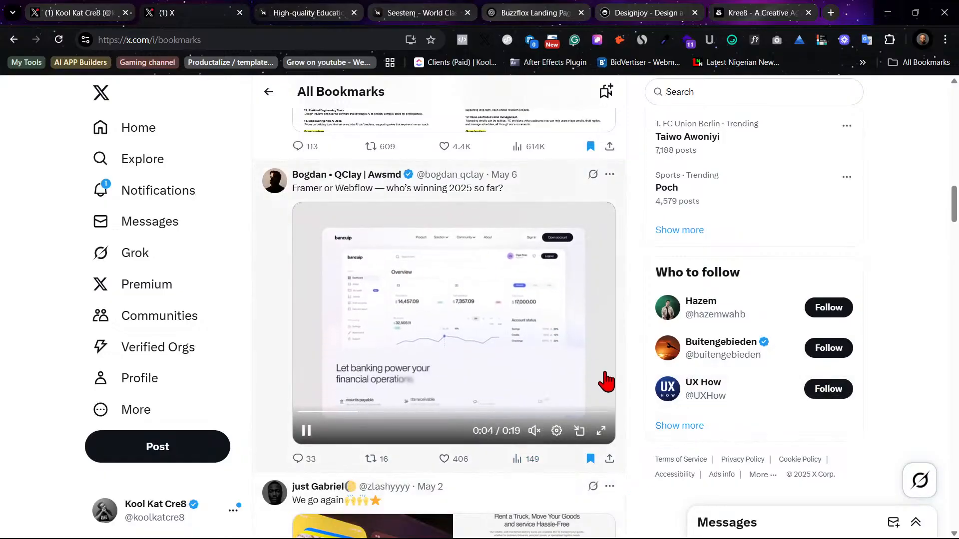
scroll(605, 375, down, 7)
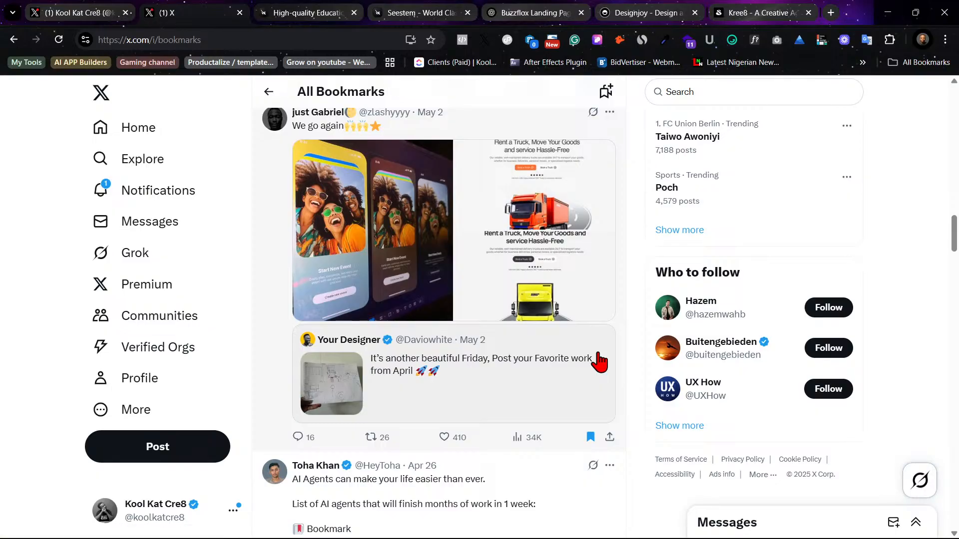
scroll(599, 362, down, 3)
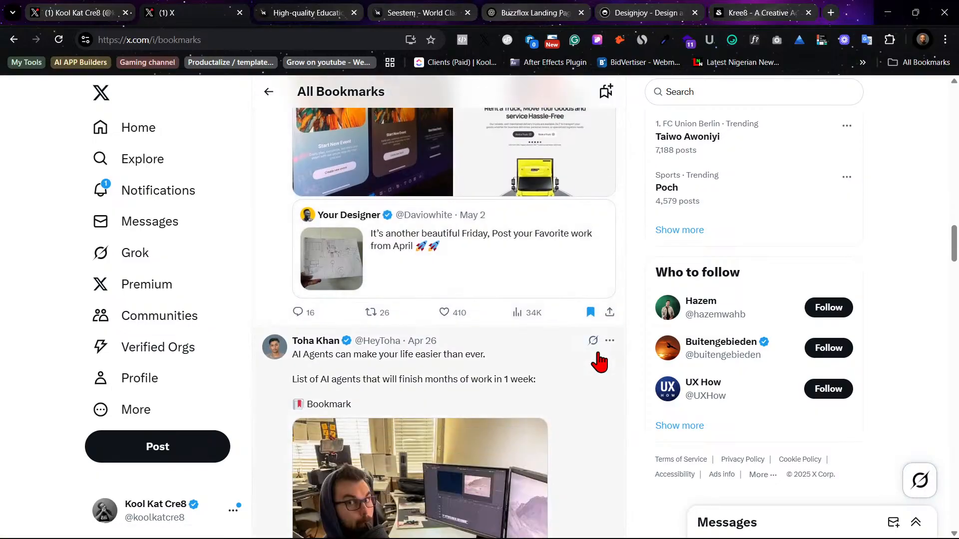
scroll(600, 360, down, 4)
scroll(370, 277, down, 6)
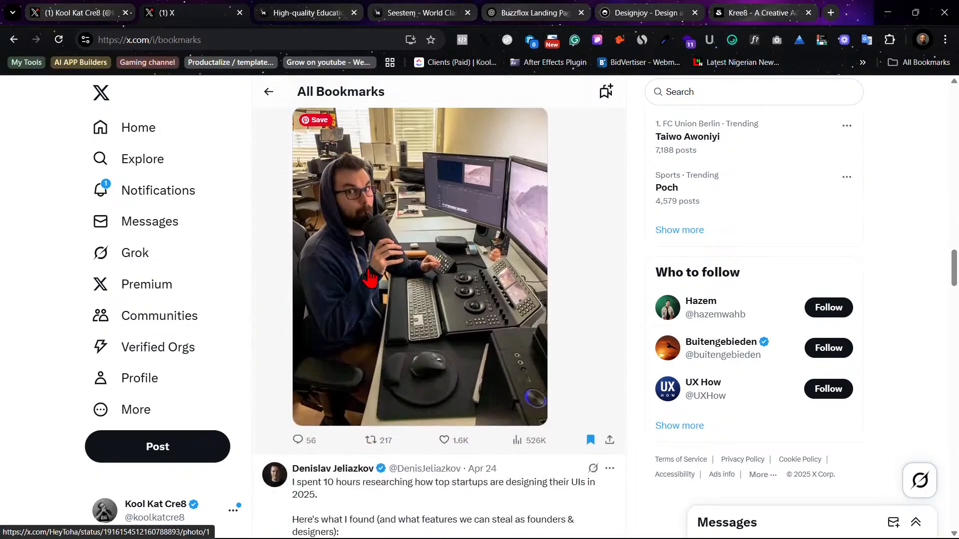
Step: Browse the older bookmarked posts, examining the FlowSync, Moneliq, Framer portfolio and agency template designs
scroll(370, 277, down, 15)
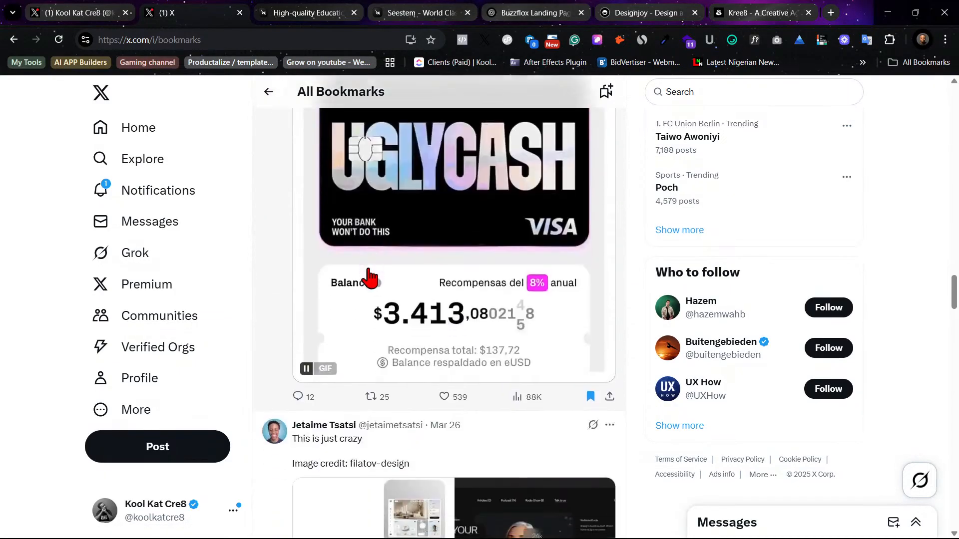
scroll(370, 277, down, 10)
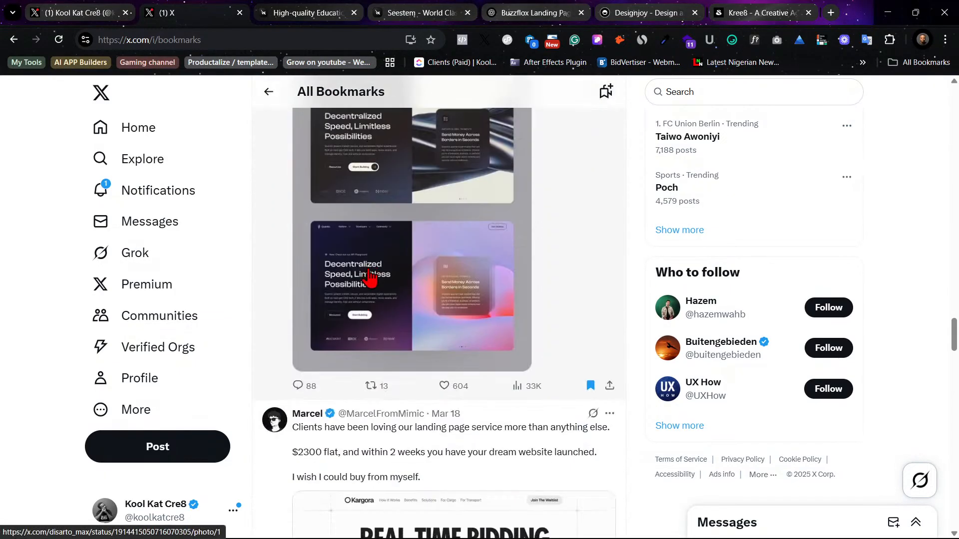
scroll(370, 277, down, 6)
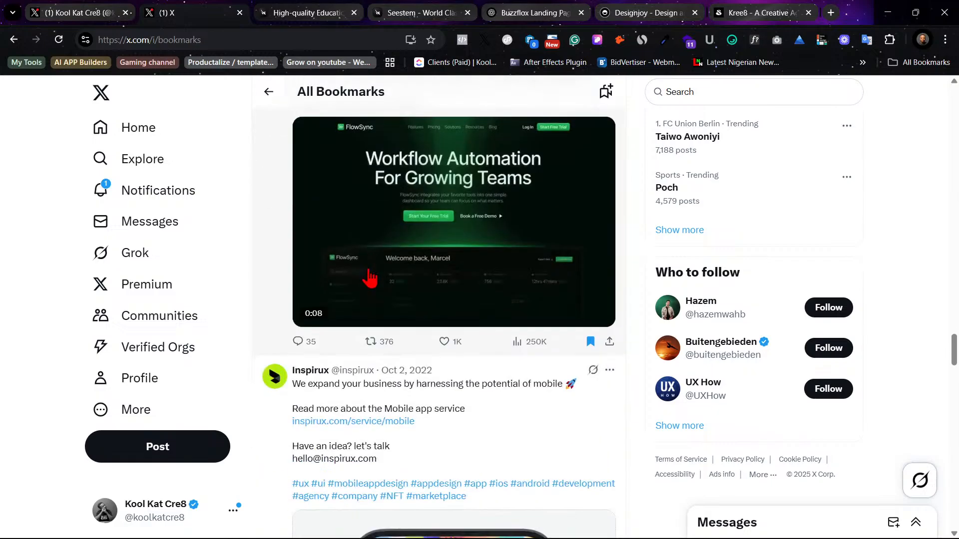
scroll(369, 278, down, 10)
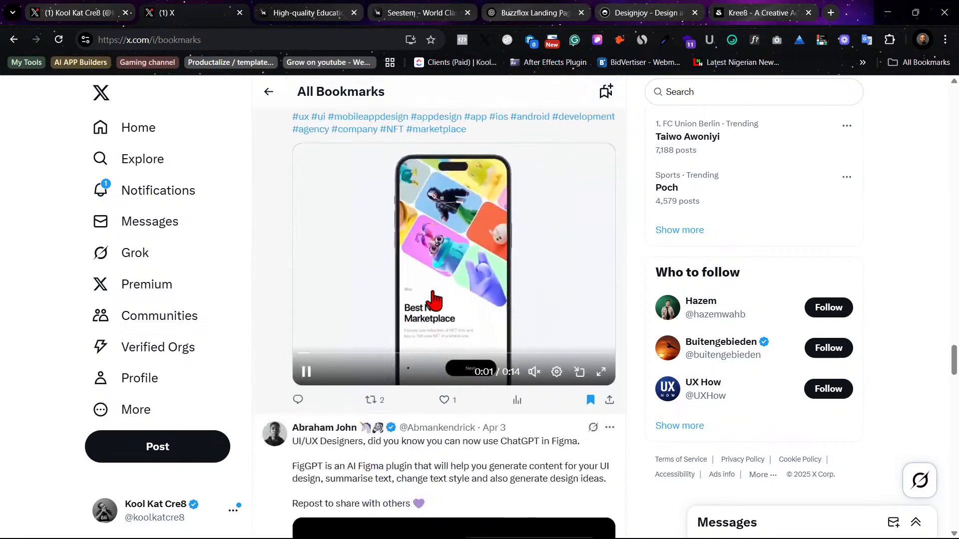
scroll(434, 300, down, 6)
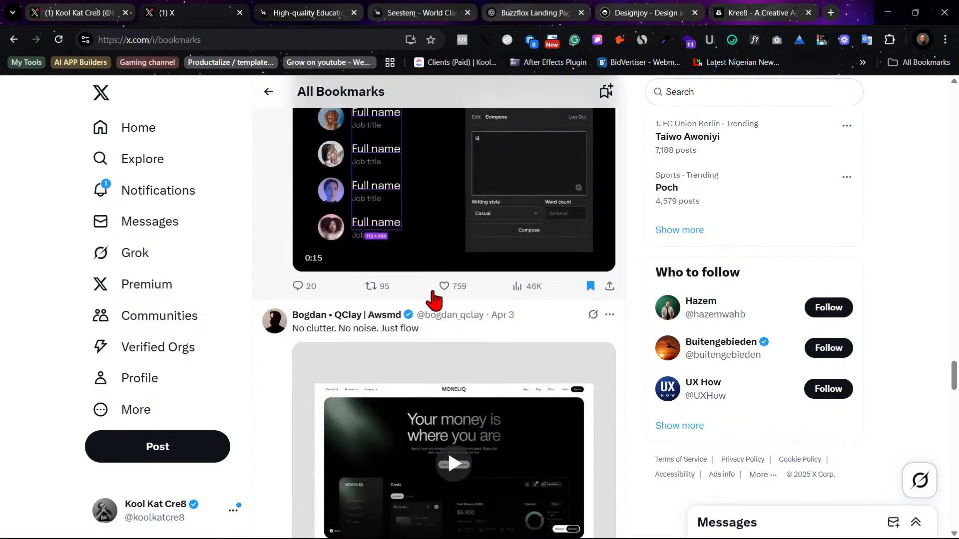
scroll(509, 337, down, 6)
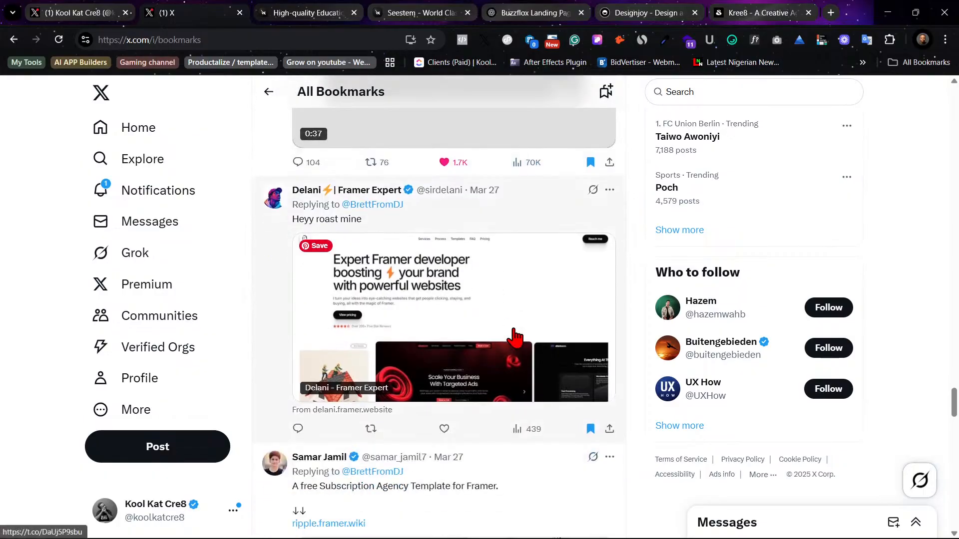
scroll(531, 339, down, 14)
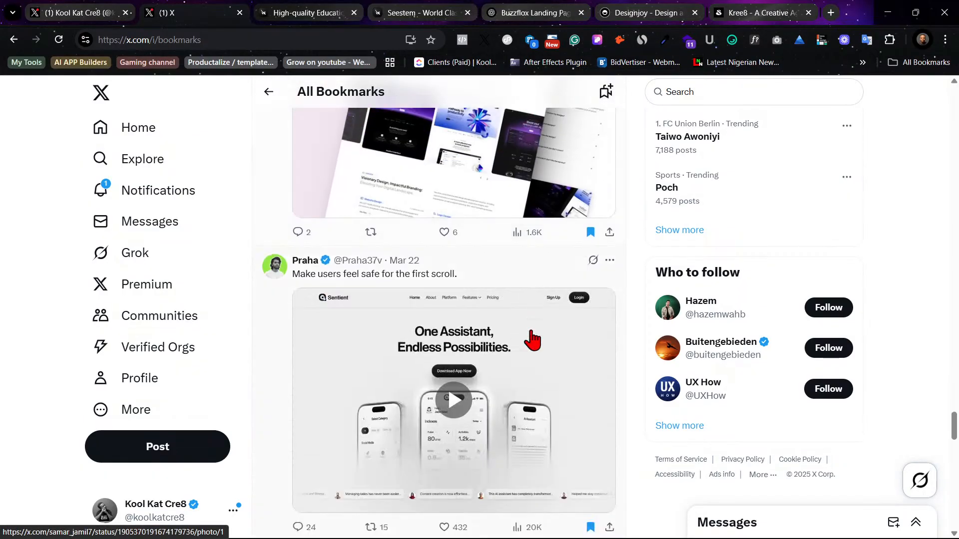
Step: Examine the bookmarked Sentient first-scroll animation and Pump.fun redesign, and continue to the MYDNA science website post
scroll(516, 372, up, 3)
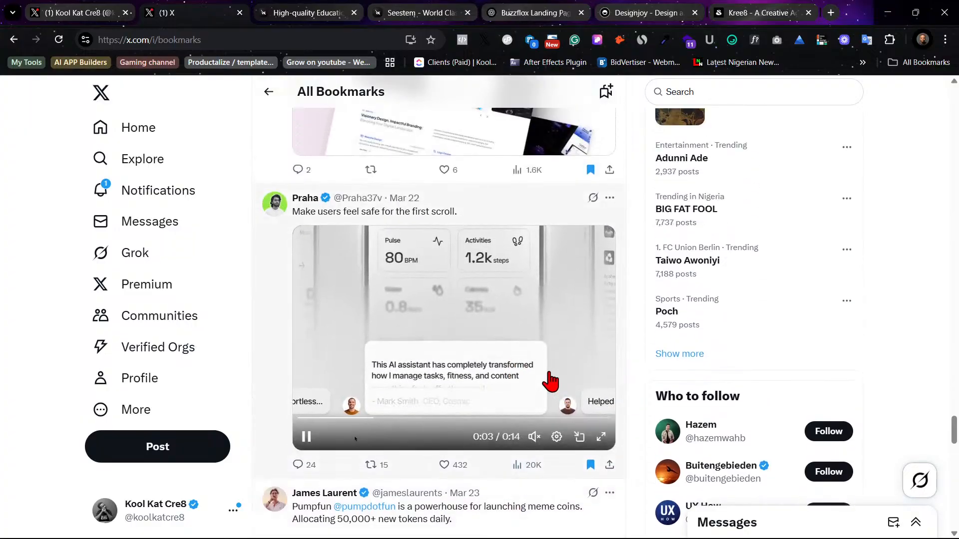
scroll(540, 368, up, 3)
scroll(538, 362, down, 7)
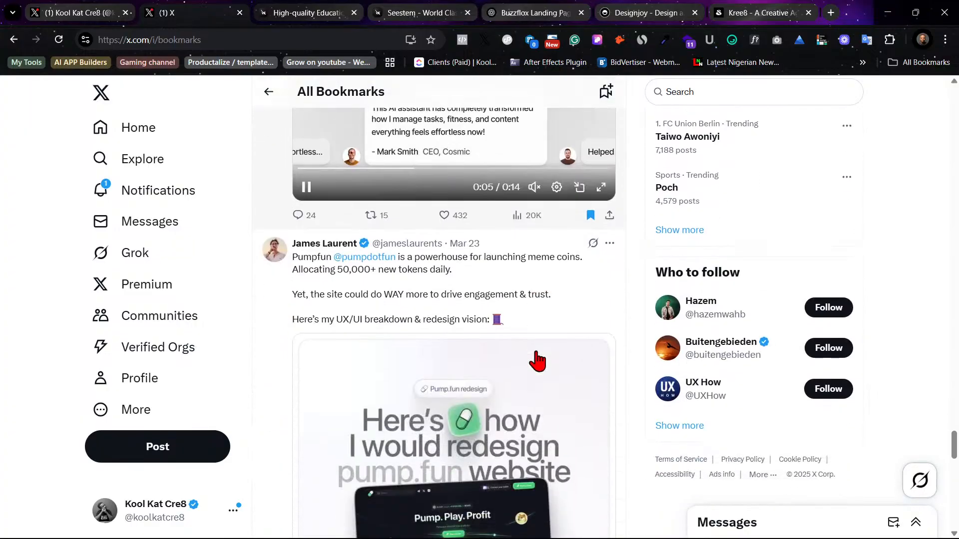
scroll(538, 361, down, 5)
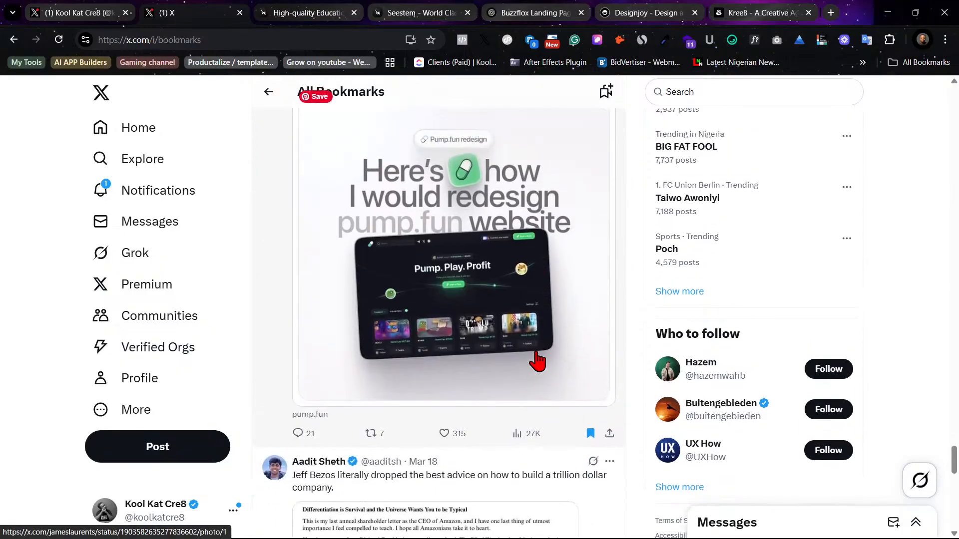
scroll(546, 366, up, 1)
scroll(546, 367, down, 10)
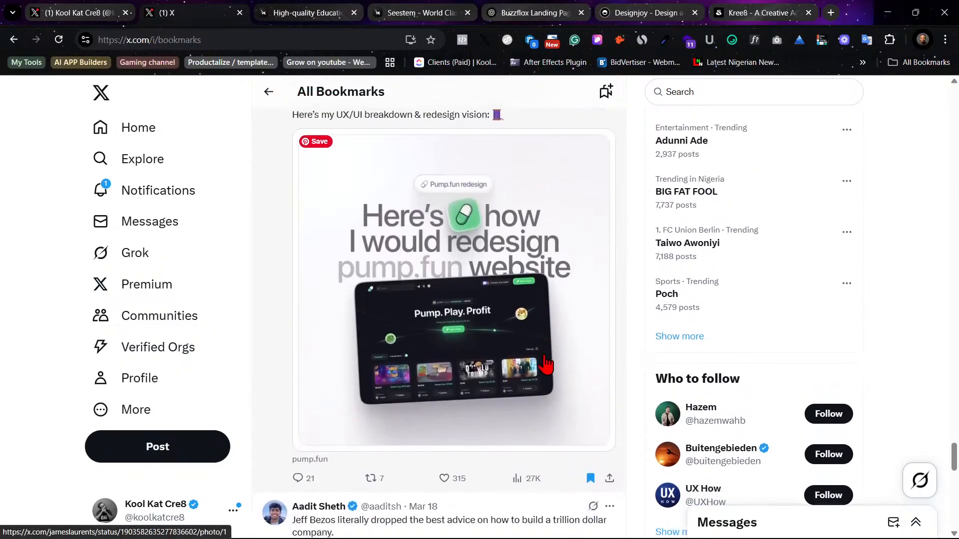
scroll(546, 364, down, 5)
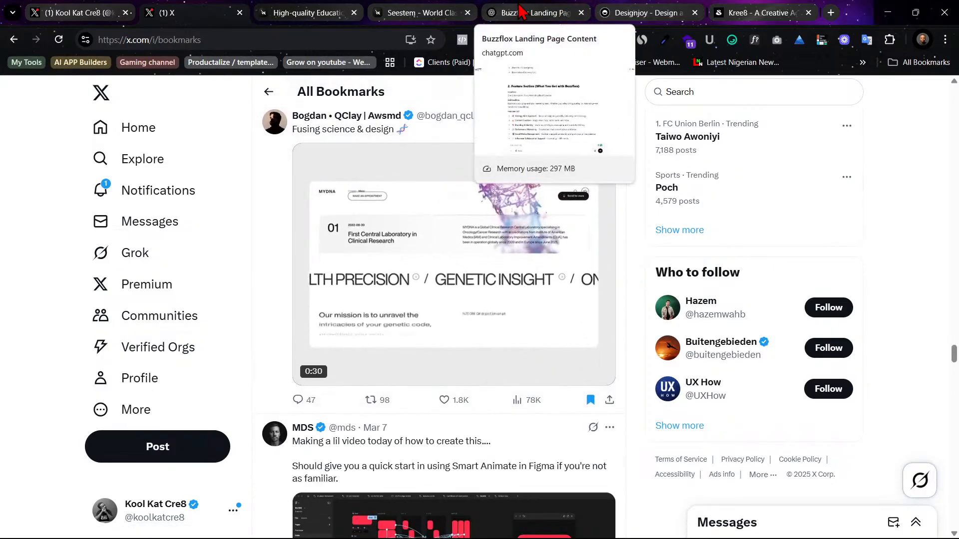
Step: Revisit the ChatGPT Buzzflox copy and the Kree8 comparison section, and return to X to check the notifications
click(520, 10)
click(399, 12)
click(535, 12)
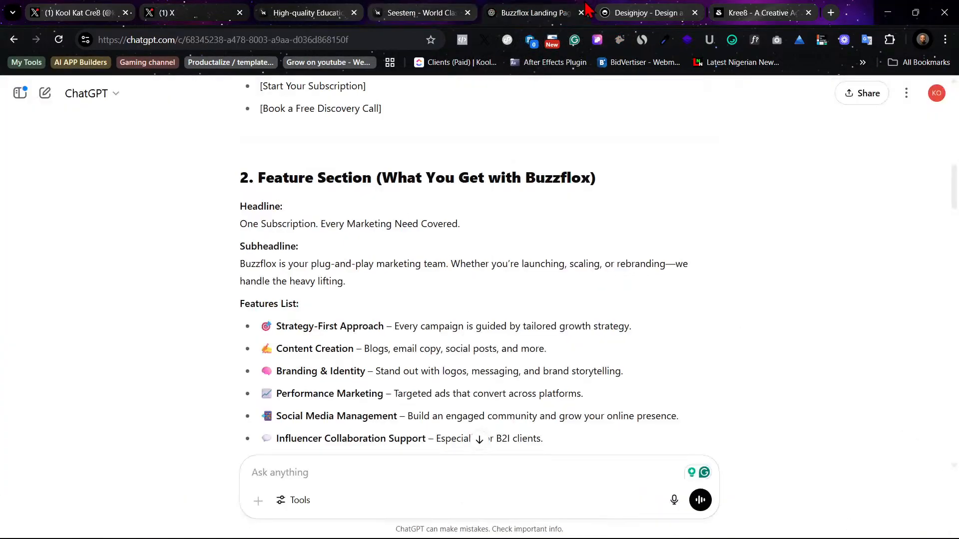
click(640, 12)
click(739, 13)
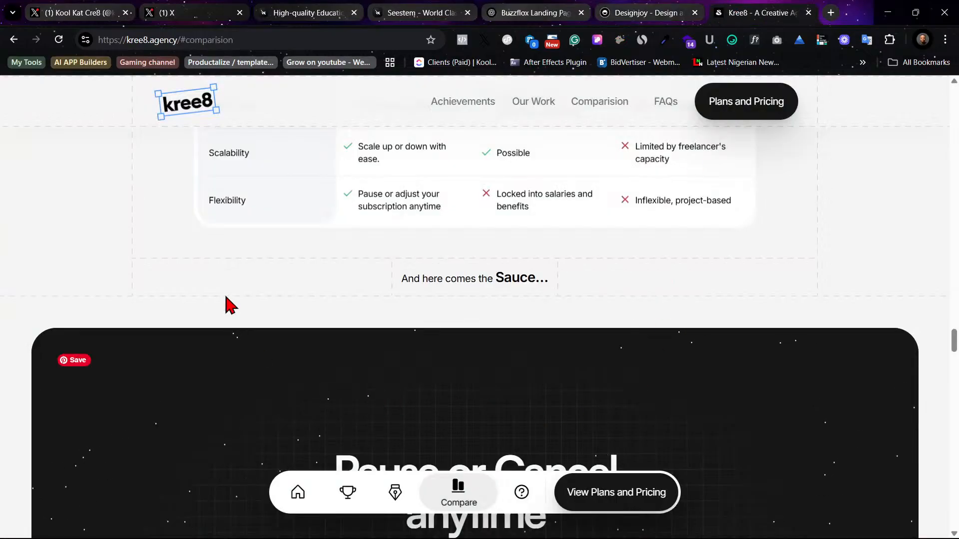
click(205, 11)
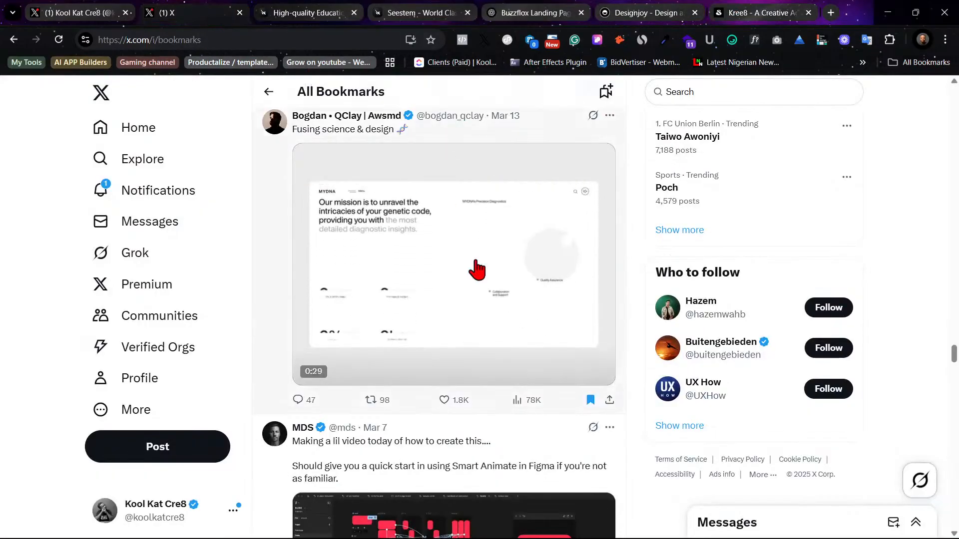
click(137, 195)
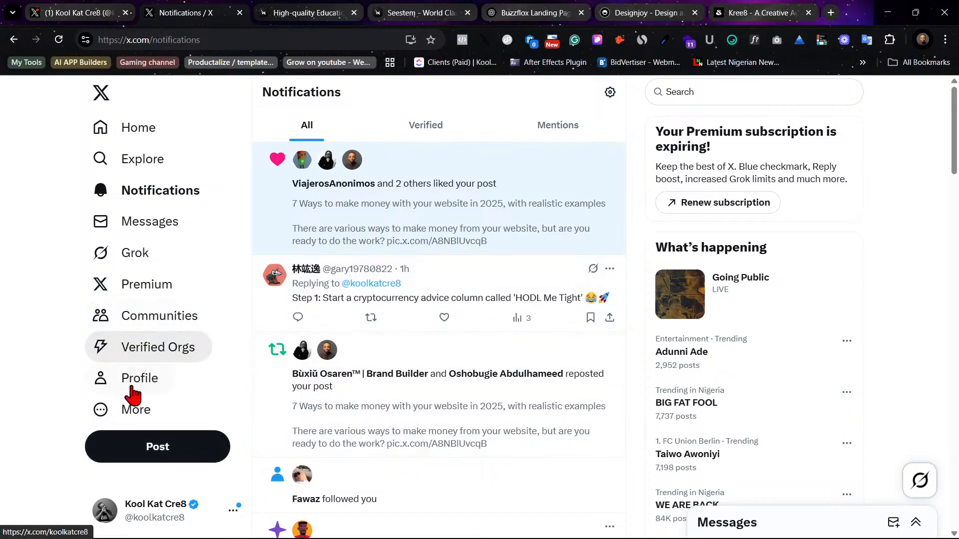
Step: Switch to the Buzzflox file in Figma and delete the hand-held phone mockup from the hero section
mouse_move(391, 532)
click(459, 523)
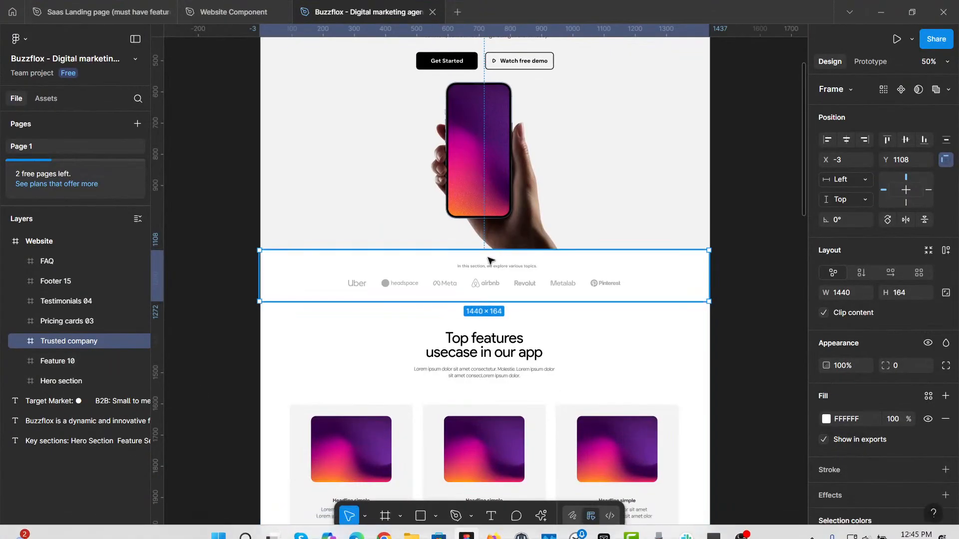
click(579, 189)
scroll(578, 190, up, 5)
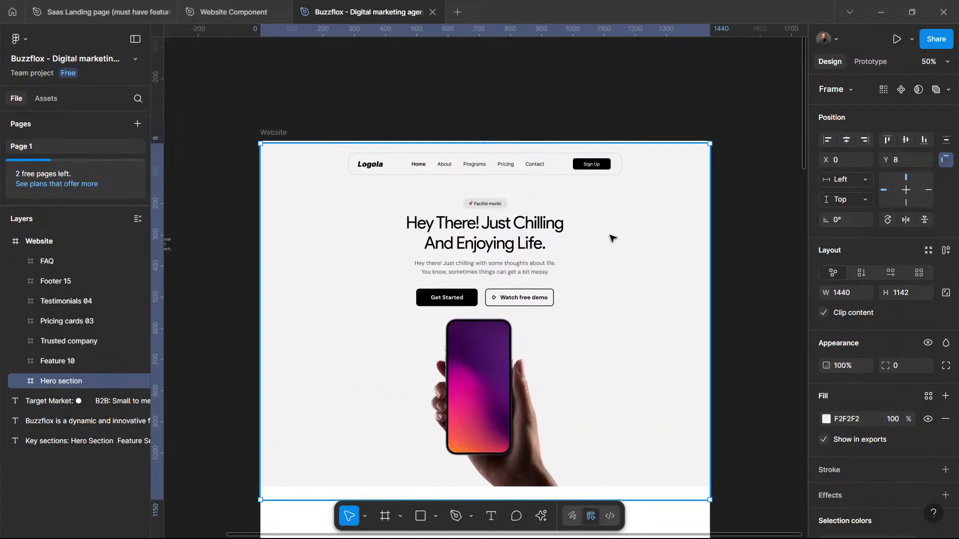
click(482, 376)
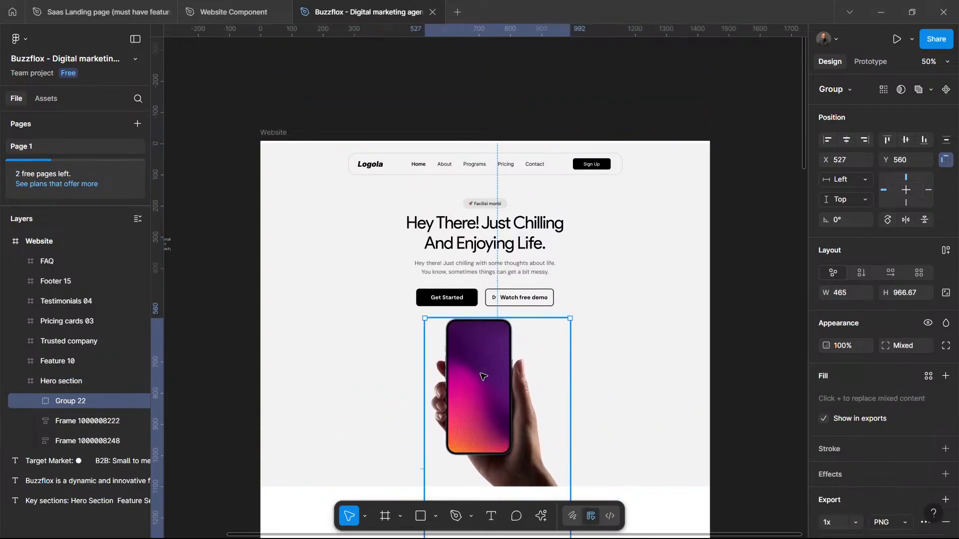
key(Delete)
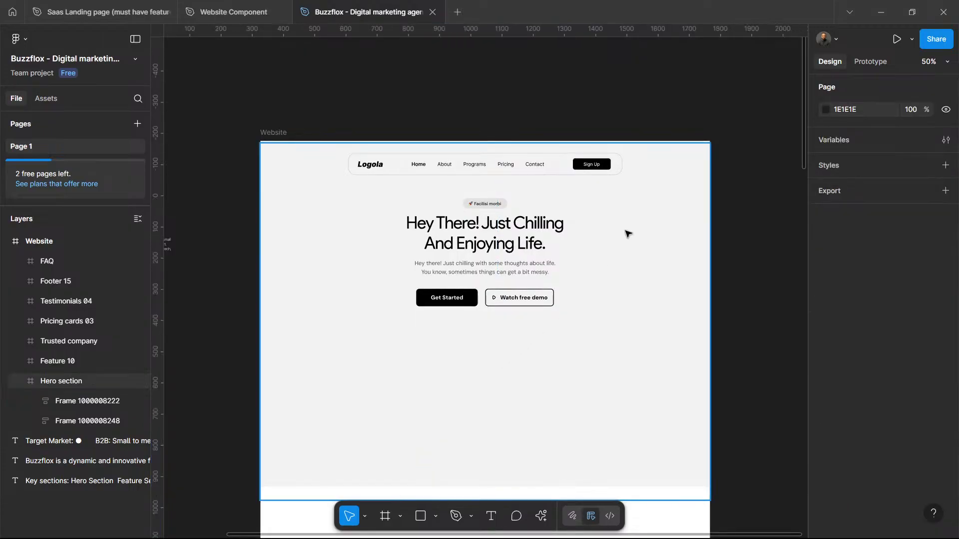
Step: Inspect the hero's navigation bar frame and select the whole Hero section frame
click(497, 174)
click(497, 175)
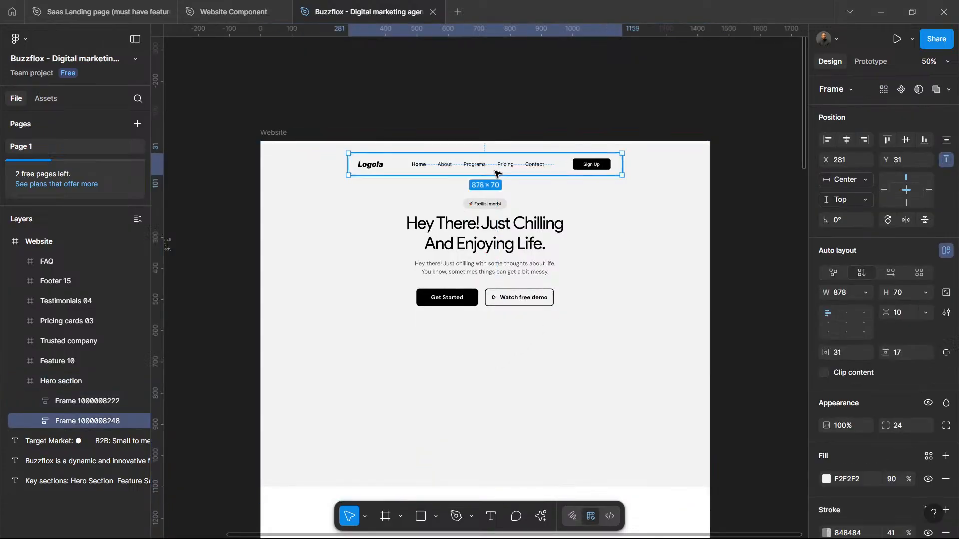
click(668, 249)
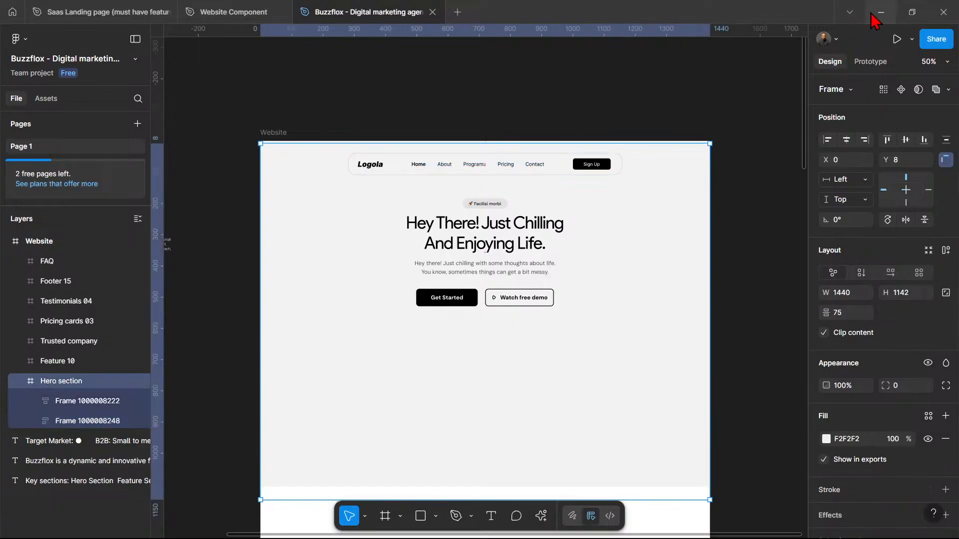
Step: Switch to the ChatGPT conversation in the browser and review the Buzzflox hero headline, subheadline and CTA copy
click(878, 14)
click(422, 12)
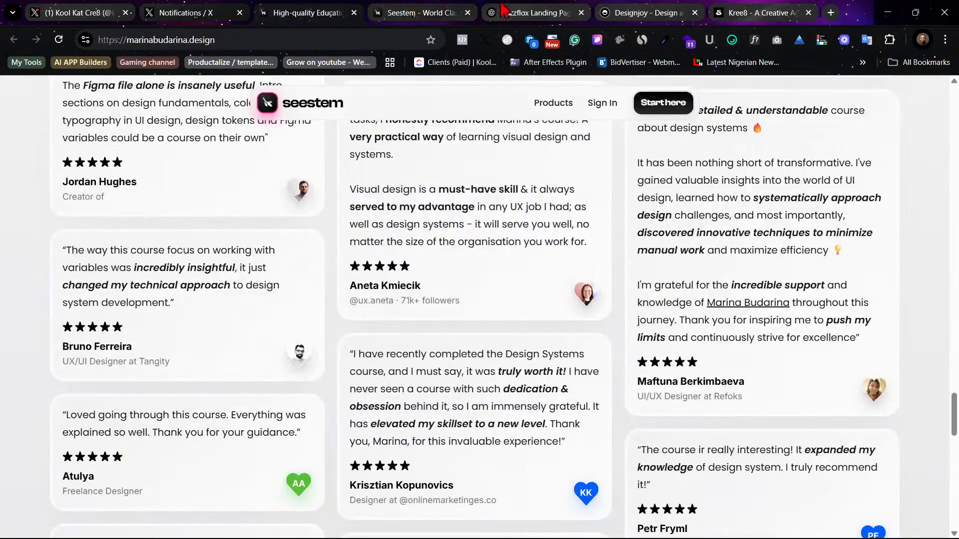
click(518, 12)
scroll(497, 265, up, 15)
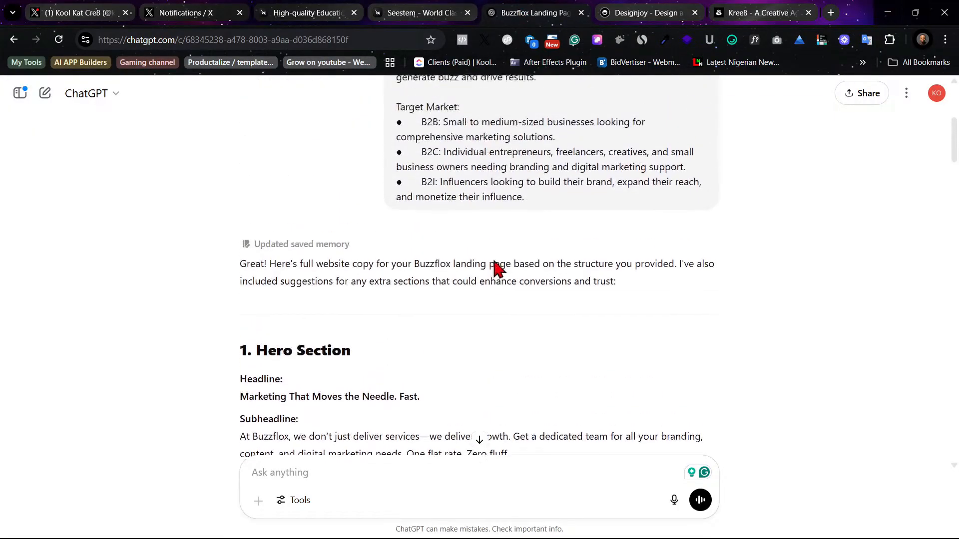
scroll(494, 266, down, 5)
scroll(485, 277, down, 2)
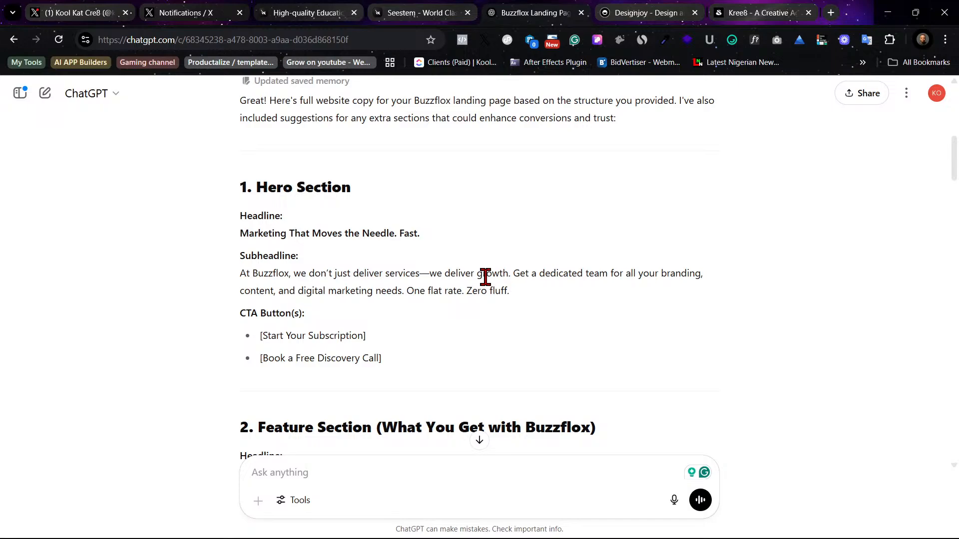
Step: Compare the placeholder hero text in the Figma wireframe with the ChatGPT hero copy, ending on the ChatGPT conversation
mouse_move(564, 538)
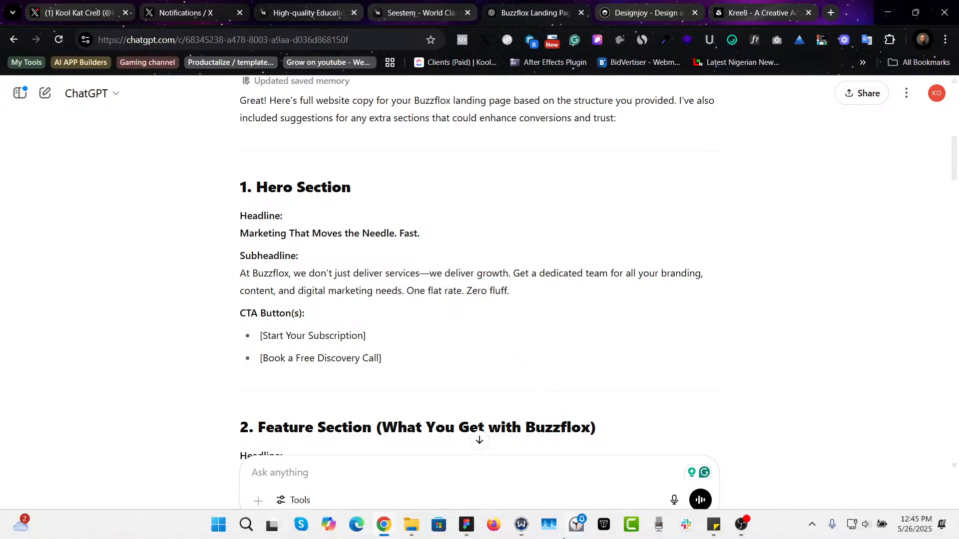
mouse_move(456, 521)
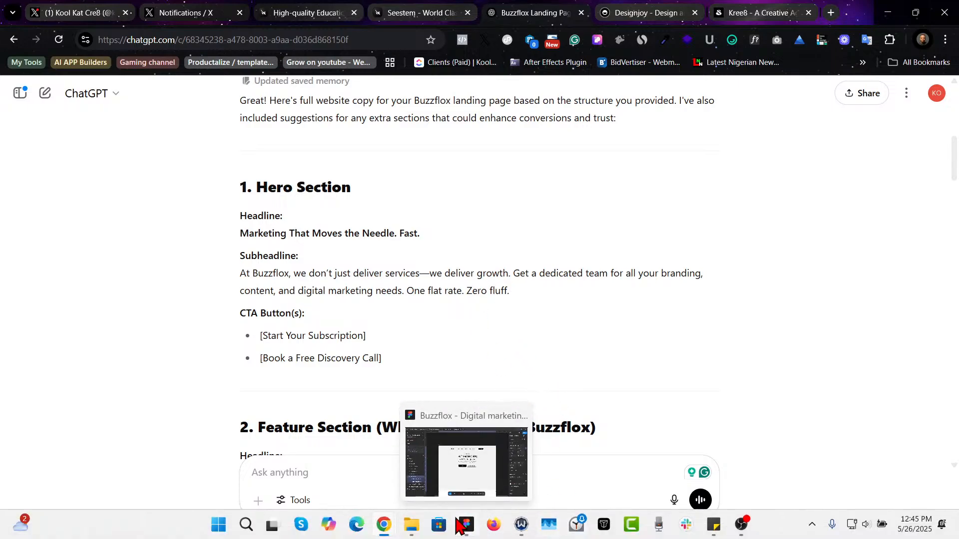
click(475, 442)
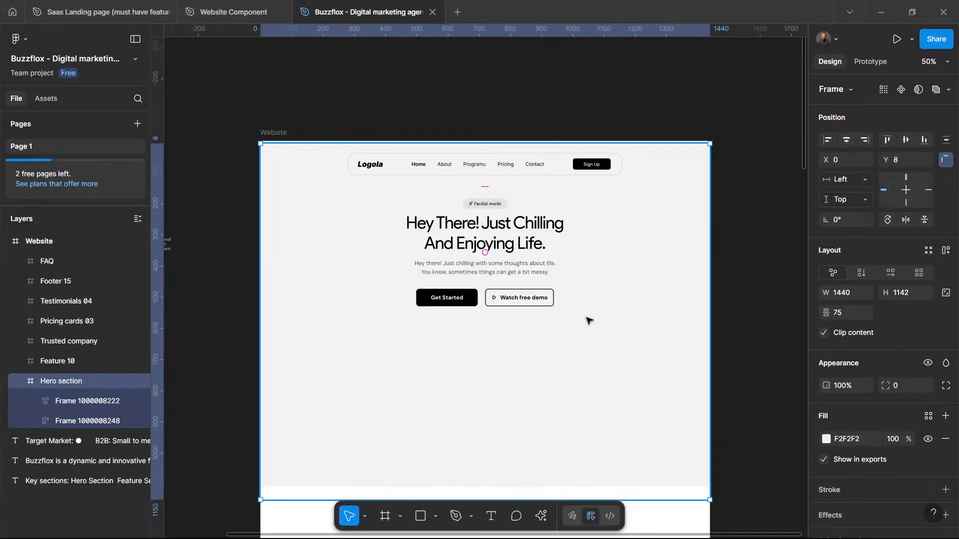
click(875, 14)
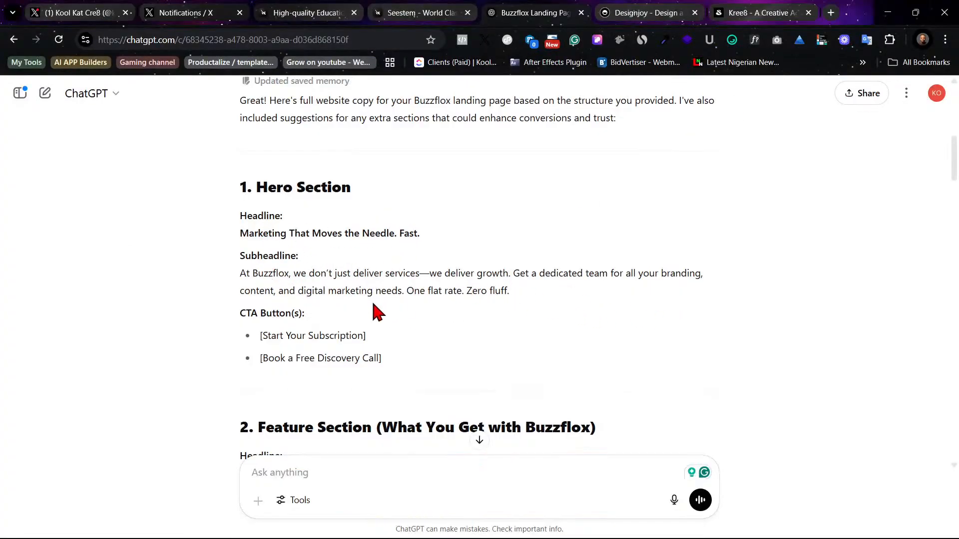
Step: Copy the CTA text "Book a Free Discovery Call" from the Hero Section copy in the ChatGPT conversation
drag(378, 358, 265, 356)
right_click(355, 359)
click(376, 358)
click(384, 363)
drag(381, 358, 262, 358)
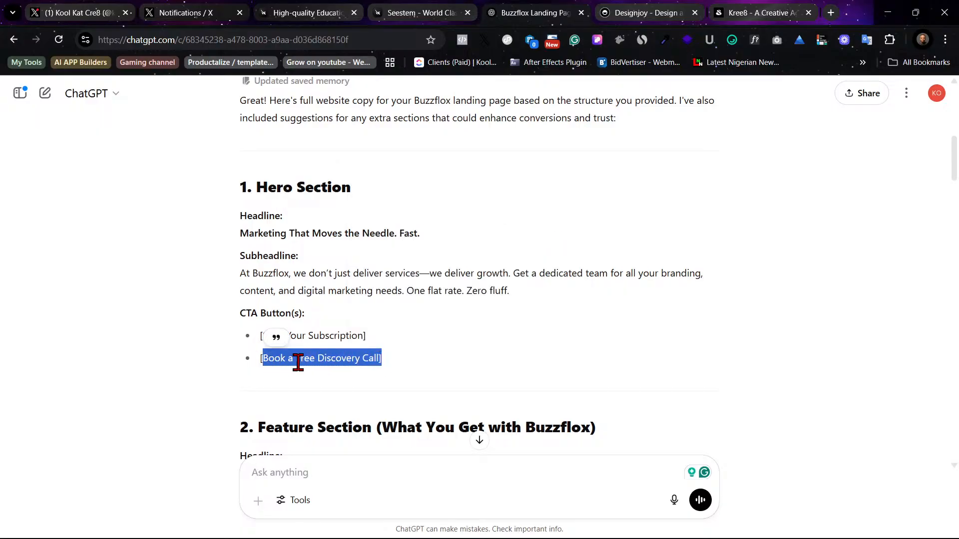
right_click(296, 363)
click(411, 190)
Step: Switch to Figma and replace the black "Get Started" button's label with the copied "Book a Free Discovery Call" text
mouse_move(467, 534)
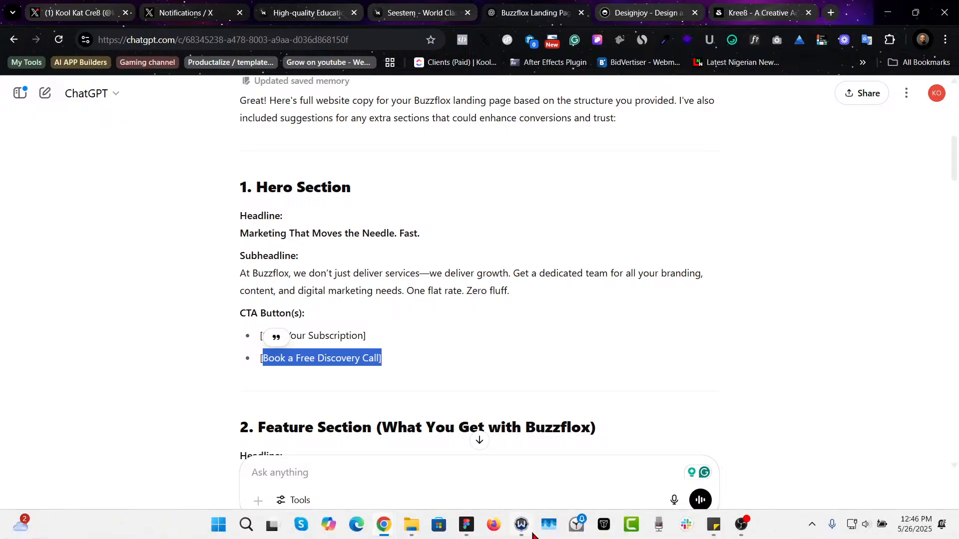
click(466, 493)
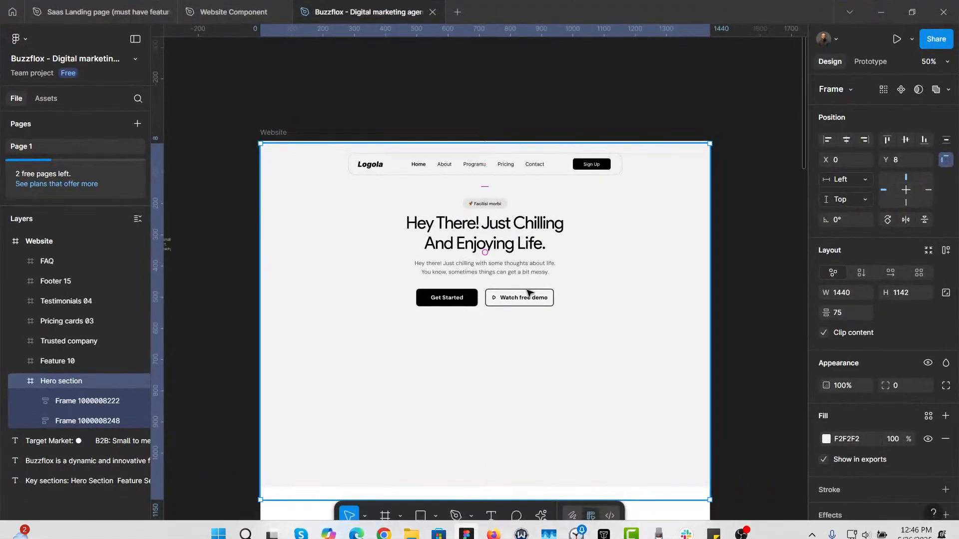
double_click(527, 300)
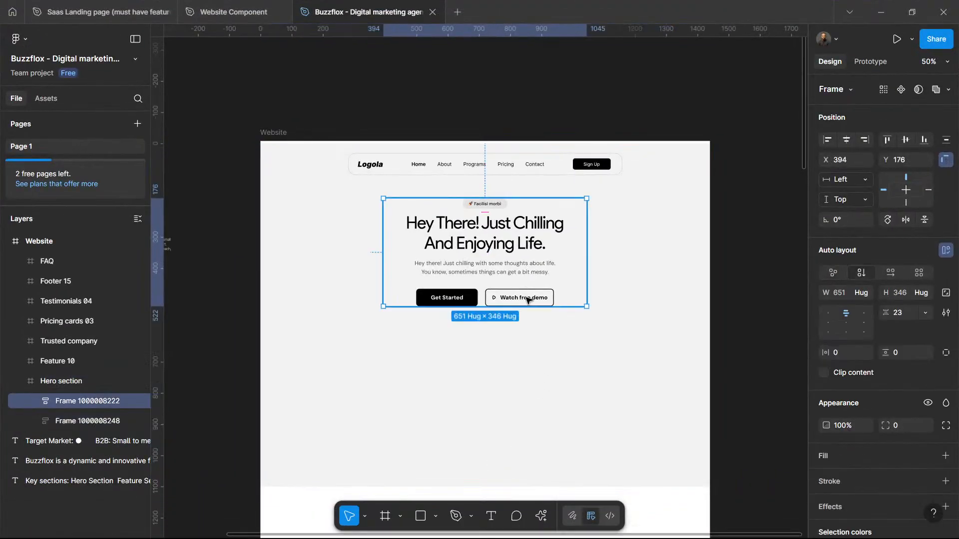
double_click(527, 300)
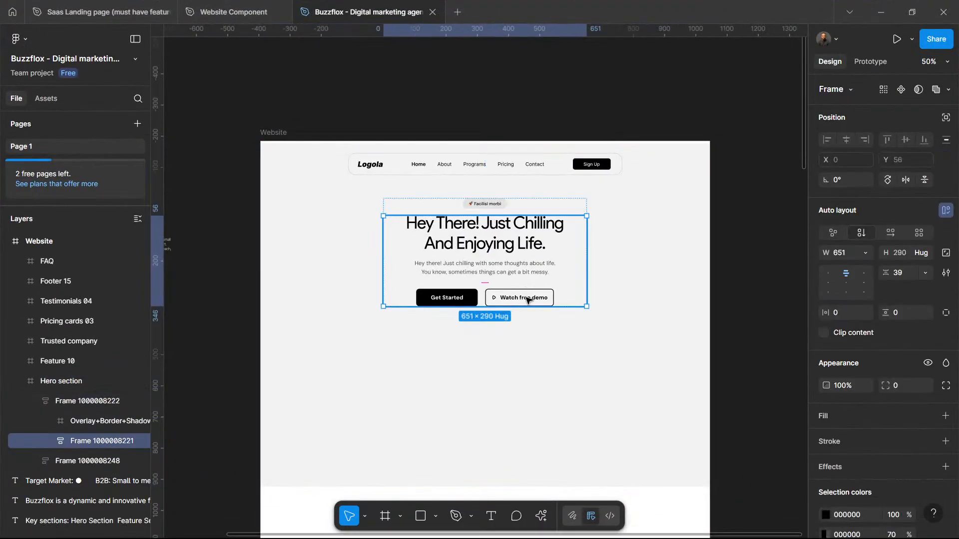
double_click(453, 300)
double_click(453, 300)
double_click(452, 299)
double_click(452, 300)
key(ctrl+v)
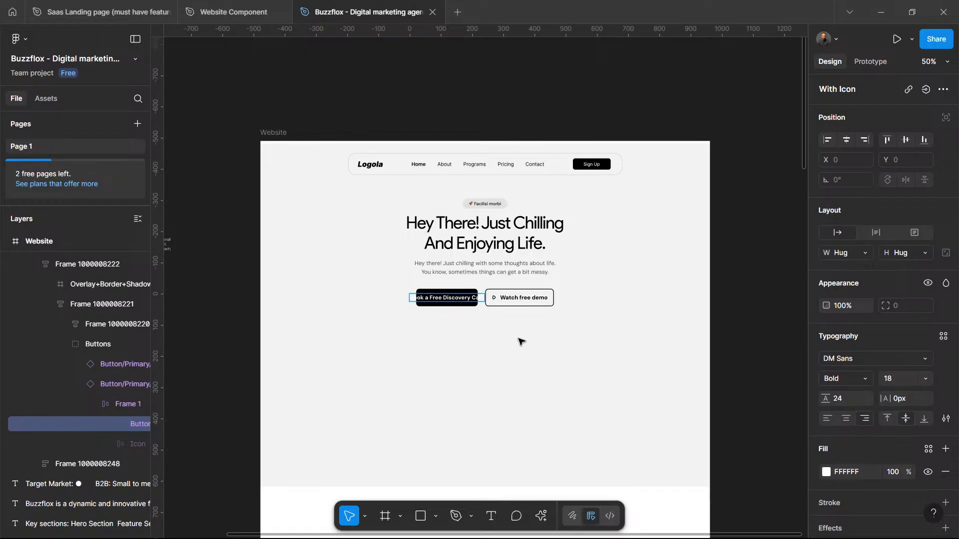
key(Escape)
key(Escape)
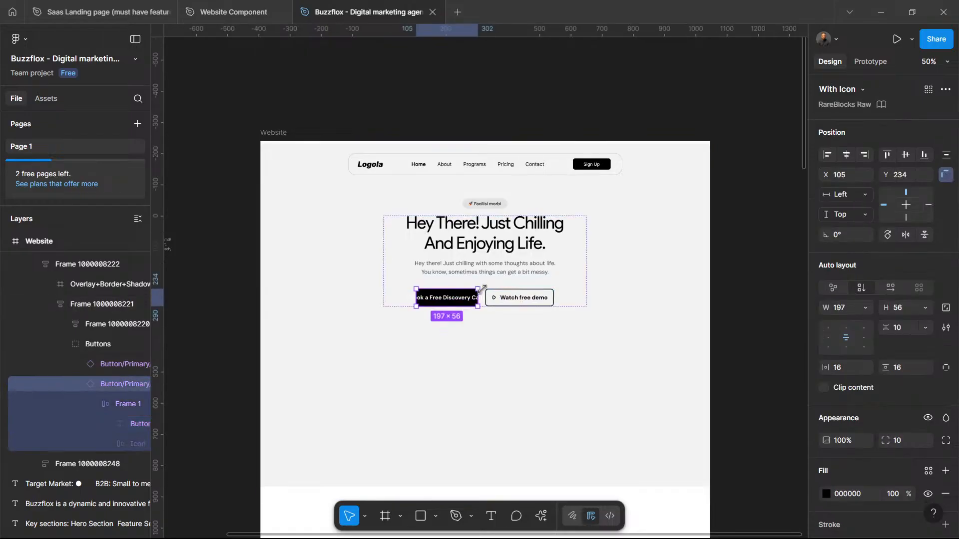
Step: Widen the black CTA button in the hero so its full label fits inside
drag(480, 298, 508, 298)
click(540, 298)
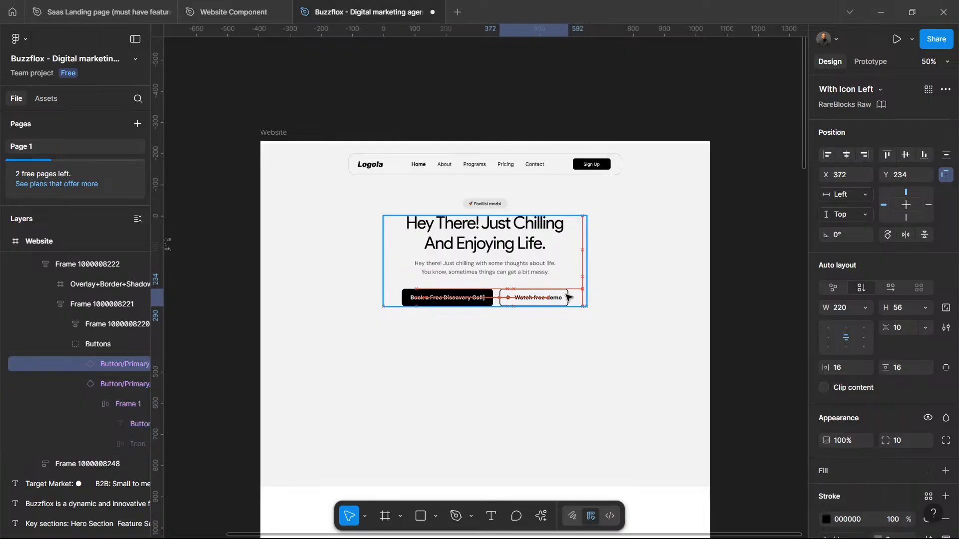
click(585, 347)
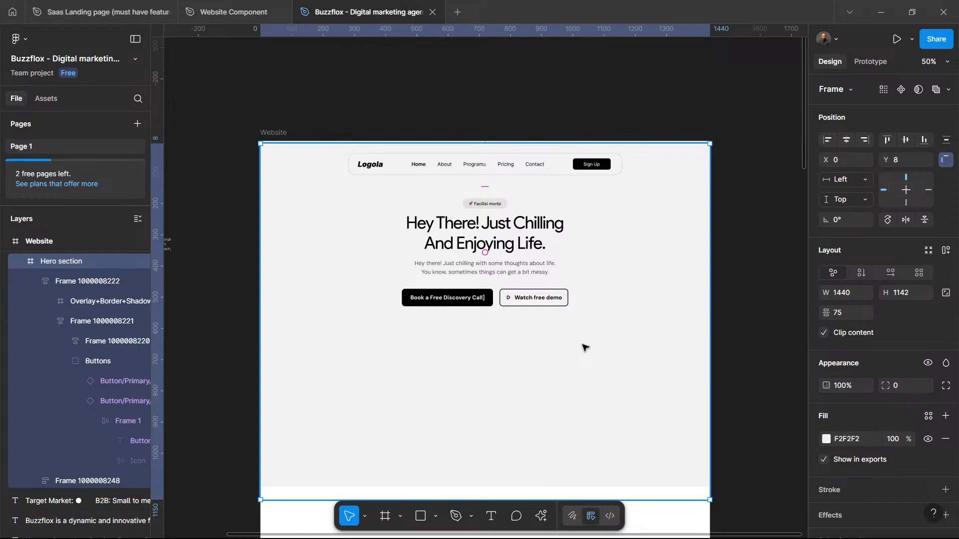
Step: Remove the stray closing bracket so the black button's label reads "Book a Free Discovery Call"
double_click(464, 301)
double_click(464, 299)
double_click(475, 299)
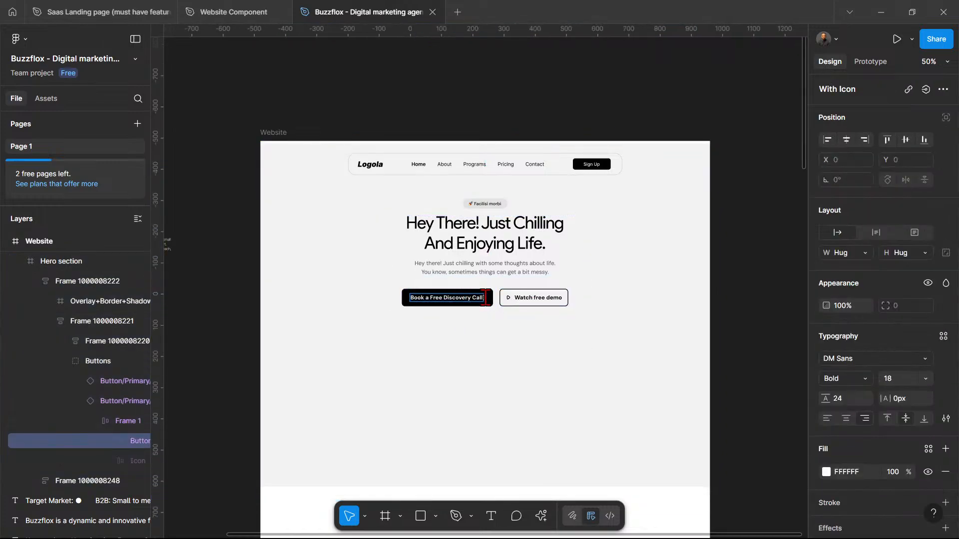
key(Escape)
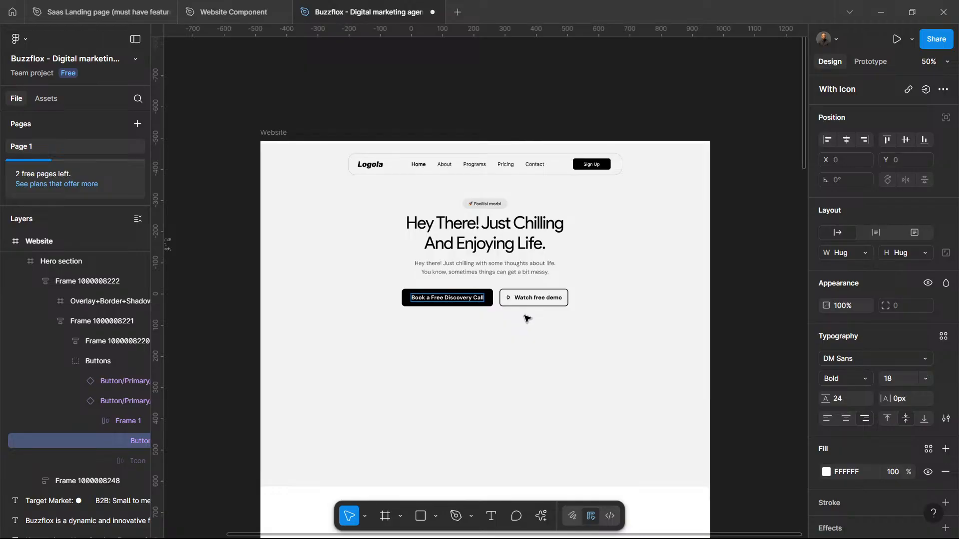
click(588, 359)
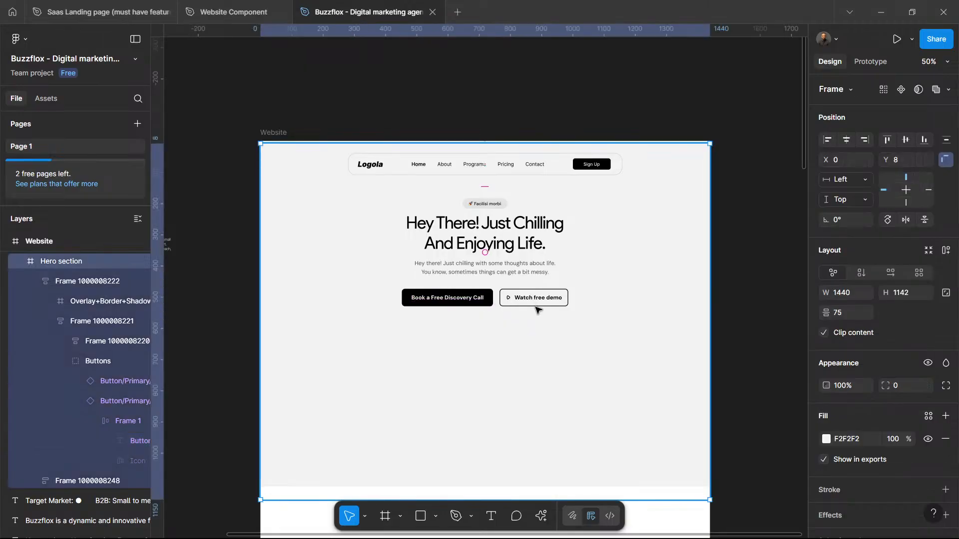
Step: Hide the play icon inside the outlined "Watch free demo" button
double_click(510, 300)
double_click(509, 299)
double_click(509, 299)
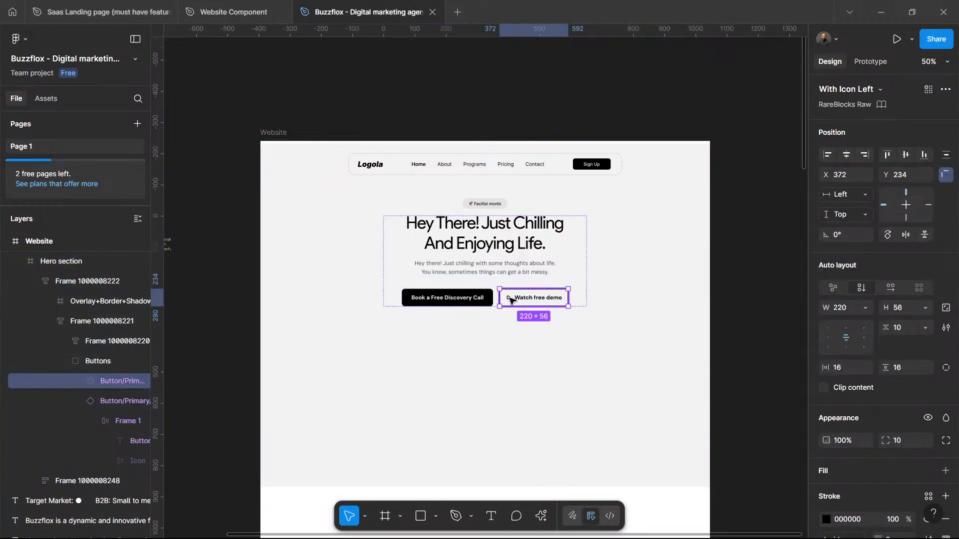
double_click(509, 300)
double_click(510, 300)
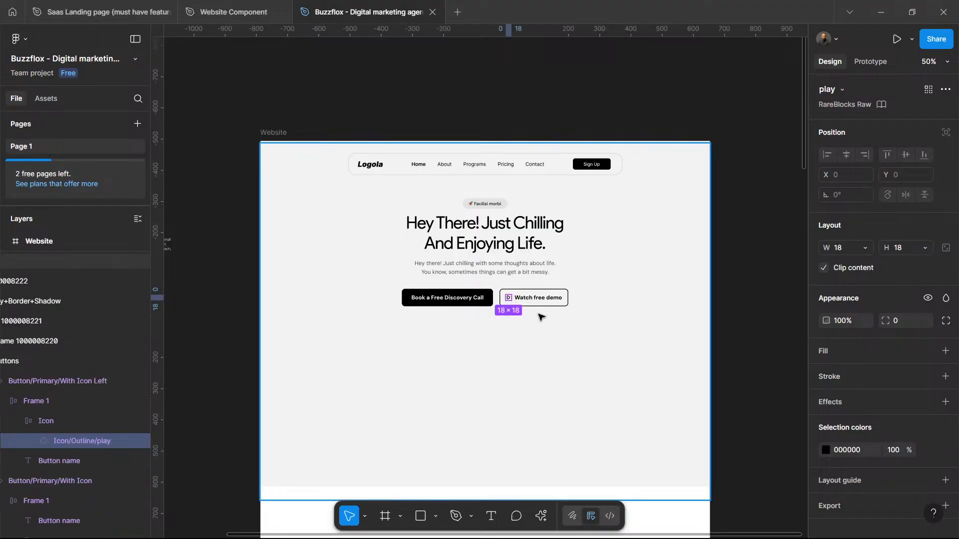
key(ctrl+shift+h)
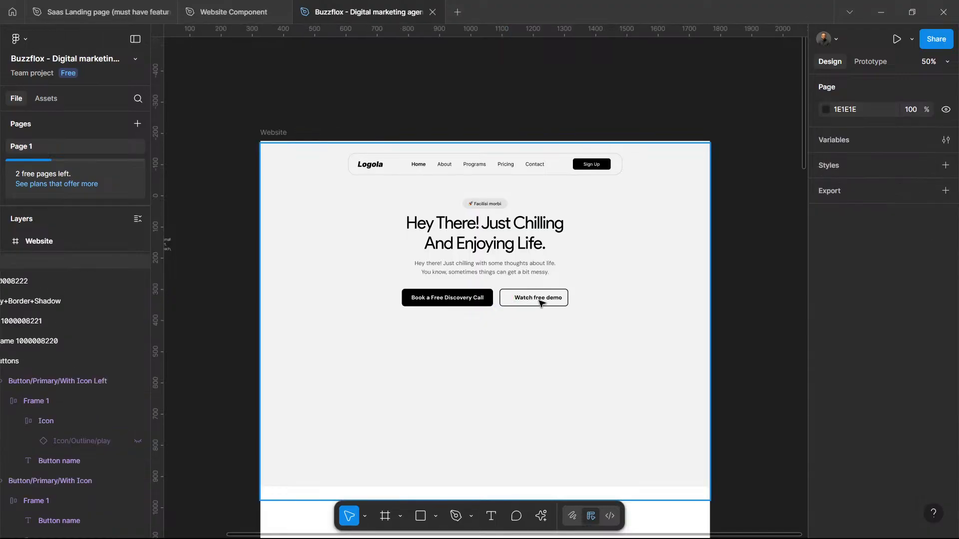
Step: Change the outlined button's label to "Check price plan"
click(540, 302)
double_click(540, 302)
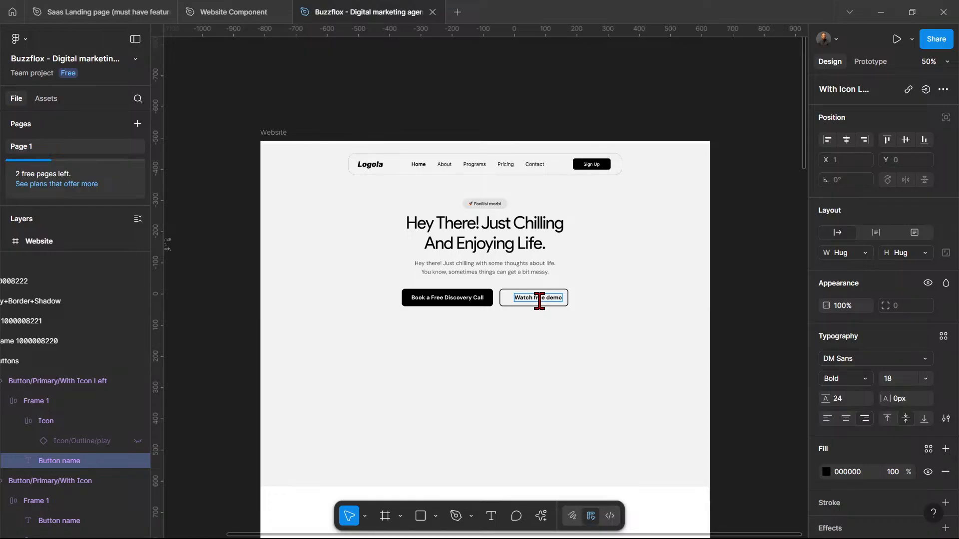
double_click(539, 301)
key(BackSpace)
text(Check price plan)
key(Escape)
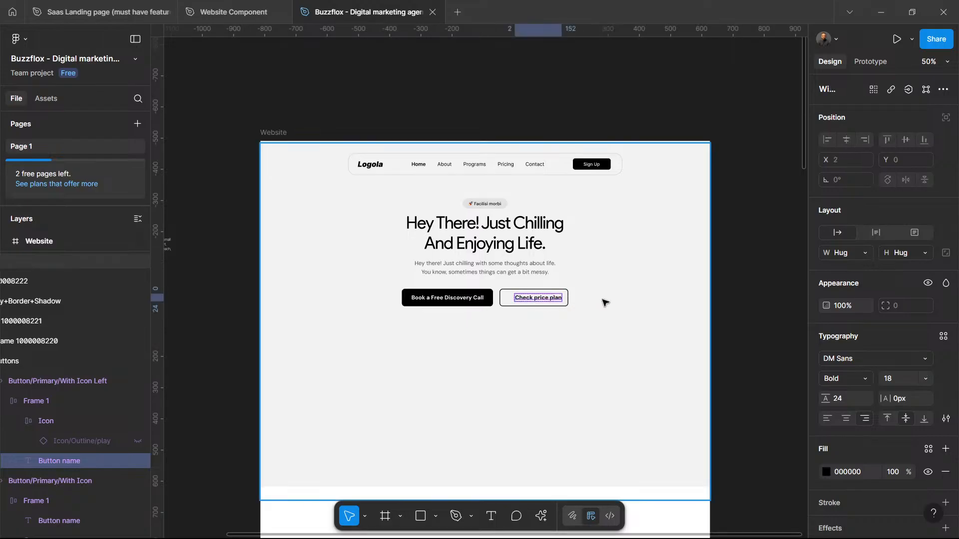
Step: Hide the empty icon container in the "Check price plan" button so its label is centred
click(511, 299)
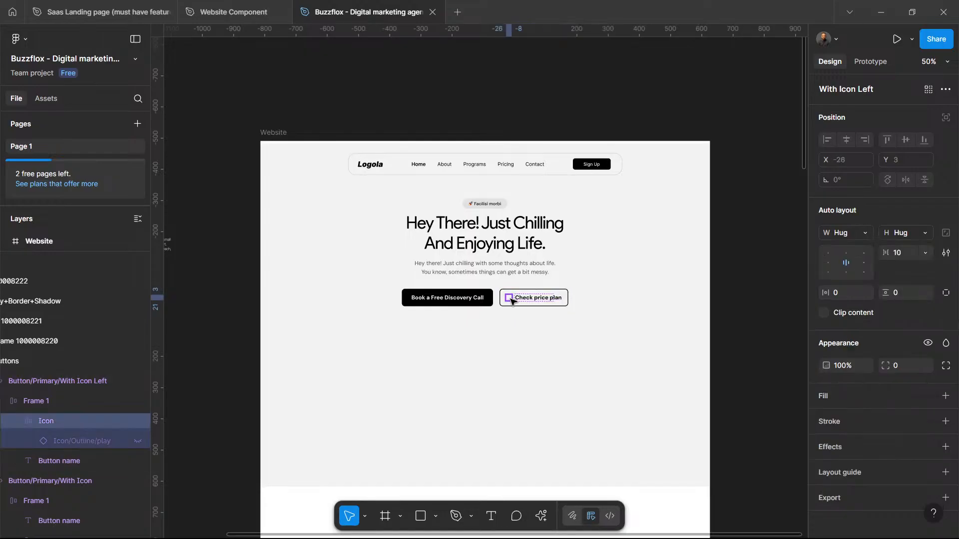
key(ctrl+shift+h)
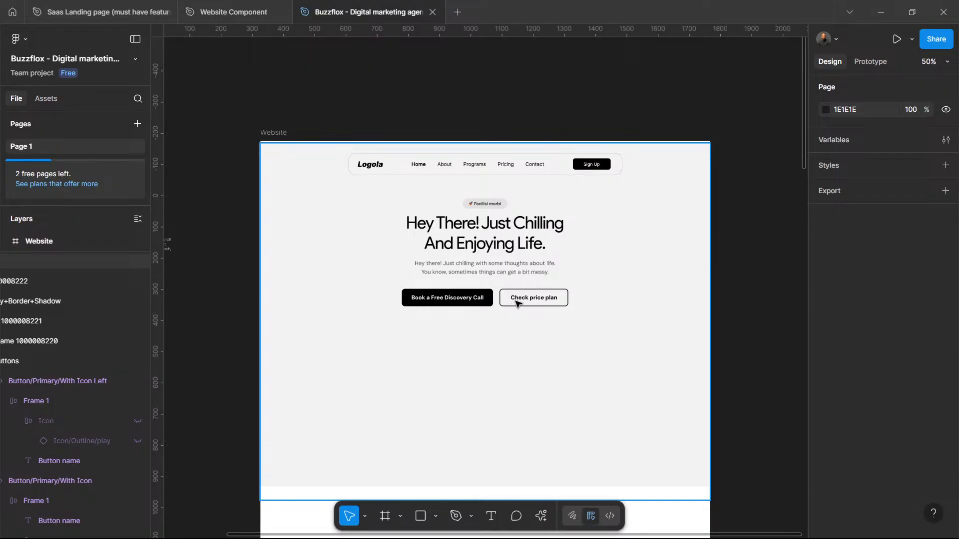
click(444, 300)
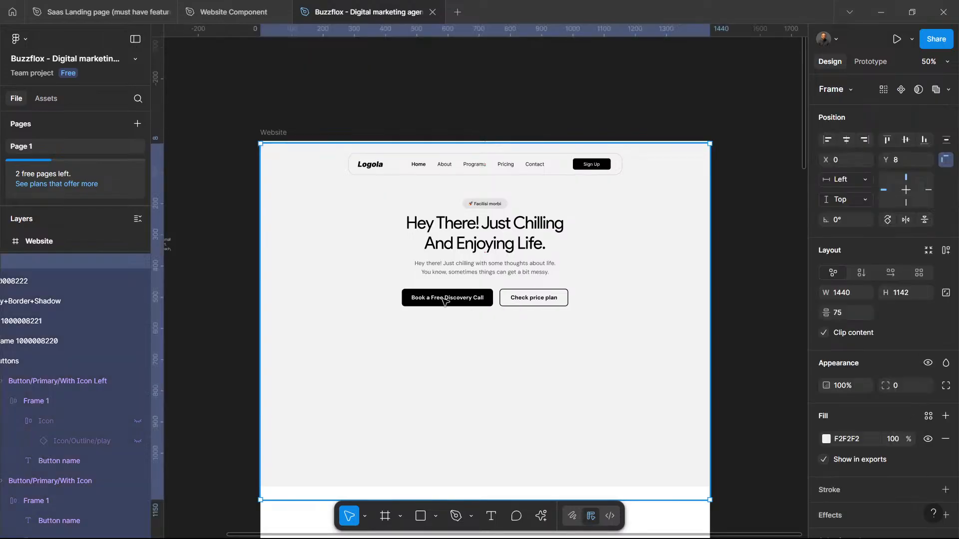
double_click(444, 300)
click(444, 298)
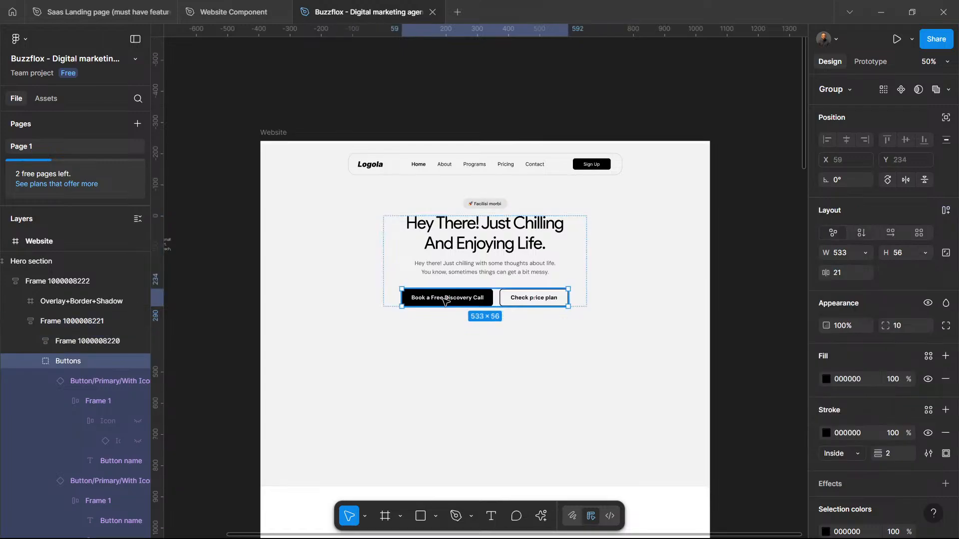
click(678, 314)
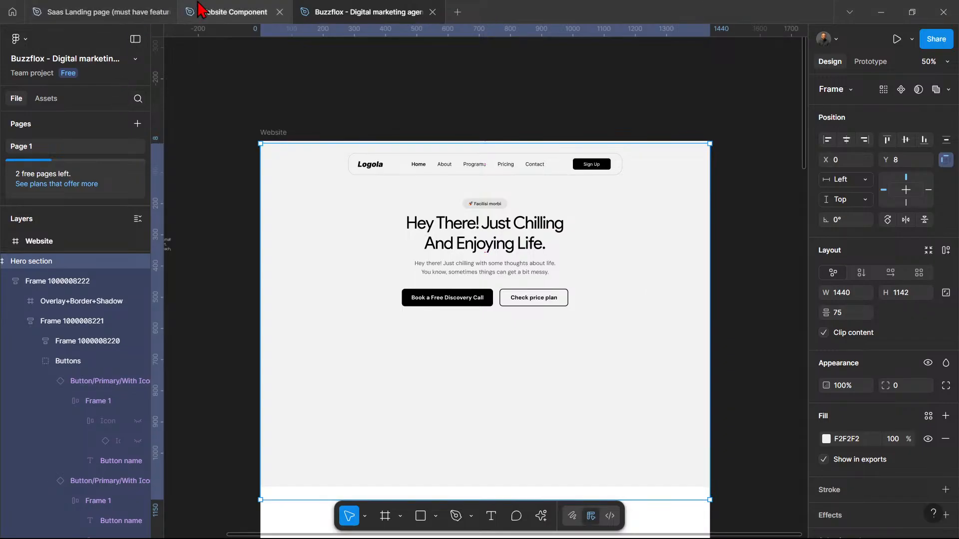
Step: Browse the hero variants in the Website Component file and copy the purple video card from the white centred hero
click(212, 12)
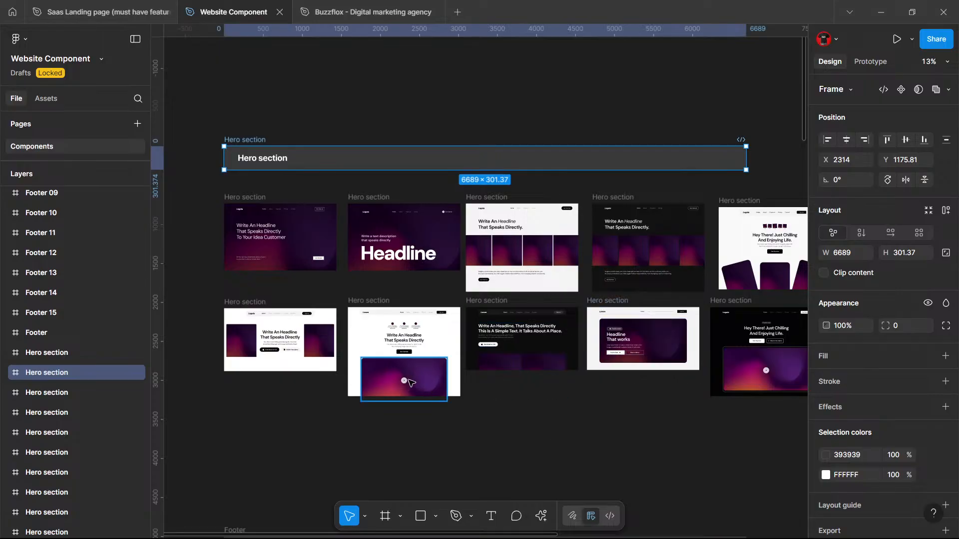
scroll(578, 451, right, 10)
scroll(578, 452, right, 2)
scroll(574, 451, left, 5)
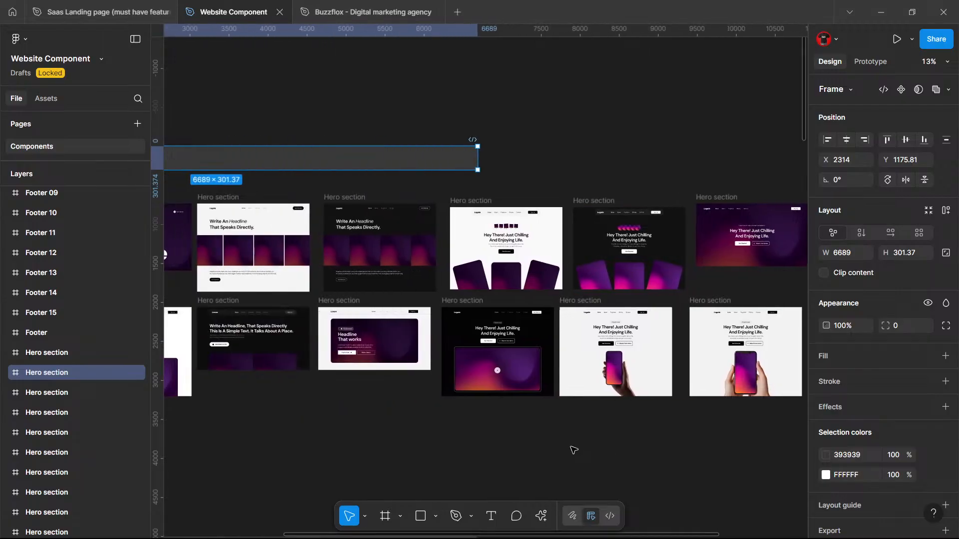
scroll(574, 450, left, 8)
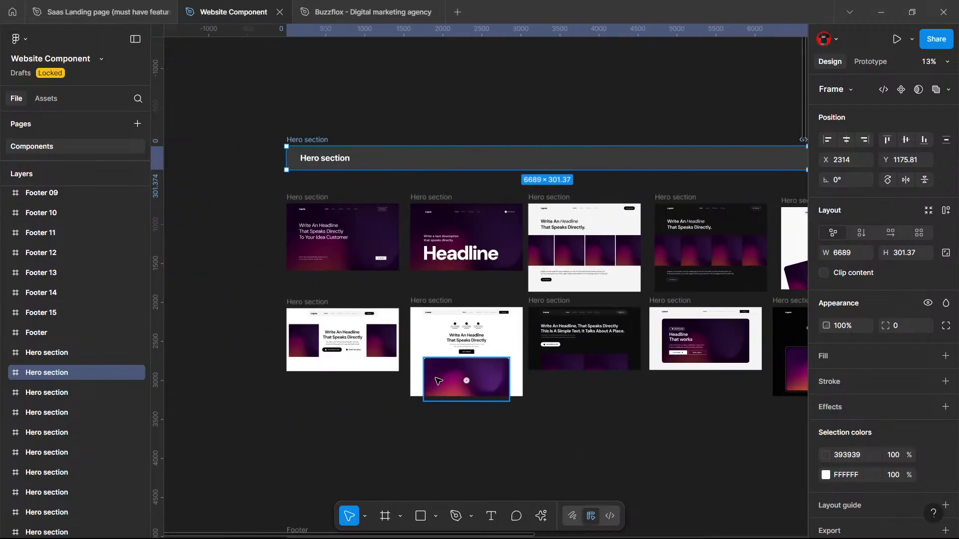
click(438, 381)
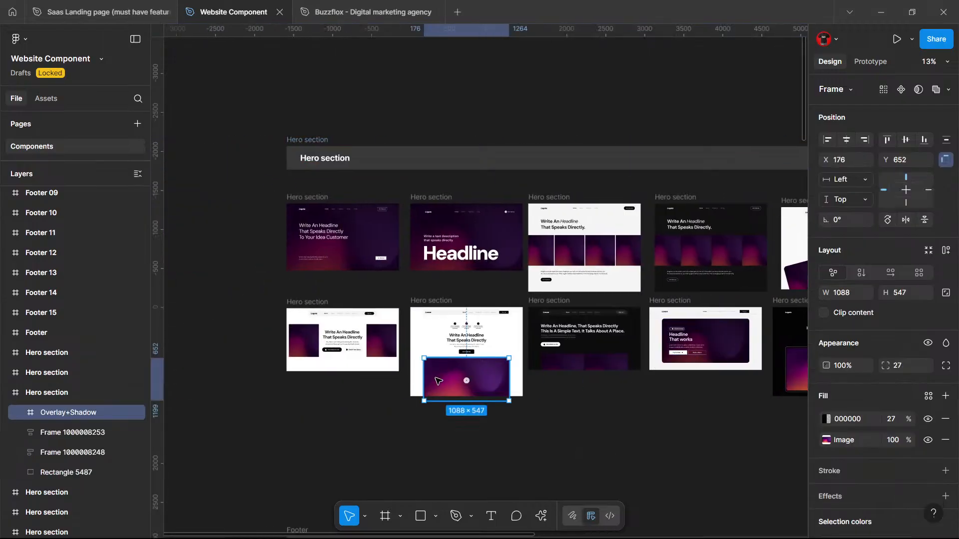
Step: Paste the video card into the Buzzflox hero section and place it below the CTA buttons, at about X 201, Y 573
click(349, 11)
right_click(467, 359)
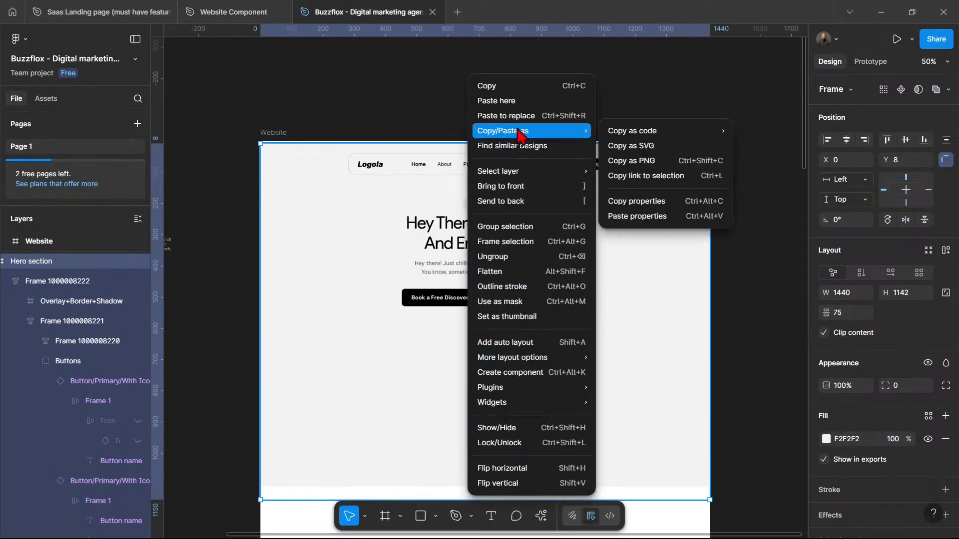
click(525, 103)
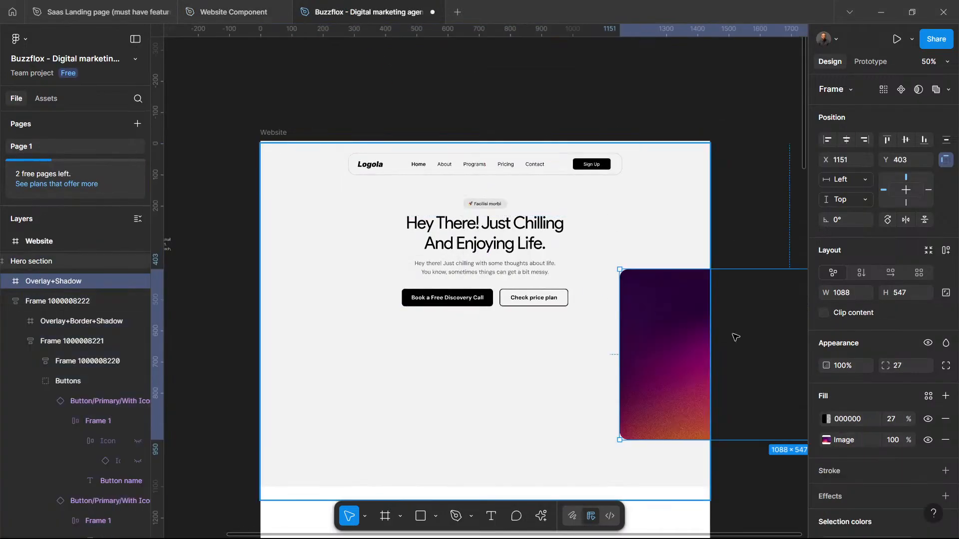
drag(627, 357, 386, 385)
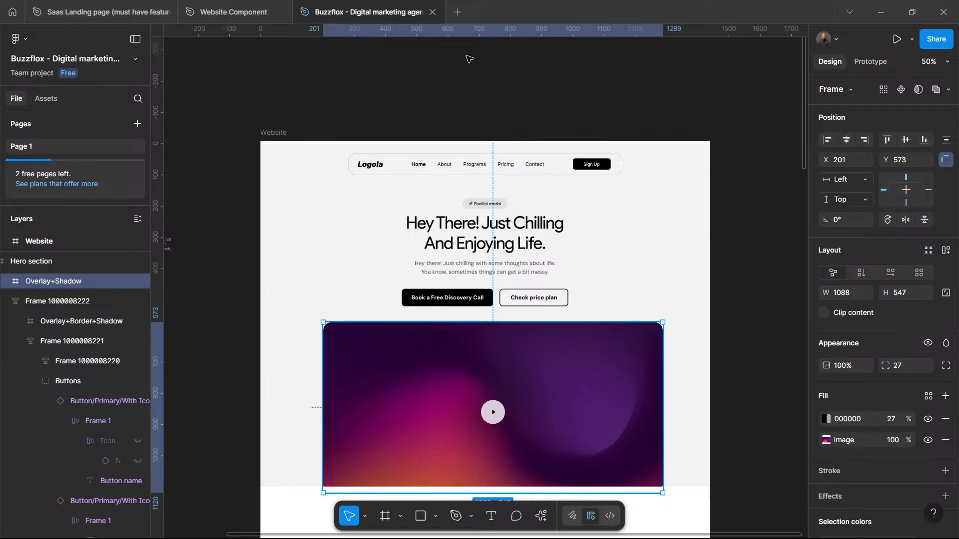
Step: Copy the hero headline "Marketing That Moves the Needle. Fast." from the ChatGPT conversation
click(885, 22)
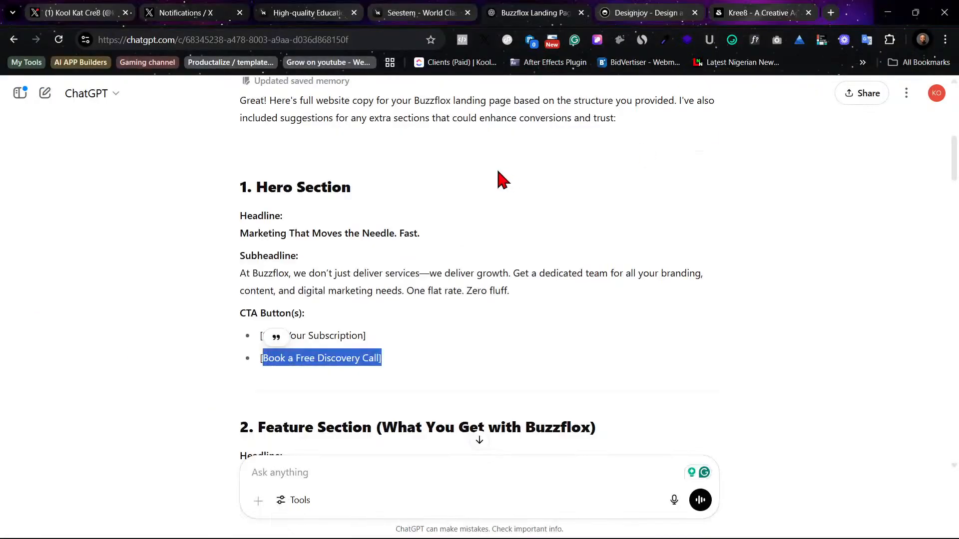
click(243, 230)
drag(243, 230, 421, 235)
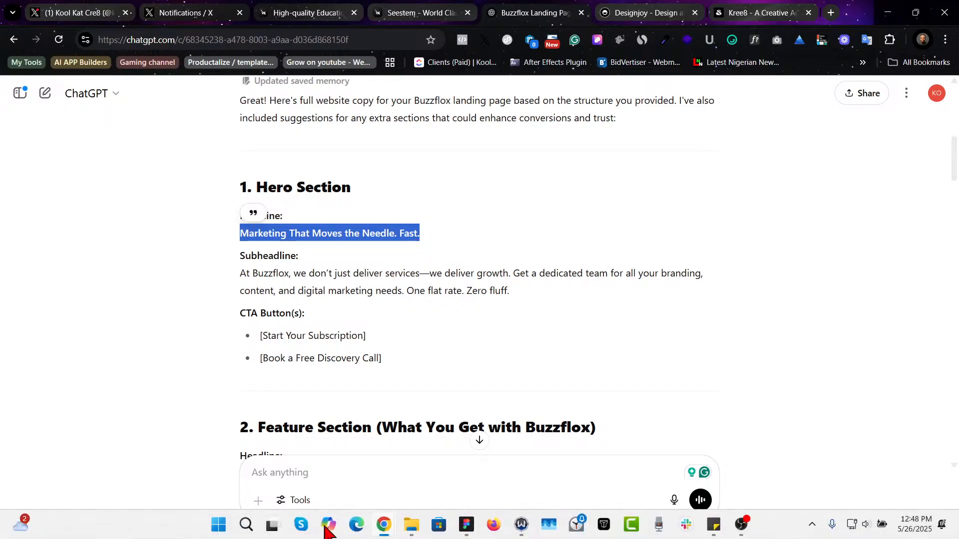
Step: Replace the placeholder hero headline in Figma with "Marketing That Moves The Needle. Fast.", breaking the line after "Moves"
click(466, 532)
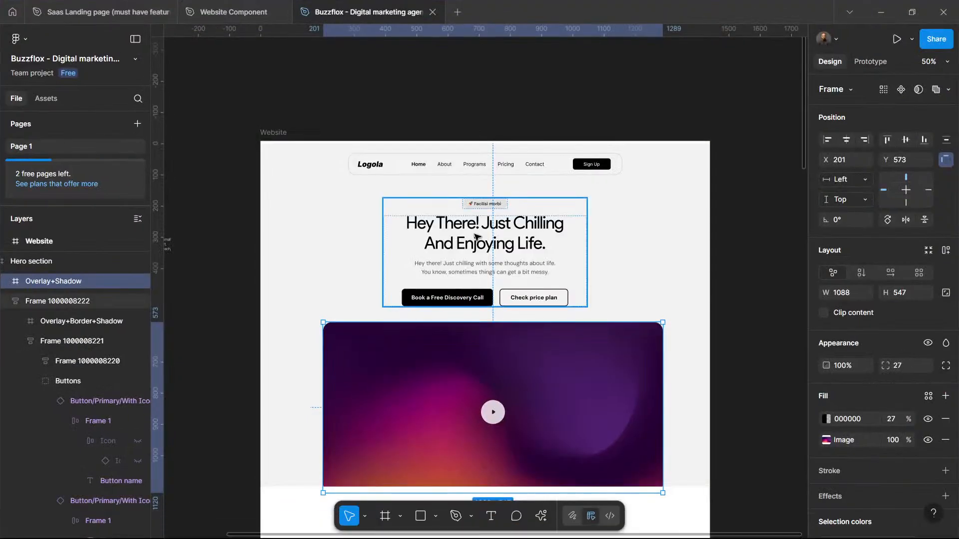
double_click(474, 236)
triple_click(474, 236)
key(ctrl+a)
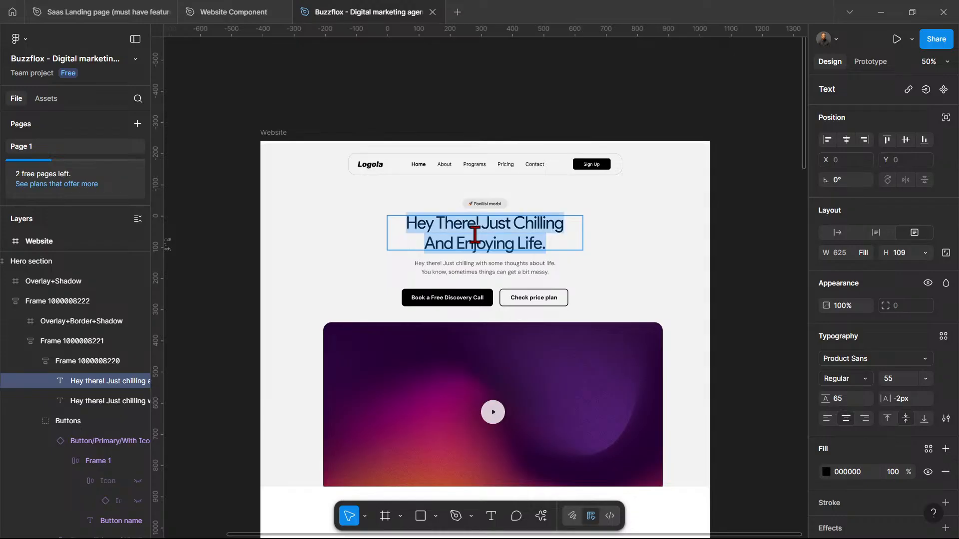
text(Marketing That Moves The Needle. Fast.)
click(548, 223)
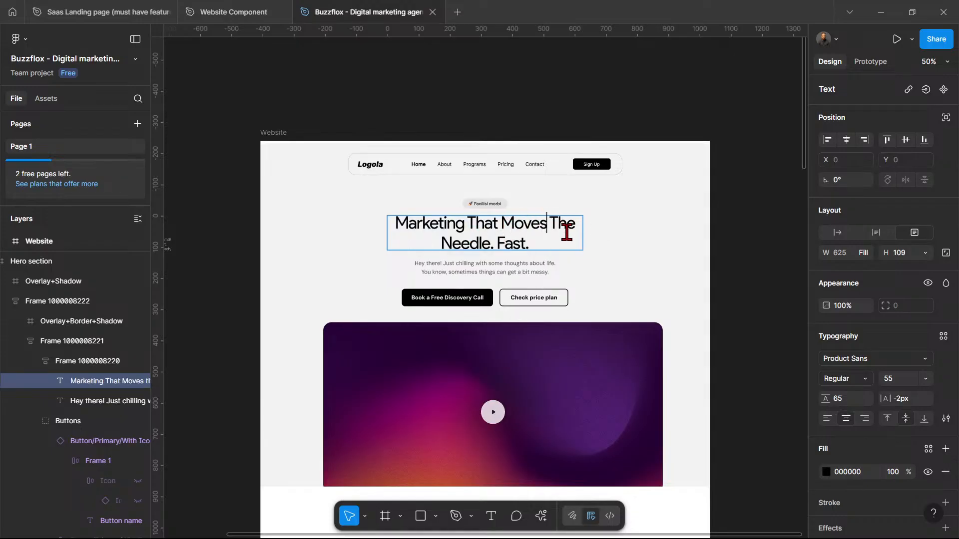
key(BackSpace)
key(Return)
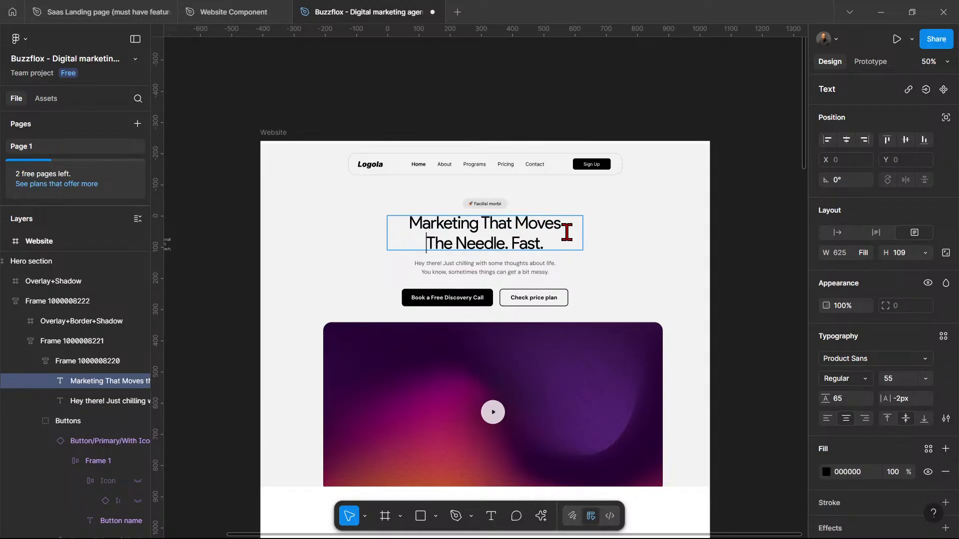
Step: Switch to the ChatGPT conversation and copy the hero subheadline that begins "At Buzzflox, we don't just deliver services"
key(alt+Tab)
drag(241, 274, 544, 292)
right_click(504, 292)
click(515, 300)
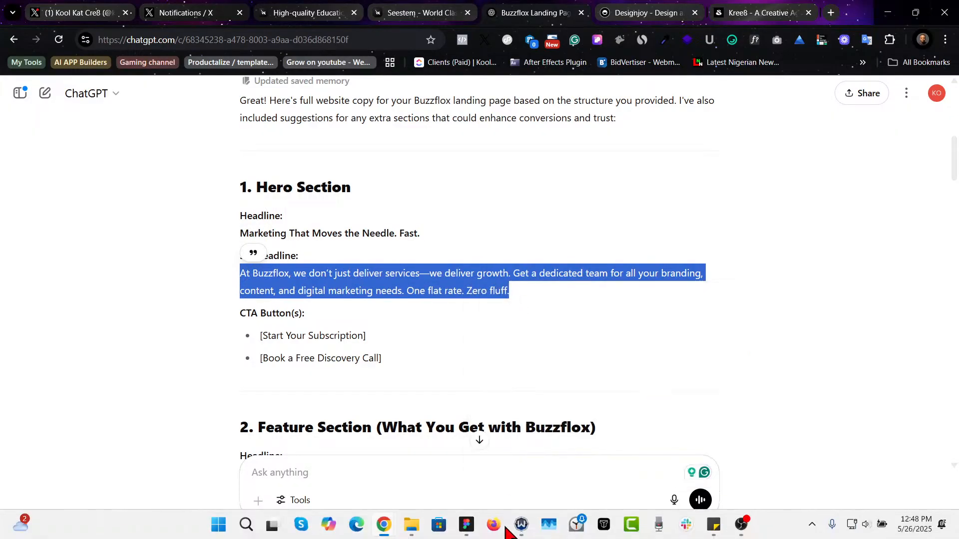
Step: Switch back to Figma and replace the placeholder paragraph under the hero headline with the copied subheadline
click(475, 469)
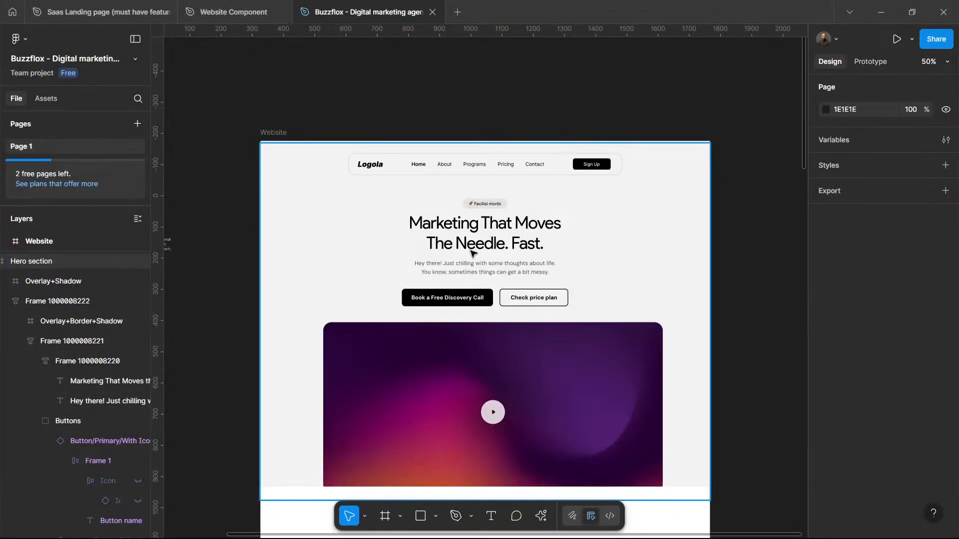
click(475, 277)
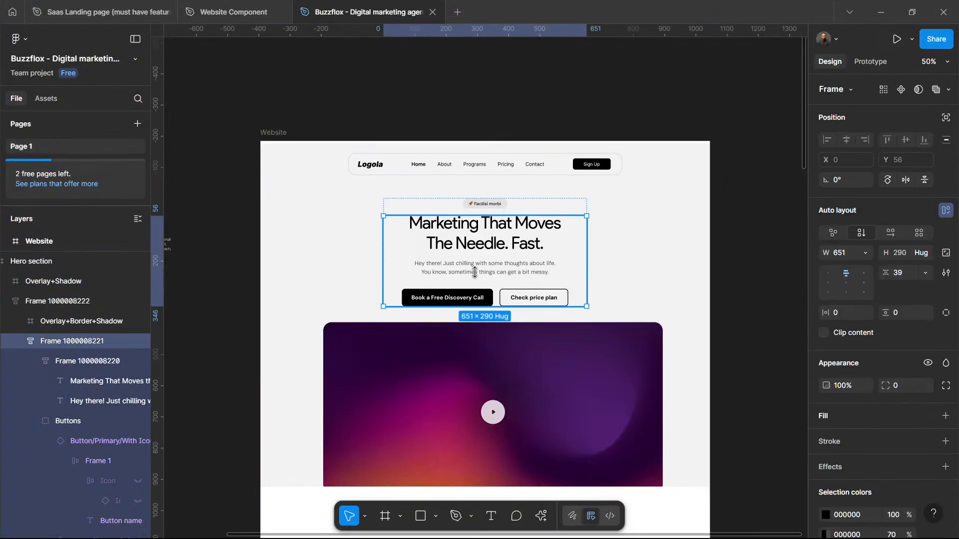
double_click(475, 275)
double_click(475, 274)
double_click(475, 274)
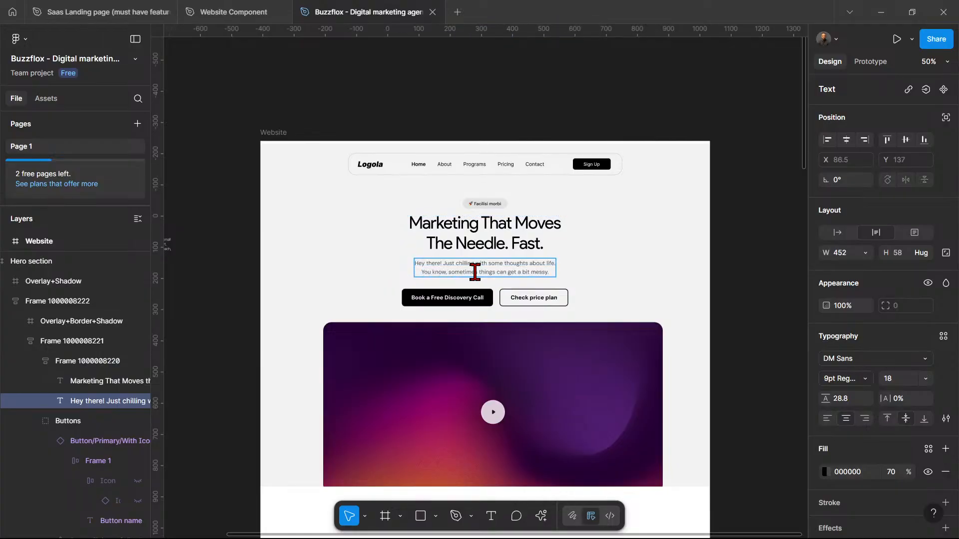
key(ctrl+a)
key(ctrl+v)
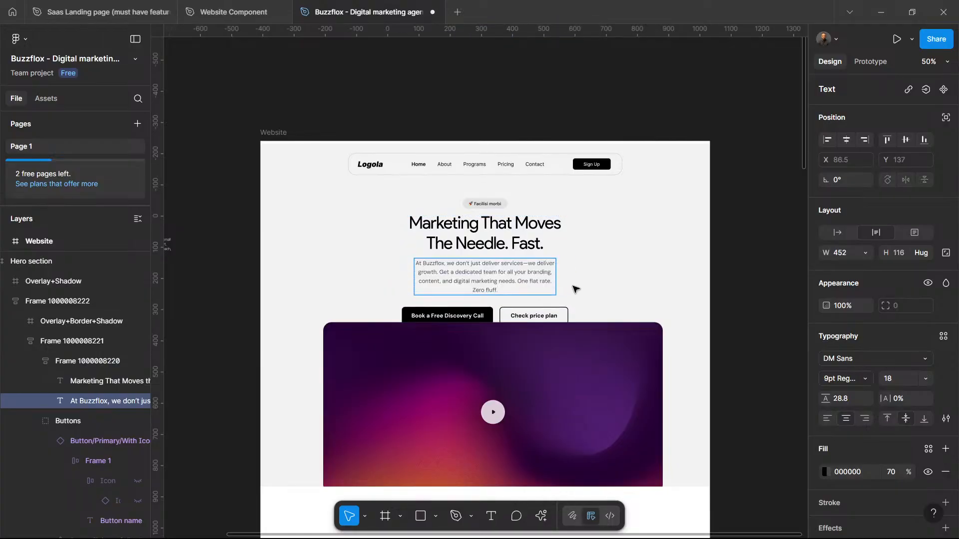
Step: Widen the hero subheadline text box to about 603 px so its text wraps onto three lines
key(Escape)
drag(566, 272, 583, 273)
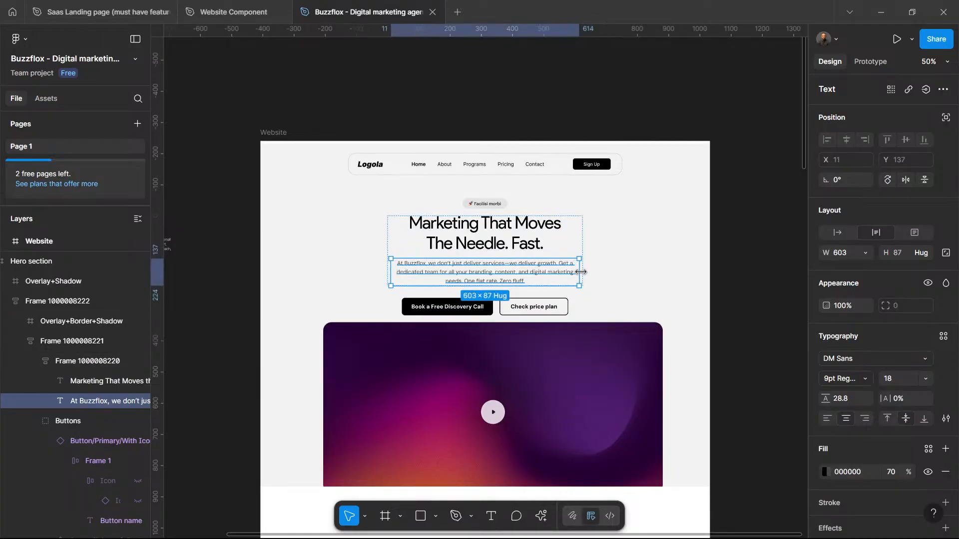
click(610, 271)
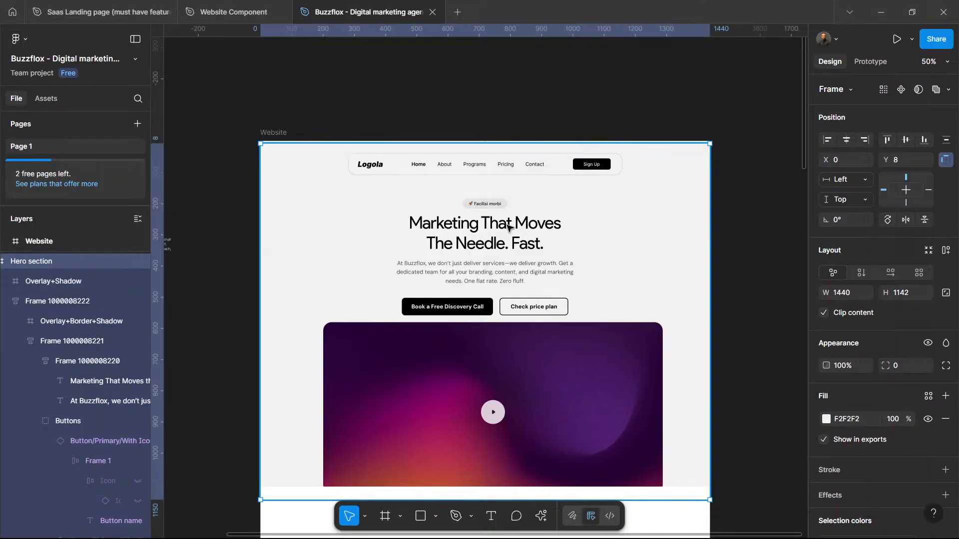
Step: Reduce the vertical gap between the hero subheadline and the CTA buttons
click(500, 305)
click(500, 306)
drag(498, 285, 485, 294)
click(707, 278)
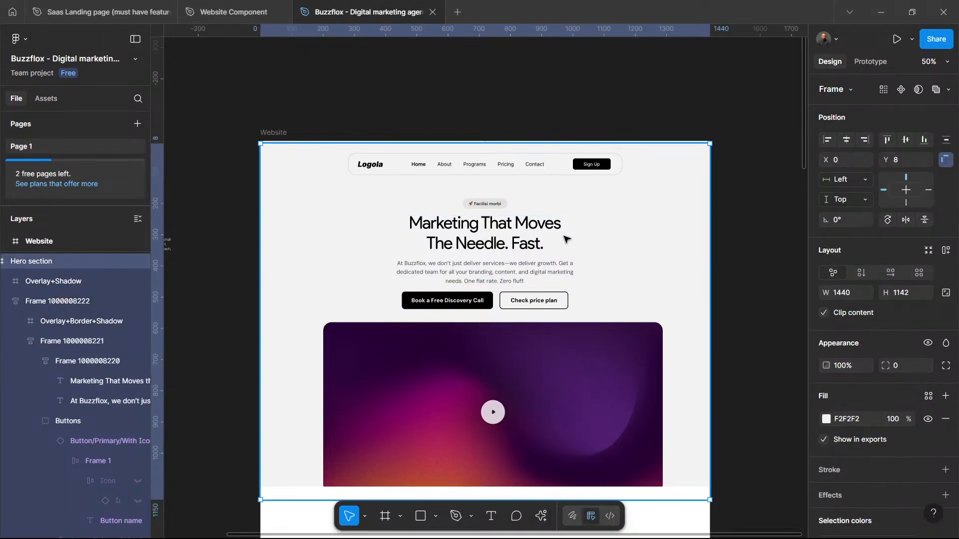
Step: Replace the words "Facilisi morbi" in the badge above the hero headline with "Grow fast", keeping the rocket emoji
double_click(496, 205)
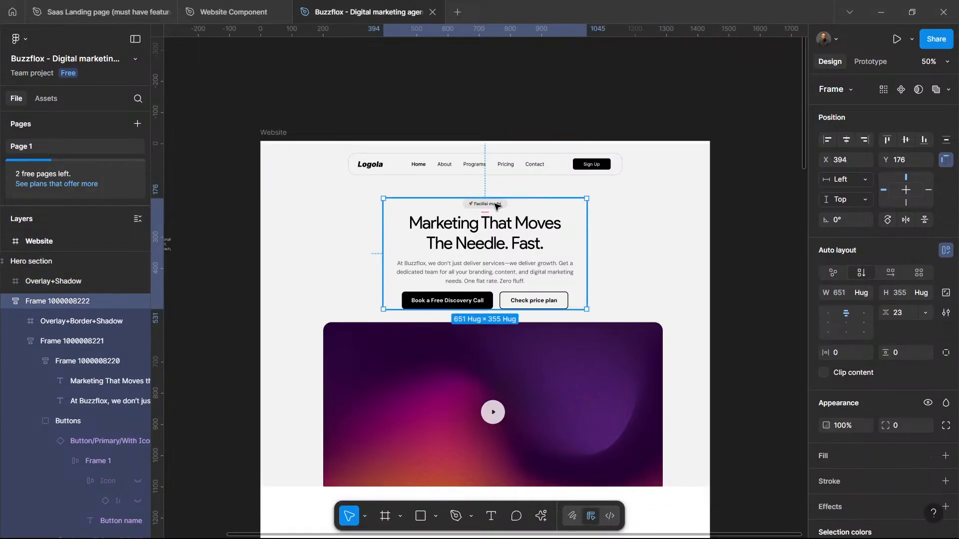
key(shift+0)
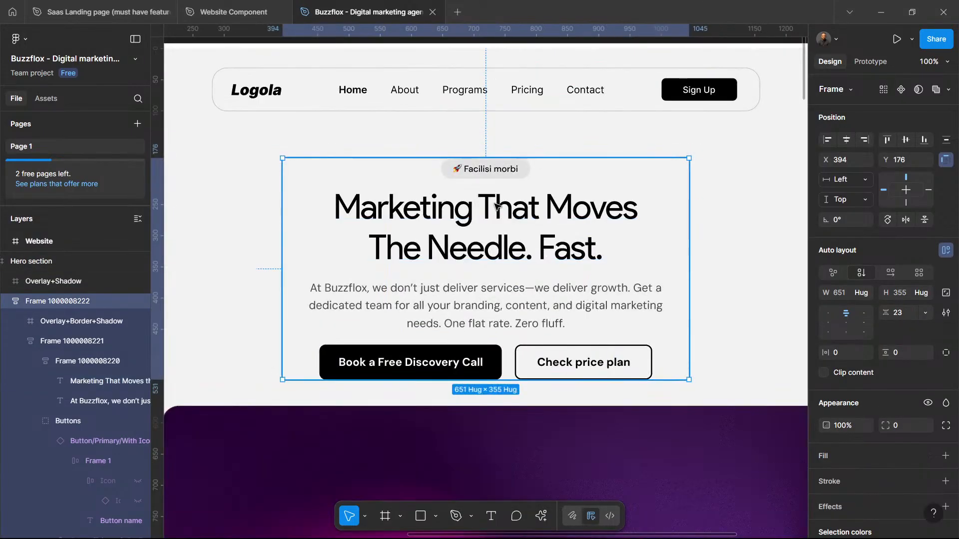
click(497, 174)
double_click(497, 174)
double_click(497, 169)
drag(496, 169, 463, 169)
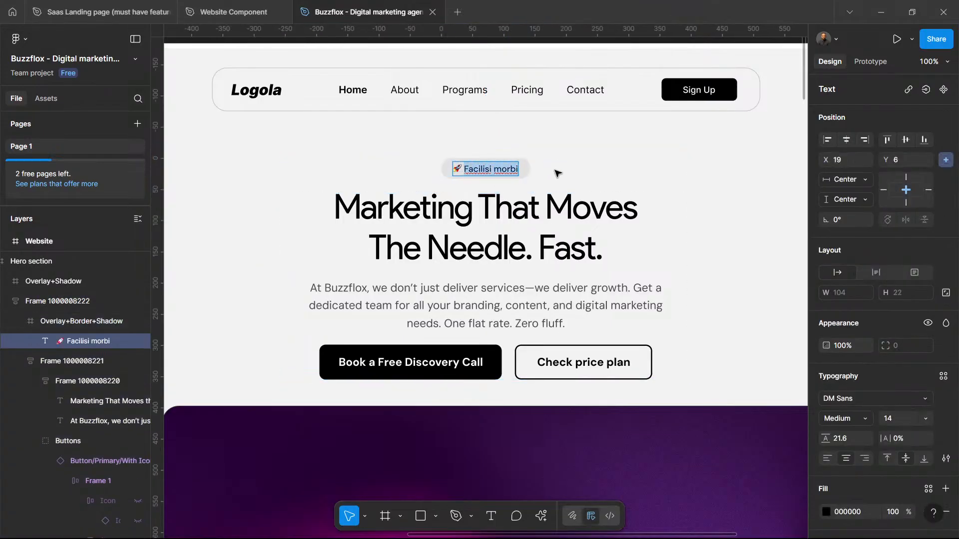
text(Grow)
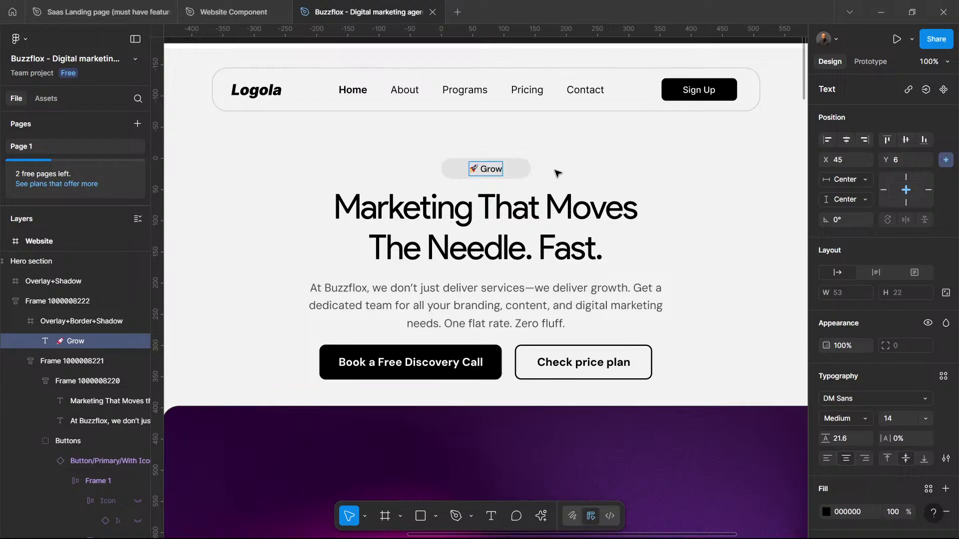
text( fast)
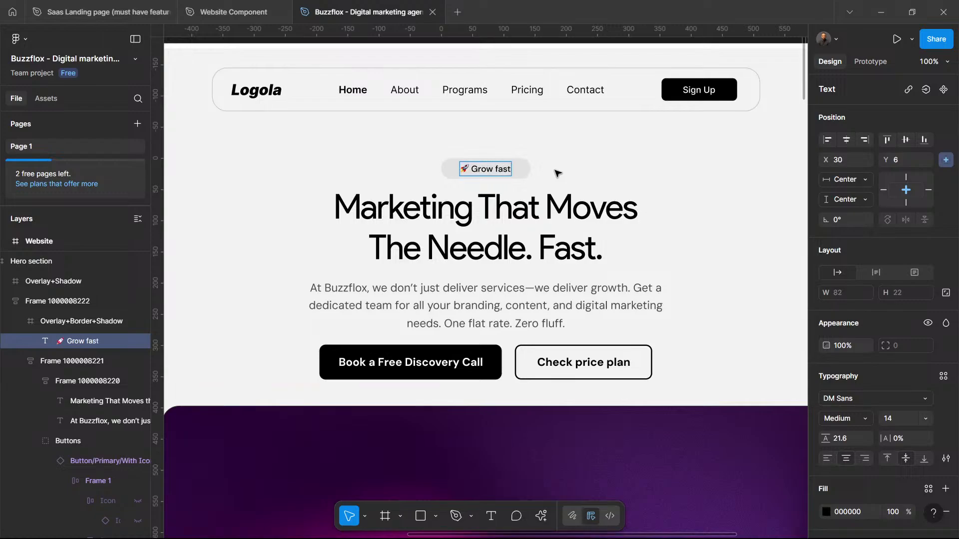
key(Escape)
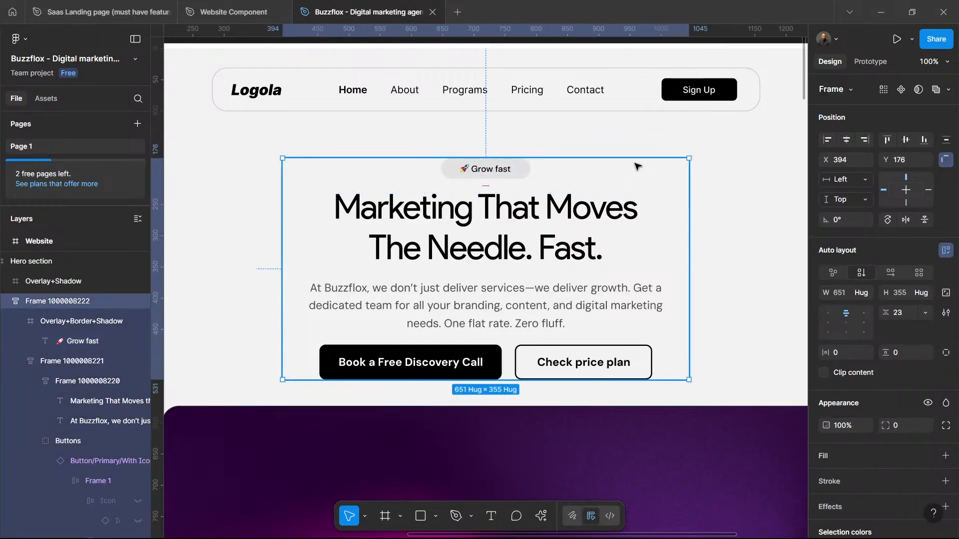
key(minus)
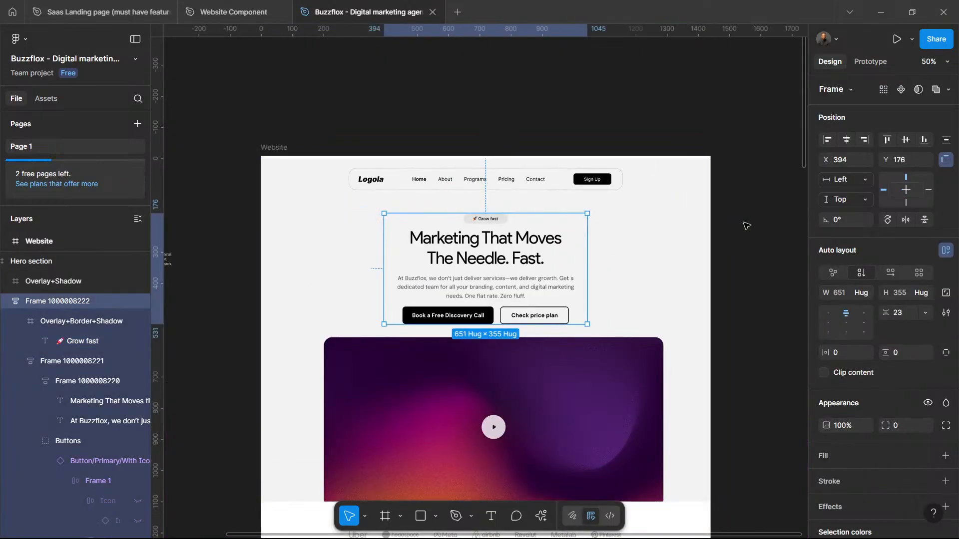
click(712, 238)
Step: Delete the Trusted company logo section located below the hero's video card
scroll(539, 260, down, 5)
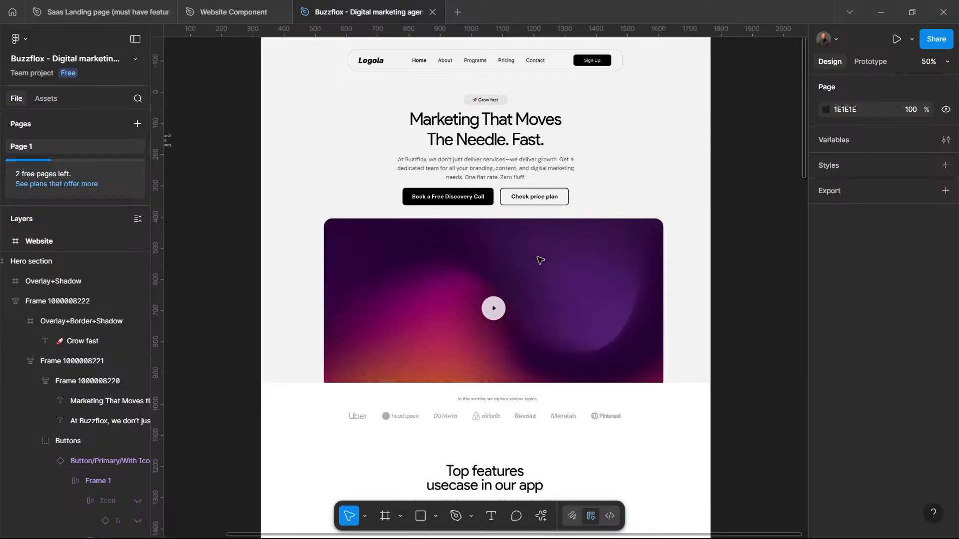
scroll(555, 265, down, 1)
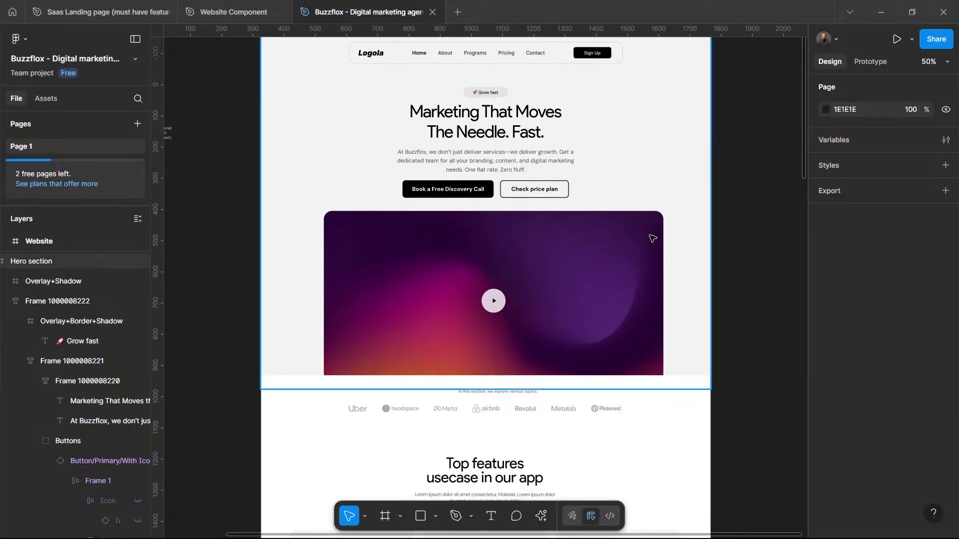
click(505, 115)
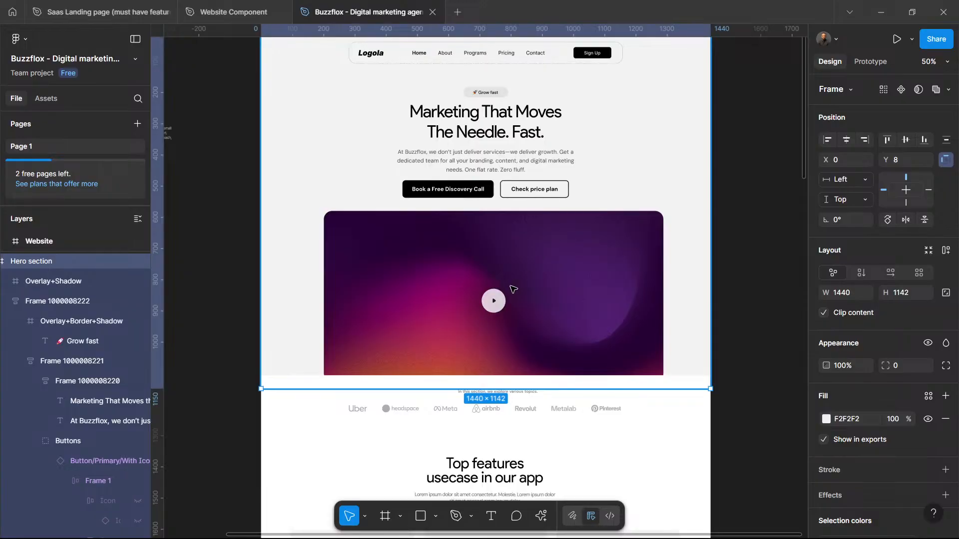
scroll(514, 309, up, 1)
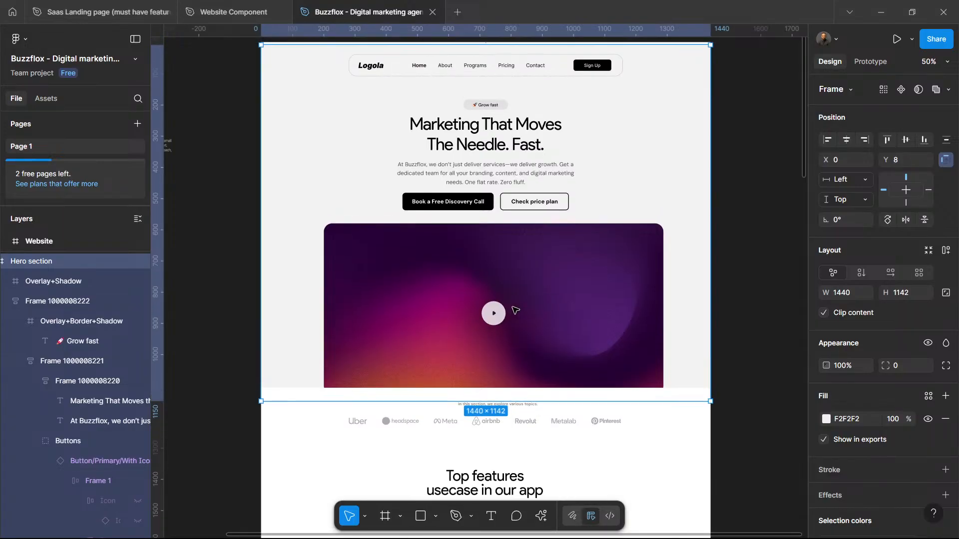
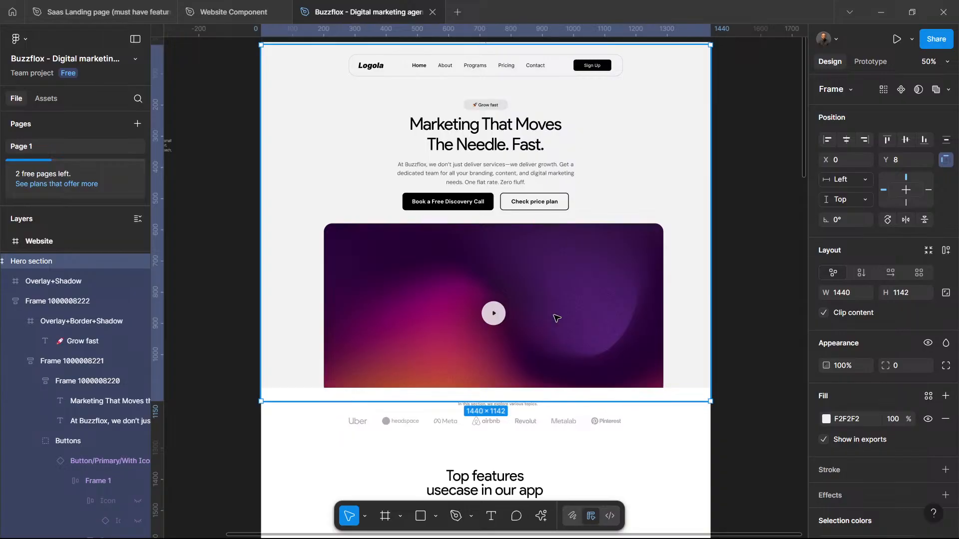
scroll(522, 272, down, 3)
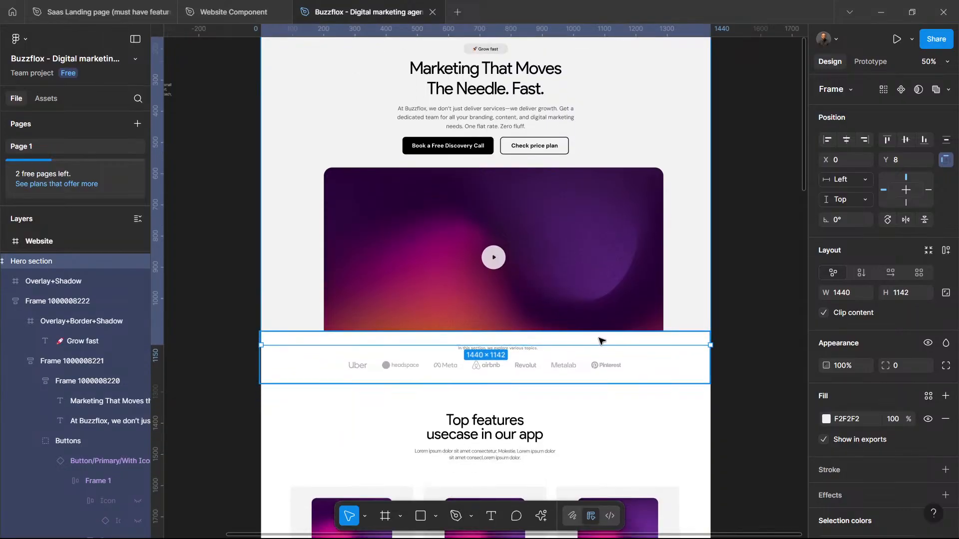
click(601, 342)
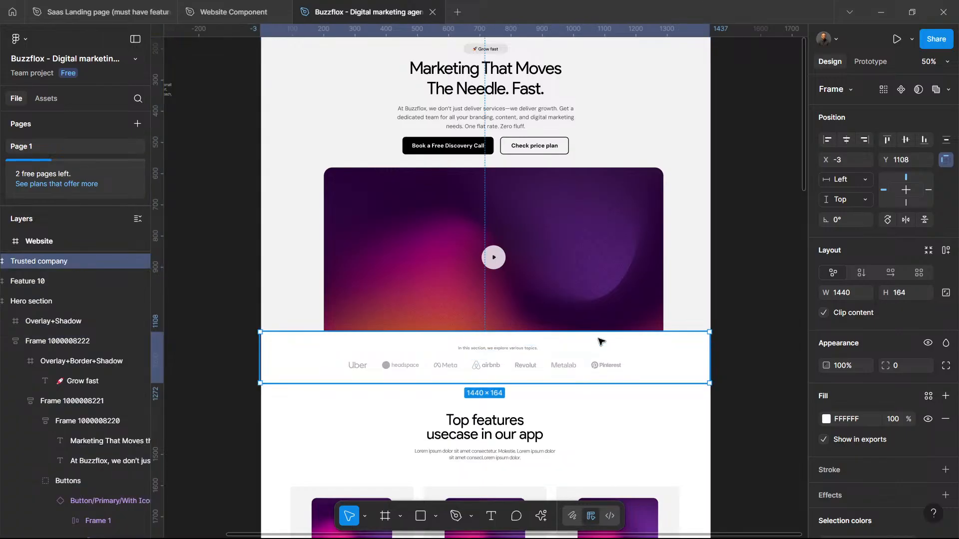
key(shift+0)
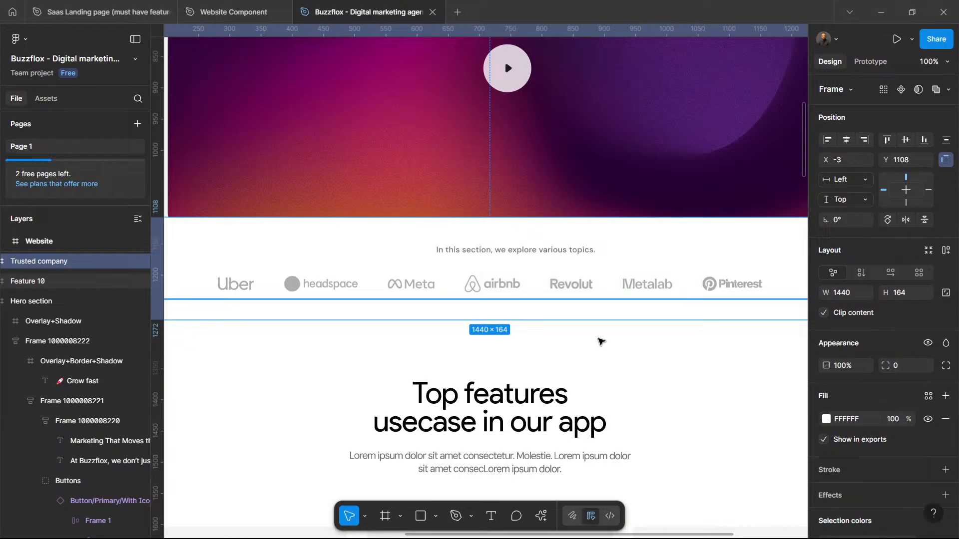
key(Delete)
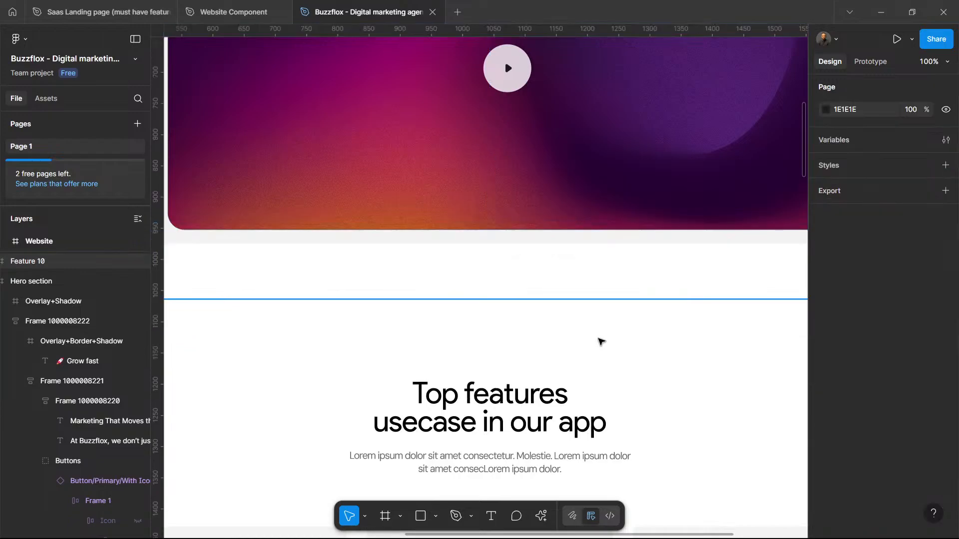
Step: Move the Feature 10 section up over the lower edge of the hero section, to about Y 1092
key(minus)
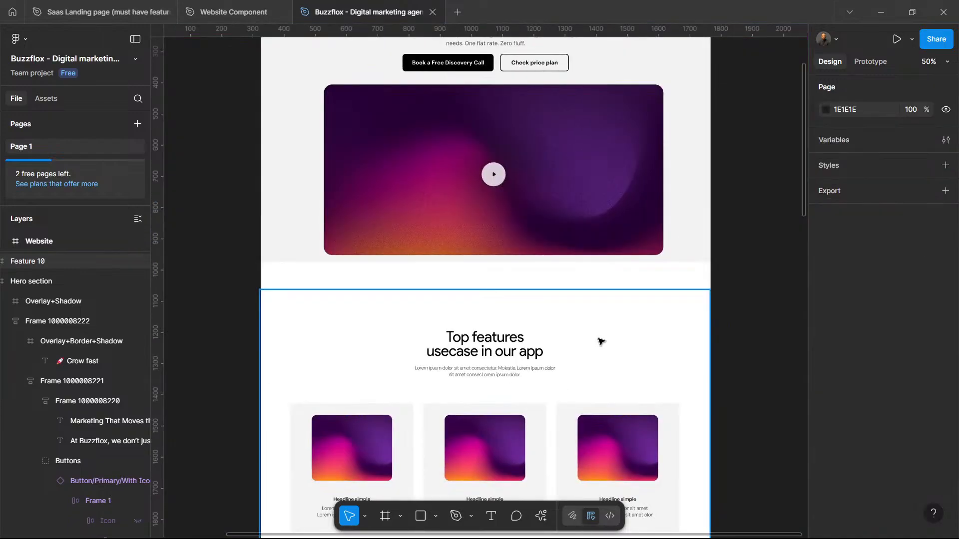
drag(608, 367, 607, 328)
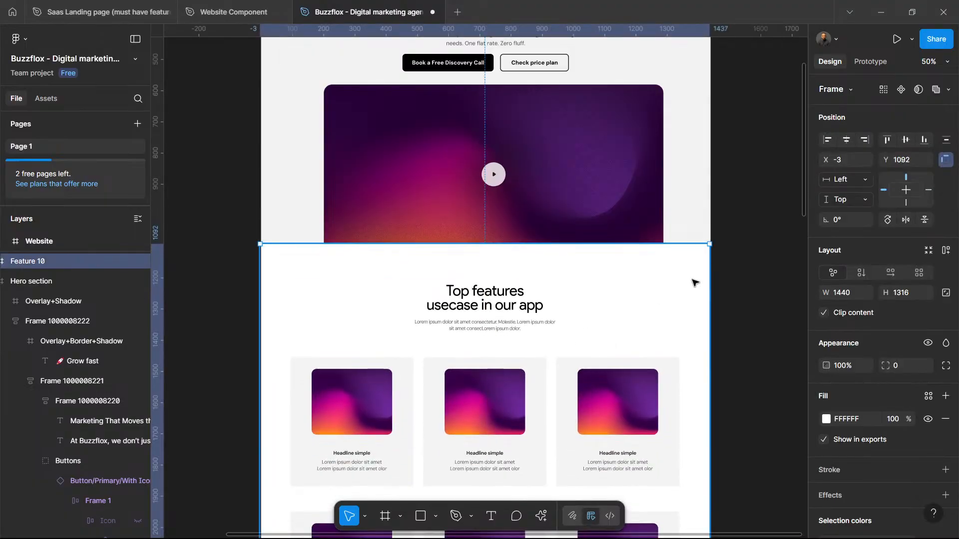
scroll(714, 291, down, 3)
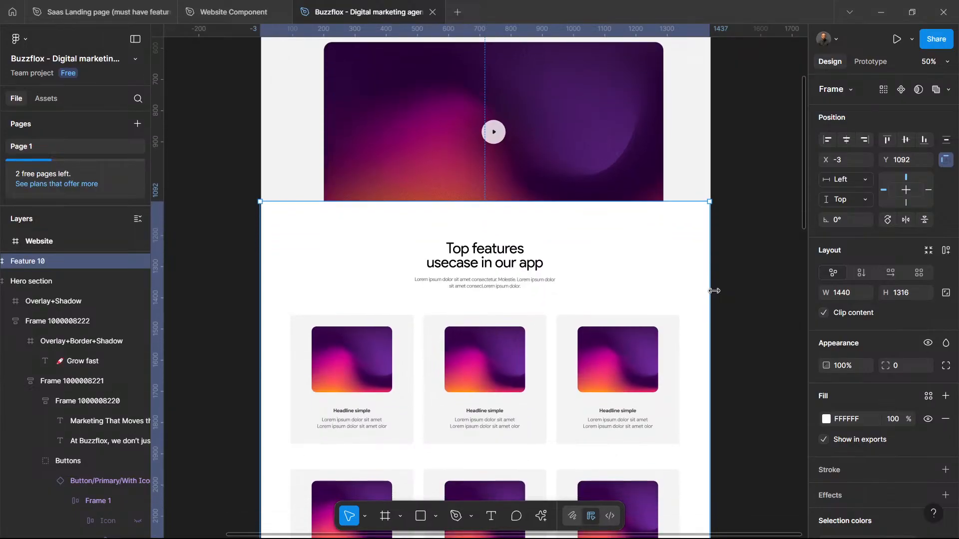
Step: Switch to the ChatGPT conversation and copy "Every Marketing Need Covered." from the feature section's headline
click(881, 11)
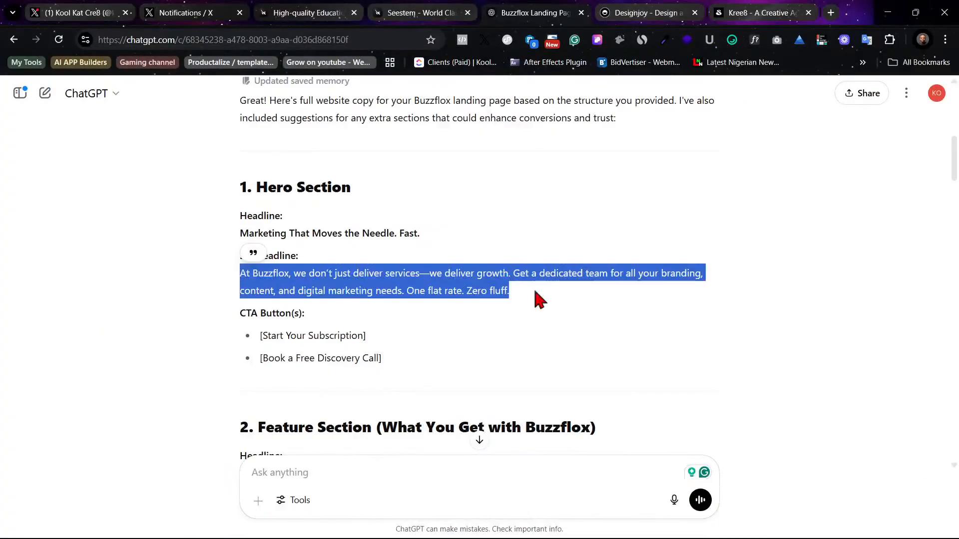
scroll(462, 358, down, 3)
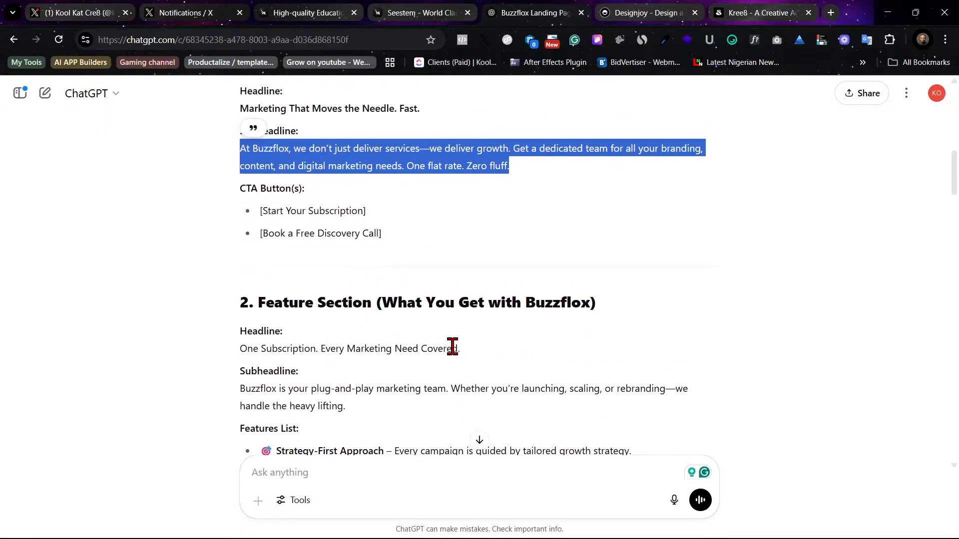
scroll(377, 285, down, 1)
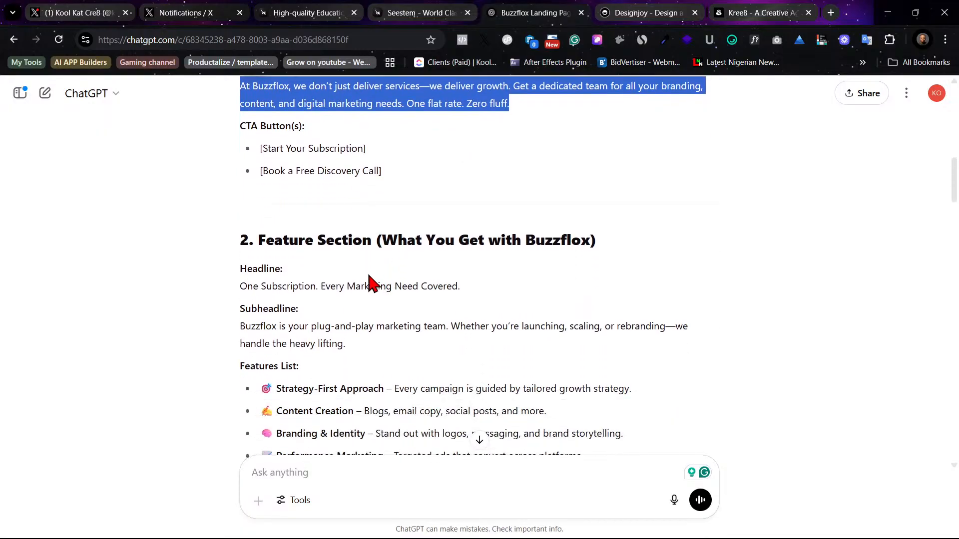
scroll(372, 285, down, 2)
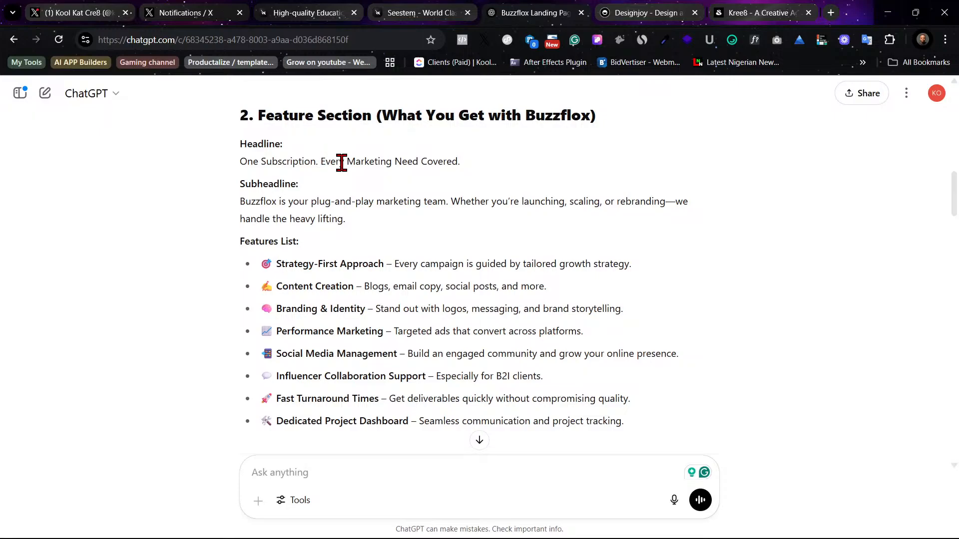
drag(321, 161, 467, 165)
right_click(442, 160)
click(505, 177)
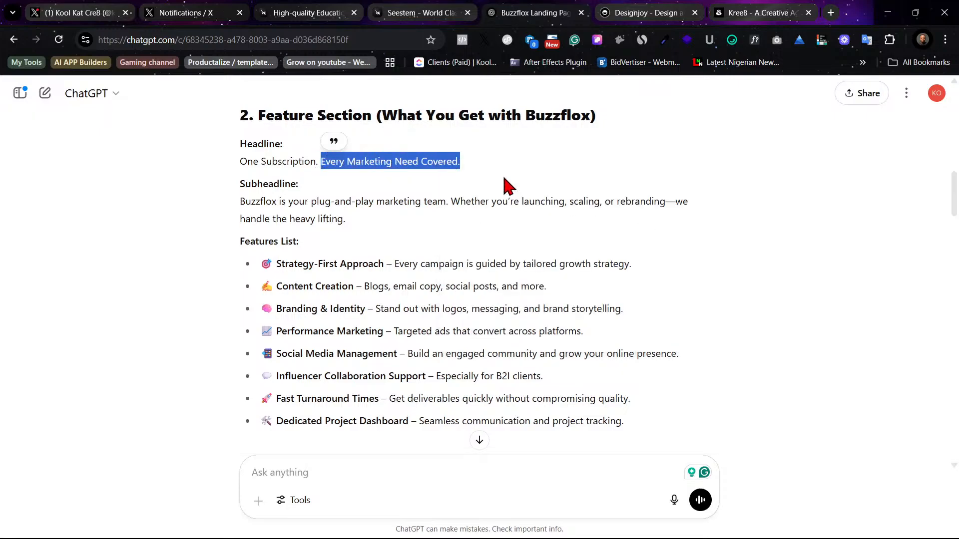
click(425, 13)
click(493, 8)
Step: Switch back to Figma and replace the heading "Top features usecase in our app" with "Every Marketing Need Covered."
click(475, 524)
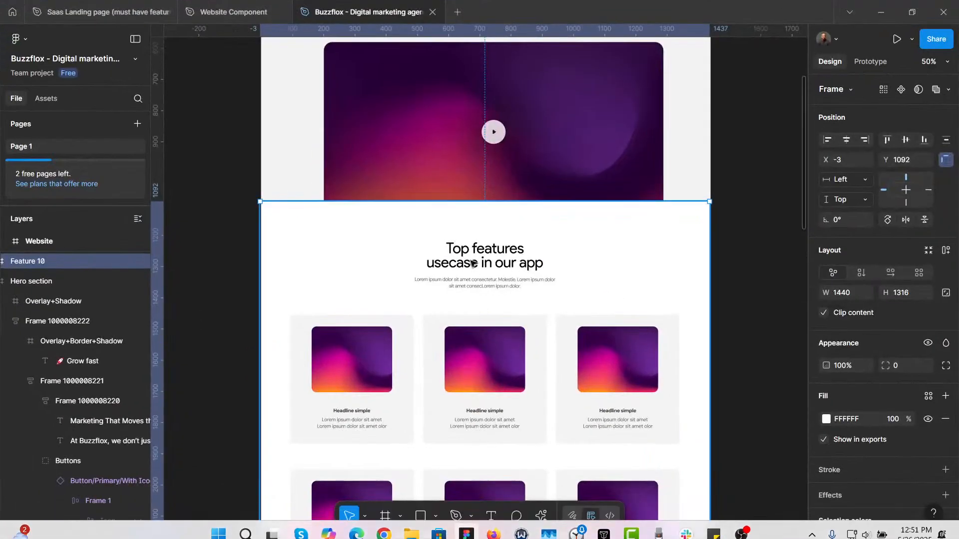
click(477, 262)
click(478, 260)
double_click(478, 259)
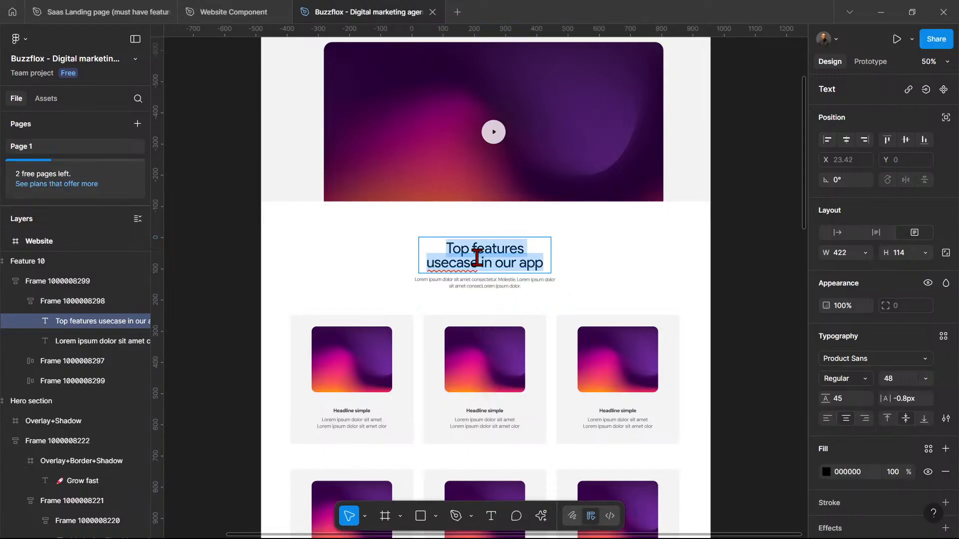
key(ctrl+v)
key(Escape)
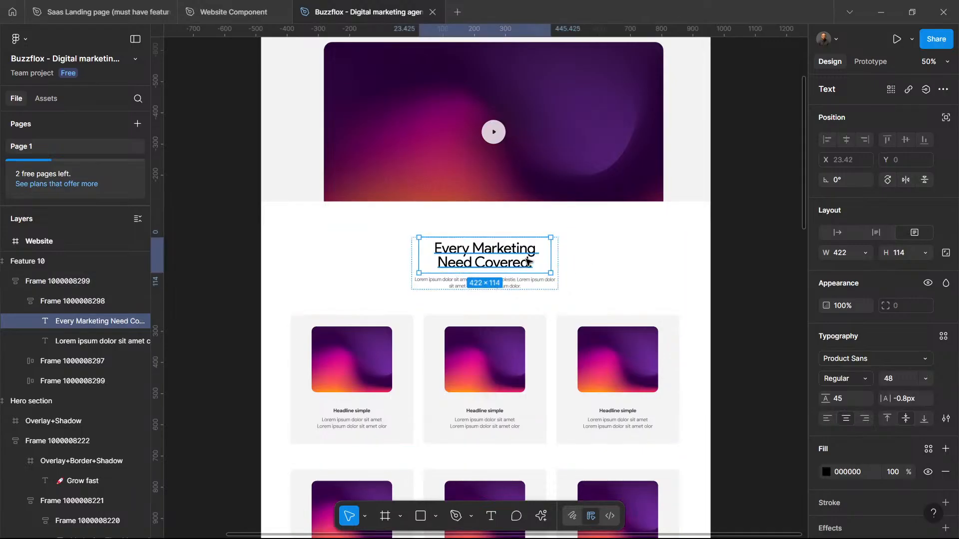
Step: Set the line height of the "Every Marketing Need Covered." heading to 50
click(702, 277)
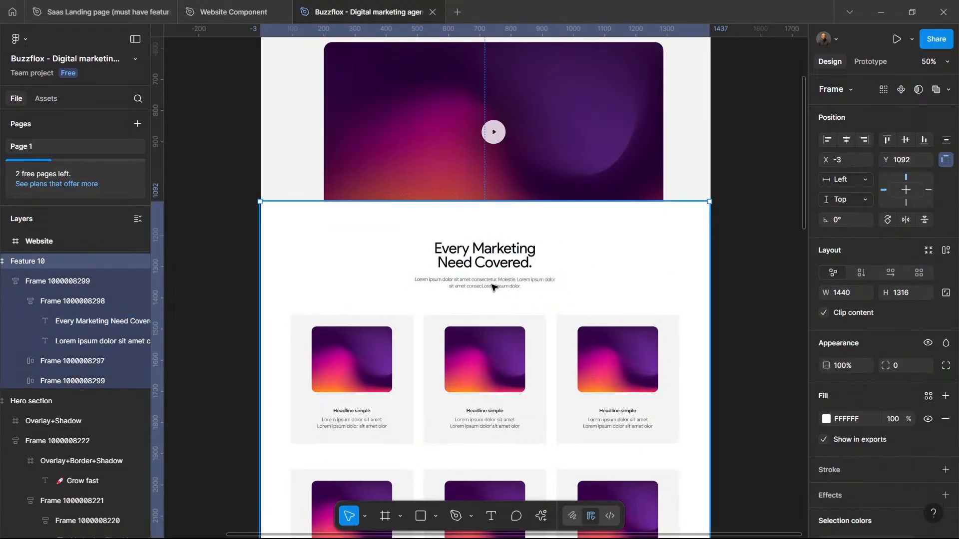
click(505, 253)
click(846, 405)
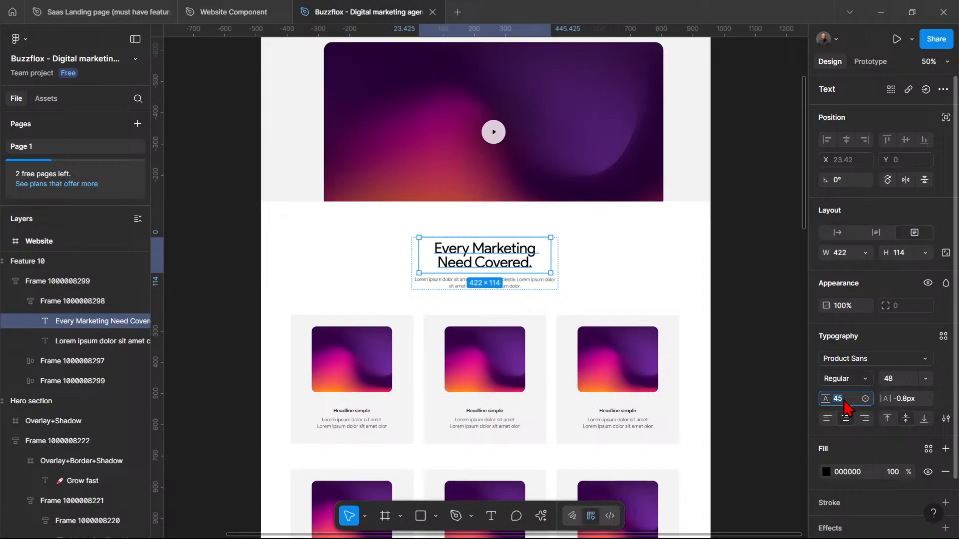
key(Return)
click(844, 402)
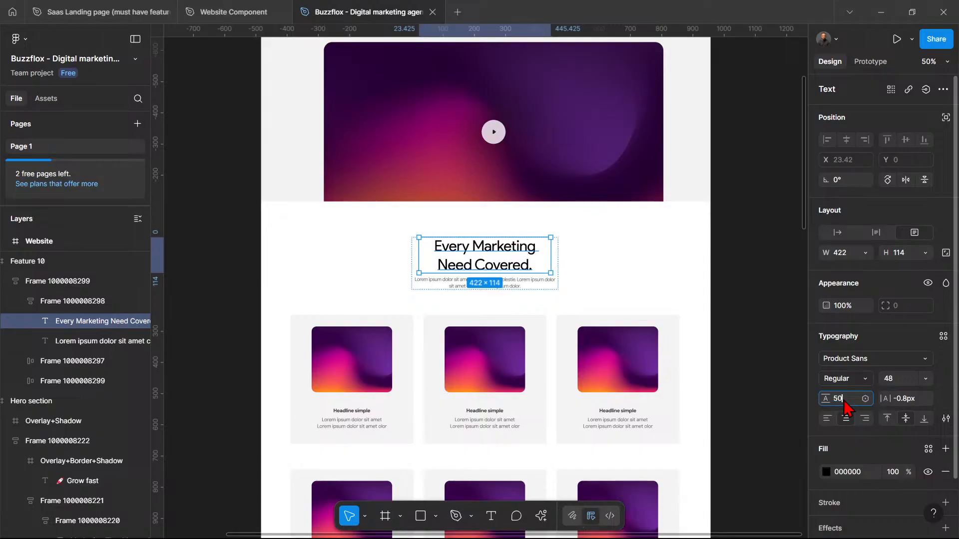
key(Return)
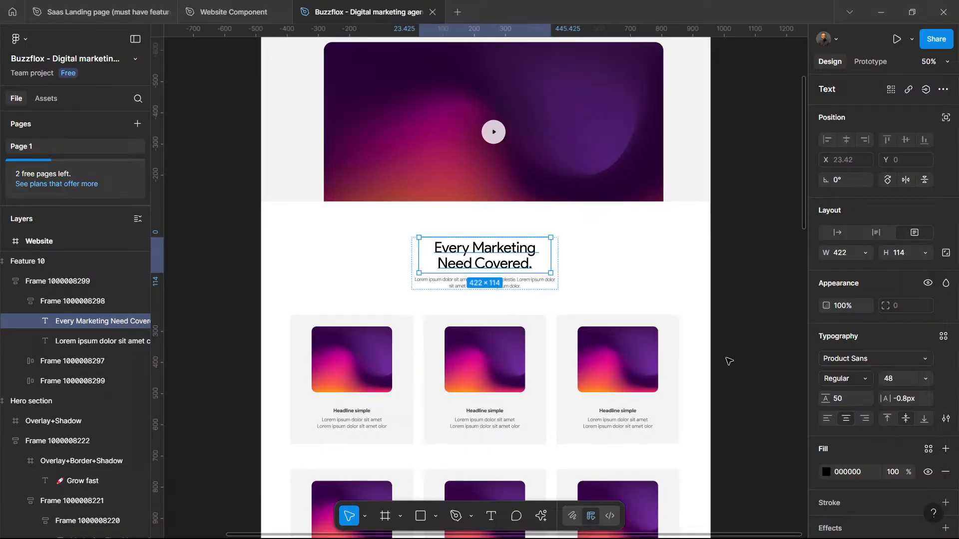
click(741, 288)
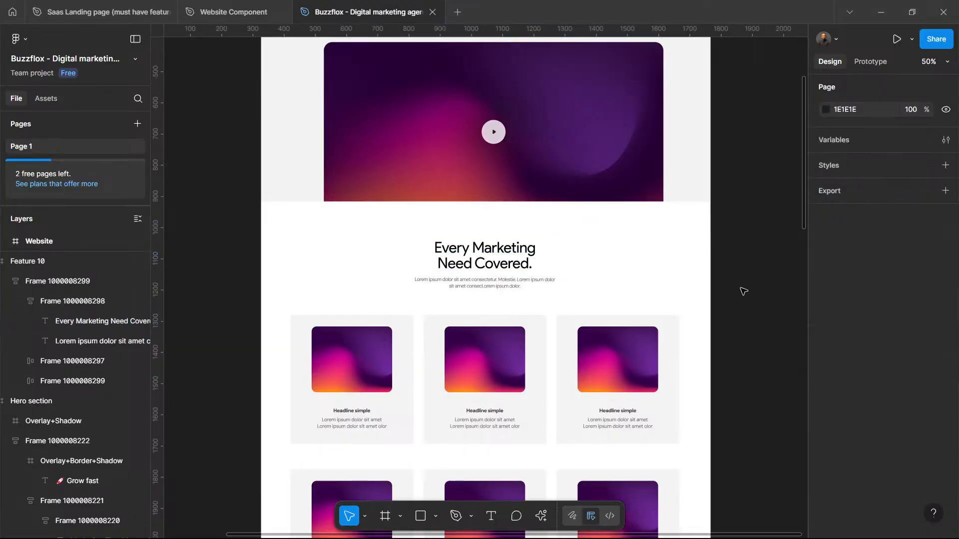
Step: Replace the "Logola" logo text in the hero's navigation bar with "BuzzFlox"
scroll(473, 284, up, 1)
scroll(473, 284, up, 9)
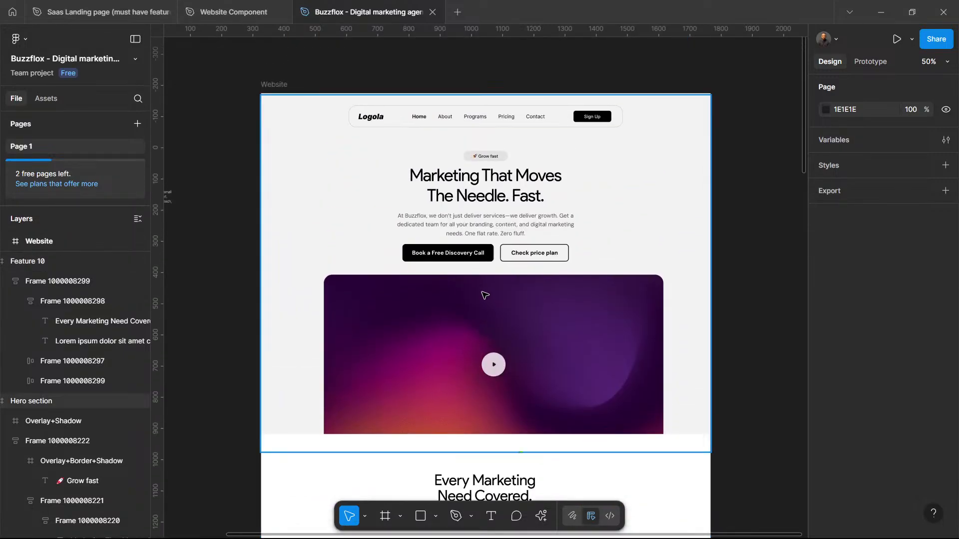
scroll(507, 251, down, 2)
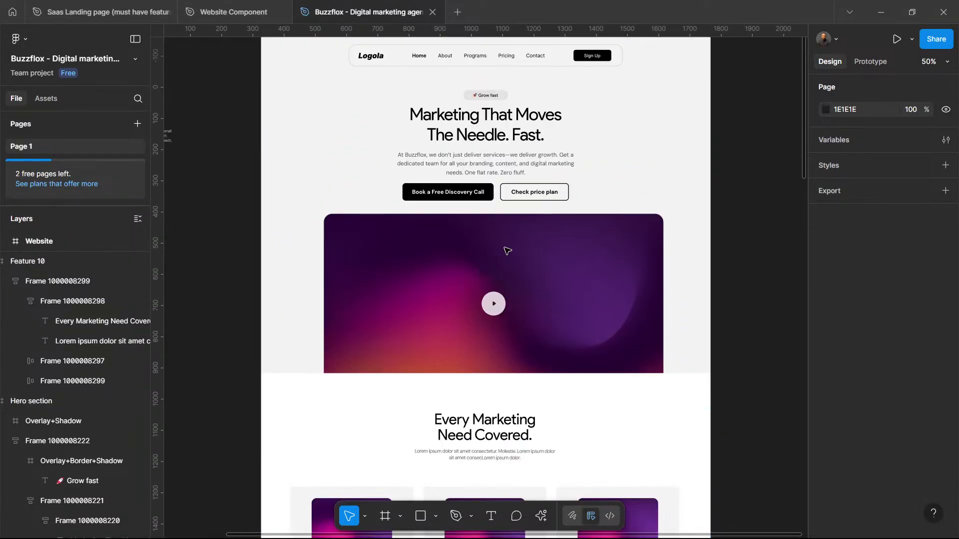
scroll(507, 253, up, 1)
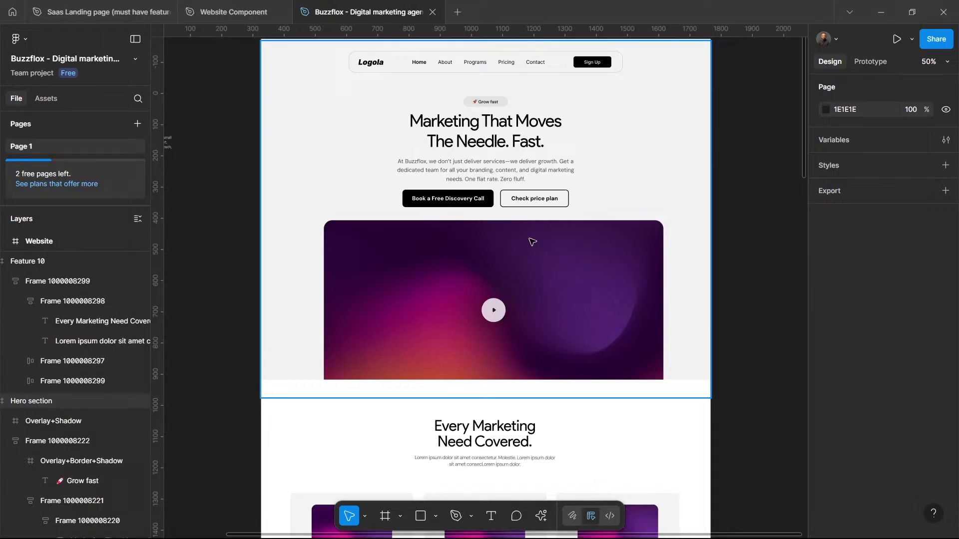
double_click(374, 65)
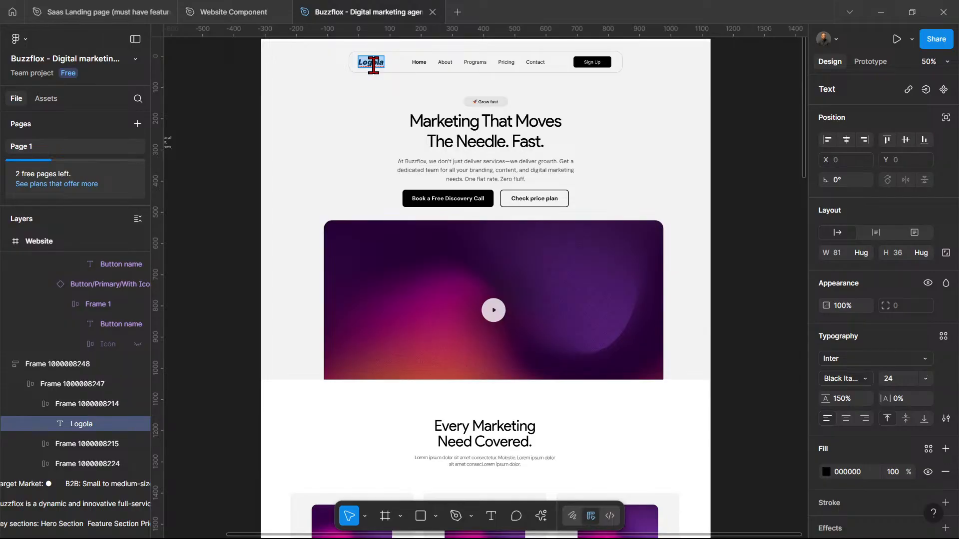
text(Buzz)
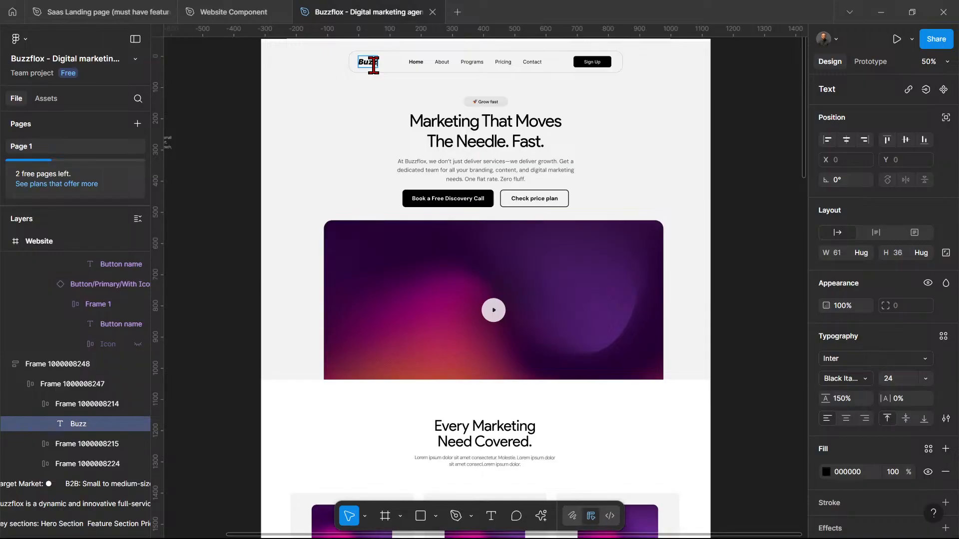
text(Flo)
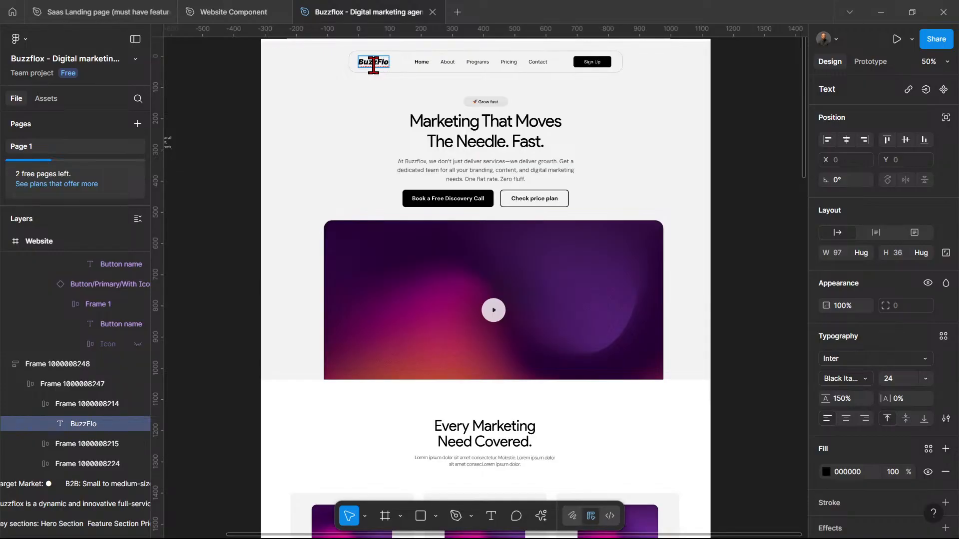
text(x)
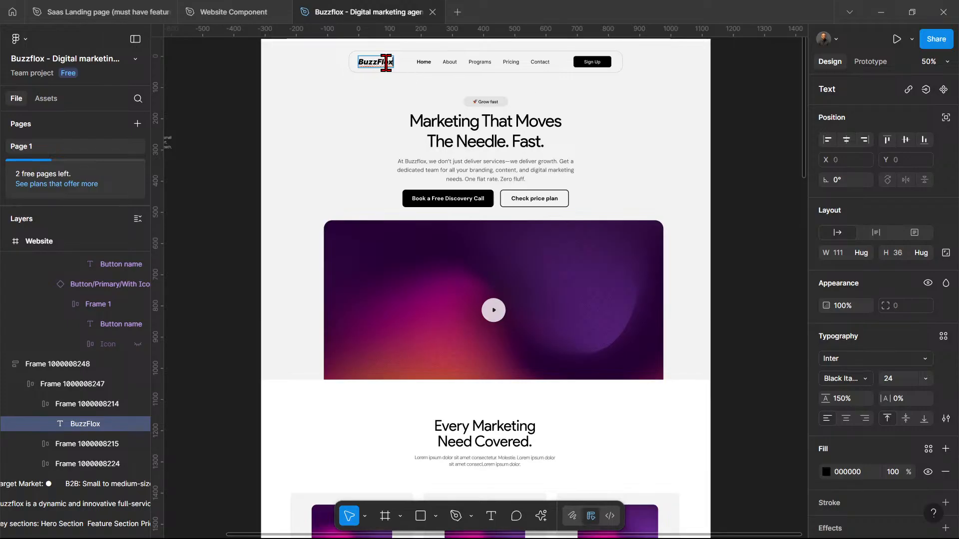
key(Escape)
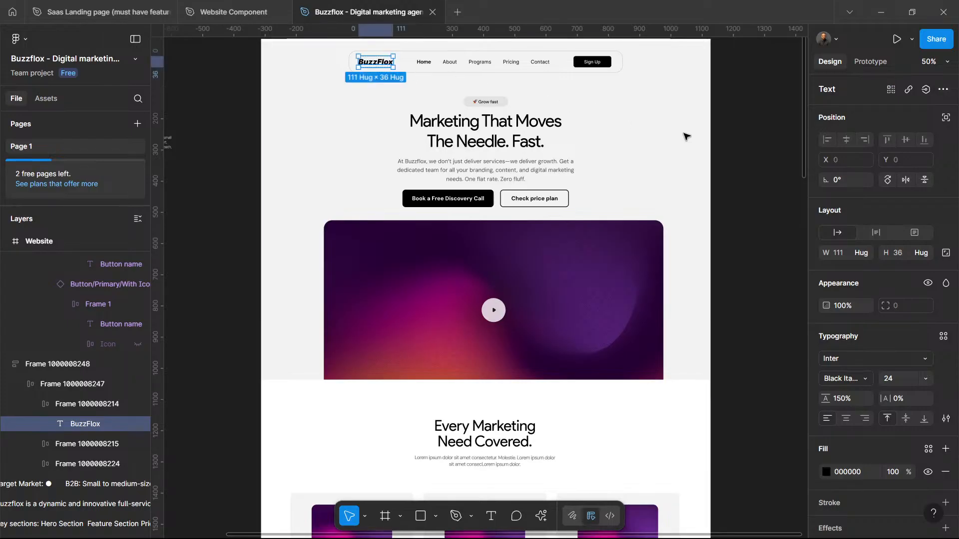
Step: Change the "About" link in the navigation bar to "Services"
click(424, 66)
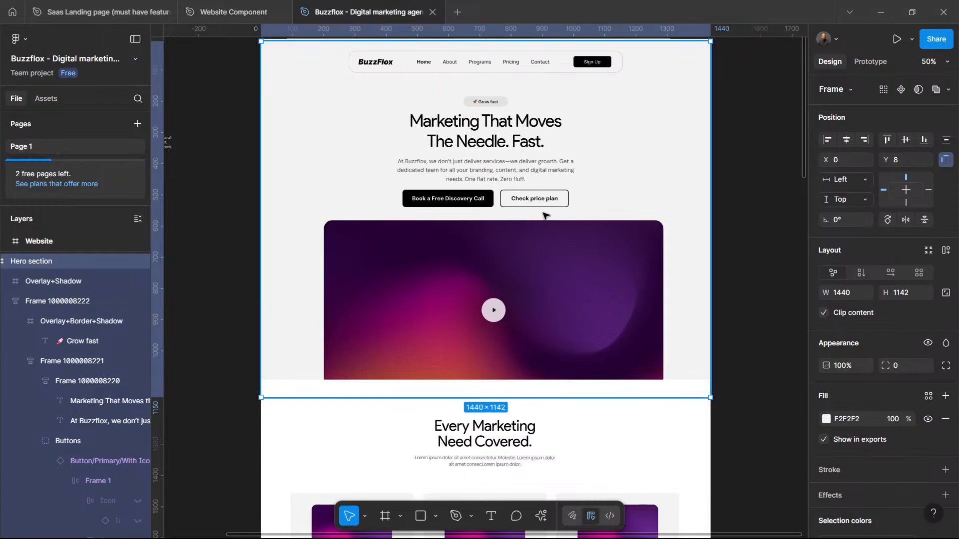
ctrl+click(452, 62)
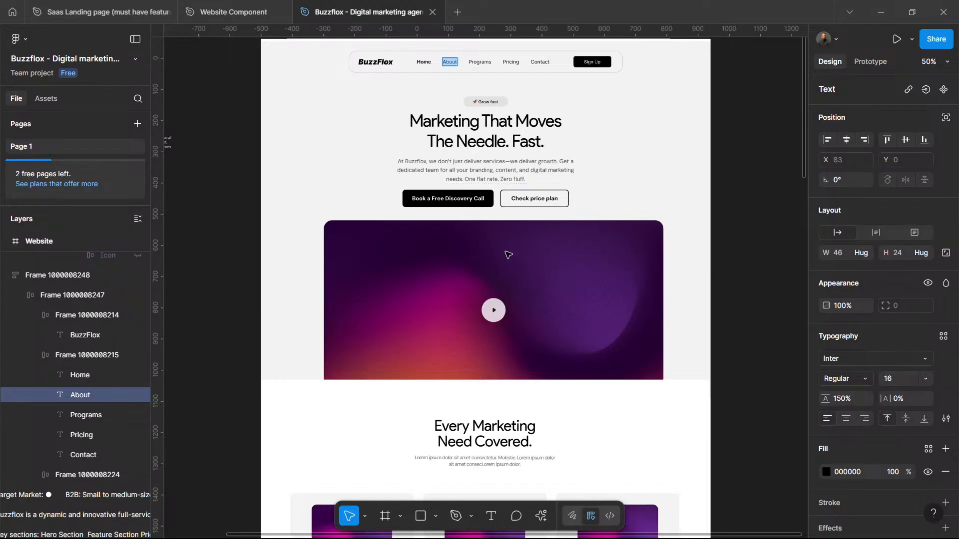
double_click(452, 61)
text(Ser)
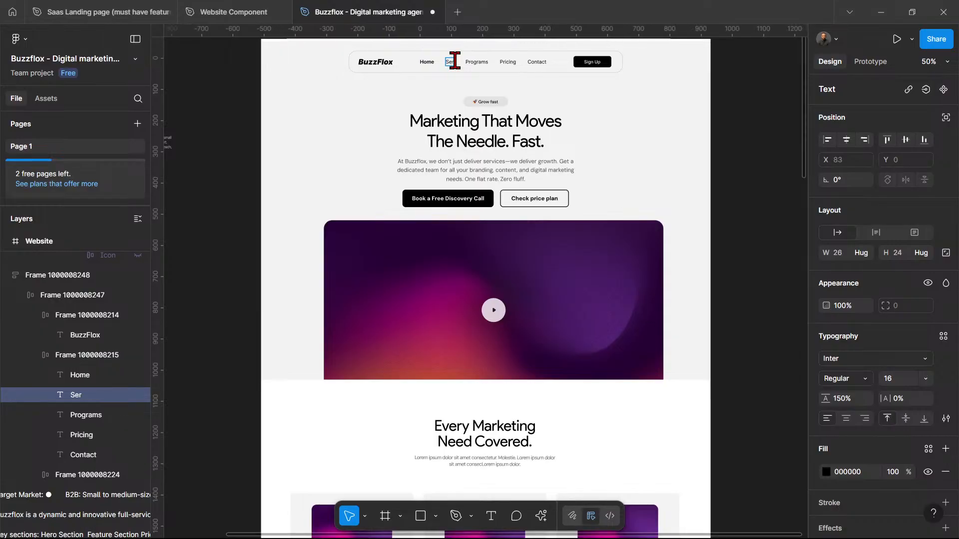
text(vices)
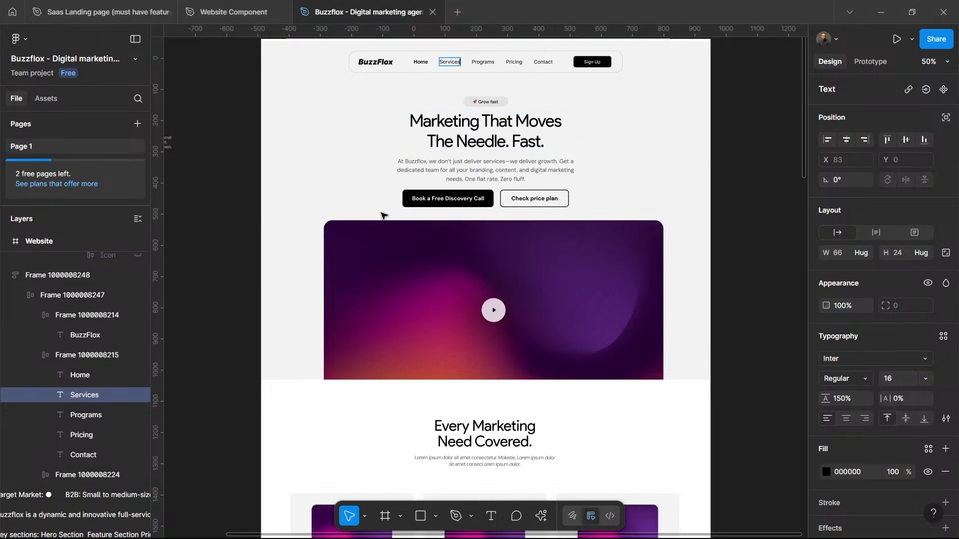
click(450, 281)
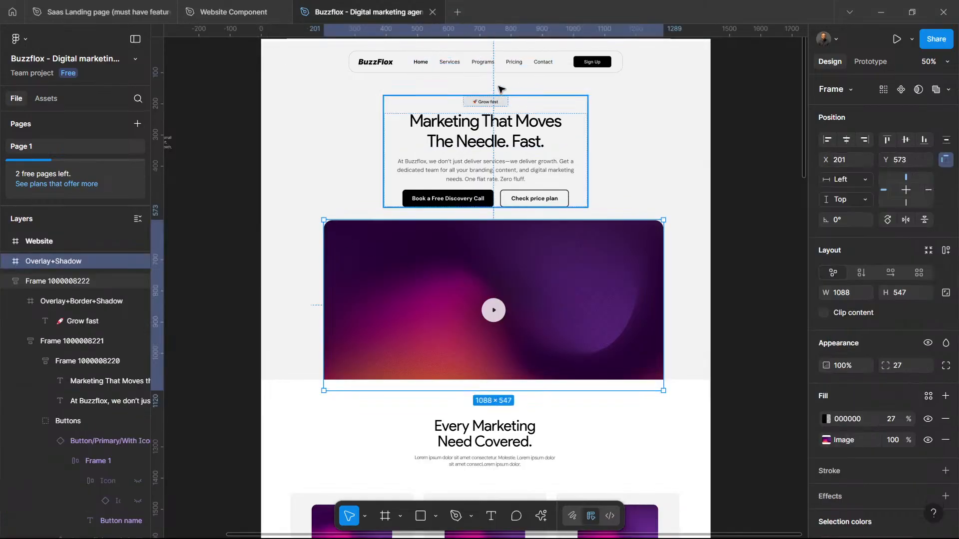
Step: Switch to the ChatGPT conversation and copy "Strategy-First Approach" from the features list
scroll(608, 292, down, 1)
scroll(607, 292, down, 5)
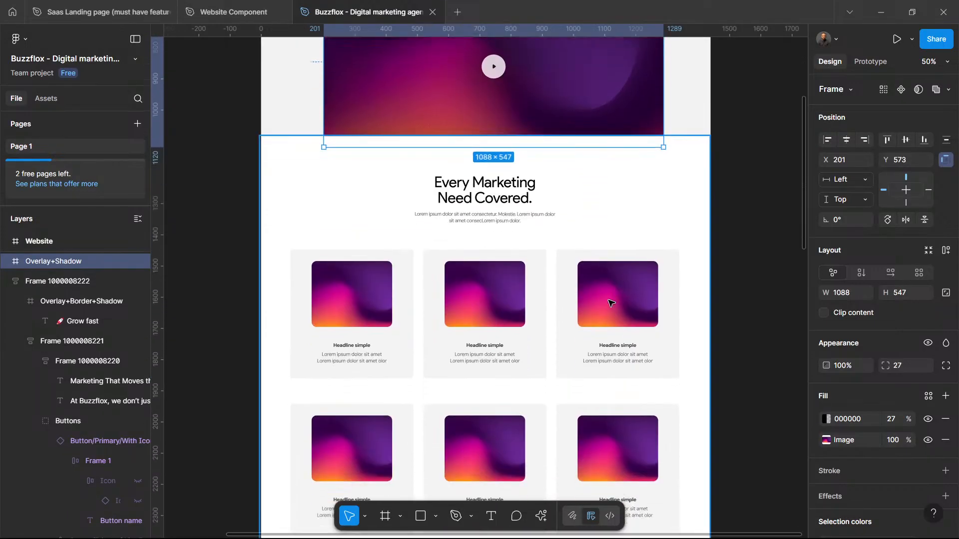
click(881, 11)
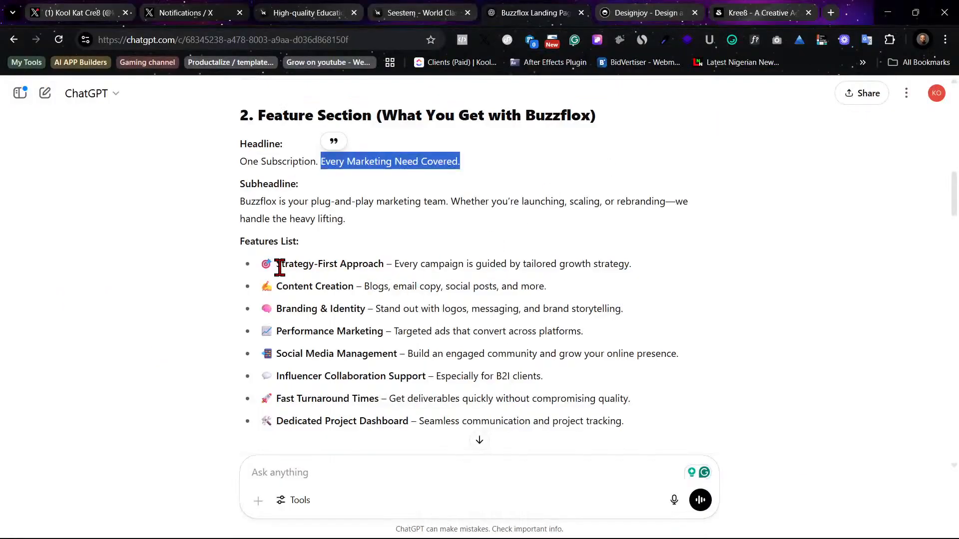
drag(276, 264, 379, 263)
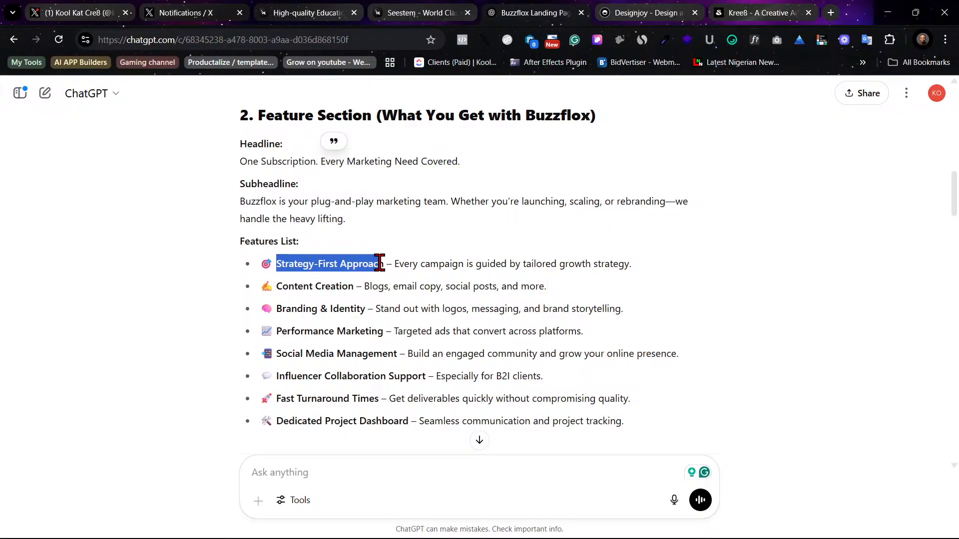
right_click(375, 268)
click(413, 281)
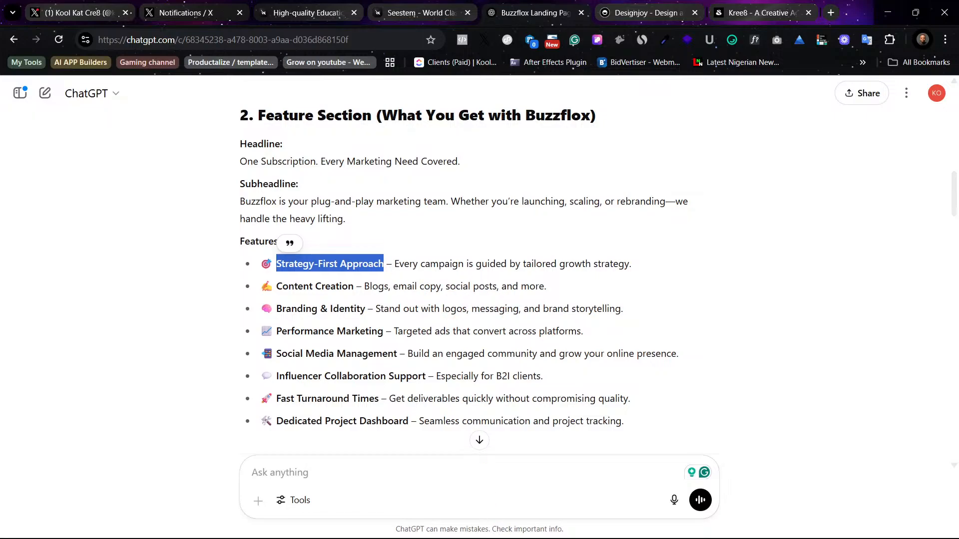
Step: Switch to the Buzzflox design in Figma and replace the first feature card's headline with "Strategy-First Approach"
mouse_move(466, 524)
click(466, 475)
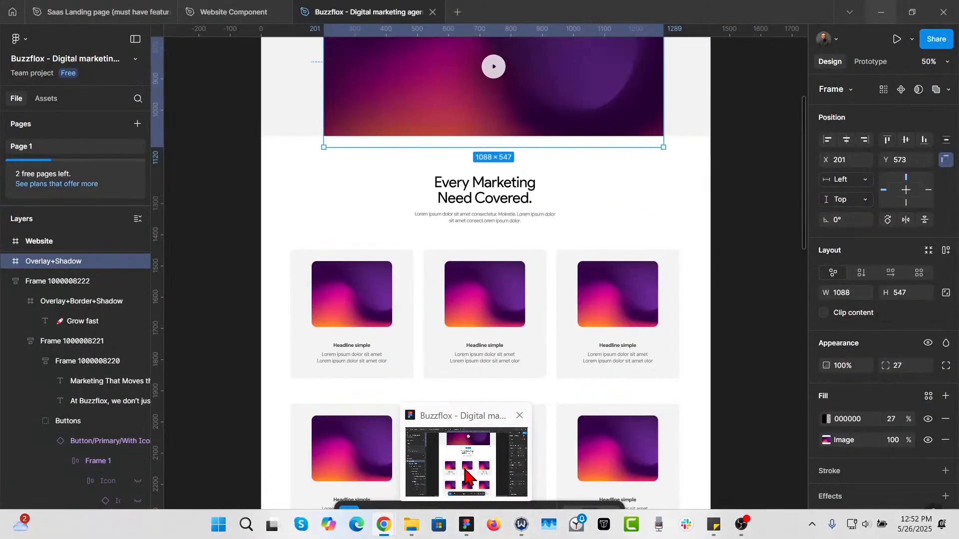
click(351, 352)
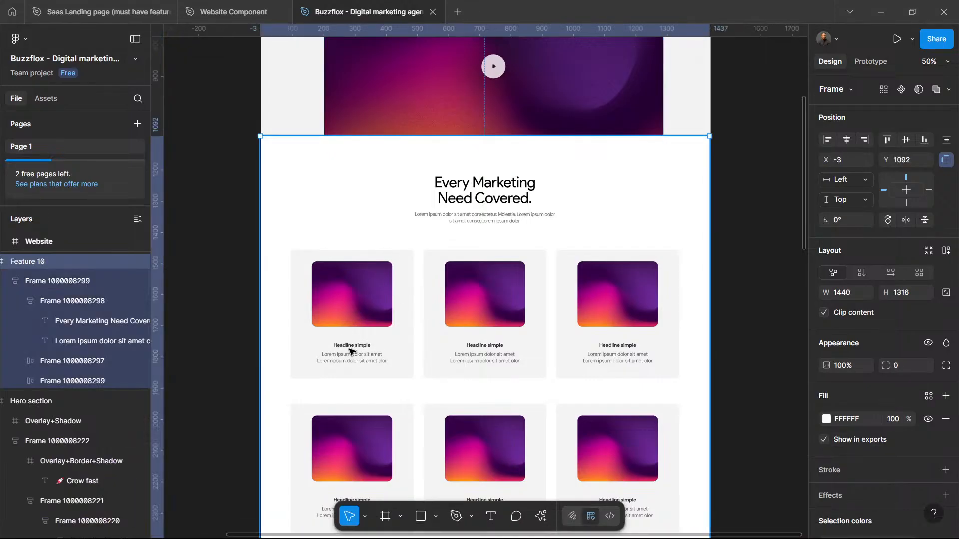
scroll(351, 352, up, 5)
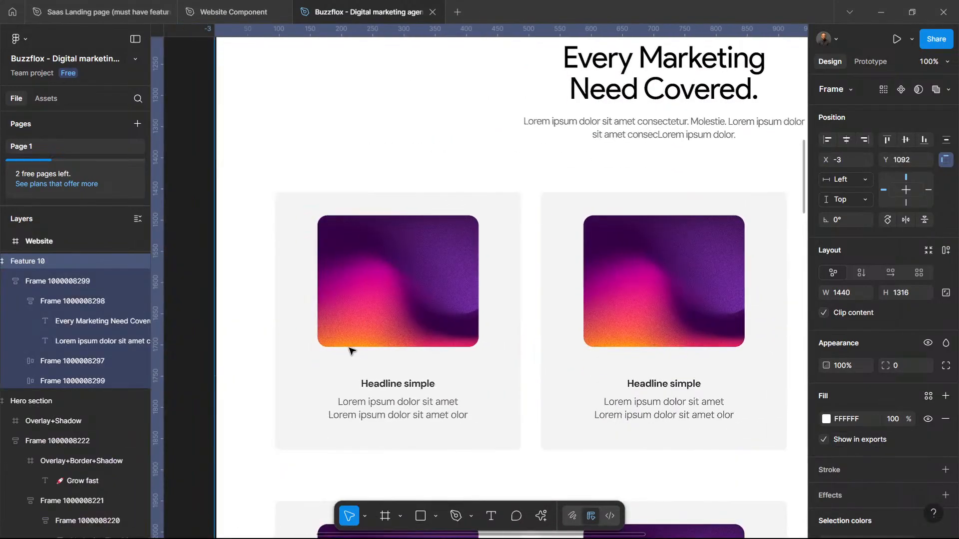
scroll(351, 352, right, 3)
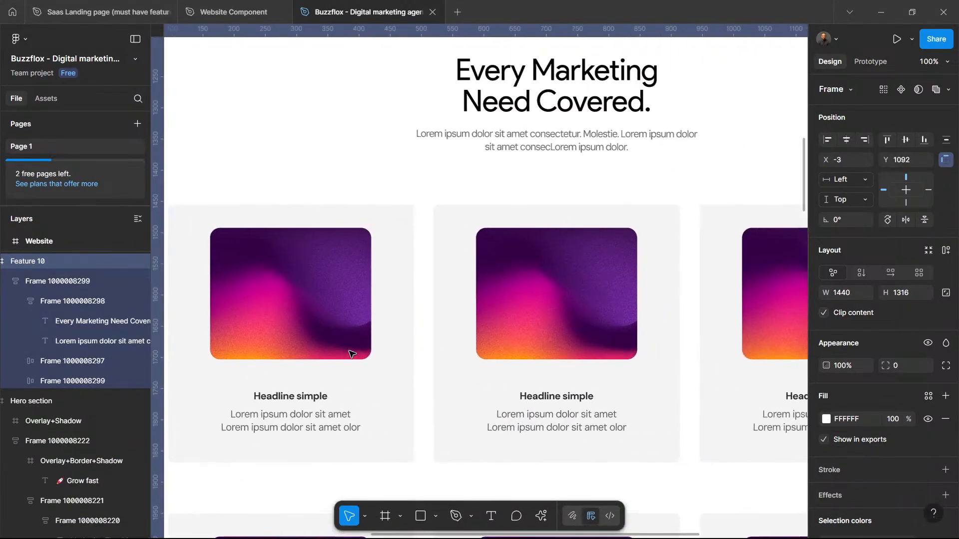
click(563, 141)
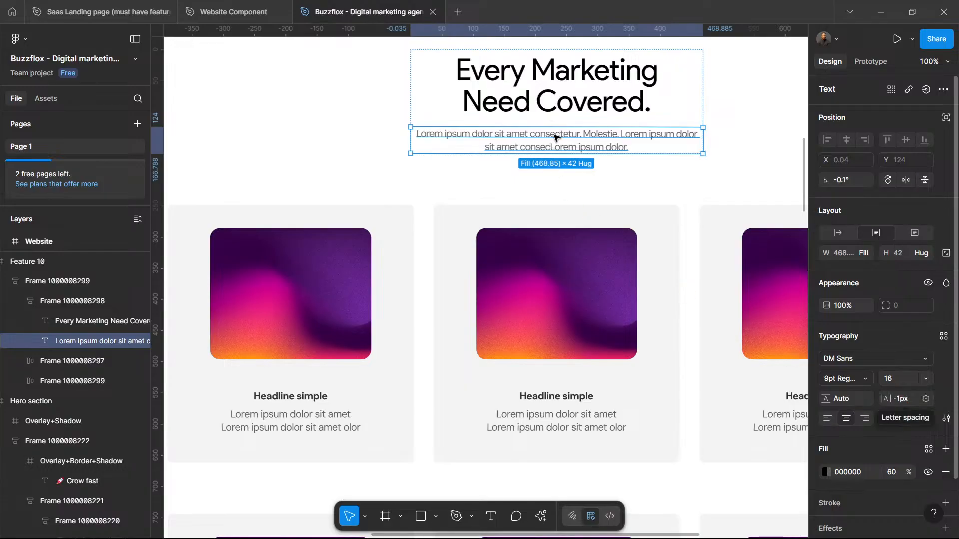
click(345, 310)
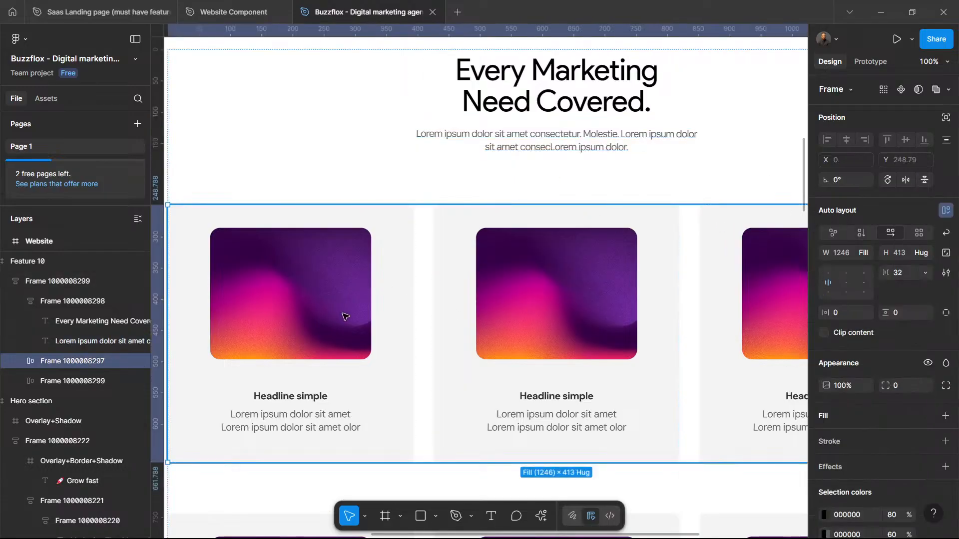
double_click(297, 396)
double_click(297, 396)
text(Strategy-First Approach)
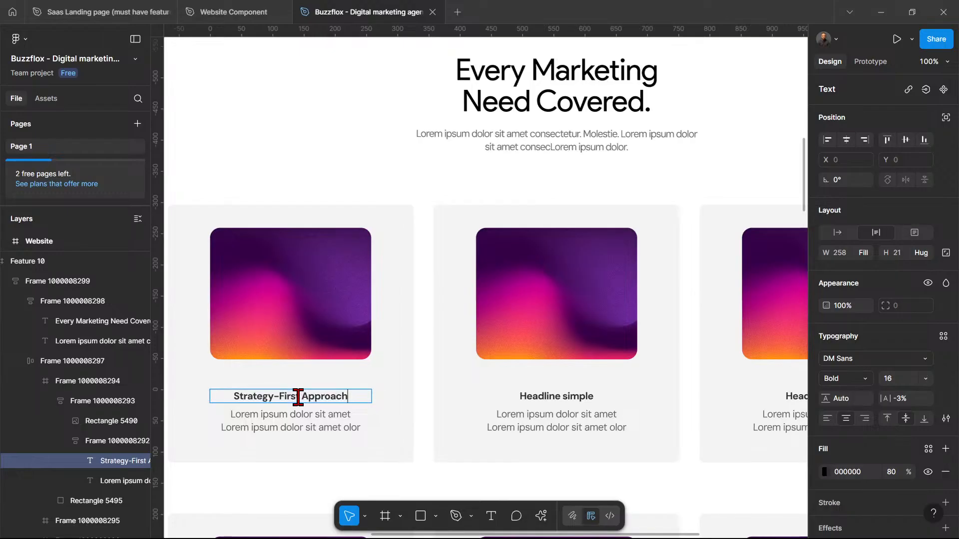
Step: Copy "Every campaign is guided by tailored growth strategy." from ChatGPT and replace the first card's placeholder description in Figma with it
click(881, 12)
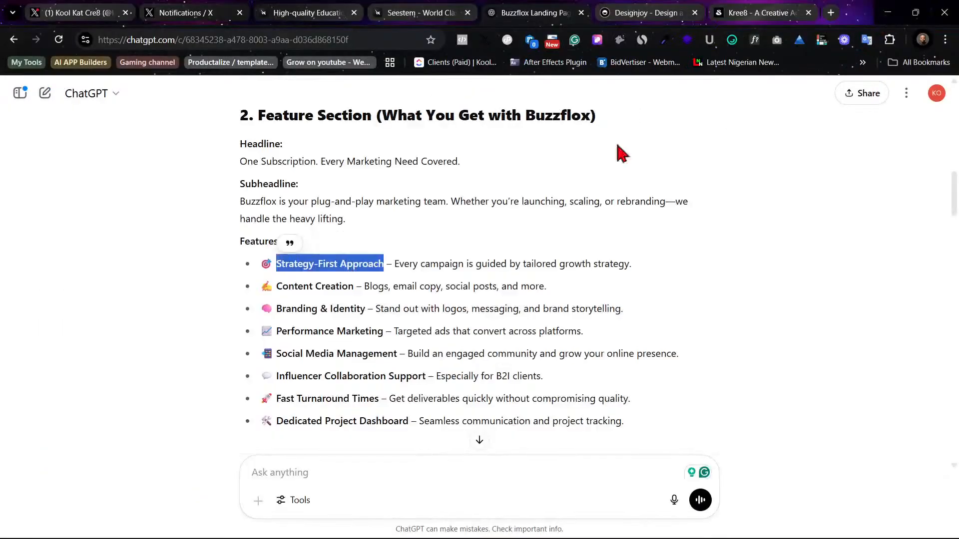
drag(396, 262, 674, 285)
key(ctrl+c)
mouse_move(594, 529)
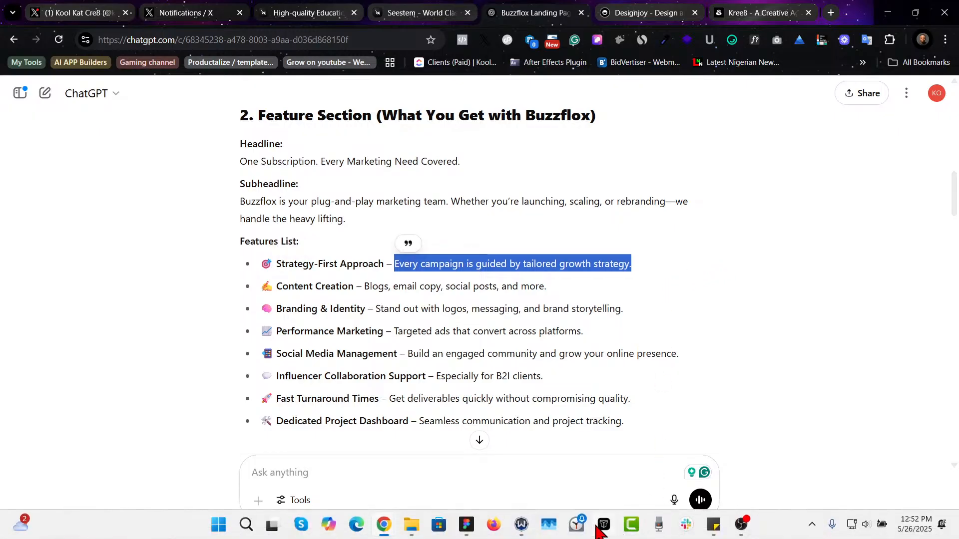
click(468, 533)
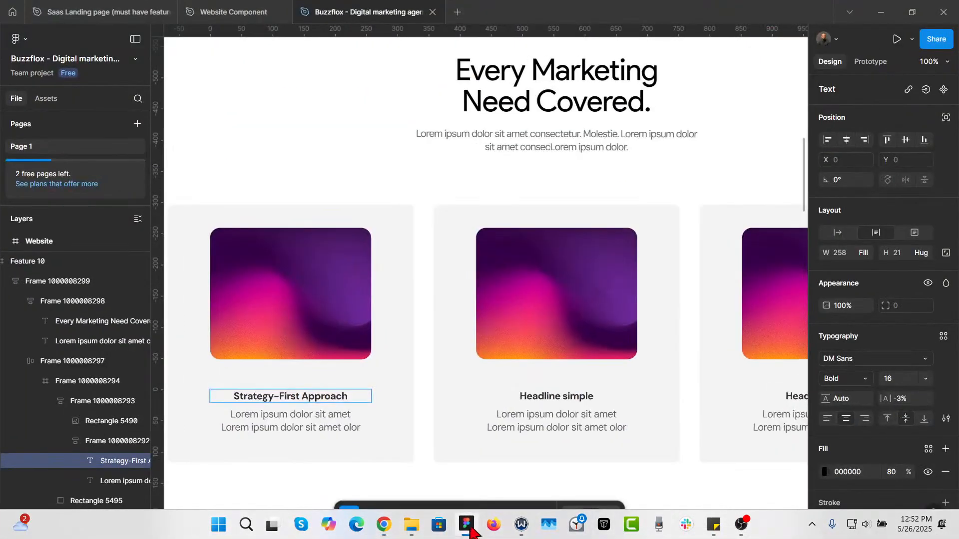
double_click(287, 417)
key(ctrl+a)
key(ctrl+v)
key(Escape)
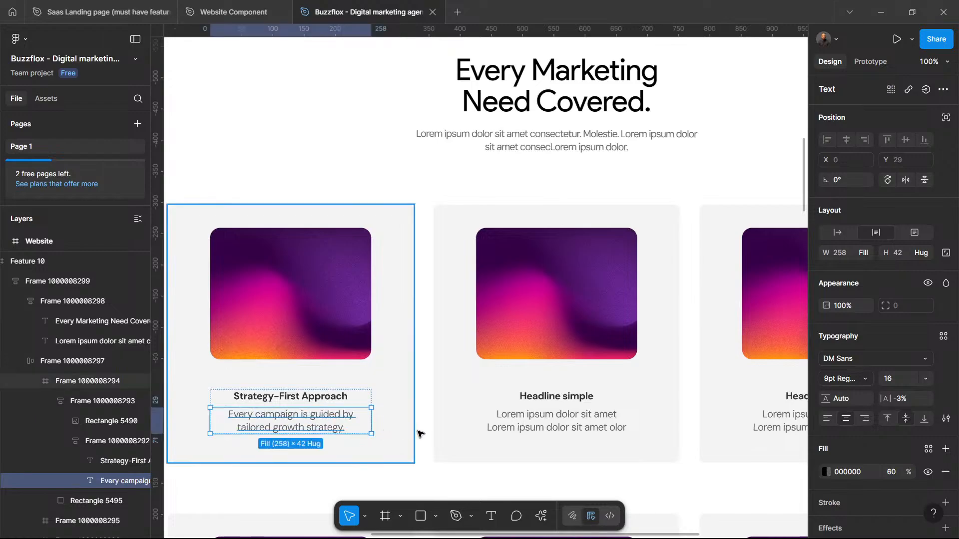
click(413, 433)
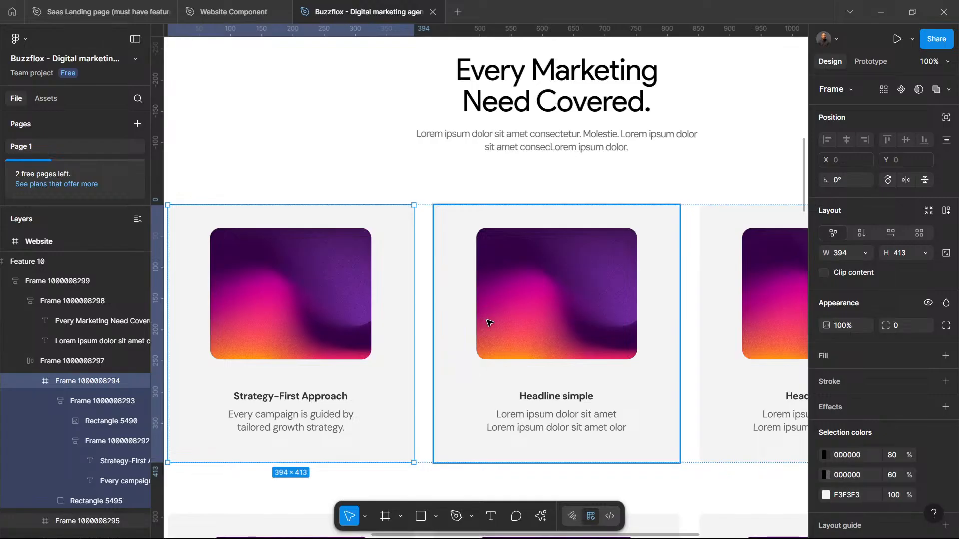
Step: Copy the "Content Creation" feature title from ChatGPT and replace the second card's placeholder headline in Figma with it
scroll(489, 323, right, 3)
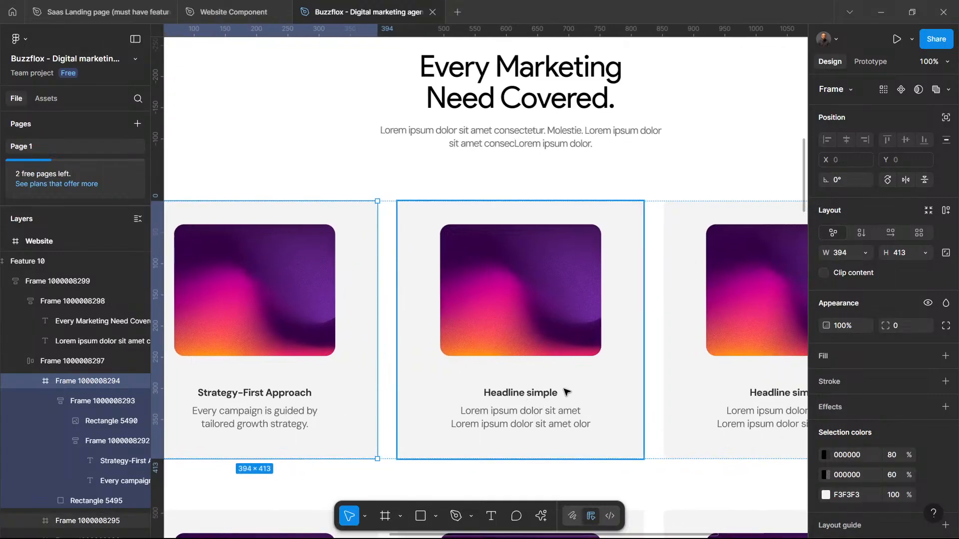
click(880, 12)
click(286, 285)
drag(275, 286, 355, 286)
key(ctrl+c)
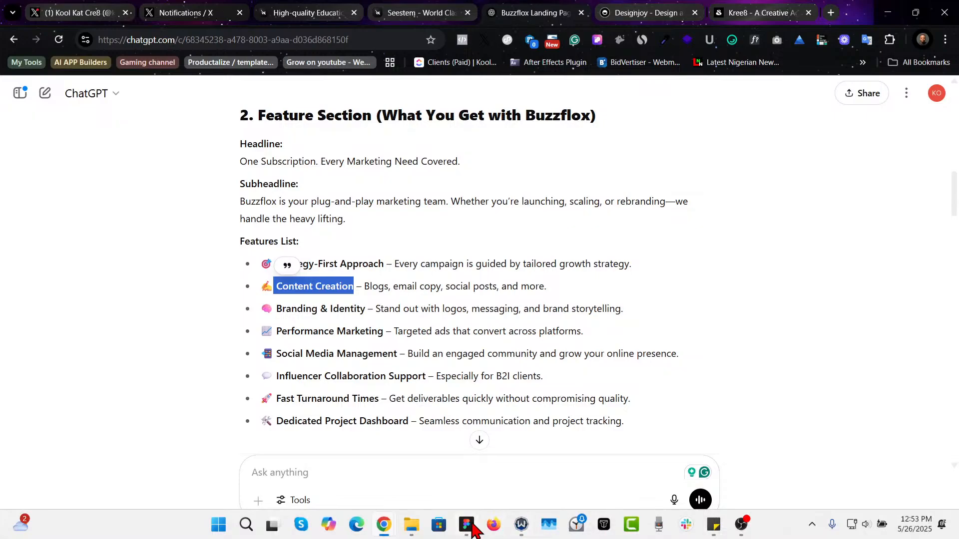
mouse_move(472, 528)
click(472, 480)
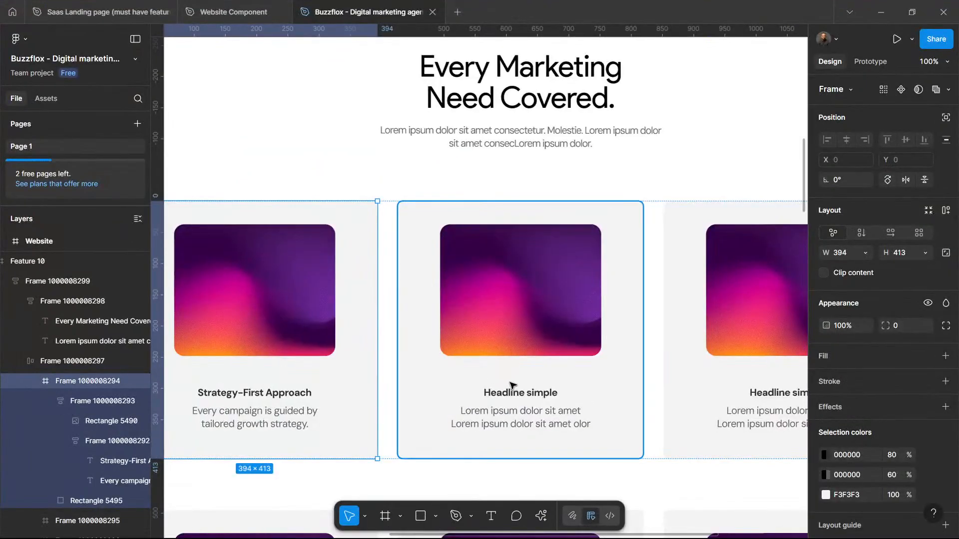
click(514, 397)
click(515, 398)
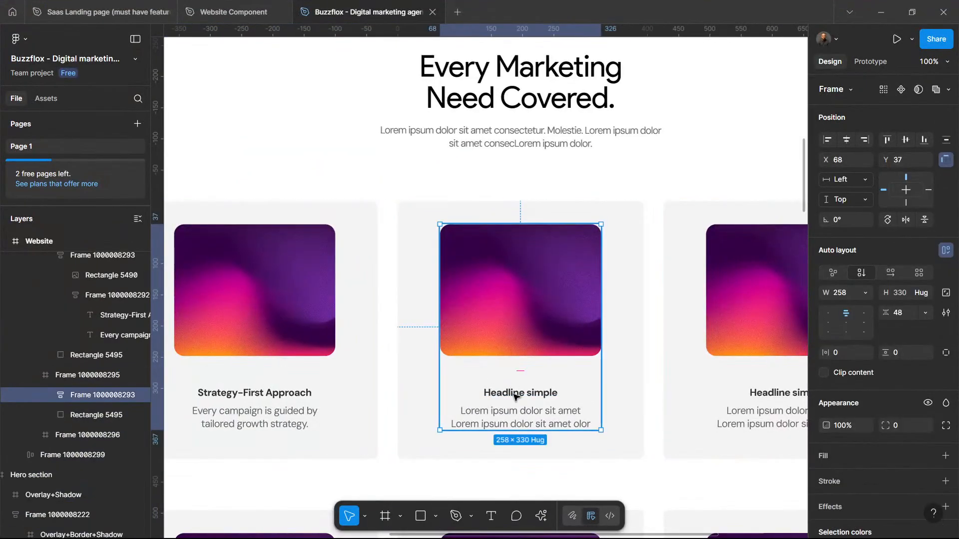
click(514, 397)
double_click(514, 395)
key(ctrl+v)
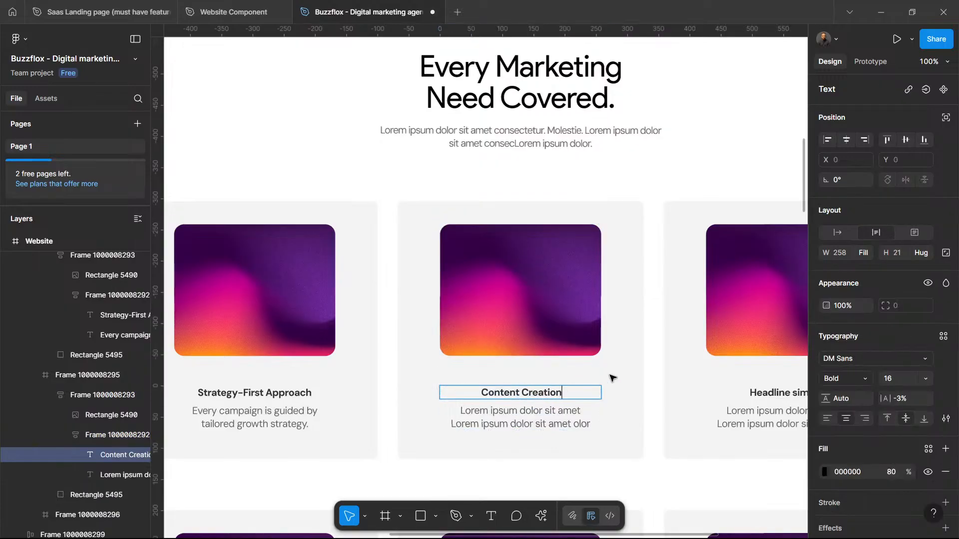
Step: Copy "Blogs, email copy, social posts, and more." from ChatGPT and replace the Content Creation card's placeholder description in Figma with it
click(881, 12)
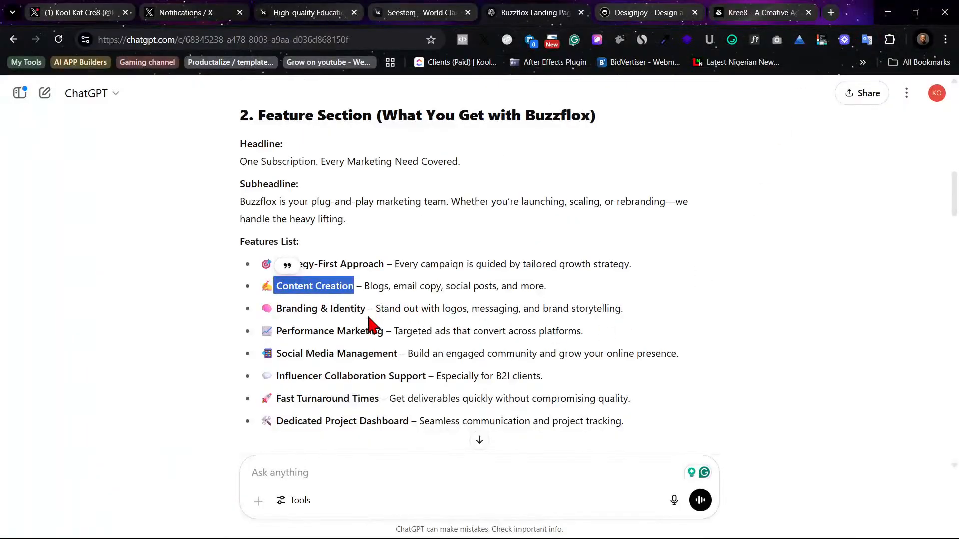
drag(365, 287, 598, 292)
key(ctrl+c)
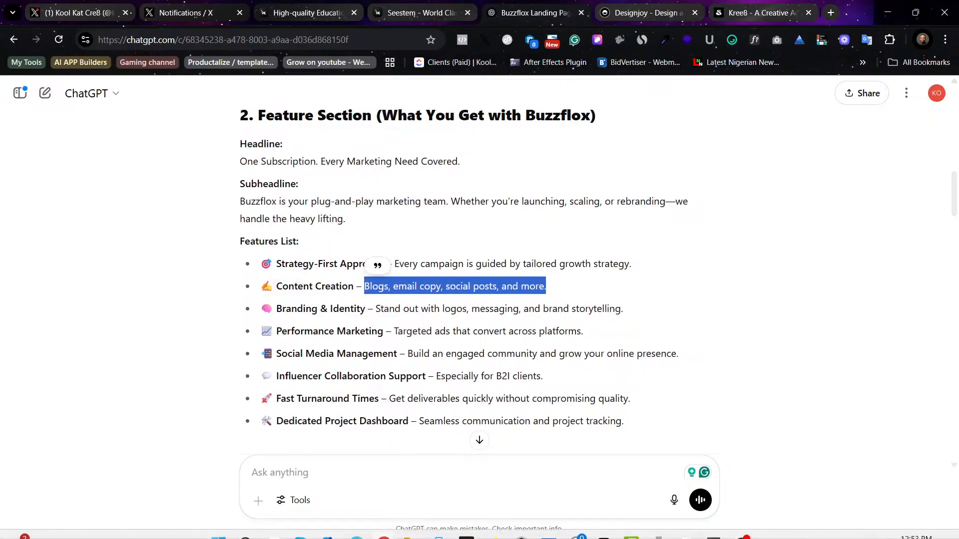
mouse_move(467, 527)
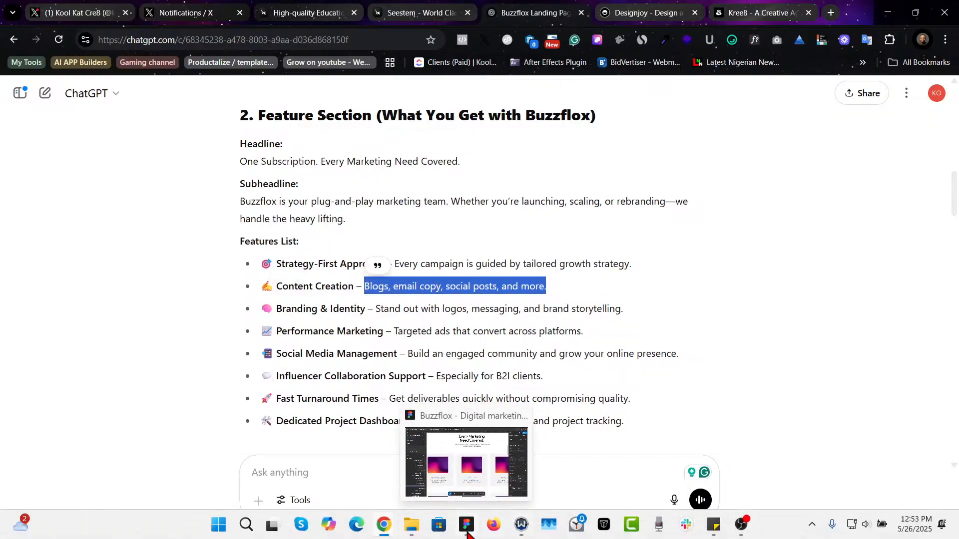
click(475, 475)
triple_click(484, 424)
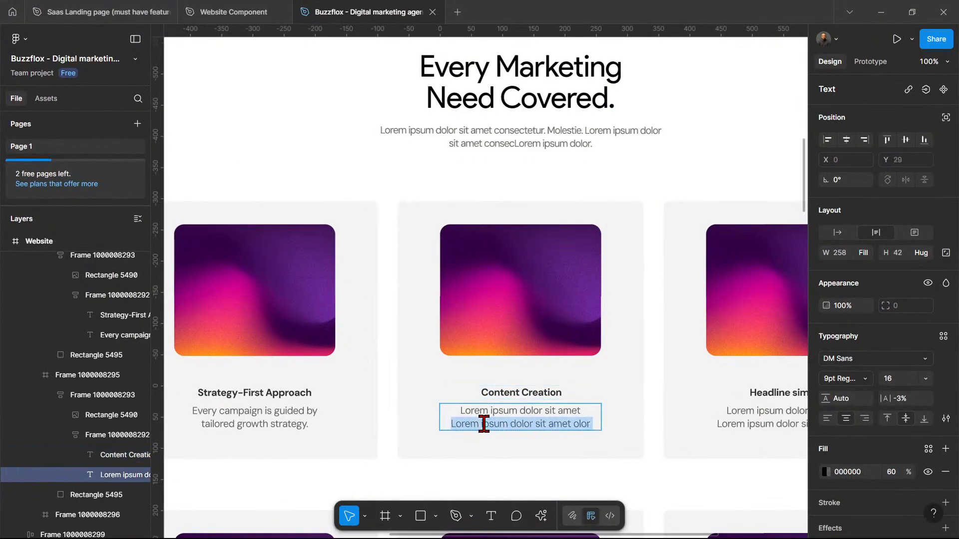
key(ctrl+a)
key(ctrl+v)
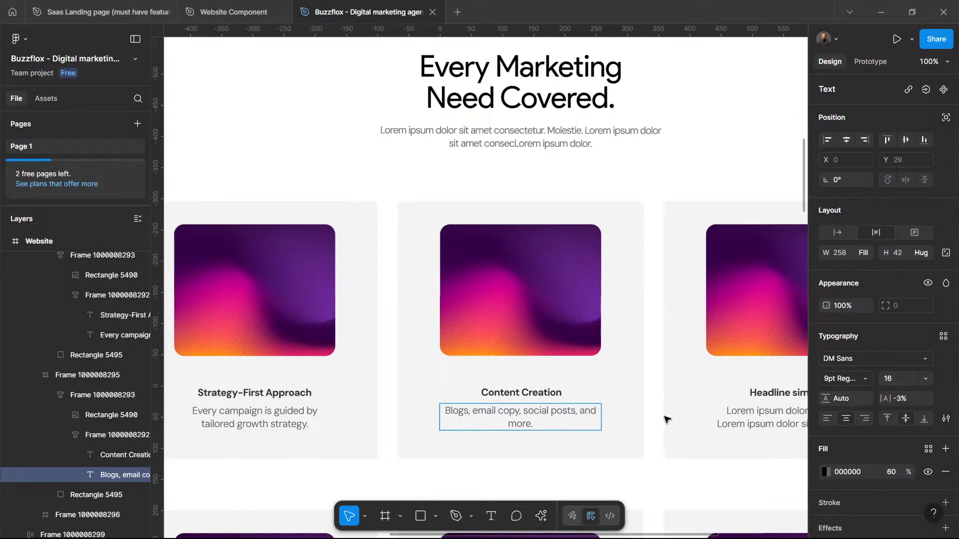
Step: Insert "long form content" after "social posts," in the Content Creation card's description
text(,)
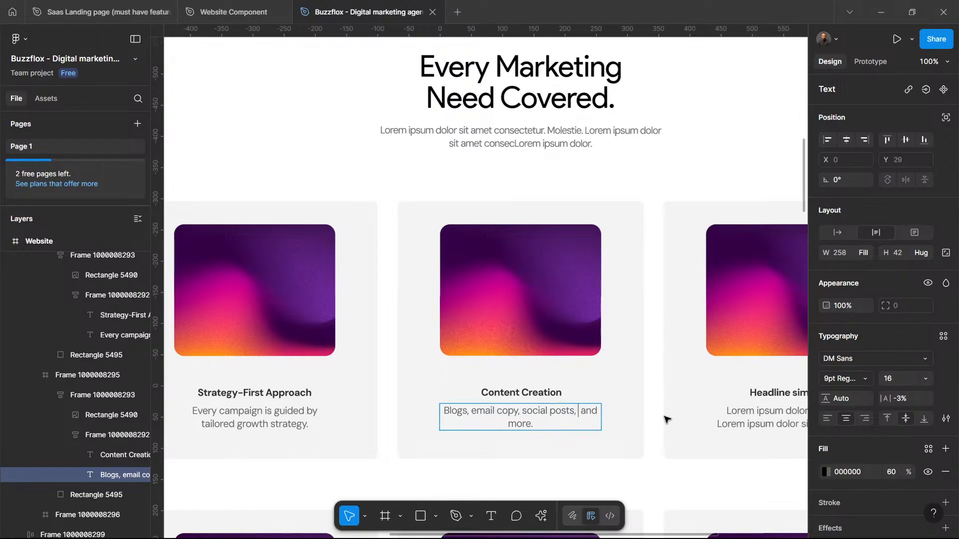
text( long)
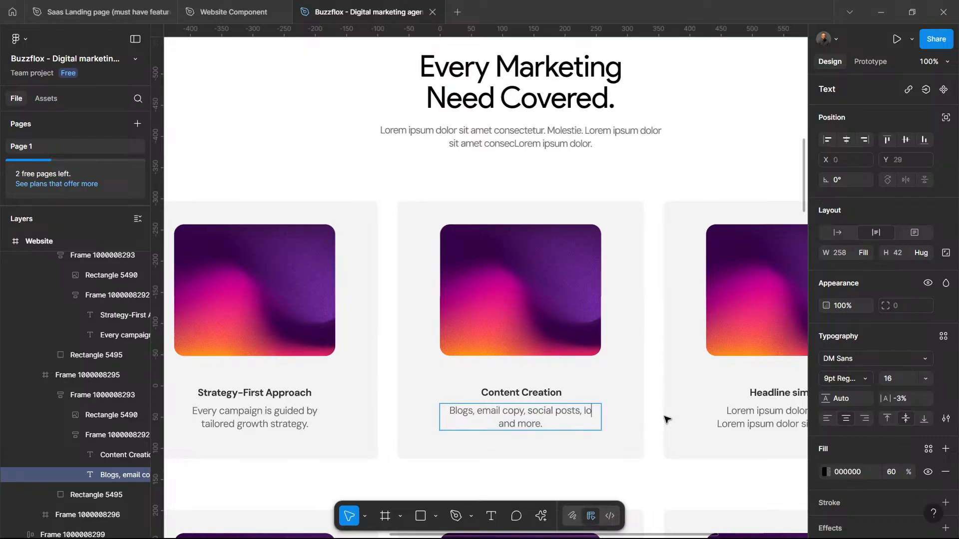
text( for)
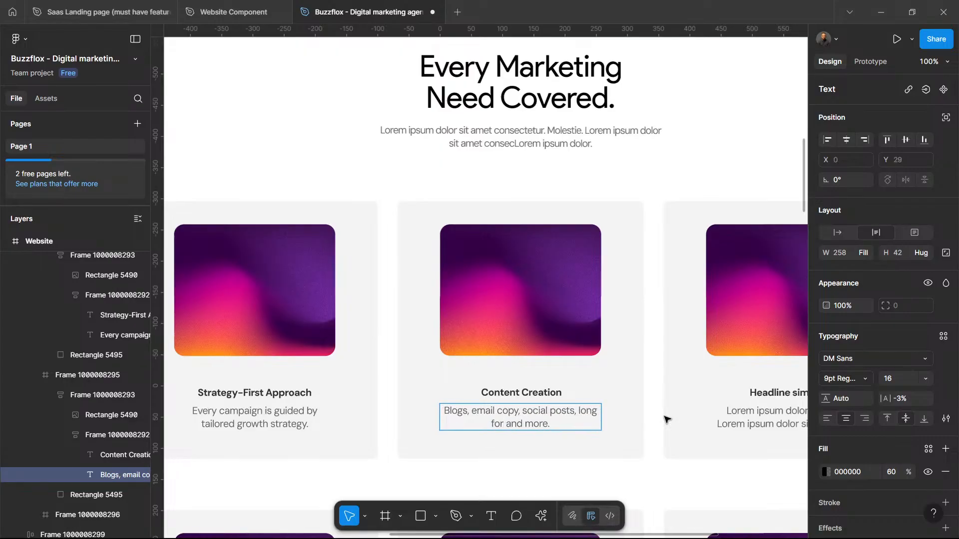
text(m content)
key(BackSpace)
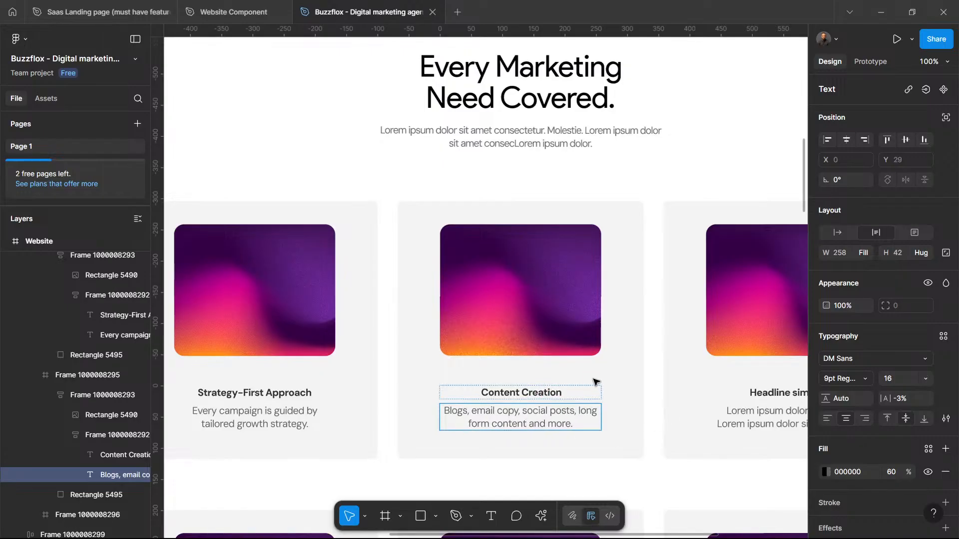
key(Escape)
click(634, 376)
Step: Copy the "Branding & Identity" feature title from ChatGPT and replace the third card's placeholder headline in Figma with it
scroll(624, 372, right, 4)
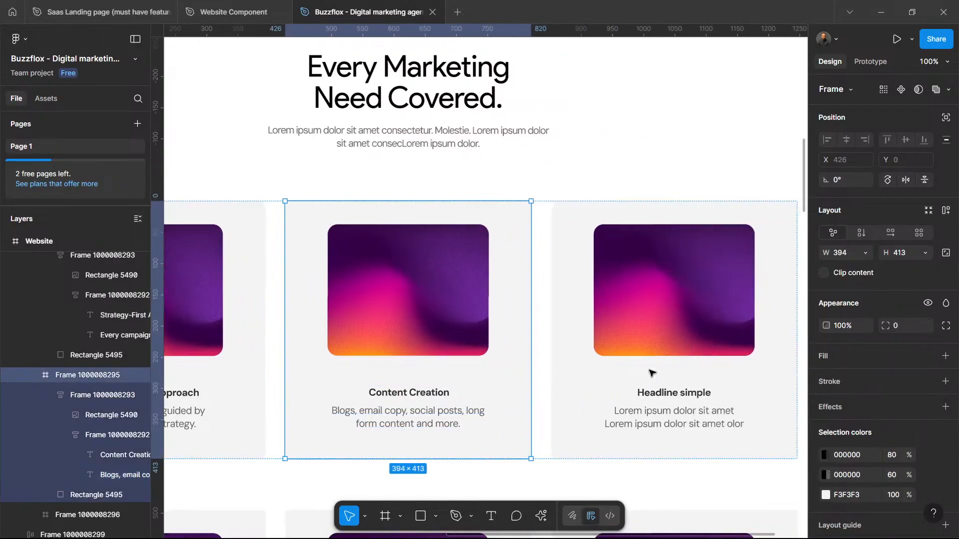
scroll(593, 388, right, 2)
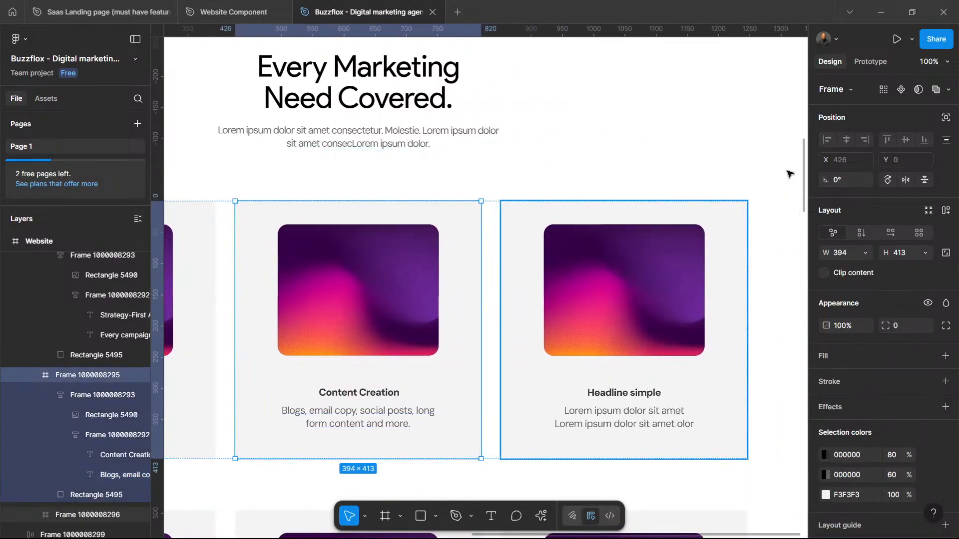
click(891, 14)
click(284, 306)
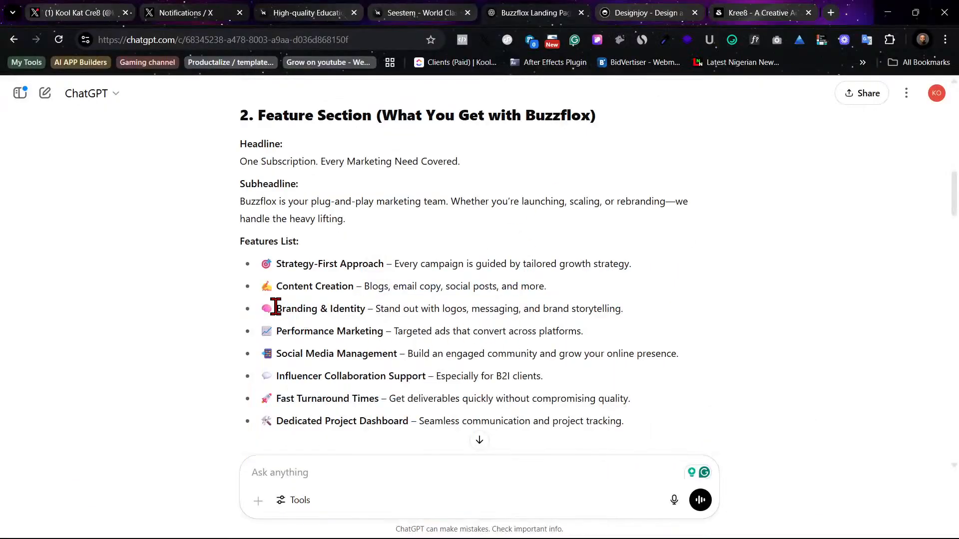
drag(277, 308, 369, 307)
key(ctrl+c)
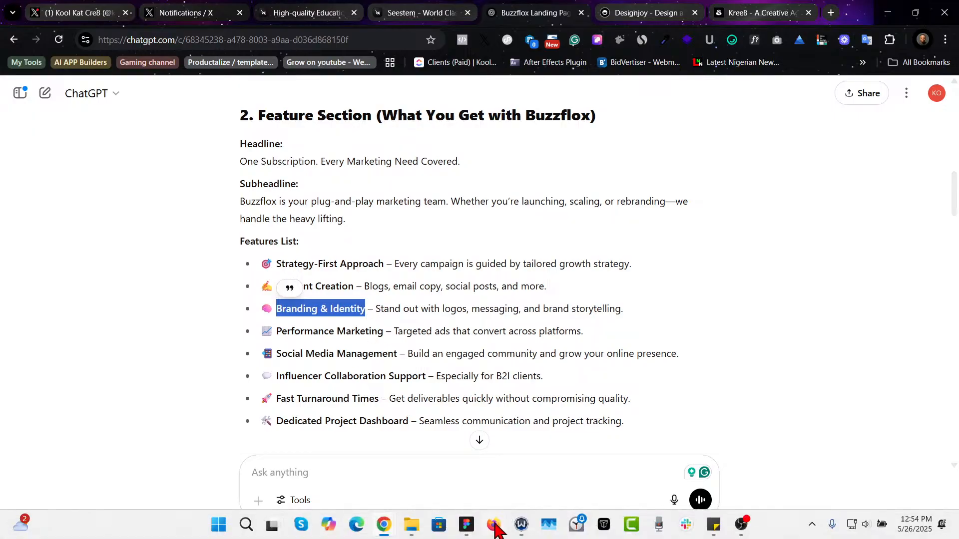
click(467, 525)
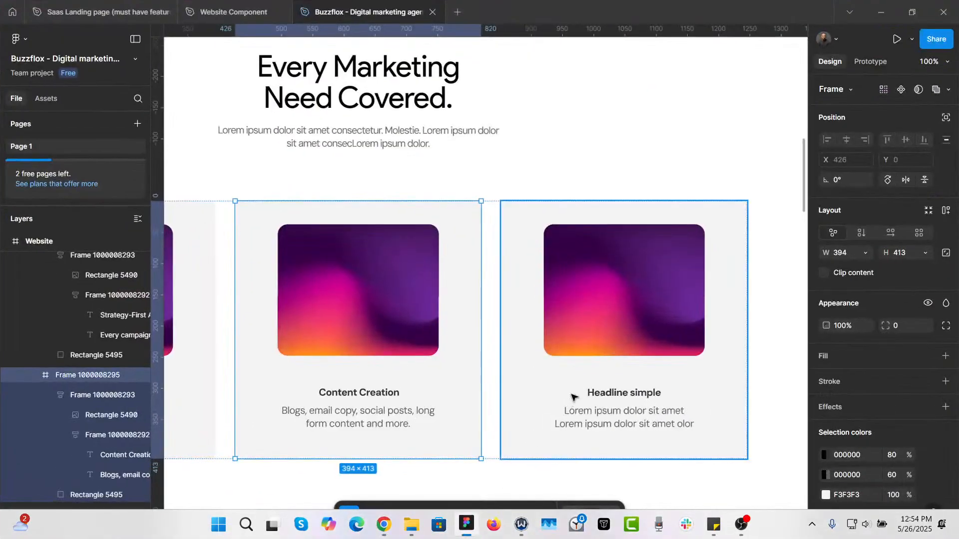
double_click(619, 394)
key(ctrl+v)
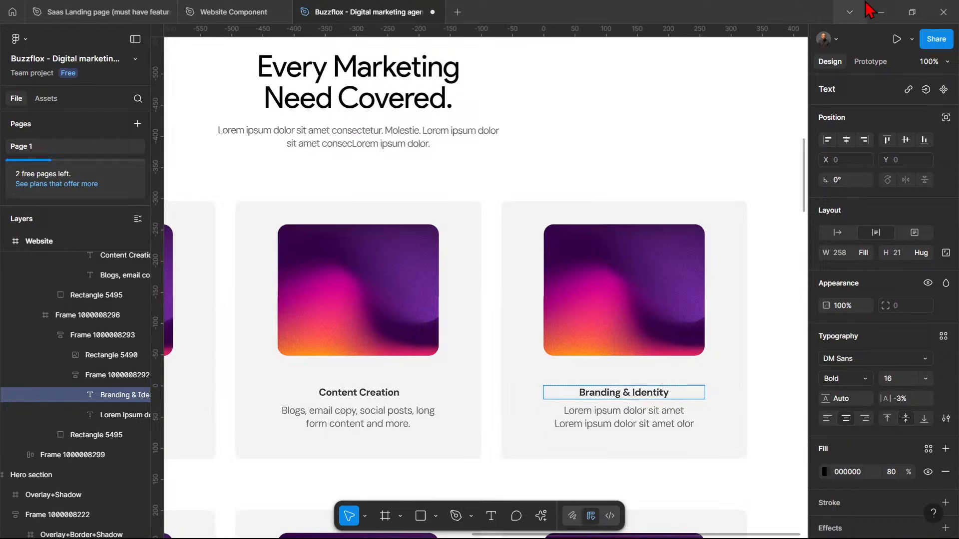
Step: Copy "Stand out with logos, messaging, and brand storytelling." from ChatGPT and replace the Branding & Identity card's placeholder description in Figma with it
double_click(872, 17)
click(872, 16)
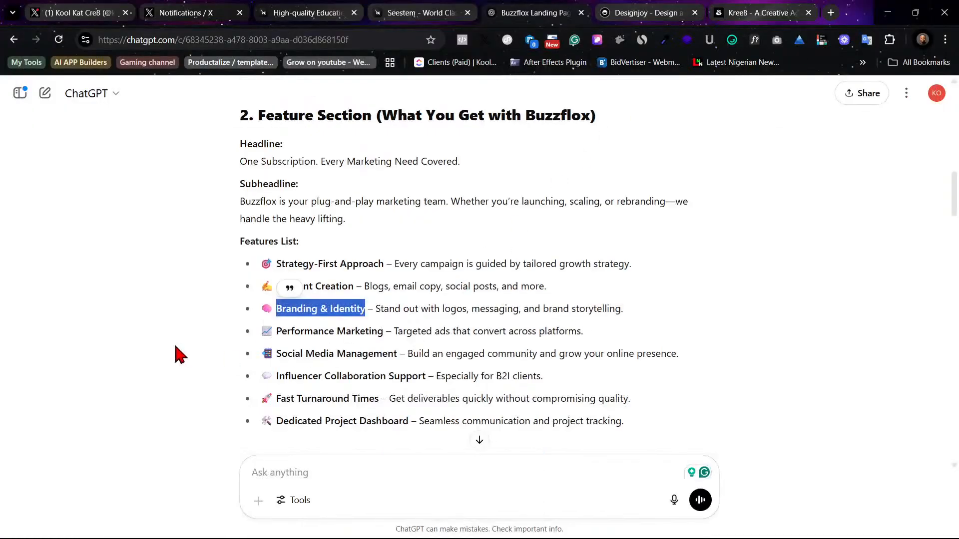
click(378, 307)
drag(378, 307, 637, 318)
key(ctrl+c)
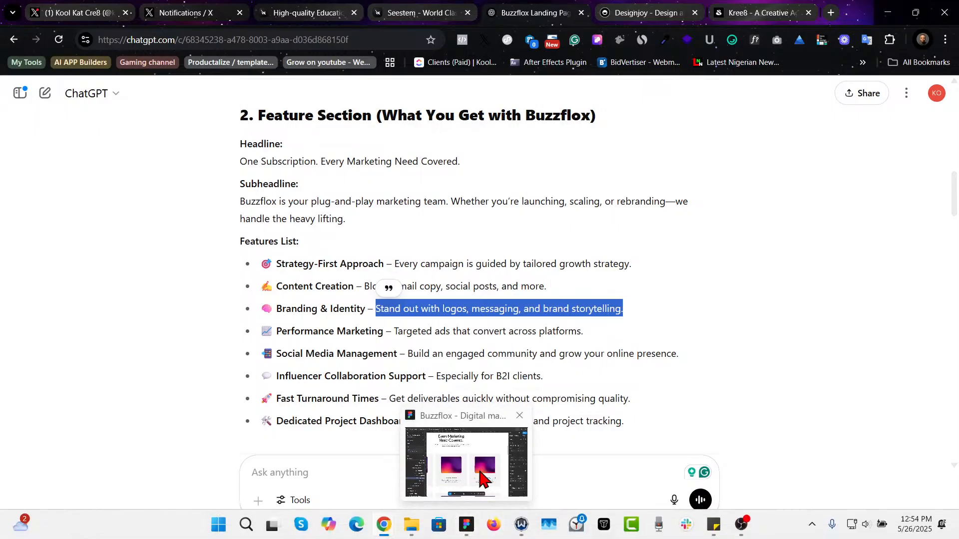
click(480, 474)
click(636, 414)
double_click(635, 414)
double_click(635, 413)
triple_click(635, 413)
key(ctrl+a)
key(ctrl+v)
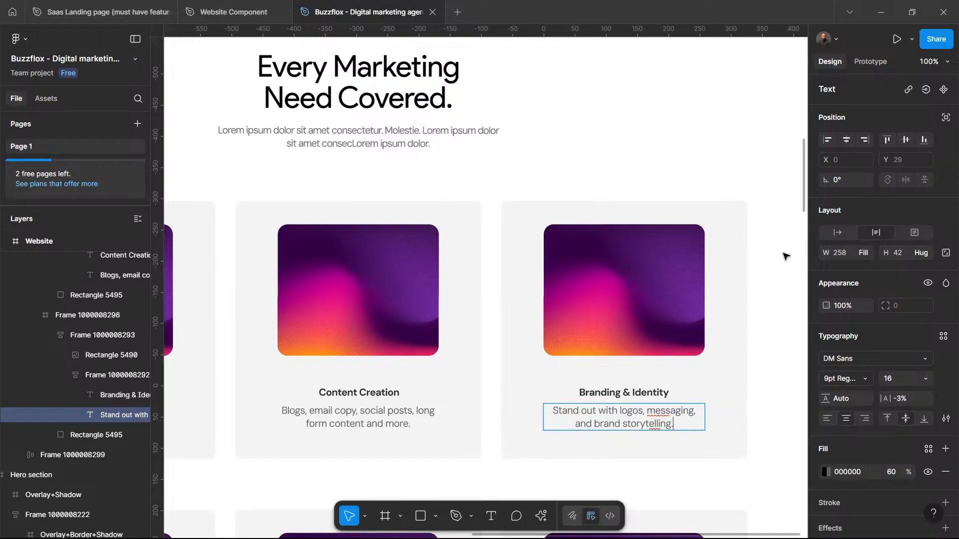
Step: Widen the text box of the "Every Marketing Need Covered." heading to about 469 px, matching the subheading's width
scroll(512, 383, left, 3)
scroll(512, 383, down, 4)
scroll(512, 383, left, 3)
scroll(512, 383, left, 2)
scroll(509, 381, up, 7)
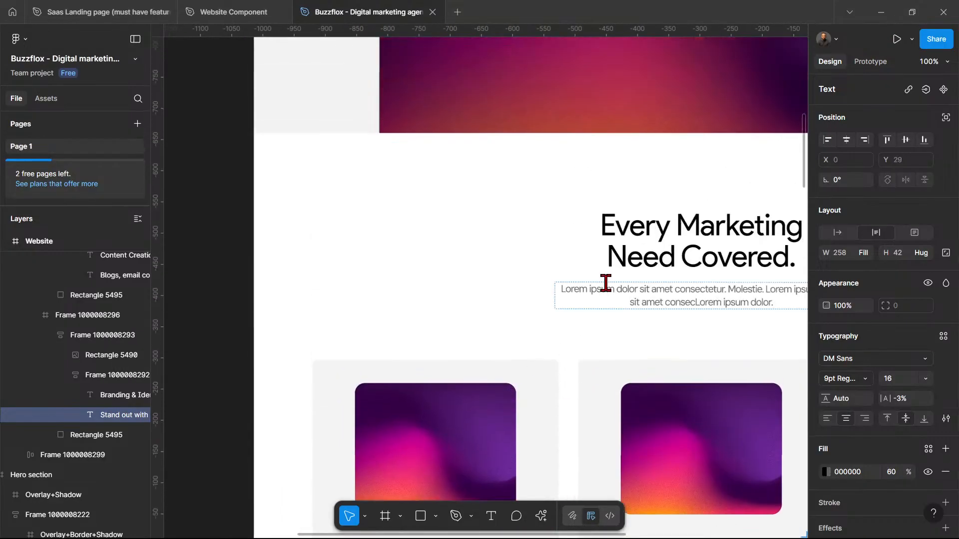
click(668, 221)
scroll(668, 221, right, 3)
key(Escape)
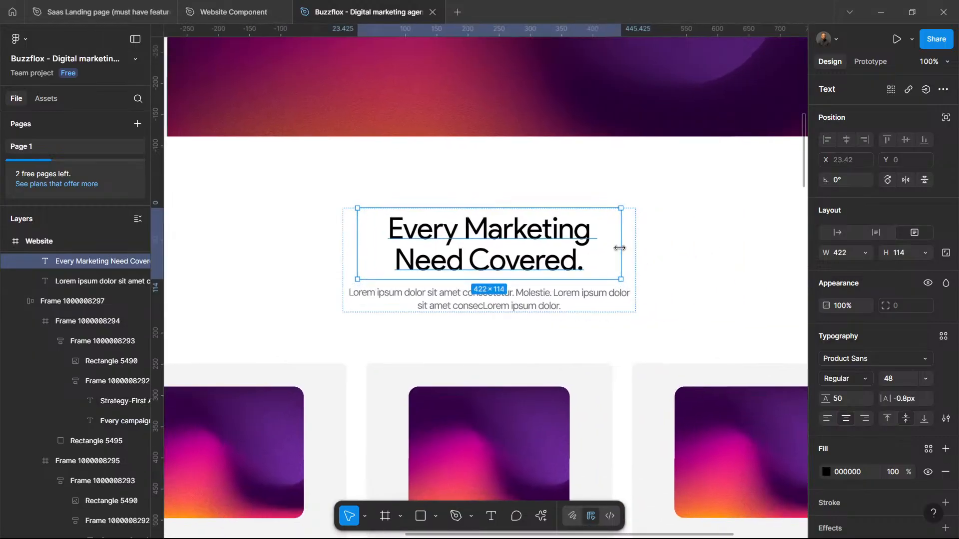
drag(643, 247, 668, 246)
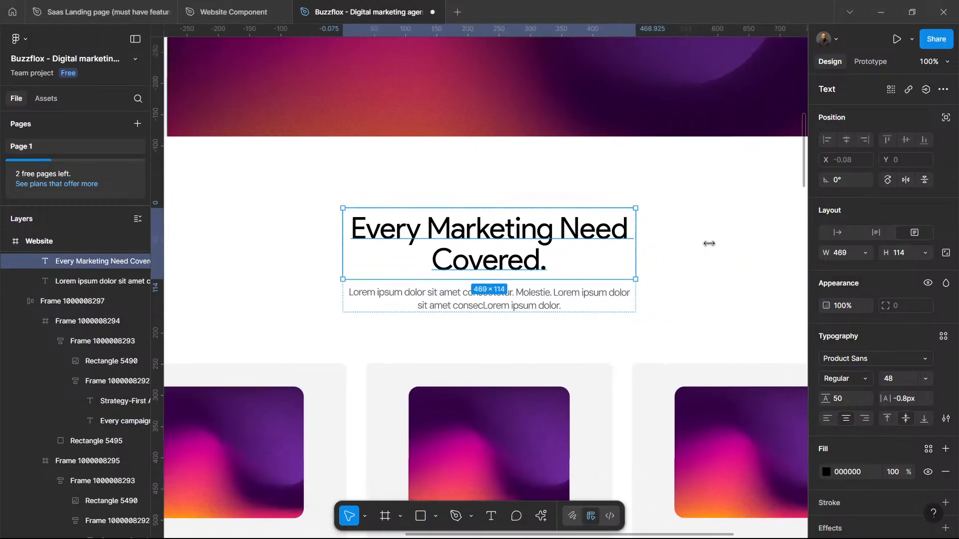
drag(670, 246, 638, 263)
click(635, 298)
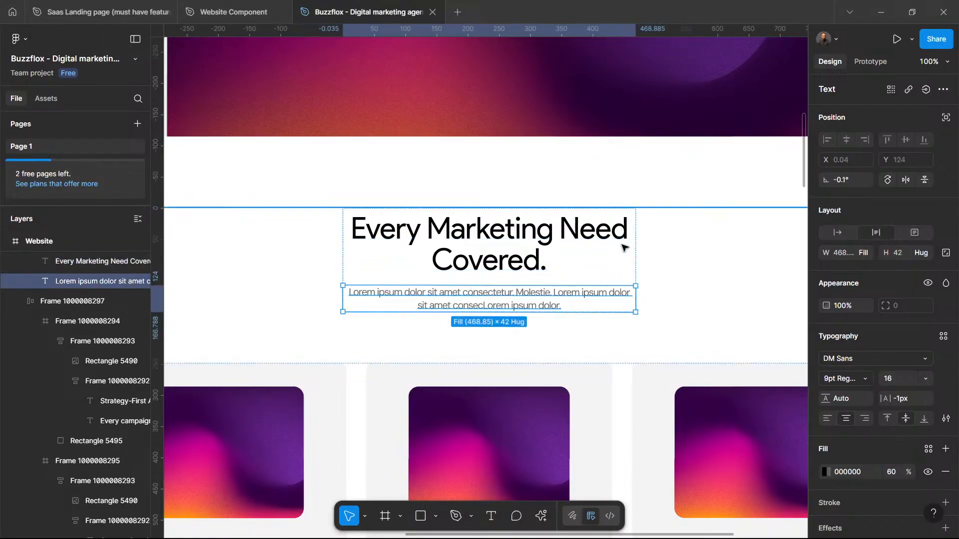
click(593, 257)
click(593, 257)
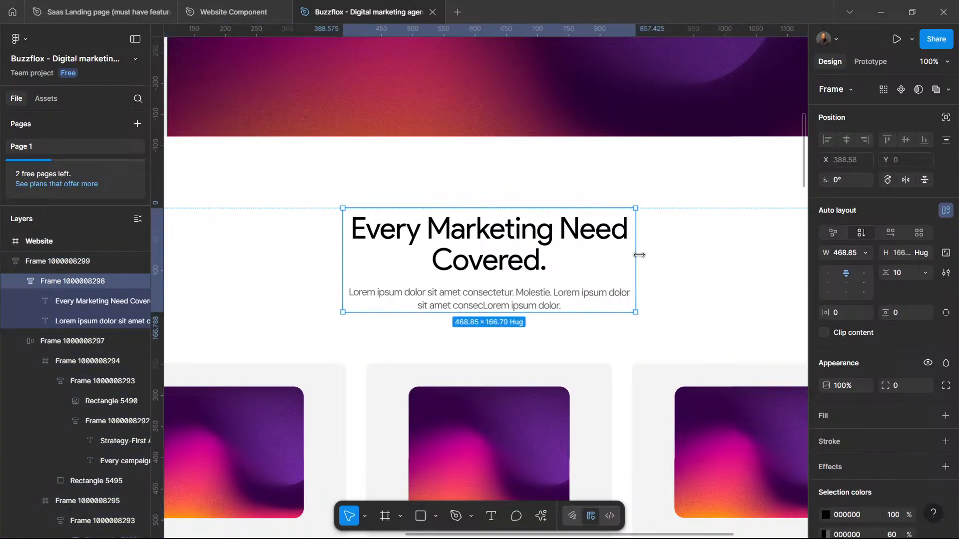
drag(649, 255, 685, 257)
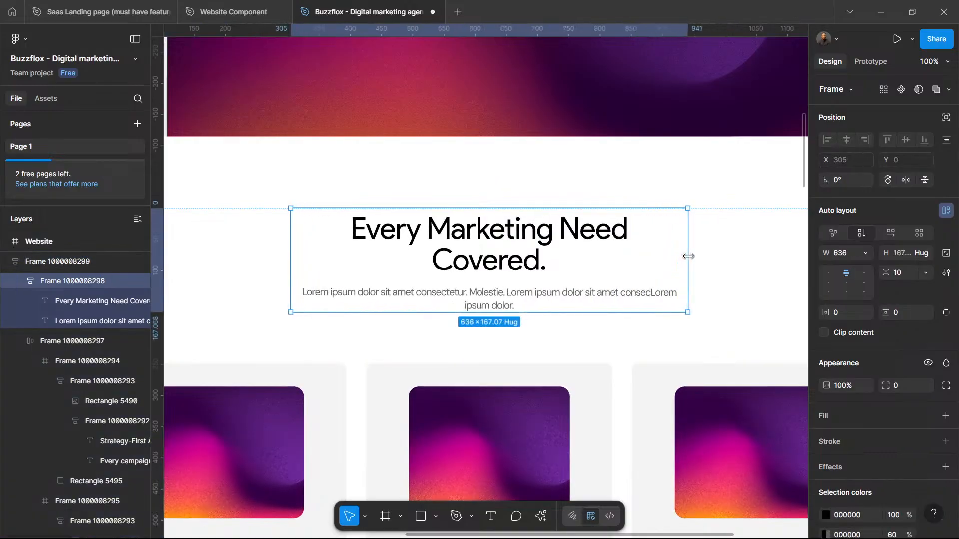
key(ctrl+z)
double_click(503, 244)
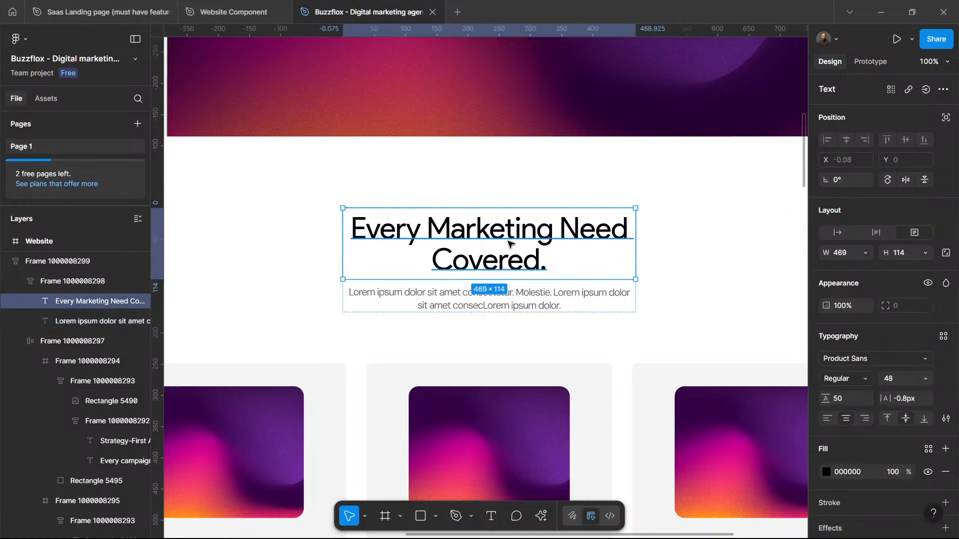
double_click(563, 226)
click(561, 226)
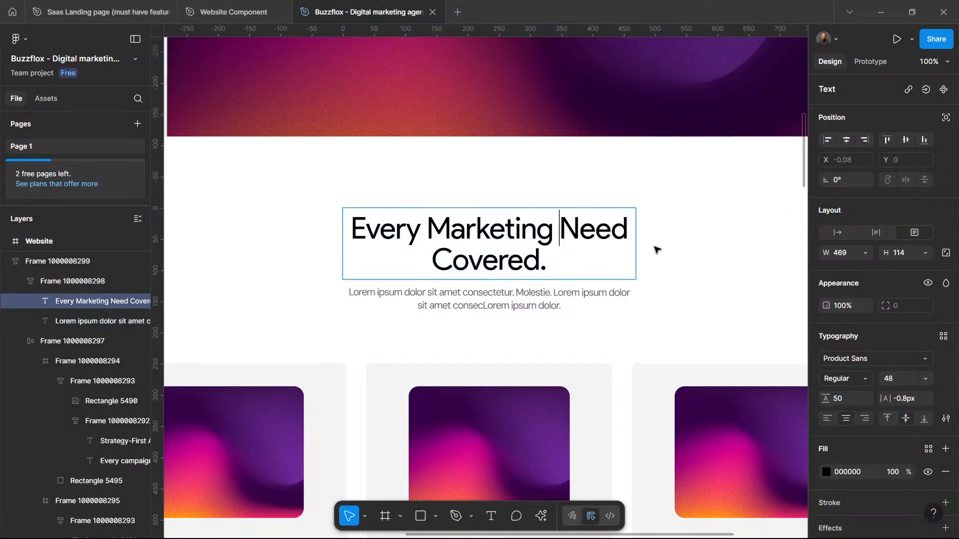
click(542, 261)
text(.)
key(Left)
key(Escape)
Step: Copy the "Performance Marketing" feature title from ChatGPT and replace the placeholder headline of the second row's first card in Figma with it
scroll(685, 268, down, 5)
scroll(671, 269, left, 3)
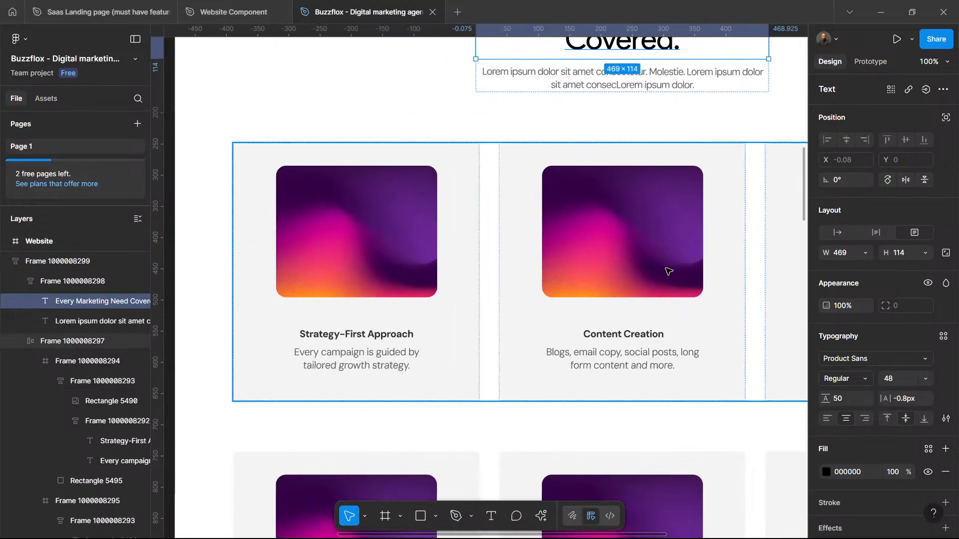
scroll(669, 271, down, 5)
click(881, 12)
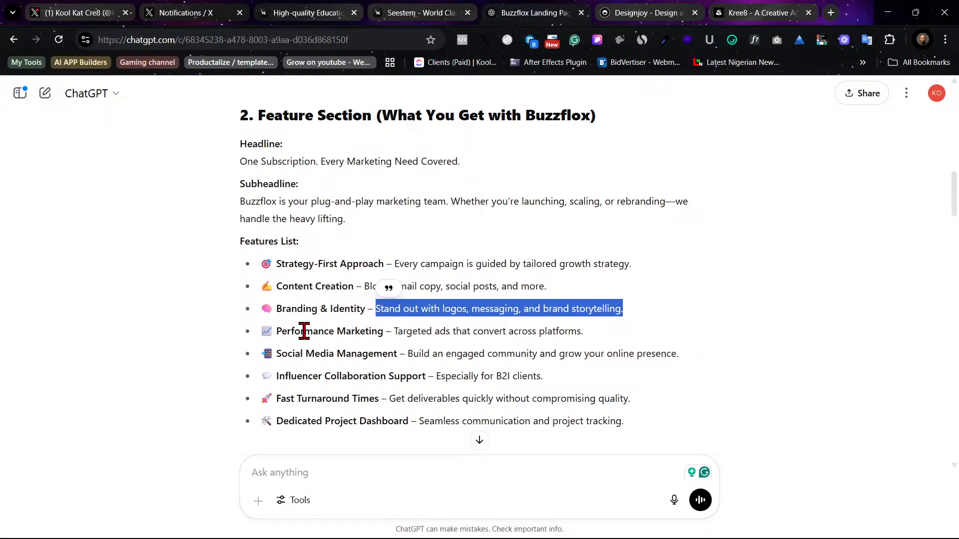
drag(278, 331, 380, 331)
key(ctrl+c)
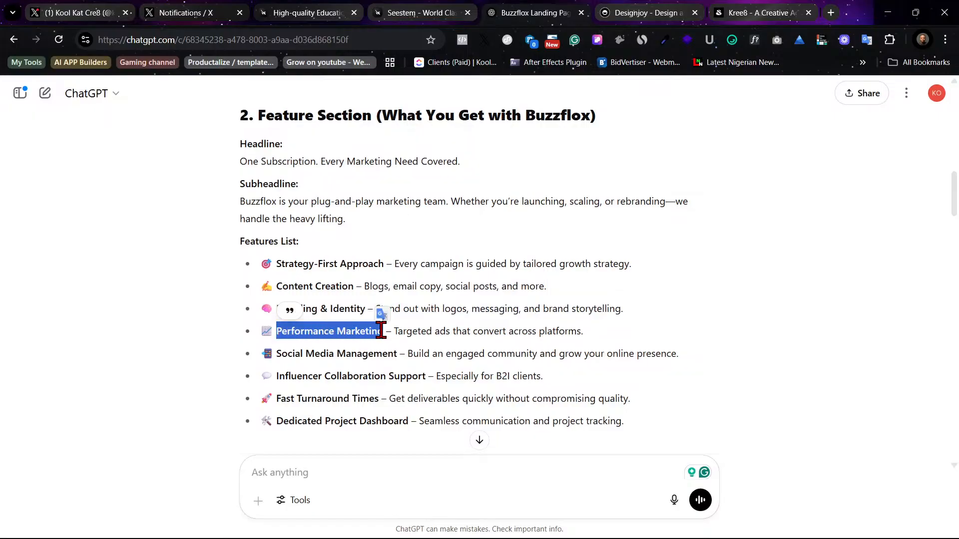
mouse_move(415, 529)
mouse_move(464, 528)
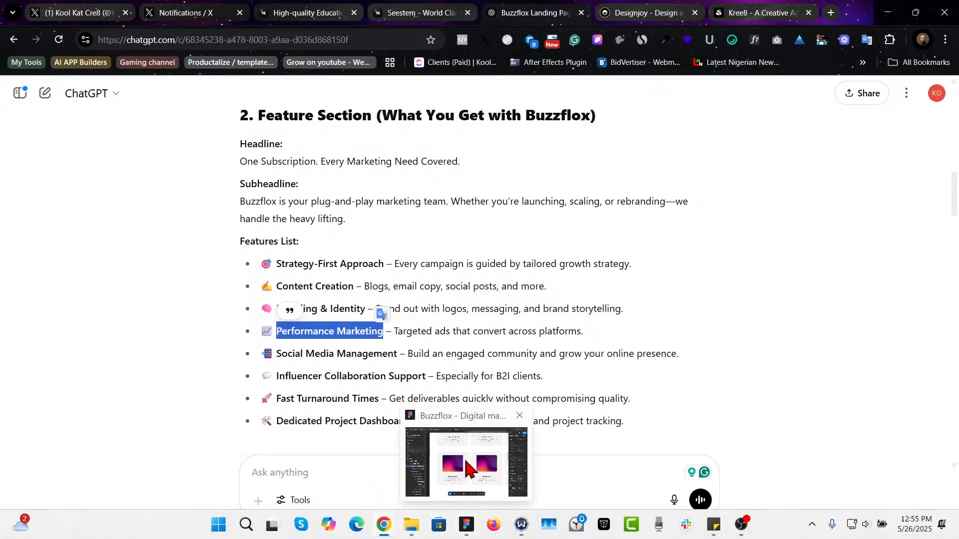
click(463, 457)
click(367, 382)
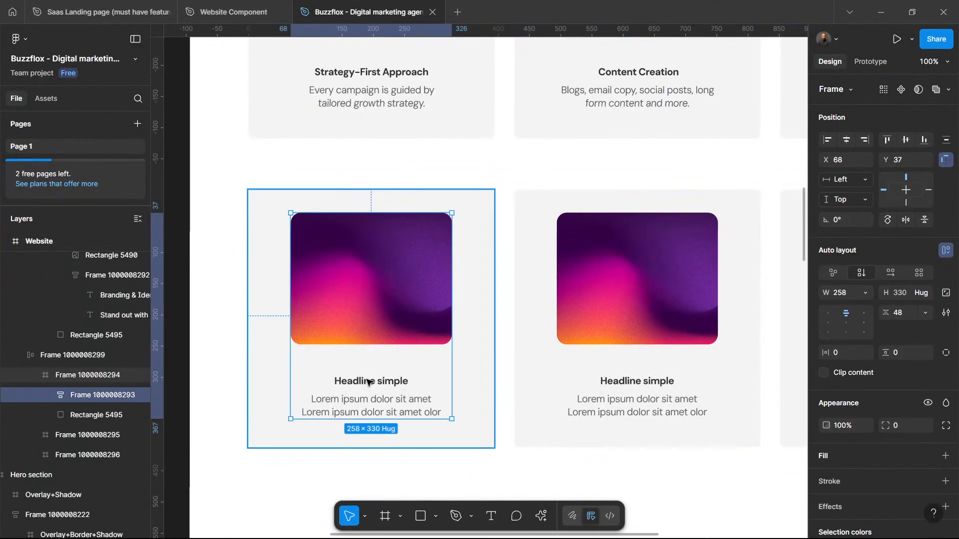
double_click(368, 380)
key(ctrl+v)
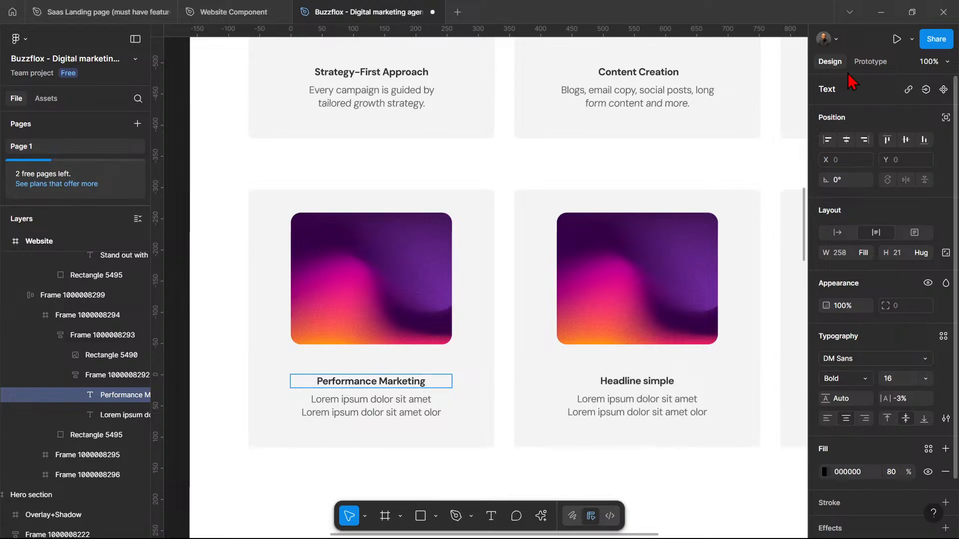
Step: Copy "Targeted ads that convert across platforms." from ChatGPT and replace the Performance Marketing card's placeholder description in Figma with it
click(881, 12)
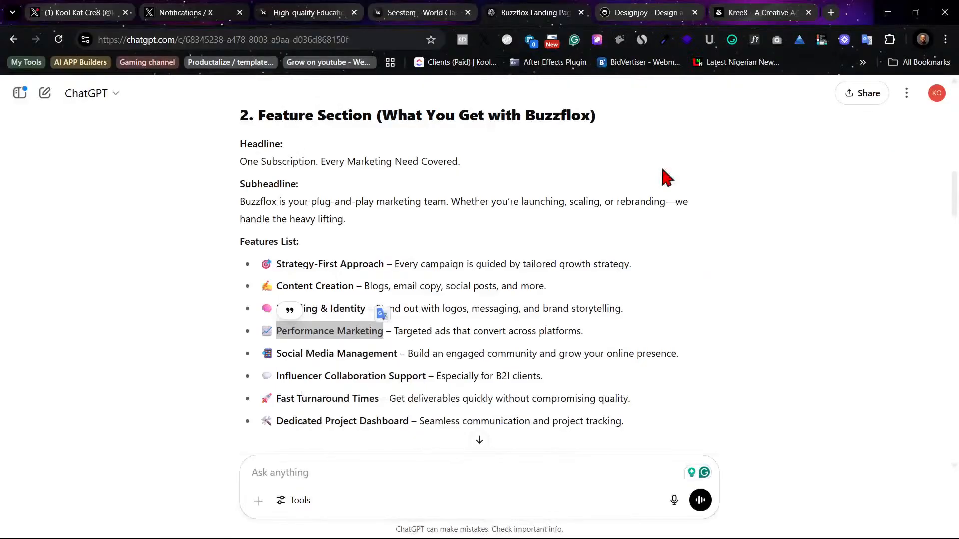
click(406, 329)
drag(393, 330, 599, 338)
key(ctrl+c)
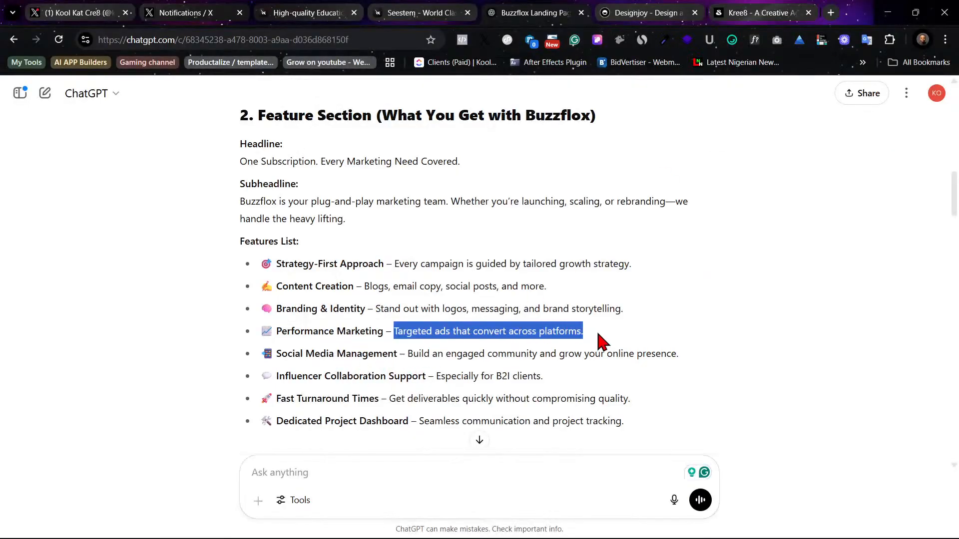
mouse_move(552, 530)
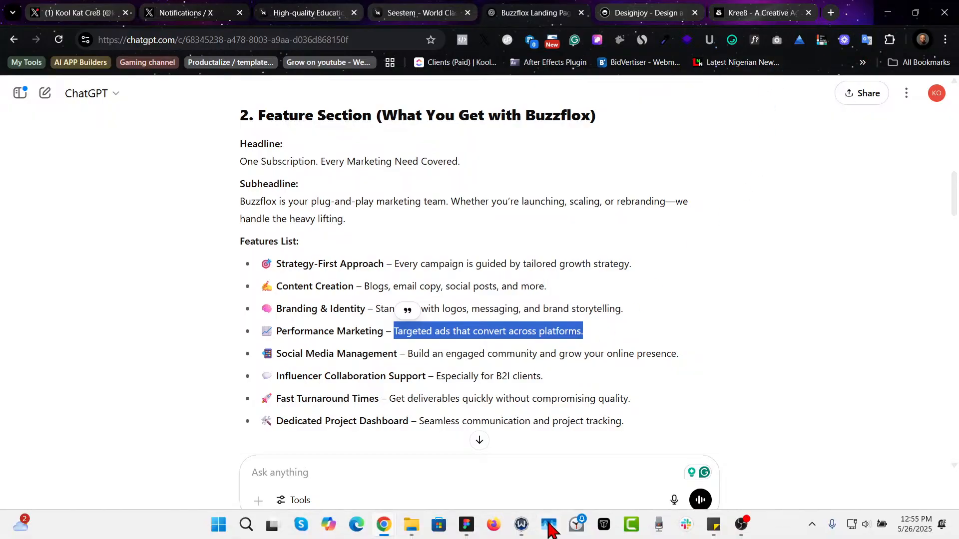
mouse_move(467, 525)
click(462, 494)
click(344, 412)
triple_click(345, 413)
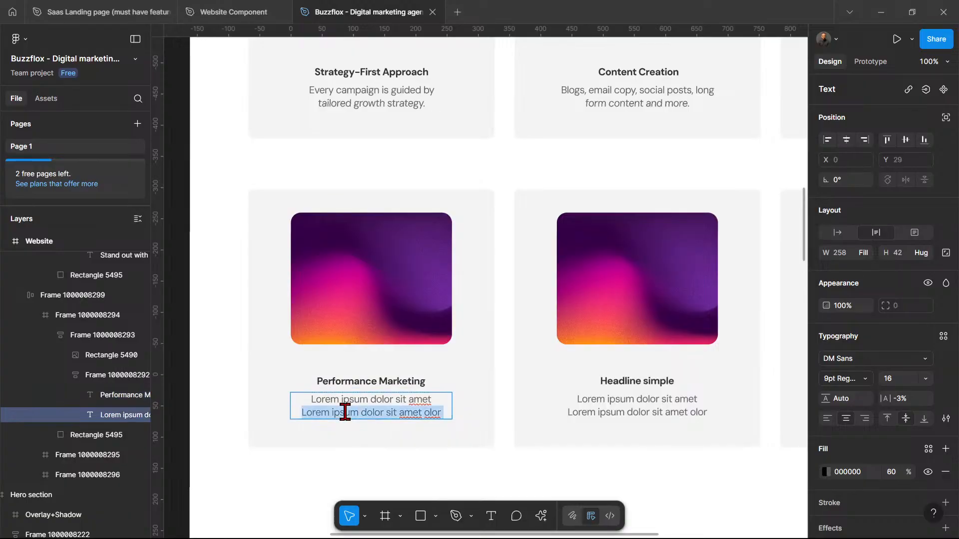
key(ctrl+a)
key(ctrl+v)
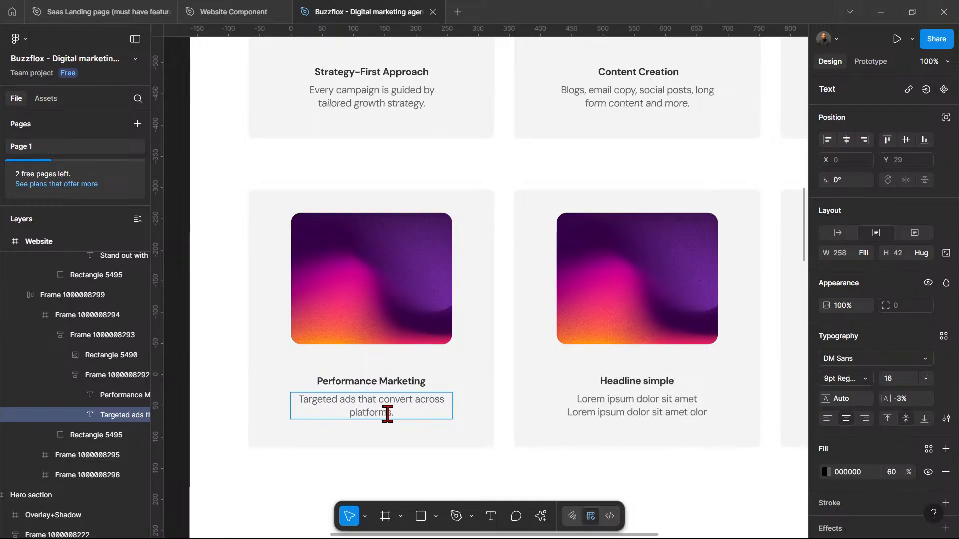
Step: Extend the Performance Marketing card's description with ", e.g Facebook and Google" before the final period, correcting the spelling of Facebook
text(, e)
key(Right)
text(g fa)
key(BackSpace)
key(BackSpace)
text(Faceboo and G)
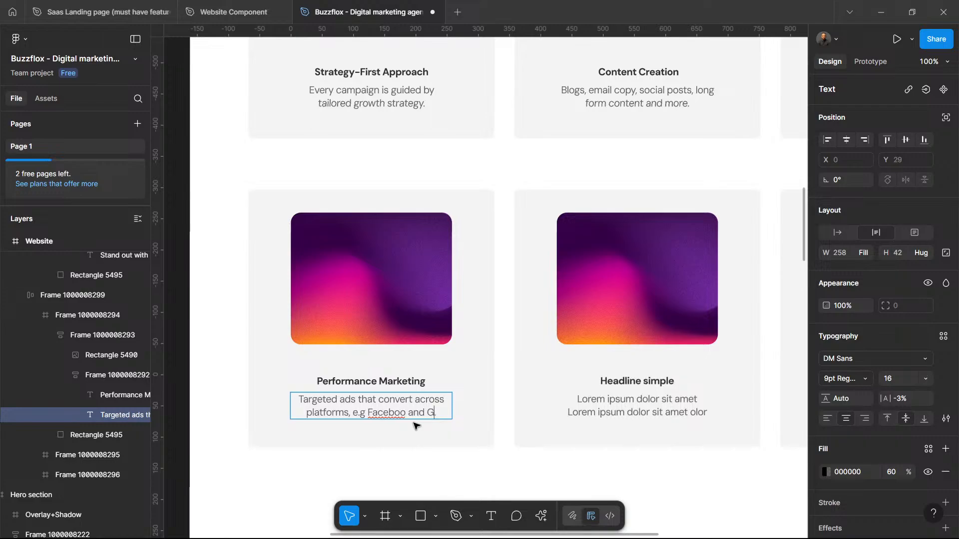
text(oogle)
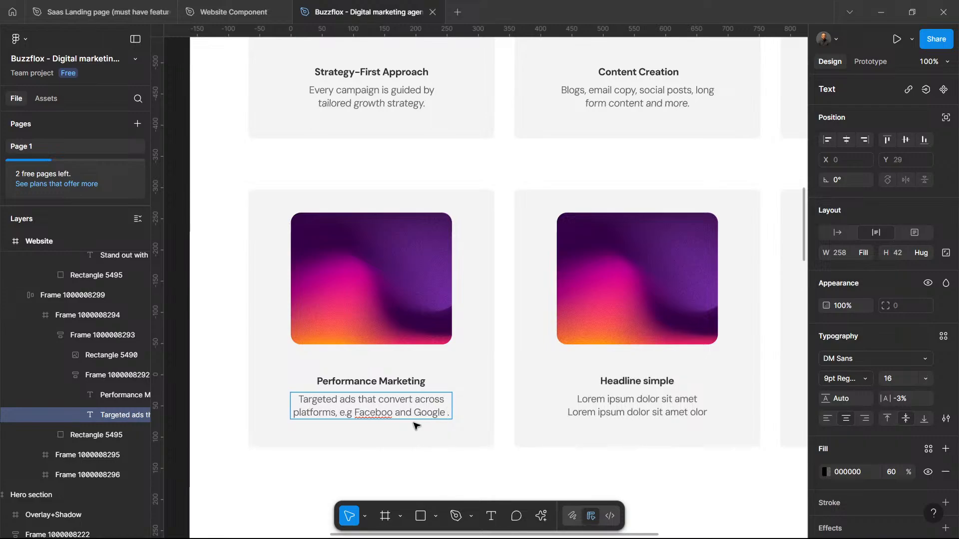
right_click(381, 415)
click(441, 329)
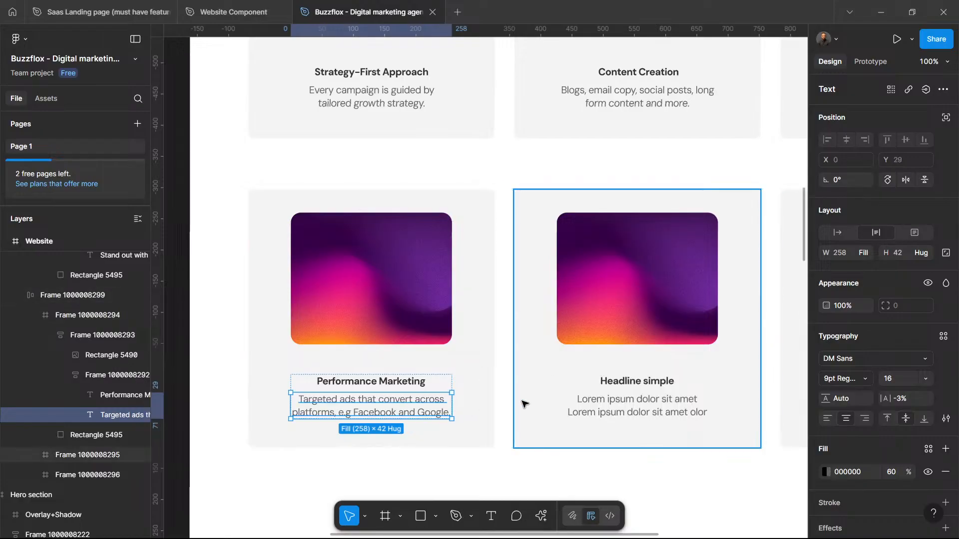
Step: Copy the "Social Media Management" feature title from ChatGPT and replace the placeholder headline of the second row's middle card in Figma with it
click(525, 402)
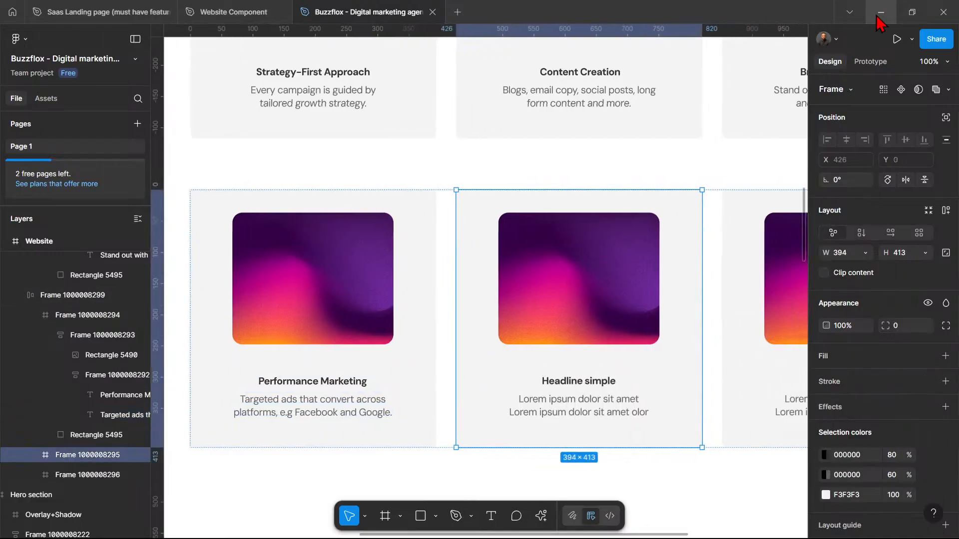
click(880, 12)
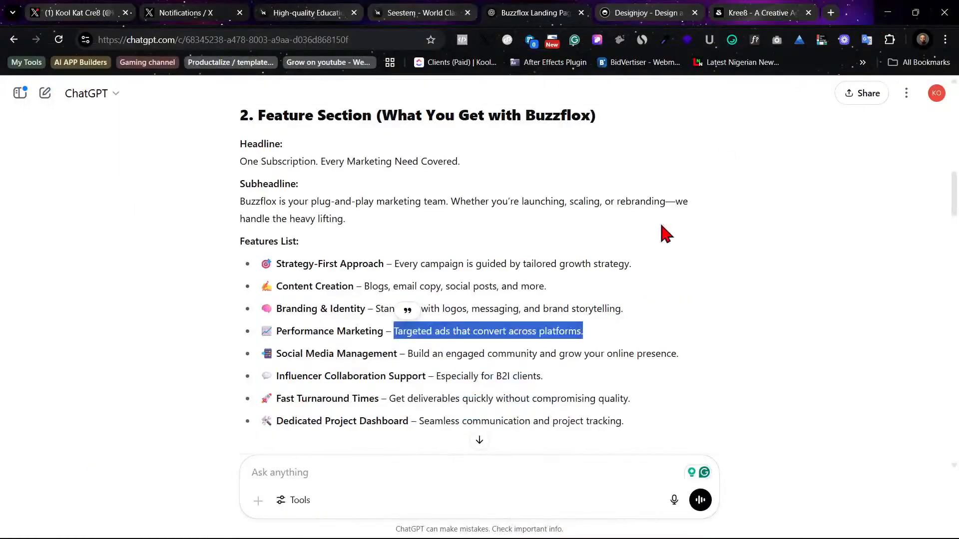
click(311, 354)
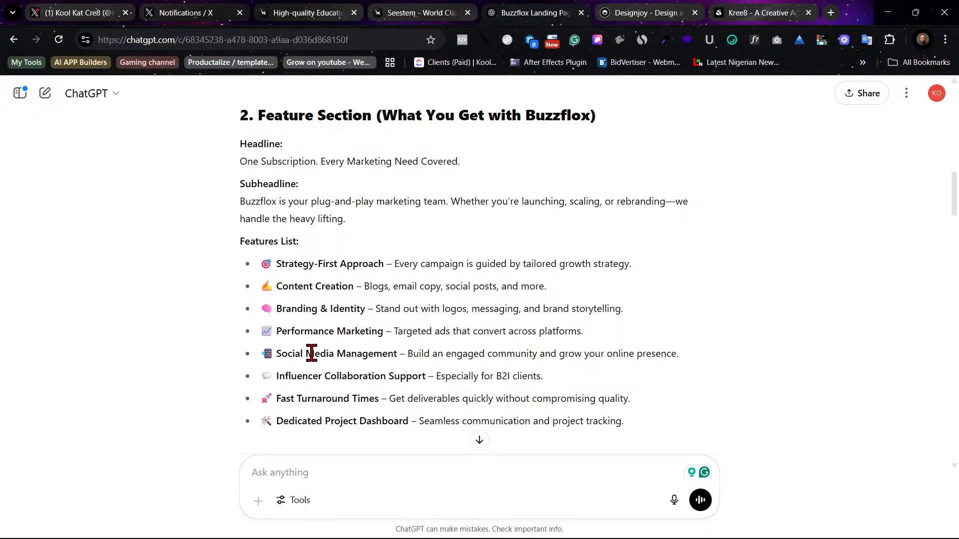
drag(276, 353, 398, 353)
key(ctrl+c)
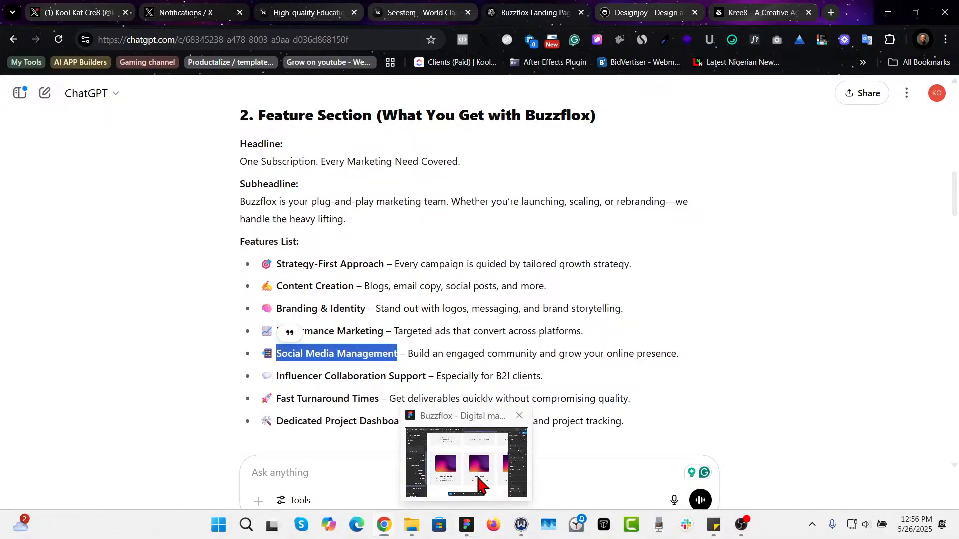
click(468, 528)
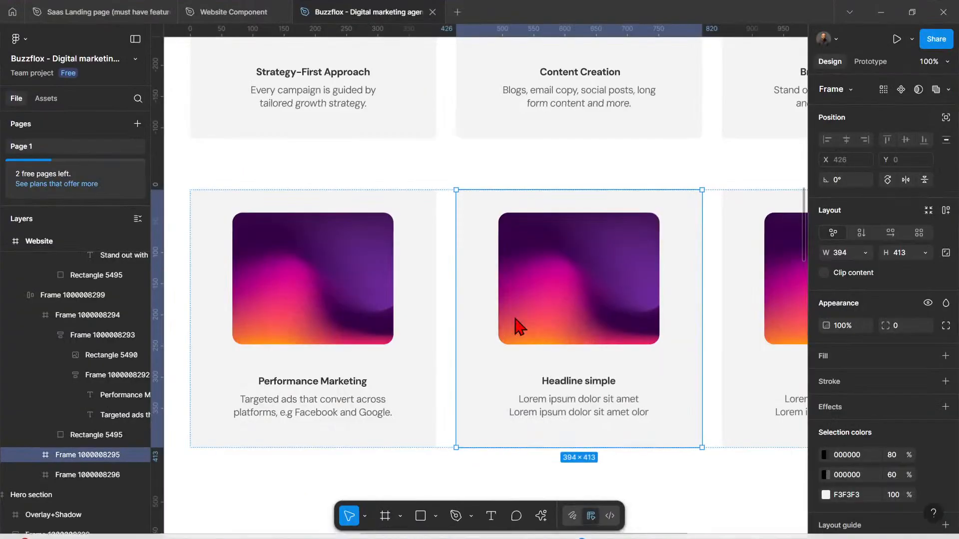
double_click(591, 382)
double_click(591, 381)
key(ctrl+v)
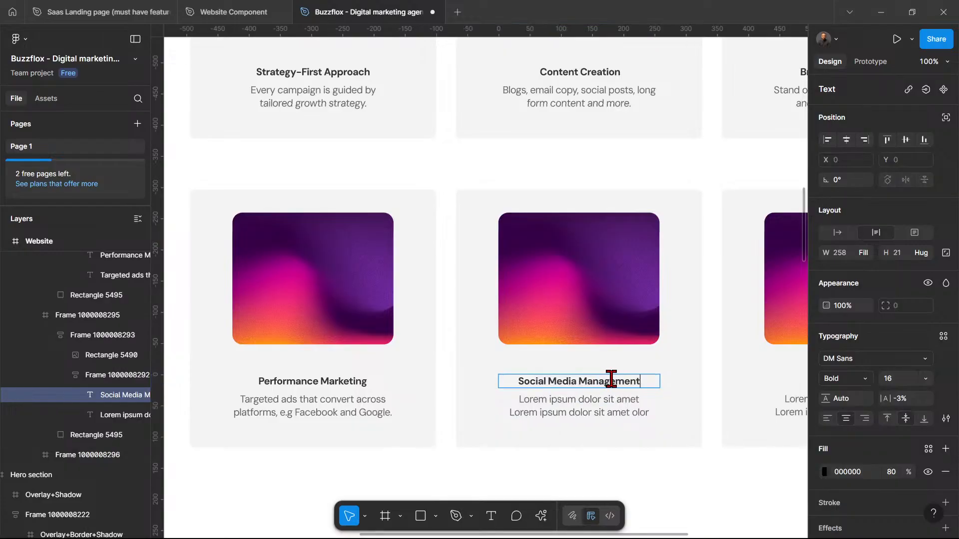
click(690, 332)
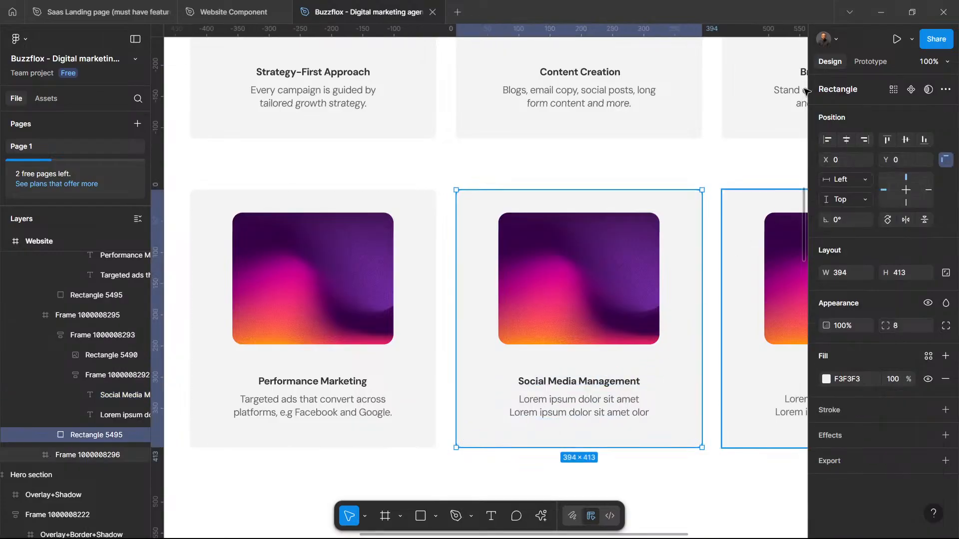
Step: Copy "Build an engaged community and grow your online presence." from ChatGPT and replace the Social Media Management card's placeholder description in Figma with it
click(881, 12)
click(409, 354)
drag(408, 354, 687, 357)
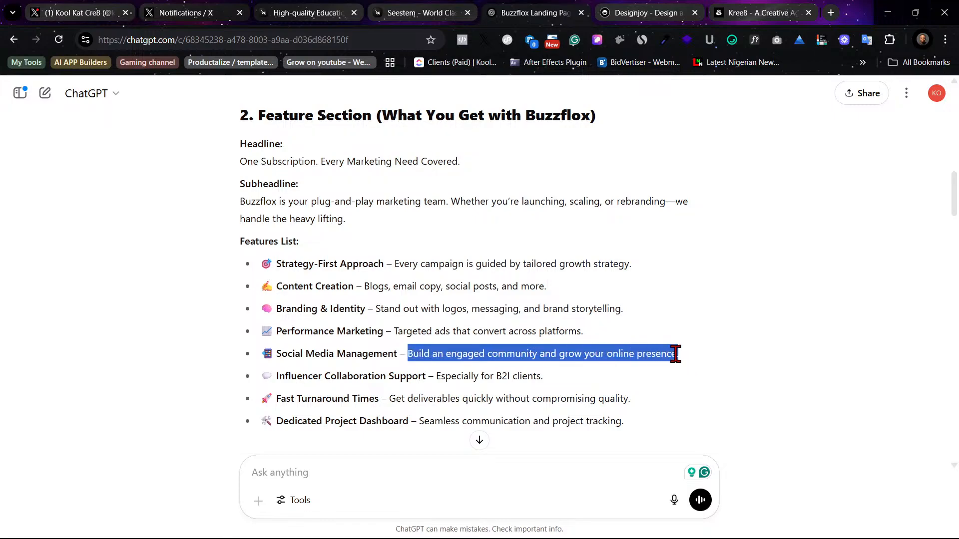
right_click(616, 355)
click(652, 178)
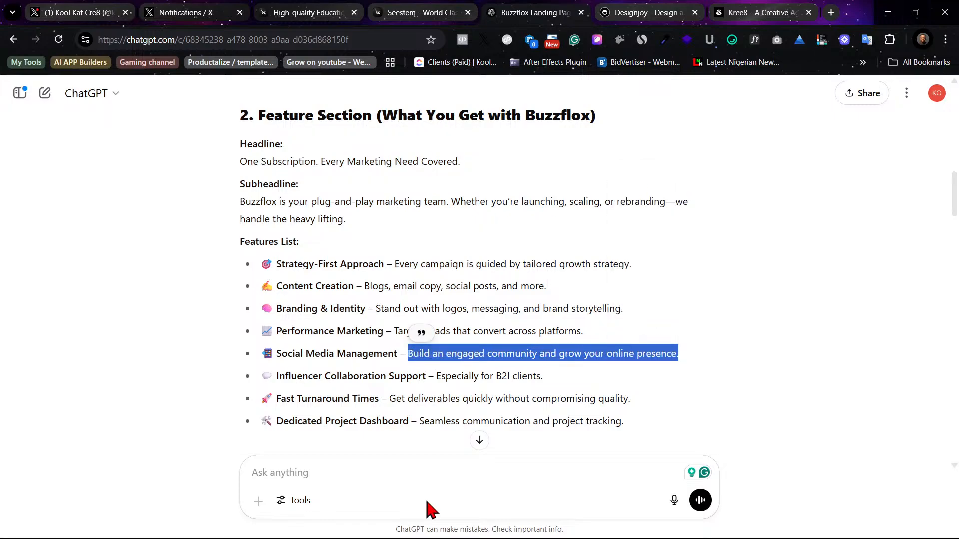
mouse_move(477, 528)
click(499, 456)
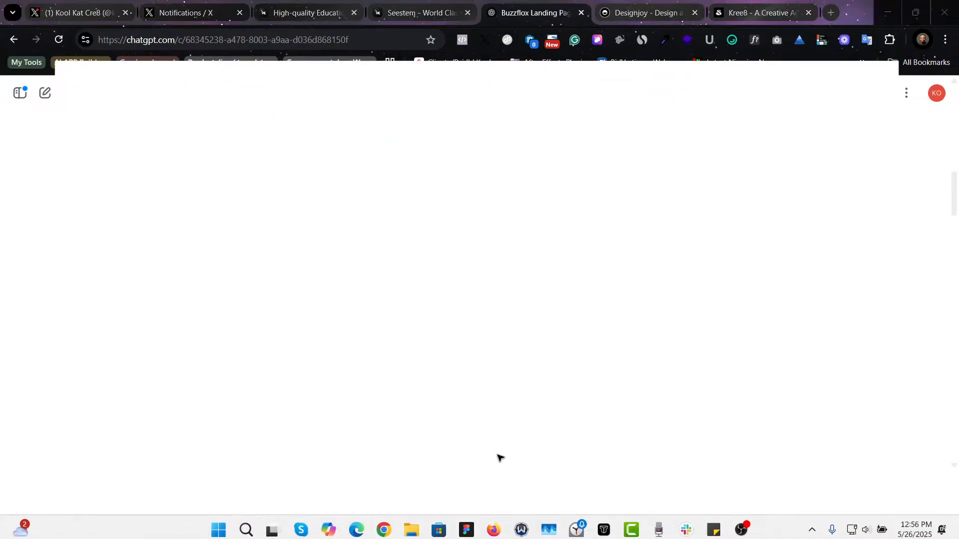
double_click(548, 403)
key(ctrl+a)
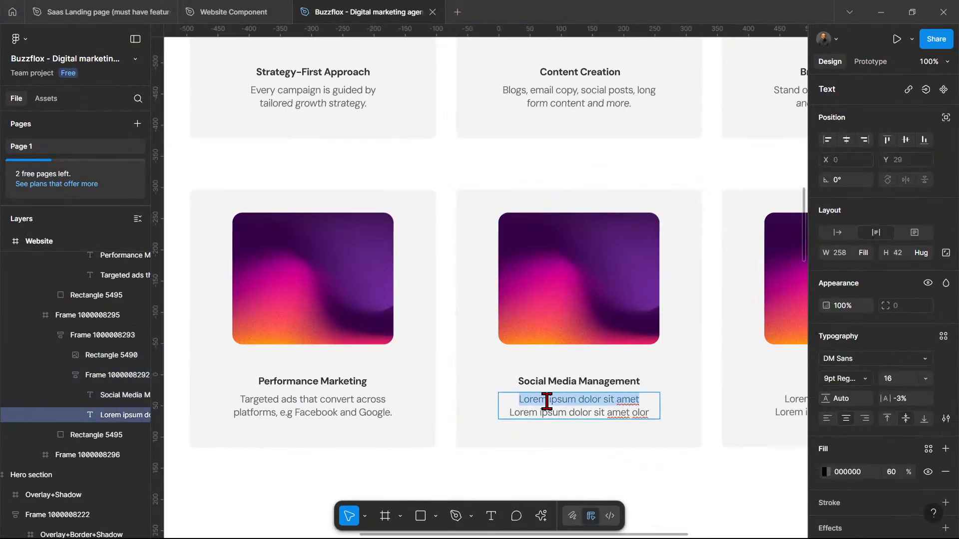
key(ctrl+v)
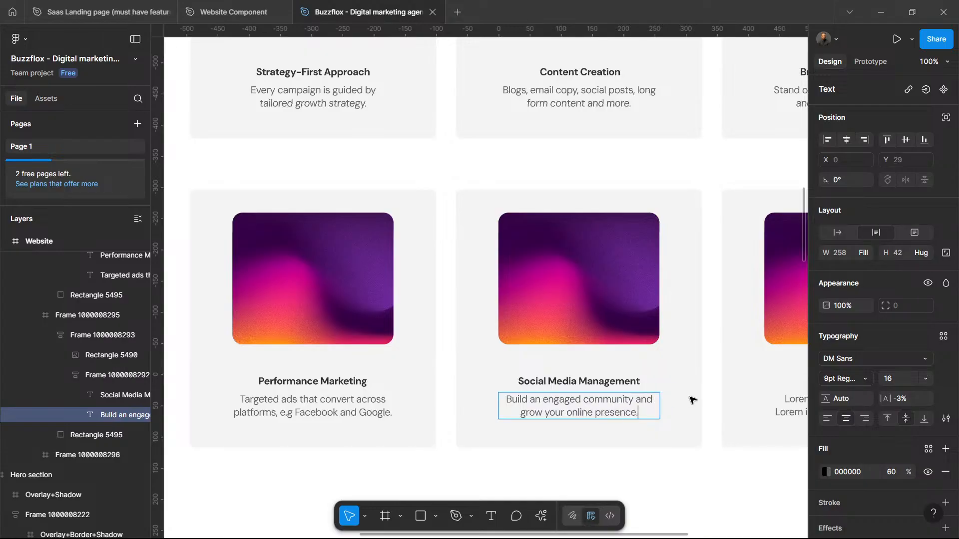
scroll(689, 402, right, 5)
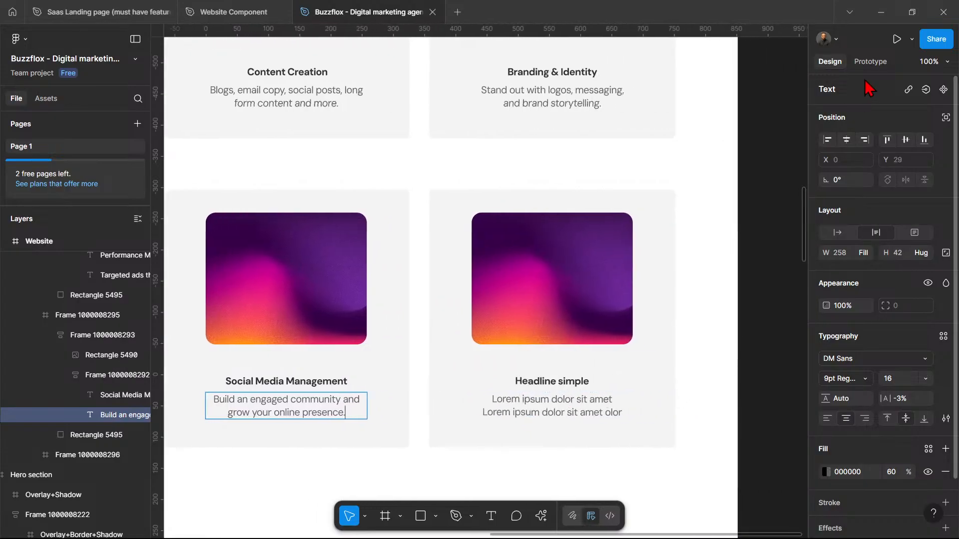
Step: Copy the "Influencer Collaboration Support" feature title from ChatGPT and replace the placeholder headline of the second row's last card in Figma with it
click(881, 12)
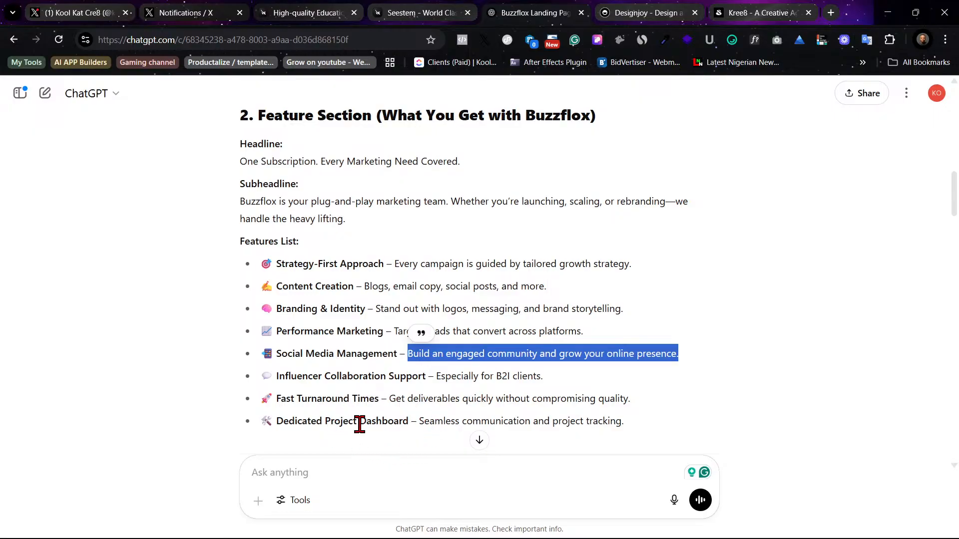
drag(276, 375, 427, 376)
right_click(407, 375)
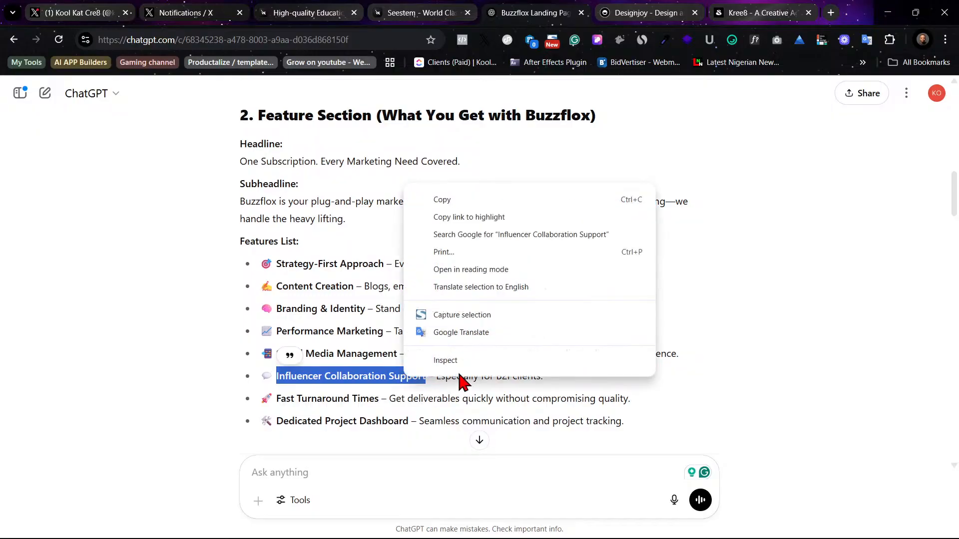
click(460, 200)
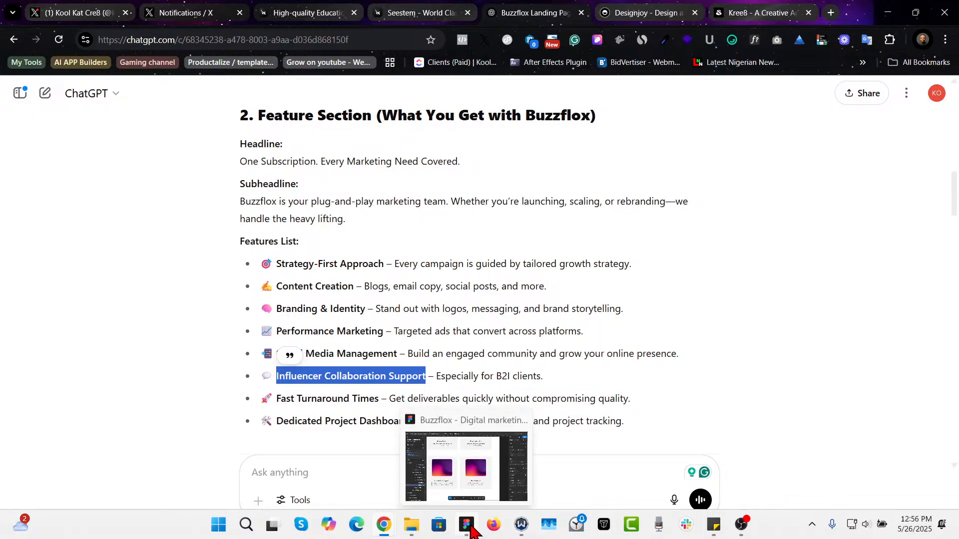
click(479, 477)
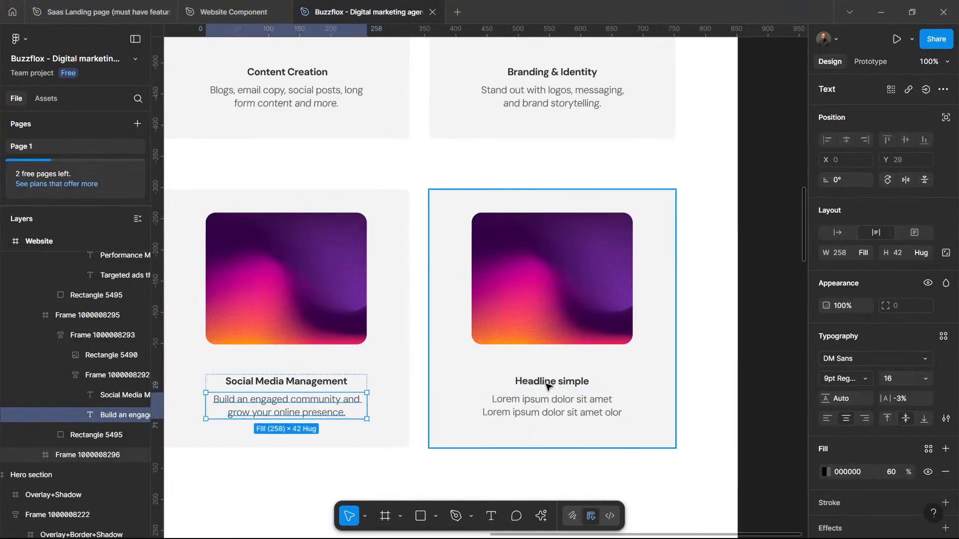
click(549, 387)
double_click(549, 386)
double_click(549, 386)
double_click(548, 385)
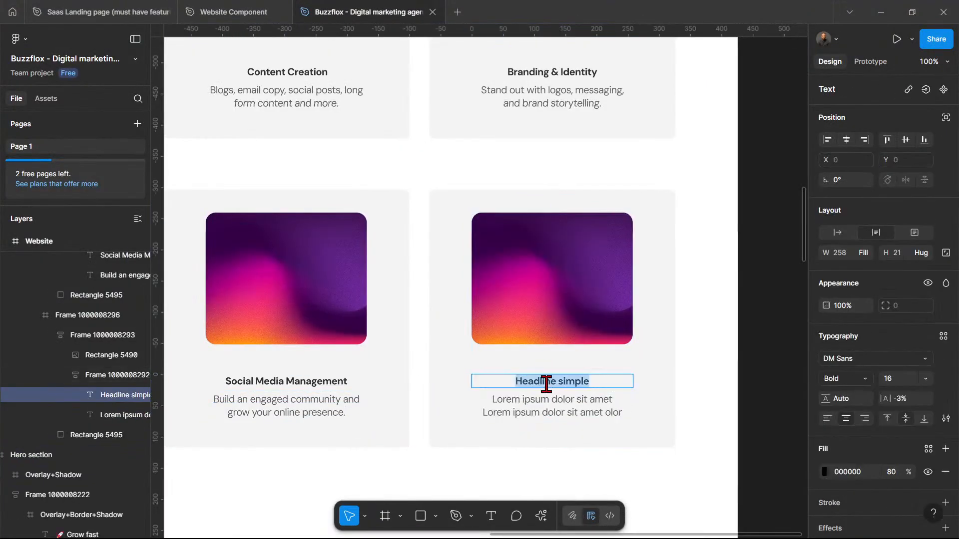
key(ctrl+v)
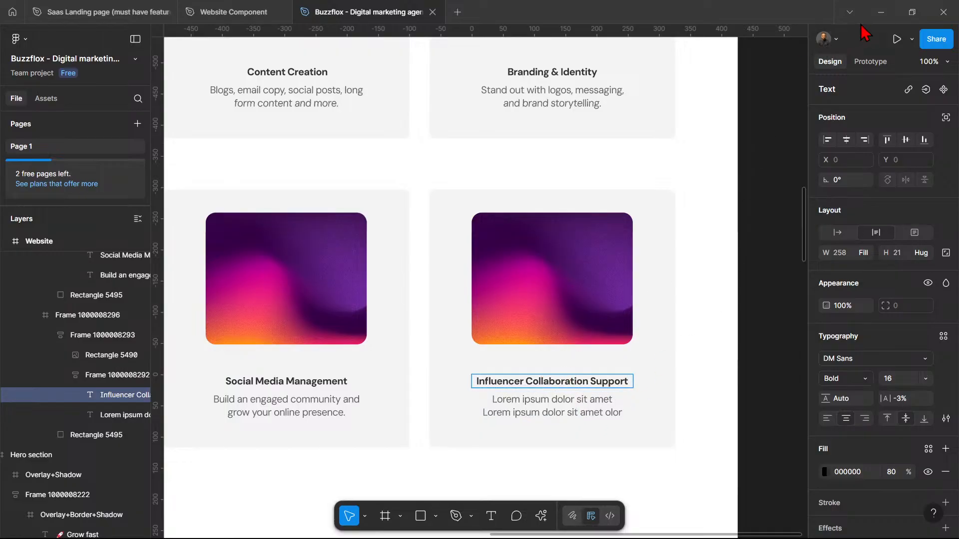
Step: Copy "Especially for B2I clients." from ChatGPT and replace the Influencer Collaboration Support card's placeholder description in Figma with it
click(881, 12)
click(449, 377)
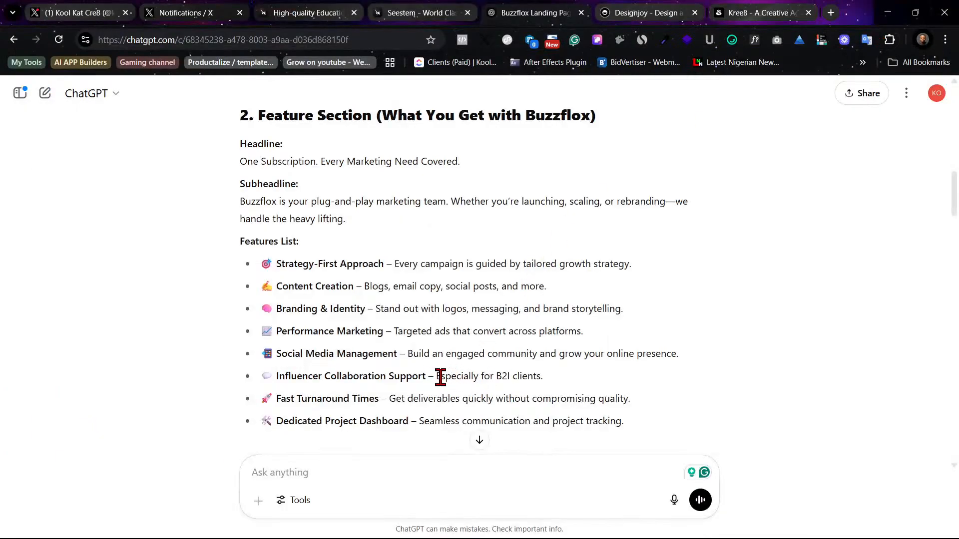
mouse_move(435, 377)
mouse_down()
mouse_move(539, 375)
mouse_move(436, 375)
mouse_up()
key(ctrl+c)
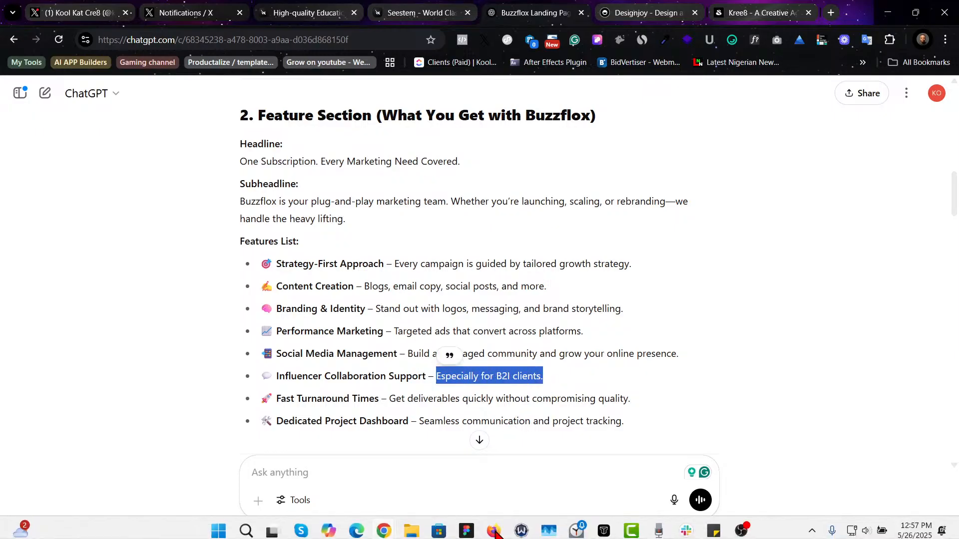
mouse_move(467, 524)
click(470, 503)
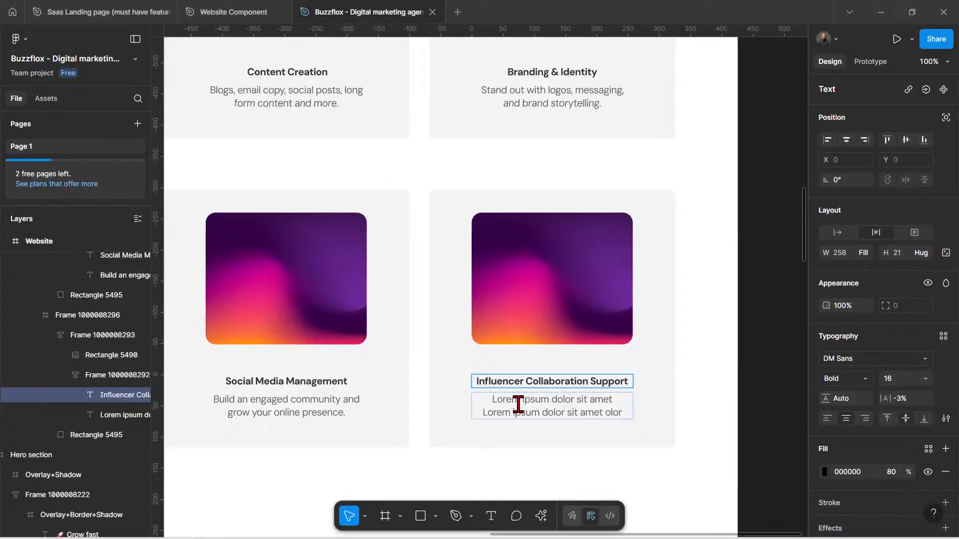
triple_click(558, 413)
key(ctrl+a)
key(ctrl+v)
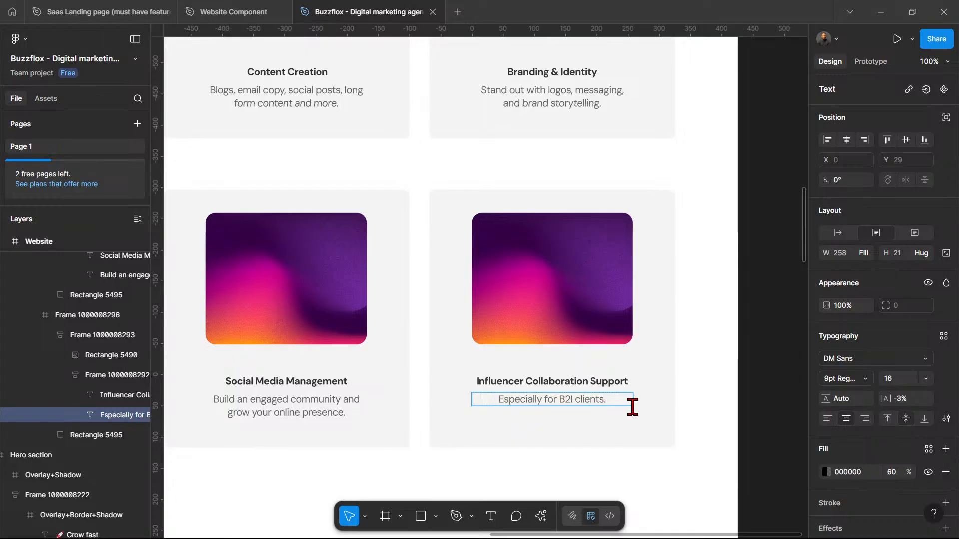
Step: Extend the Influencer Collaboration Support card's description so that it reads "Especially for B2I clients, partner, collaborate and grow with us."
key(Left)
text(, )
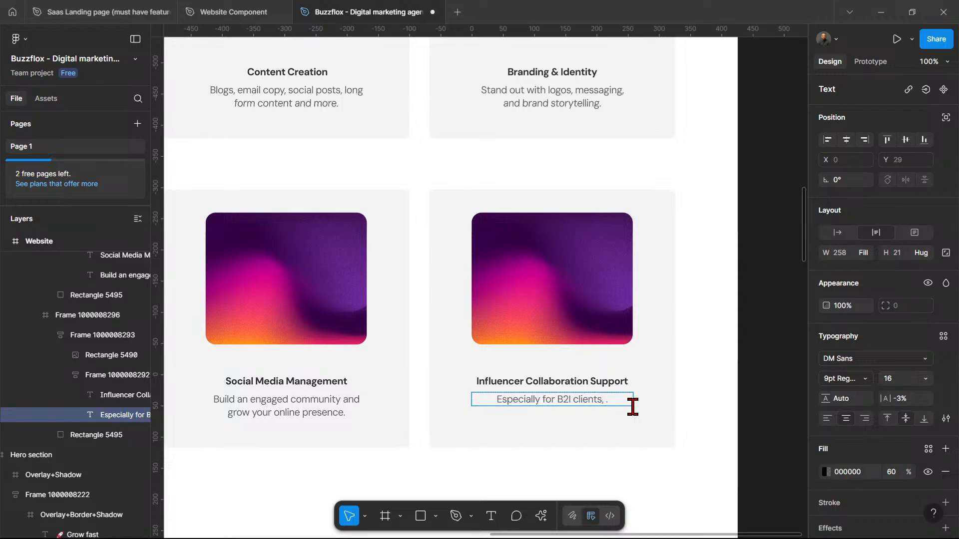
text(pa)
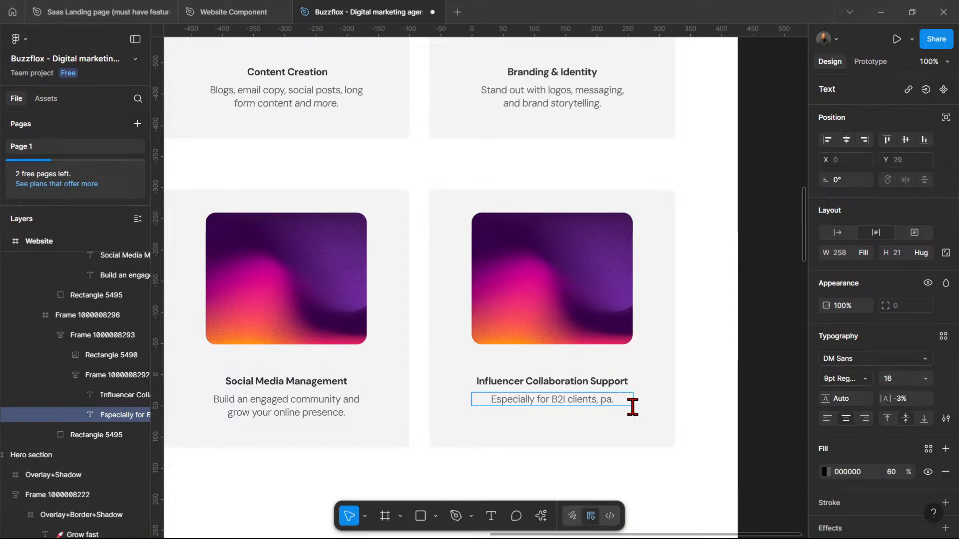
text(rt)
text(ner and )
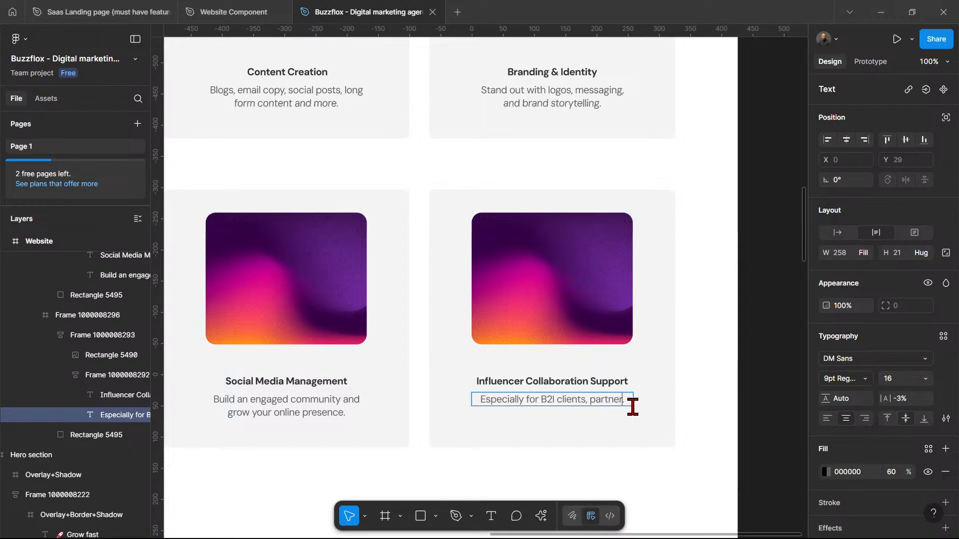
text(gr)
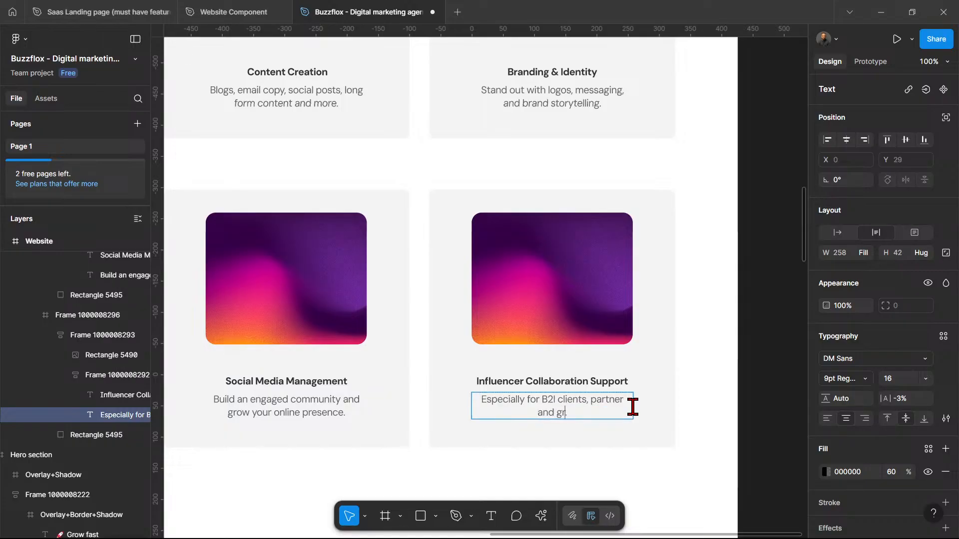
text(ow with us.)
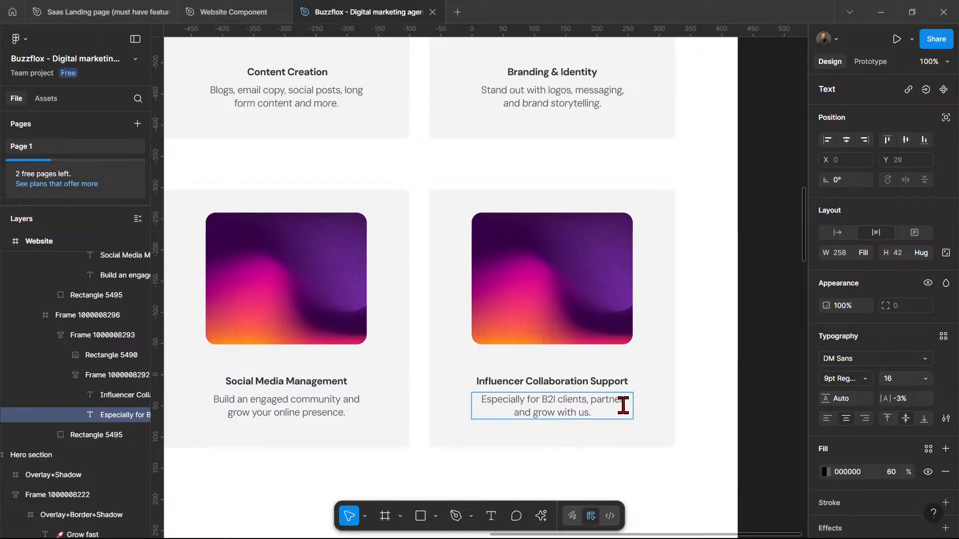
text(,)
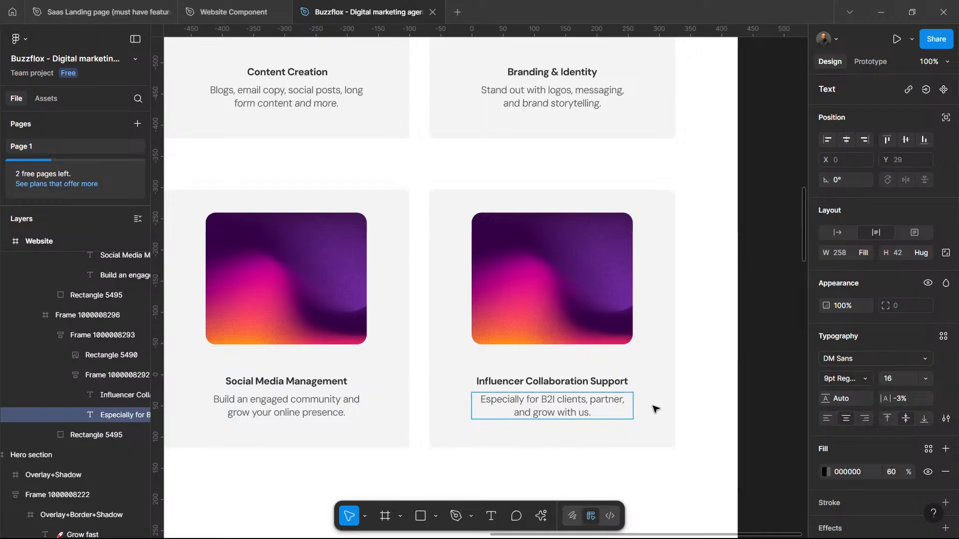
text( collabo)
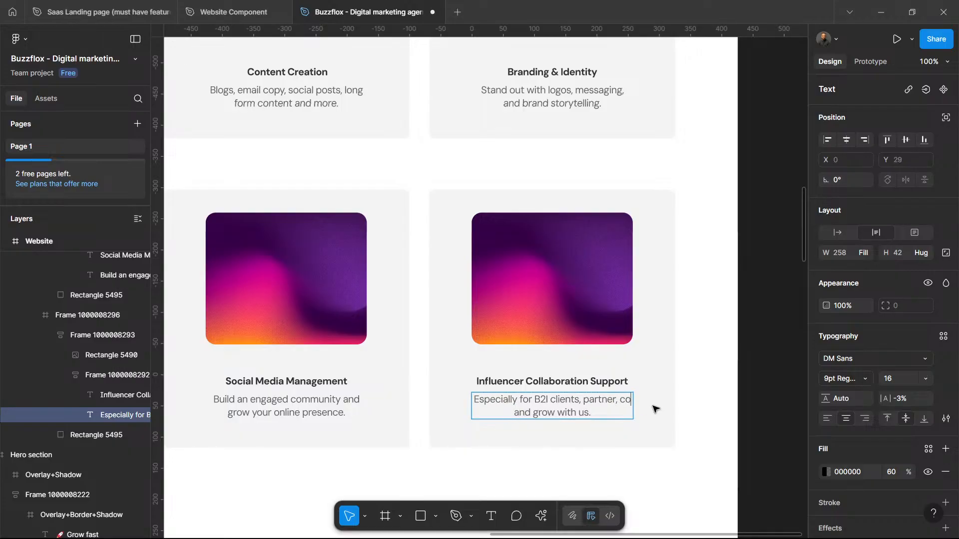
text(rate)
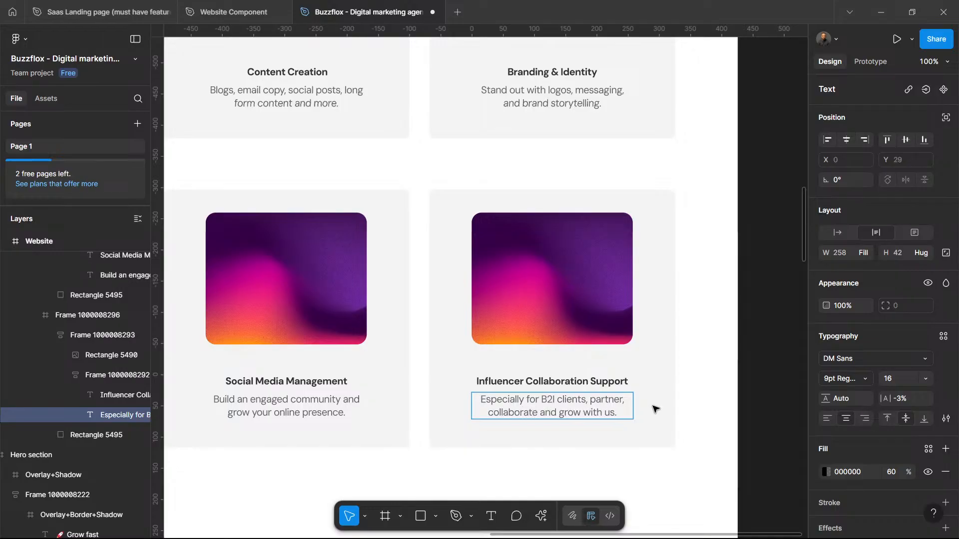
key(Escape)
click(703, 394)
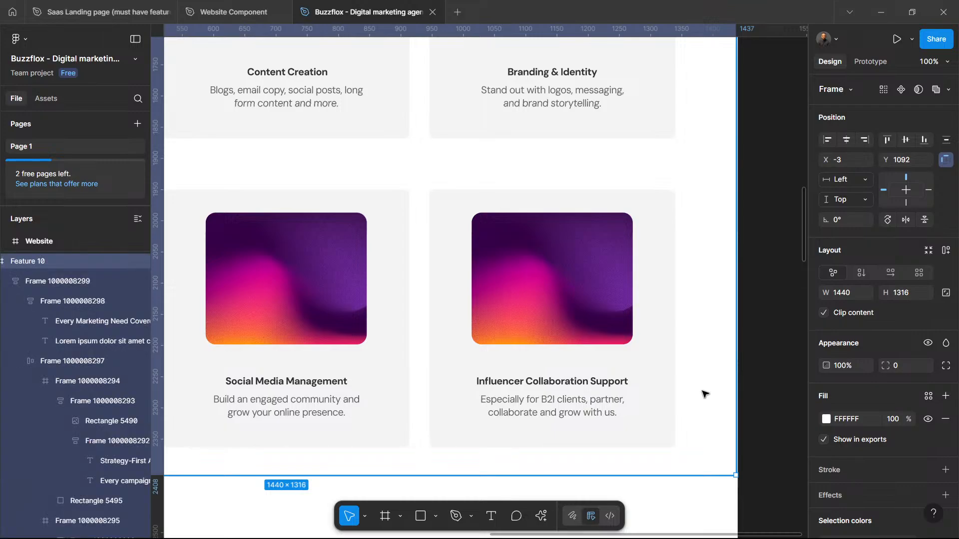
Step: Insert "Your" at the start of the feature section's heading so that it reads "Your Every Marketing Need Covered."
key(shift+2)
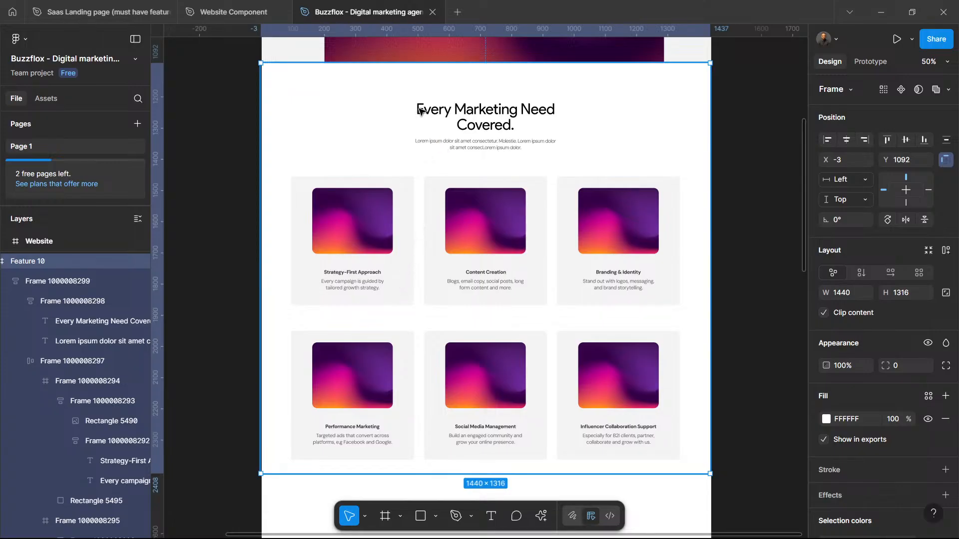
double_click(420, 110)
double_click(420, 111)
double_click(419, 110)
double_click(419, 109)
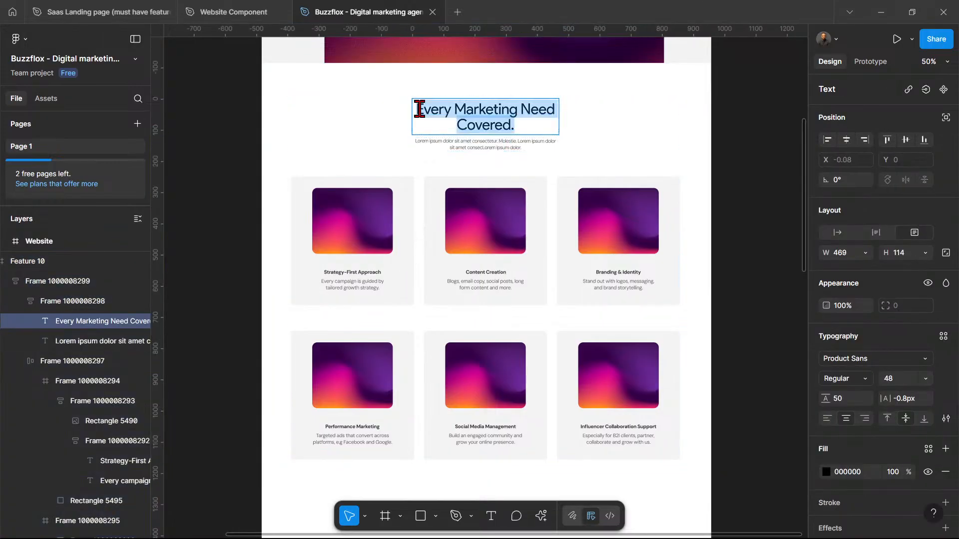
click(418, 107)
text(Your)
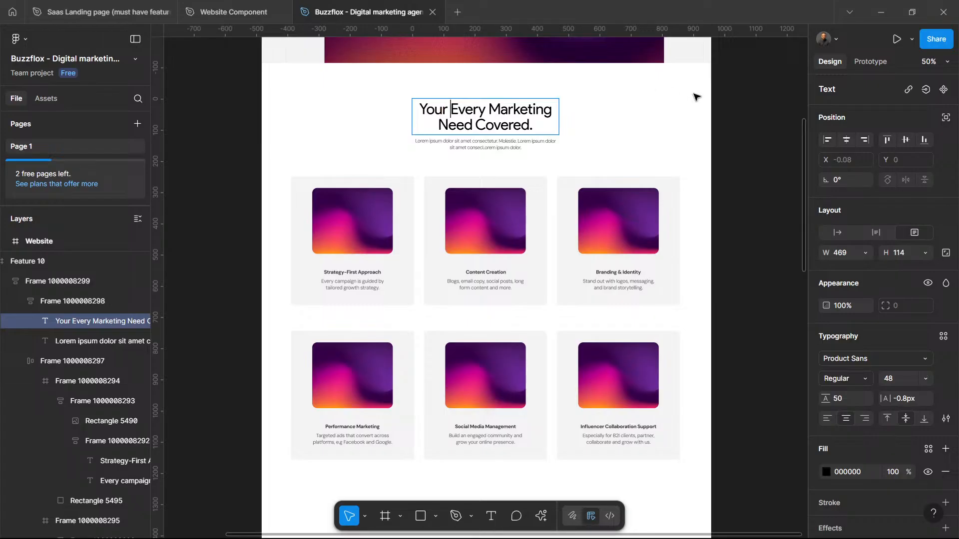
key(Escape)
click(712, 184)
Step: Look over the page from the hero image through the feature cards down to the Pricing section
scroll(660, 246, down, 1)
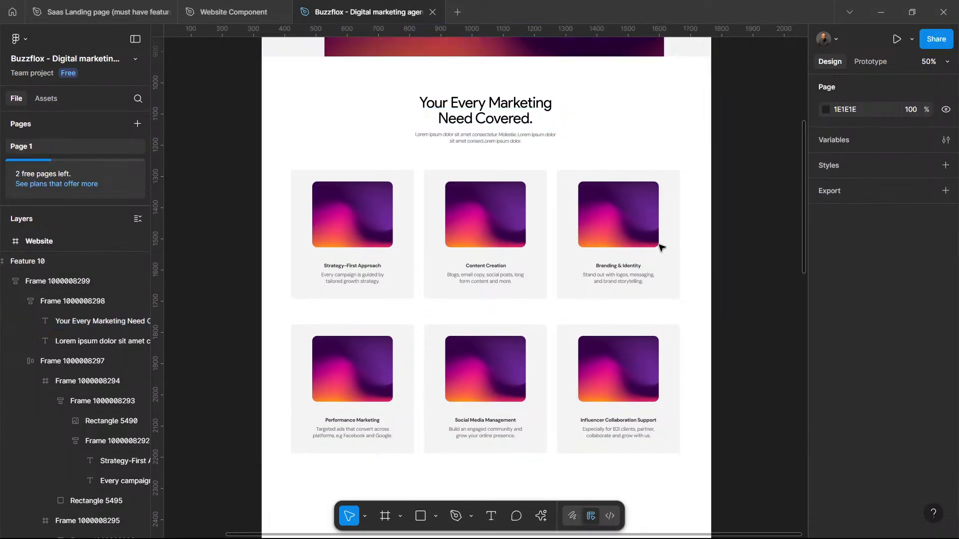
scroll(660, 246, up, 5)
scroll(661, 247, up, 1)
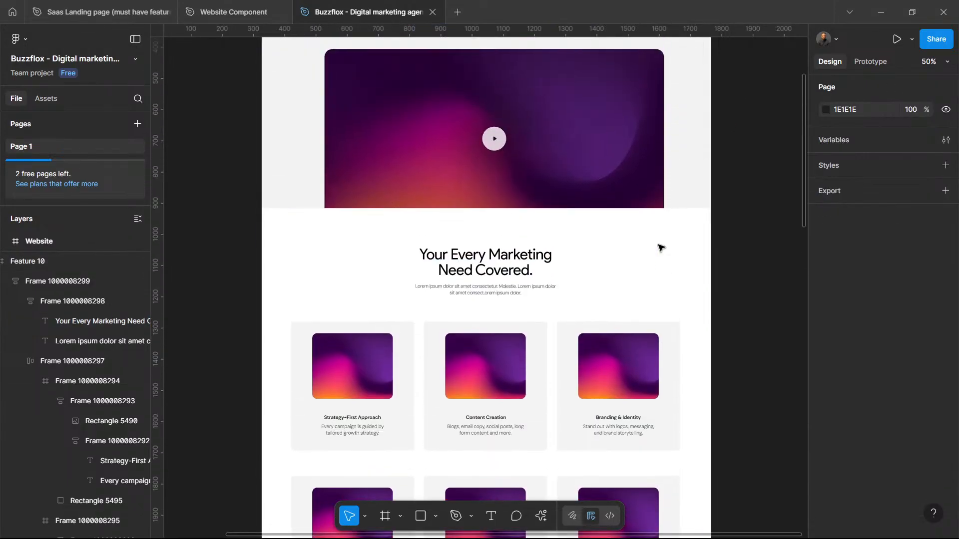
scroll(661, 247, down, 2)
scroll(661, 249, down, 1)
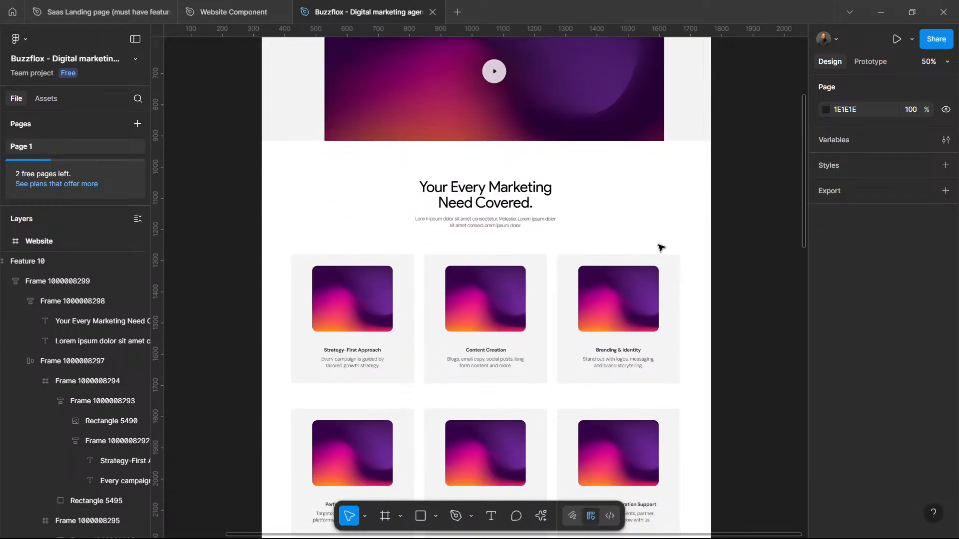
scroll(660, 248, down, 1)
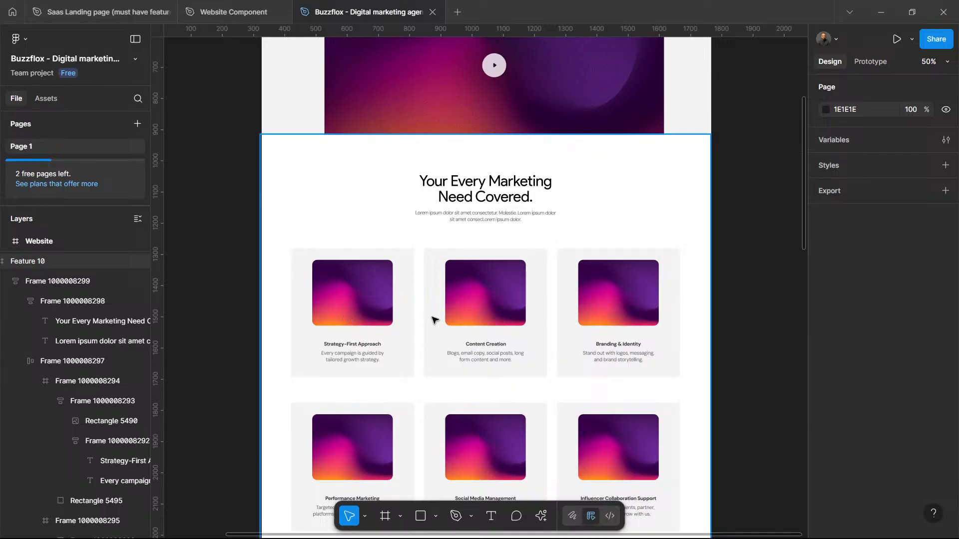
scroll(433, 324, down, 4)
scroll(492, 356, down, 8)
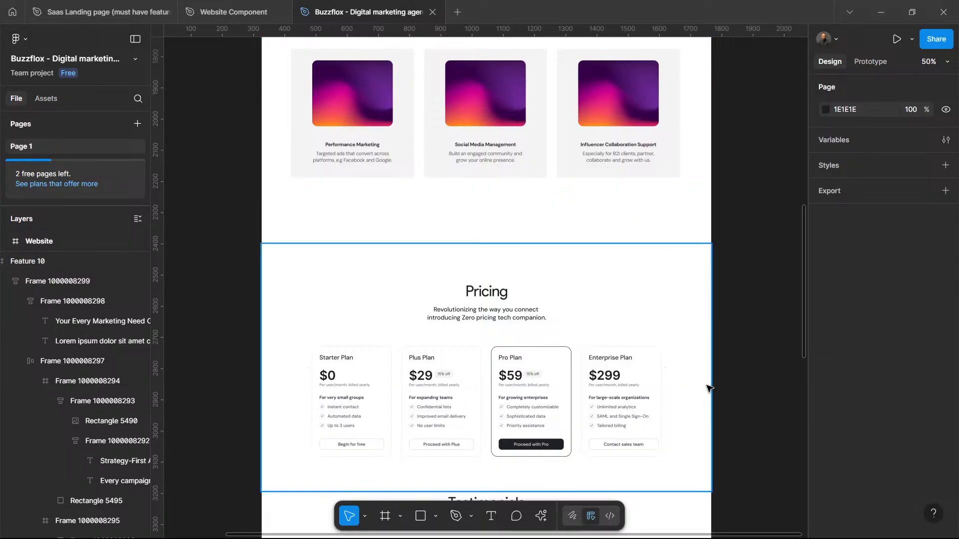
Step: Copy the pricing headline "Simple Pricing. Big Value." from ChatGPT and replace the "Pricing" heading in Figma with it
click(882, 13)
scroll(552, 312, down, 6)
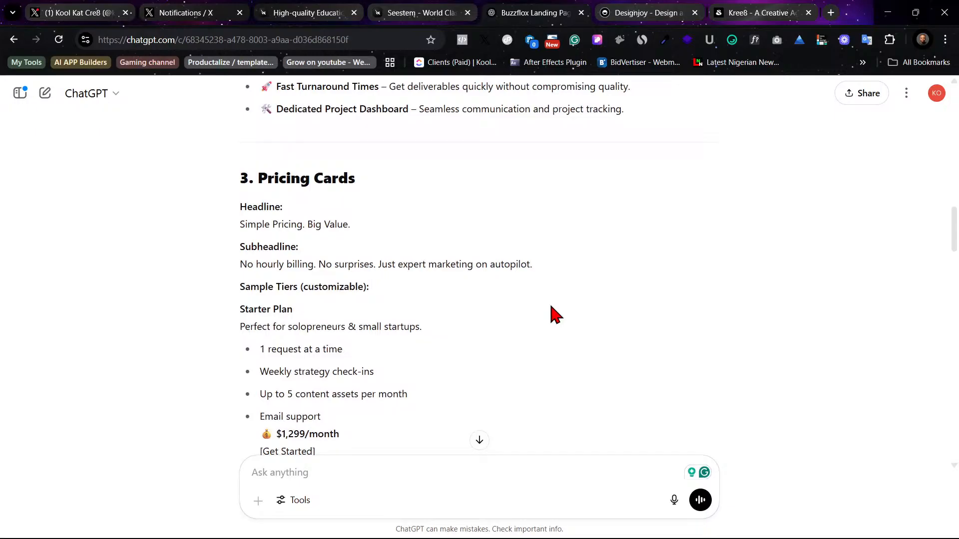
scroll(553, 314, down, 1)
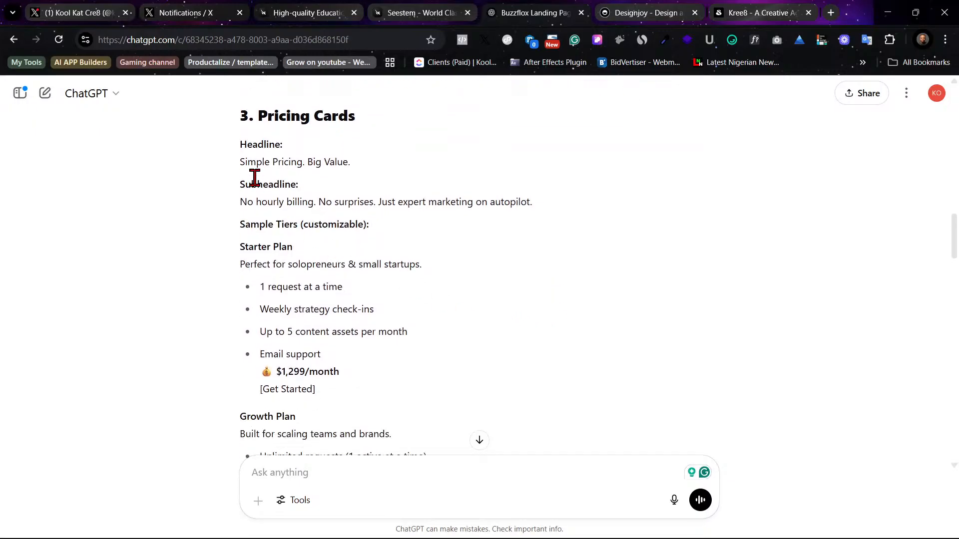
drag(240, 161, 361, 176)
right_click(360, 176)
click(420, 180)
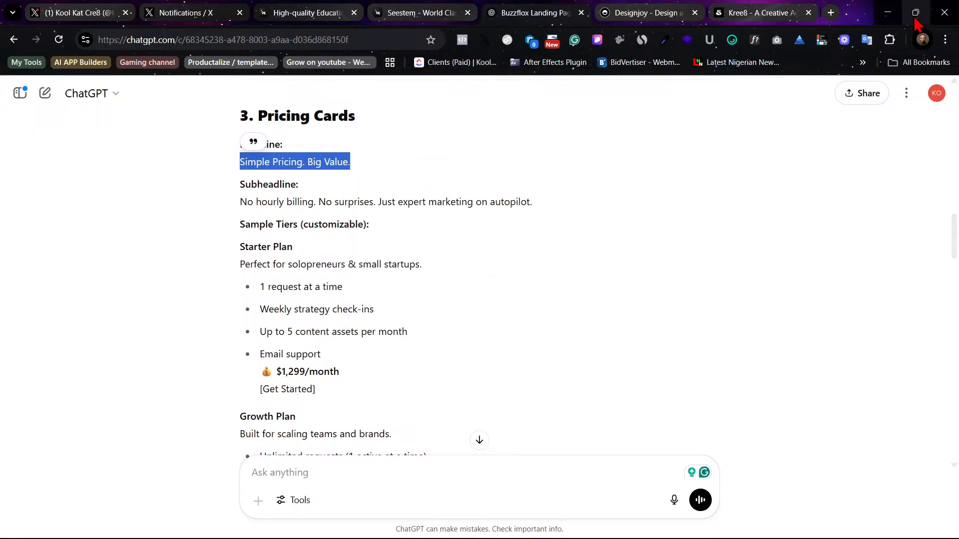
click(888, 12)
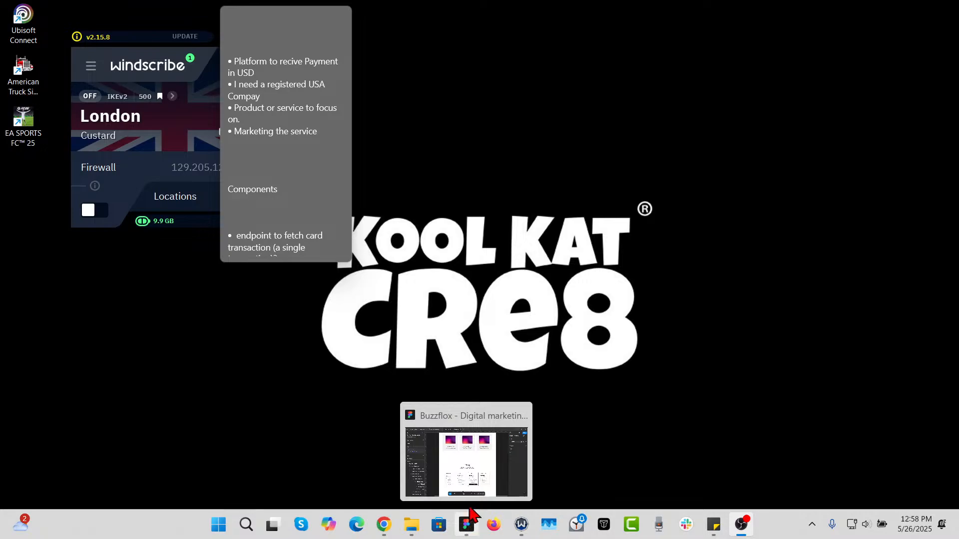
click(470, 522)
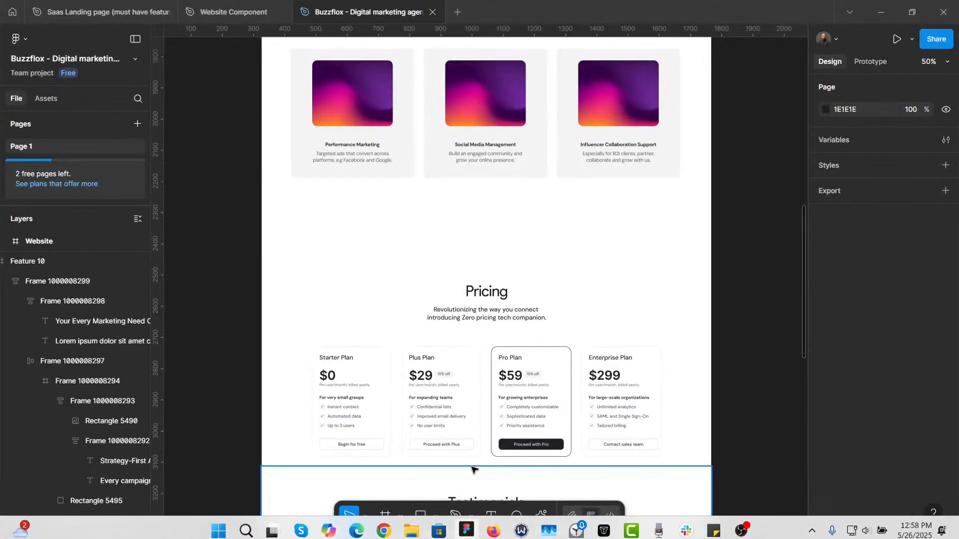
click(482, 298)
double_click(482, 298)
double_click(481, 297)
double_click(481, 297)
key(ctrl+v)
key(Escape)
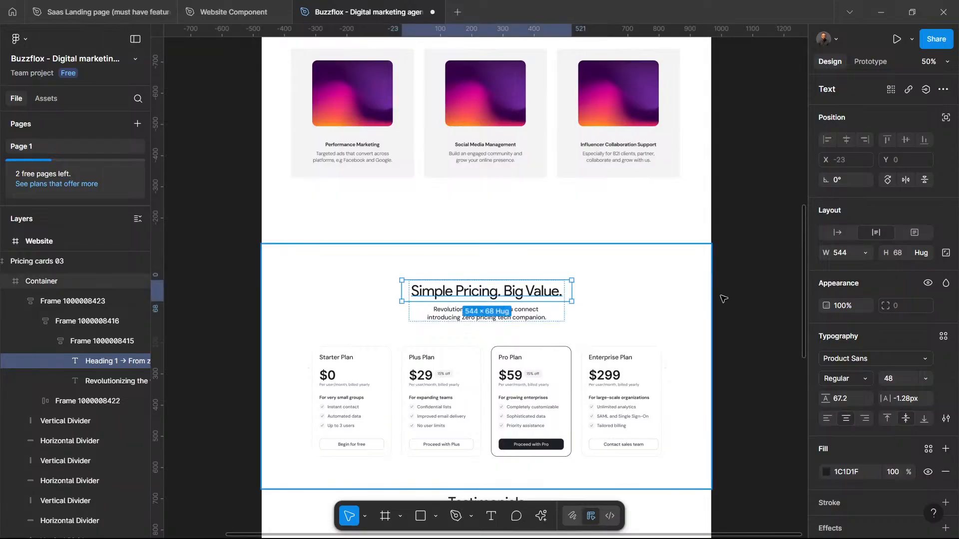
key(Escape)
Step: Move the pricing section up to about Y 2416, directly beneath the feature section, and deselect it
drag(637, 282, 631, 230)
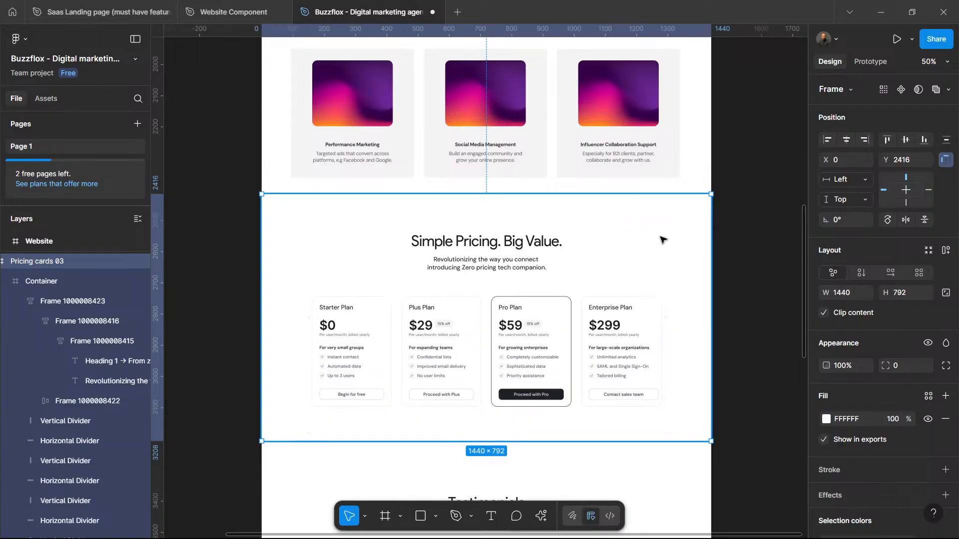
click(735, 164)
scroll(709, 170, up, 5)
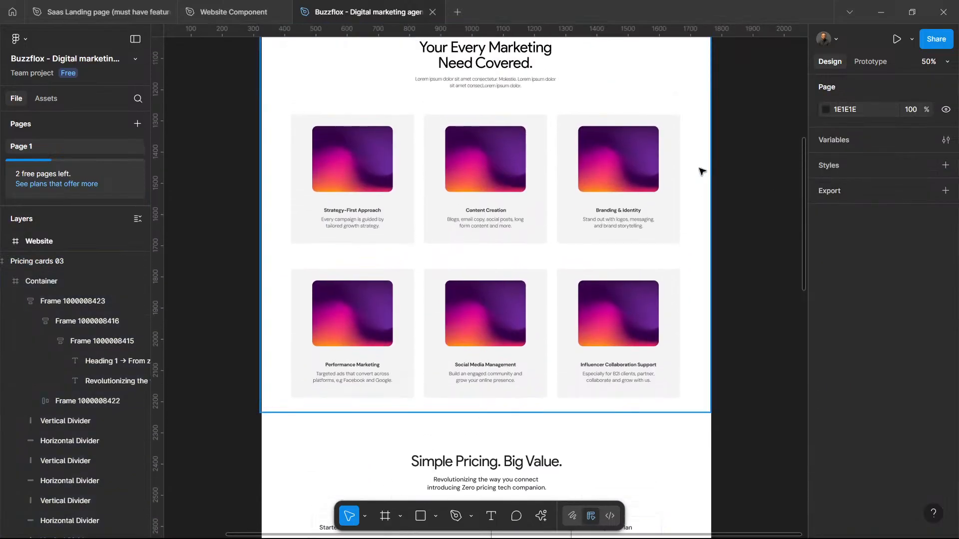
Step: Delete the Enterprise Plan card from the pricing section
scroll(685, 172, down, 2)
scroll(681, 179, down, 3)
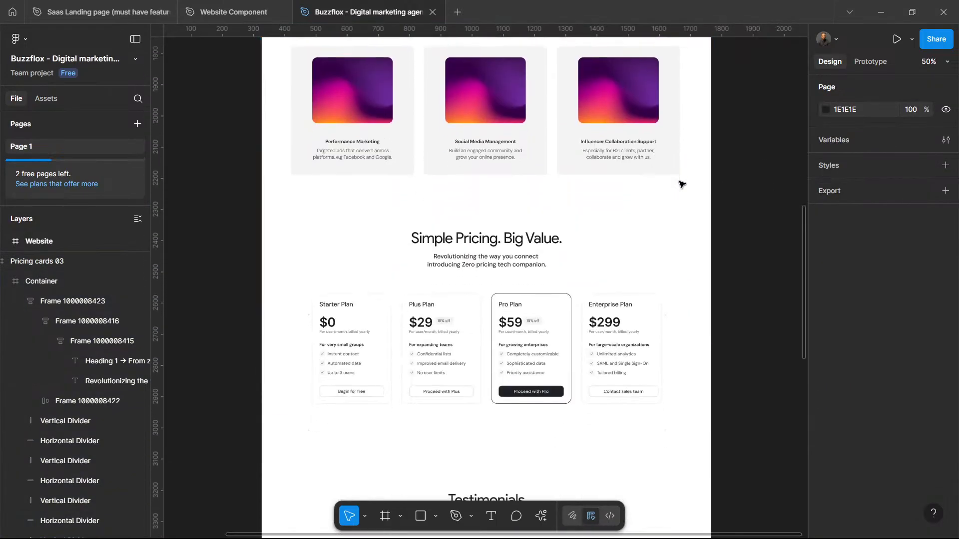
click(614, 348)
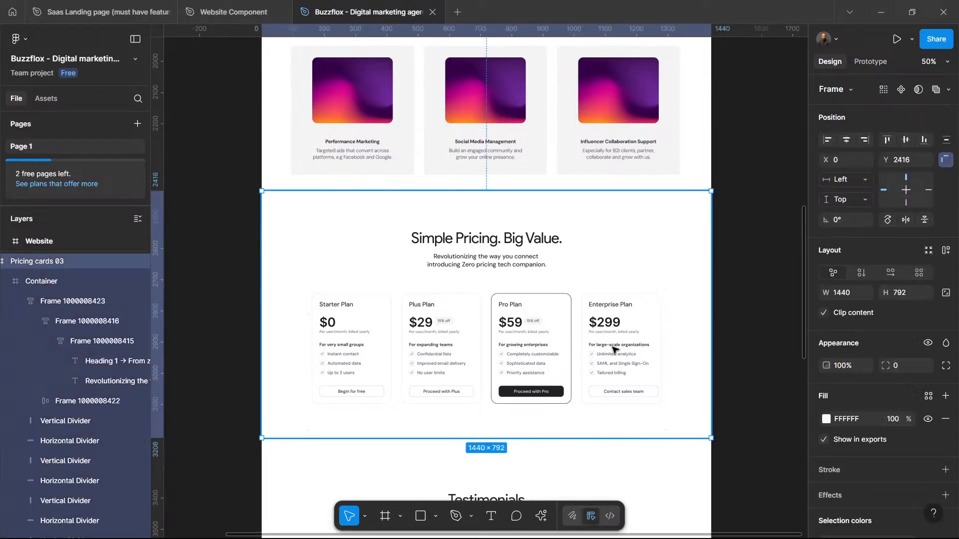
double_click(615, 349)
double_click(614, 349)
double_click(614, 349)
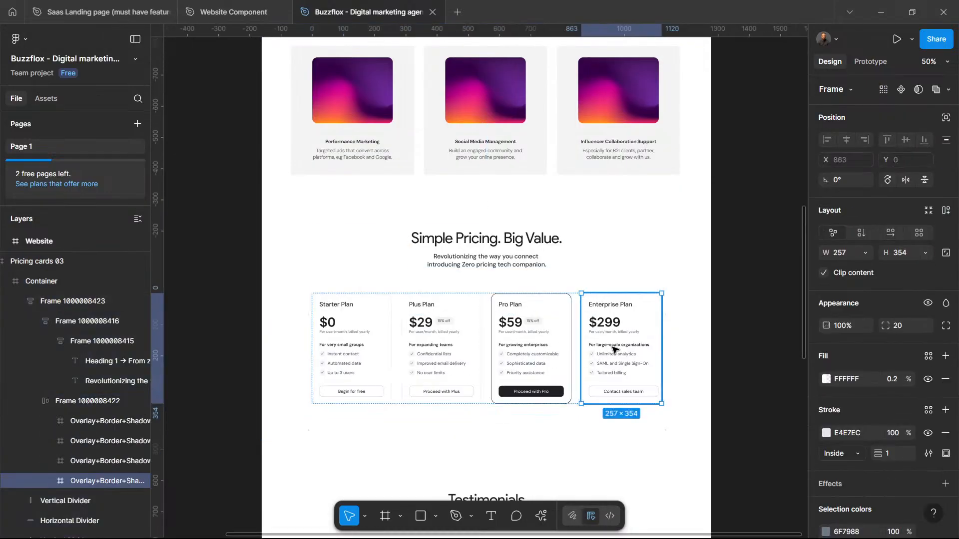
key(Delete)
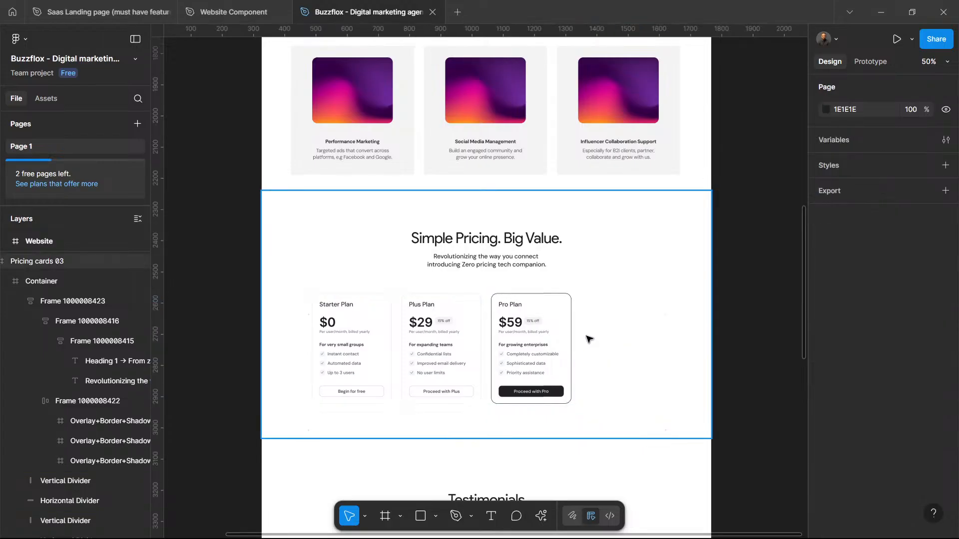
Step: Move the Starter, Plus and Pro plan cards together out of the page onto the empty canvas beside it
click(333, 315)
double_click(333, 315)
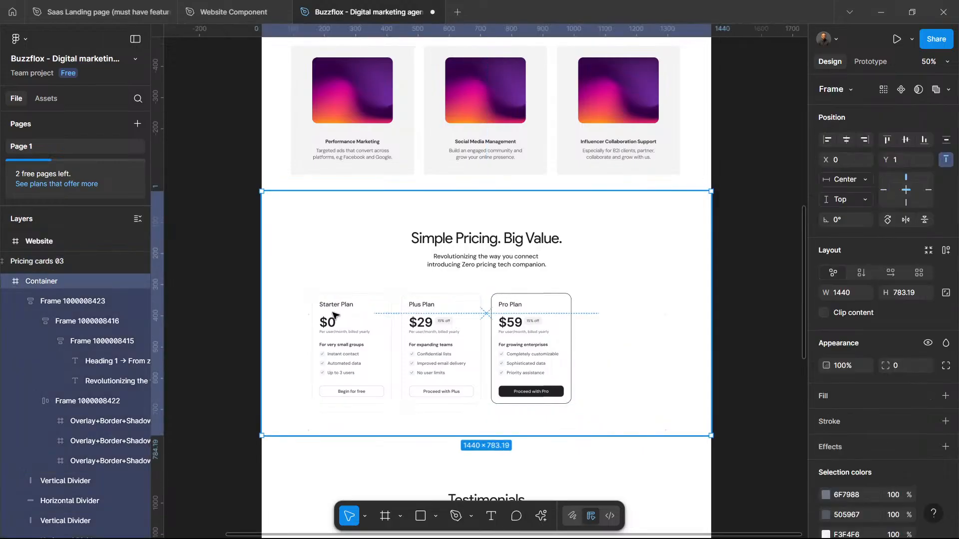
double_click(332, 315)
double_click(333, 315)
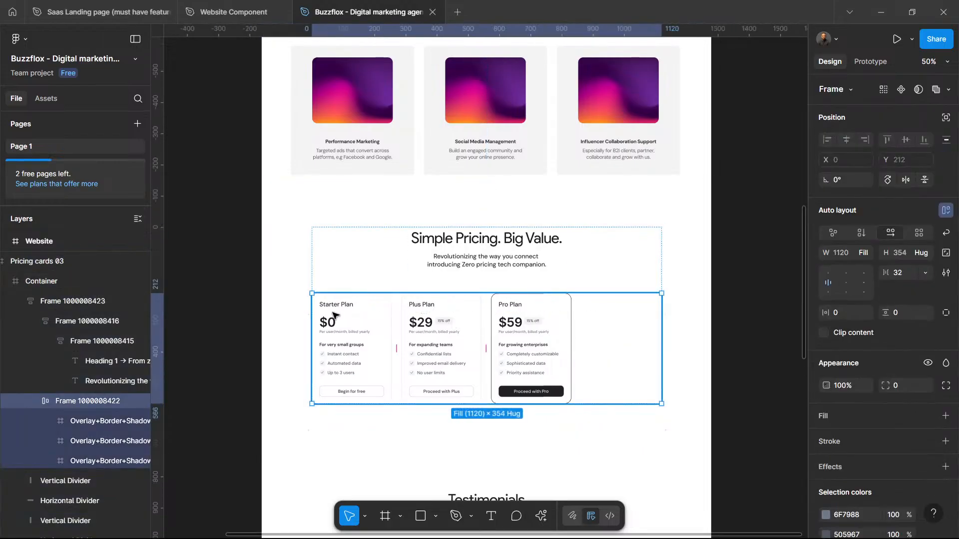
double_click(336, 315)
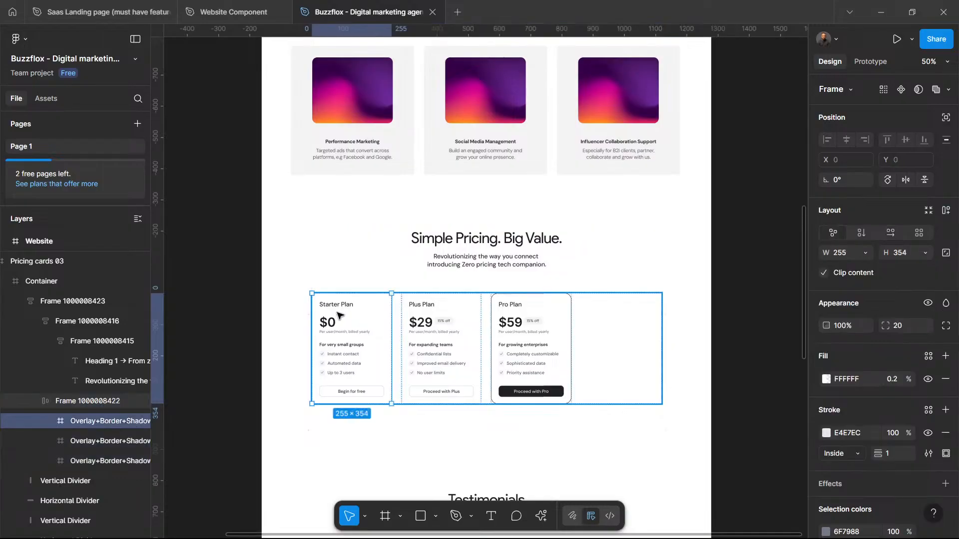
shift+click(423, 335)
shift+click(513, 337)
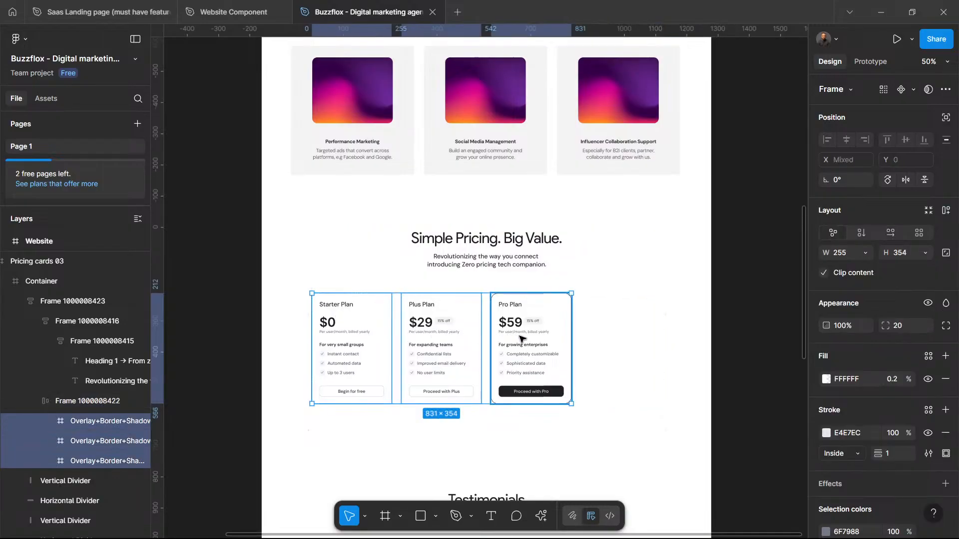
drag(533, 343, 685, 289)
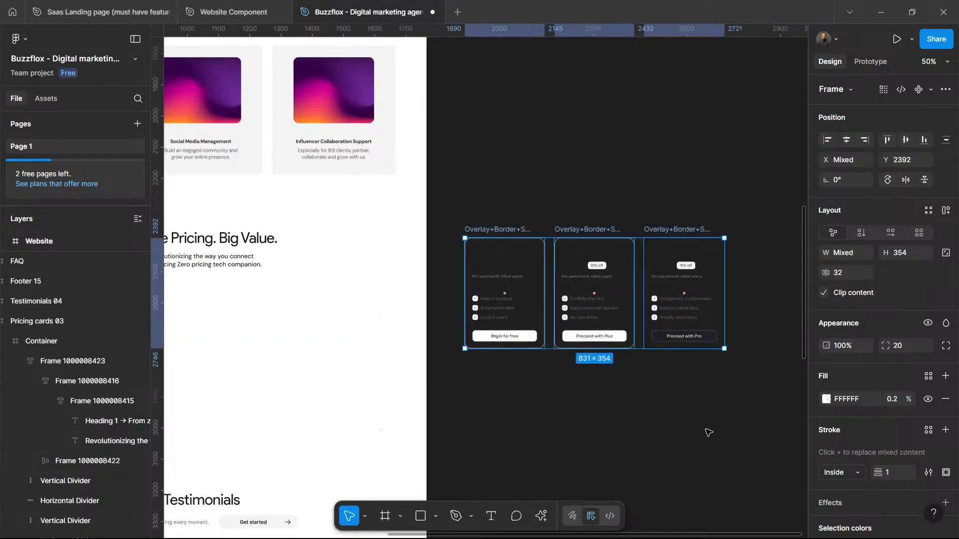
click(688, 428)
Step: Delete the empty 1120 × 354 auto layout frame beneath the pricing heading
scroll(396, 349, left, 5)
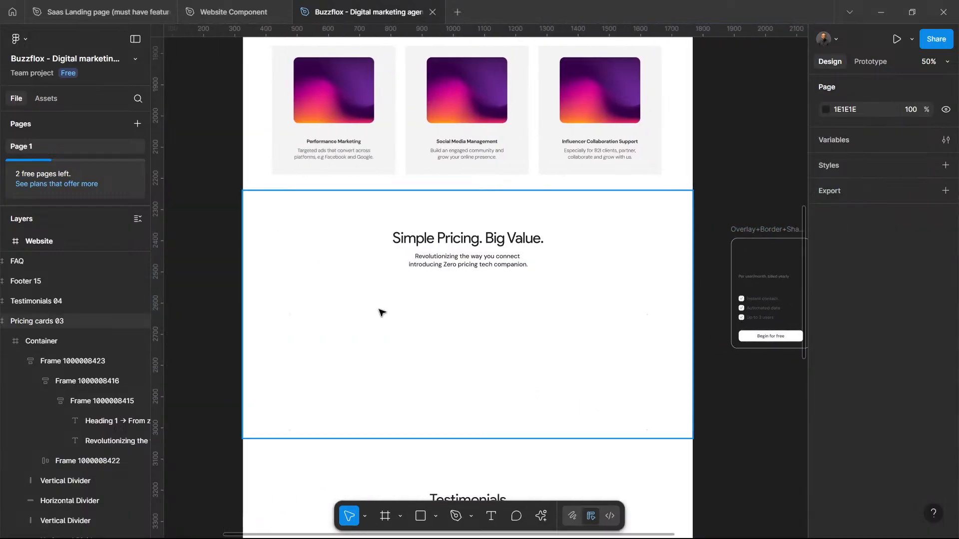
click(381, 313)
double_click(381, 313)
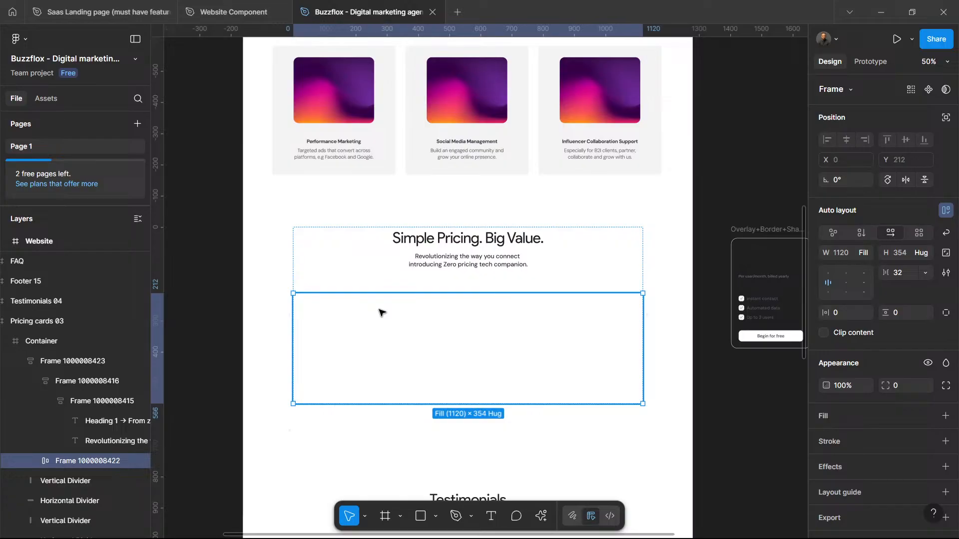
key(Escape)
Step: Move the three plan cards back into the pricing section's container at Y 298, centred beneath the heading, and deselect them
scroll(614, 295, right, 5)
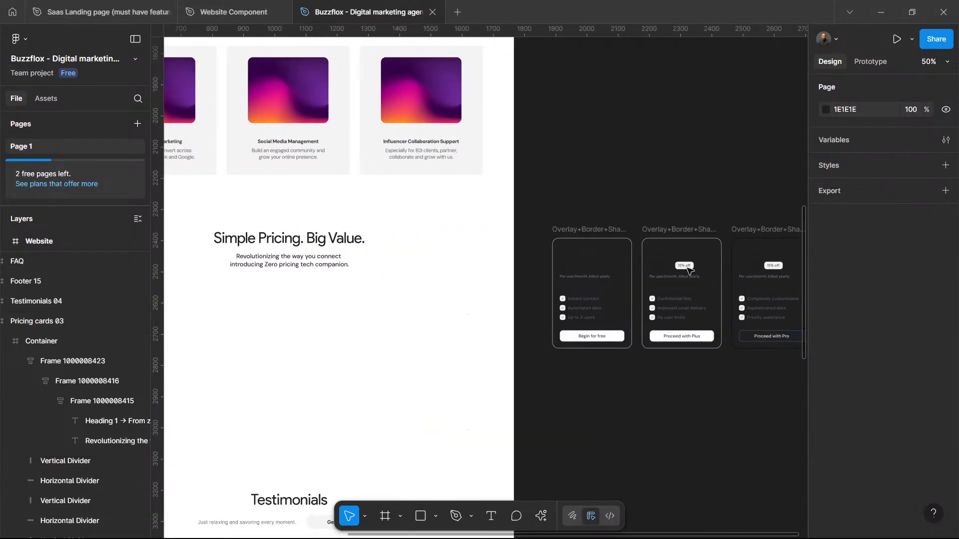
drag(518, 200, 725, 379)
drag(816, 389, 752, 384)
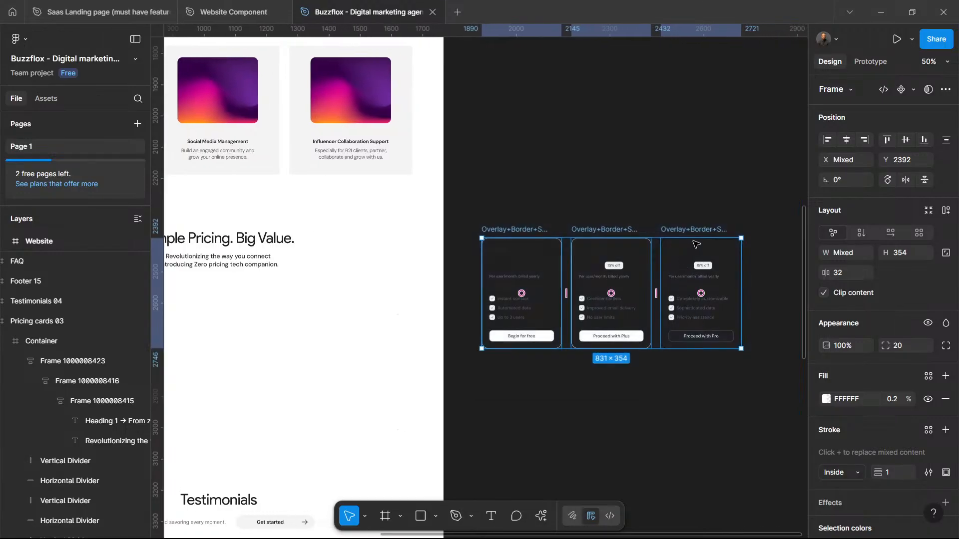
drag(388, 314, 304, 285)
scroll(437, 272, left, 6)
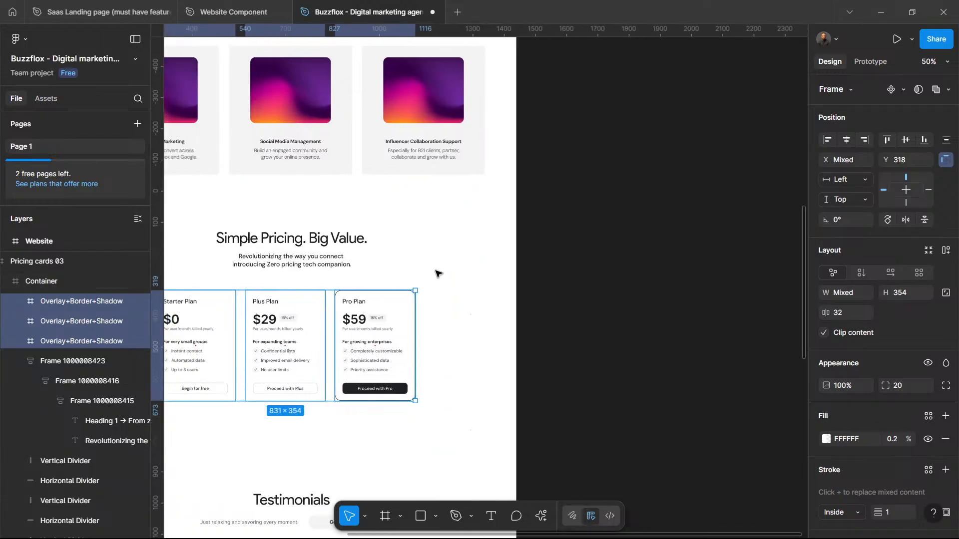
mouse_move(601, 359)
mouse_down()
mouse_move(607, 344)
mouse_move(606, 353)
mouse_up()
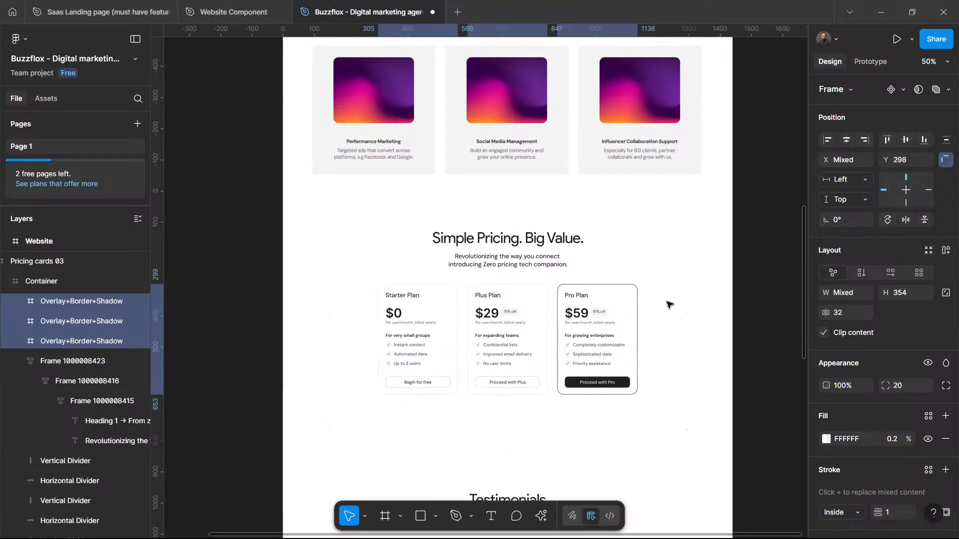
click(740, 313)
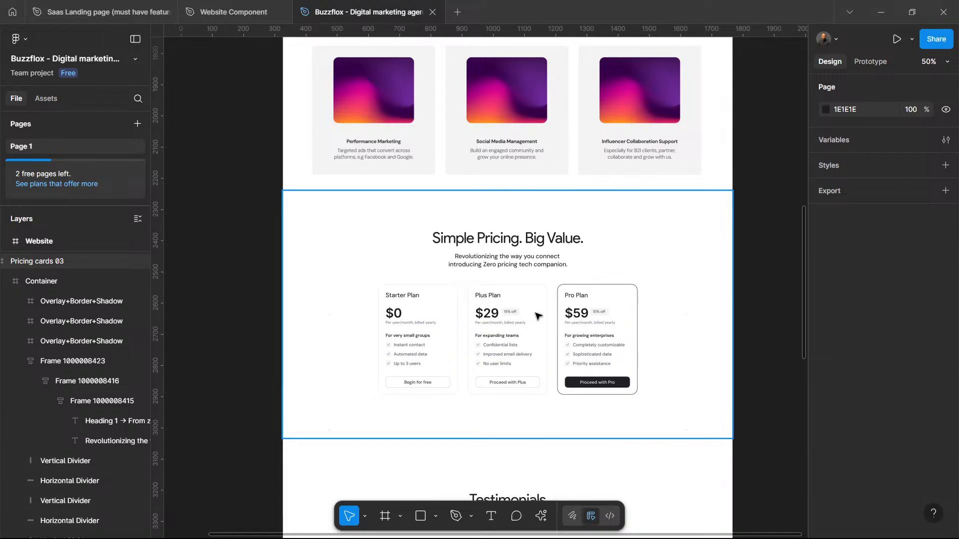
Step: Swap the Plus Plan and Pro Plan cards so that Pro Plan sits in the middle of the pricing row
click(537, 316)
key(shift+0)
scroll(542, 320, down, 2)
scroll(542, 320, right, 1)
scroll(698, 261, down, 1)
scroll(645, 407, right, 1)
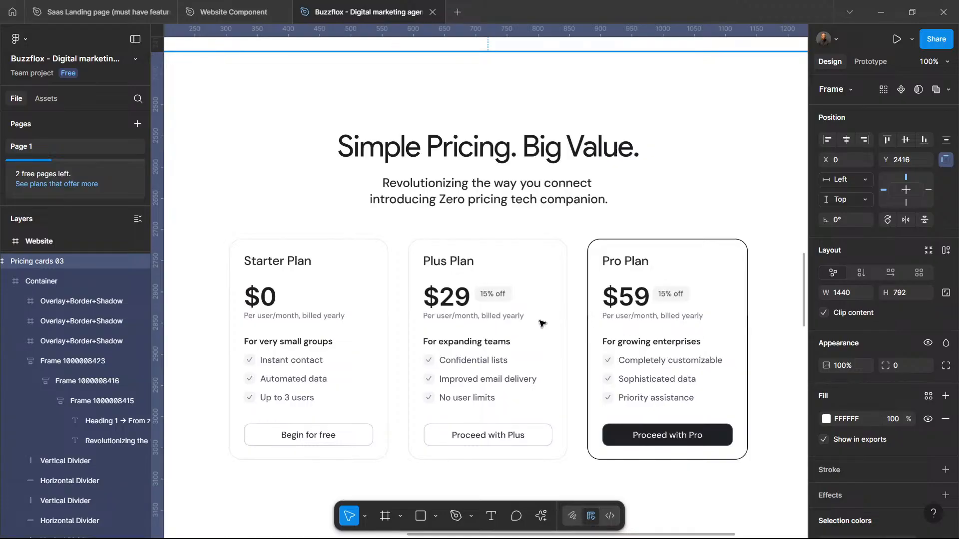
click(468, 304)
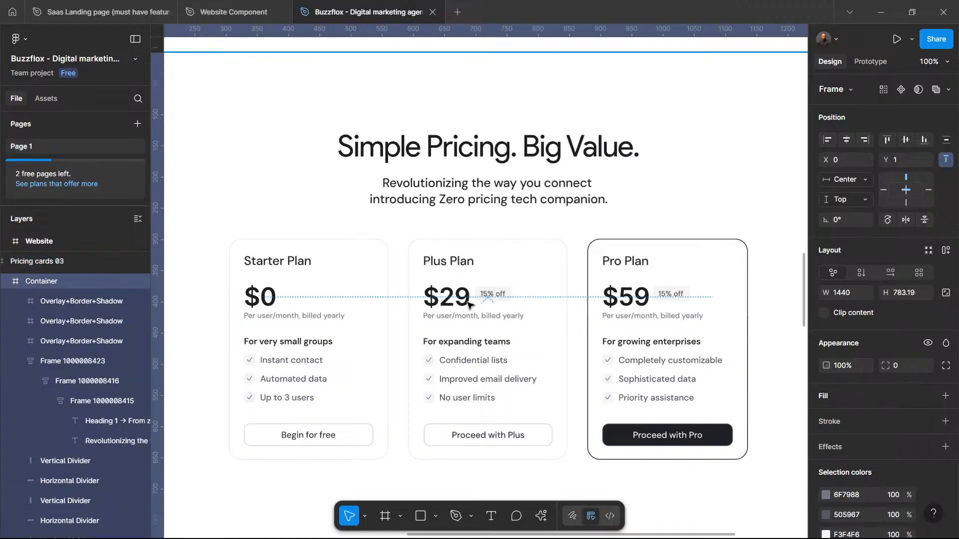
double_click(468, 305)
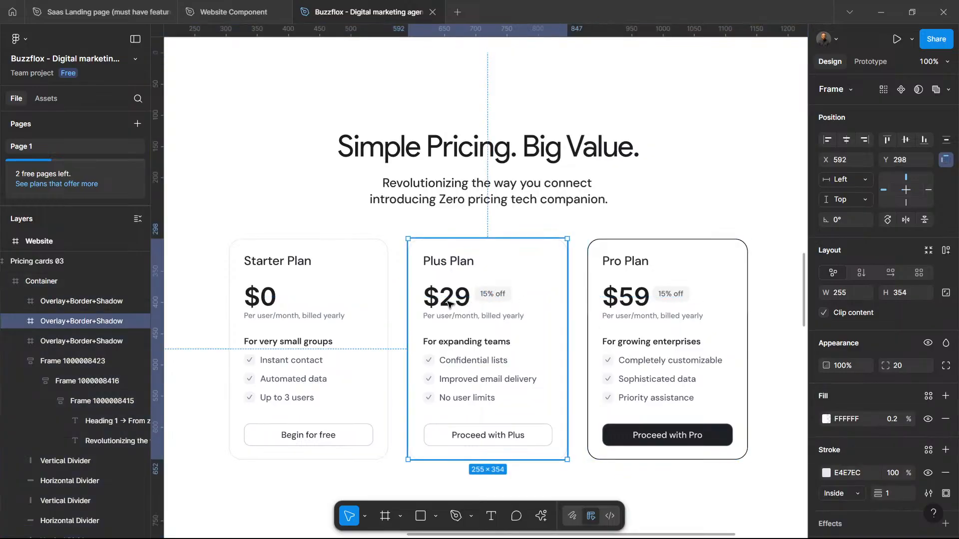
click(662, 273)
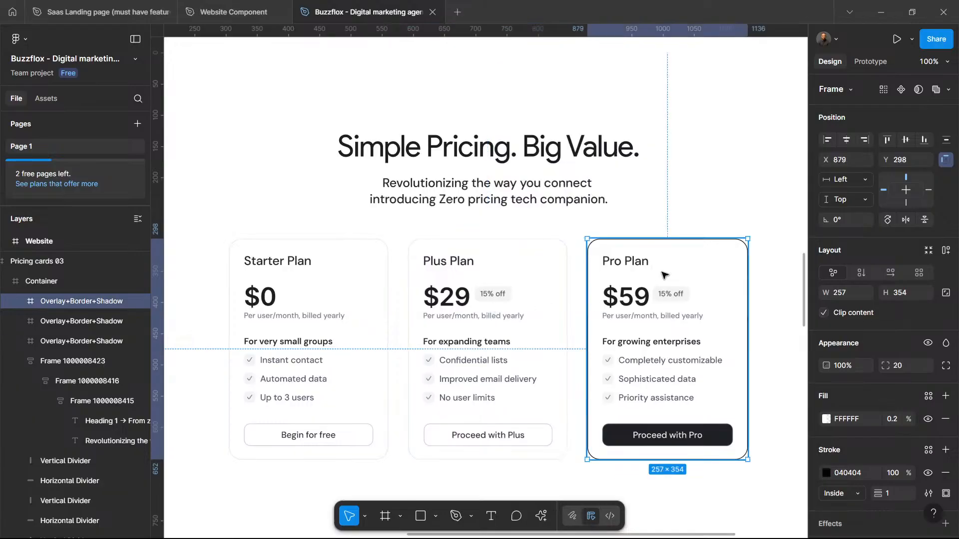
click(527, 298)
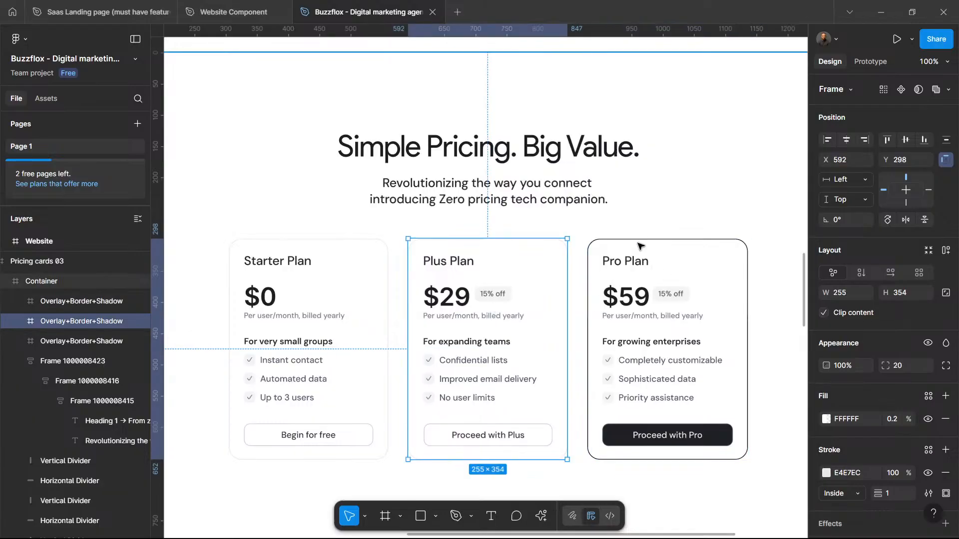
click(643, 295)
shift+click(500, 308)
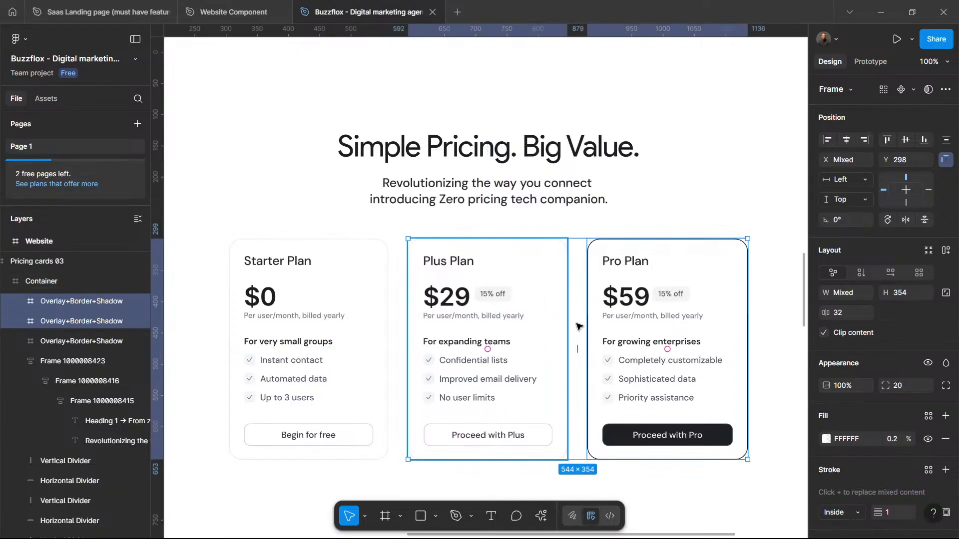
drag(516, 357, 488, 343)
click(669, 352)
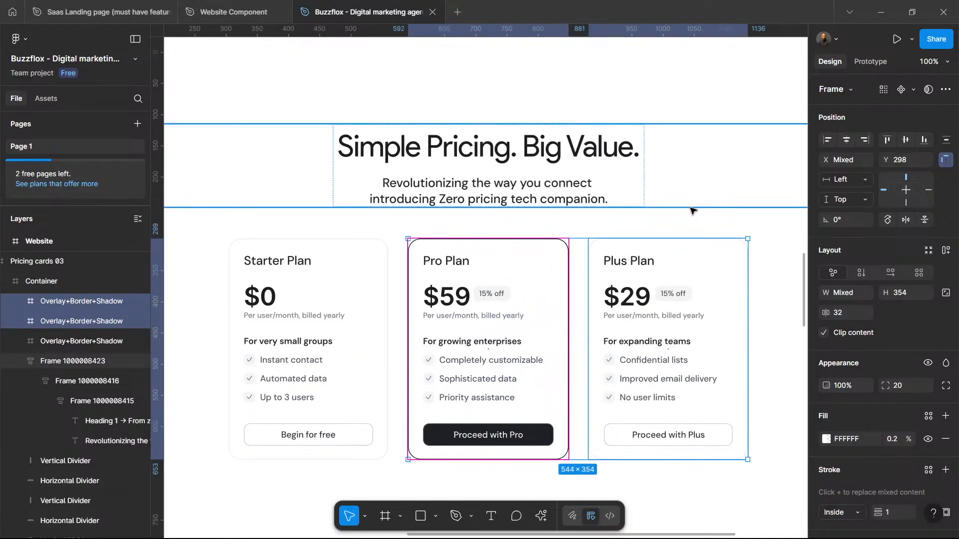
click(690, 208)
click(754, 510)
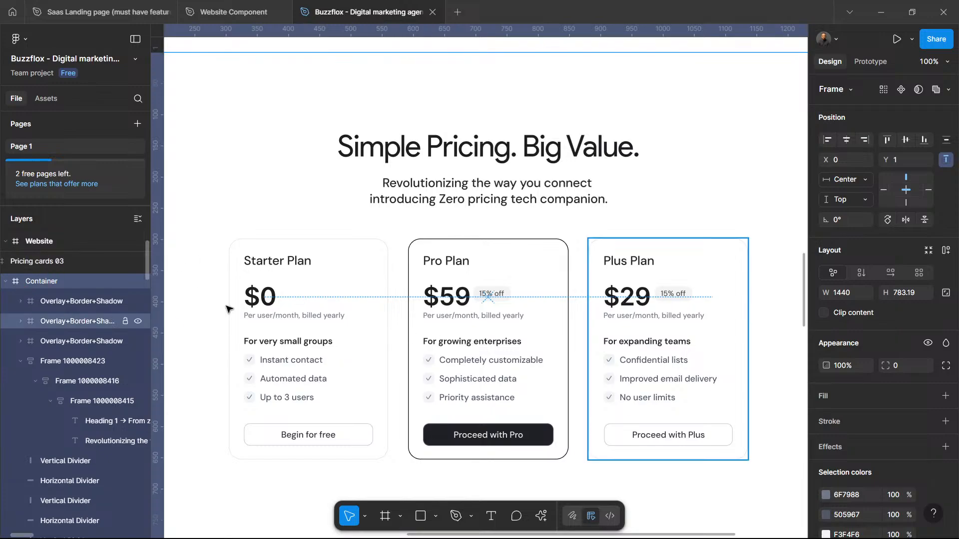
Step: Switch to ChatGPT and copy the pricing subheadline "No hourly billing. No surprises. Just expert marketing on autopilot."
click(879, 23)
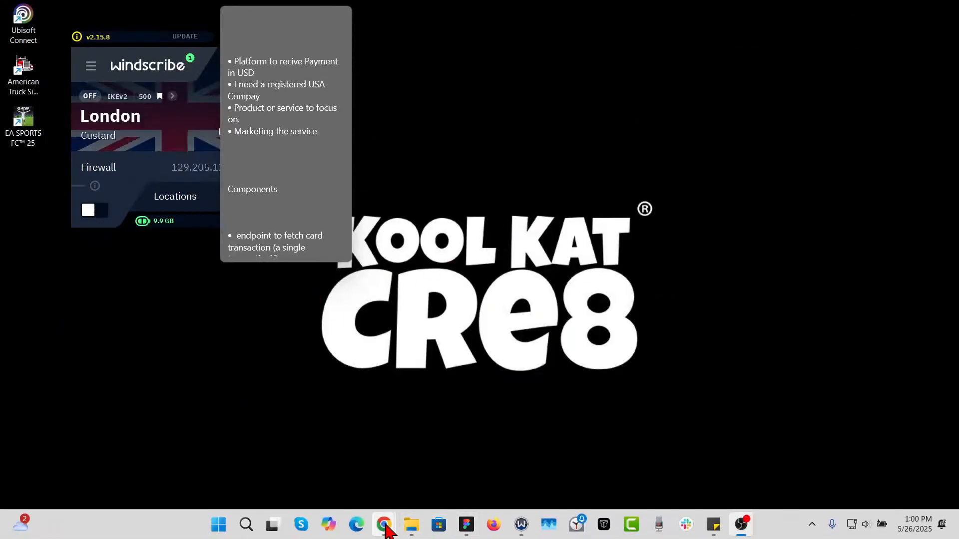
mouse_move(385, 529)
click(343, 467)
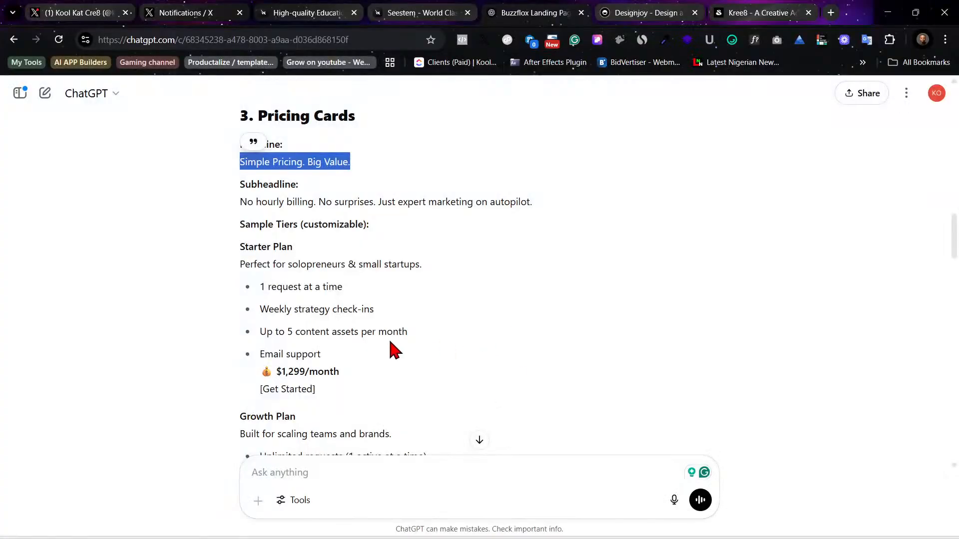
scroll(350, 276, down, 1)
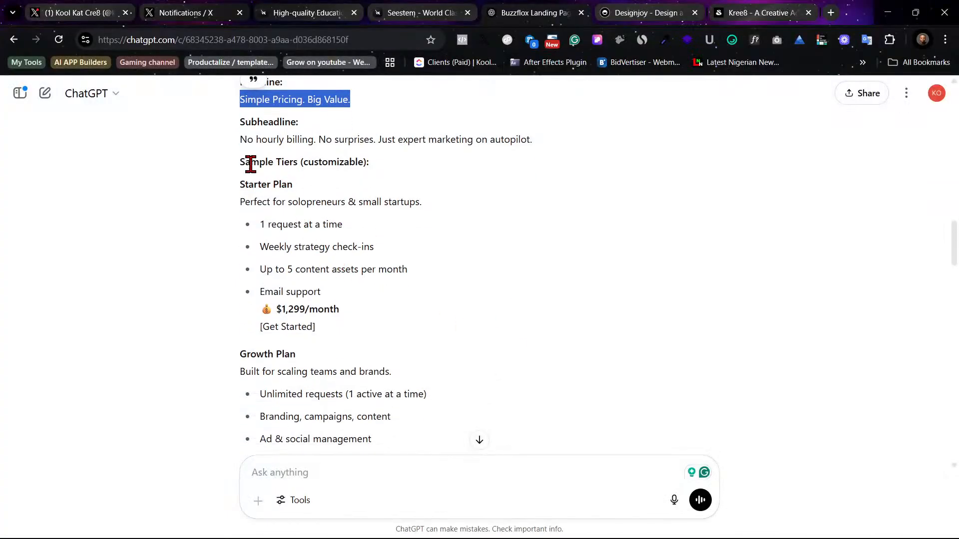
drag(240, 139, 531, 137)
right_click(521, 145)
click(525, 154)
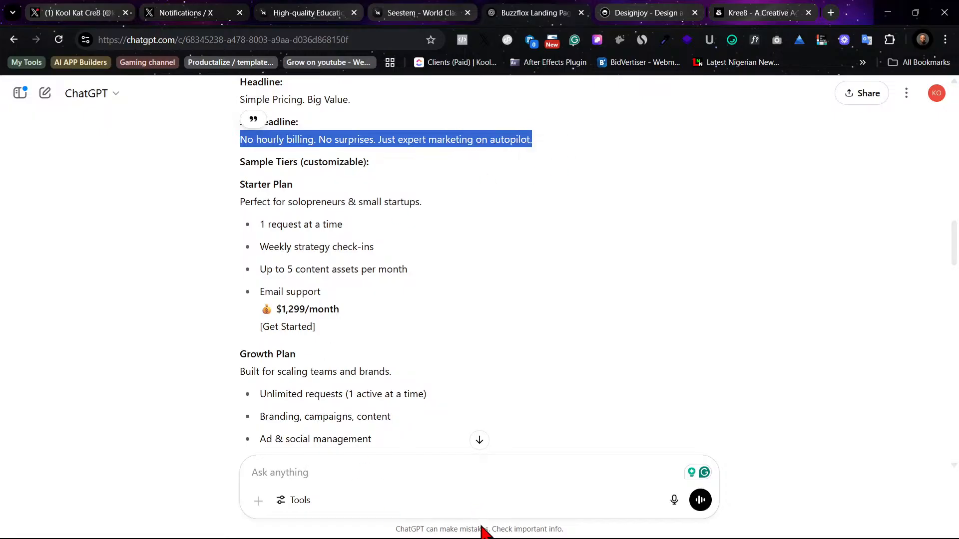
Step: Back in Figma, replace the text under the pricing heading with "No hourly billing. No surprises. Just expert marketing on autopilot."
mouse_move(482, 537)
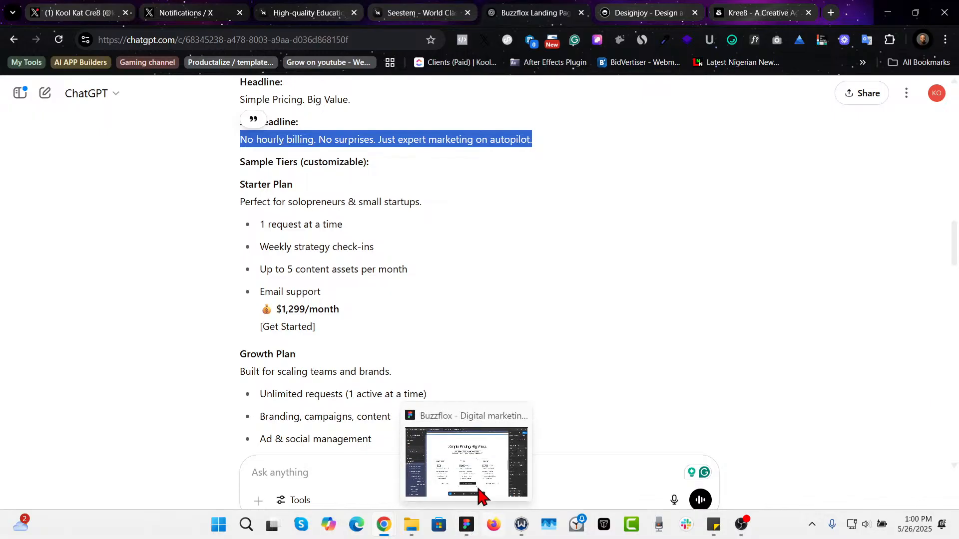
click(477, 494)
click(490, 186)
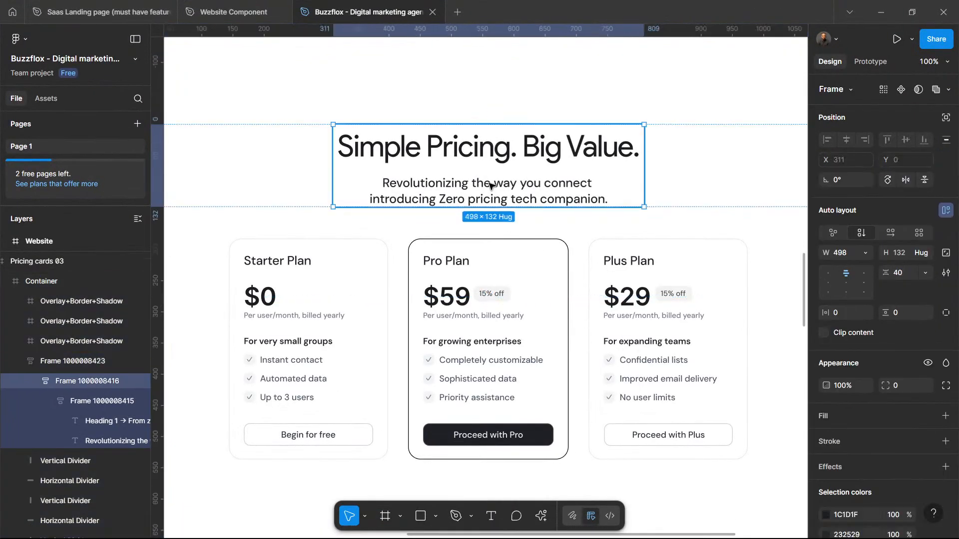
double_click(489, 186)
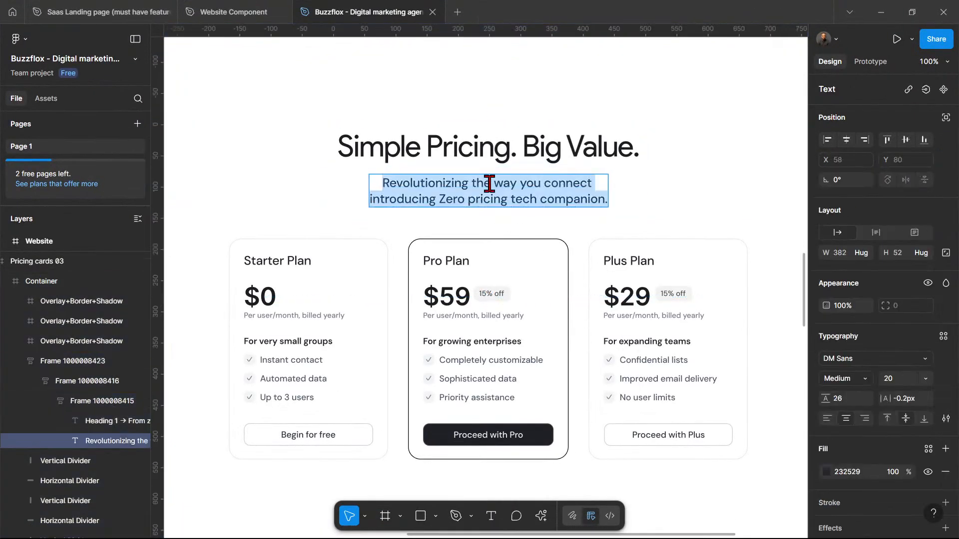
key(ctrl+v)
key(Escape)
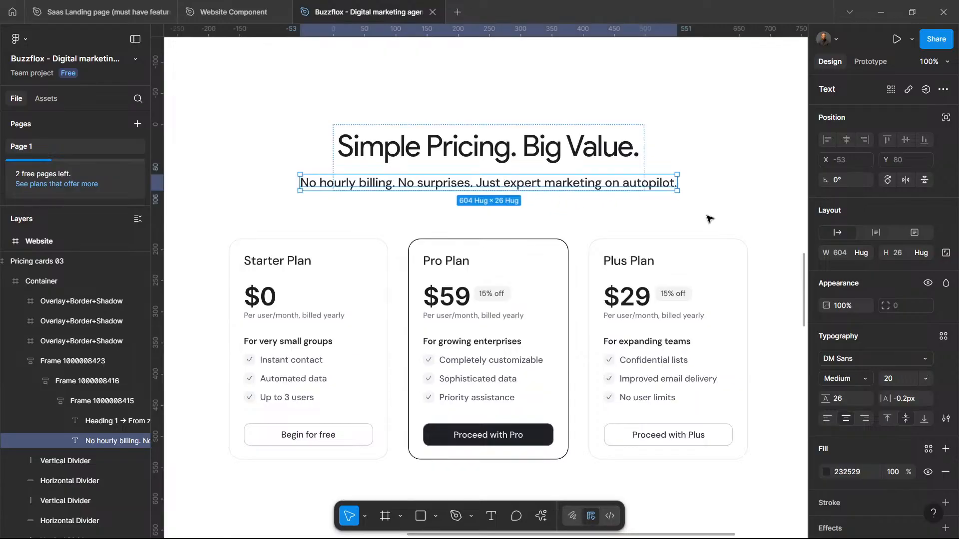
click(549, 219)
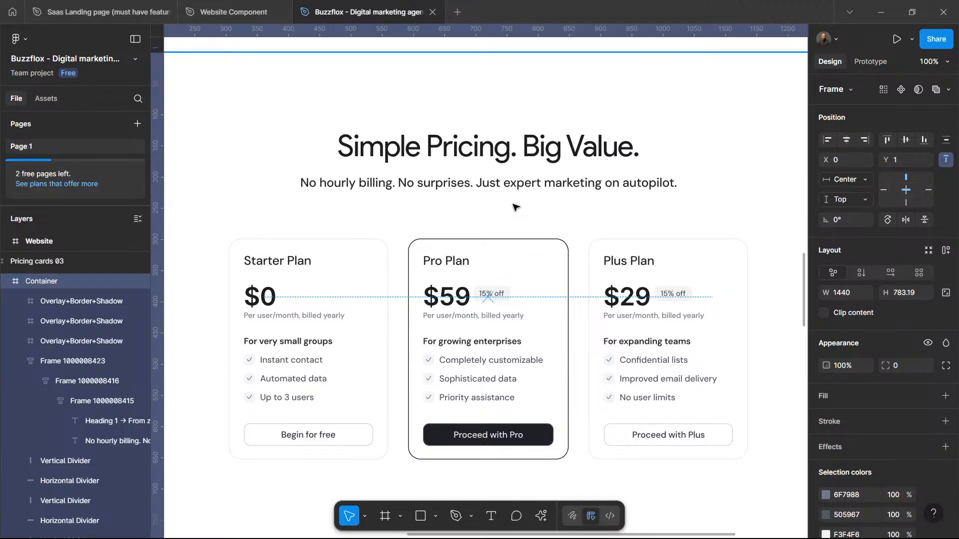
click(521, 180)
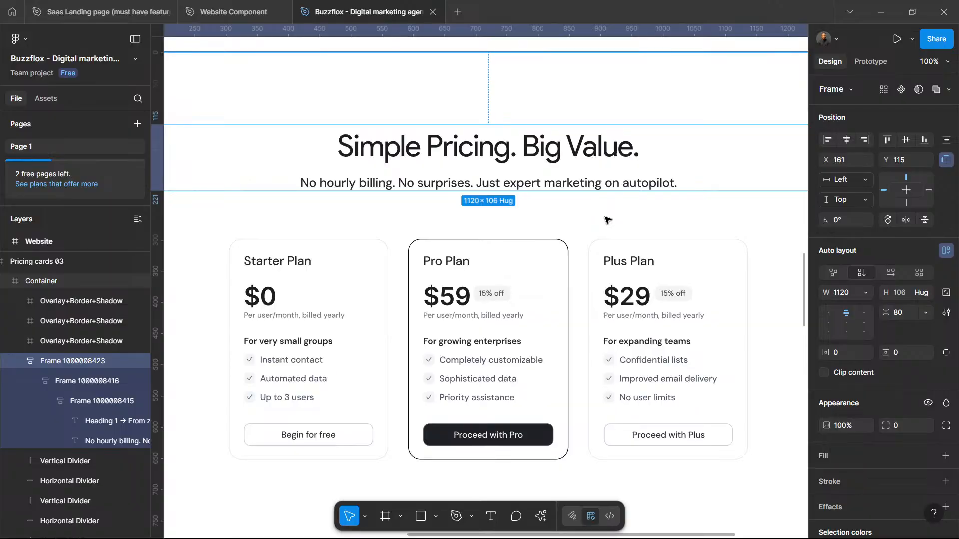
click(608, 216)
scroll(608, 216, down, 2)
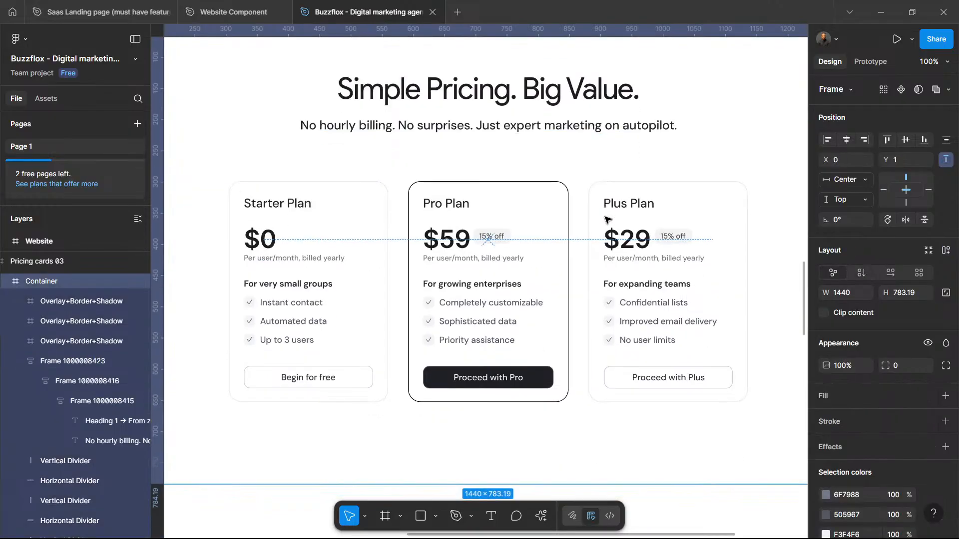
Step: Switch to ChatGPT, copy the tier name "Starter Plan" from the sample tiers, and return to the pricing section in Figma
click(330, 223)
click(515, 232)
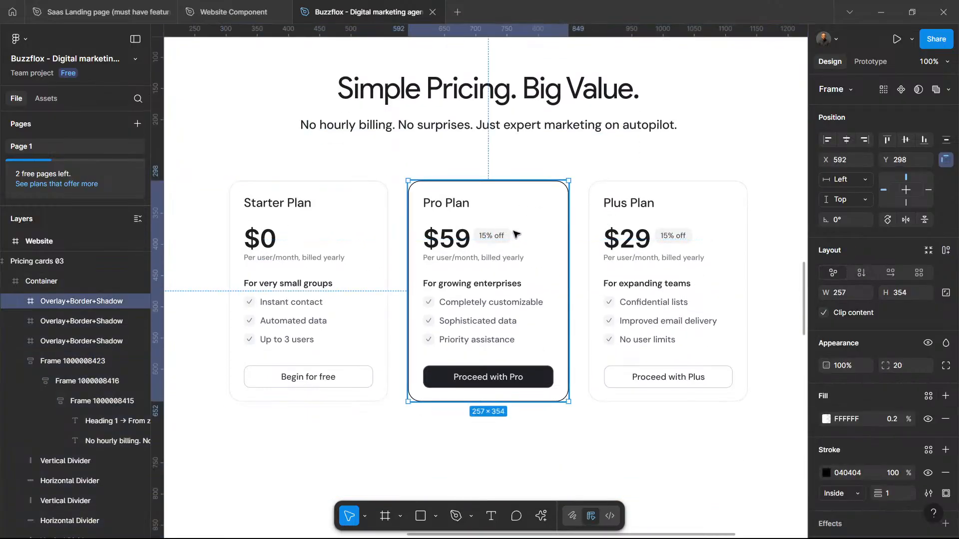
click(881, 12)
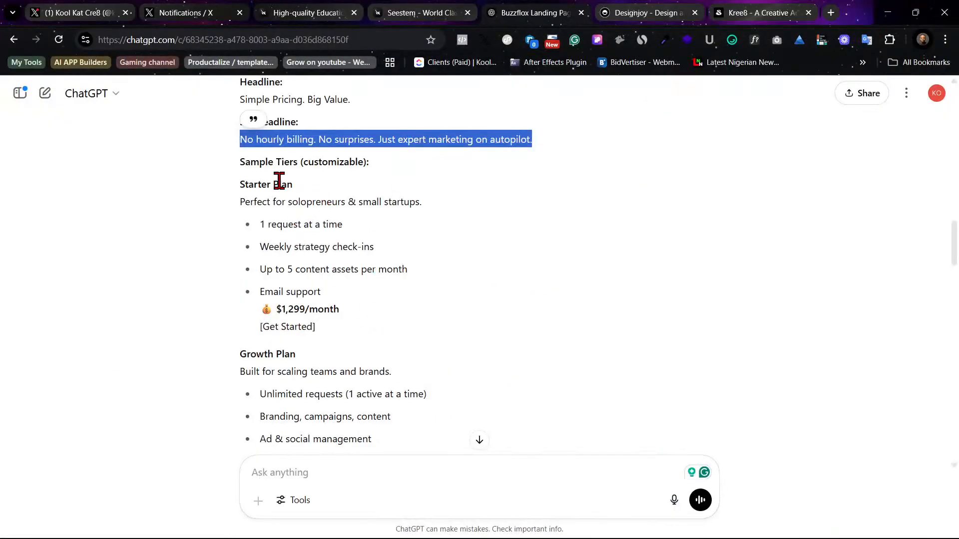
click(294, 188)
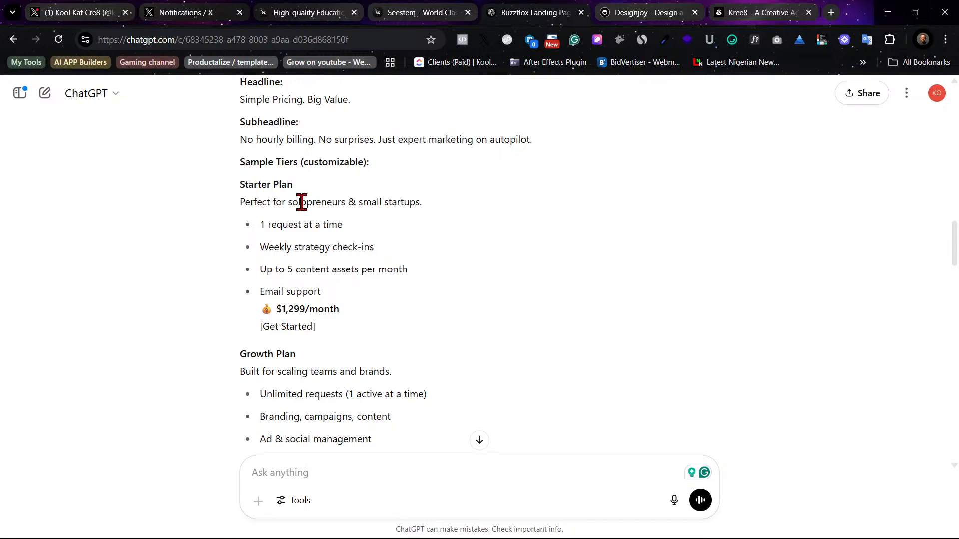
drag(294, 187, 239, 185)
right_click(265, 194)
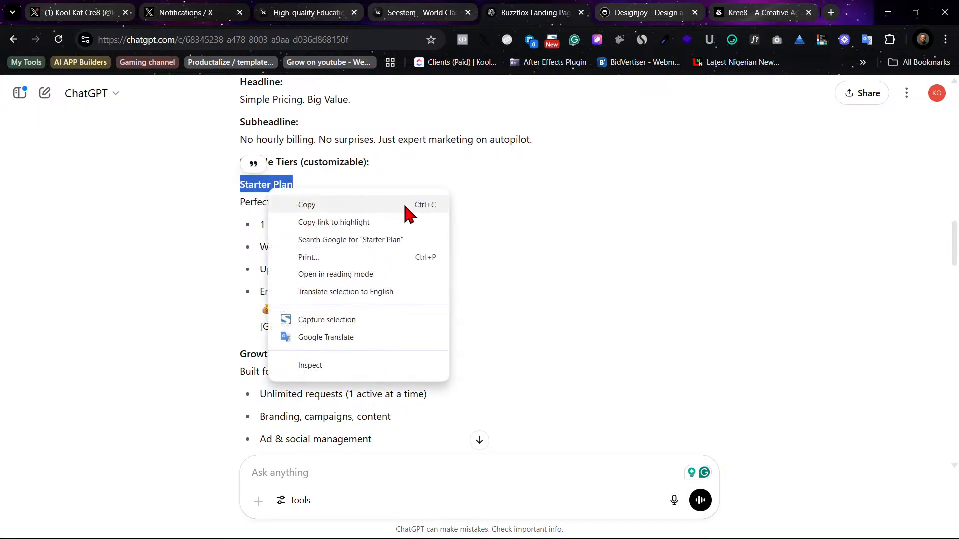
click(358, 209)
click(542, 213)
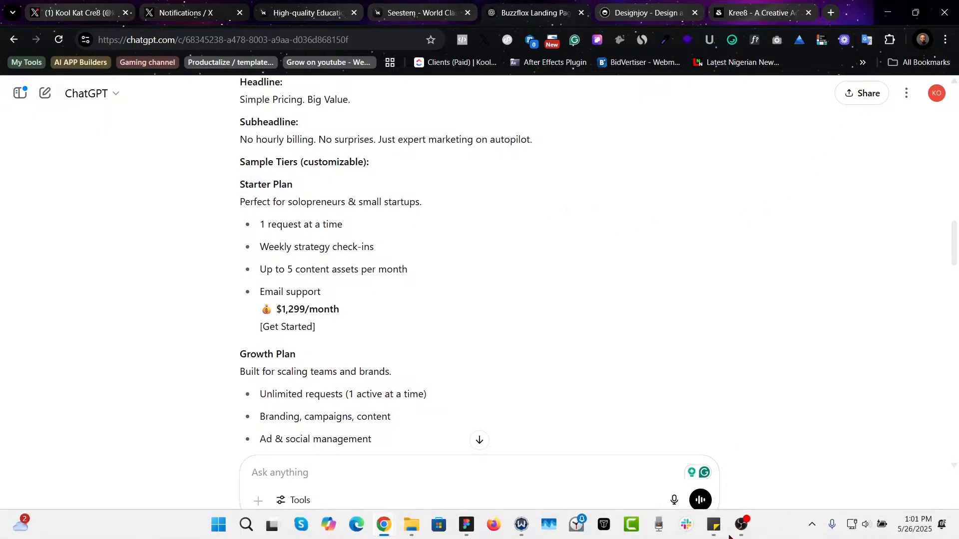
mouse_move(743, 528)
mouse_move(466, 527)
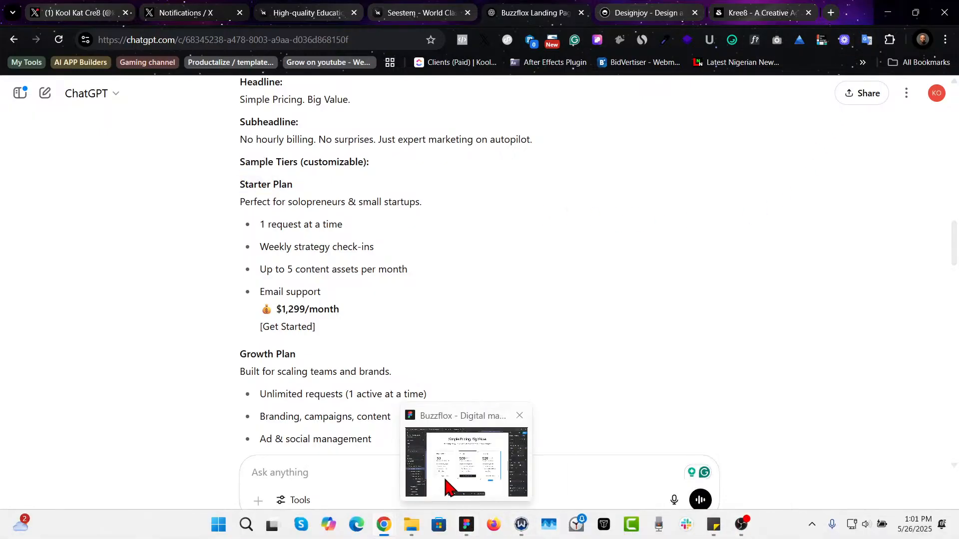
click(507, 422)
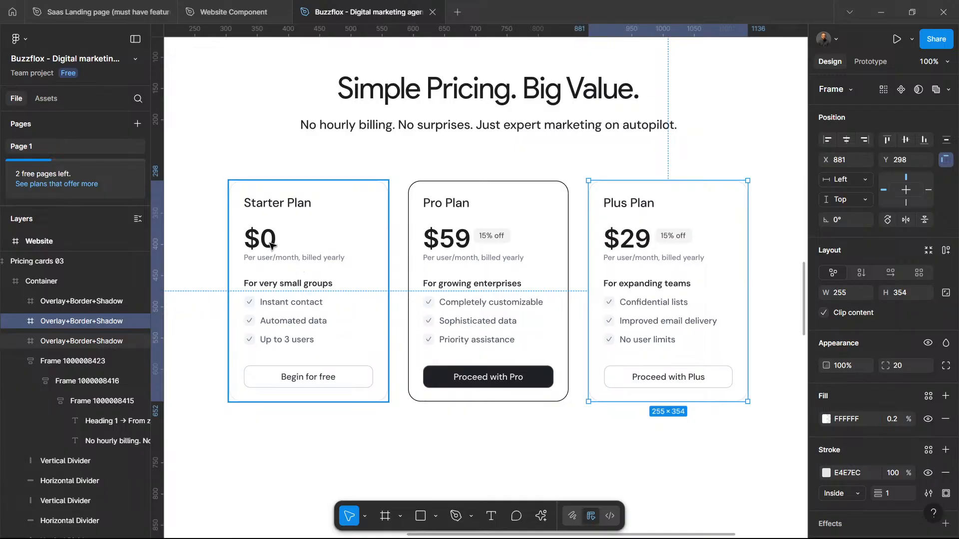
Step: Get the Starter Plan's price figure 1,299 from the ChatGPT copy and return to Figma
click(881, 12)
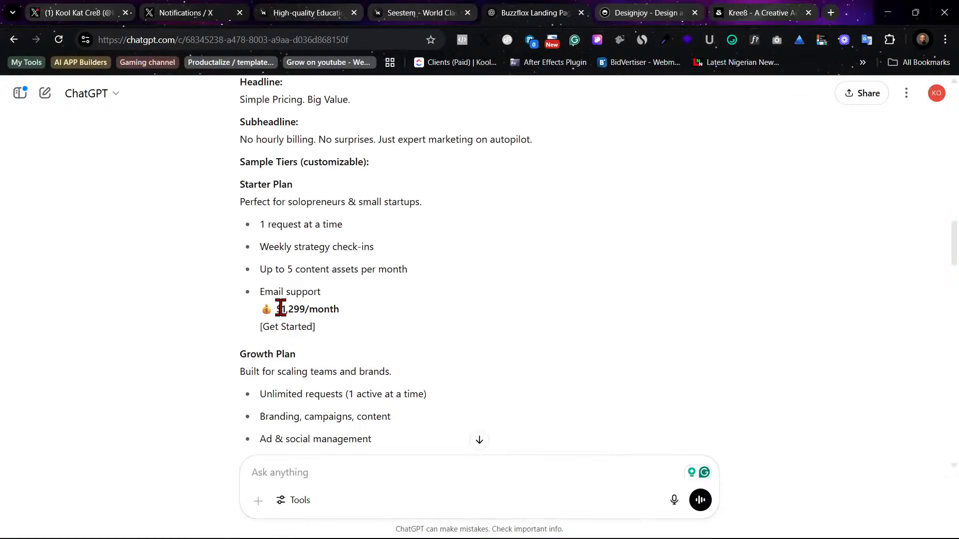
drag(281, 309, 304, 309)
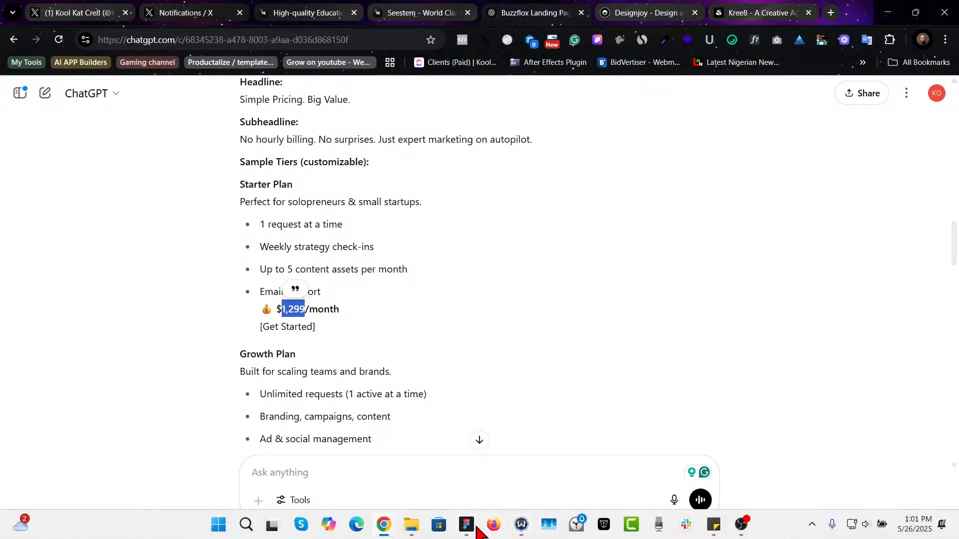
mouse_move(473, 529)
click(459, 465)
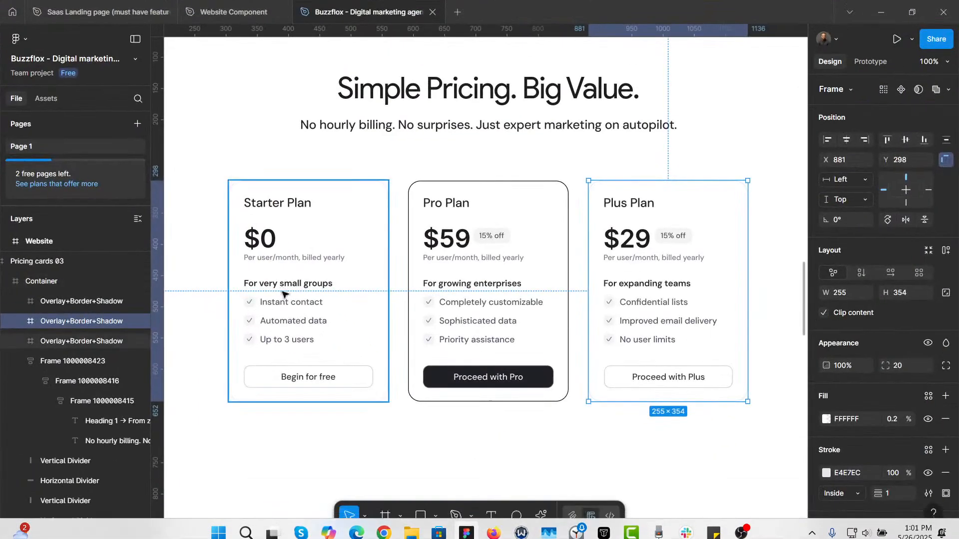
Step: Delete the nested container frame that overlaps the digit of the Starter Plan card's $0 price
double_click(266, 239)
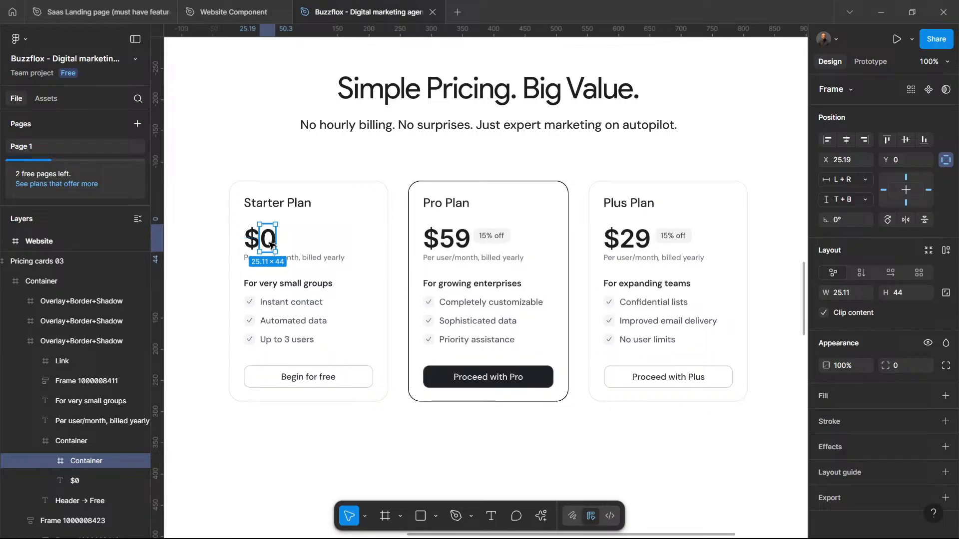
click(268, 244)
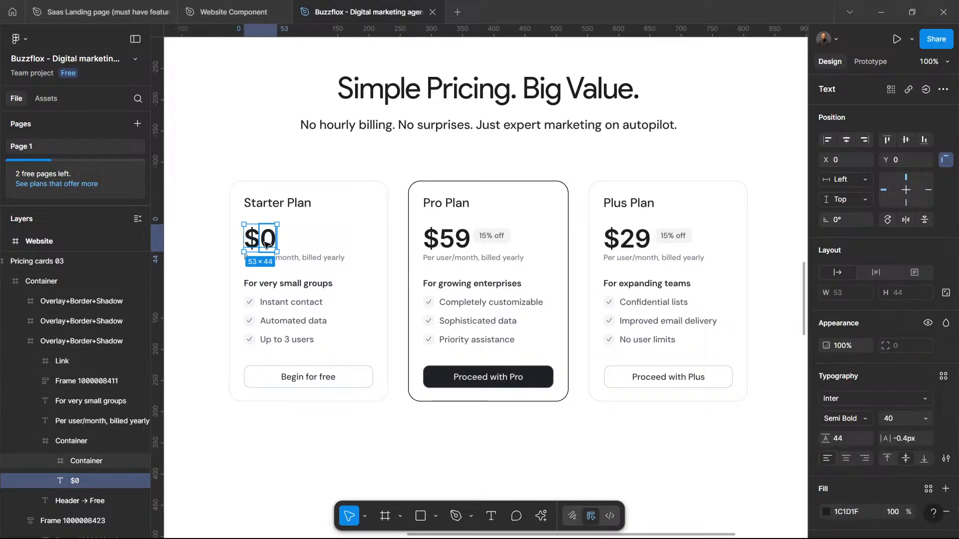
key(shift+Return)
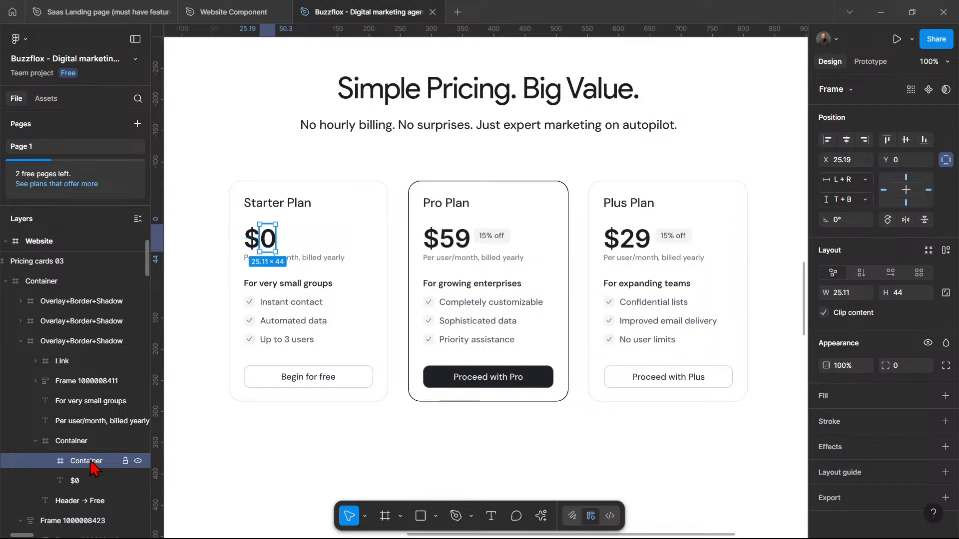
key(Delete)
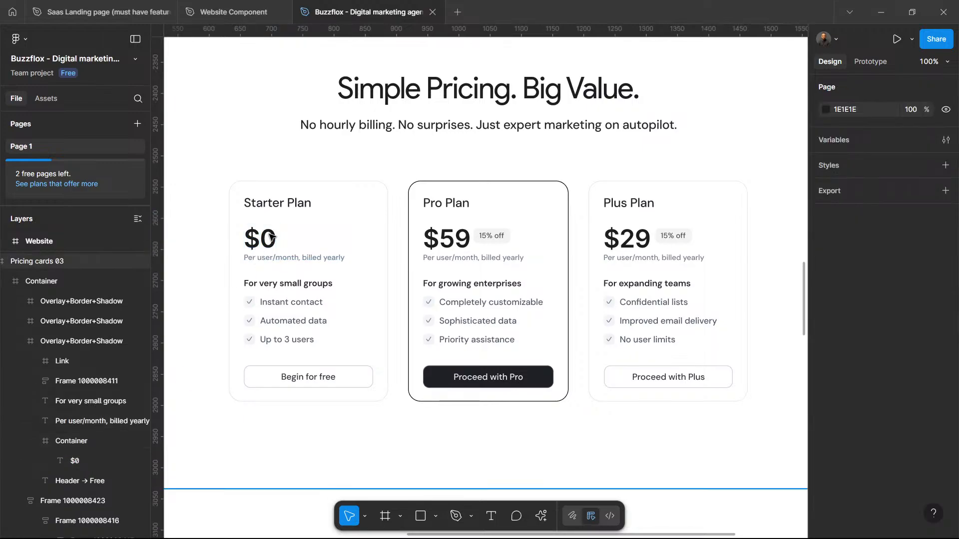
Step: Replace the 0 in the Starter Plan card's price text with 1,299
click(271, 236)
double_click(267, 240)
click(270, 239)
key(BackSpace)
text(1,299)
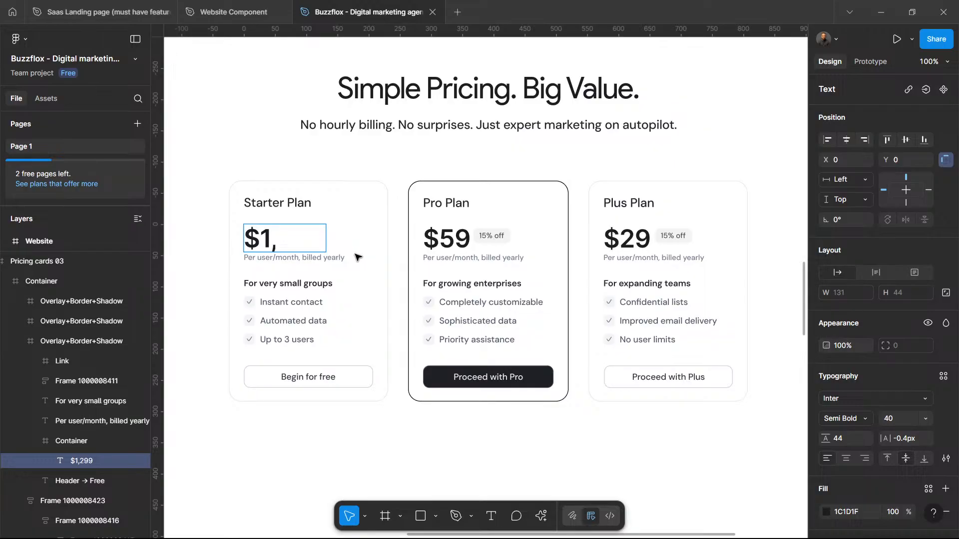
Step: Change the last three digits of the Starter Plan price to 000 so it reads $1,000
key(BackSpace)
key(BackSpace)
key(BackSpace)
text(000)
key(ctrl+a)
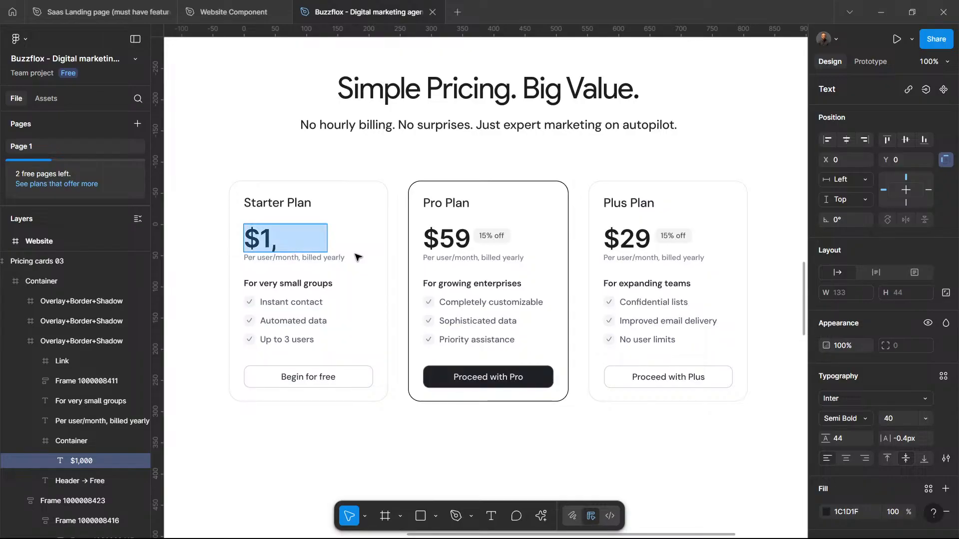
click(827, 512)
drag(689, 370, 672, 396)
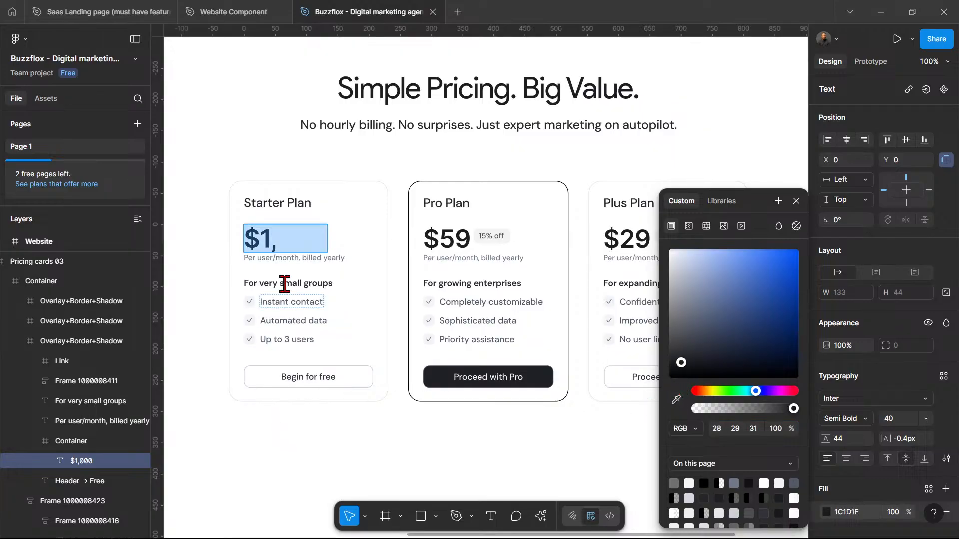
click(300, 243)
key(Escape)
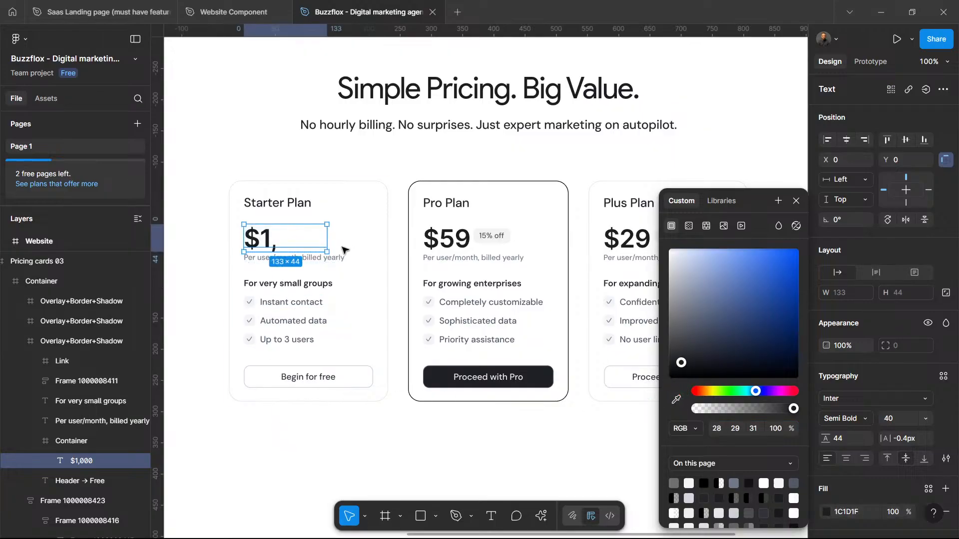
Step: Widen the Starter Plan card's price text box to 189
click(297, 246)
ctrl+click(299, 246)
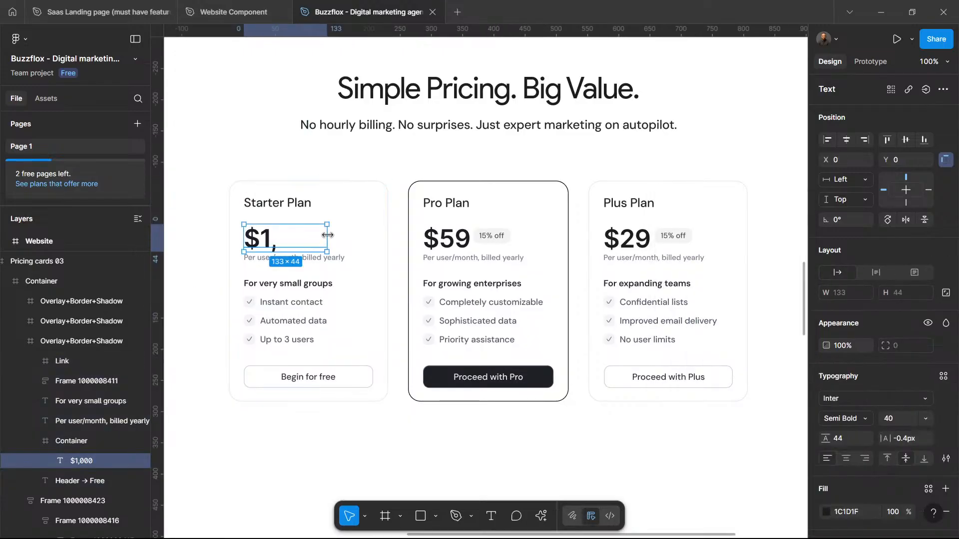
click(367, 239)
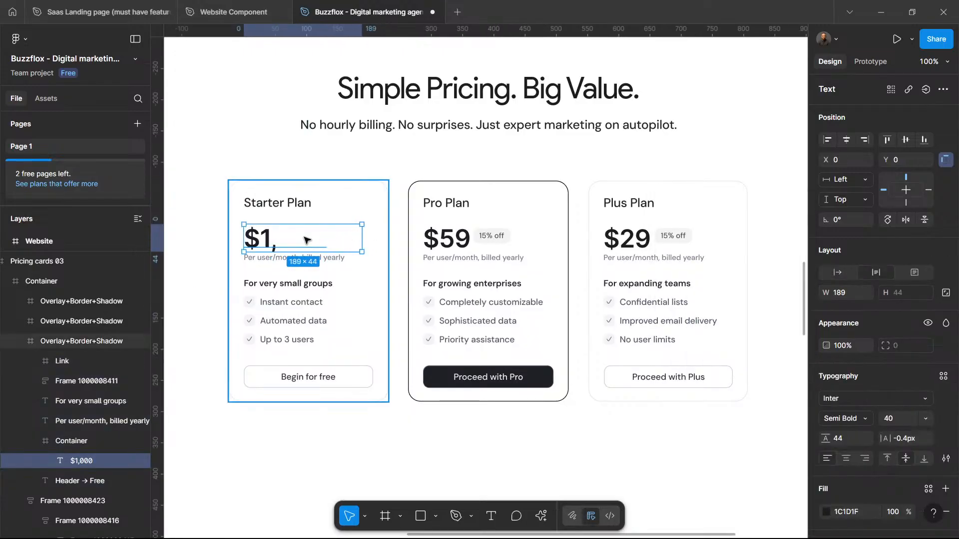
Step: Try moving the $1,000 price text out of the Starter Plan card onto the canvas, and undo the move
ctrl+click(268, 241)
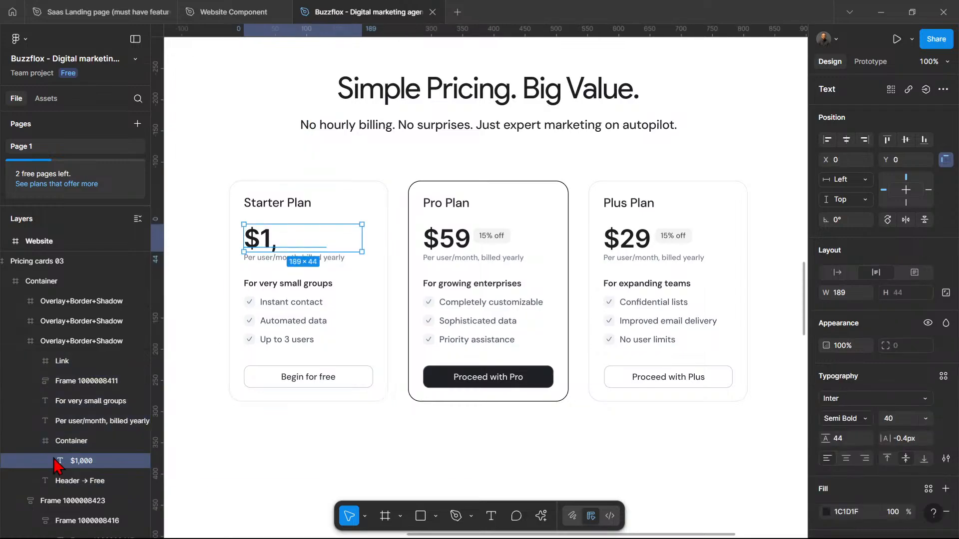
drag(270, 241, 527, 243)
drag(237, 256, 408, 328)
key(ctrl+z)
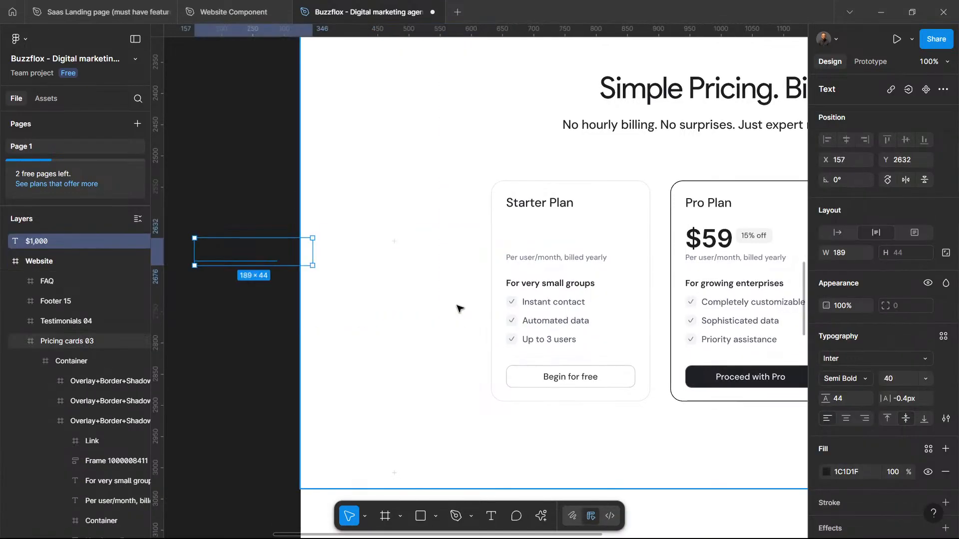
key(ctrl+z)
scroll(487, 283, down, 3)
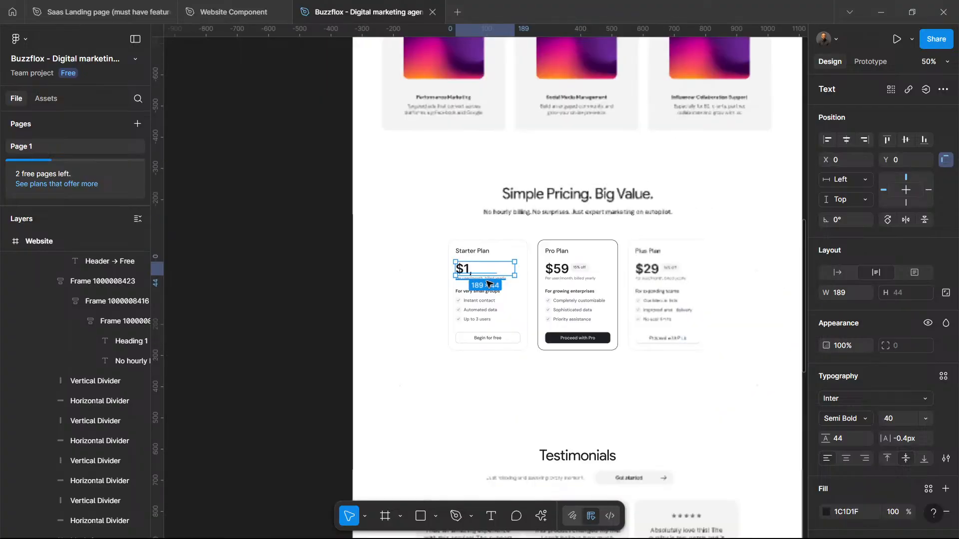
scroll(487, 283, up, 3)
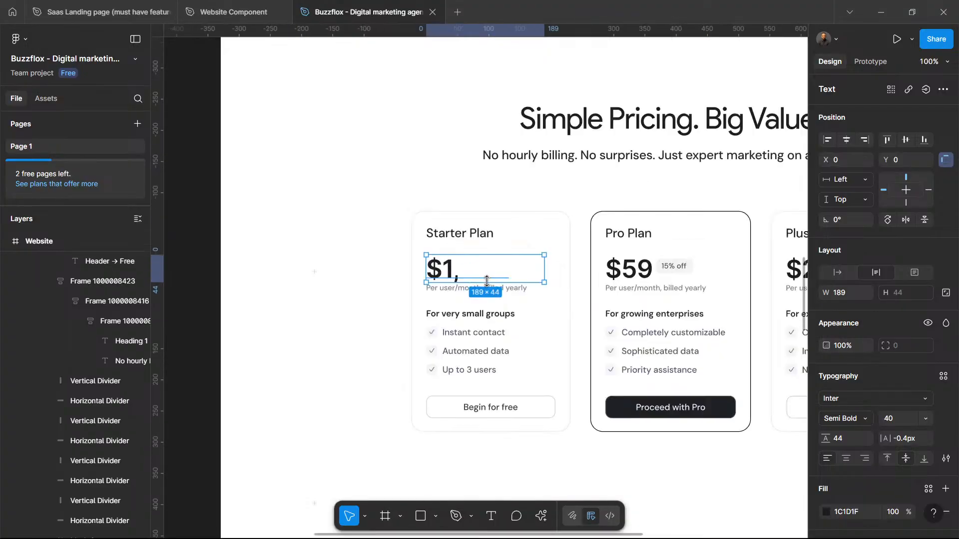
Step: Widen the container frame around the Starter Plan's price text to 189 and deselect it
right_click(453, 274)
click(555, 233)
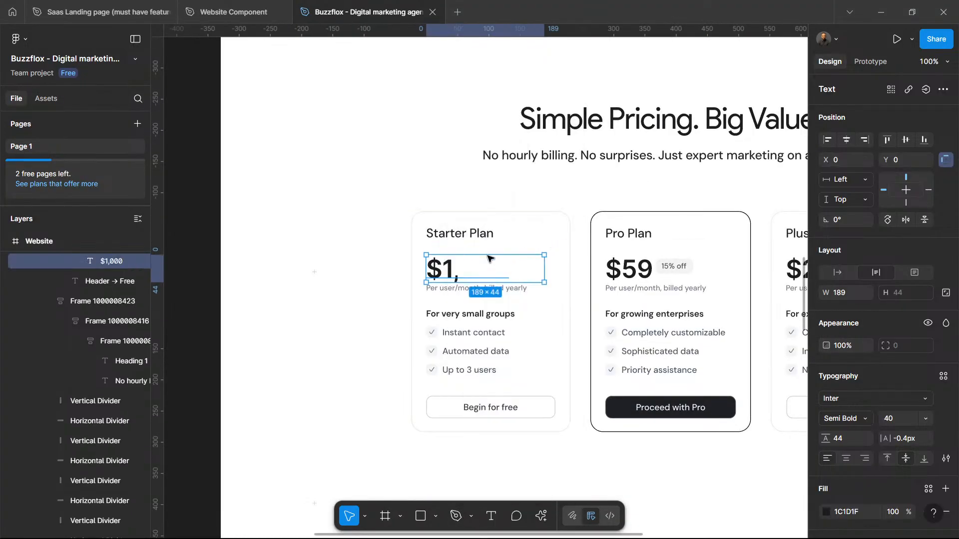
click(469, 280)
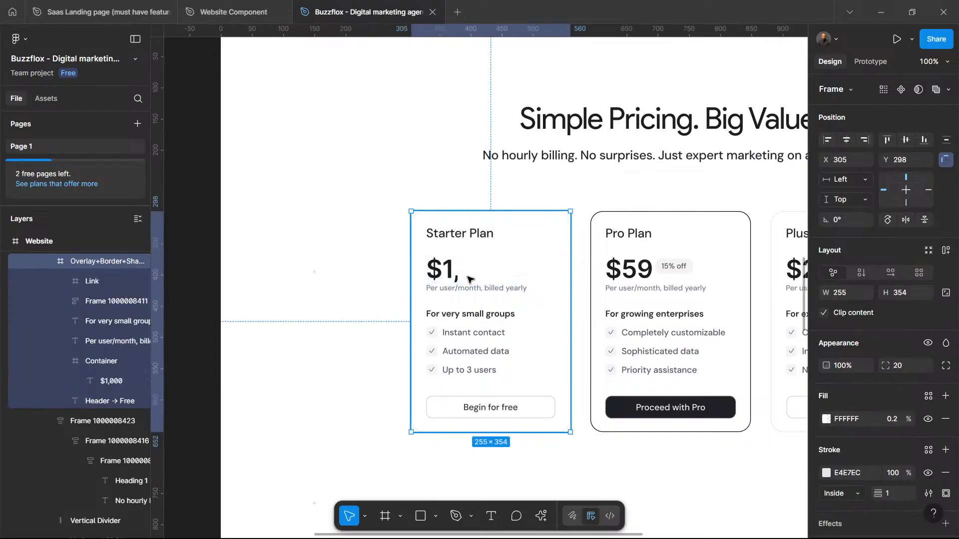
double_click(436, 272)
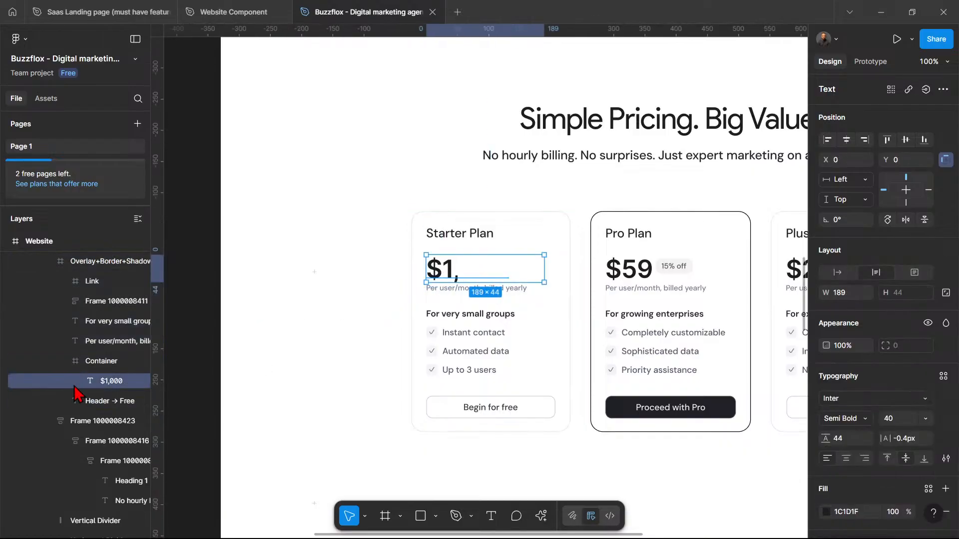
click(133, 361)
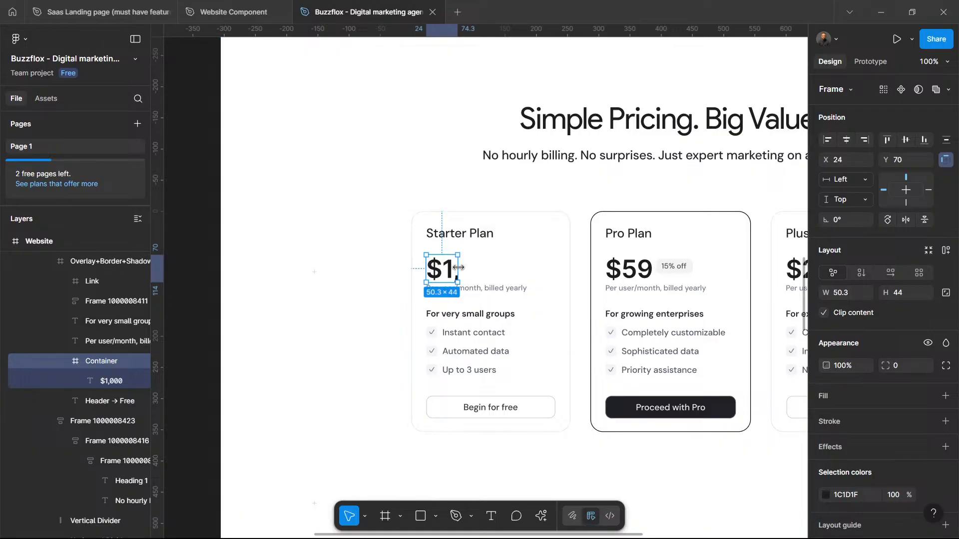
drag(476, 270, 547, 265)
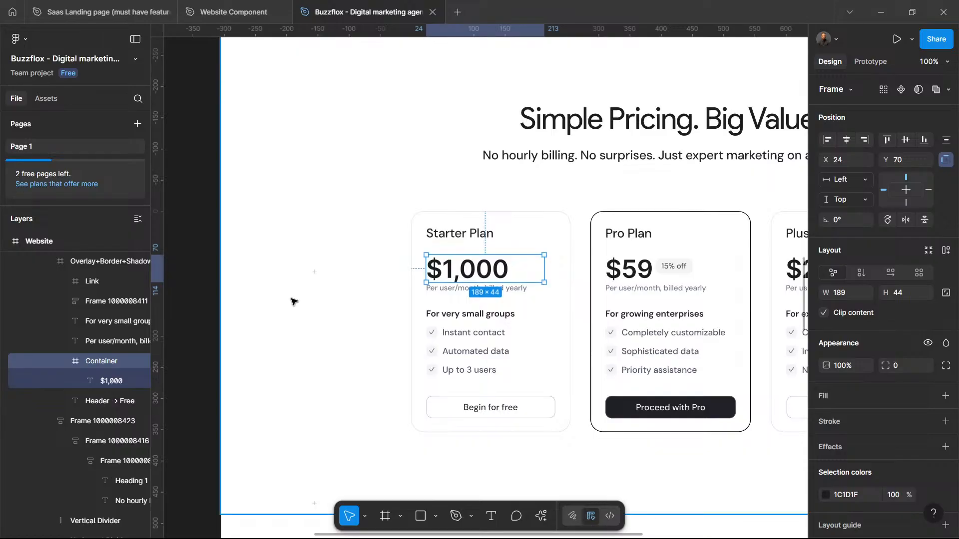
click(291, 300)
Step: Delete the "15% off" badge beside the price on the Pro Plan card
scroll(498, 270, right, 3)
scroll(500, 270, right, 1)
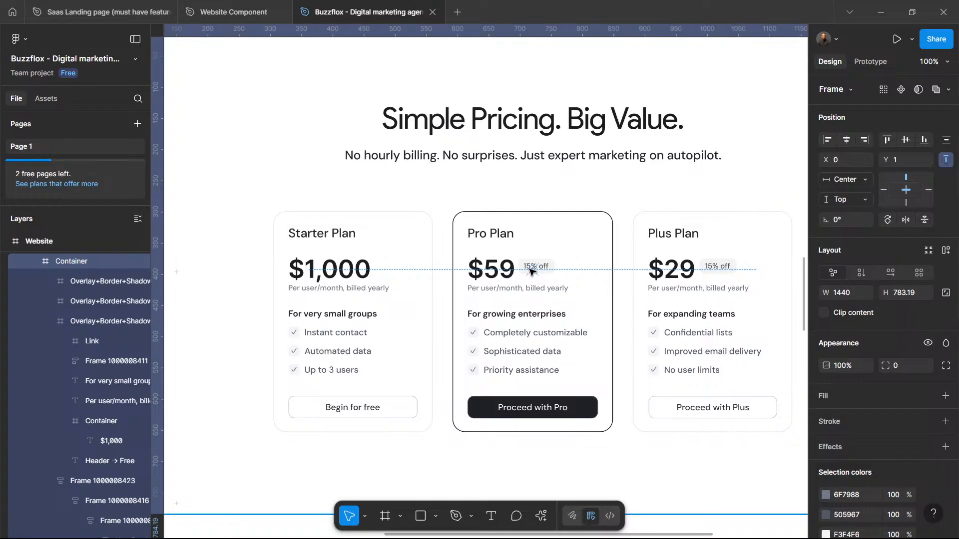
click(530, 270)
click(530, 270)
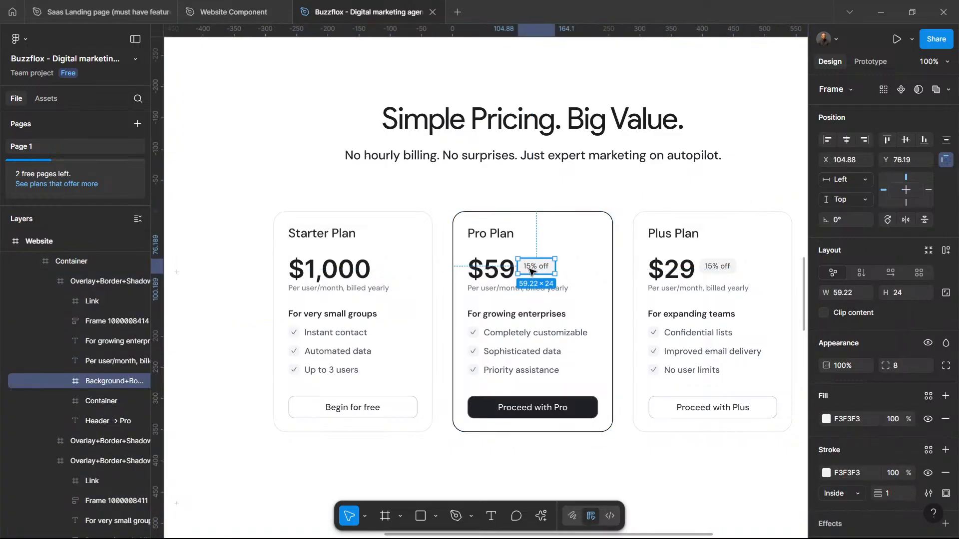
key(Delete)
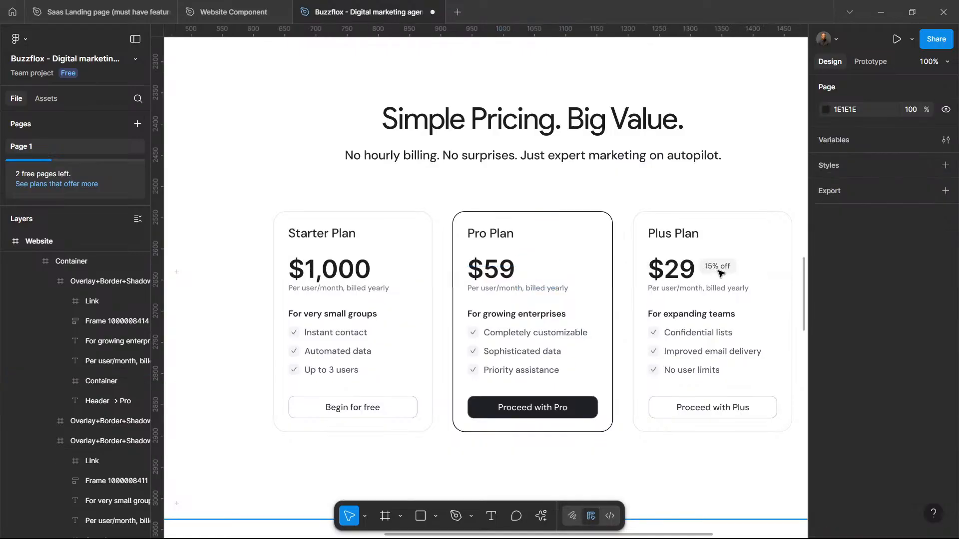
Step: Delete the whole "15% off" badge, including its background, from the Plus Plan card
double_click(721, 273)
double_click(721, 274)
double_click(721, 273)
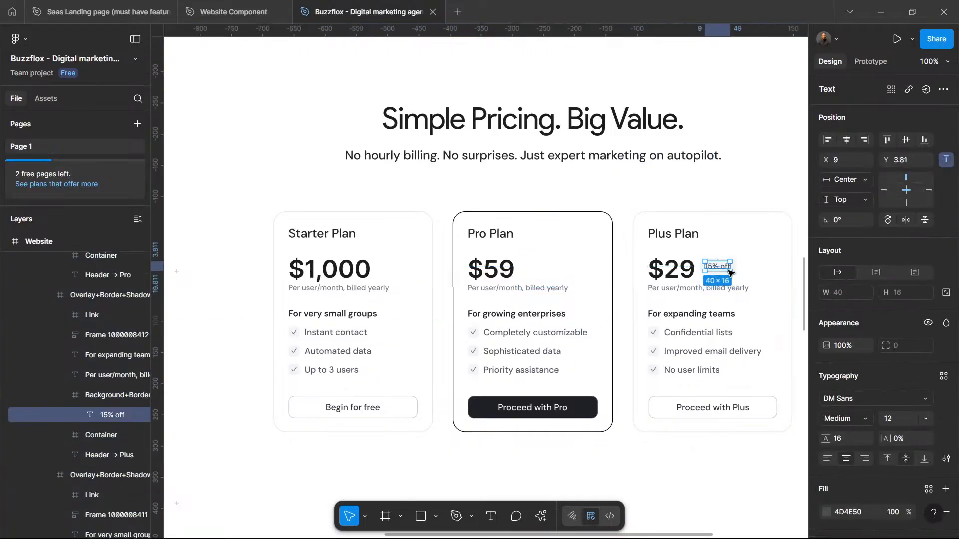
click(731, 273)
double_click(729, 271)
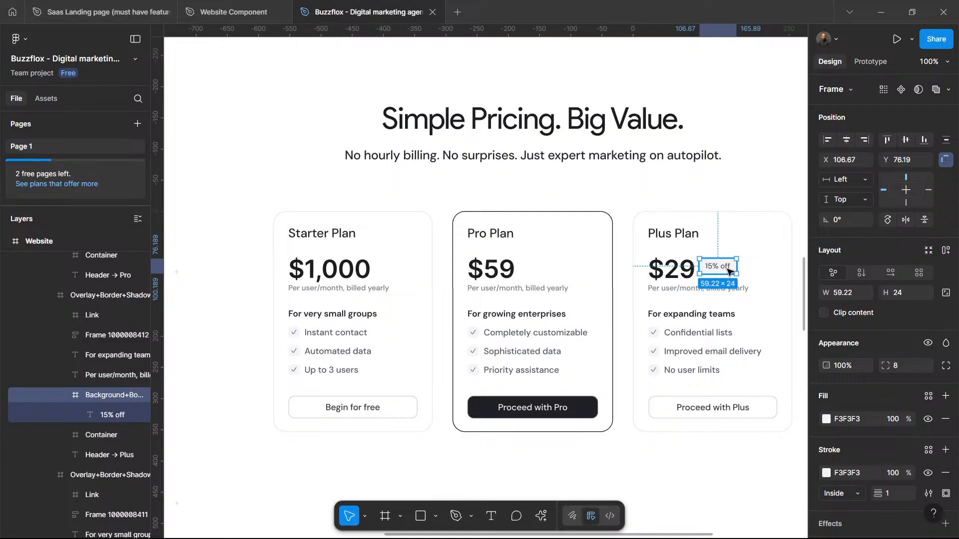
key(Delete)
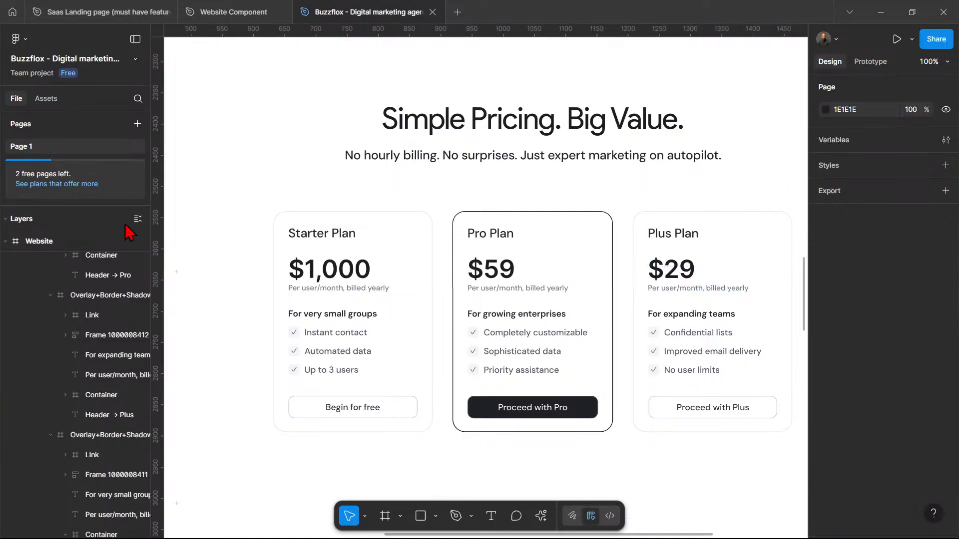
Step: Switch to the browser and search Google for "naira sign" in a new tab
click(880, 12)
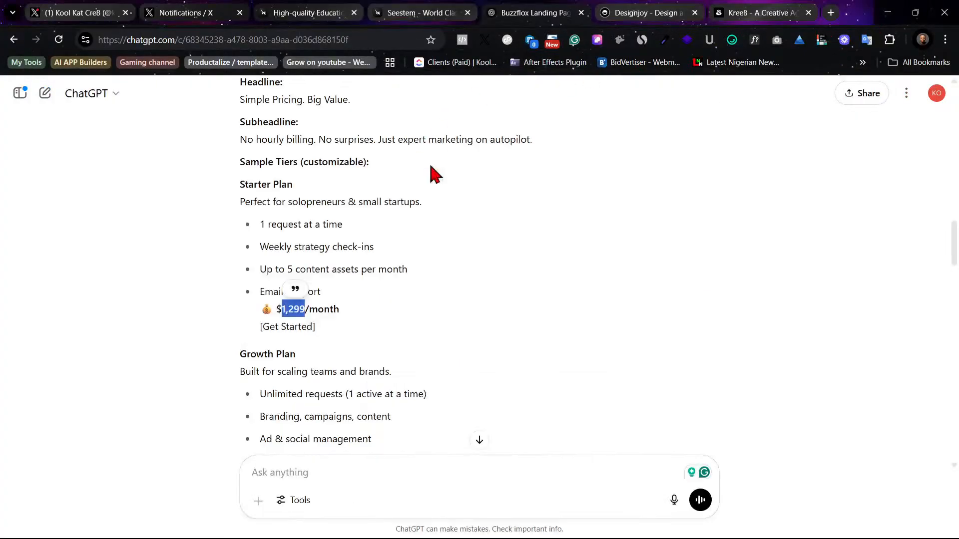
scroll(441, 220, up, 1)
scroll(446, 219, up, 1)
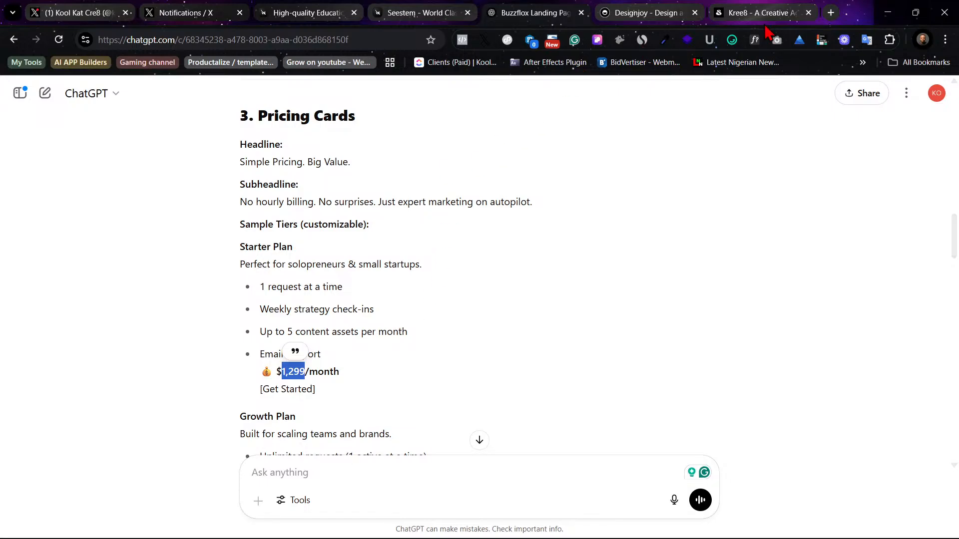
click(831, 13)
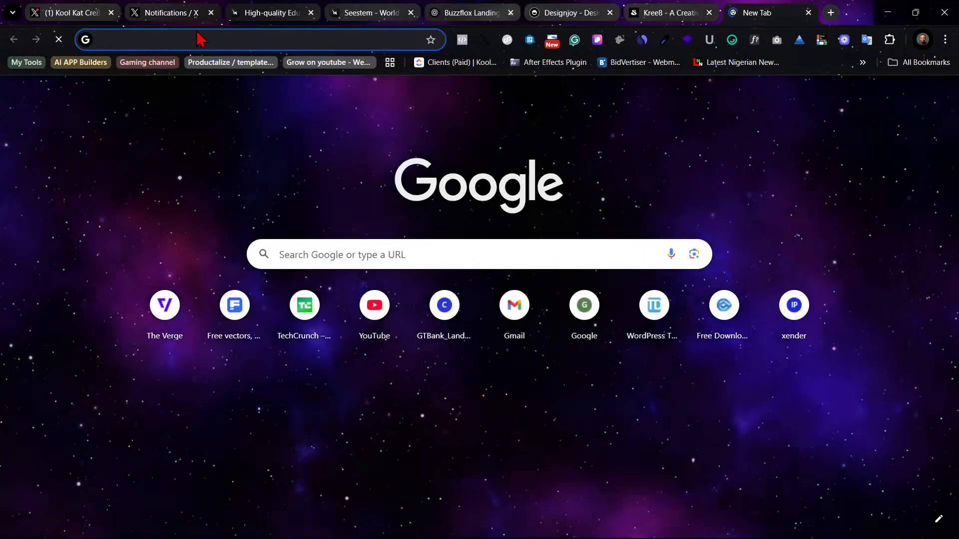
click(195, 37)
text(nair)
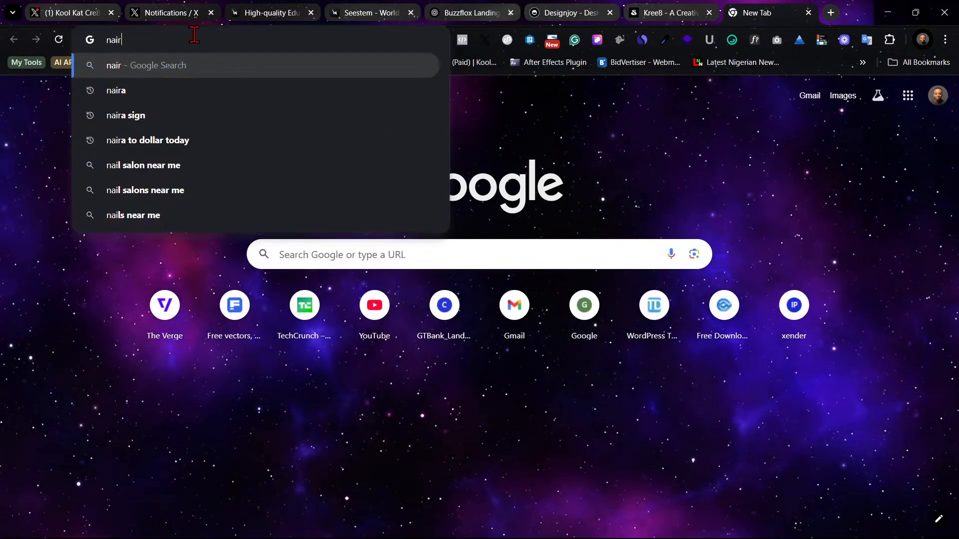
click(213, 95)
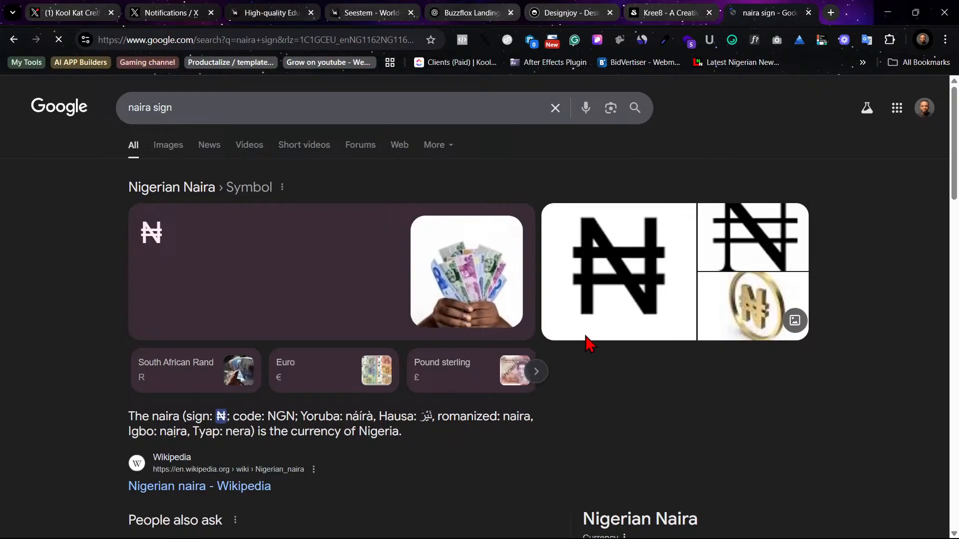
Step: Copy the ₦ symbol from the naira description in the search results
scroll(593, 354, down, 3)
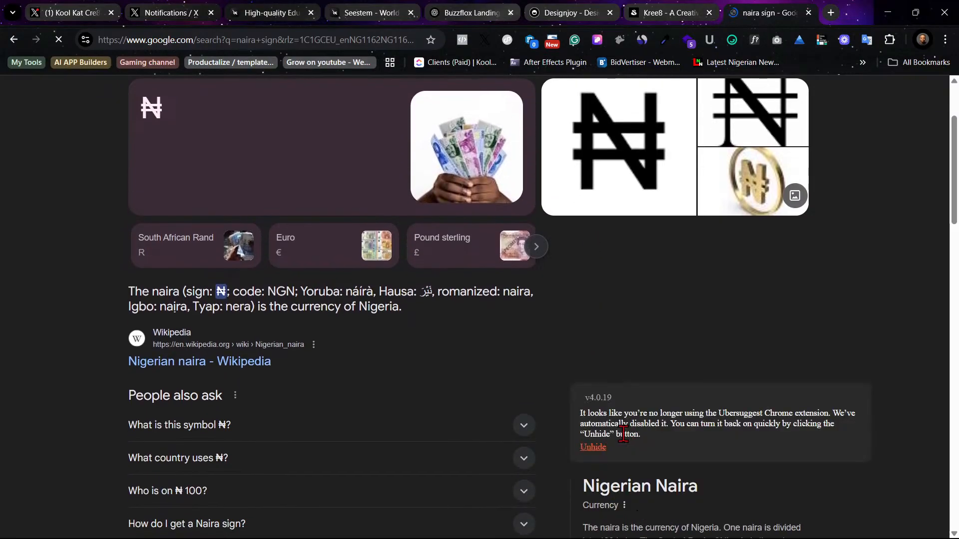
scroll(623, 457, down, 3)
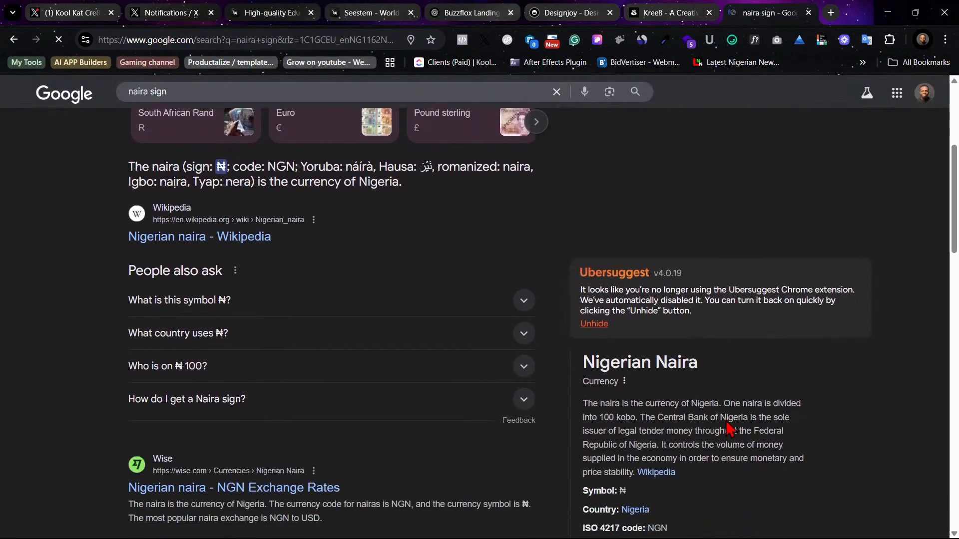
scroll(392, 365, up, 1)
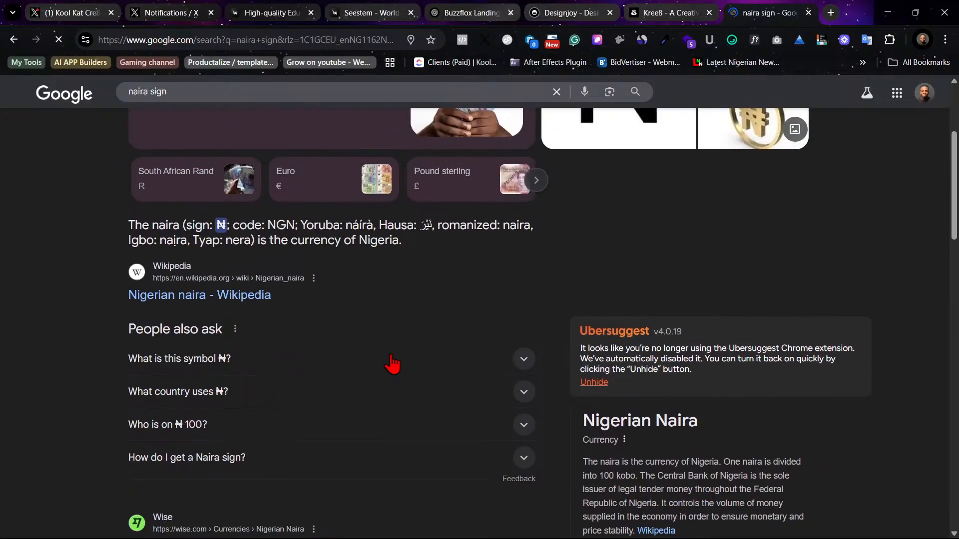
right_click(221, 228)
click(272, 248)
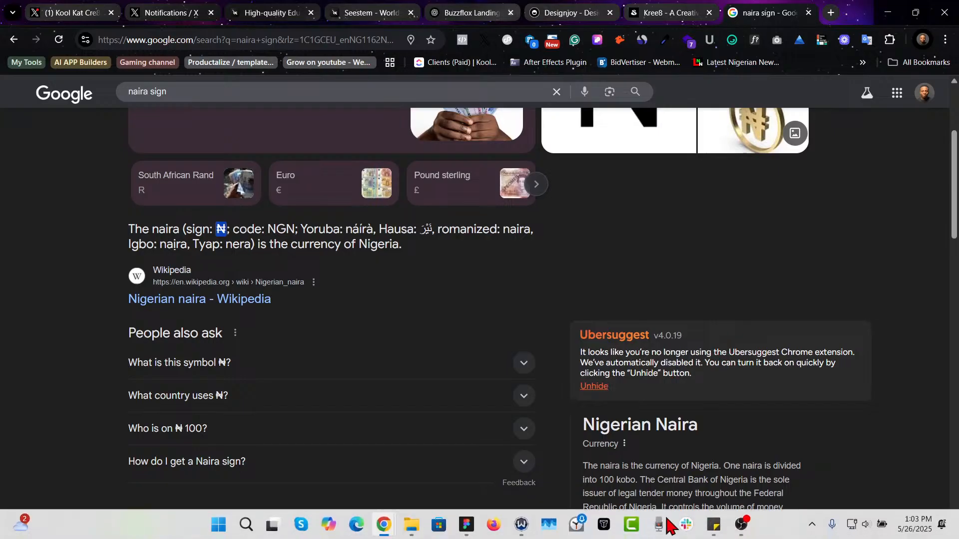
Step: Switch back to Figma and replace the dollar sign in the Starter Plan's price with ₦
click(462, 525)
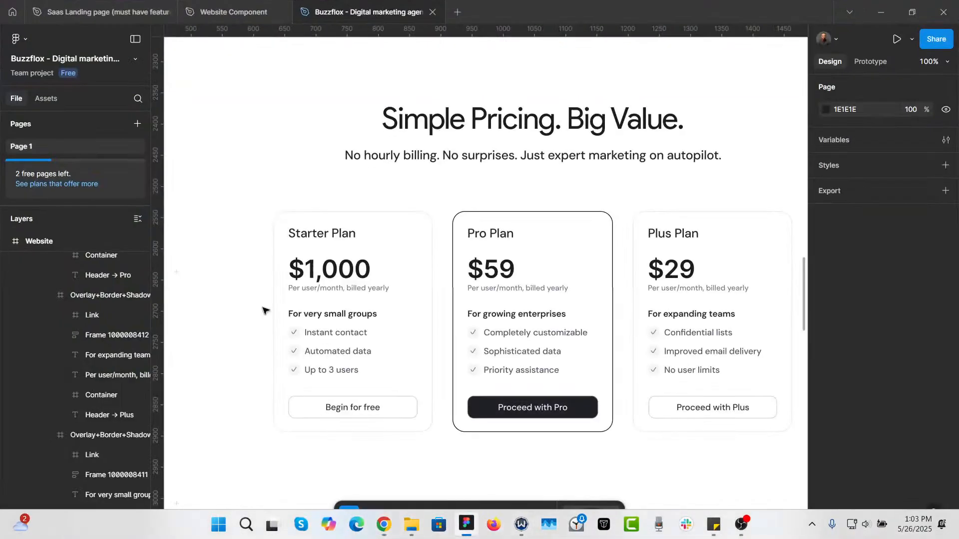
click(299, 271)
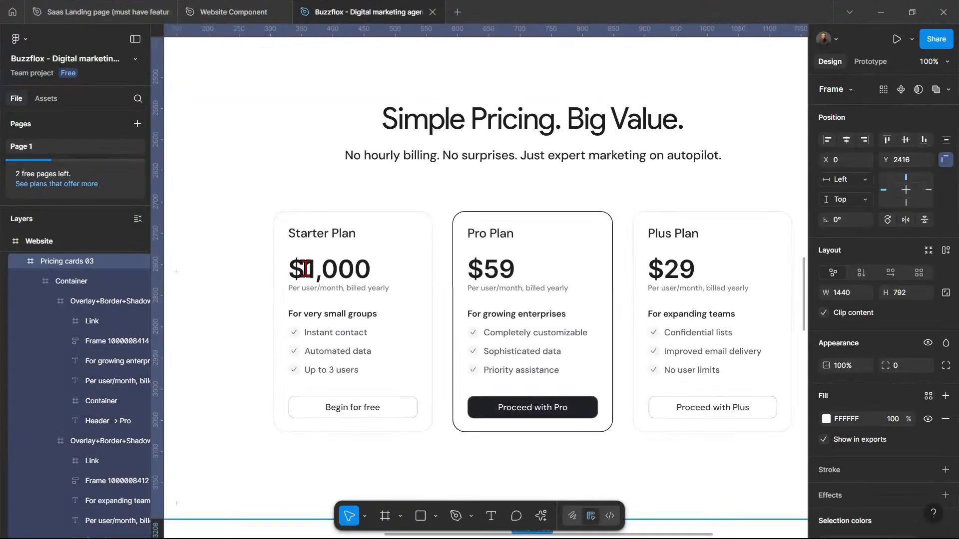
double_click(299, 271)
drag(306, 271, 283, 266)
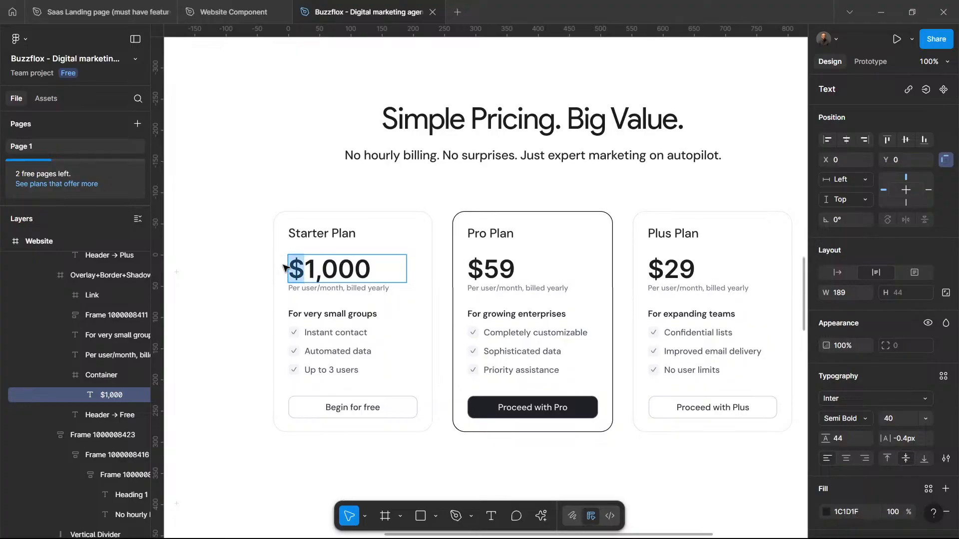
key(ctrl+v)
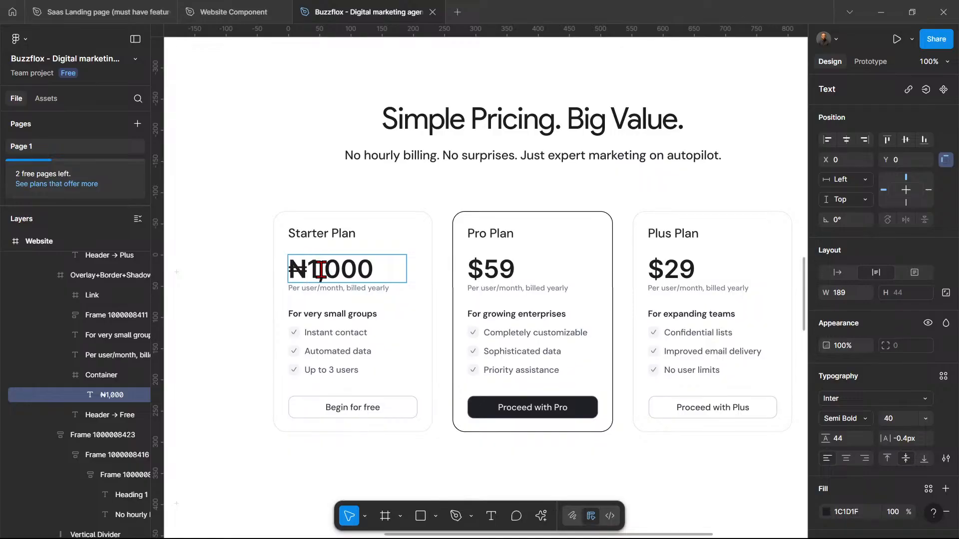
Step: Replace the amount after the ₦ sign in the Starter Plan's price with 800,000
drag(313, 268, 388, 264)
text(800,)
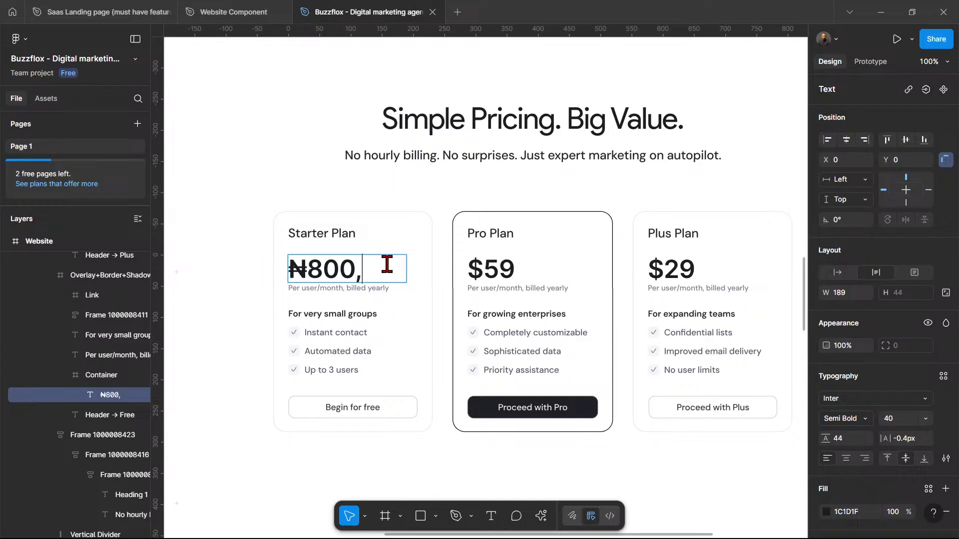
text(00)
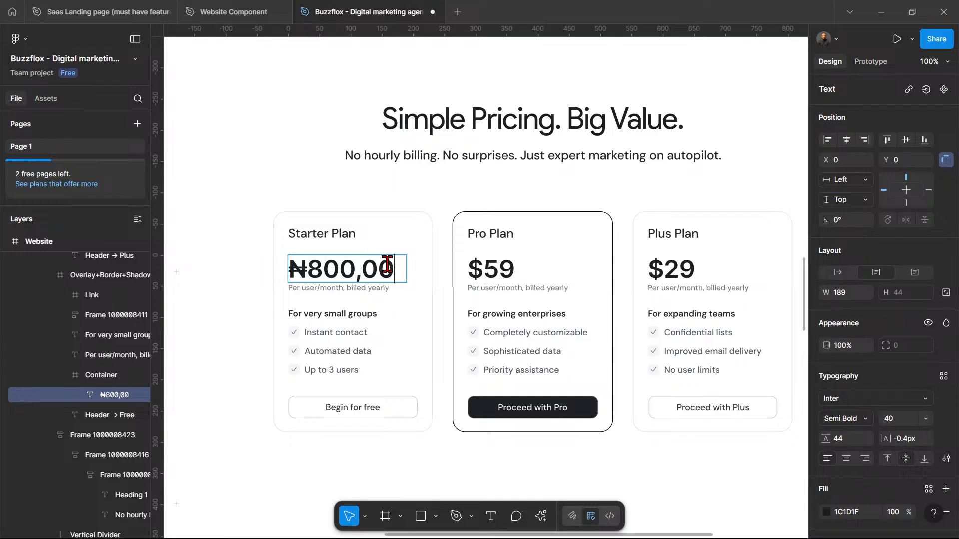
text(0)
key(Escape)
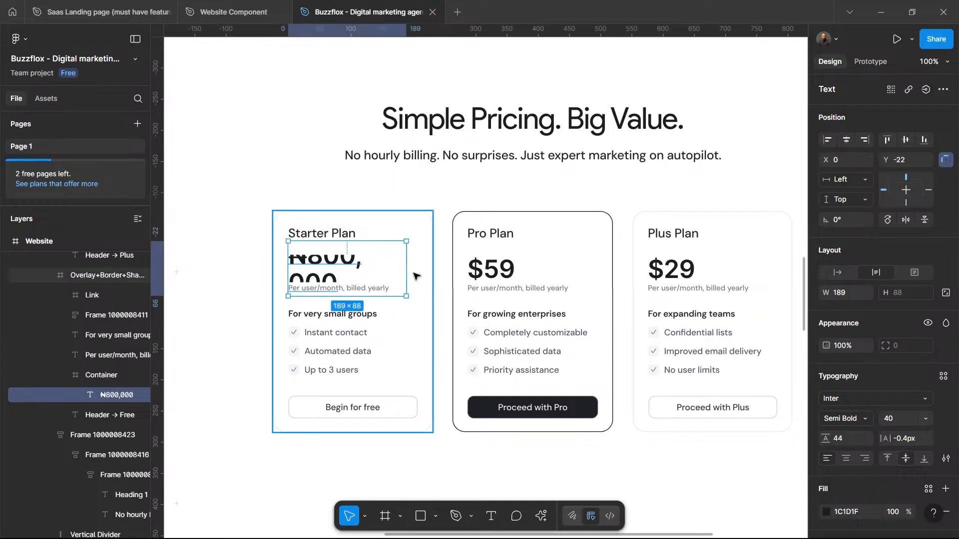
Step: Widen the Starter Plan's price text to 219 and extend its container frame so the full amount fits
drag(416, 272, 390, 272)
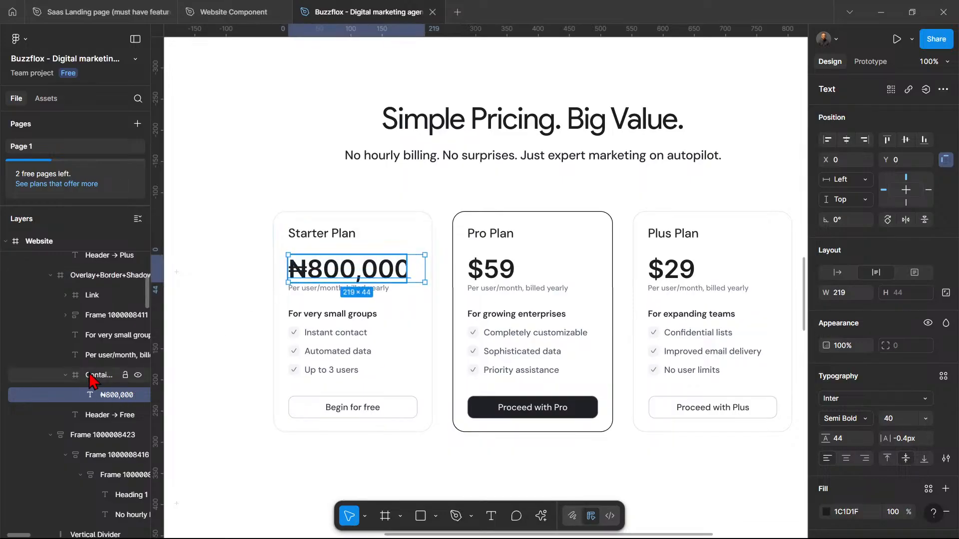
key(Escape)
drag(411, 271, 423, 270)
click(226, 269)
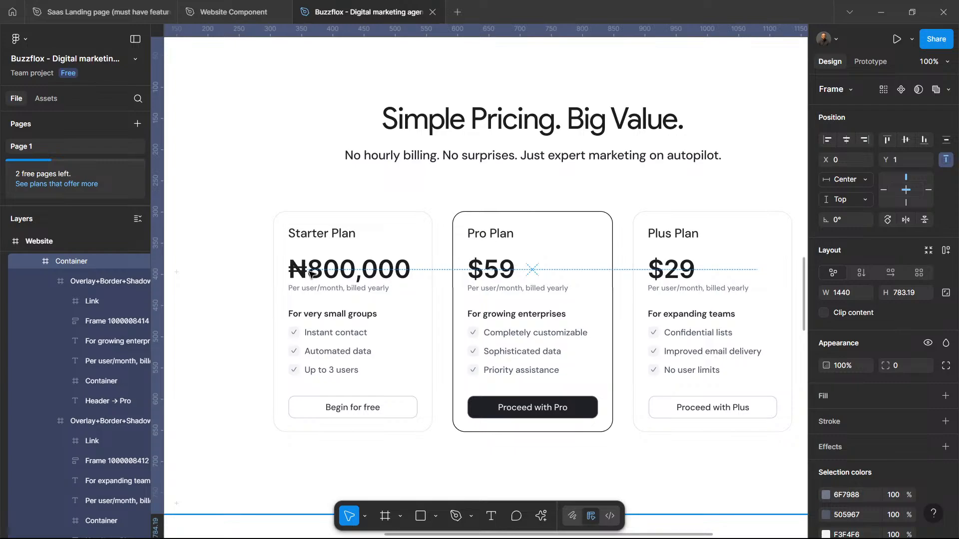
Step: Change the Starter Plan's price to ₦200,000
double_click(323, 271)
click(323, 270)
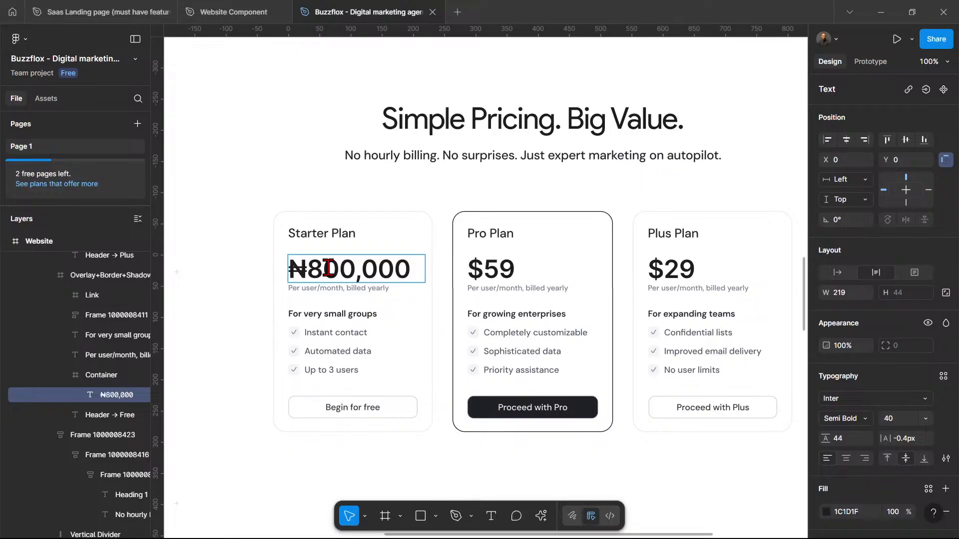
text(2)
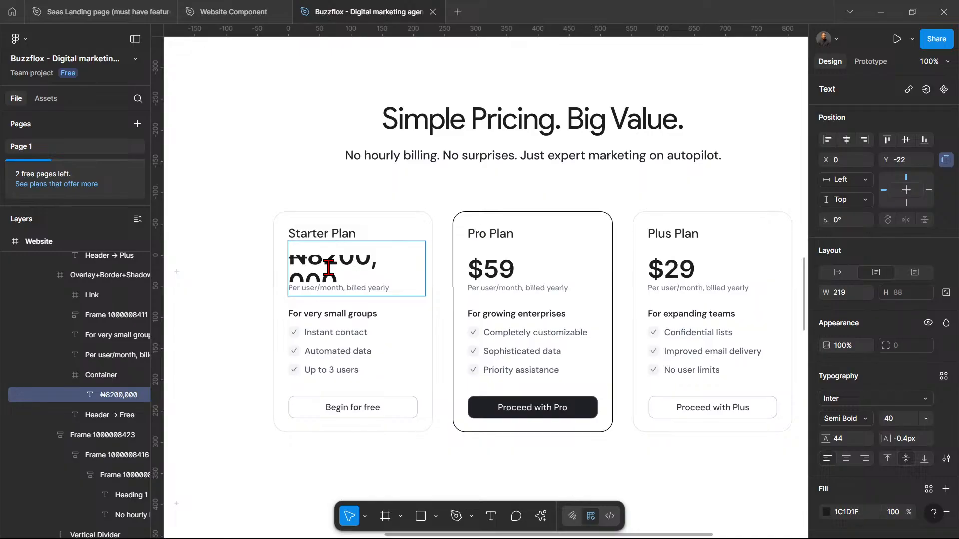
key(BackSpace)
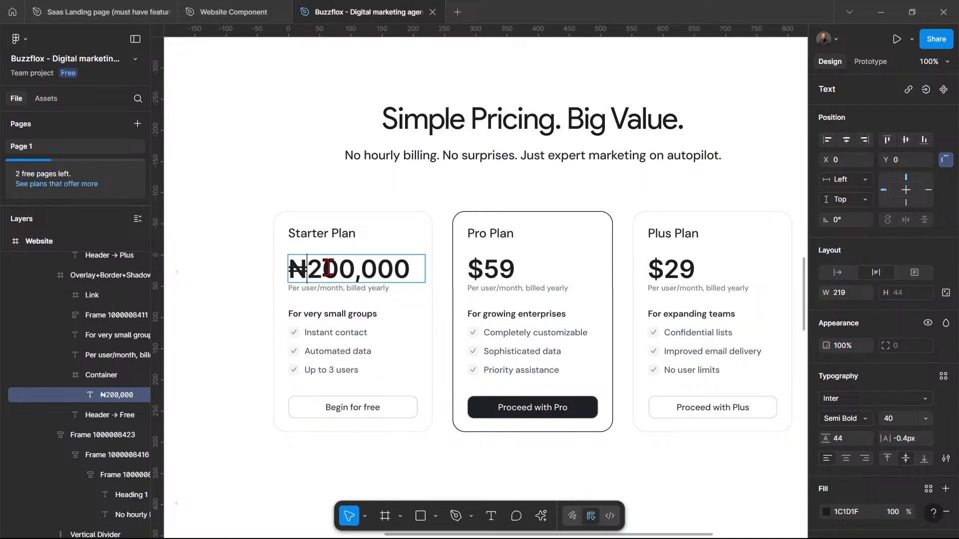
key(Escape)
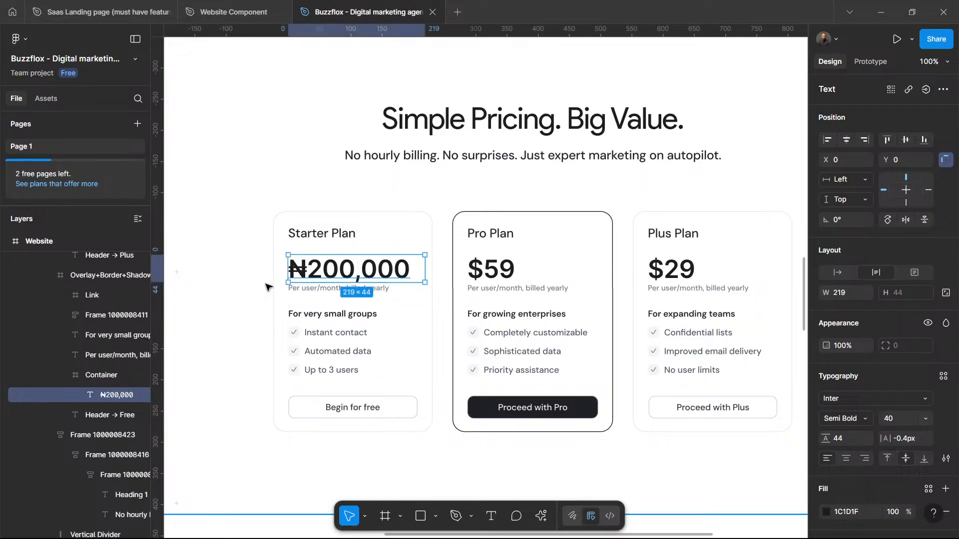
click(246, 290)
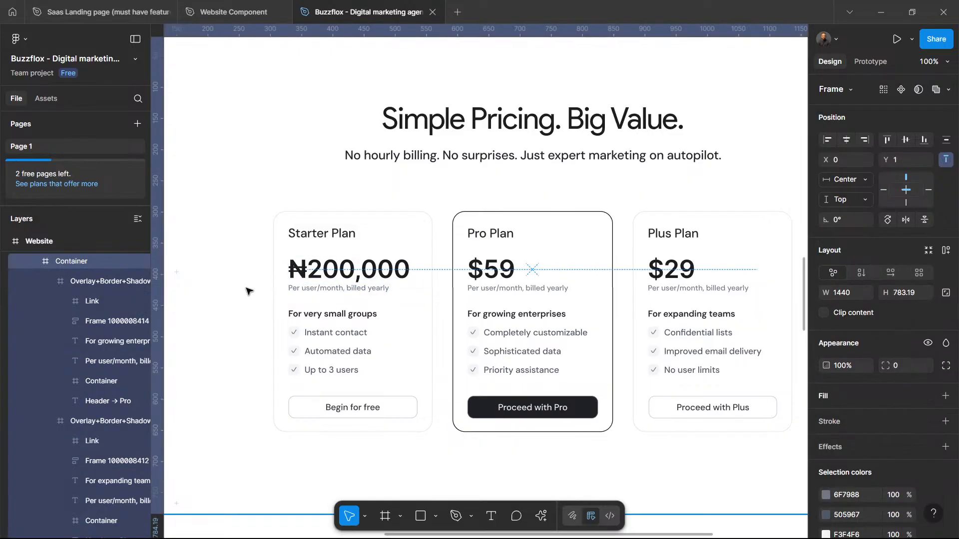
Step: Copy the Starter Plan's ₦200,000 price and paste it over the price text in the Pro Plan card
double_click(380, 277)
double_click(380, 277)
key(ctrl+c)
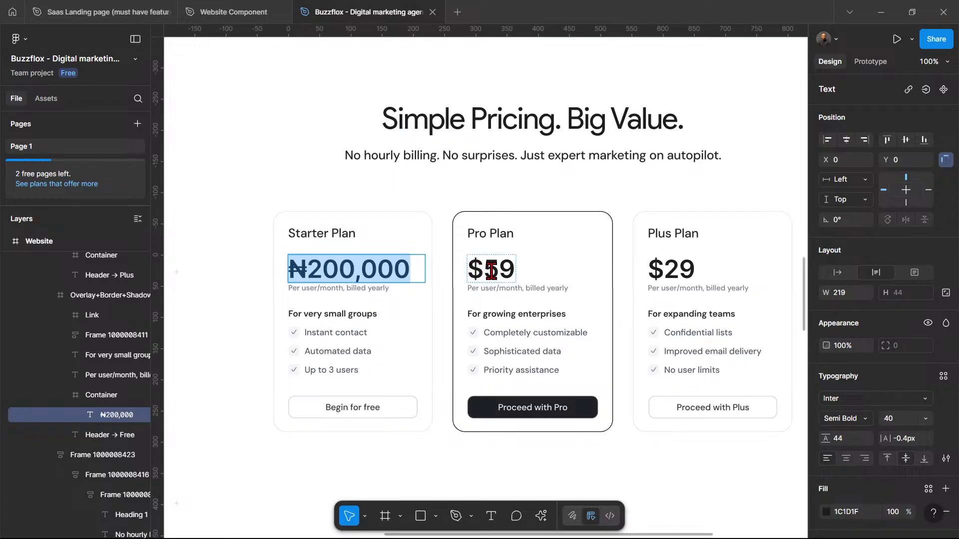
click(492, 270)
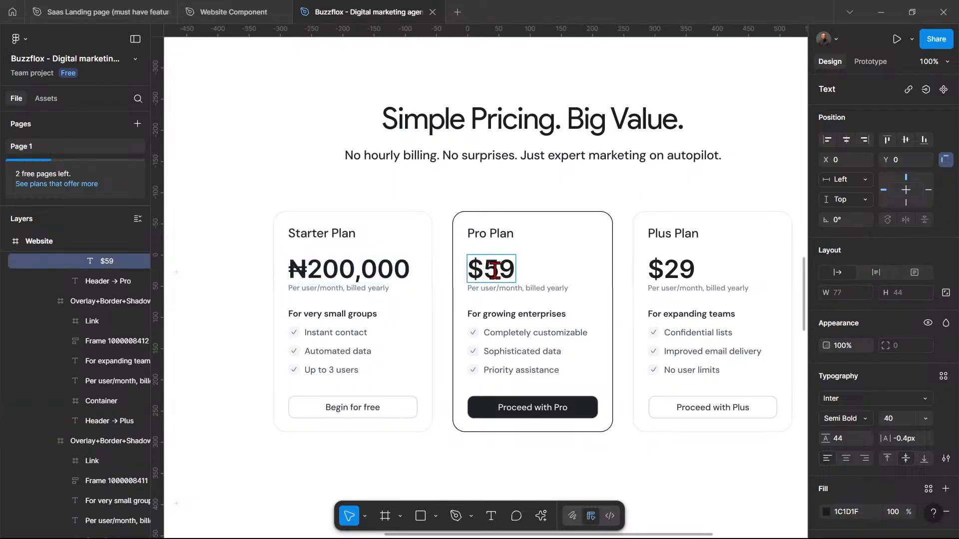
key(ctrl+a)
key(ctrl+v)
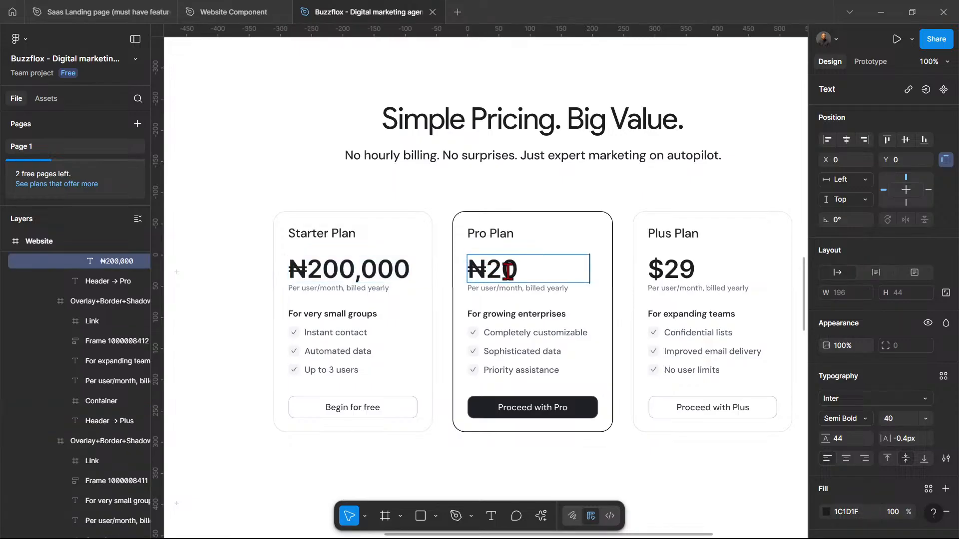
click(493, 349)
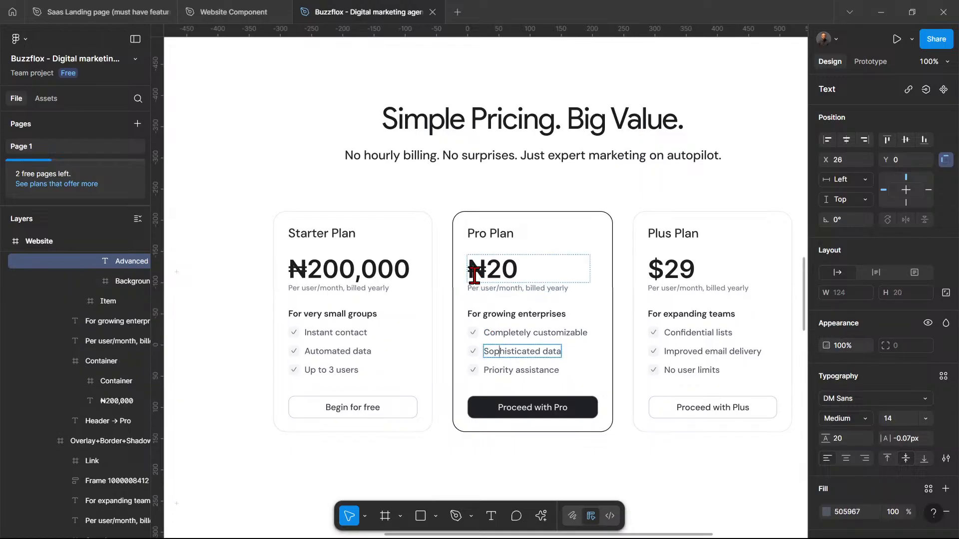
Step: Widen the container frame around the Pro Plan's price to 203, leaving Clip content enabled
click(473, 273)
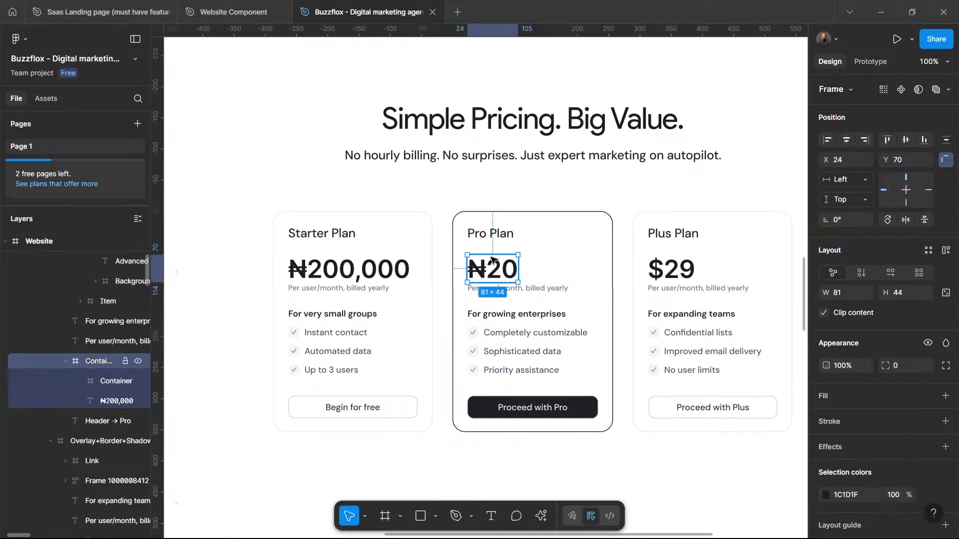
drag(518, 273, 601, 272)
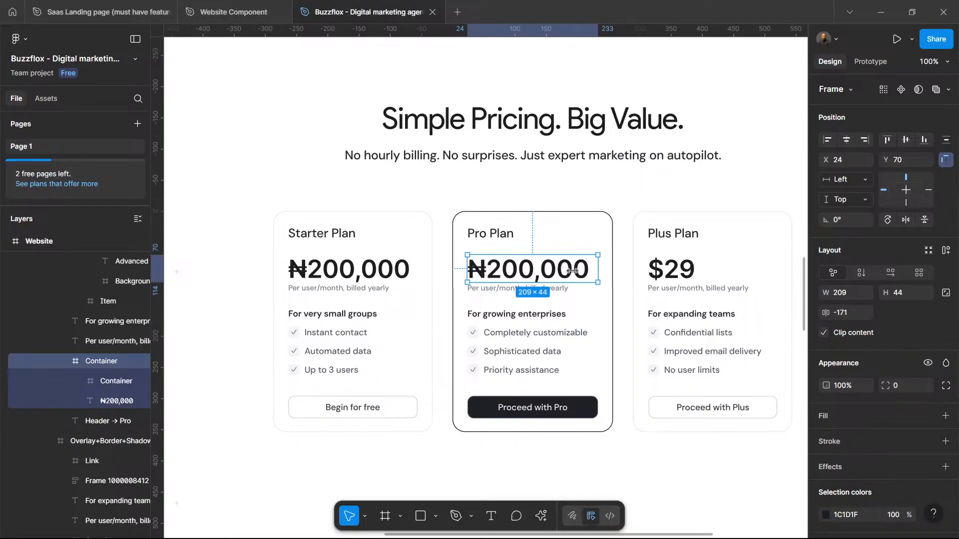
drag(598, 270, 552, 271)
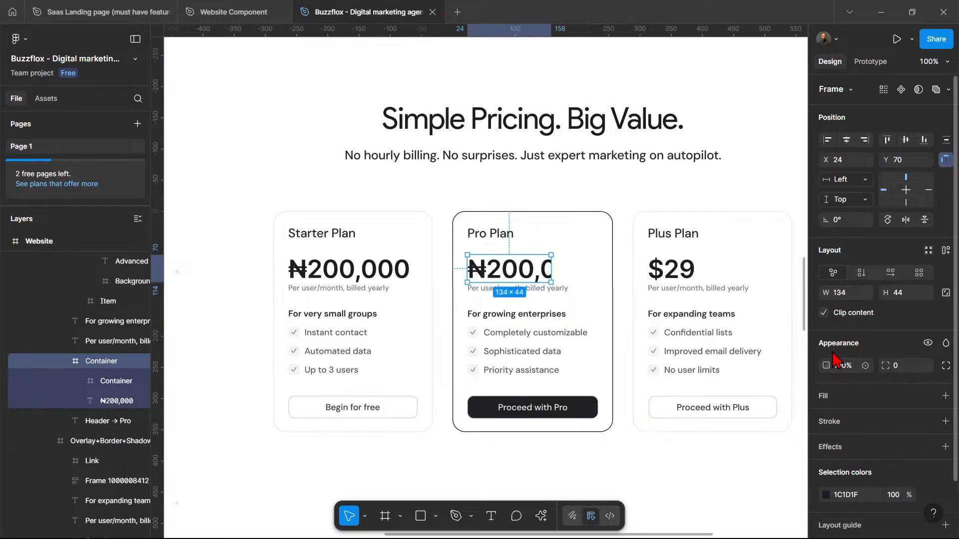
click(824, 313)
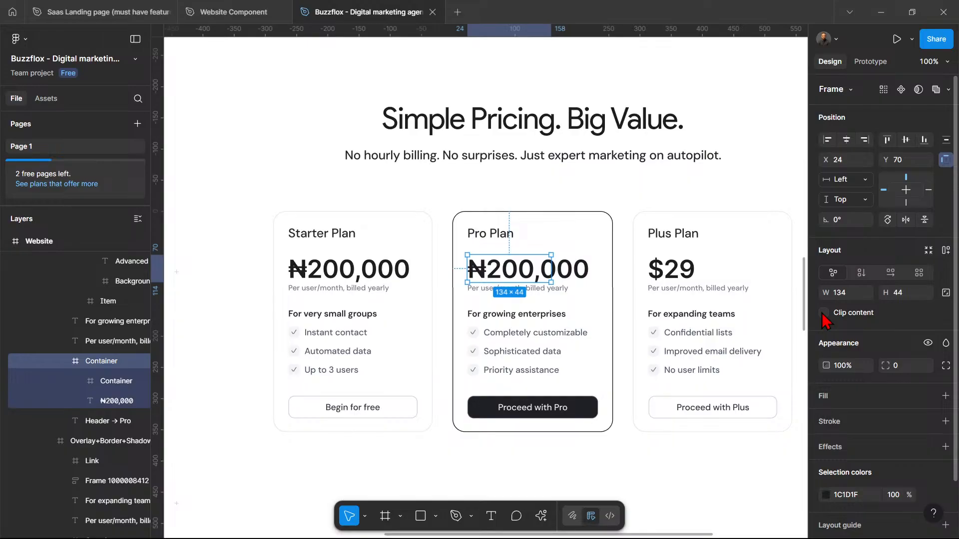
click(824, 314)
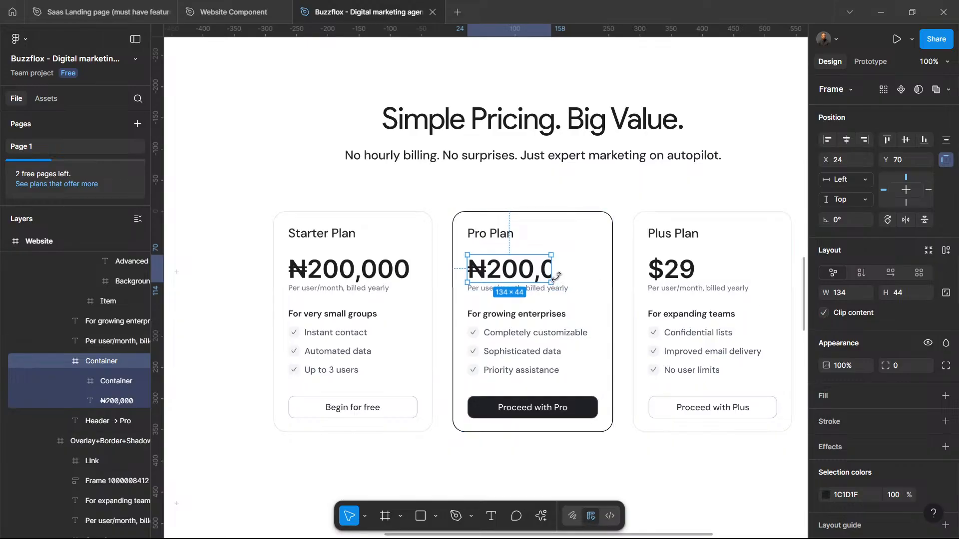
drag(552, 272, 594, 270)
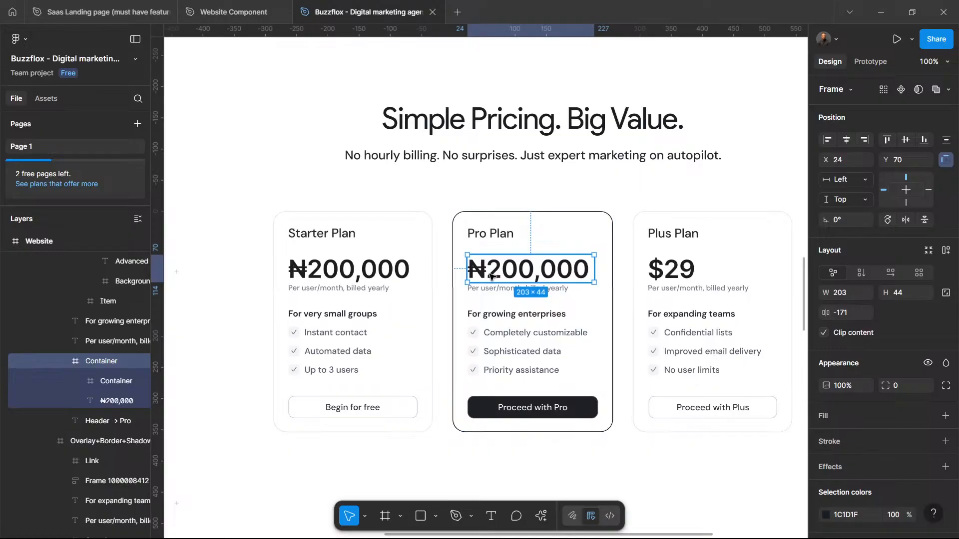
Step: Review the landing page layout from the pricing section up to the hero section
click(380, 226)
key(minus)
key(minus)
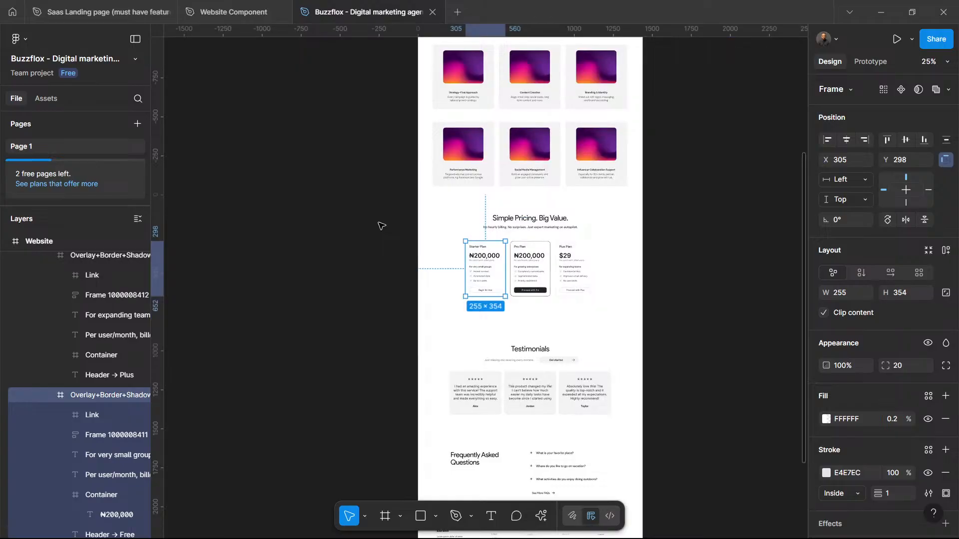
scroll(499, 155, up, 2)
scroll(497, 137, up, 4)
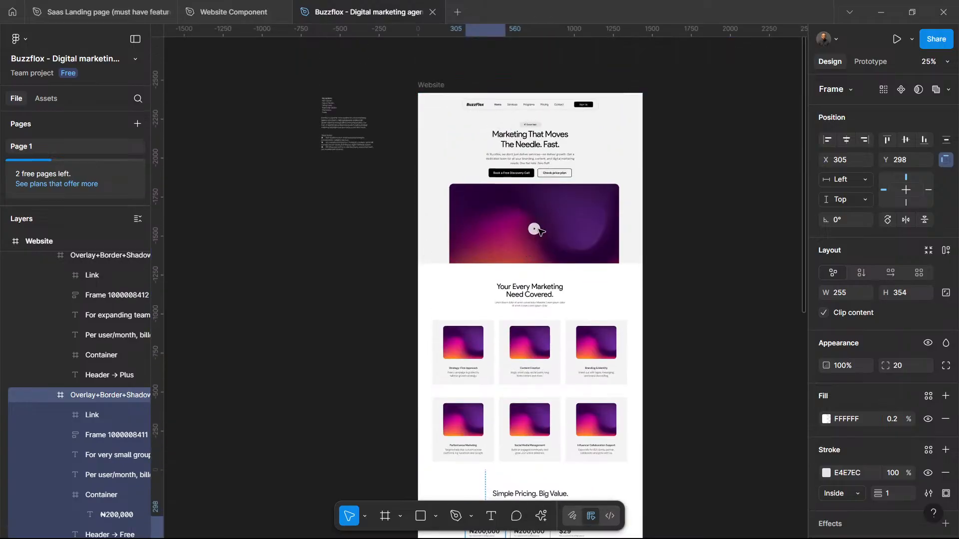
click(539, 230)
click(540, 230)
click(539, 228)
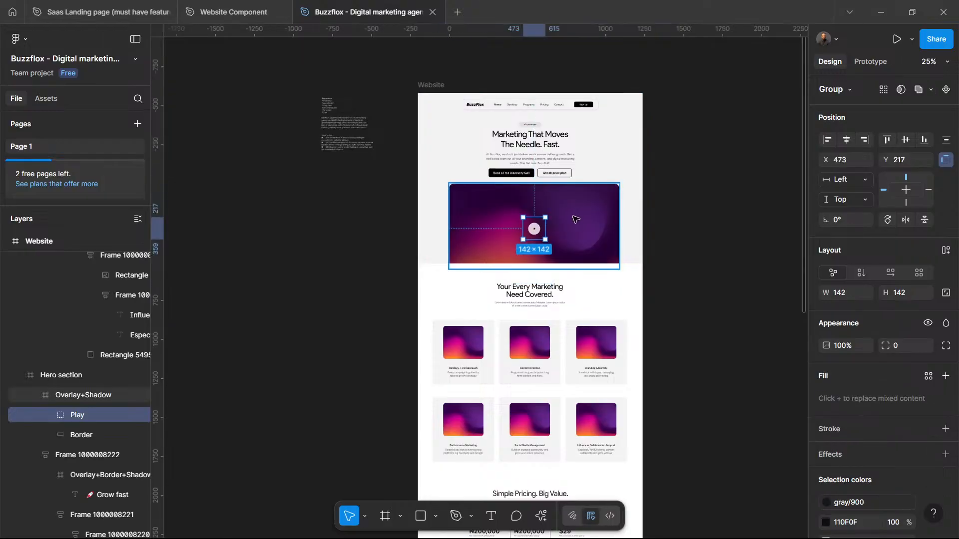
click(577, 219)
key(Escape)
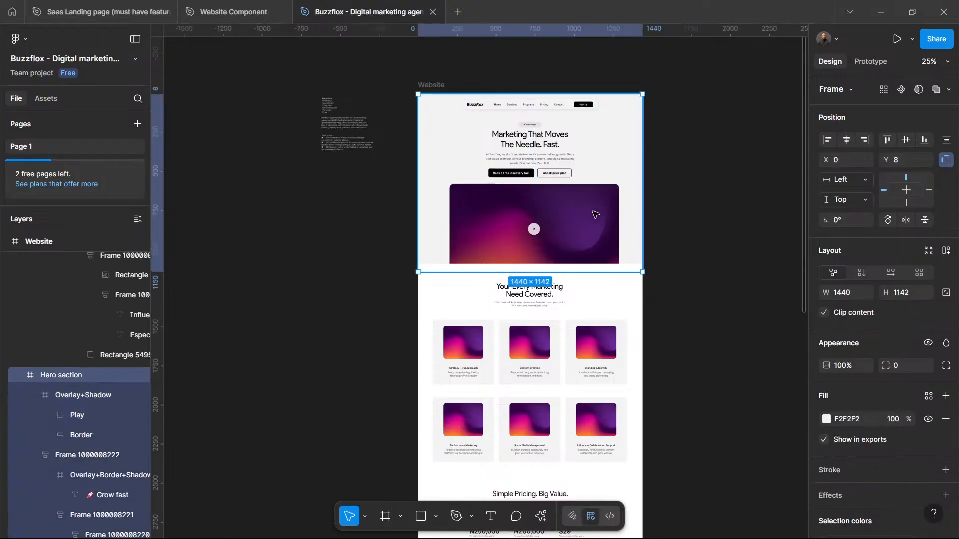
click(592, 216)
drag(591, 214, 524, 218)
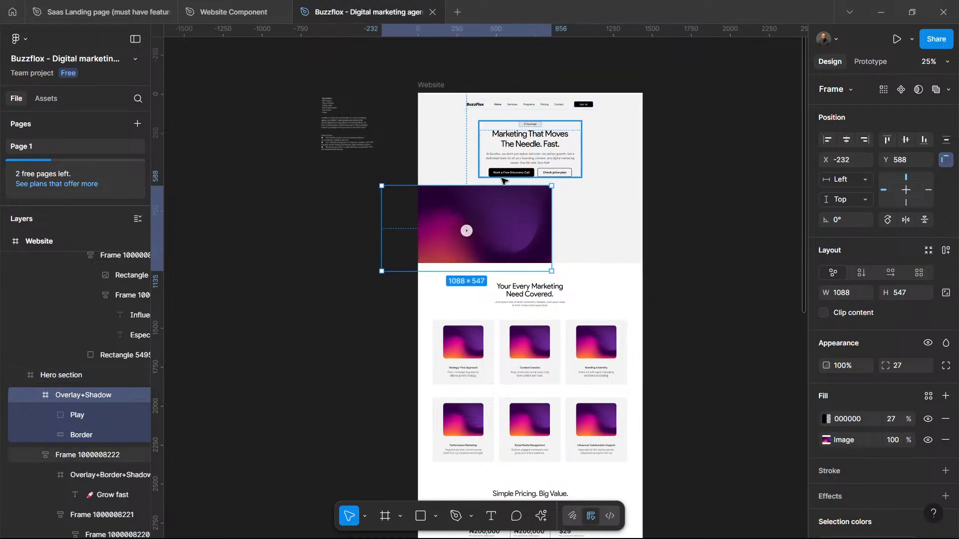
key(ctrl+z)
Step: Copy the ₦200,000 price text from the Pro Plan card
scroll(584, 226, down, 5)
scroll(584, 226, down, 2)
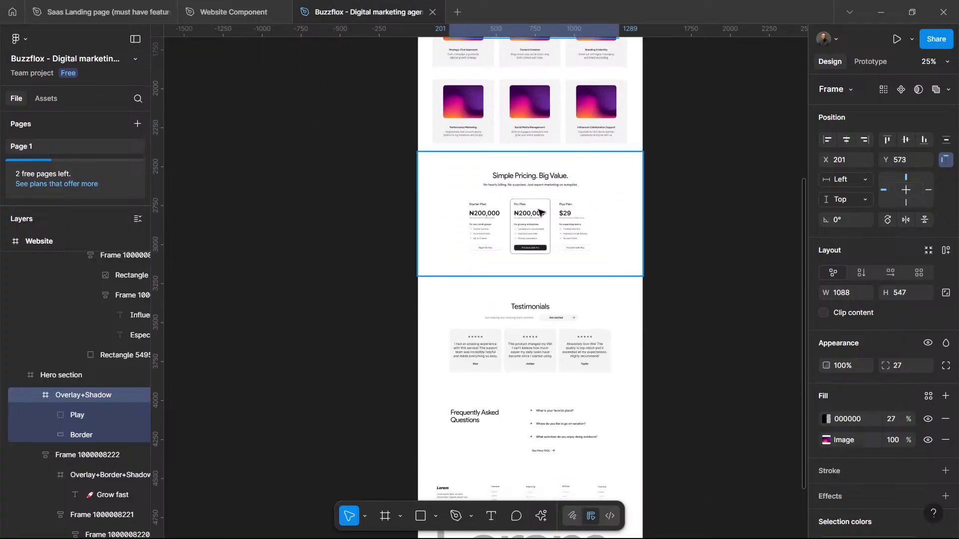
ctrl+click(529, 214)
scroll(529, 213, up, 5)
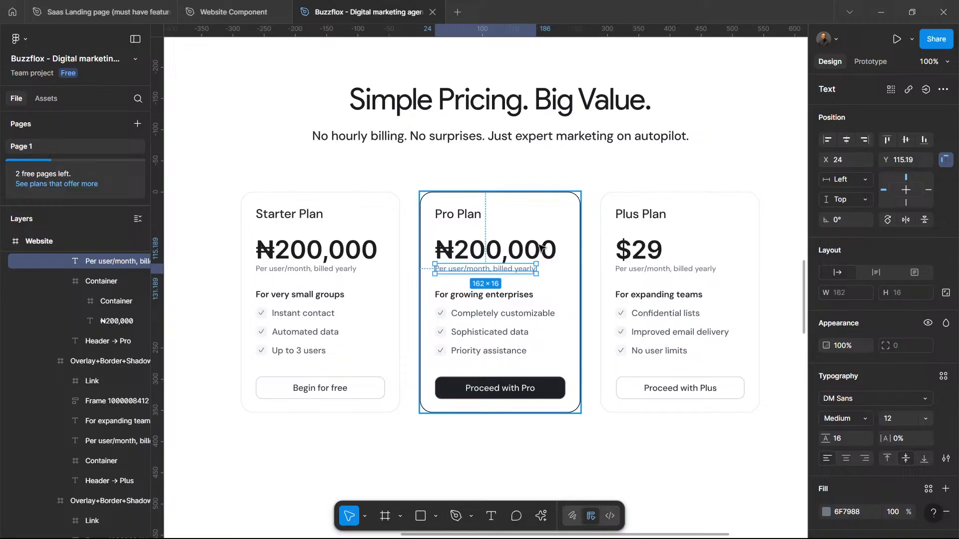
click(473, 250)
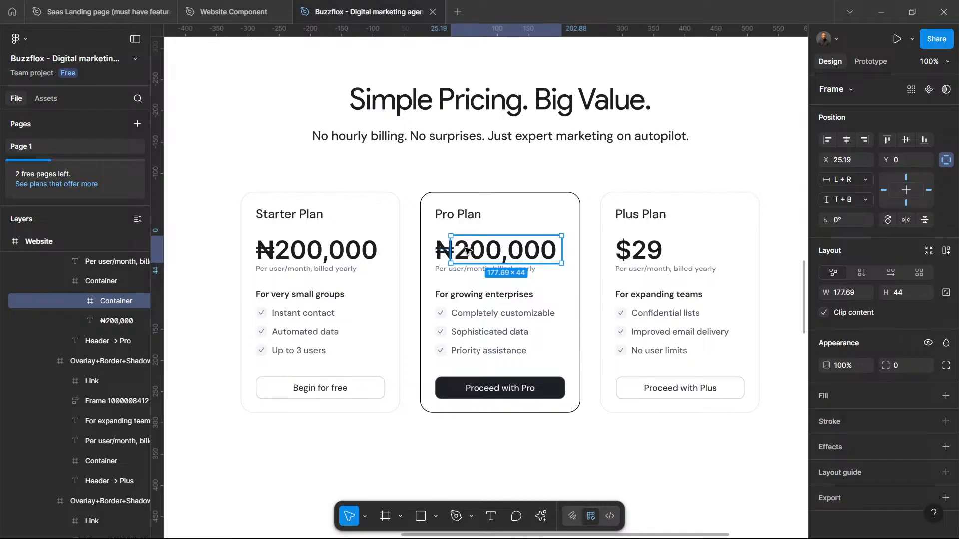
click(467, 249)
double_click(467, 249)
key(ctrl+c)
Step: Change the Pro Plan's price to ₦500,000
click(468, 248)
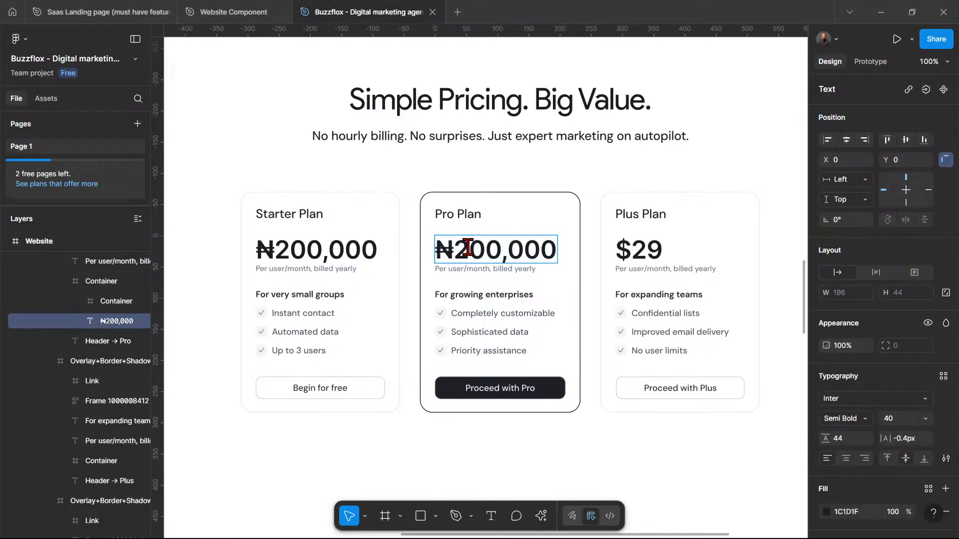
key(BackSpace)
text(5)
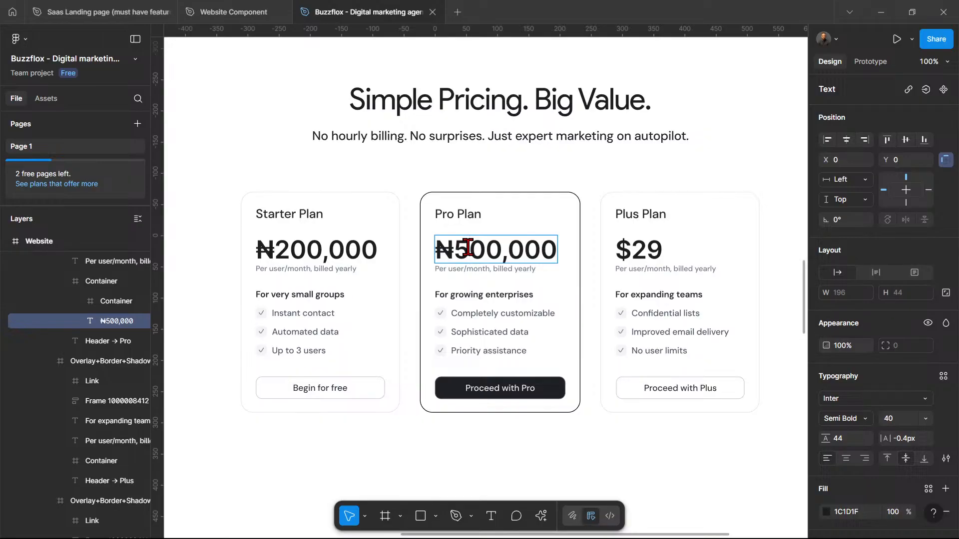
key(Escape)
click(765, 241)
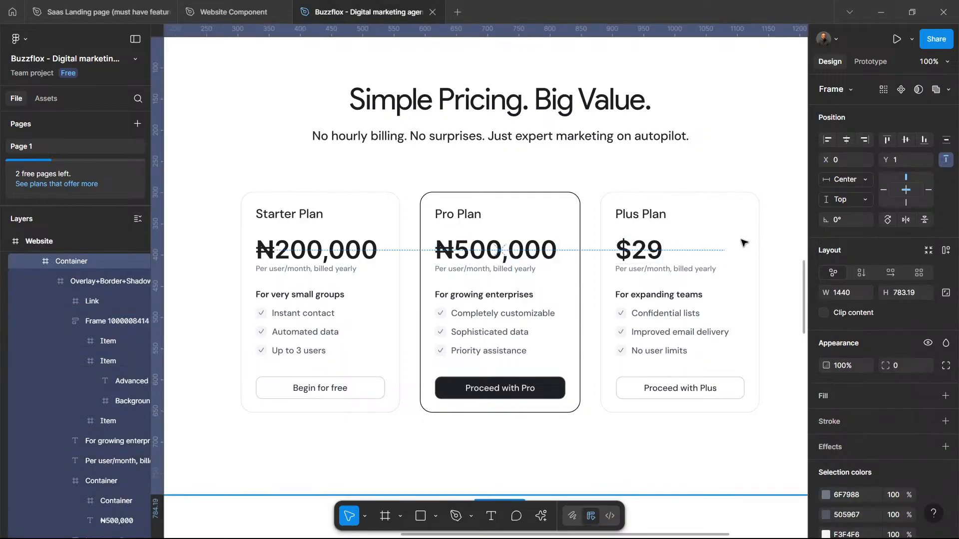
Step: Paste the copied ₦200,000 over the Plus Plan's price and widen its container frame to 207
double_click(644, 257)
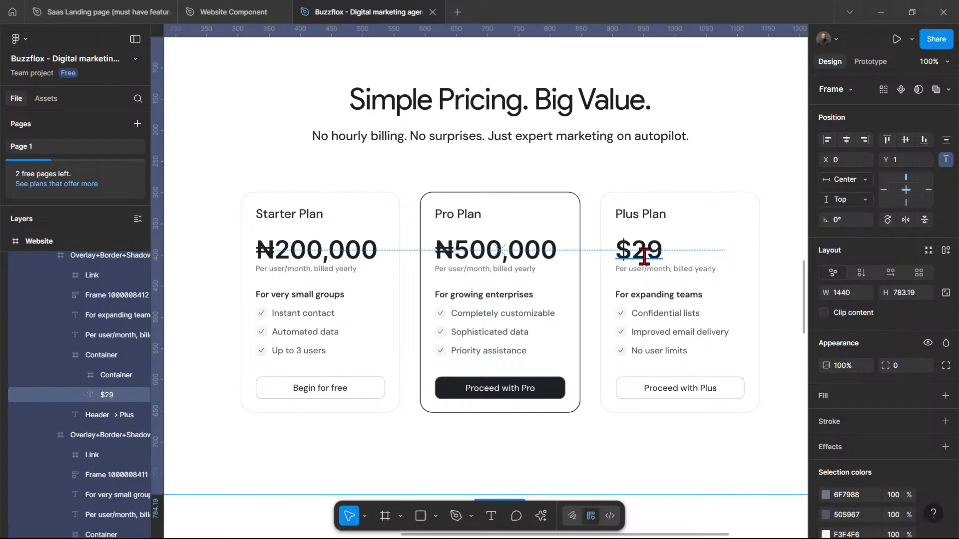
double_click(648, 244)
key(ctrl+v)
click(765, 165)
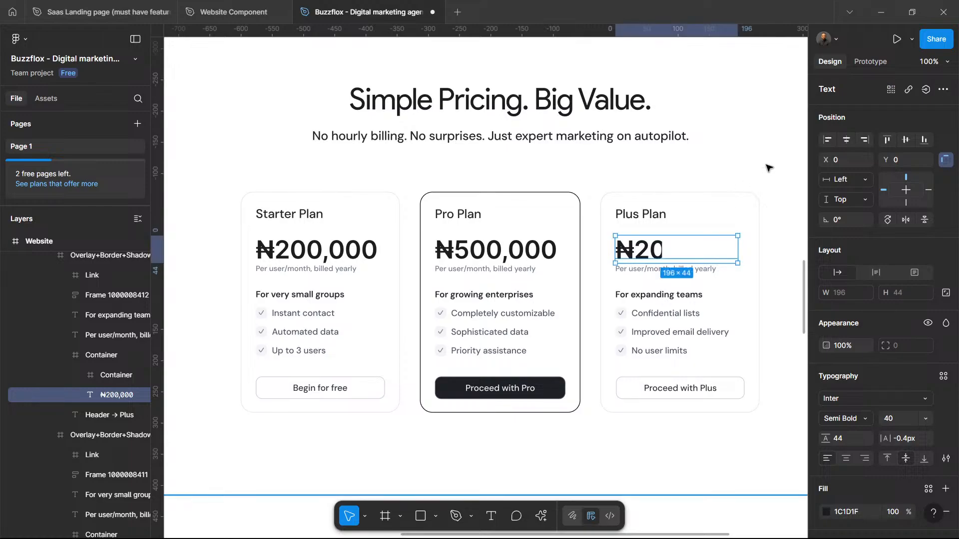
click(766, 164)
click(628, 253)
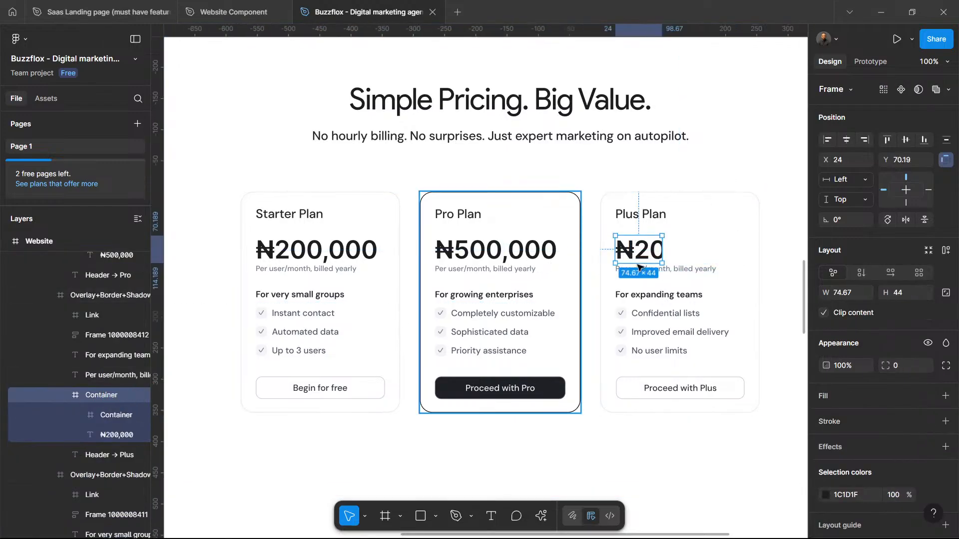
drag(664, 249, 745, 249)
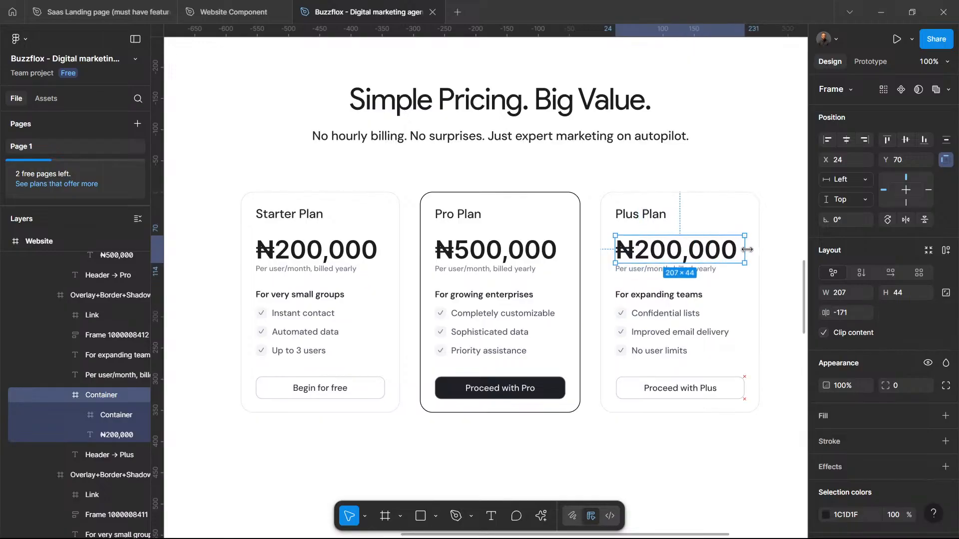
Step: Change the Plus Plan's price to ₦900,000
click(651, 249)
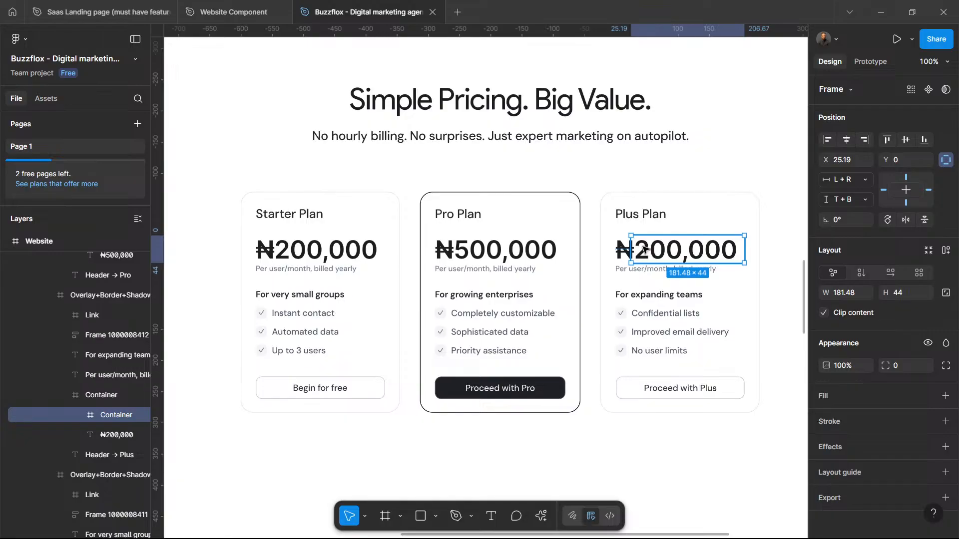
double_click(652, 250)
click(650, 250)
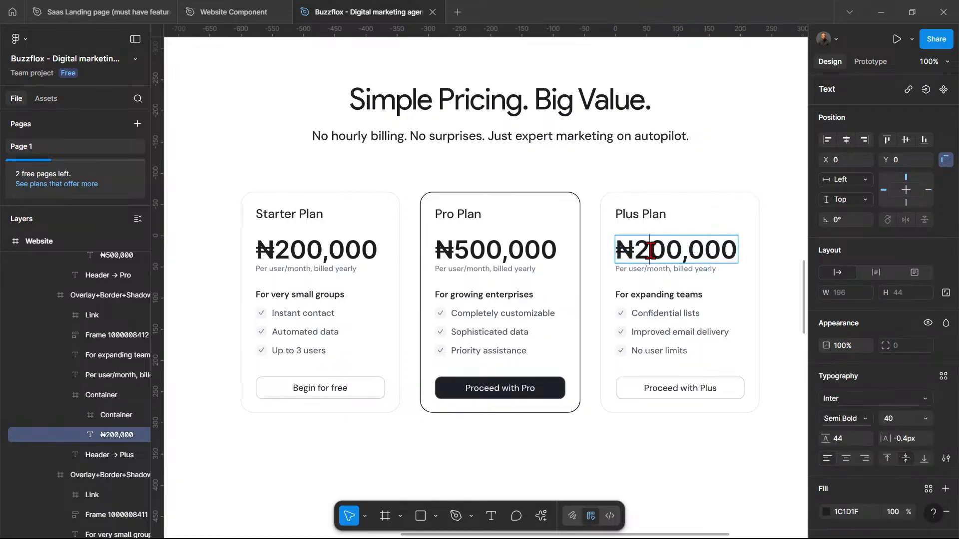
key(BackSpace)
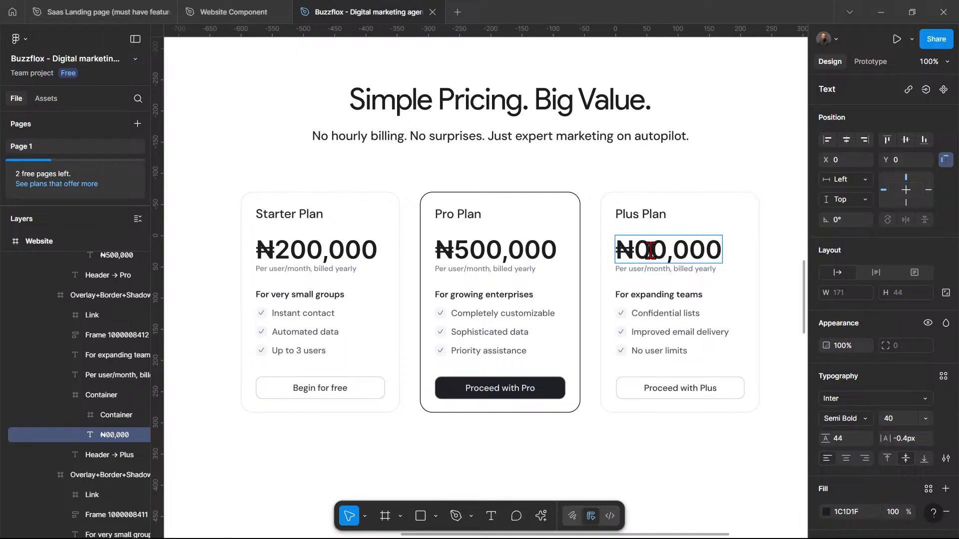
text(9)
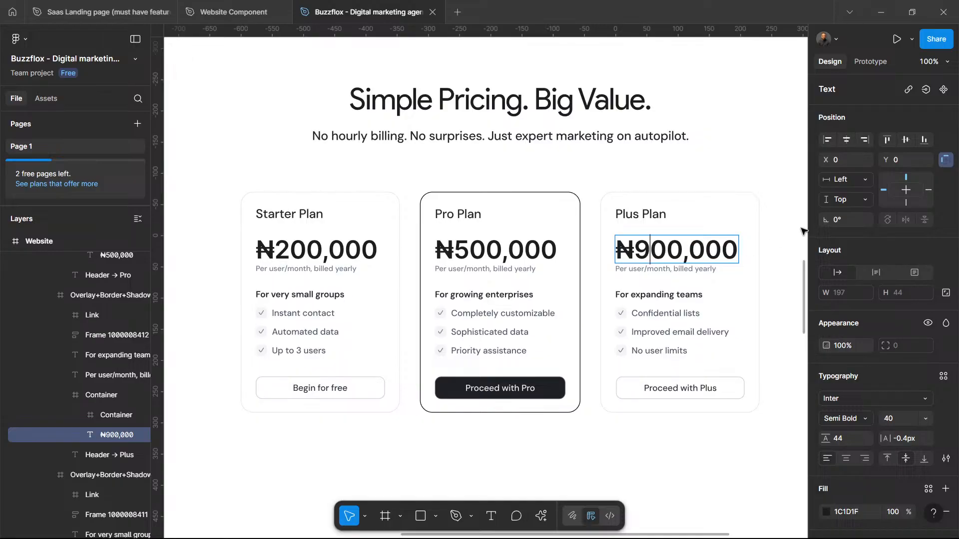
key(Escape)
click(775, 223)
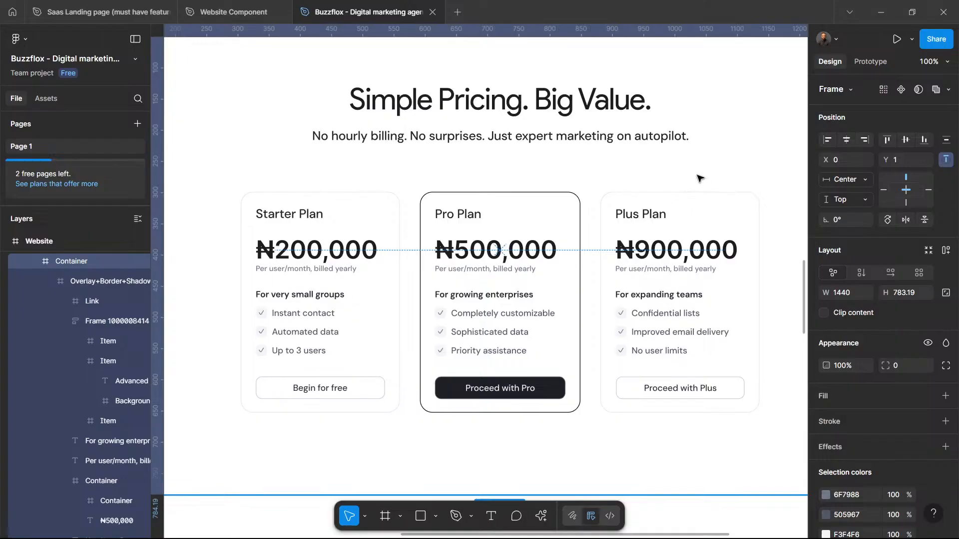
scroll(549, 190, up, 1)
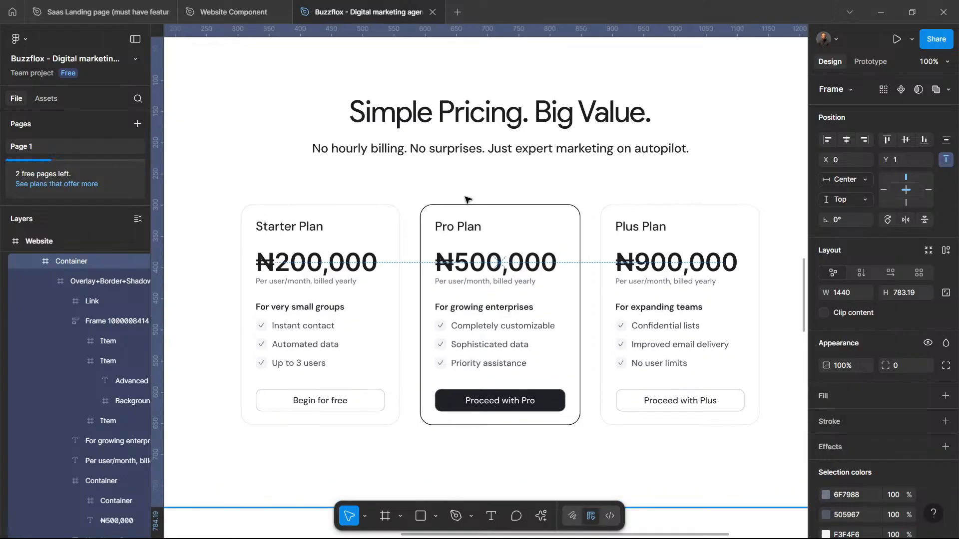
key(ctrl+plus)
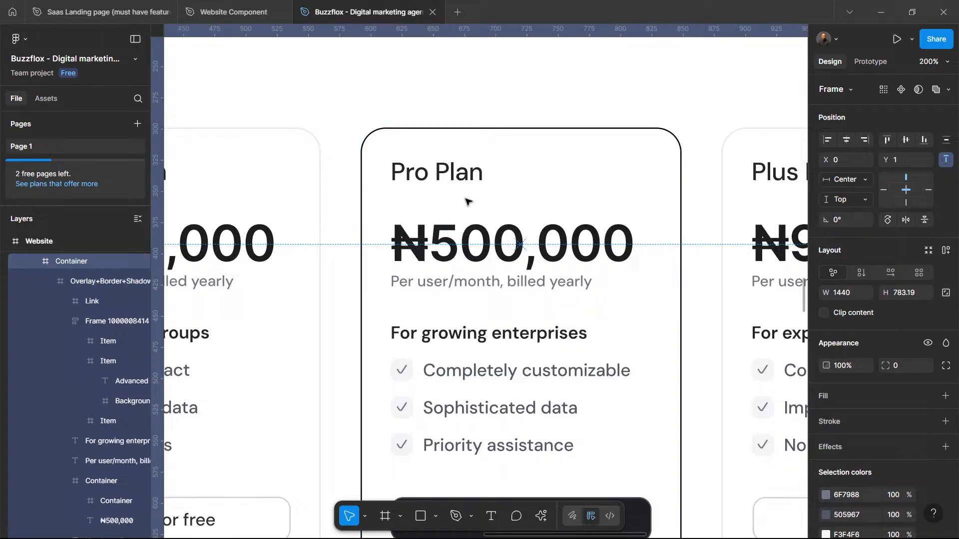
key(ctrl+minus)
key(ctrl+minus)
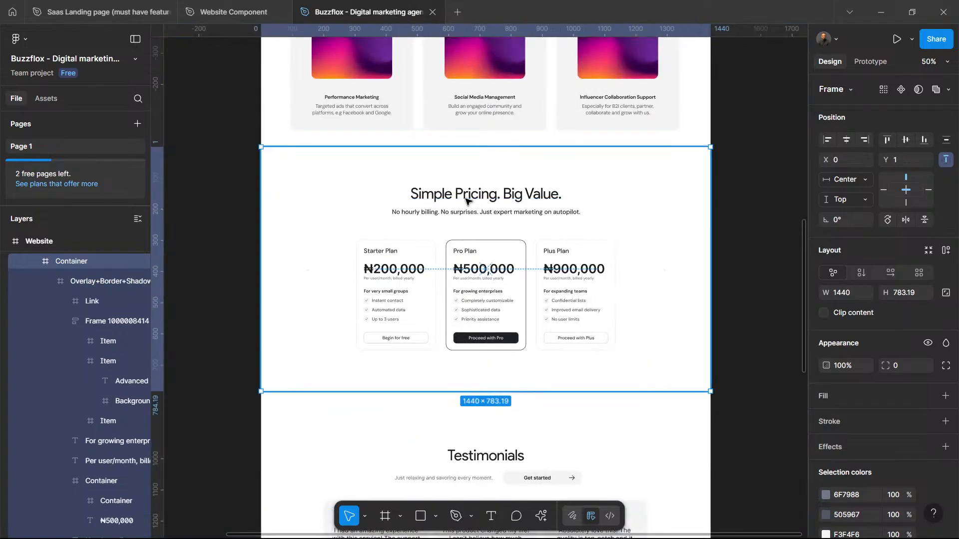
click(751, 216)
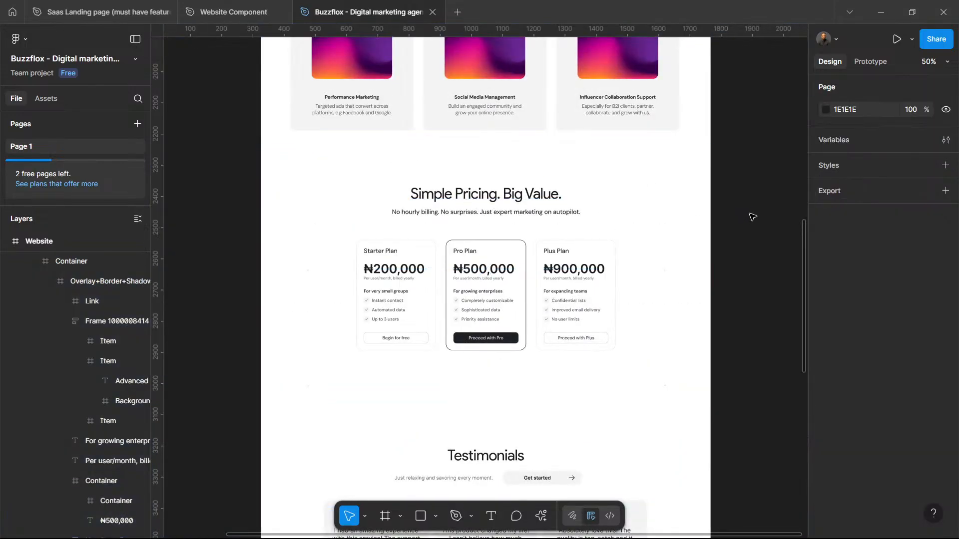
Step: Switch to the ChatGPT conversation in Chrome and copy the Starter Plan's "1 request at a time" bullet
click(881, 12)
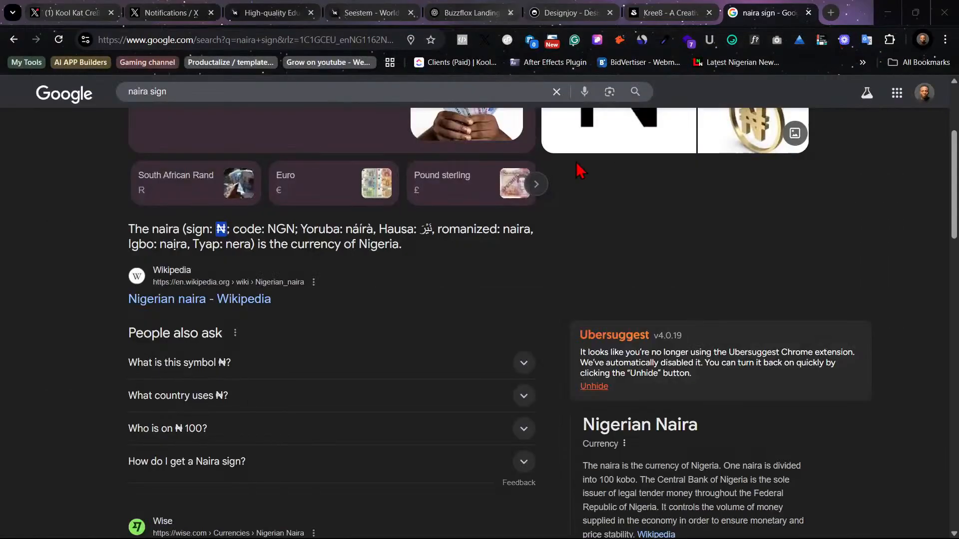
click(487, 12)
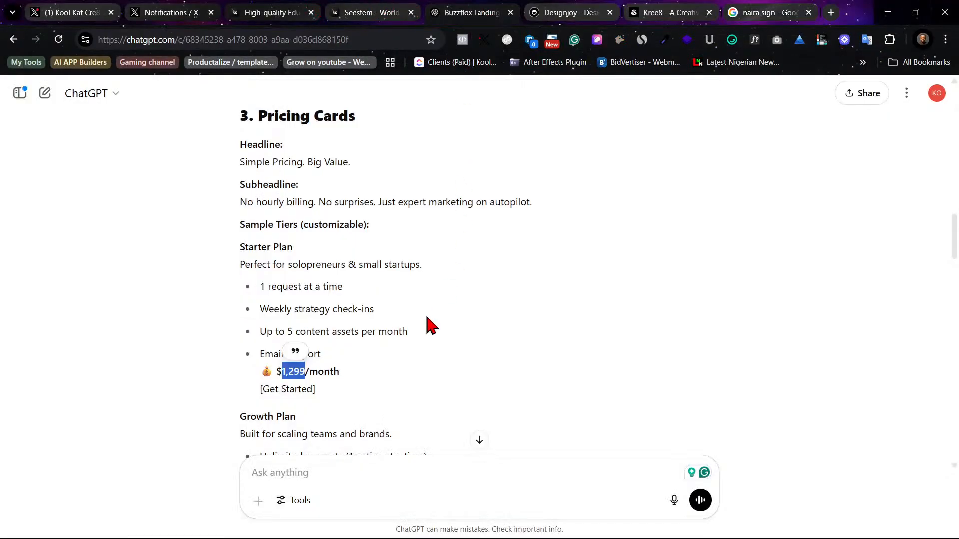
scroll(381, 344, down, 1)
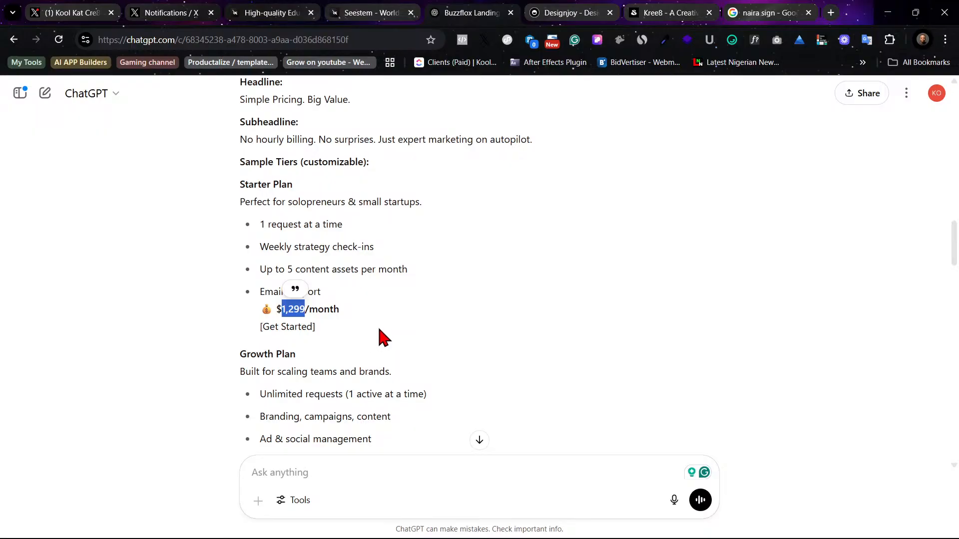
click(375, 264)
drag(260, 222, 362, 231)
key(ctrl+c)
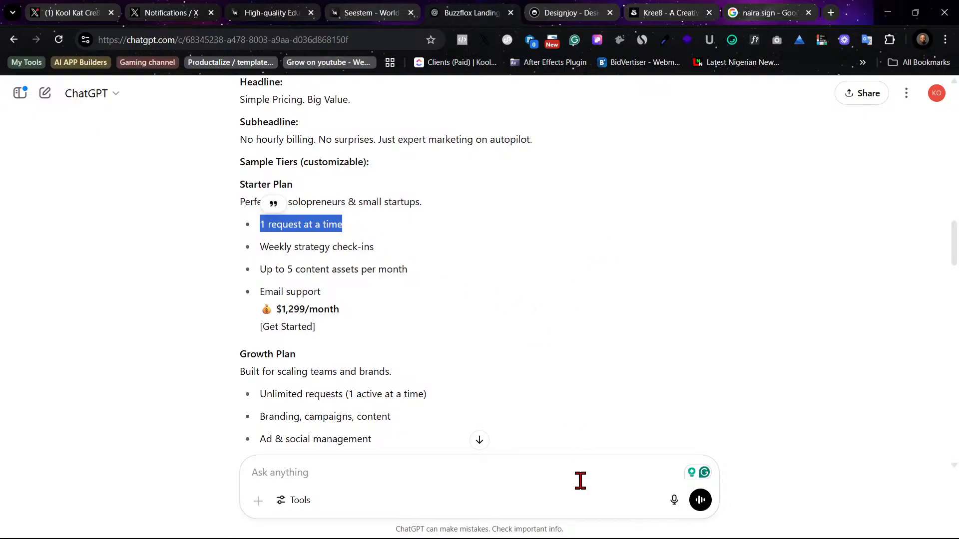
Step: Return to Figma and paste "1 request at a time" over the "Instant contact" feature in the Starter Plan card
mouse_move(535, 529)
mouse_move(472, 530)
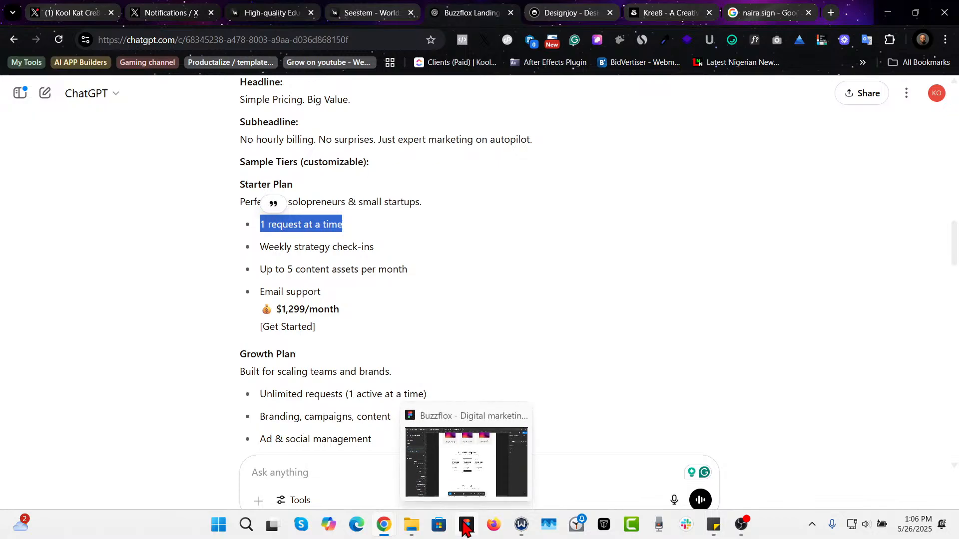
click(469, 475)
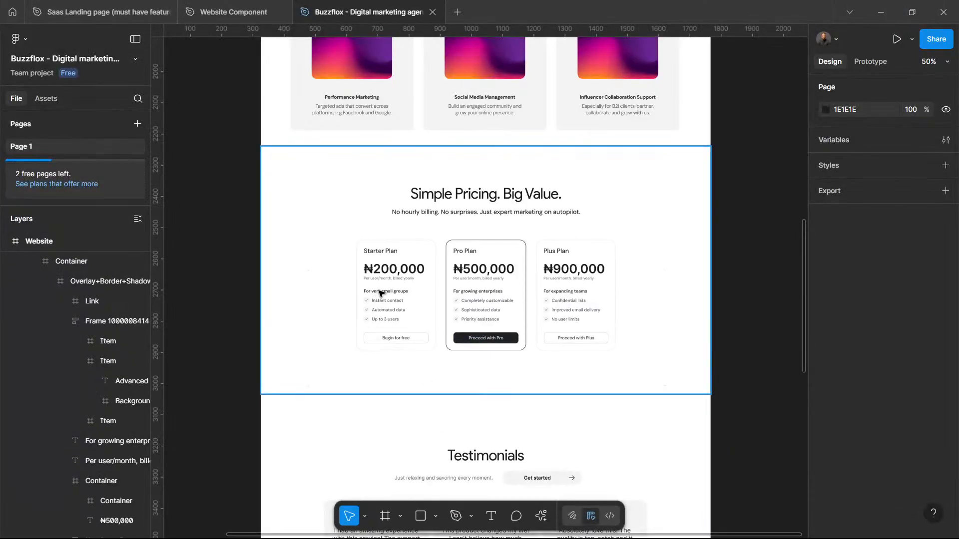
click(380, 293)
double_click(379, 293)
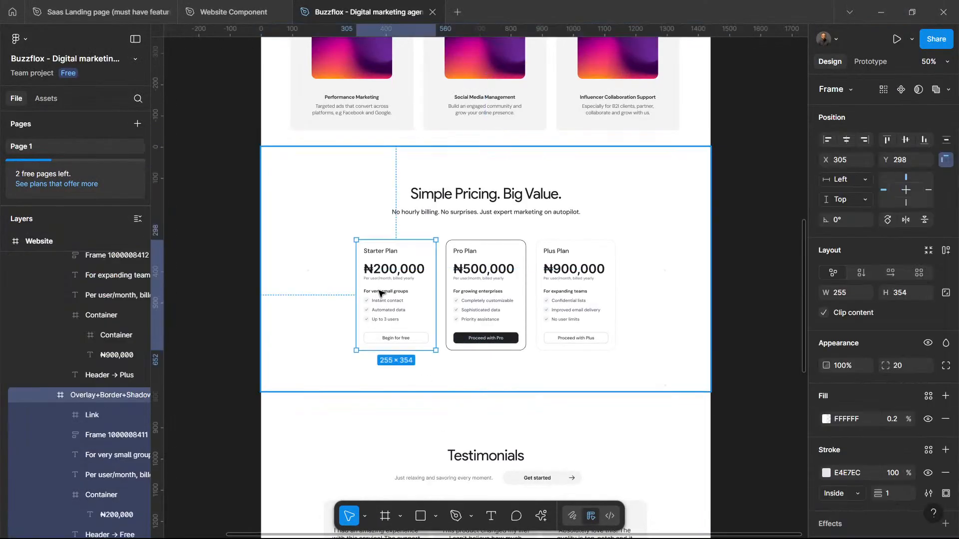
scroll(380, 293, up, 6)
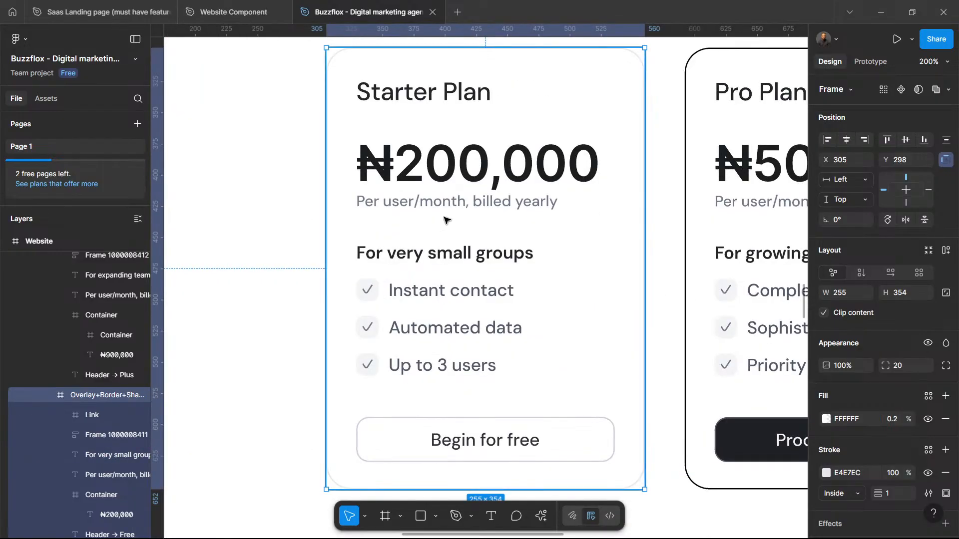
double_click(462, 298)
double_click(462, 297)
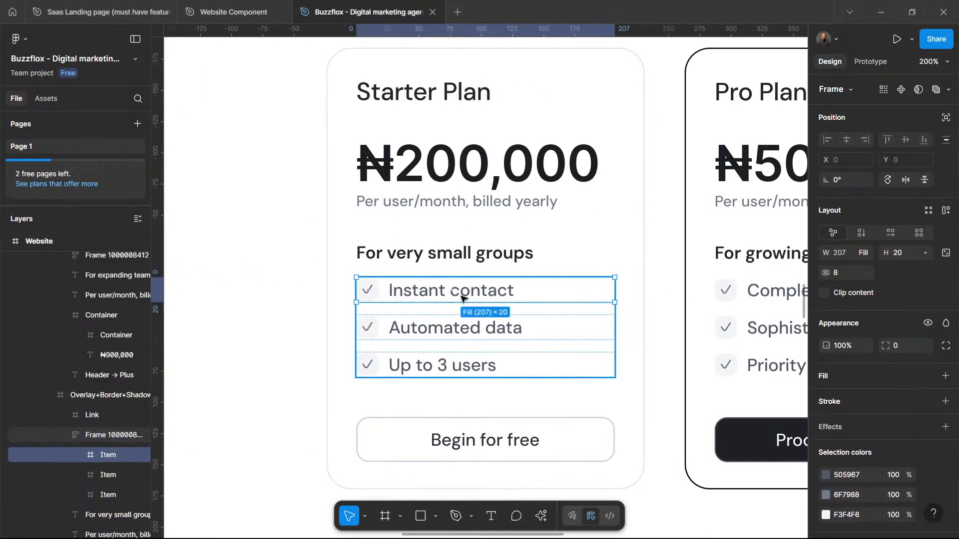
double_click(462, 297)
key(ctrl+v)
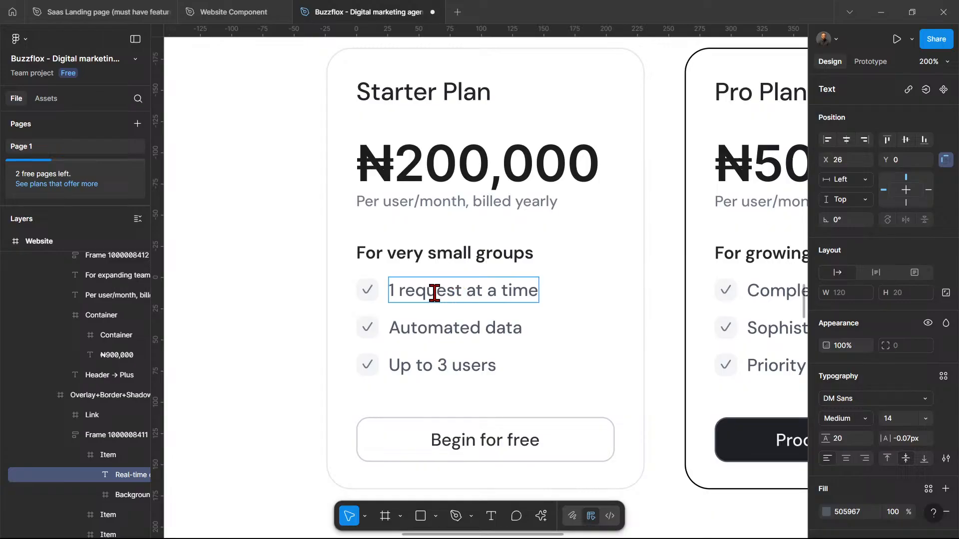
key(Escape)
click(270, 244)
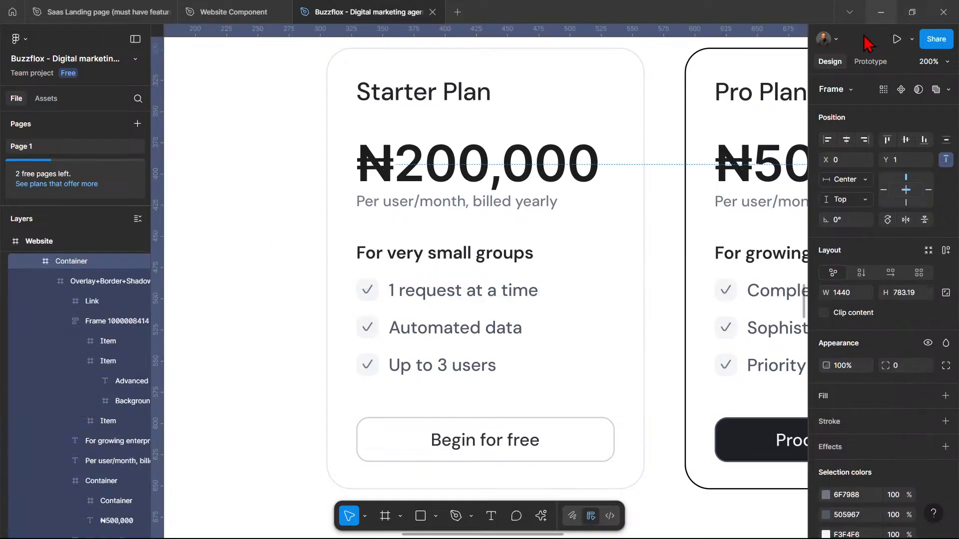
Step: Switch to the ChatGPT conversation in Chrome and copy the Starter Plan's "Weekly strategy check-ins" bullet
mouse_move(492, 534)
mouse_move(394, 532)
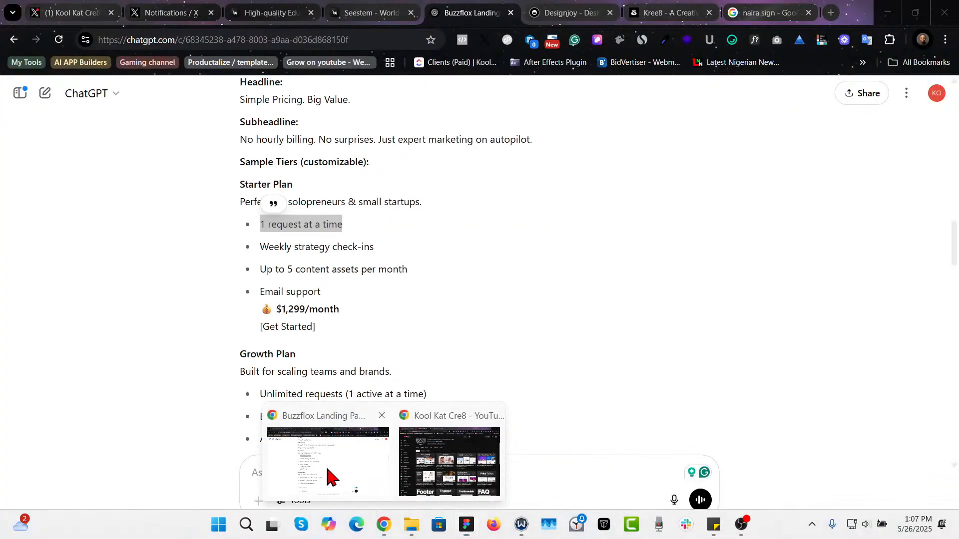
click(330, 477)
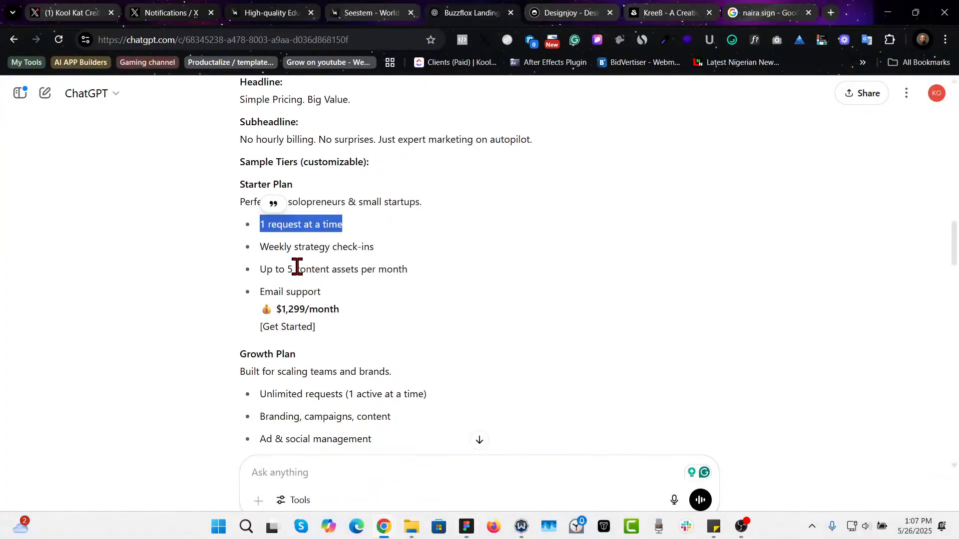
click(283, 249)
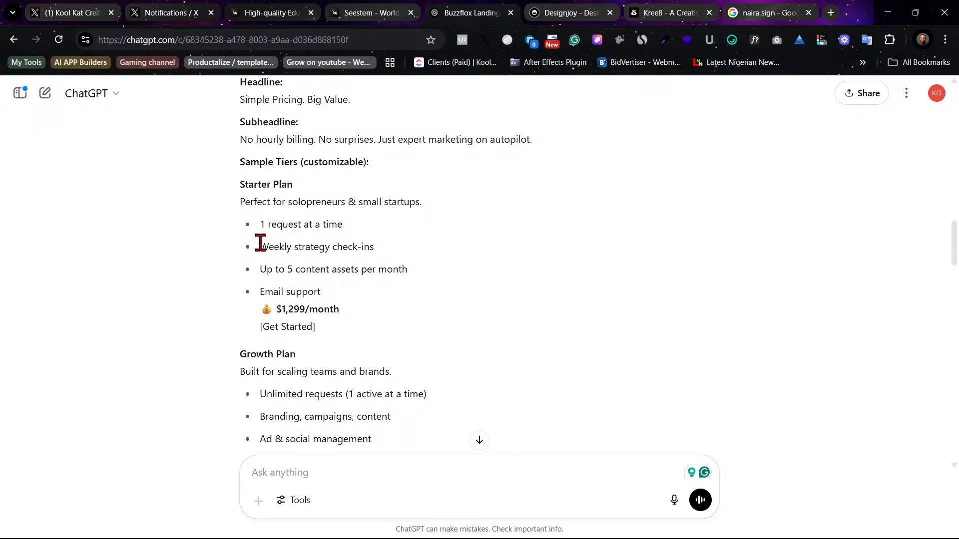
drag(260, 246, 381, 250)
key(ctrl+c)
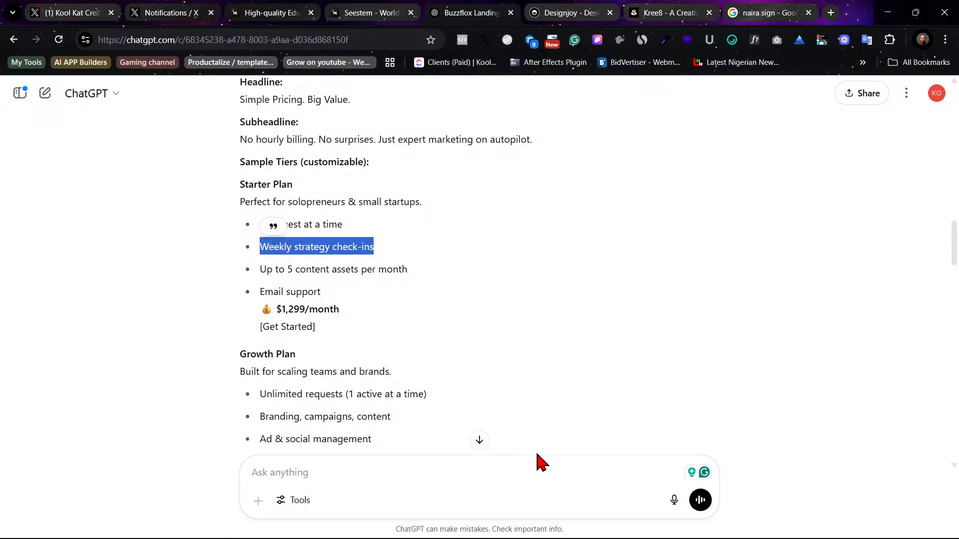
Step: Return to Figma and paste "Weekly strategy check-ins" over the "Automated data" feature in the Starter Plan card
mouse_move(462, 524)
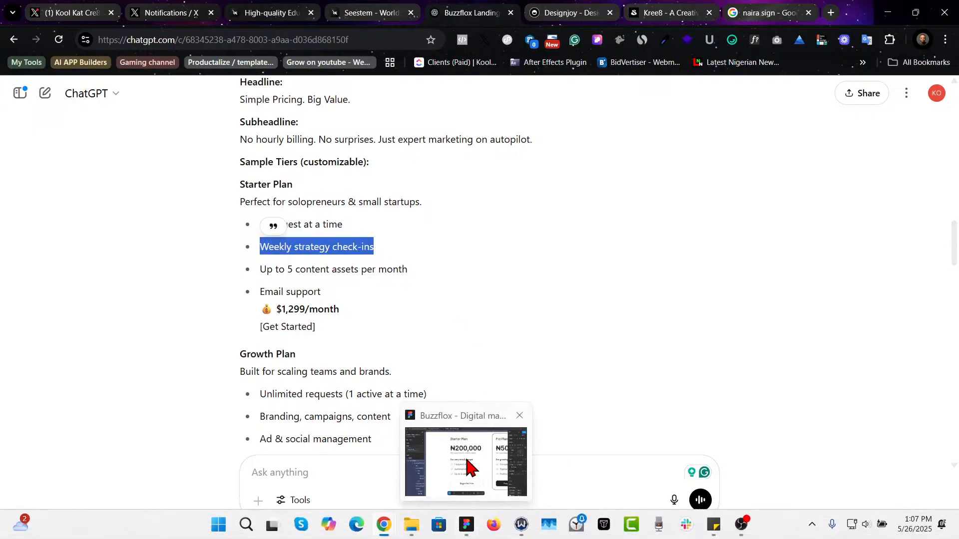
click(472, 467)
double_click(421, 333)
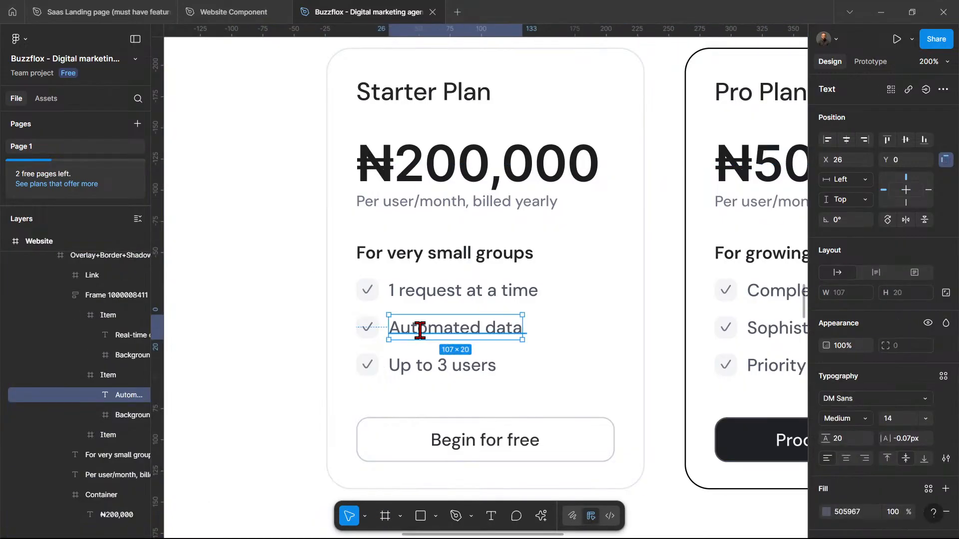
key(Return)
key(ctrl+v)
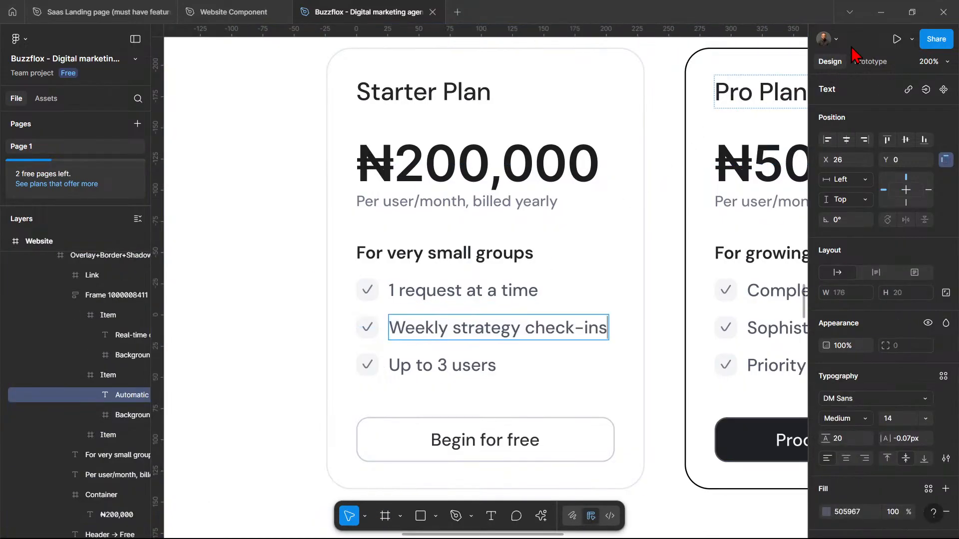
Step: Switch to the ChatGPT conversation in Chrome and copy the Starter Plan's "Up to 5 content assets per month" bullet
click(881, 12)
click(299, 271)
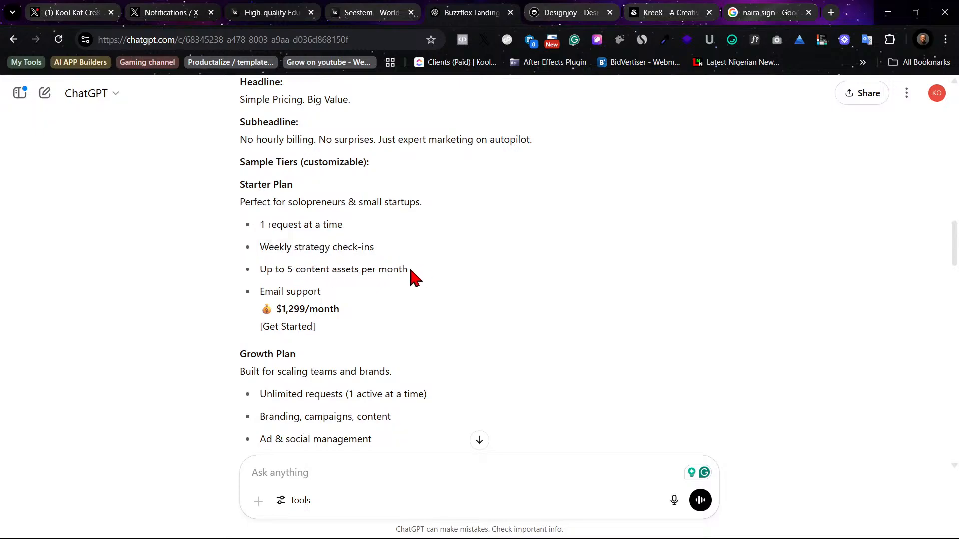
drag(406, 270, 265, 272)
key(ctrl+c)
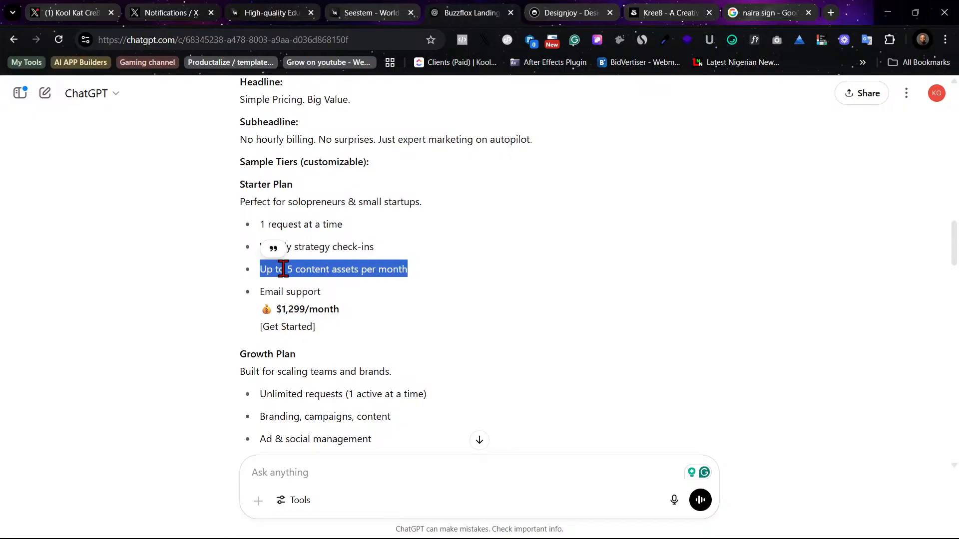
Step: Return to Figma, paste the copied bullet over "Up to 3 users" in the Starter Plan card, and trim it to "Up to 5 content assets"
mouse_move(483, 528)
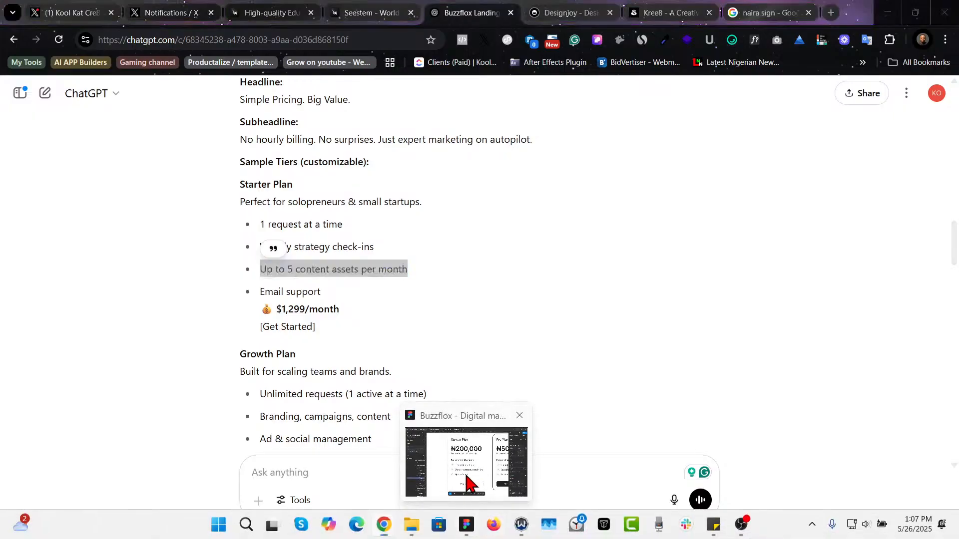
click(471, 487)
double_click(427, 364)
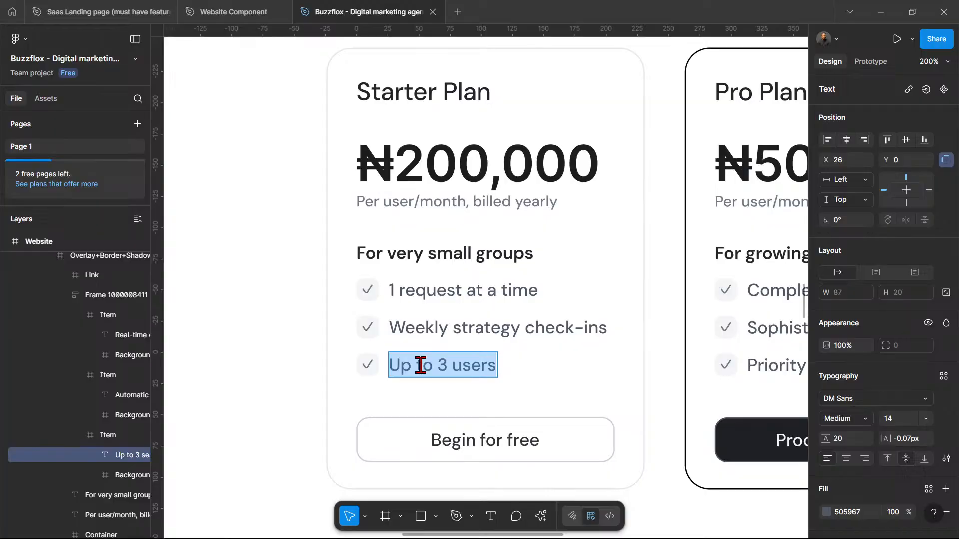
key(ctrl+v)
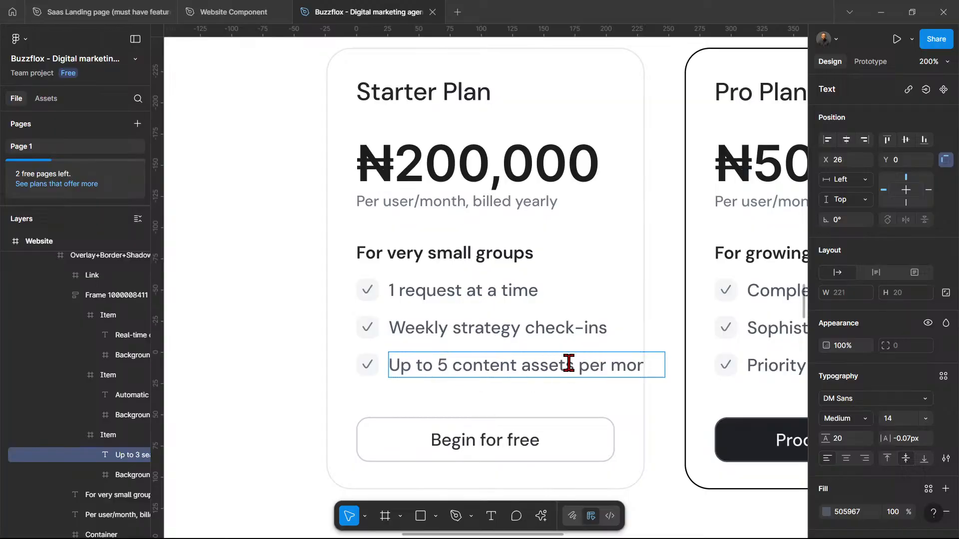
drag(576, 365, 697, 367)
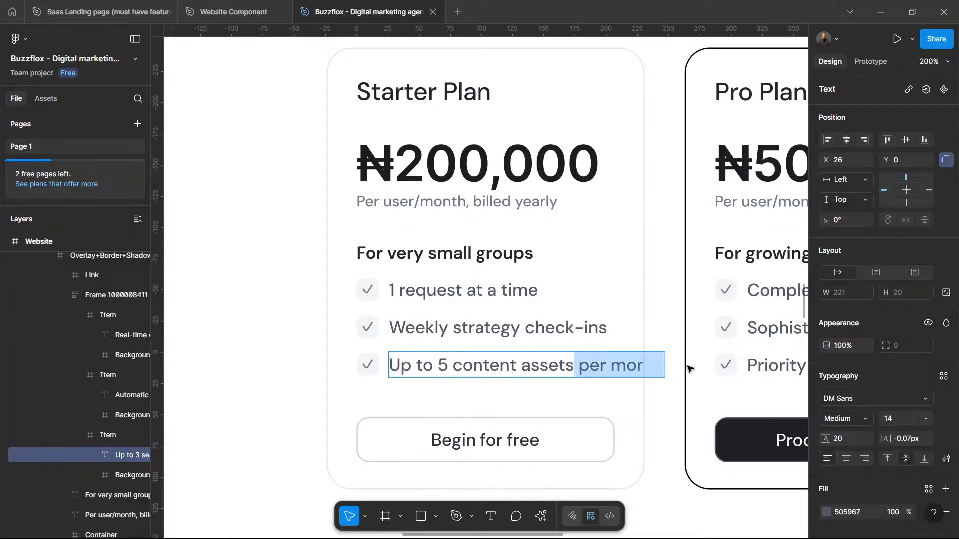
key(BackSpace)
key(Escape)
click(657, 364)
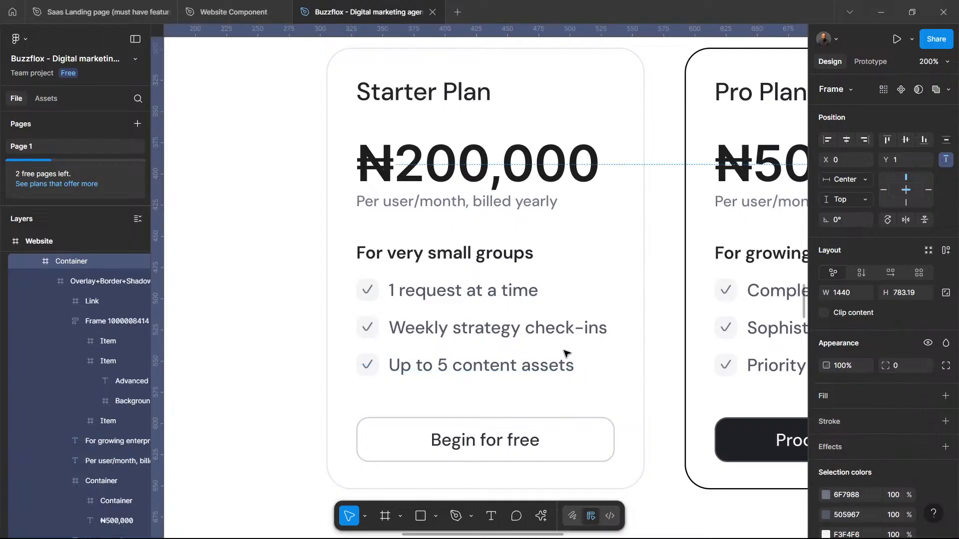
Step: Switch to the ChatGPT conversation in Chrome and copy the Growth Plan's "Unlimited requests (1 active at a time)" bullet
scroll(562, 329, right, 10)
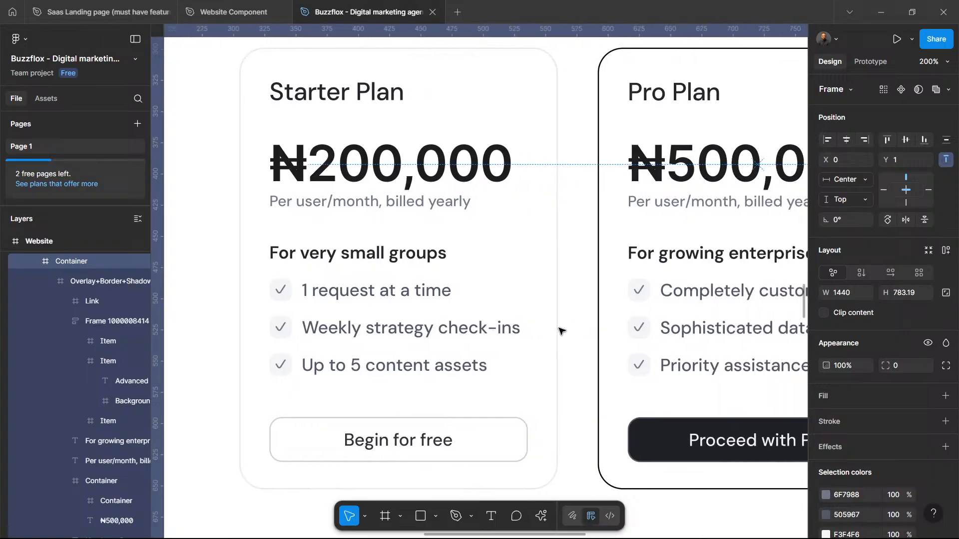
click(881, 12)
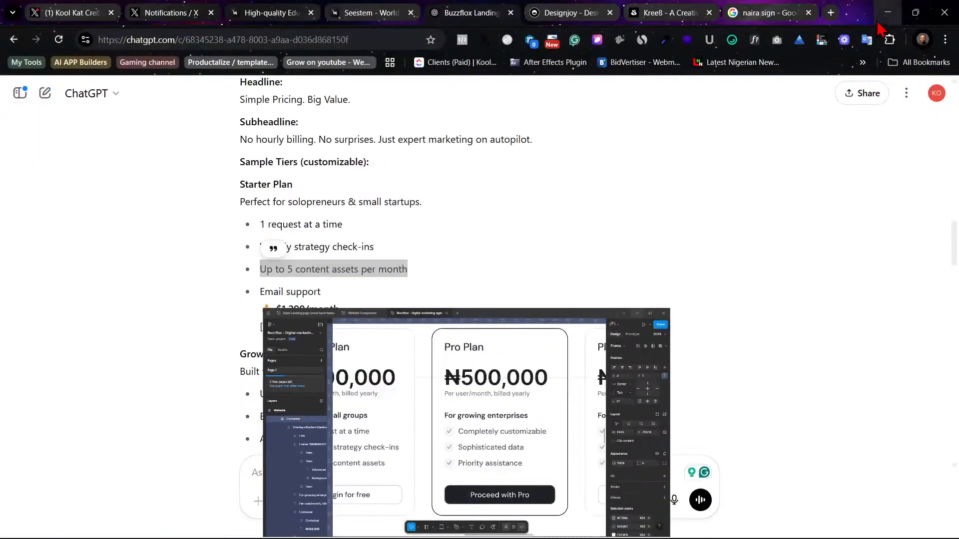
scroll(434, 365, down, 2)
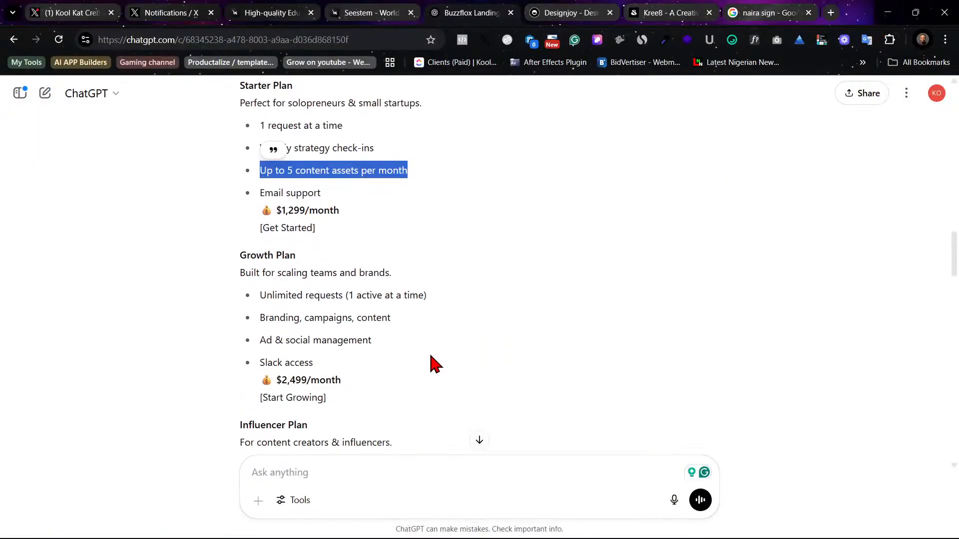
click(272, 295)
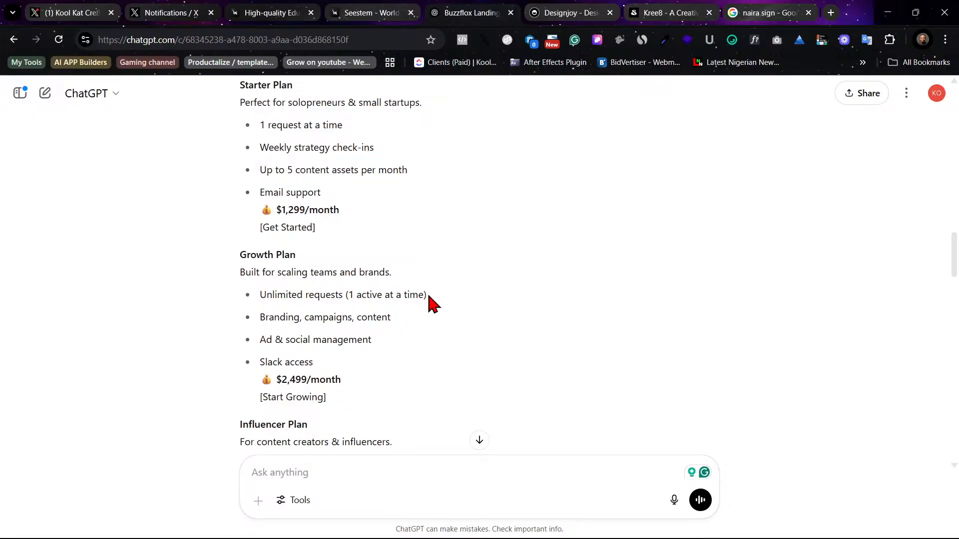
drag(427, 293, 253, 308)
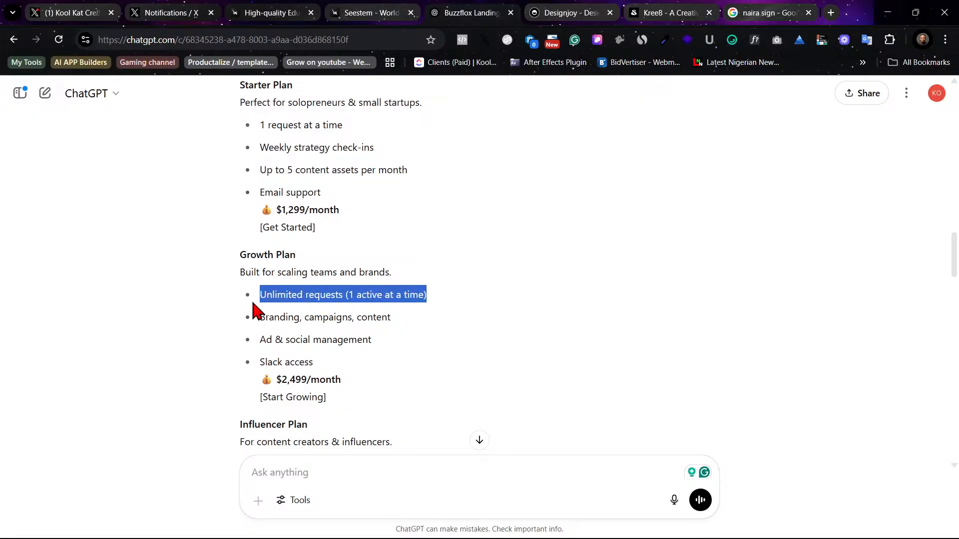
right_click(321, 295)
click(360, 306)
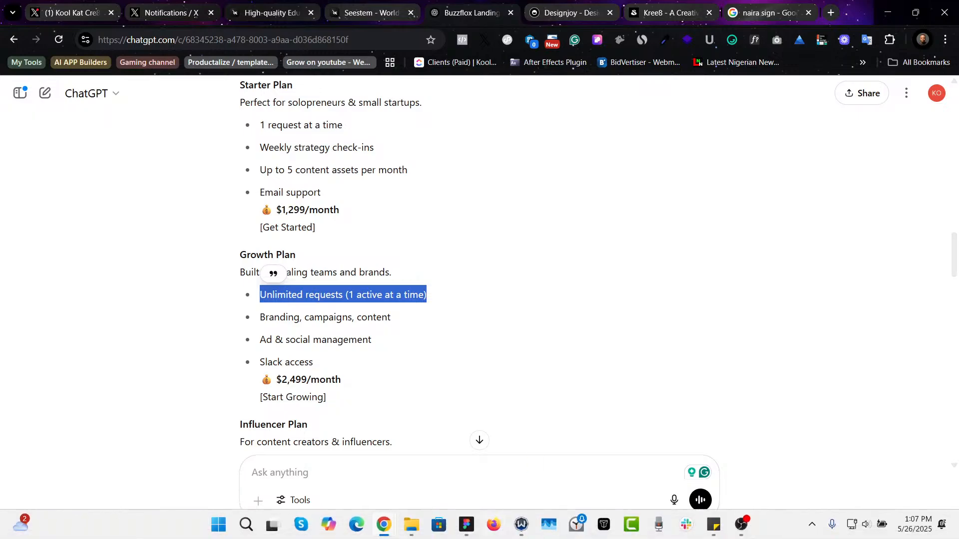
Step: Return to Figma and paste "Unlimited requests (1 active at a time)" over the "Completely customizable" feature in the Pro Plan card
mouse_move(467, 526)
click(488, 477)
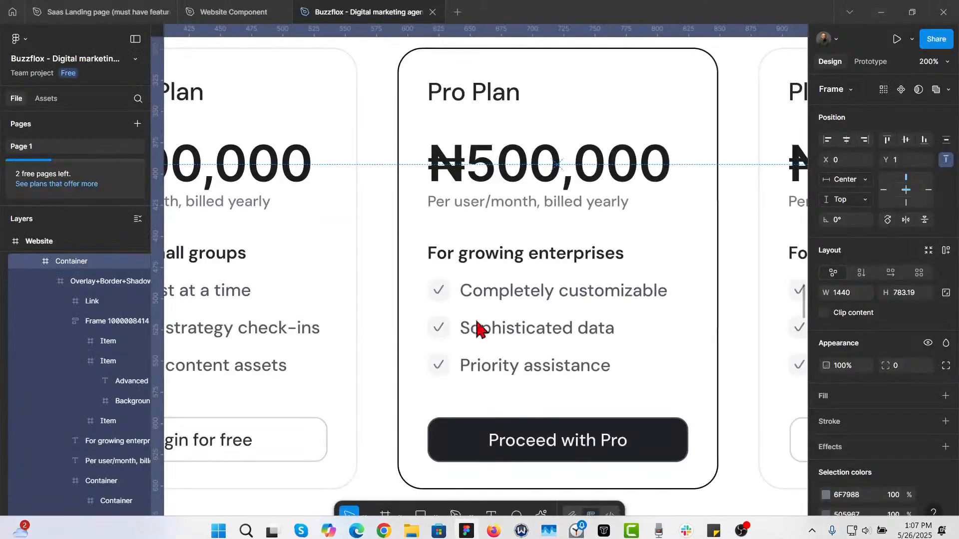
double_click(500, 291)
double_click(499, 291)
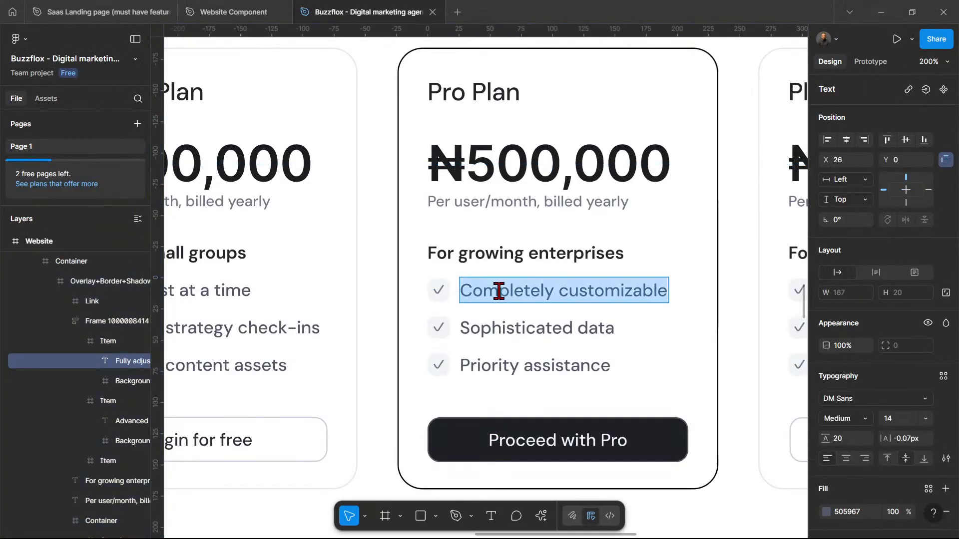
key(ctrl+v)
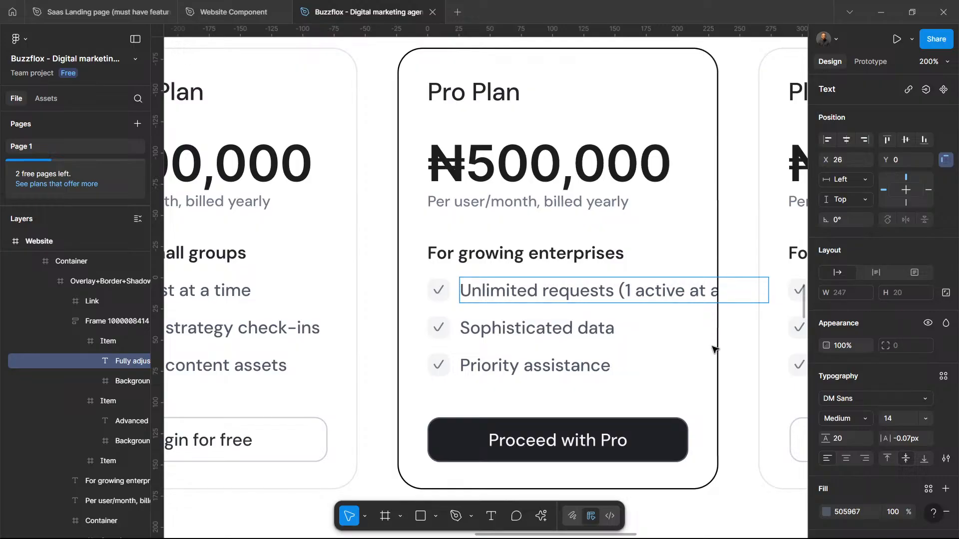
key(Escape)
mouse_move(710, 289)
mouse_down()
mouse_move(697, 288)
mouse_move(708, 289)
mouse_up()
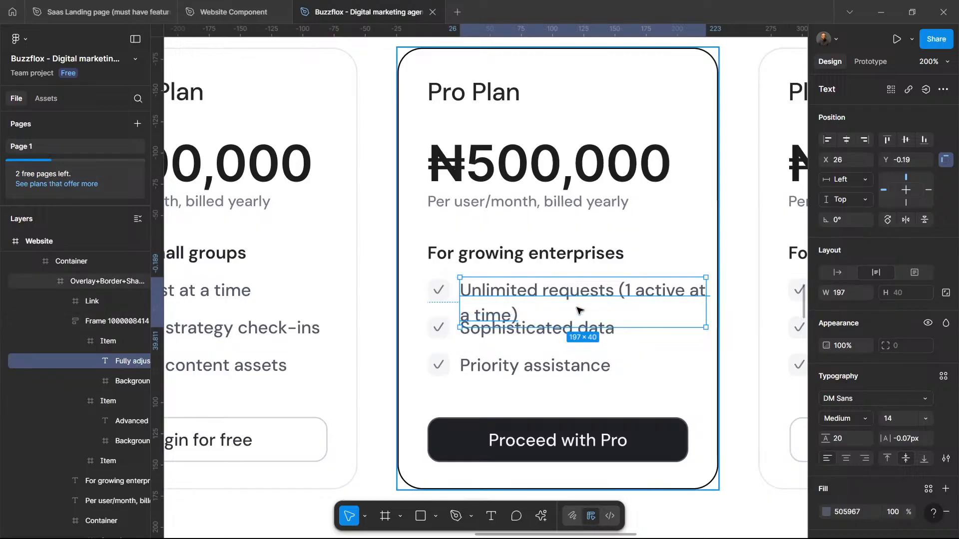
key(ctrl+z)
Step: Shorten the Pro Plan's first feature to "Unlimited requests (1 at a time)"
double_click(617, 291)
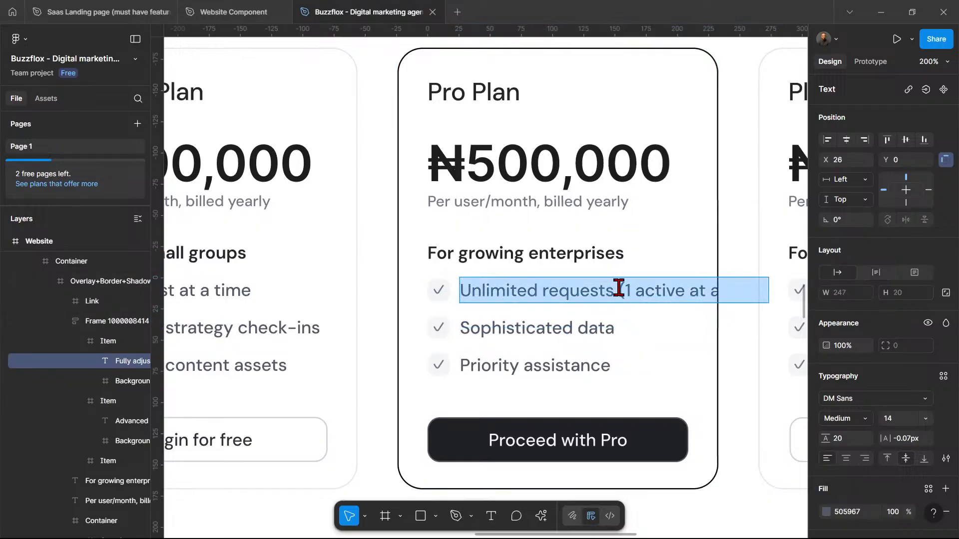
click(619, 289)
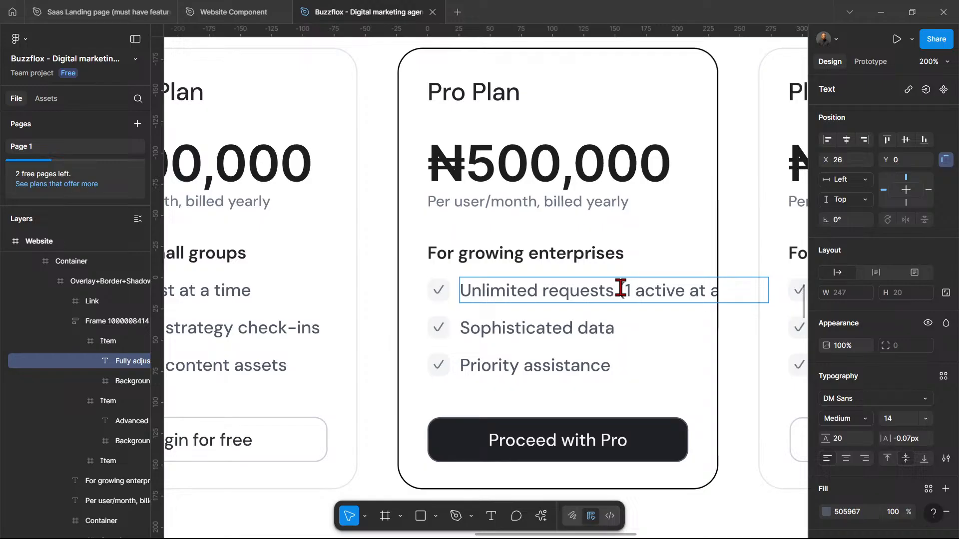
double_click(689, 290)
drag(721, 293, 796, 298)
key(BackSpace)
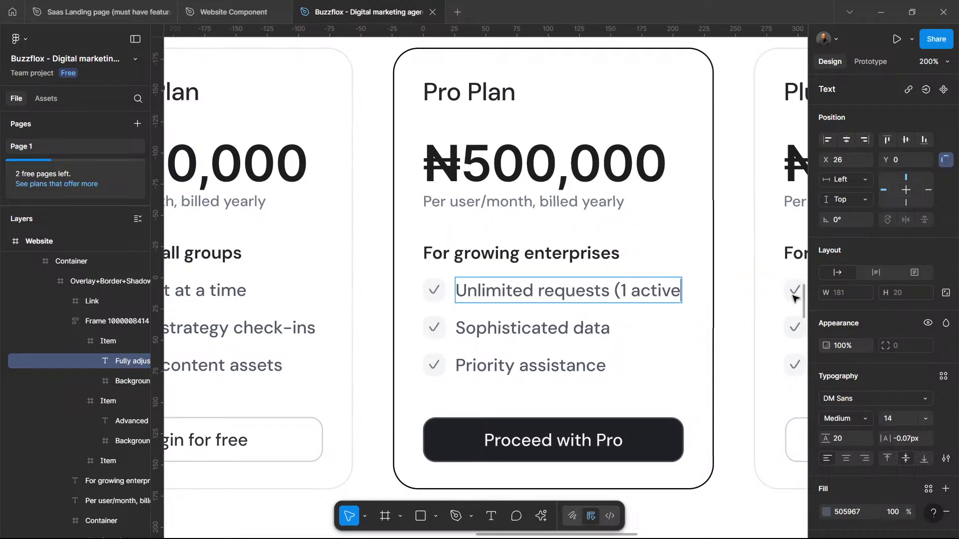
text())
double_click(670, 290)
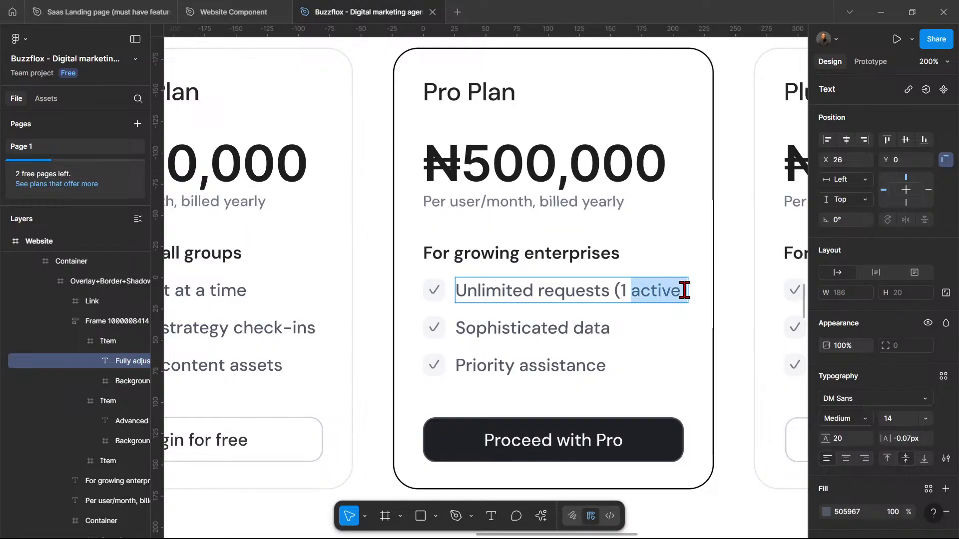
text(at)
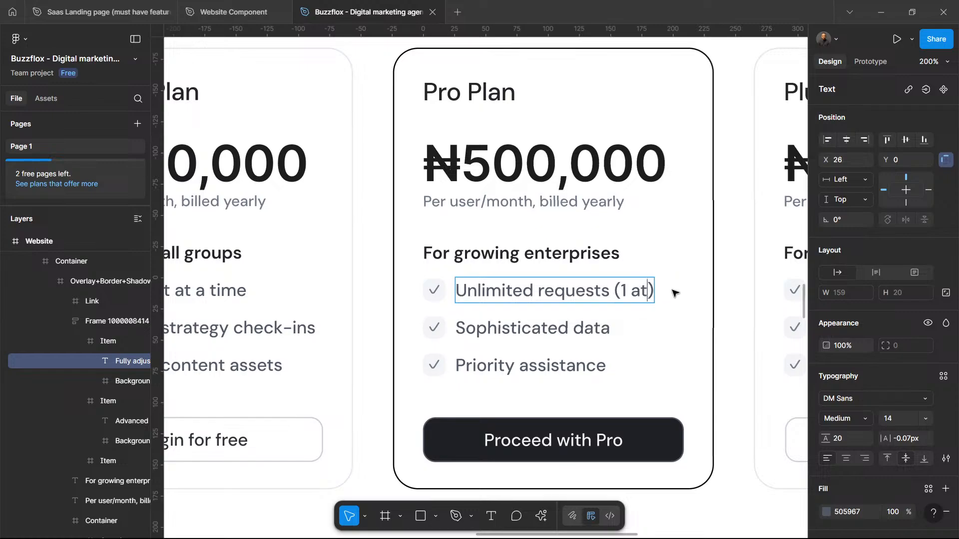
text( a time)
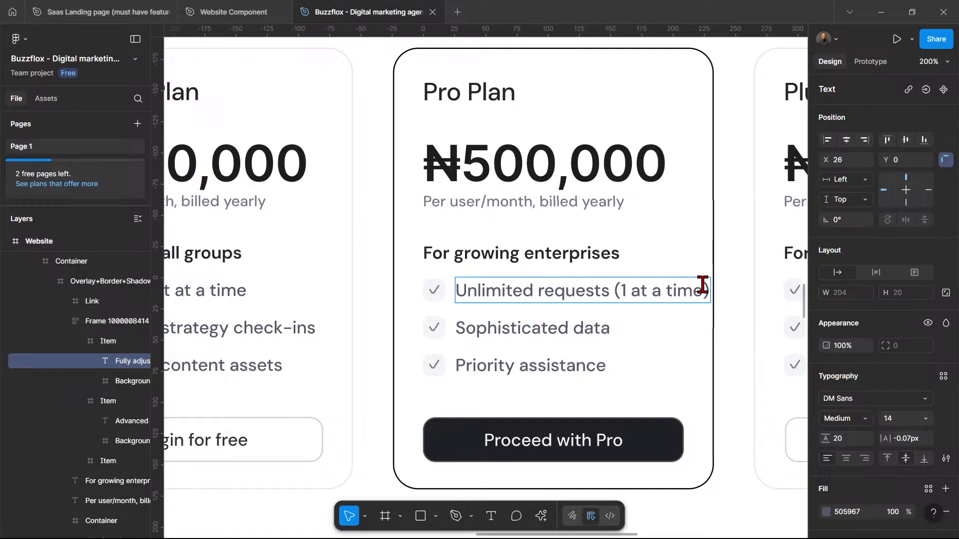
key(Escape)
click(743, 292)
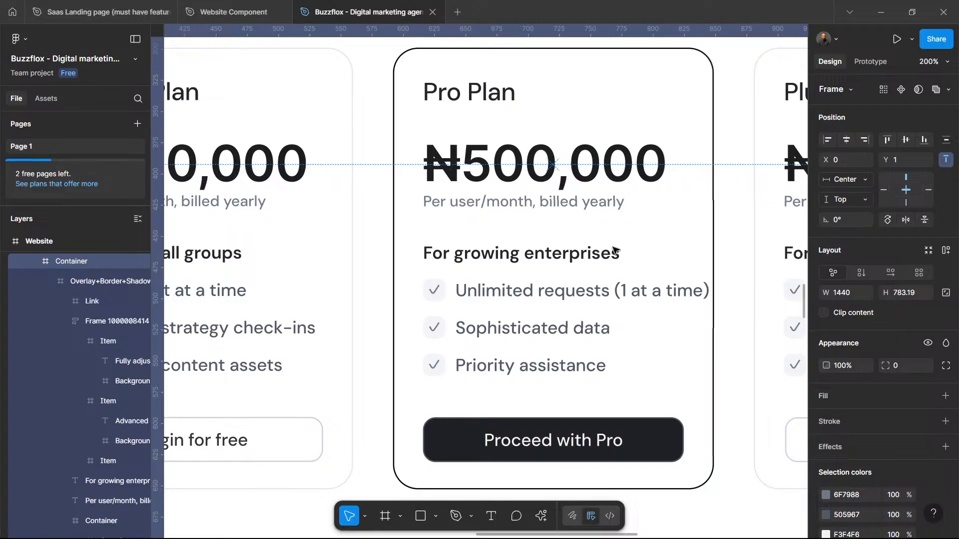
key(shift+0)
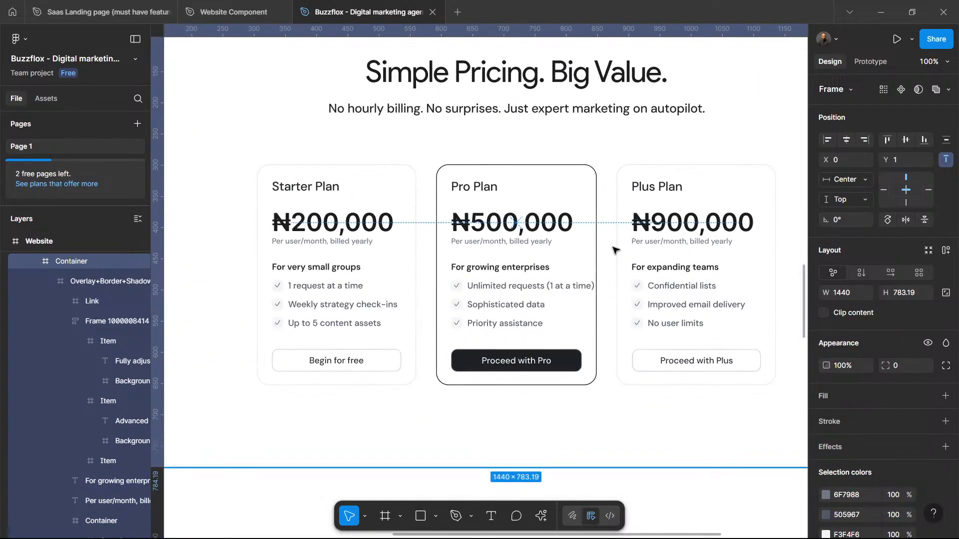
Step: Switch to the ChatGPT conversation in Chrome and copy the Growth Plan's "Branding, campaigns, content" bullet
click(876, 19)
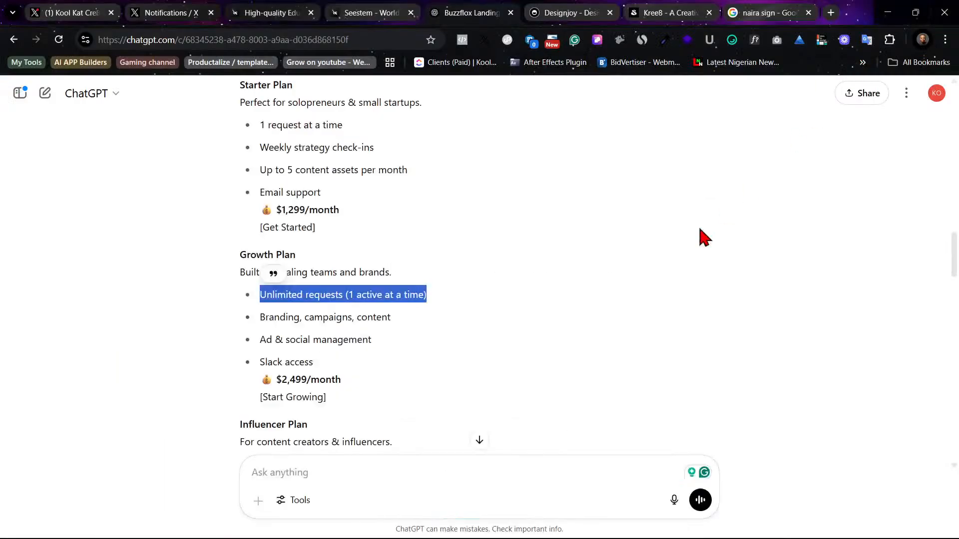
click(314, 318)
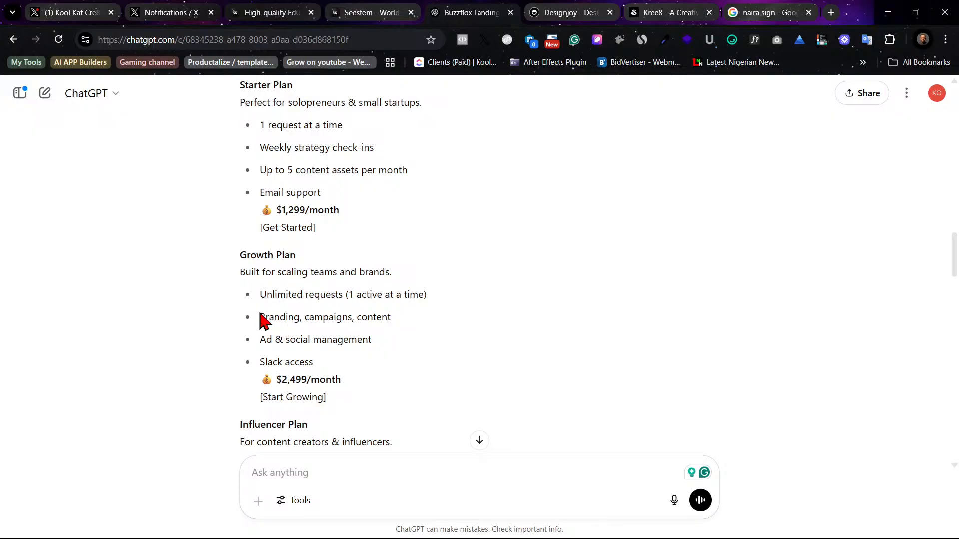
mouse_move(261, 317)
mouse_down()
mouse_move(338, 317)
mouse_move(244, 326)
mouse_up()
click(381, 322)
right_click(277, 322)
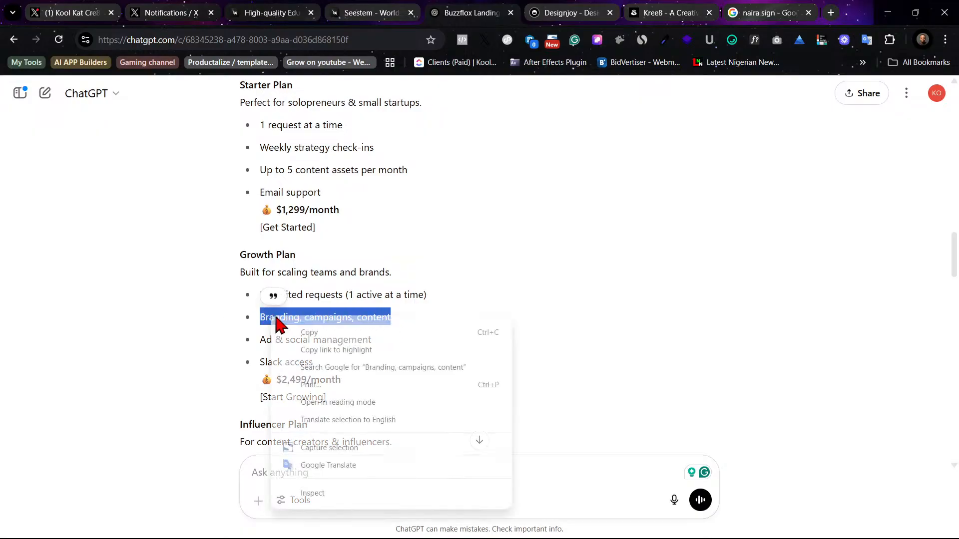
click(353, 333)
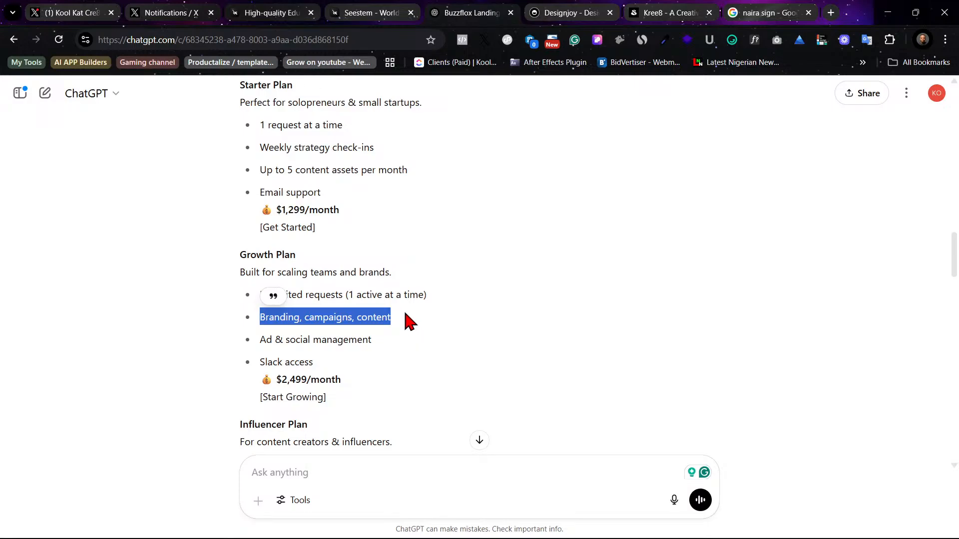
right_click(356, 320)
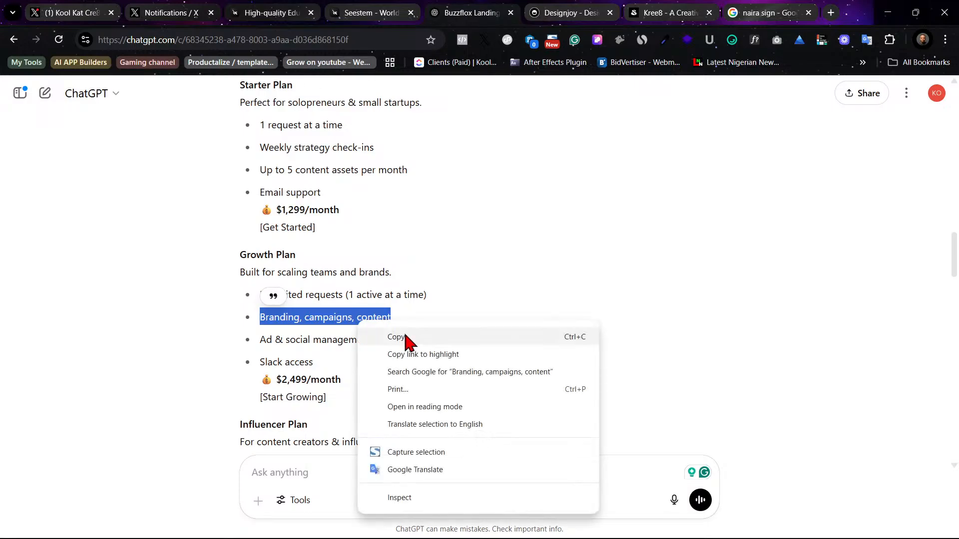
click(405, 344)
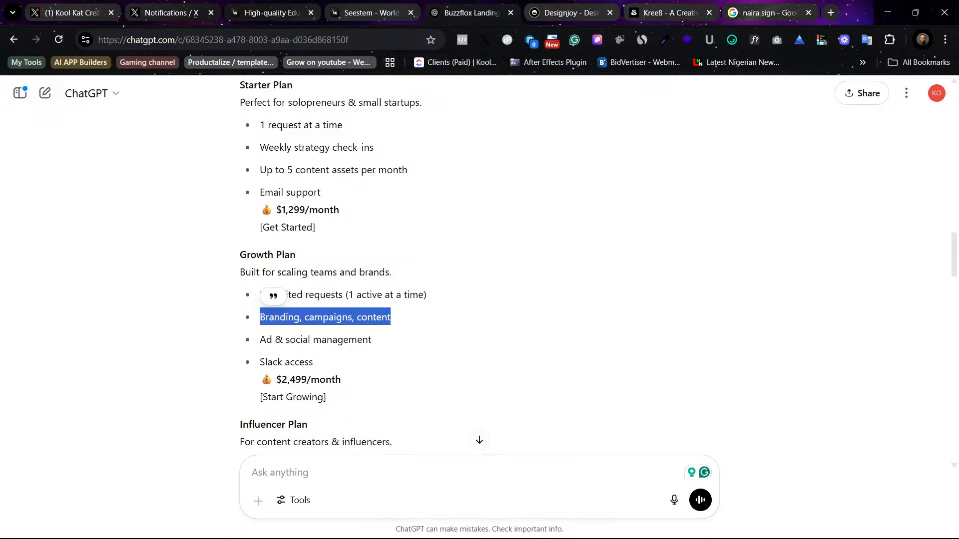
Step: Return to Figma and paste "Branding, campaigns, content" over the "Sophisticated data" feature in the Pro Plan card
mouse_move(401, 525)
mouse_move(466, 524)
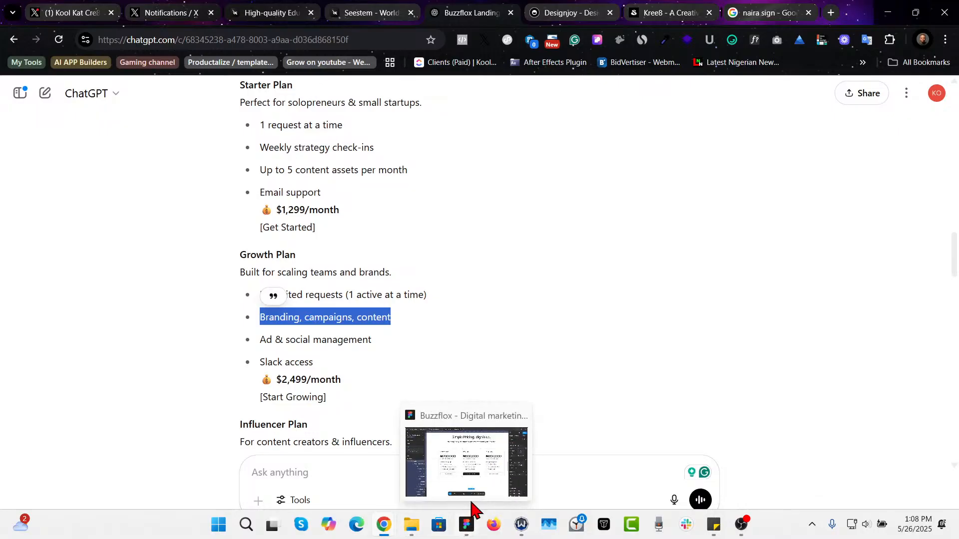
click(482, 472)
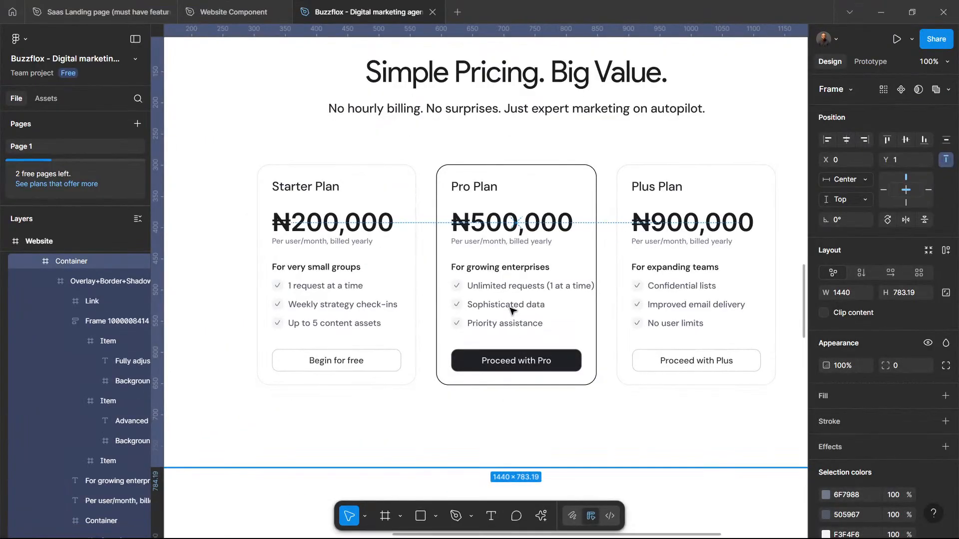
double_click(510, 310)
double_click(511, 310)
key(ctrl+v)
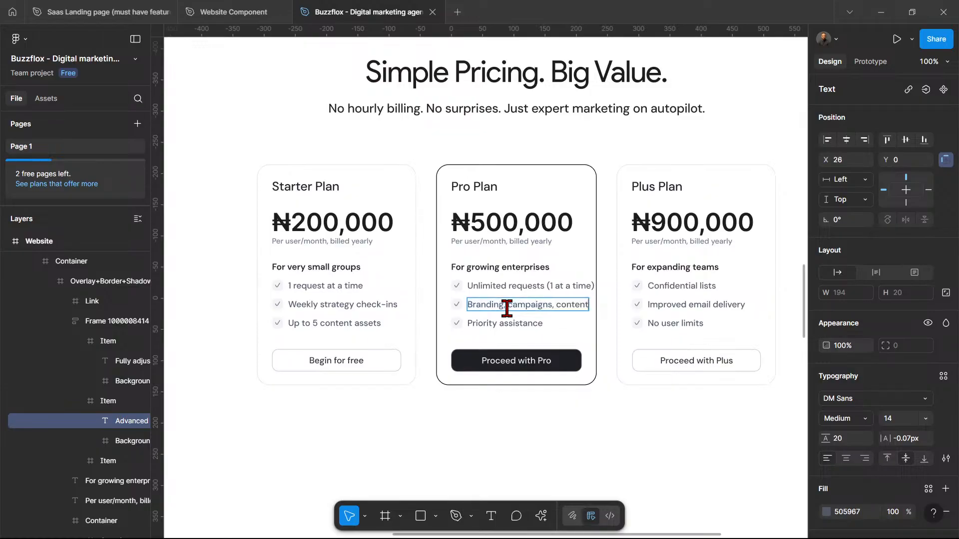
key(Escape)
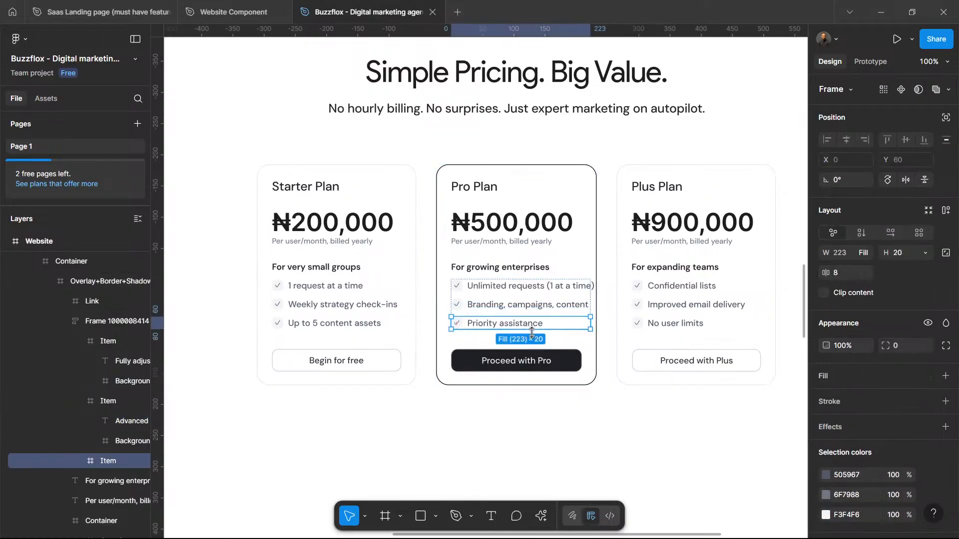
key(Escape)
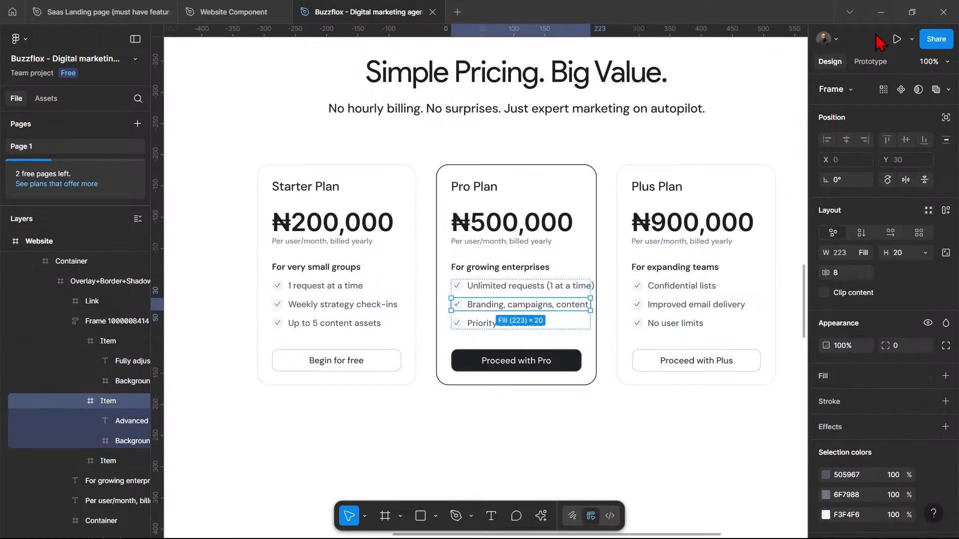
Step: Switch to the ChatGPT conversation in Chrome and copy the Growth Plan's "Ad & social management" bullet
click(881, 12)
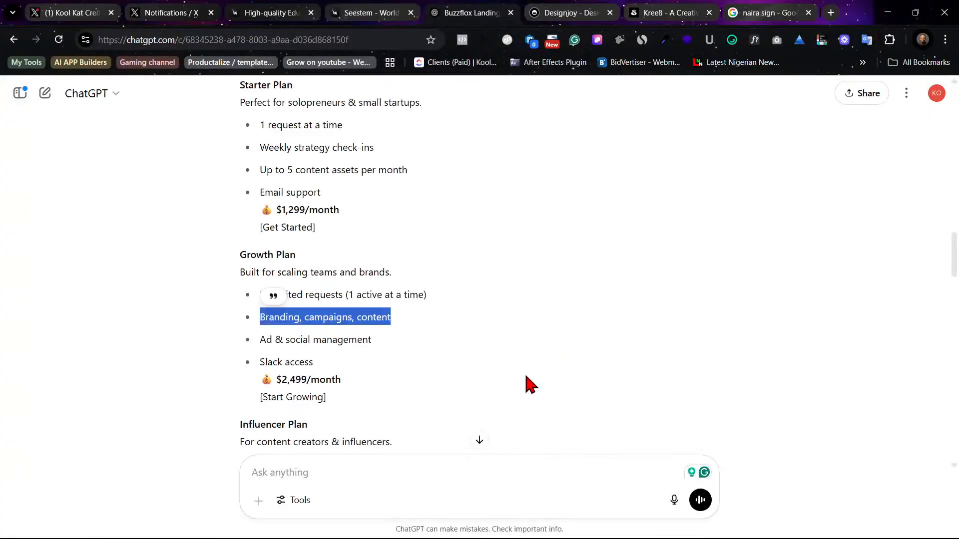
click(303, 340)
drag(262, 340, 370, 338)
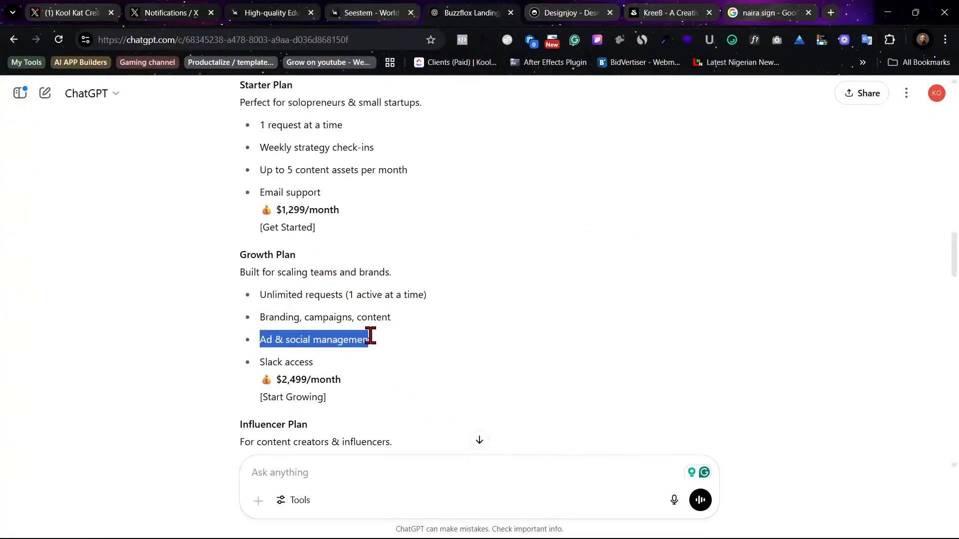
right_click(352, 340)
click(424, 356)
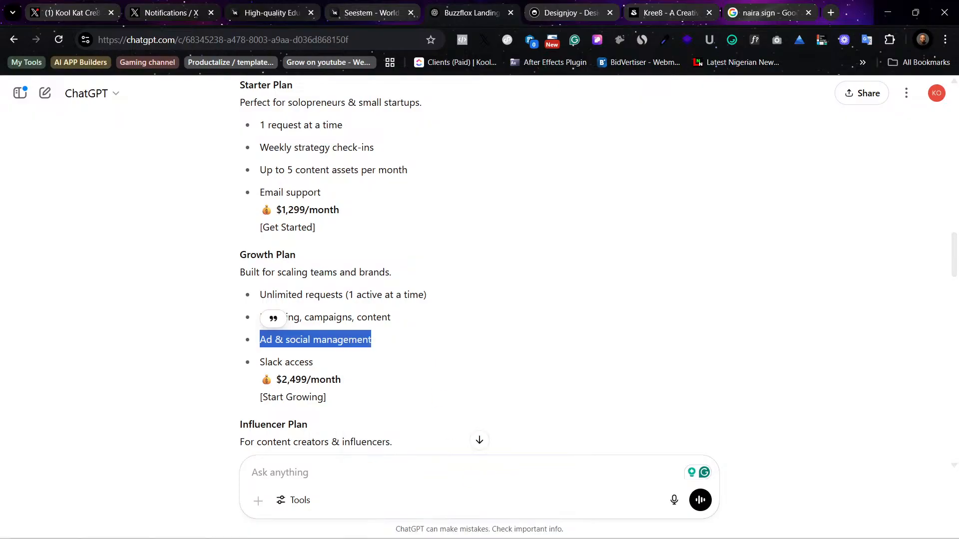
Step: Return to Figma and paste "Ad & social management" over the "Priority assistance" feature in the Pro Plan card
click(479, 445)
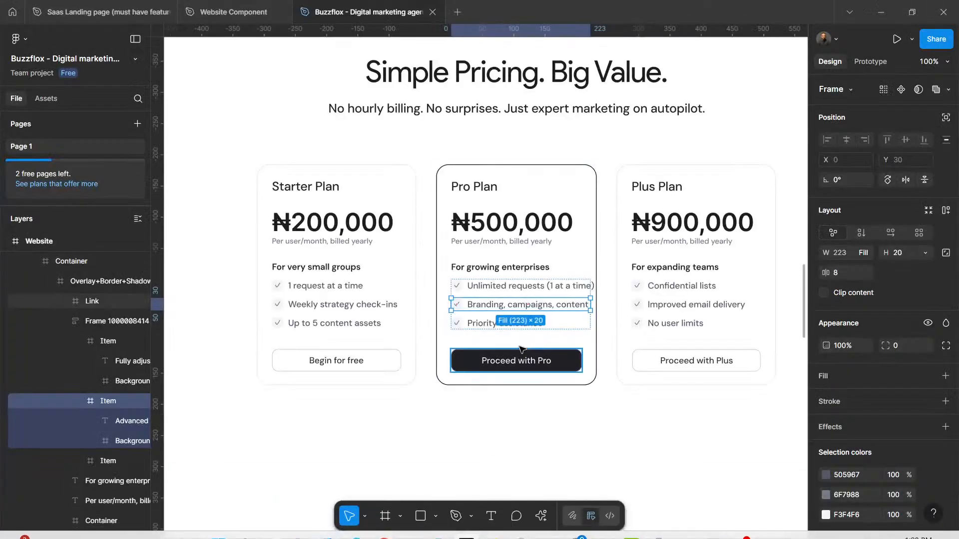
click(481, 325)
click(481, 327)
double_click(480, 325)
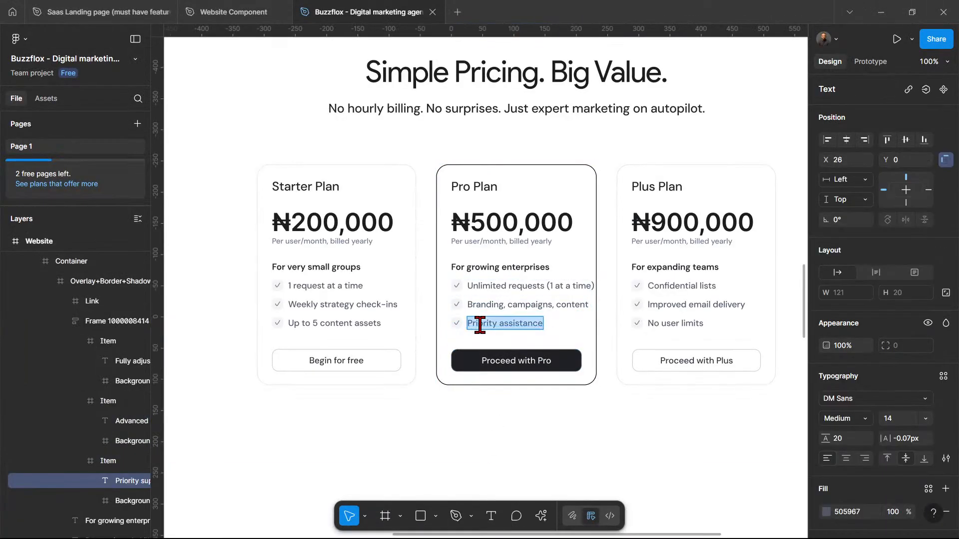
key(ctrl+v)
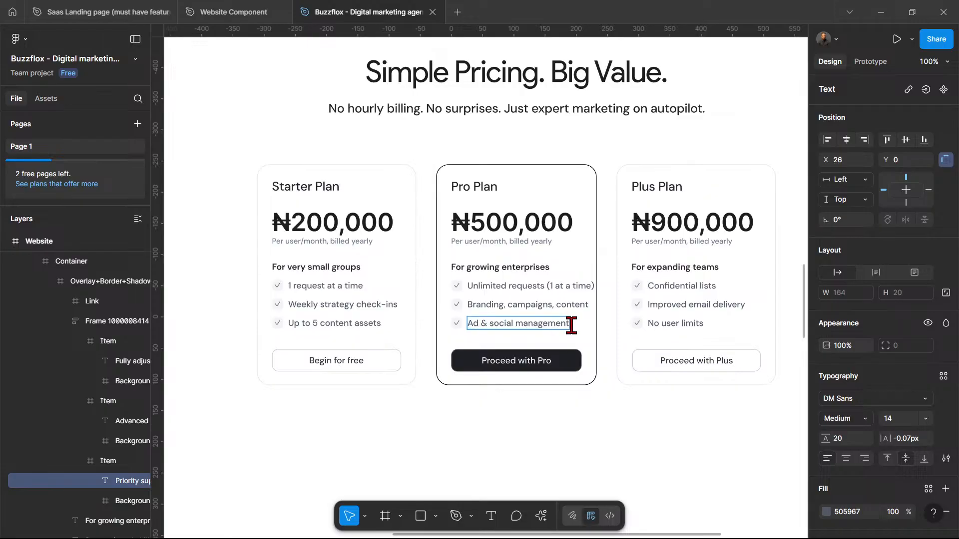
click(609, 345)
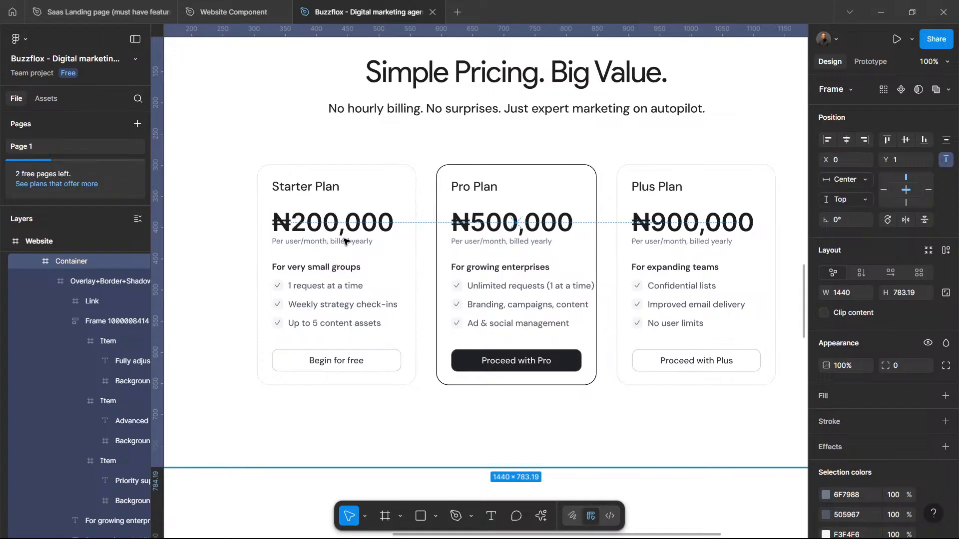
Step: Switch to the ChatGPT conversation in Chrome and copy the Influencer Plan's "Personal brand strategy" bullet
click(881, 12)
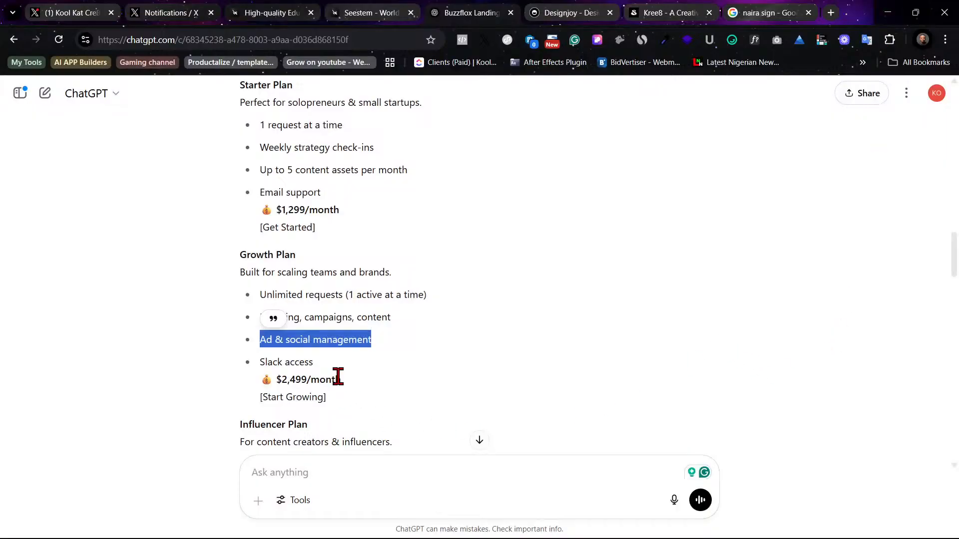
click(314, 370)
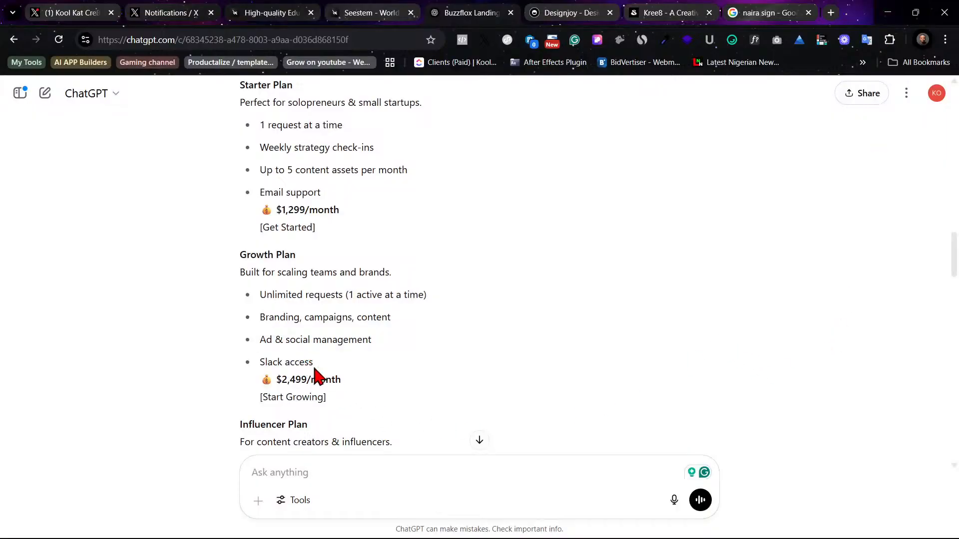
scroll(360, 350, down, 2)
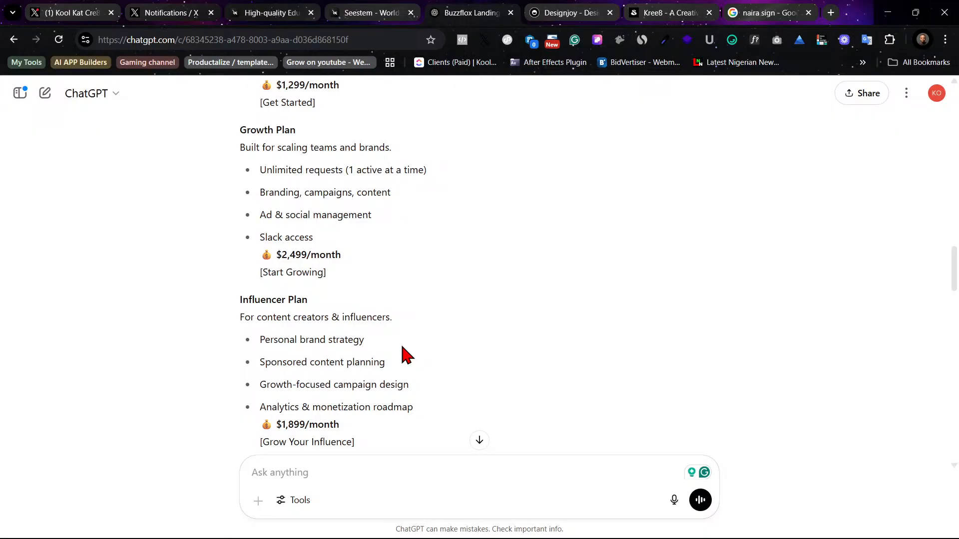
scroll(405, 352, down, 1)
scroll(399, 356, down, 1)
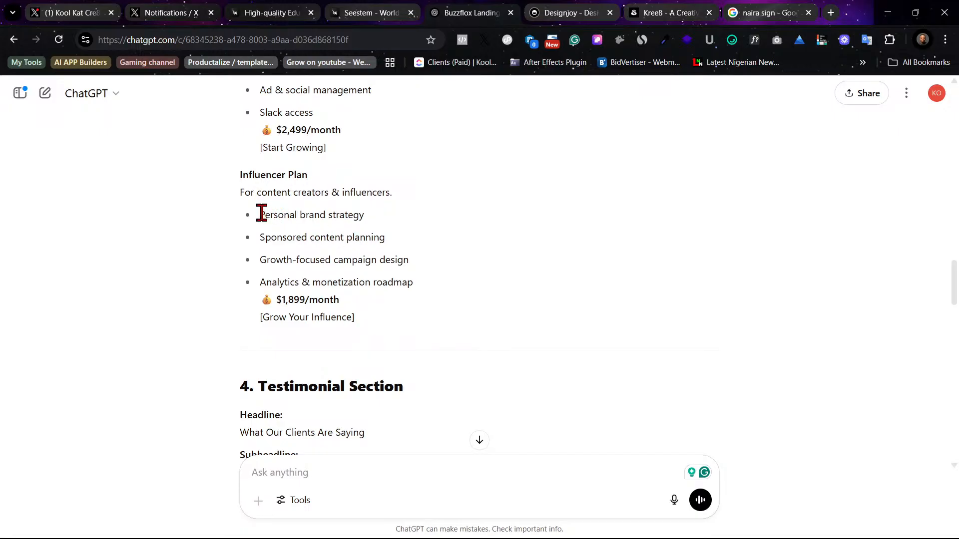
drag(258, 215, 372, 225)
right_click(372, 226)
click(407, 234)
Step: Return to Figma and paste "Personal brand strategy" over the "Confidential lists" feature in the Plus Plan card
mouse_move(642, 527)
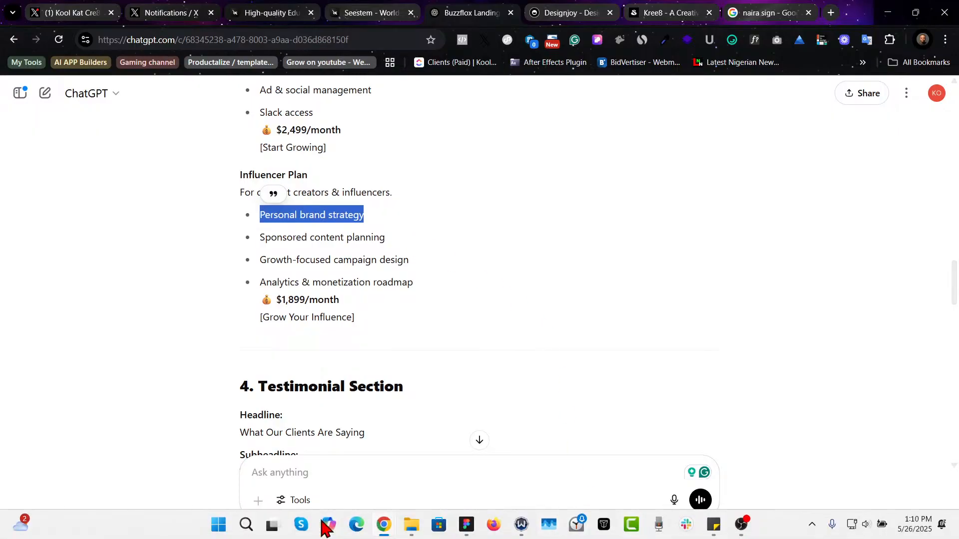
mouse_move(474, 533)
click(467, 457)
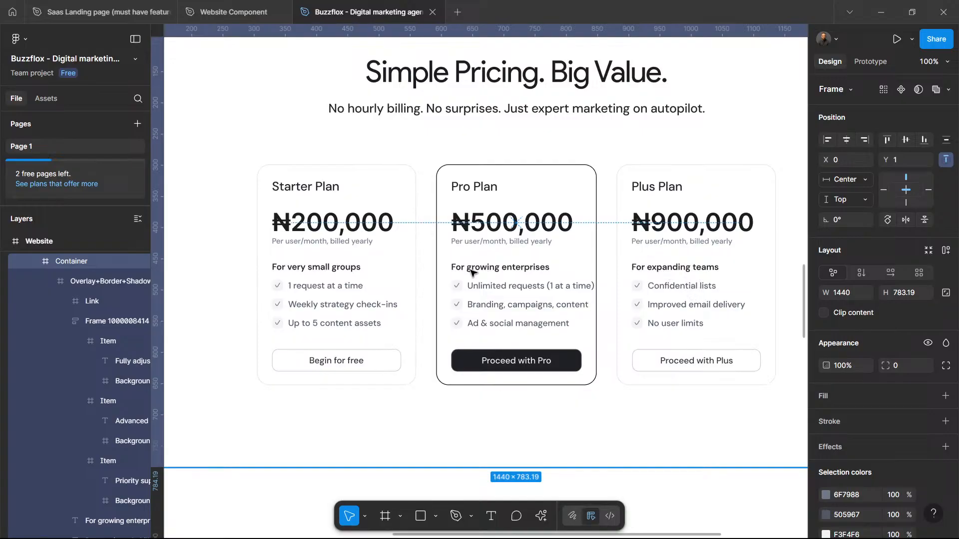
click(673, 289)
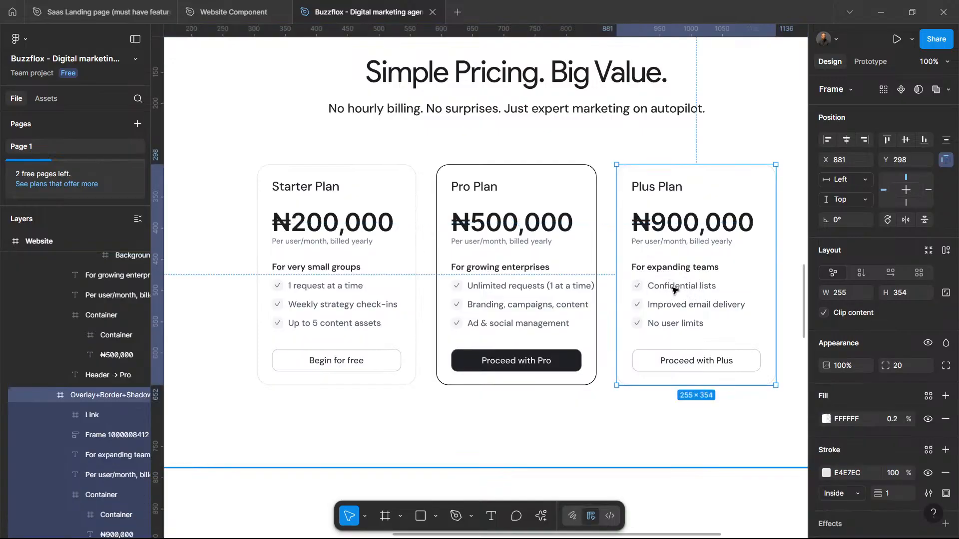
double_click(673, 290)
double_click(673, 289)
key(ctrl+v)
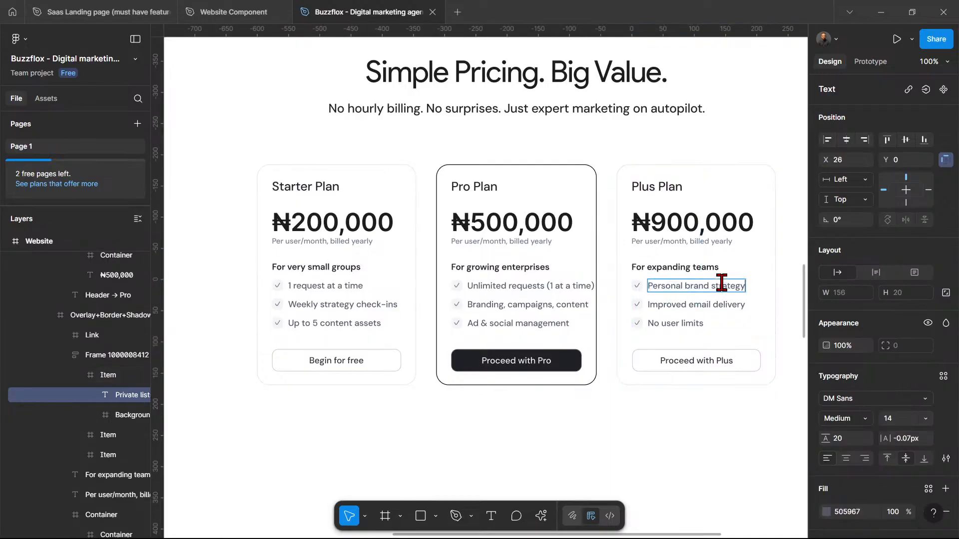
Step: Switch to the ChatGPT conversation in Chrome and copy the Influencer Plan's "Sponsored content planning" bullet
click(881, 12)
click(290, 254)
drag(260, 235, 390, 242)
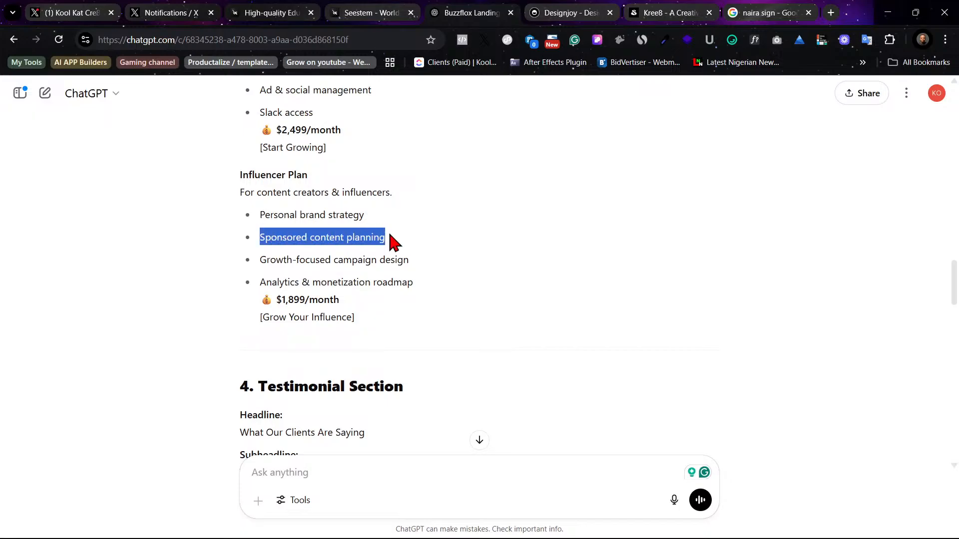
right_click(362, 238)
click(411, 256)
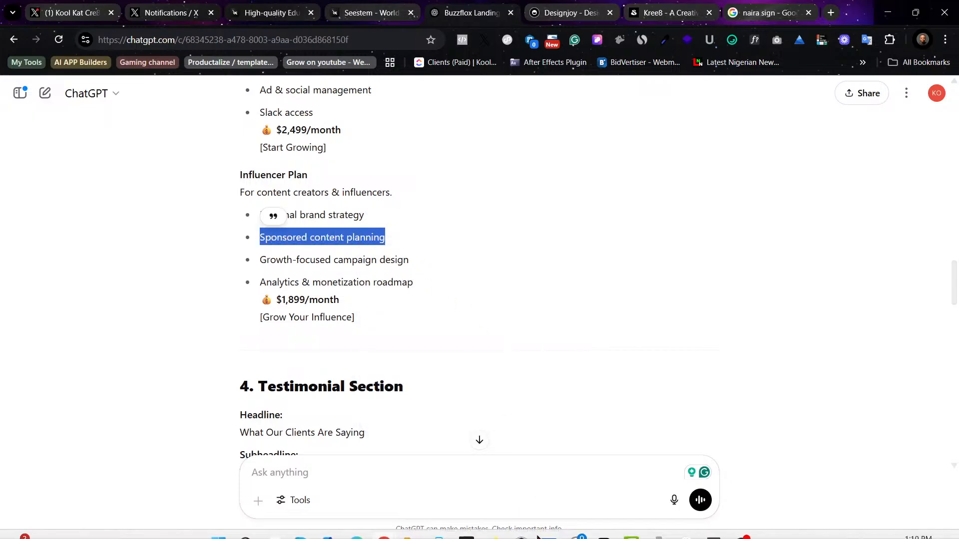
Step: Return to Figma and paste "Sponsored content planning" over the "Improved email delivery" feature in the Plus Plan card
mouse_move(466, 531)
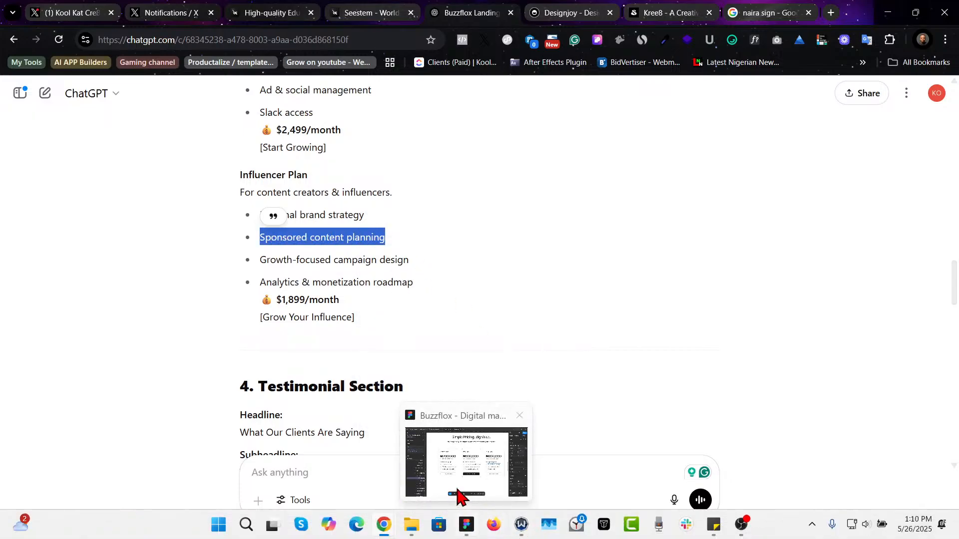
click(474, 464)
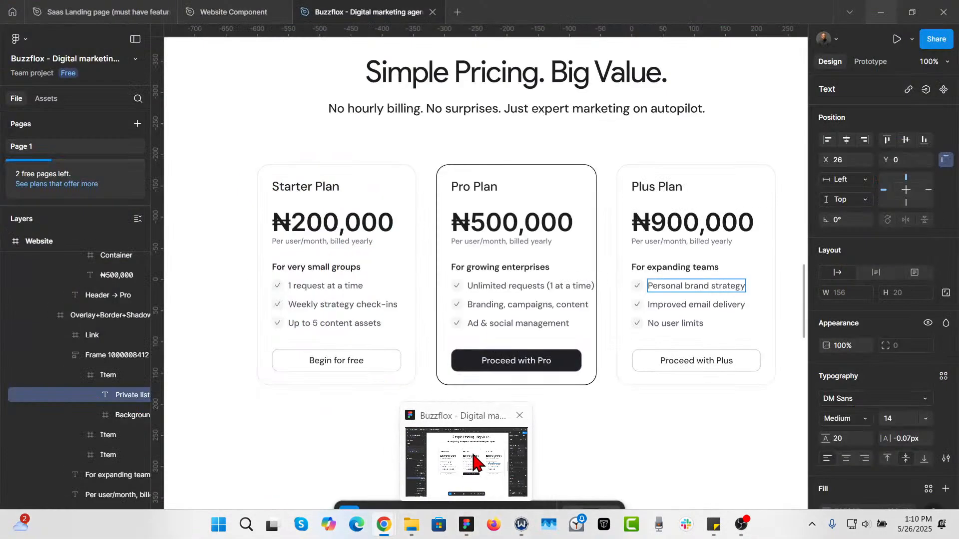
double_click(675, 304)
key(ctrl+v)
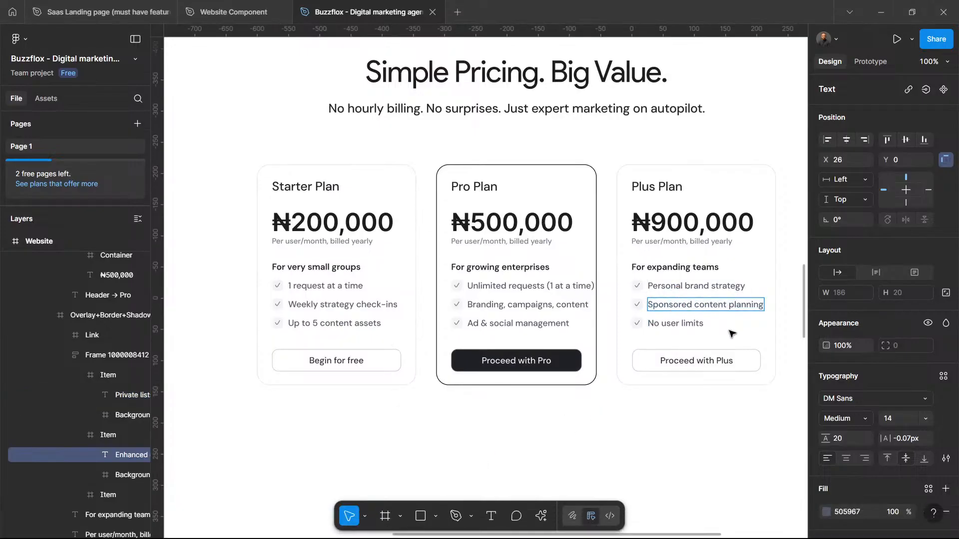
key(Escape)
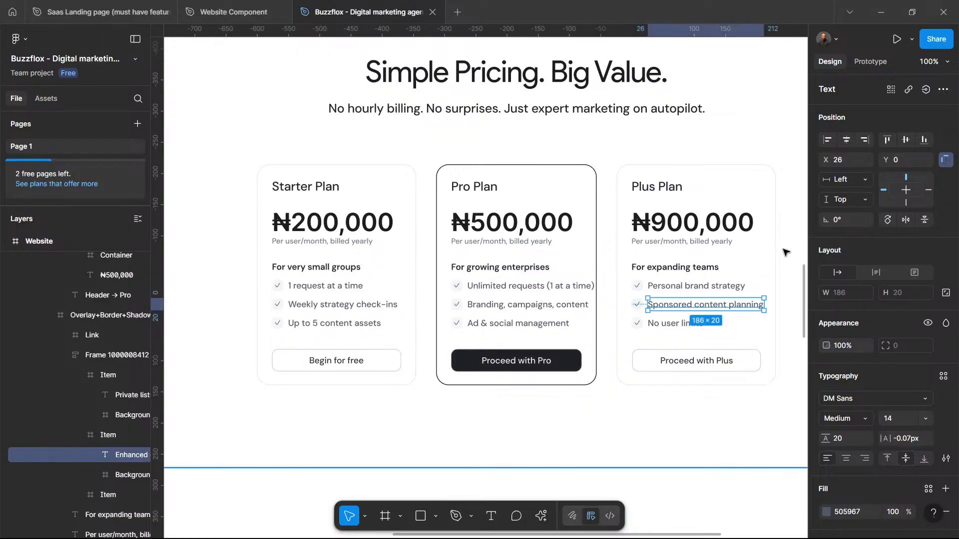
click(788, 258)
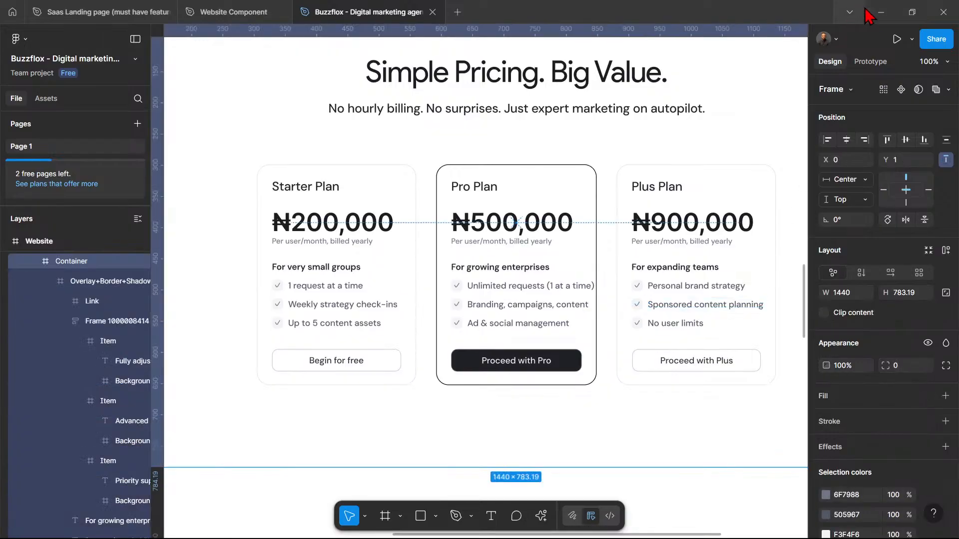
Step: Switch to the ChatGPT conversation in Chrome and copy the Influencer Plan's "Analytics & monetization roadmap" bullet
click(880, 12)
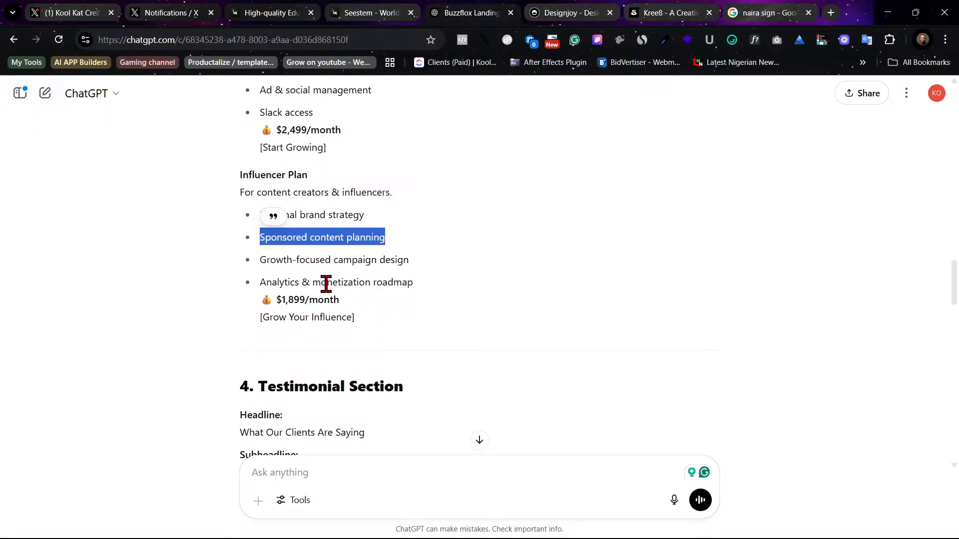
drag(261, 282, 424, 291)
right_click(399, 285)
click(437, 299)
click(888, 12)
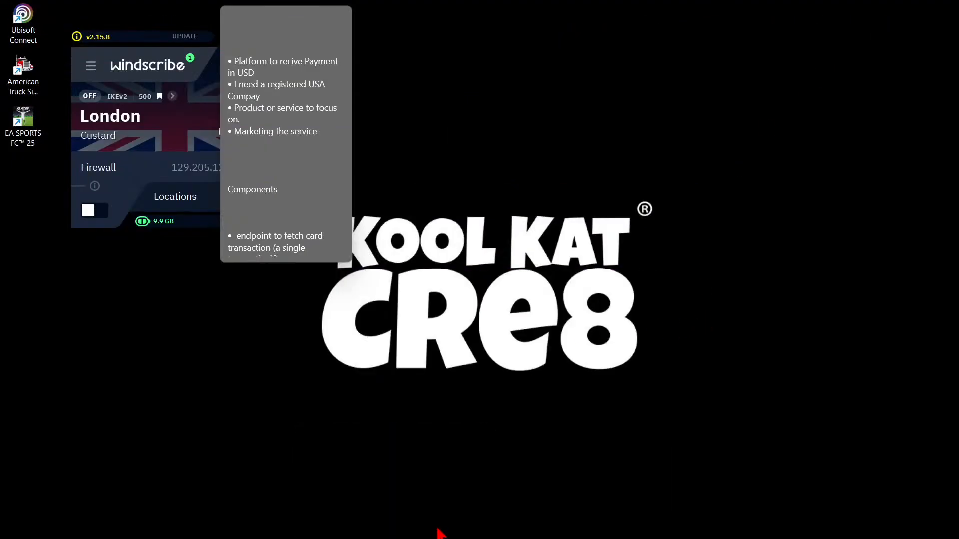
mouse_move(384, 530)
click(370, 467)
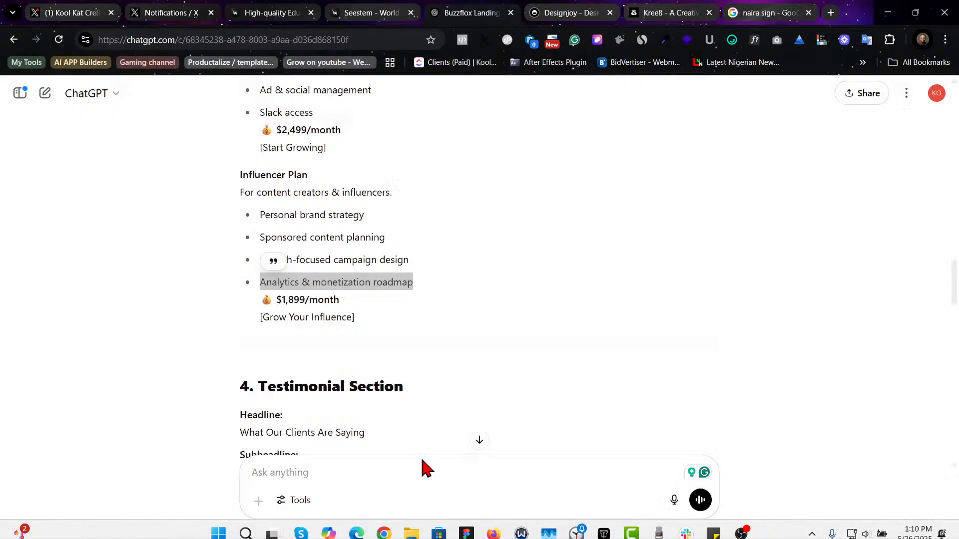
Step: Return to Figma and paste "Analytics & monetization roadmap" over the "No user limits" feature in the Plus Plan card
click(466, 529)
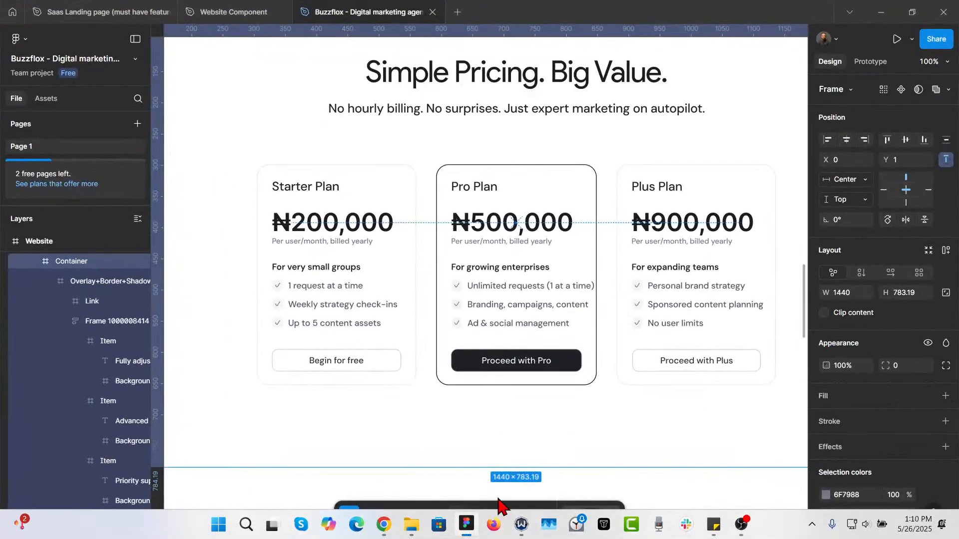
double_click(675, 327)
double_click(675, 324)
double_click(675, 324)
double_click(675, 323)
triple_click(675, 324)
key(ctrl+v)
click(710, 345)
Step: Remove "roadmap" from the end of the Plus Plan card's third feature
double_click(732, 323)
click(748, 324)
key(Delete)
key(Delete)
key(Delete)
key(Delete)
key(Delete)
key(Delete)
scroll(649, 340, right, 3)
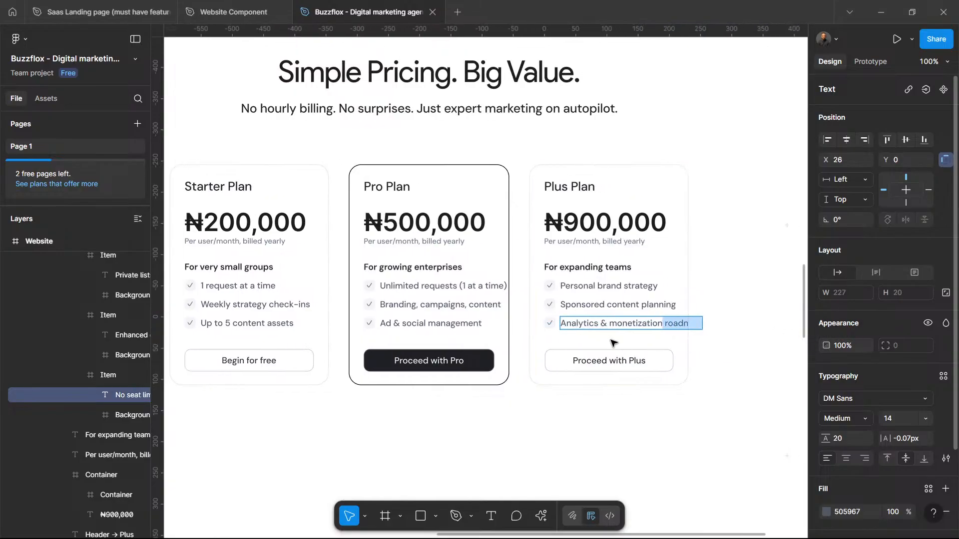
Step: Shorten the Plus Plan's third feature to "Analytics & monetization"
key(Escape)
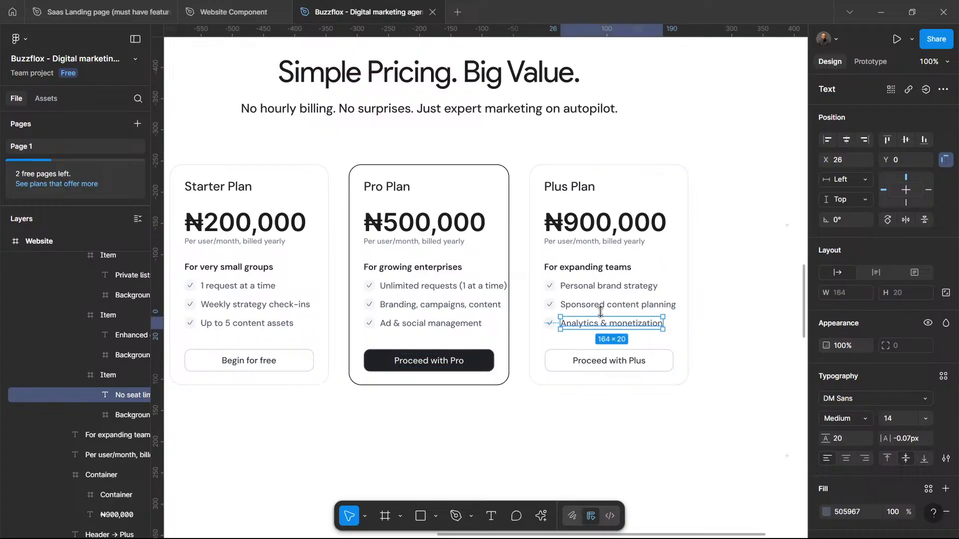
Step: Try to extend the Plus Plan's auto-layout feature list with a fourth item, then undo it
click(605, 286)
shift+click(650, 324)
shift+click(621, 306)
key(shift+a)
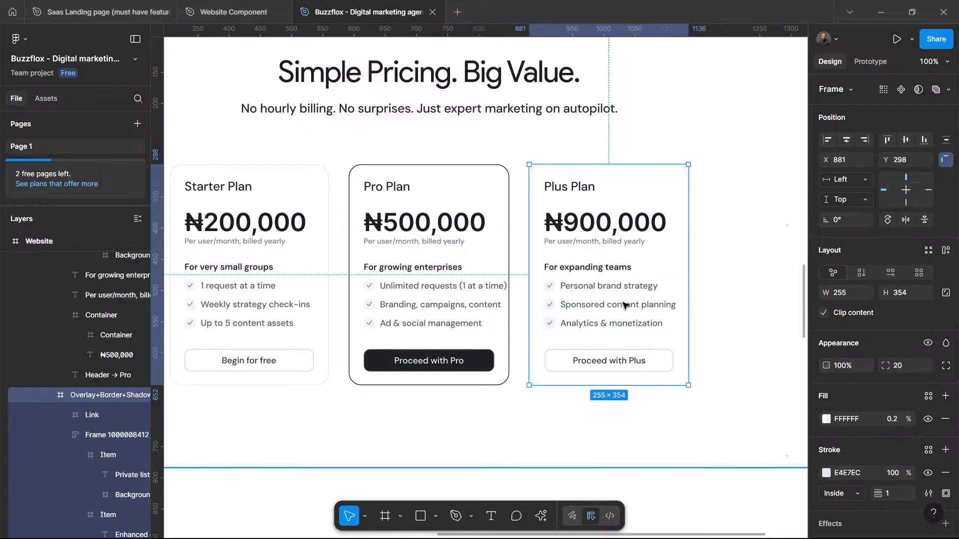
drag(665, 330, 665, 348)
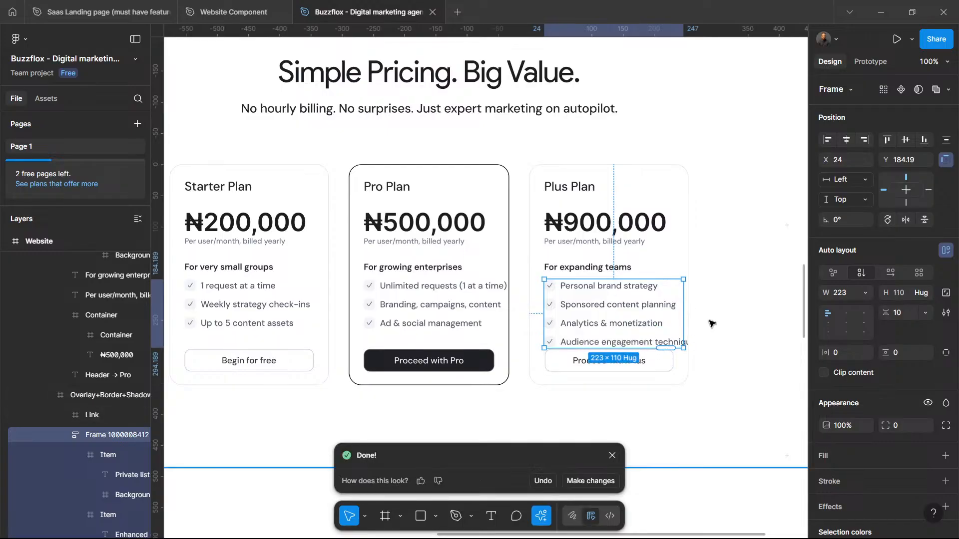
key(ctrl+z)
click(719, 299)
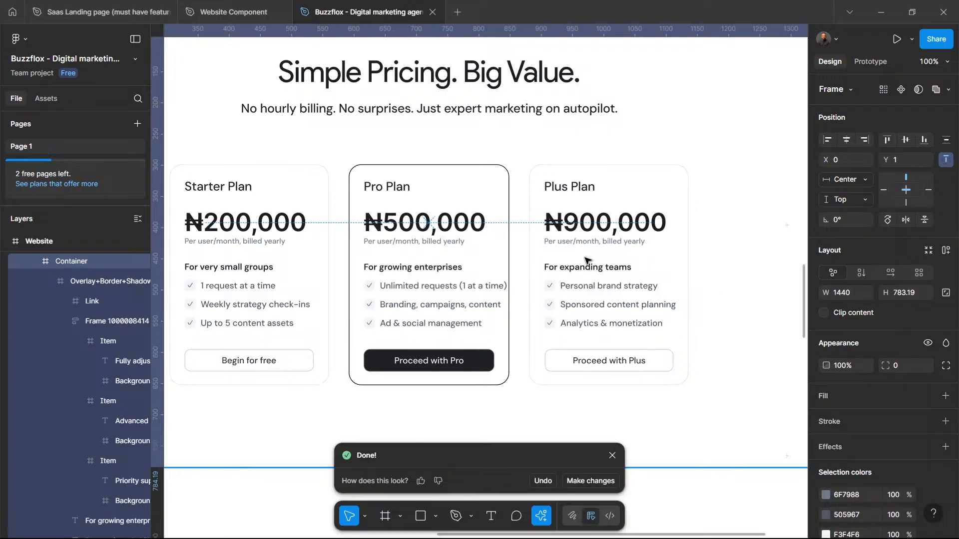
Step: Set the font size of the three prices on the Starter, Pro and Plus cards to 35
scroll(621, 231, left, 2)
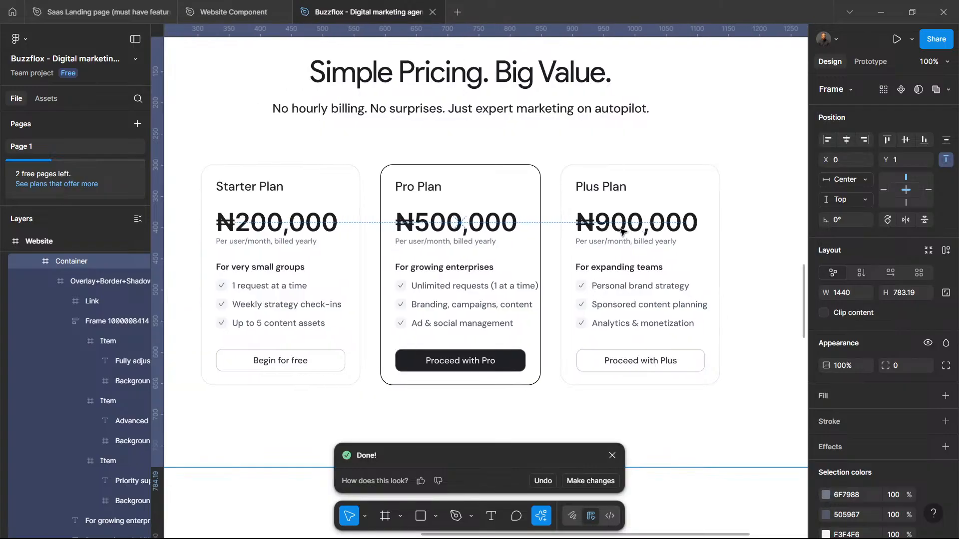
click(593, 291)
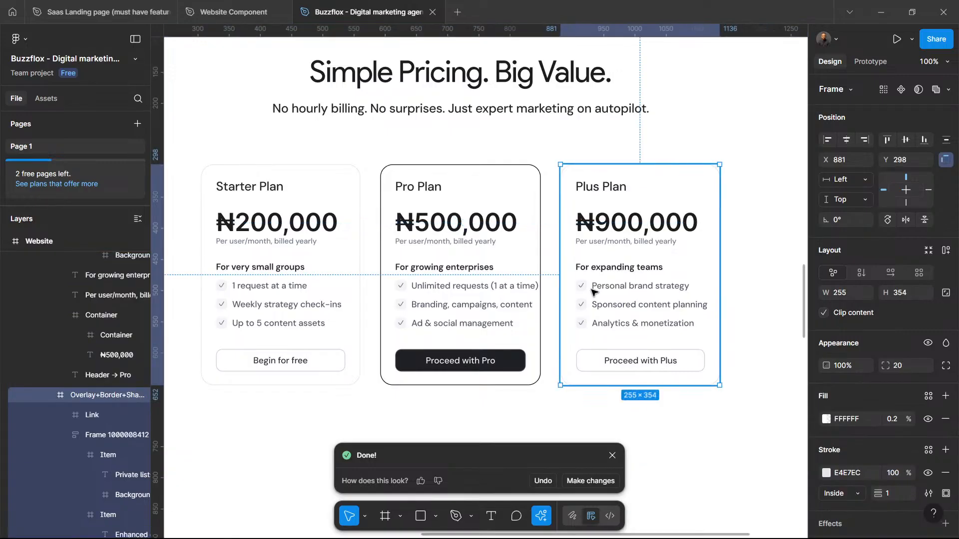
key(minus)
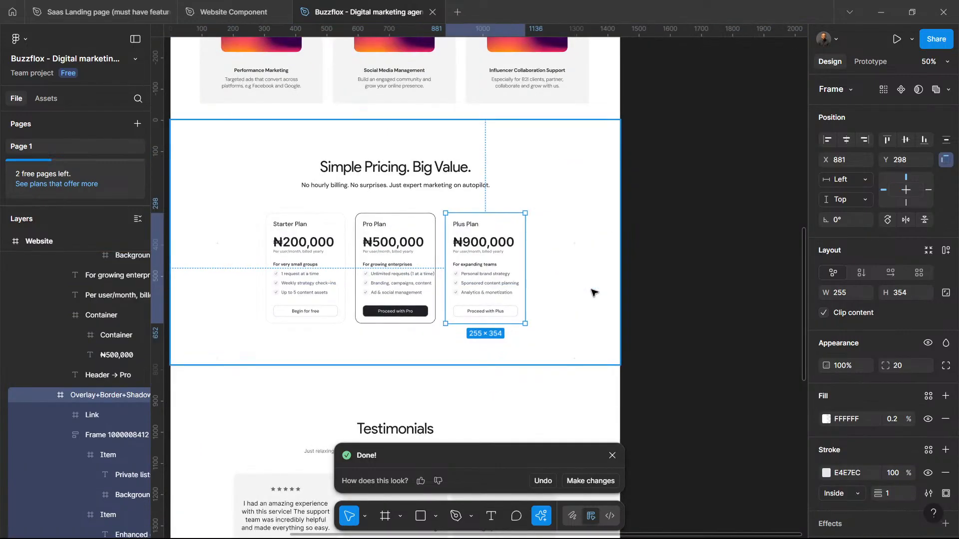
click(665, 275)
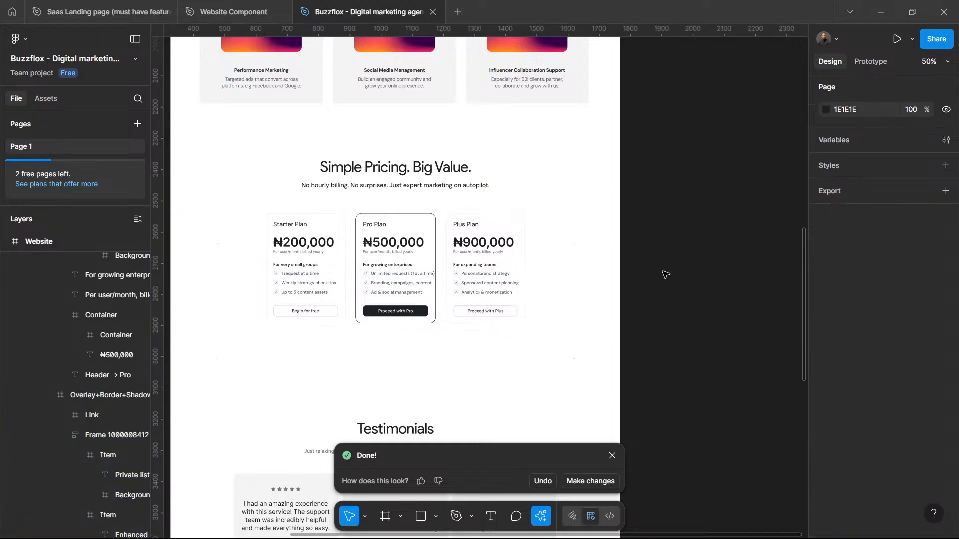
click(303, 242)
shift+click(394, 242)
shift+click(484, 242)
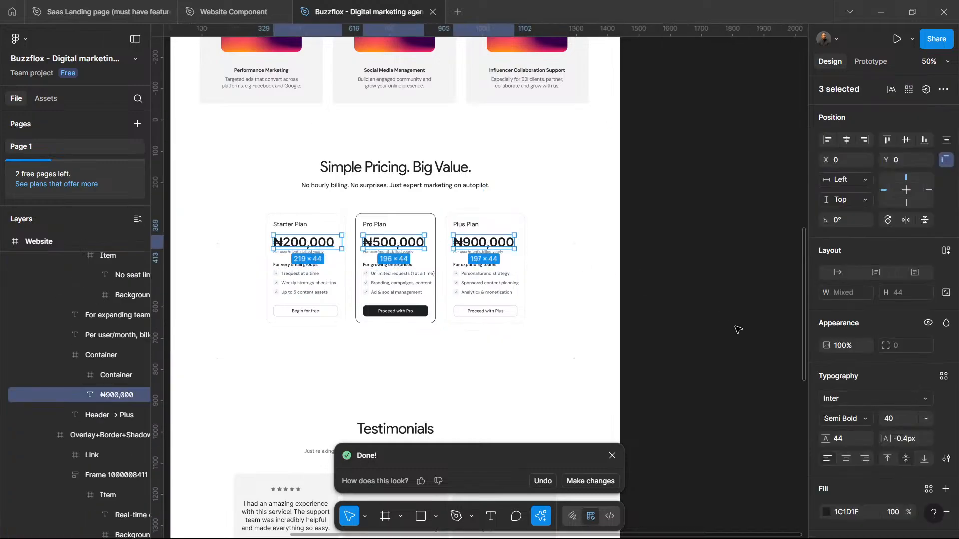
click(896, 420)
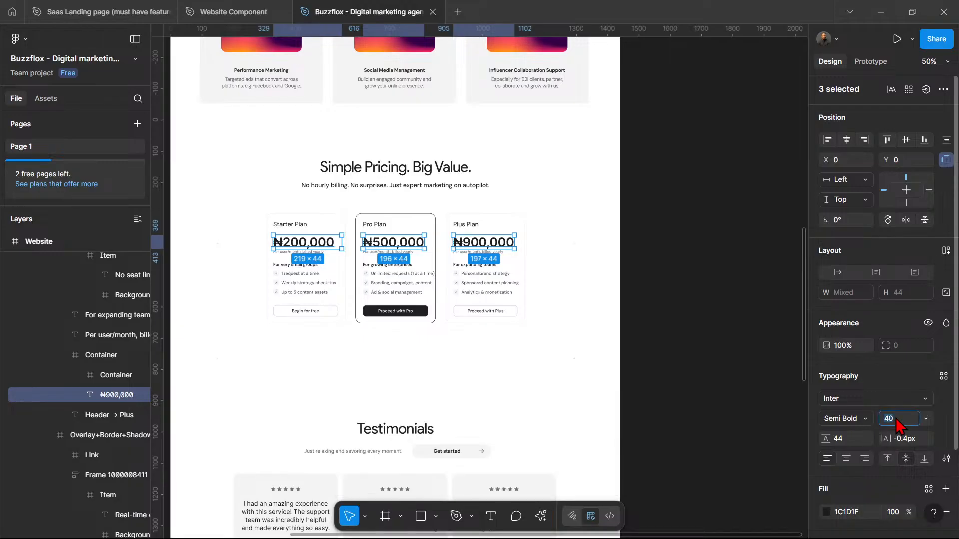
text(35)
key(Return)
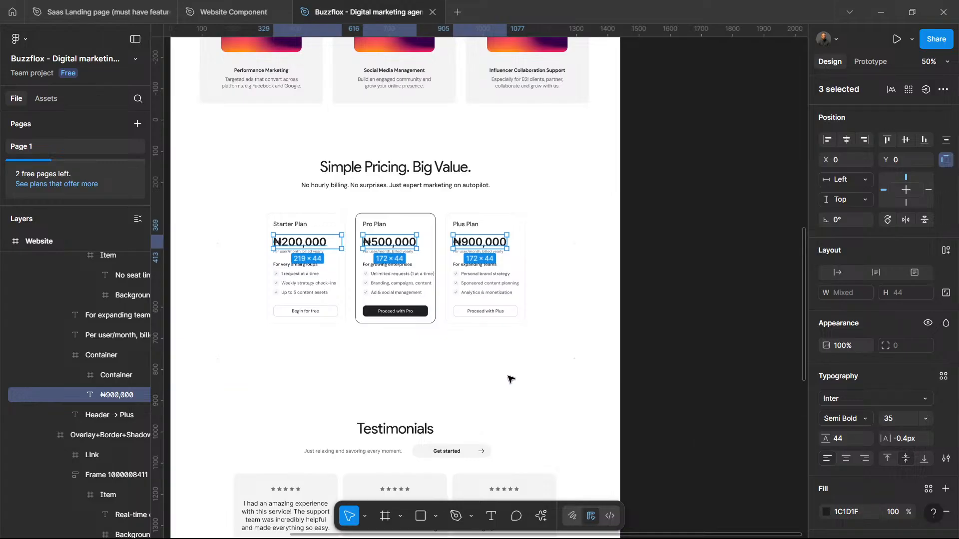
click(648, 337)
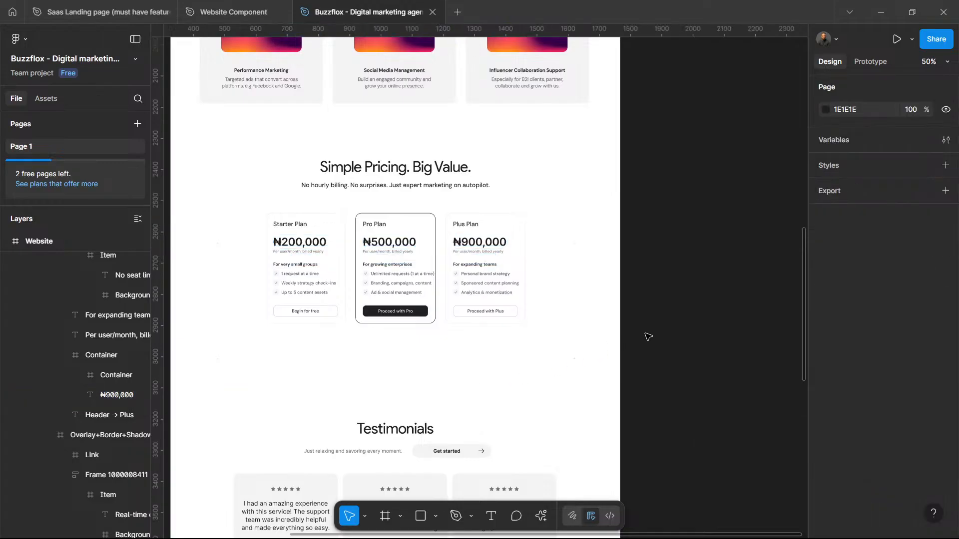
click(377, 250)
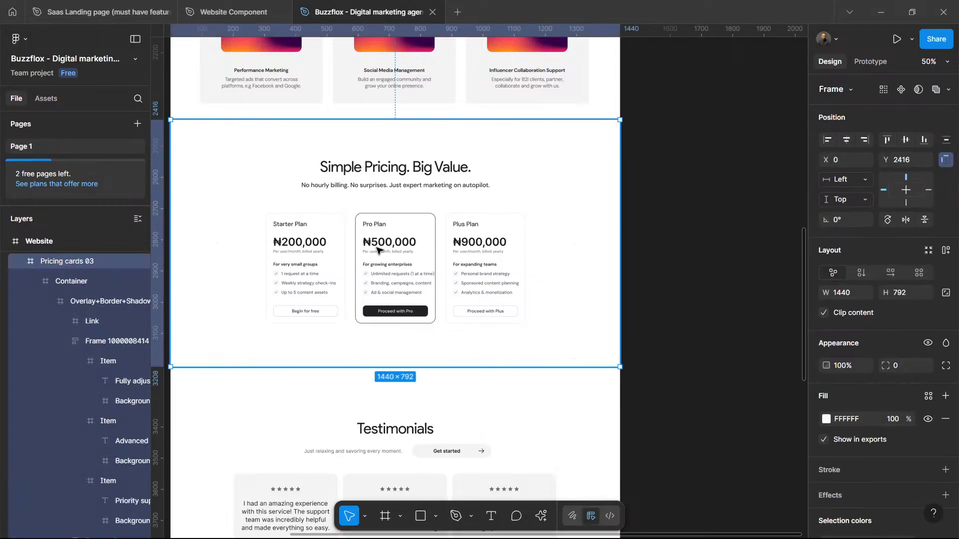
double_click(377, 249)
key(shift+0)
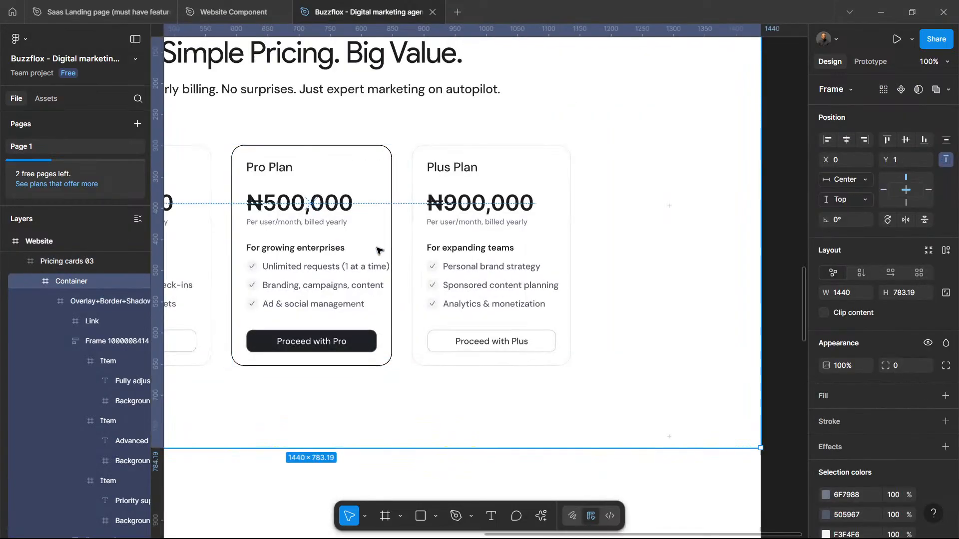
scroll(377, 249, left, 5)
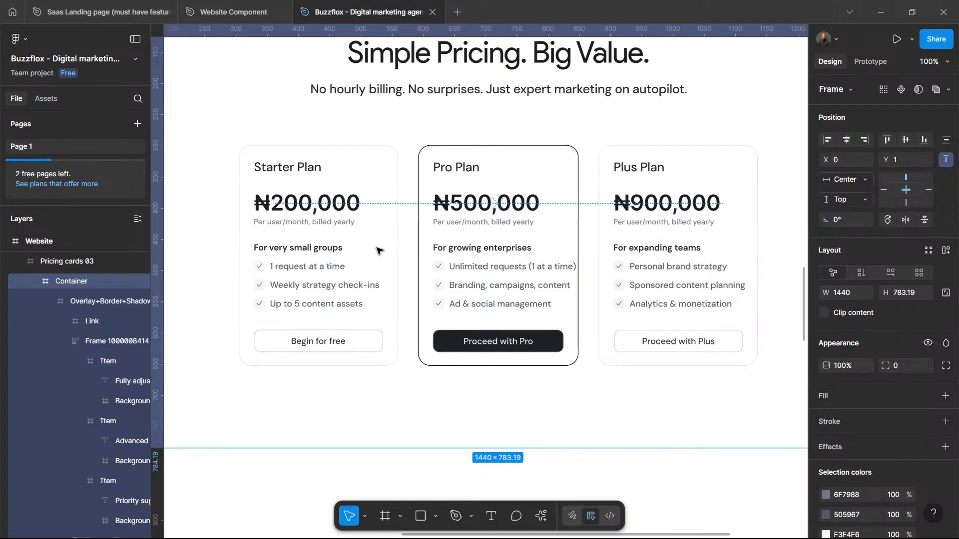
scroll(377, 250, right, 1)
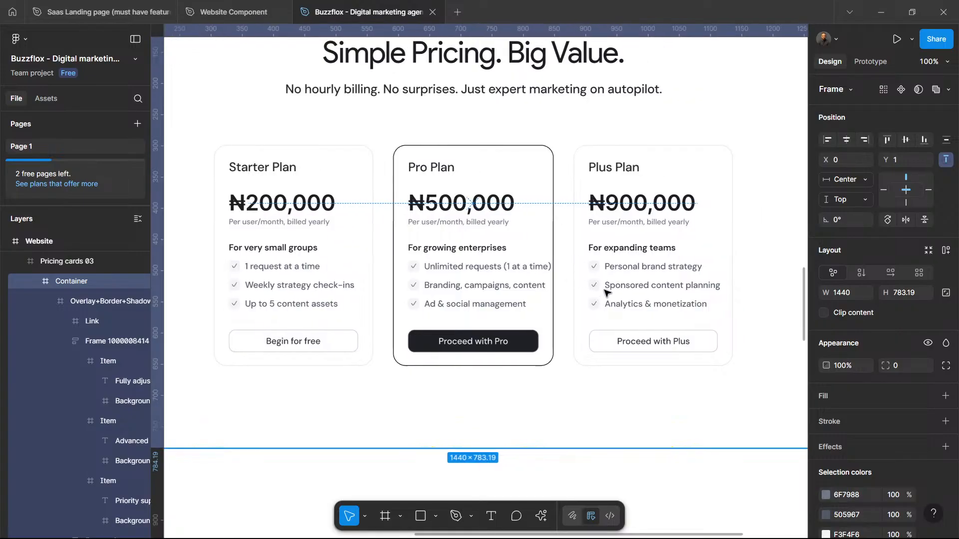
Step: Copy the testimonial headline "What Our Clients Are Saying" from the ChatGPT page in the browser and return to Figma
scroll(422, 250, down, 10)
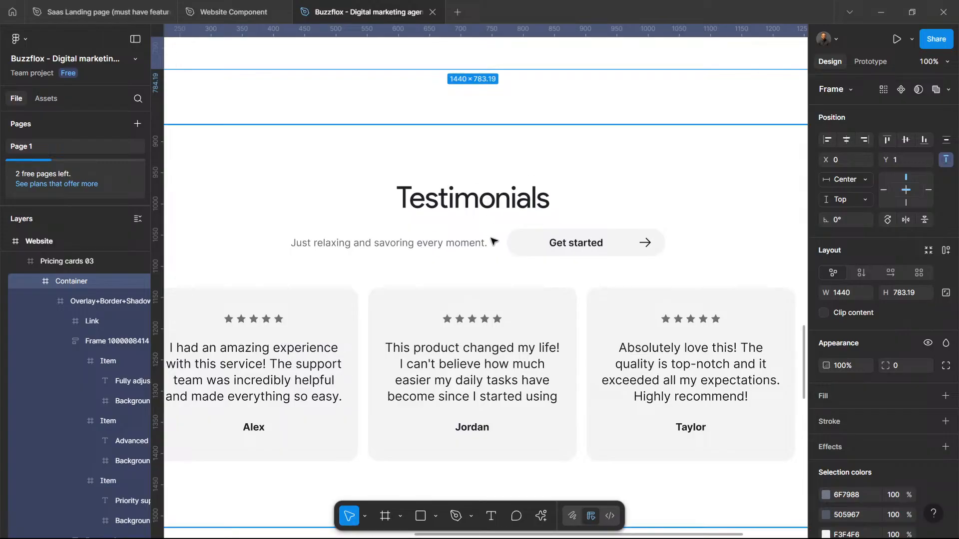
click(881, 12)
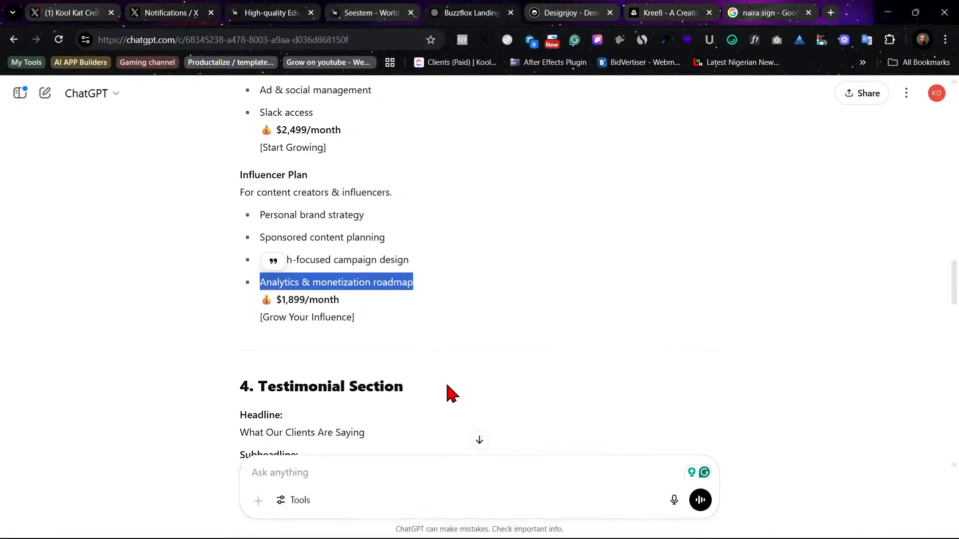
scroll(446, 392, down, 2)
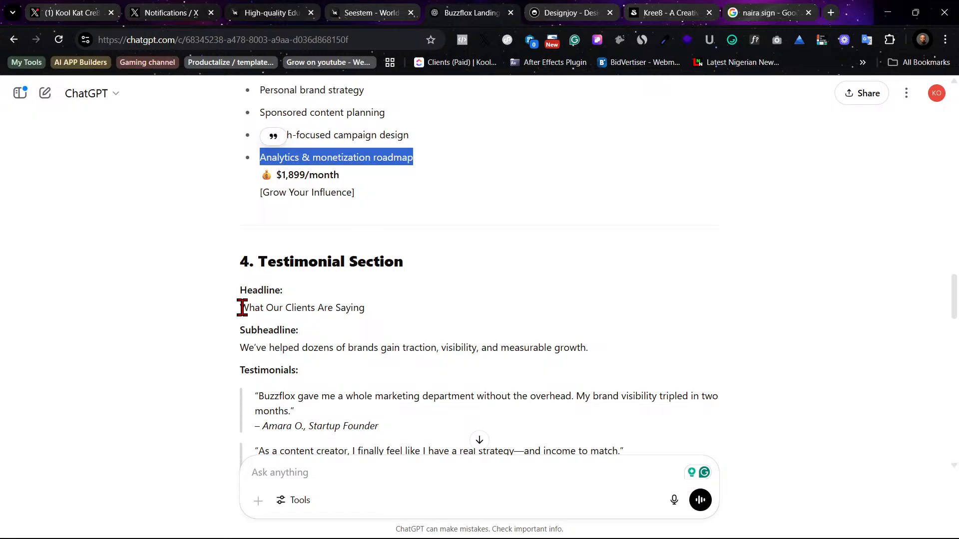
drag(241, 308, 397, 314)
right_click(349, 308)
click(422, 322)
mouse_move(496, 522)
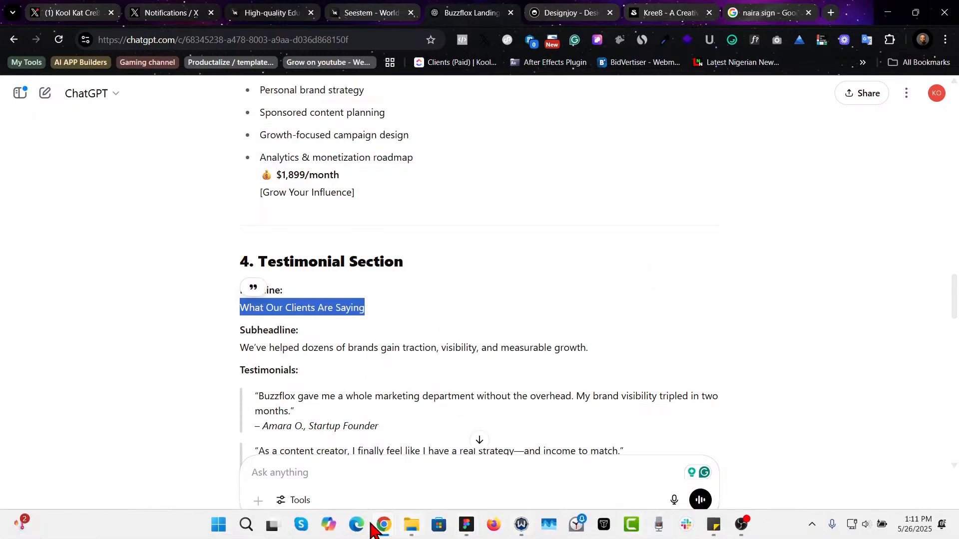
mouse_move(466, 524)
click(463, 466)
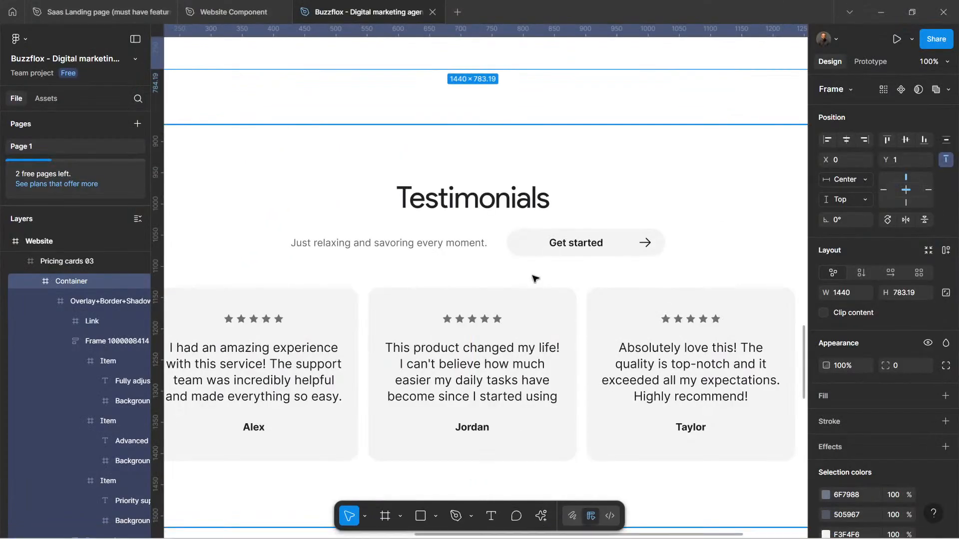
Step: Delete the "Get started" button from the Testimonials section header
key(ctrl+v)
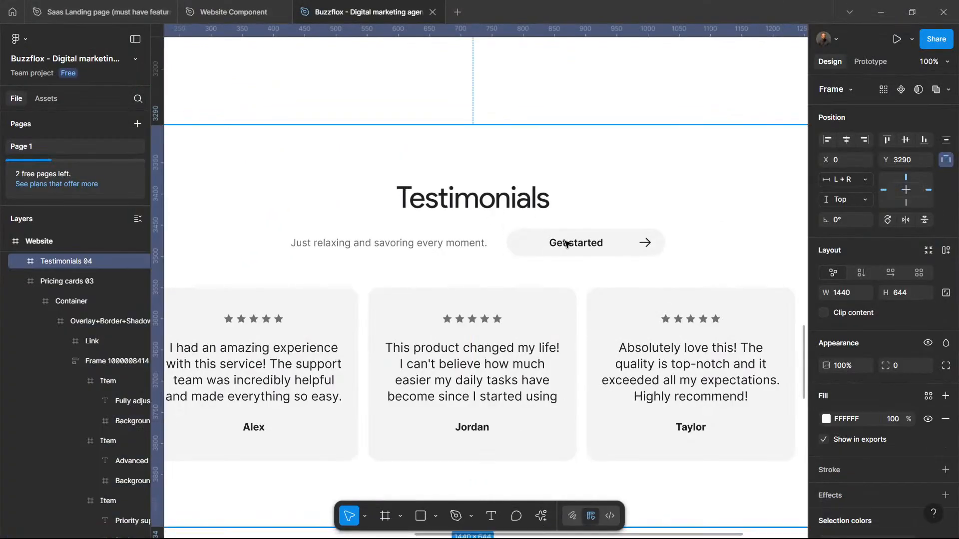
click(565, 243)
click(562, 243)
click(567, 243)
key(Escape)
key(Escape)
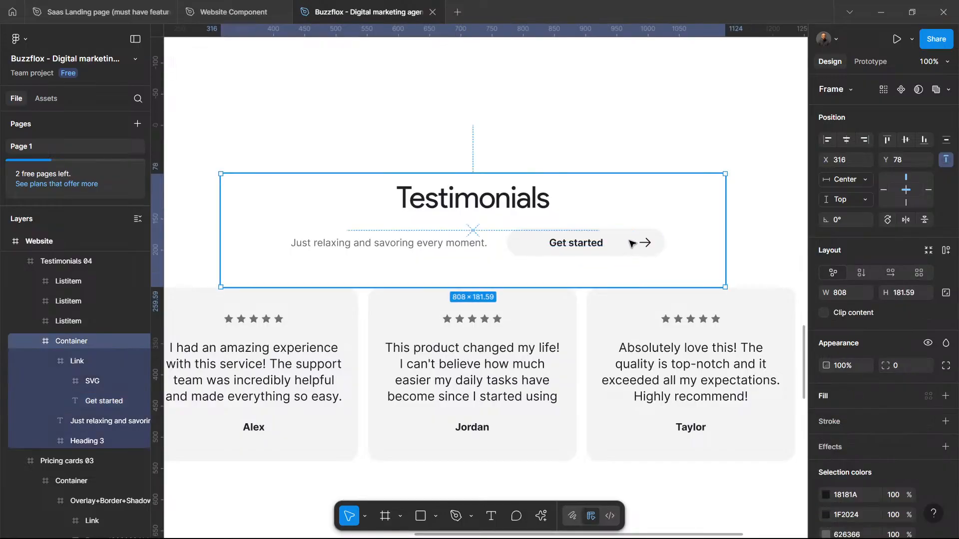
click(633, 244)
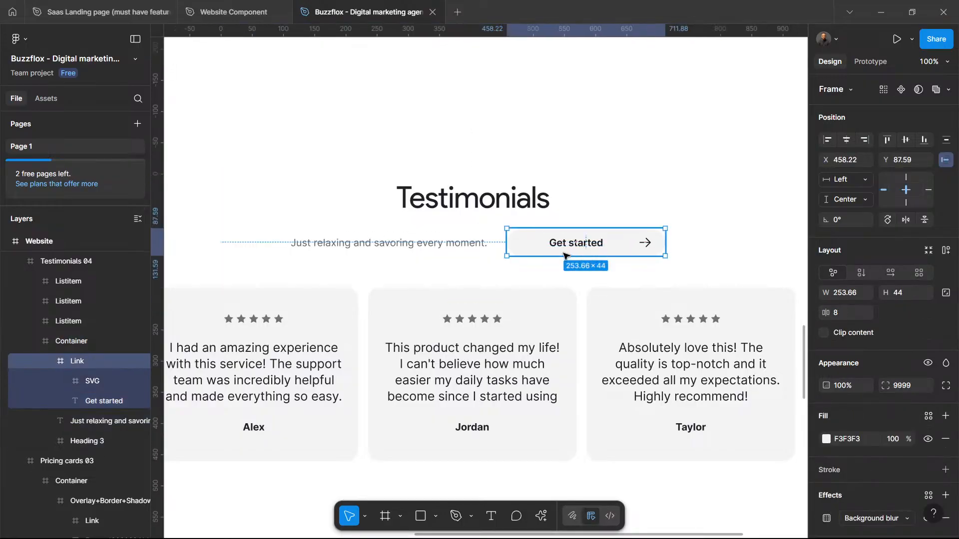
key(Delete)
Step: Move the "Just relaxing and savoring every moment." subheading beneath the Testimonials heading, at about X 246
click(464, 247)
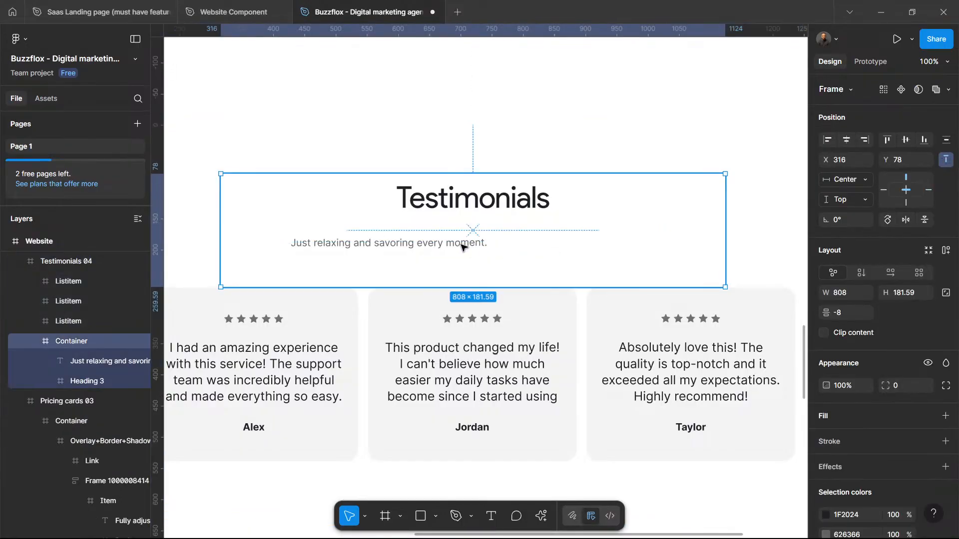
click(462, 246)
drag(470, 243, 555, 198)
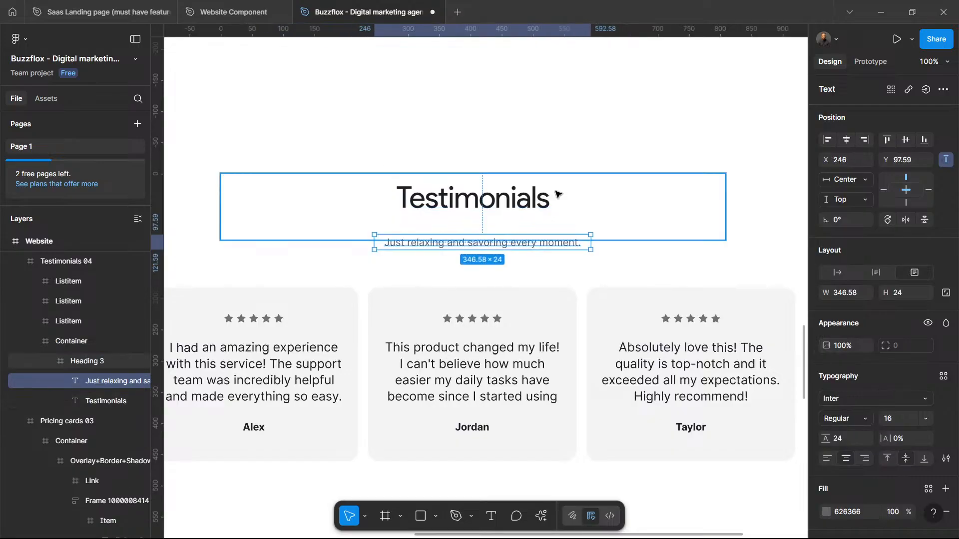
Step: Move the heading and subheading texts out of the Heading 3 frame into Container, and delete the empty frame
click(554, 195)
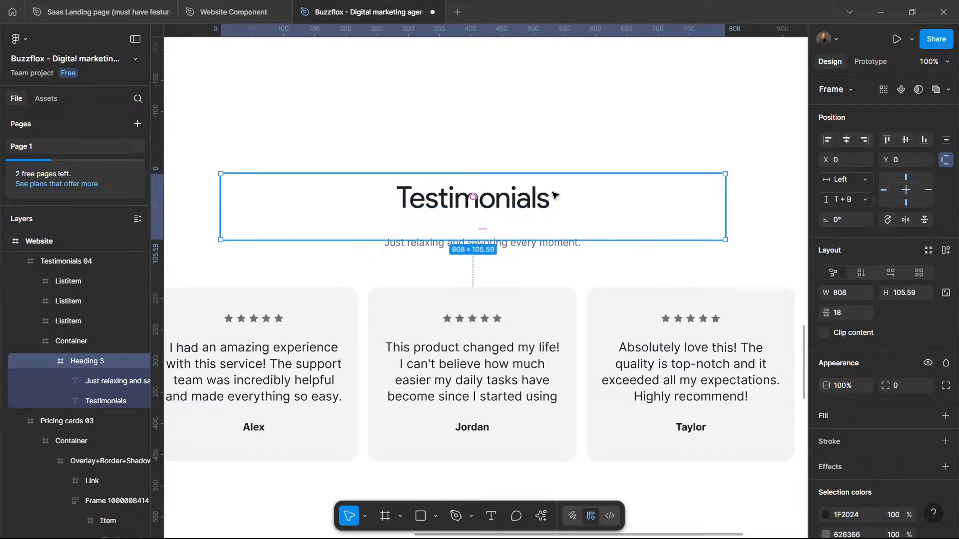
click(99, 382)
shift+click(100, 402)
drag(98, 392, 130, 352)
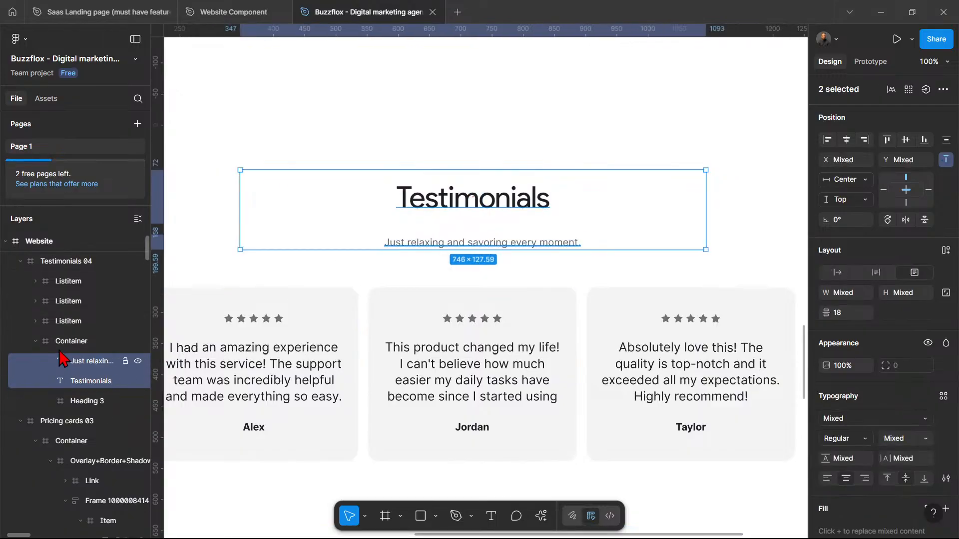
click(83, 402)
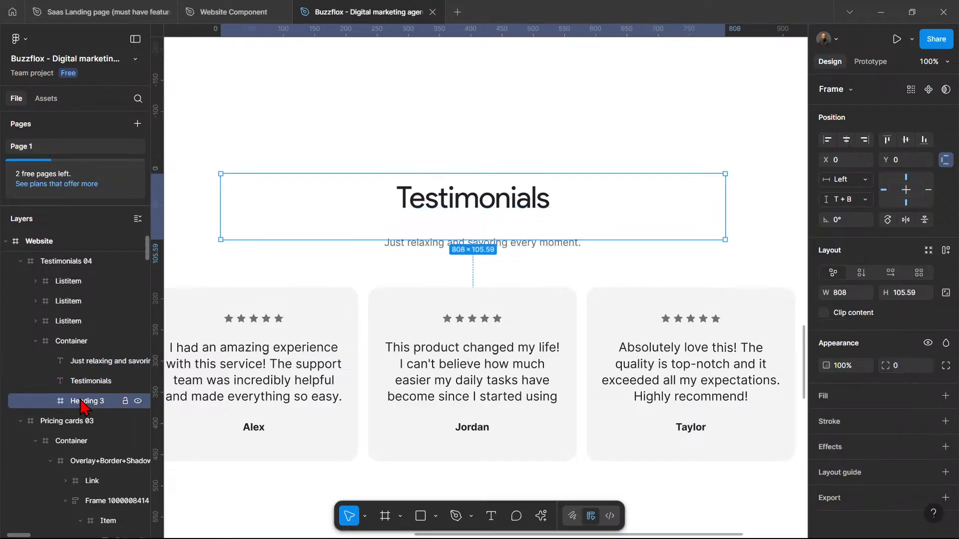
key(Delete)
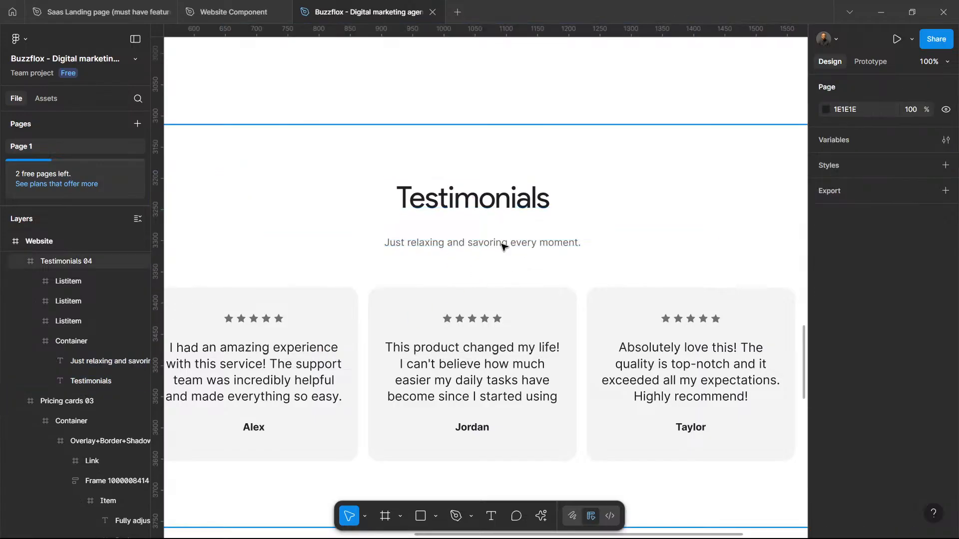
Step: Move the subheading up to Y 68, close under the Testimonials heading, and shift both texts down about 48 px
click(510, 238)
drag(509, 239, 512, 231)
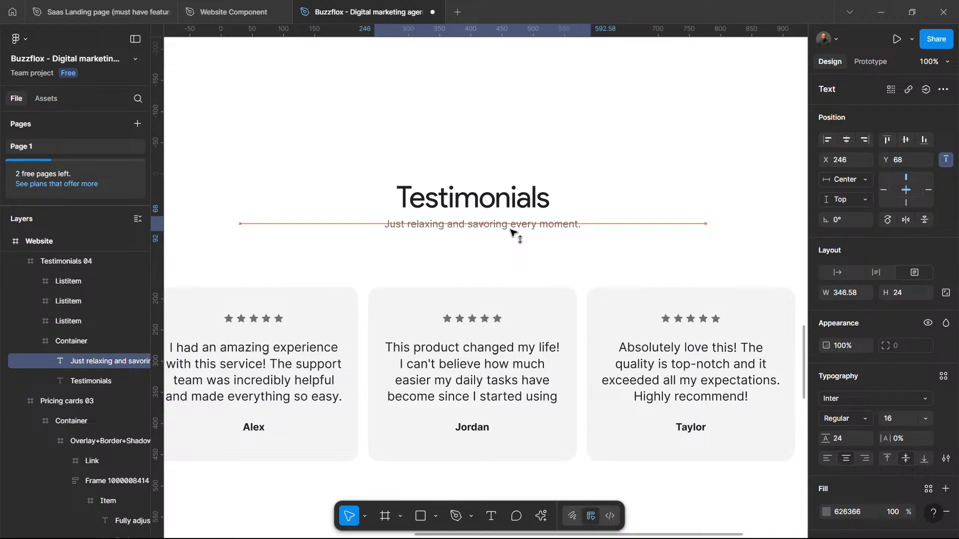
shift+click(513, 201)
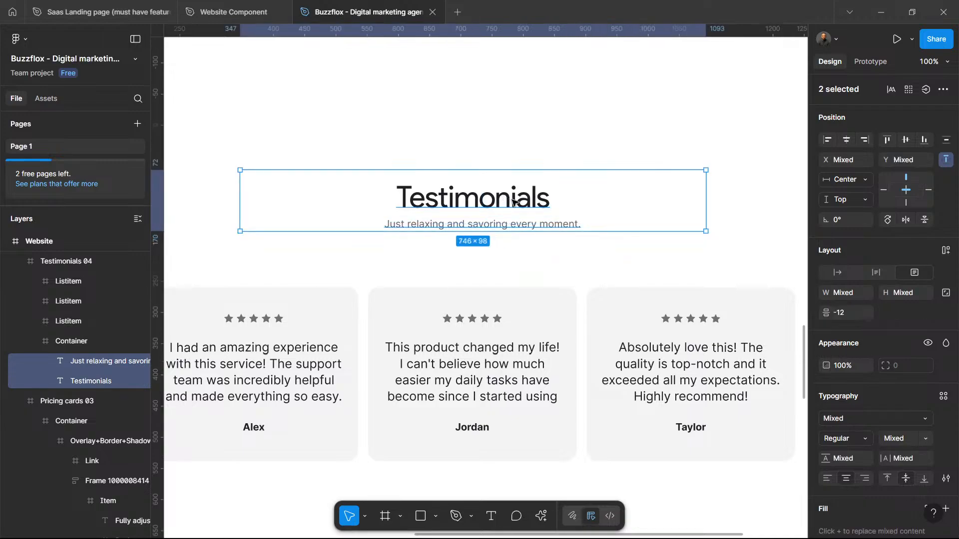
drag(513, 201, 516, 231)
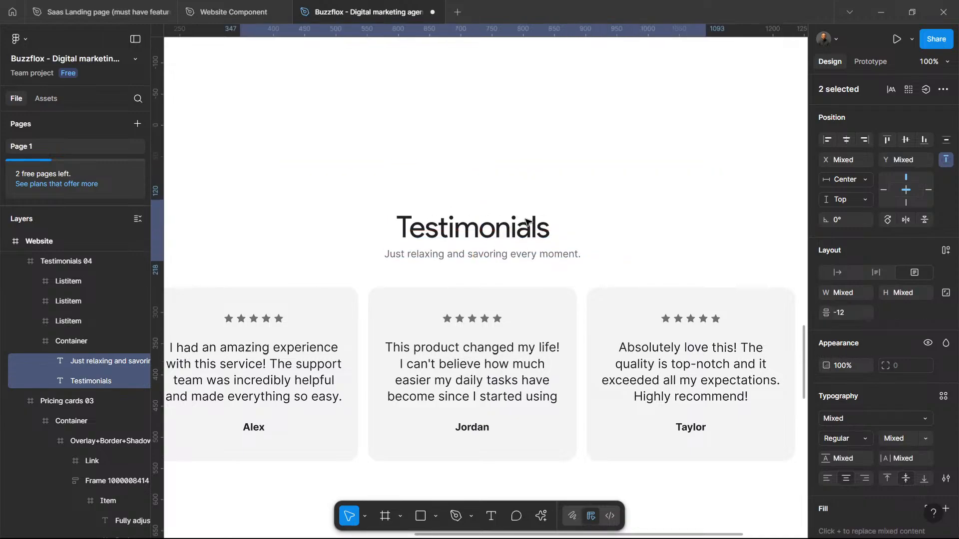
Step: Replace the Testimonials heading text with "What Our Clients Are Saying"
click(591, 187)
double_click(486, 232)
double_click(484, 233)
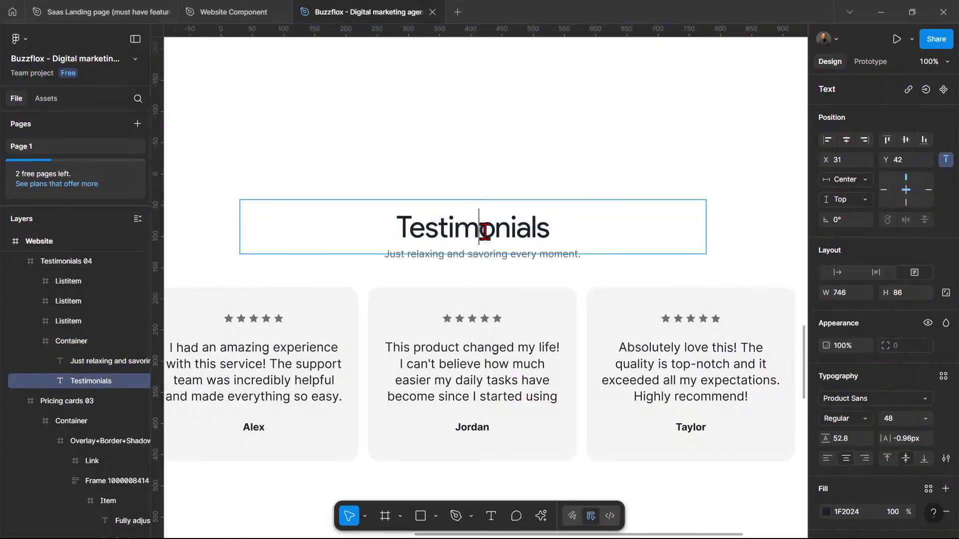
double_click(484, 233)
key(ctrl+v)
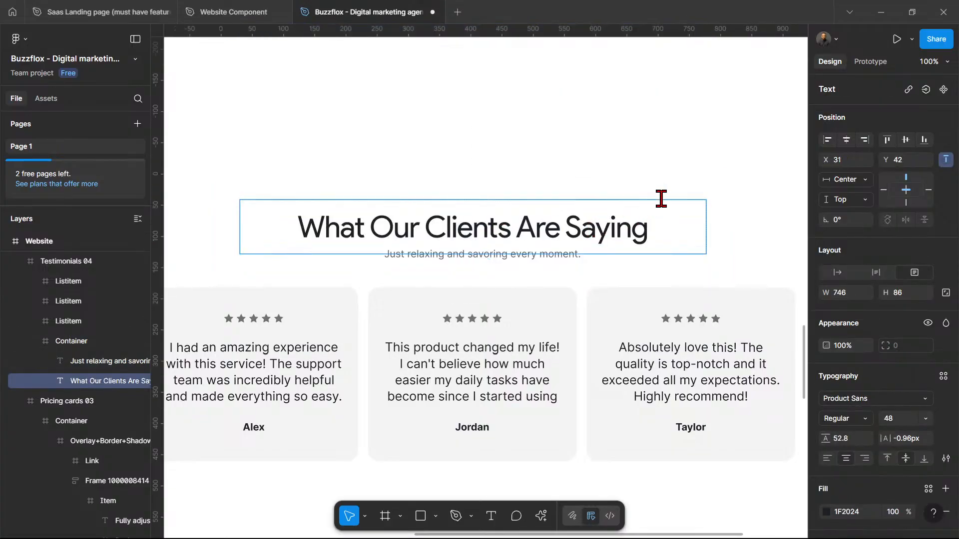
Step: Switch to ChatGPT and copy the testimonial subheadline "We've helped dozens of brands gain traction, visibility, and measurable growth."
key(Escape)
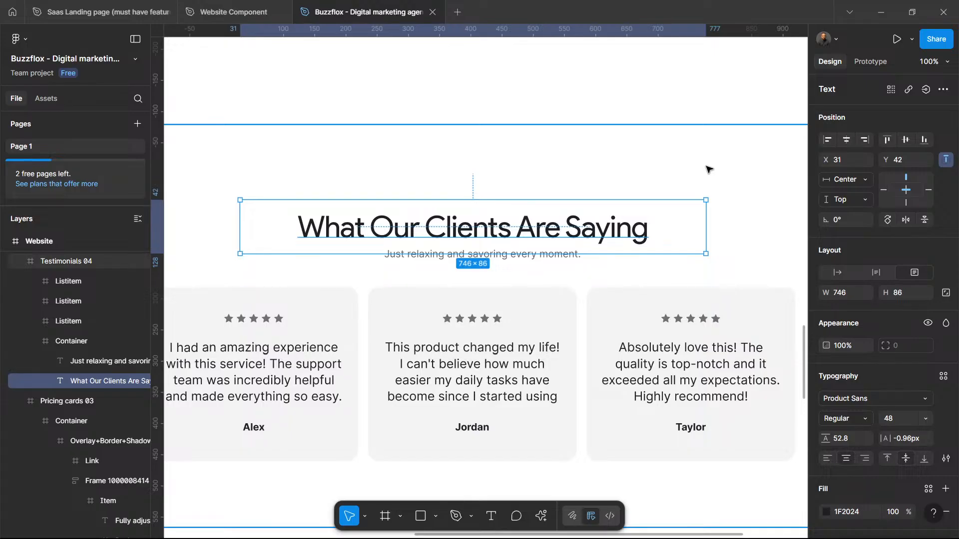
click(728, 257)
click(881, 12)
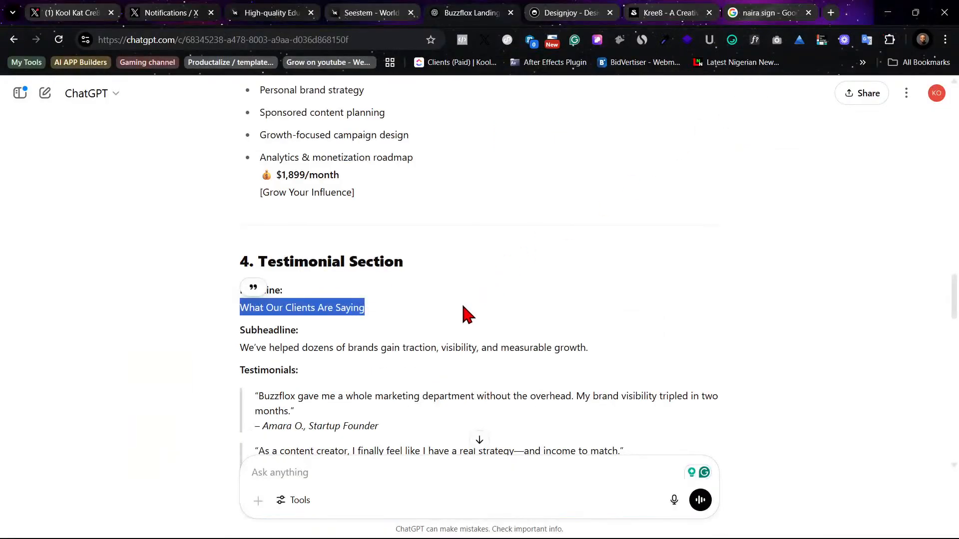
click(244, 346)
drag(244, 346, 558, 347)
right_click(564, 348)
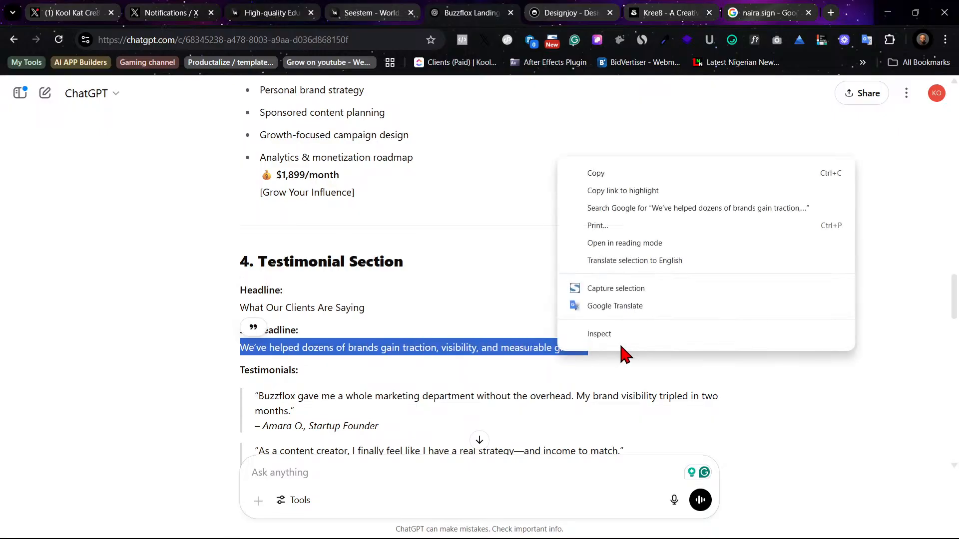
click(619, 175)
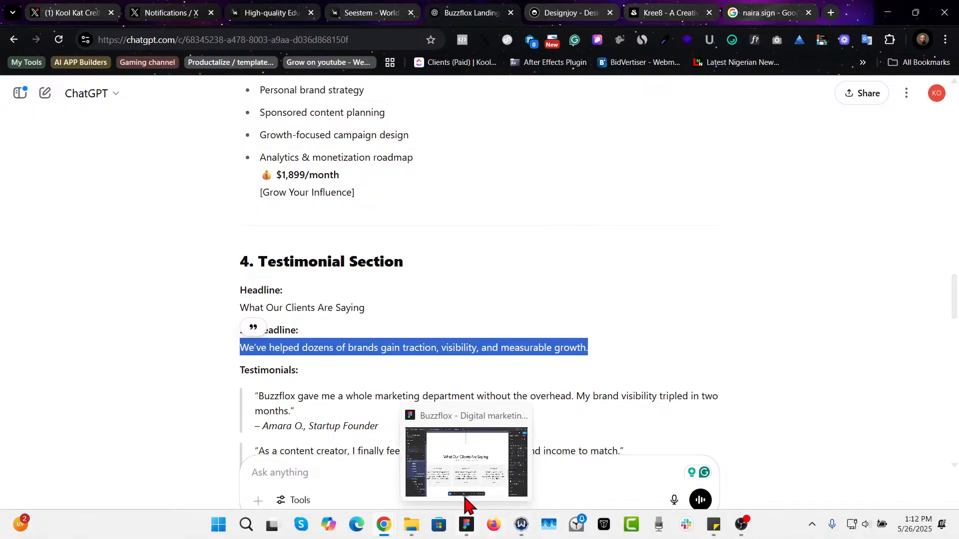
Step: In Figma, replace the testimonials subheading with "We've helped dozens of brands gain traction, visibility, and measurable growth." and shift it slightly down
click(465, 527)
double_click(487, 254)
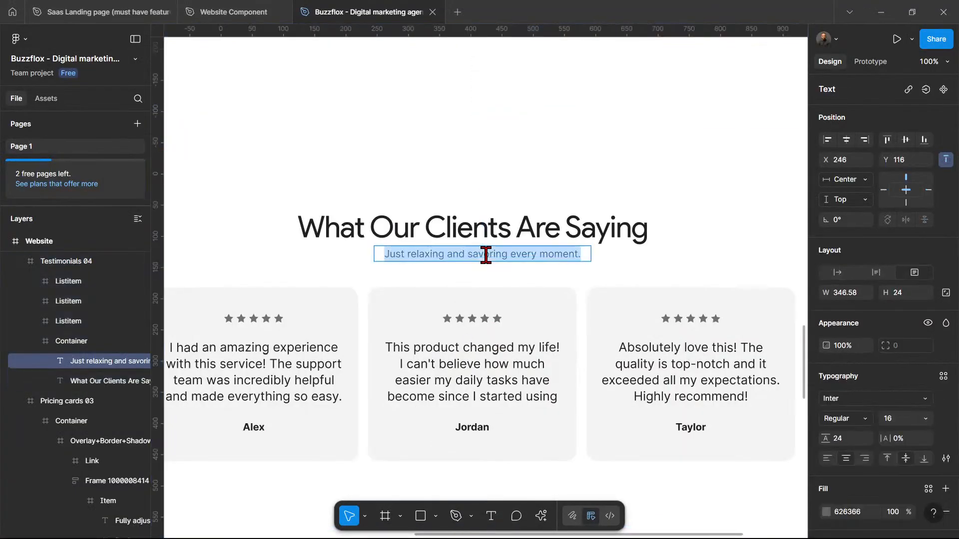
key(ctrl+v)
drag(506, 253, 506, 267)
Step: Move the three testimonial cards together down to Y 295, leaving more space beneath the subheading
click(488, 371)
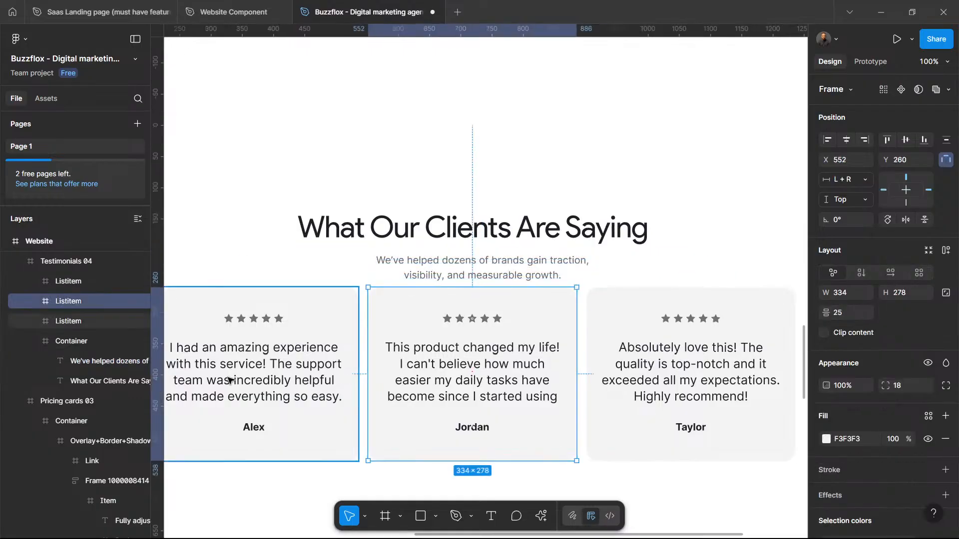
shift+click(215, 374)
shift+click(730, 364)
drag(730, 338, 730, 359)
scroll(461, 285, down, 2)
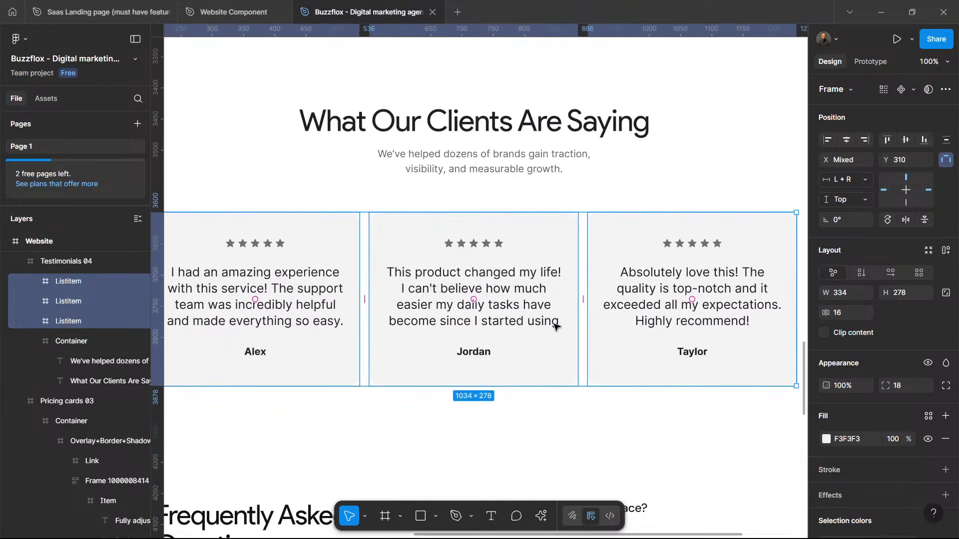
scroll(555, 326, left, 3)
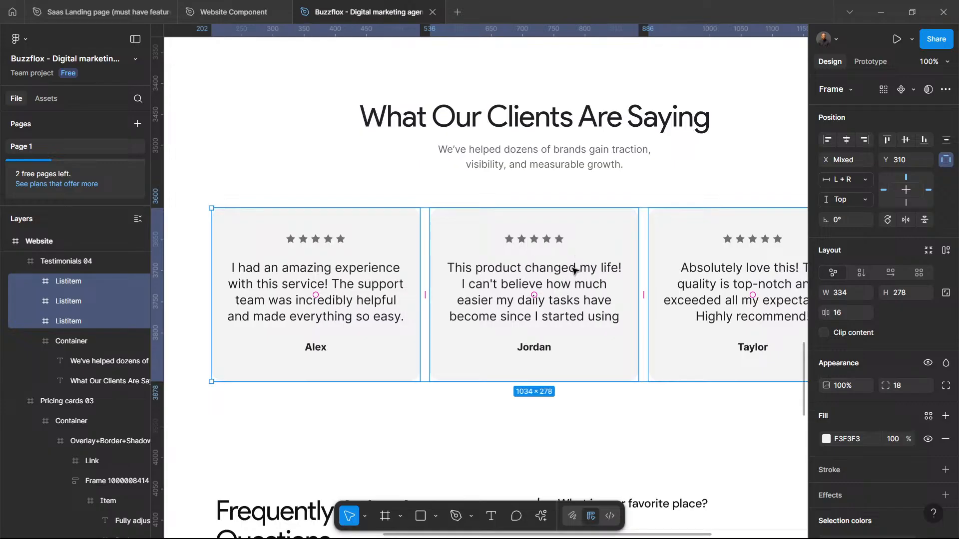
drag(581, 297, 582, 289)
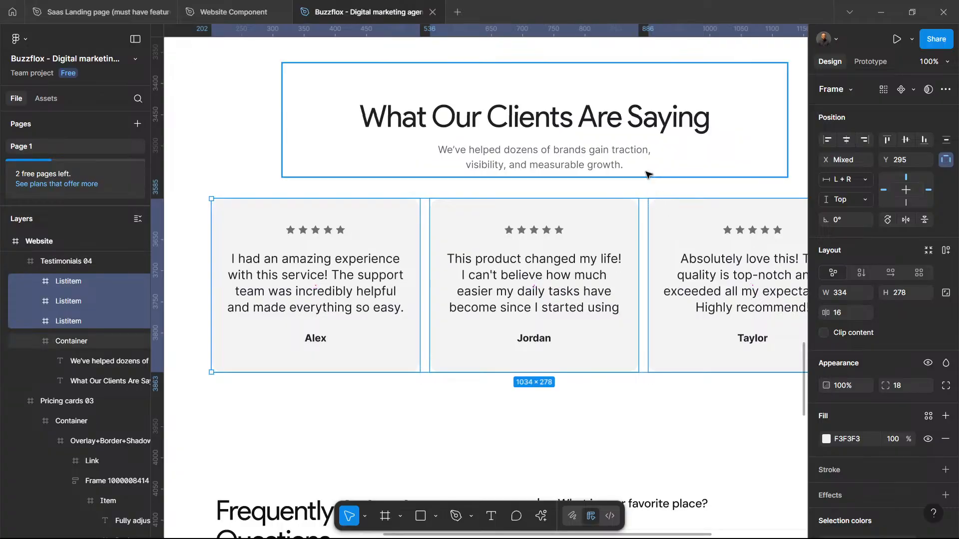
Step: Move the Testimonials 04 section up to about Y 3144, closer to the pricing section
key(ctrl+minus)
scroll(657, 202, up, 1)
scroll(658, 201, up, 3)
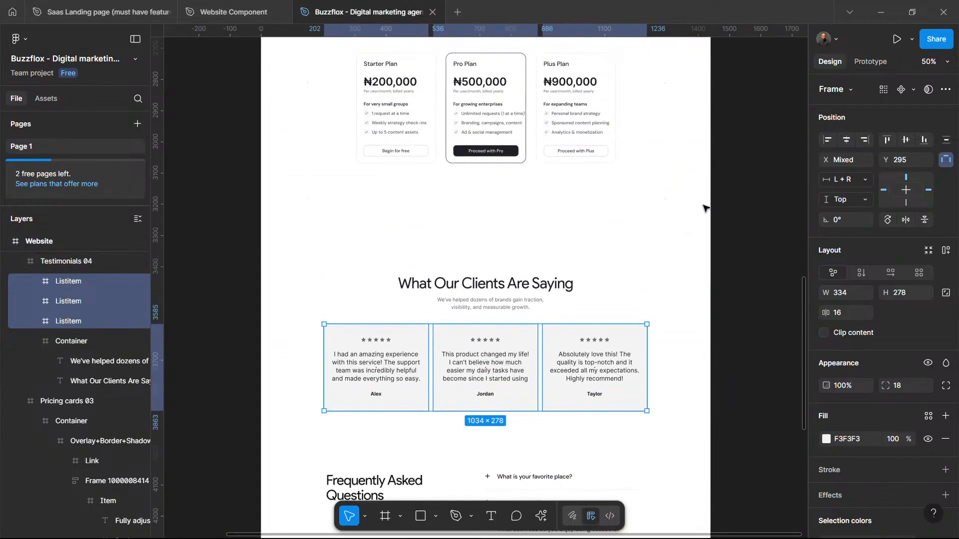
click(437, 257)
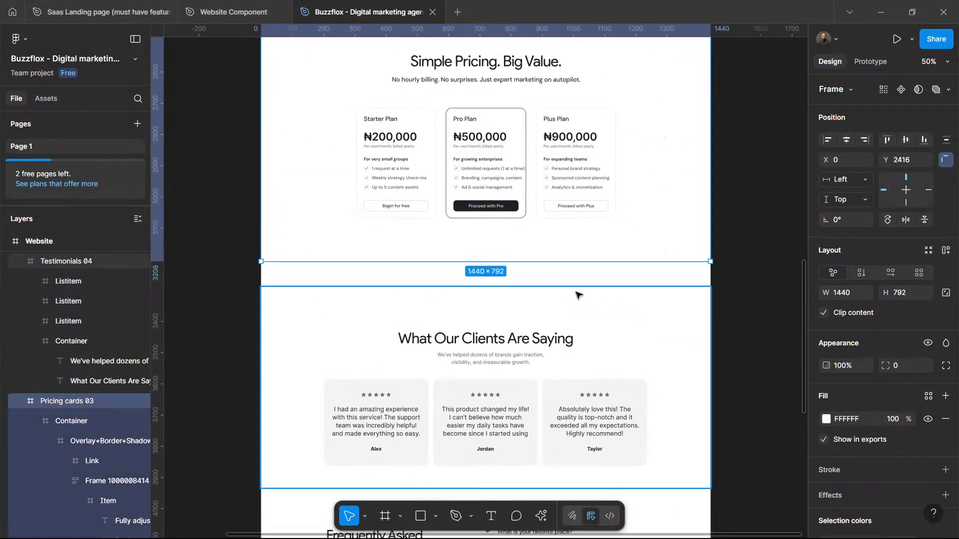
click(578, 295)
drag(627, 336, 626, 291)
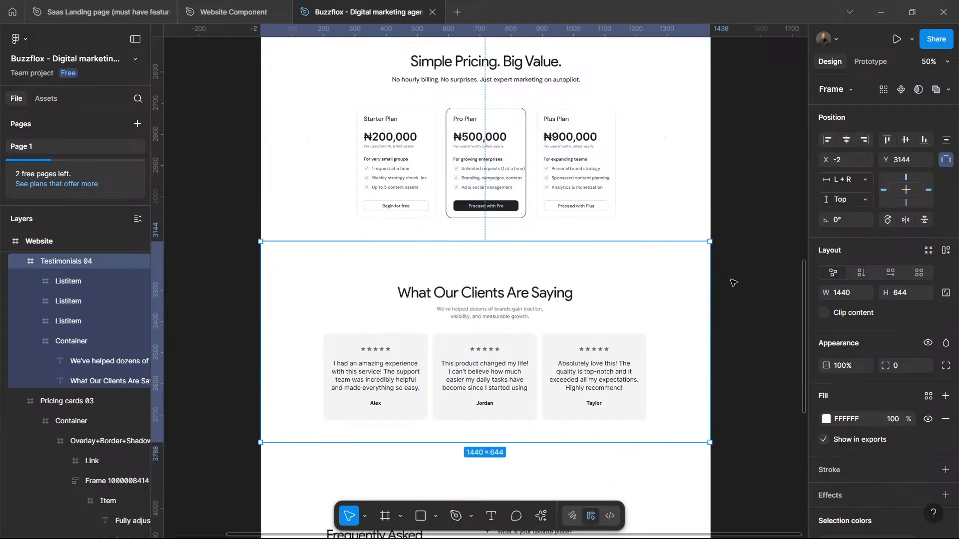
key(Escape)
scroll(649, 224, up, 15)
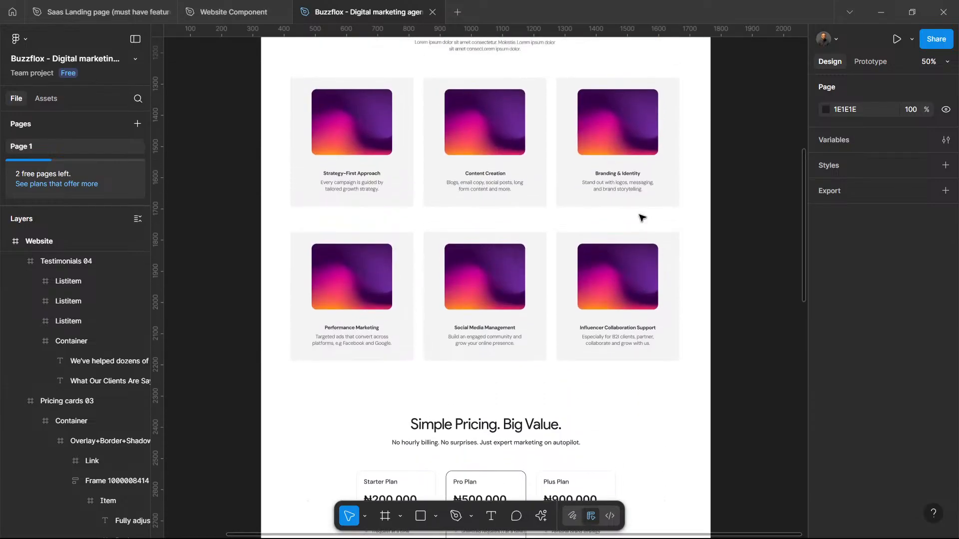
scroll(639, 219, down, 15)
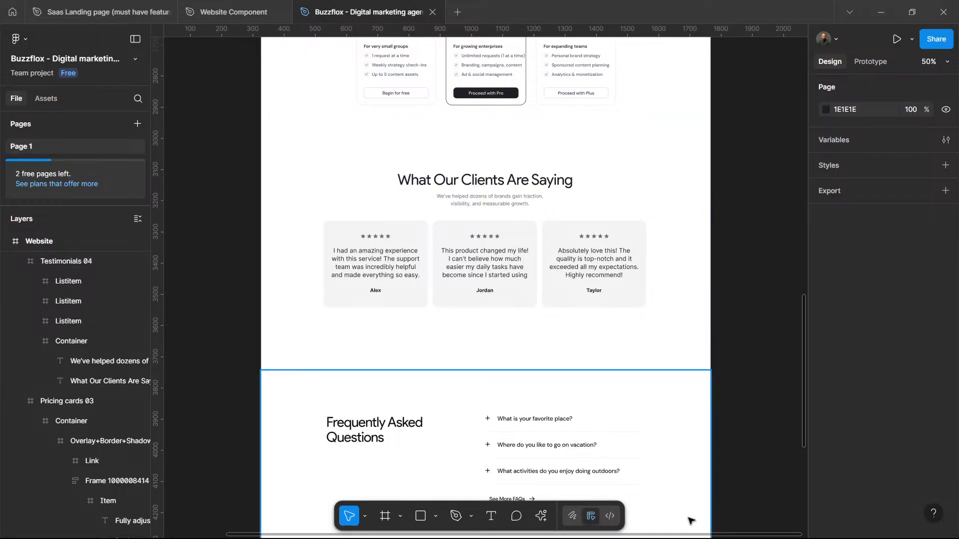
mouse_move(766, 533)
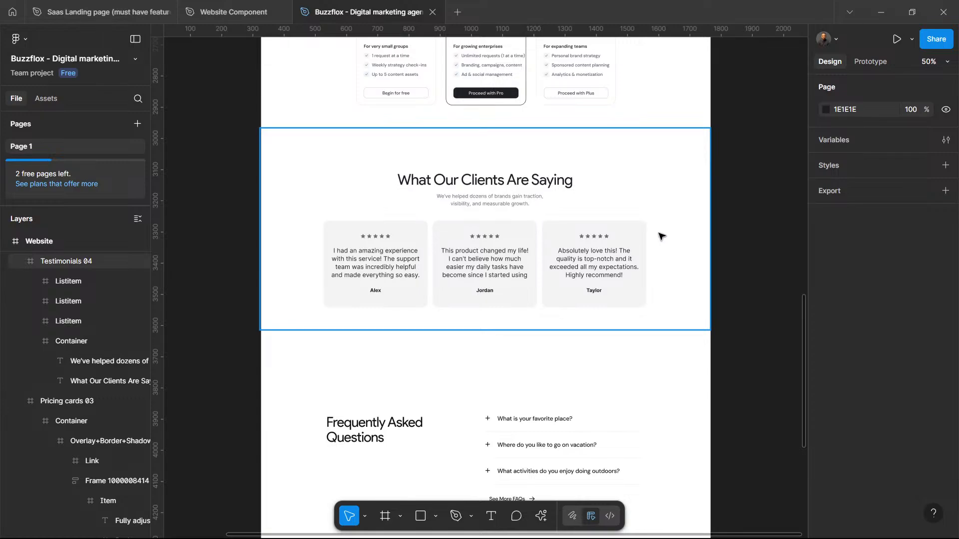
Step: Switch to ChatGPT and copy the first testimonial's text without its quotation marks and attribution
click(880, 13)
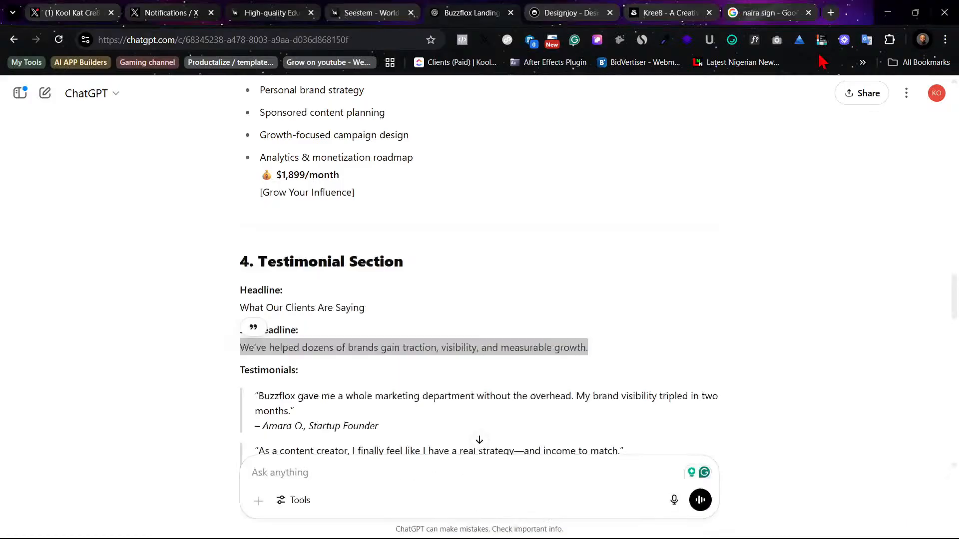
click(350, 386)
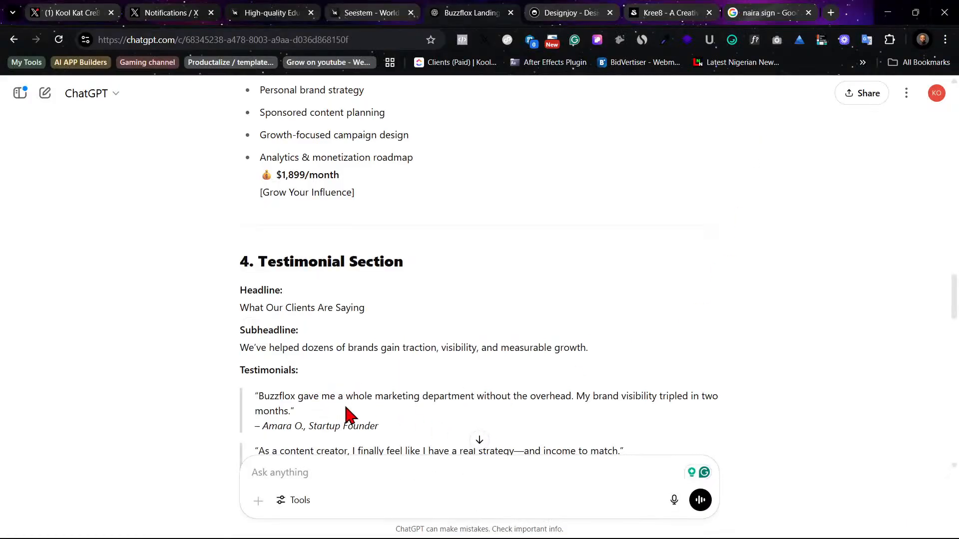
scroll(344, 415, down, 3)
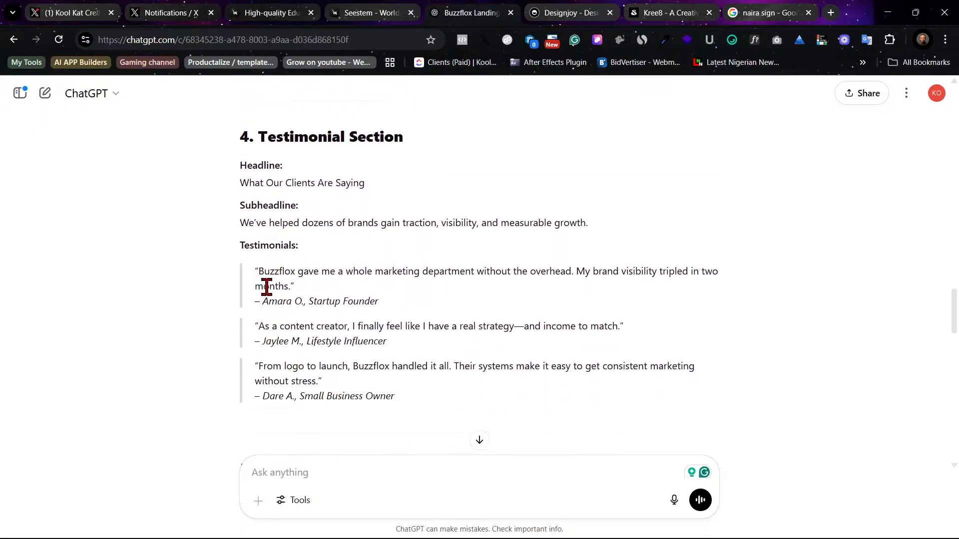
drag(266, 273, 282, 286)
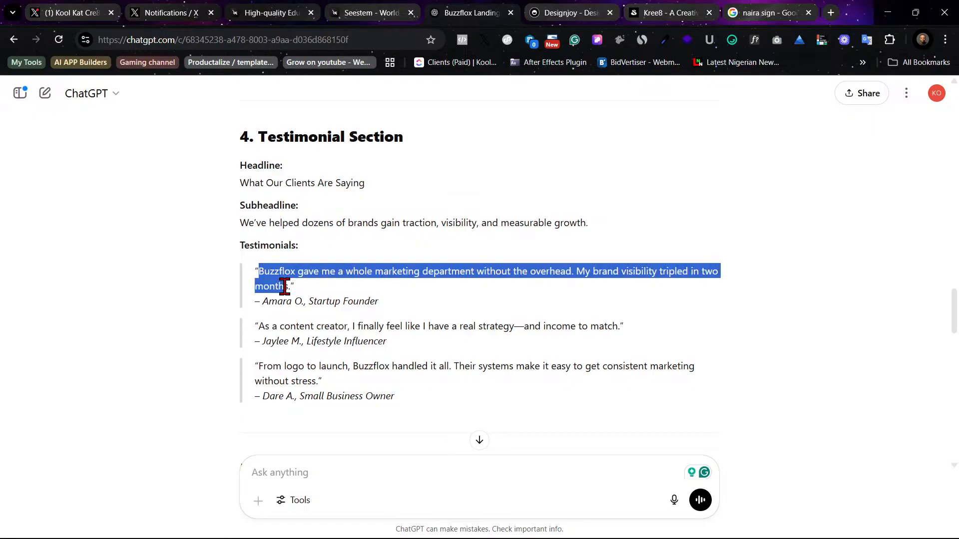
drag(291, 286, 291, 287)
key(ctrl+c)
Step: In Figma, replace the first card's quote with "Buzzflox gave me a whole marketing department without the overhead. My brand visibility tripled in two months."
mouse_move(532, 528)
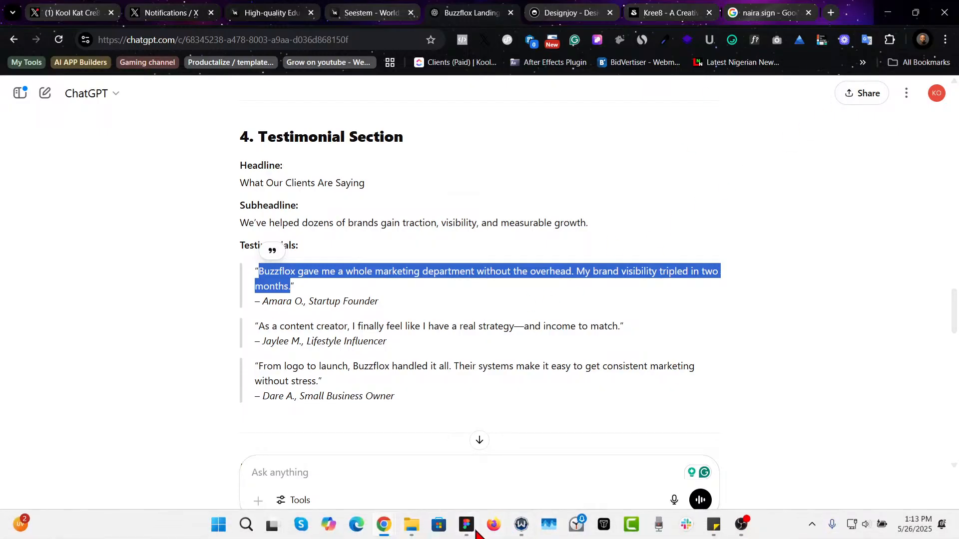
mouse_move(477, 531)
click(484, 465)
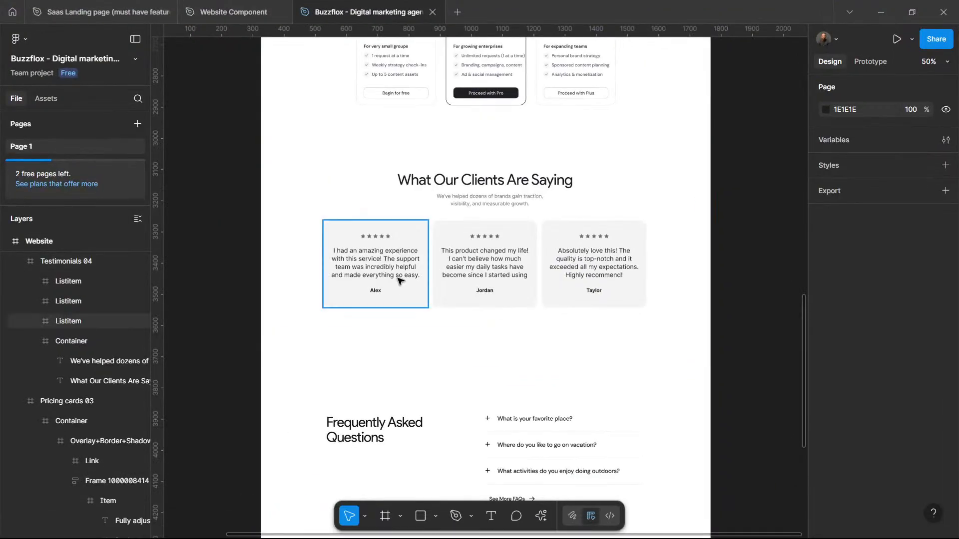
click(385, 268)
double_click(383, 265)
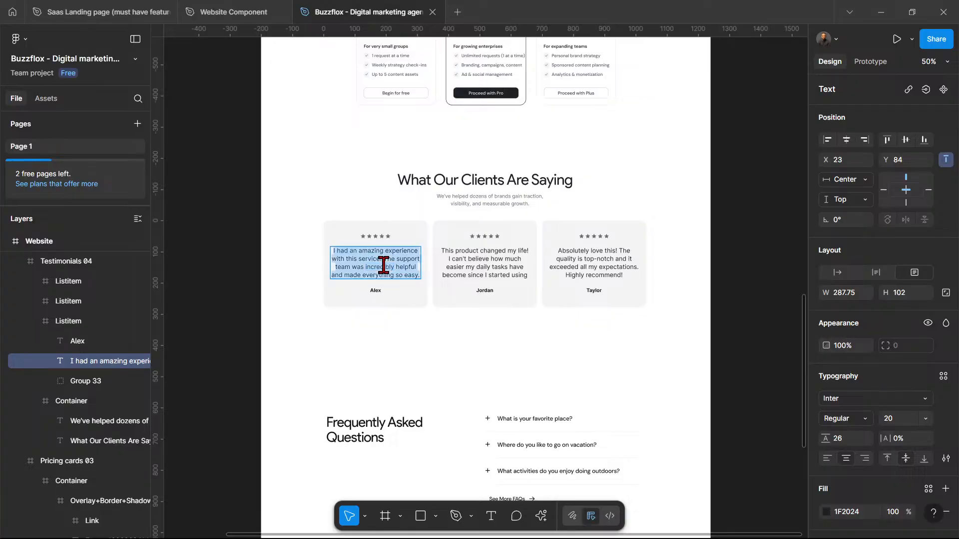
key(ctrl+v)
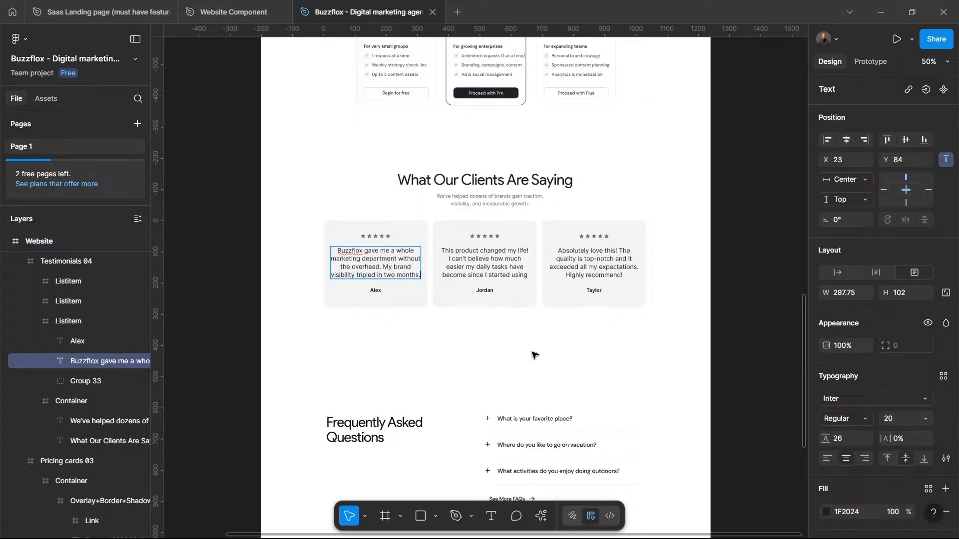
Step: Set the font size of the first testimonial card's quote to 18
click(925, 420)
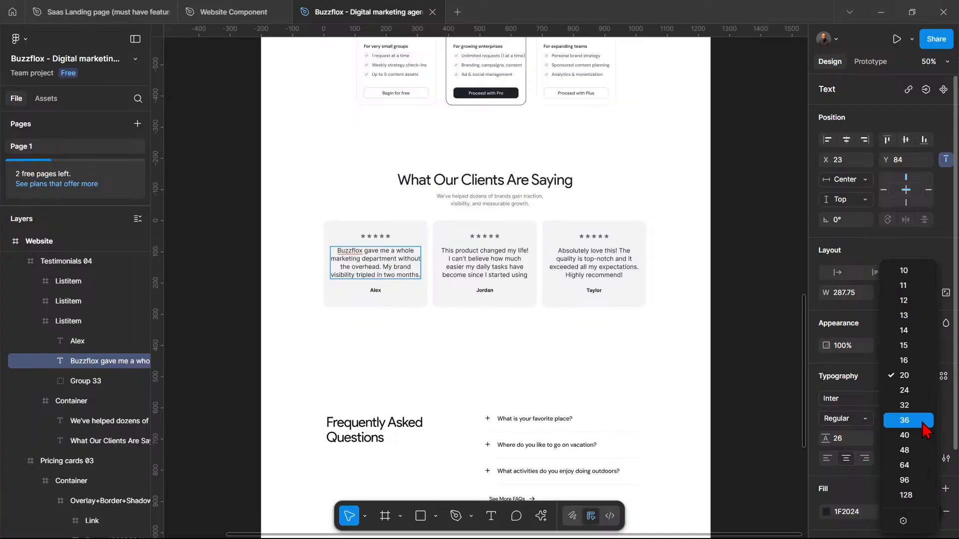
click(915, 360)
key(ctrl+z)
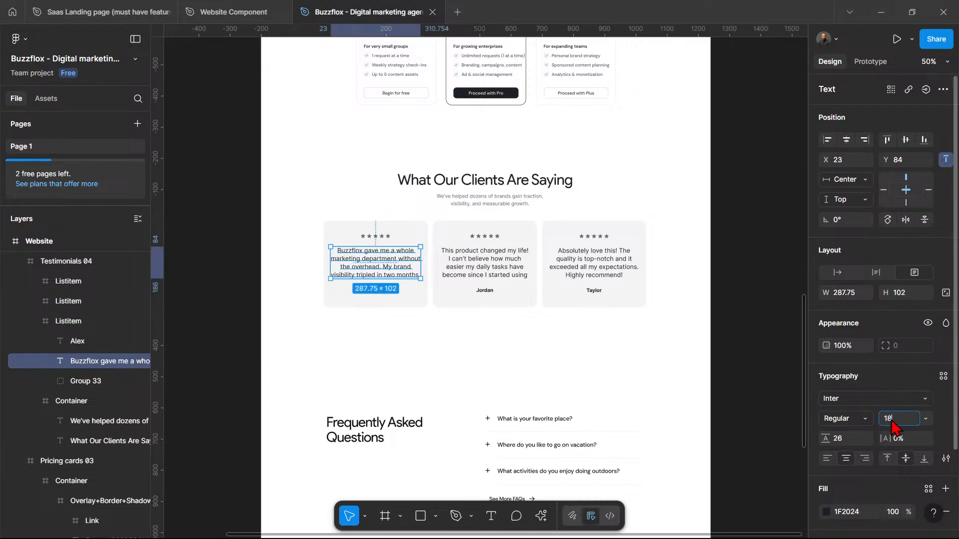
key(Return)
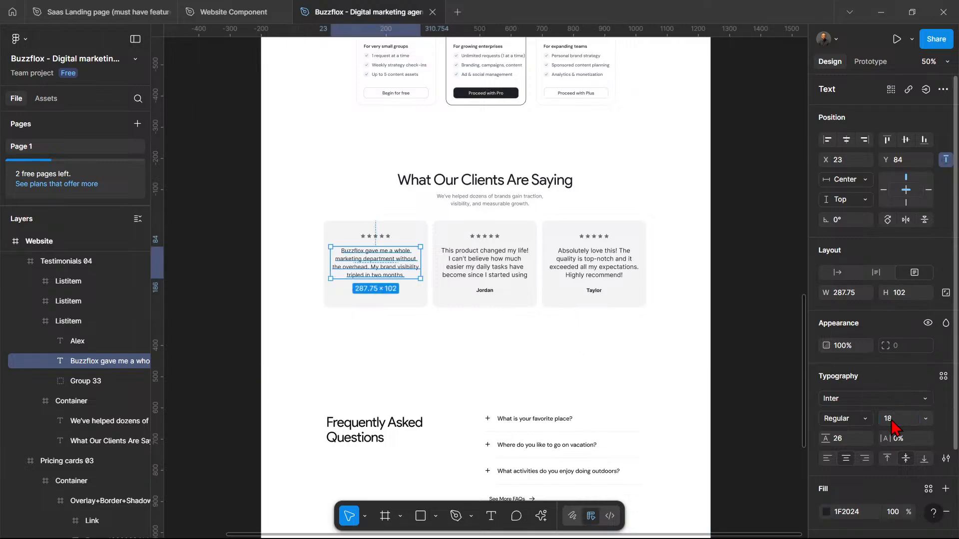
click(905, 424)
key(Return)
click(718, 364)
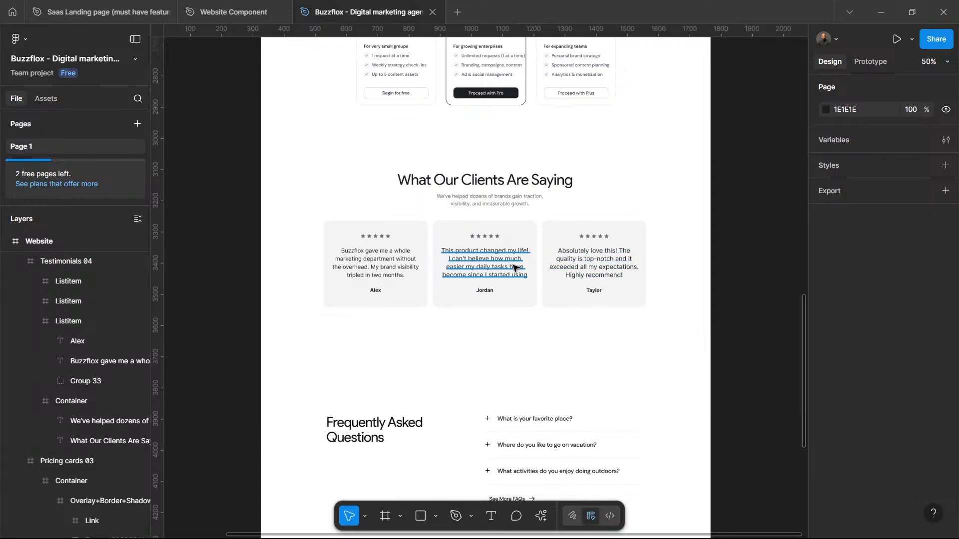
Step: Set the font size of the quotes in the second and third testimonial cards to 18
click(487, 268)
shift+click(600, 275)
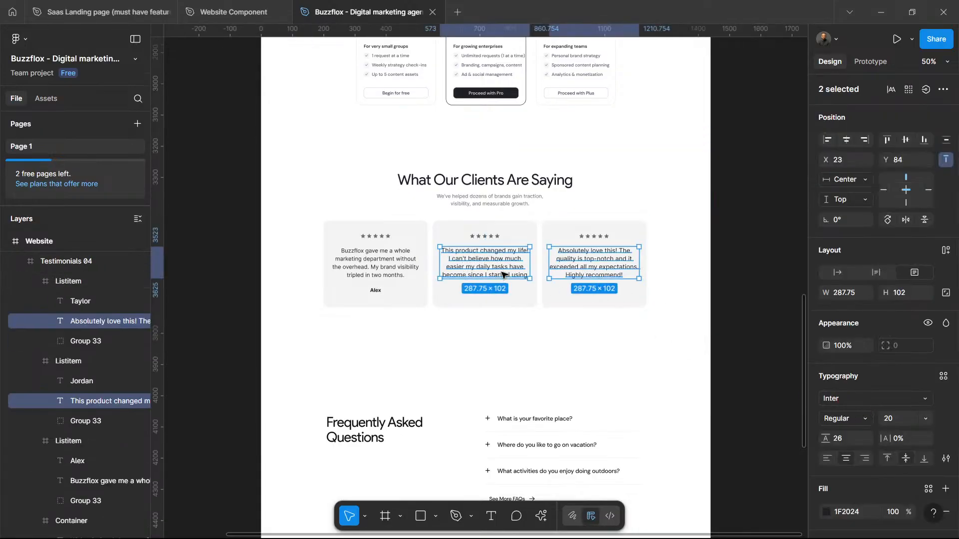
click(896, 422)
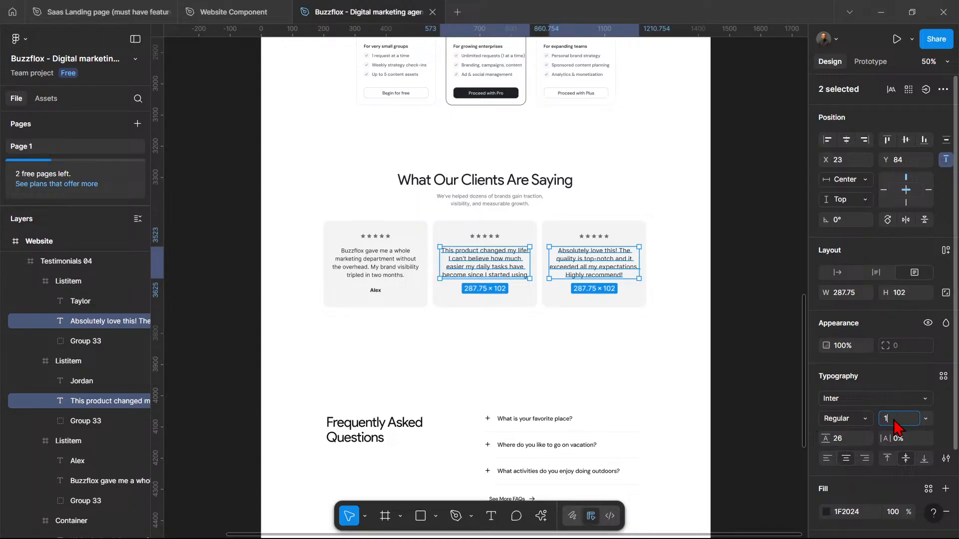
key(Return)
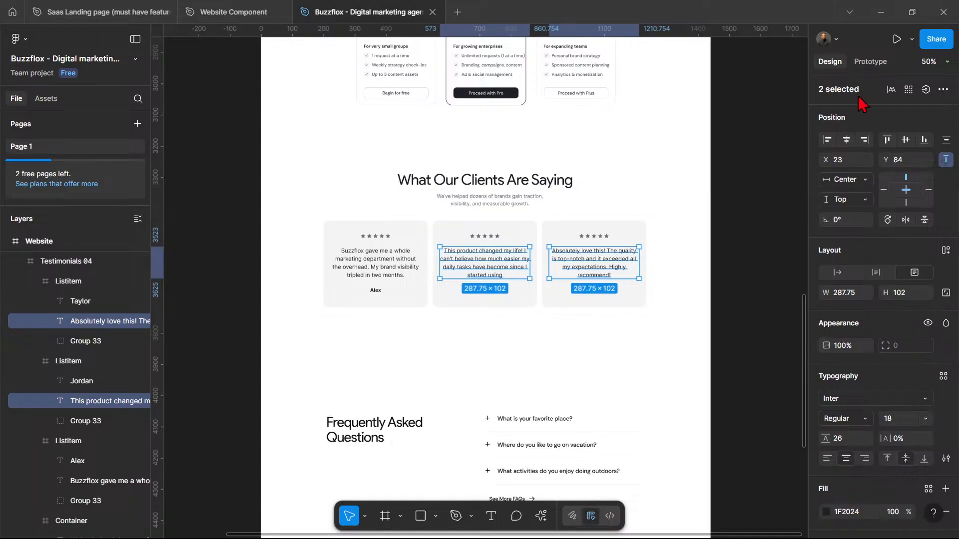
Step: Switch to ChatGPT and copy the second testimonial's text, leaving out its quotation marks and attribution
click(882, 12)
click(306, 342)
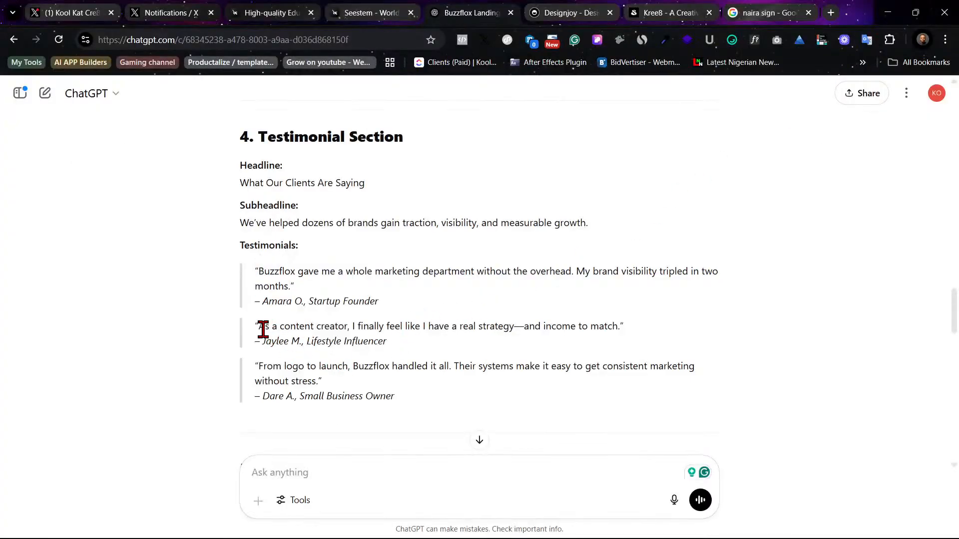
drag(266, 328, 620, 328)
key(ctrl+c)
Step: In Figma, replace the second card's quote with "As a content creator, I finally feel like I have a real strategy—and income to match."
mouse_move(484, 532)
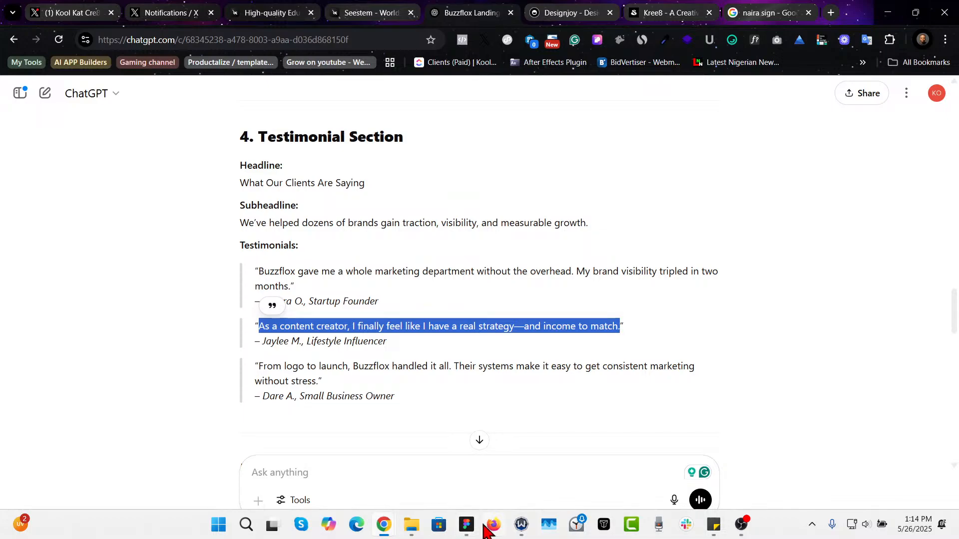
click(488, 492)
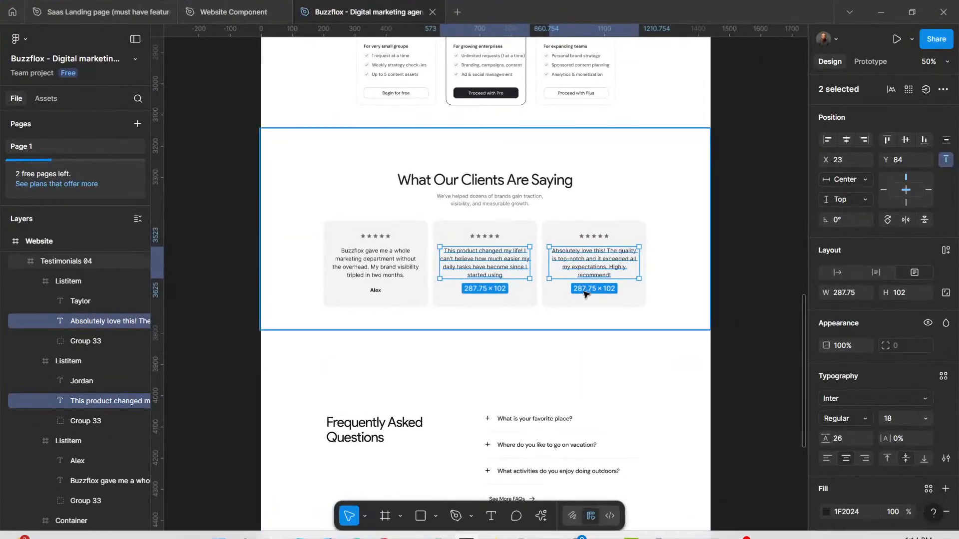
click(483, 261)
double_click(484, 261)
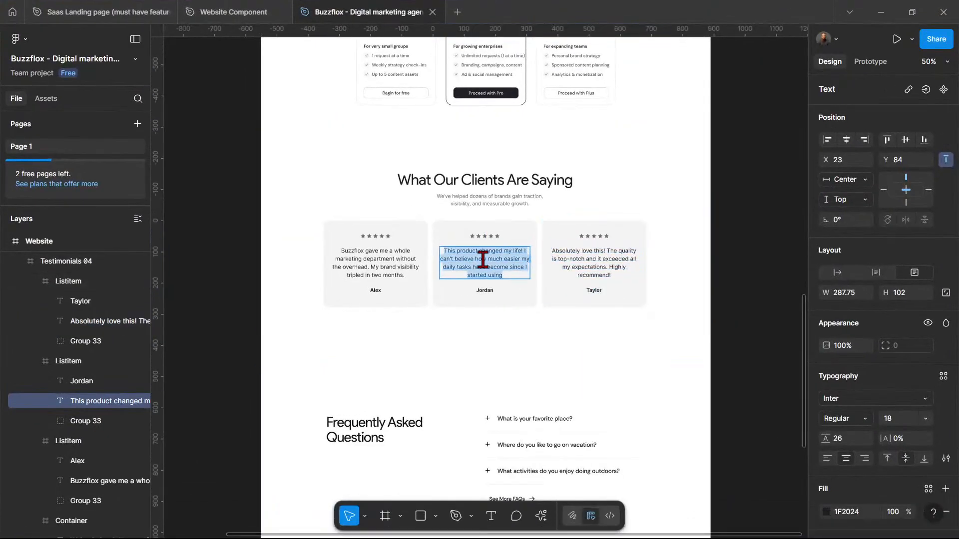
key(ctrl+v)
key(Escape)
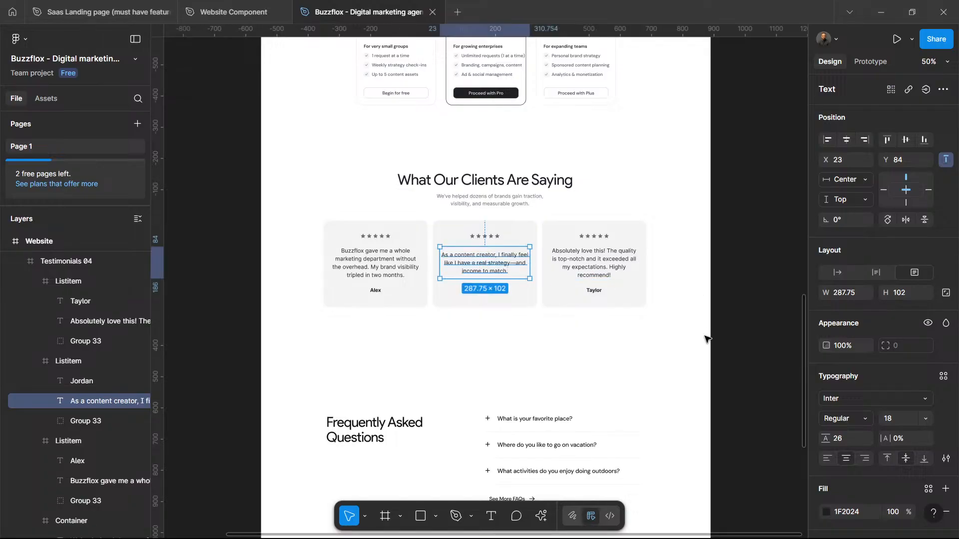
Step: Switch to ChatGPT and copy the third testimonial's text, leaving out its quotation marks and attribution
key(Escape)
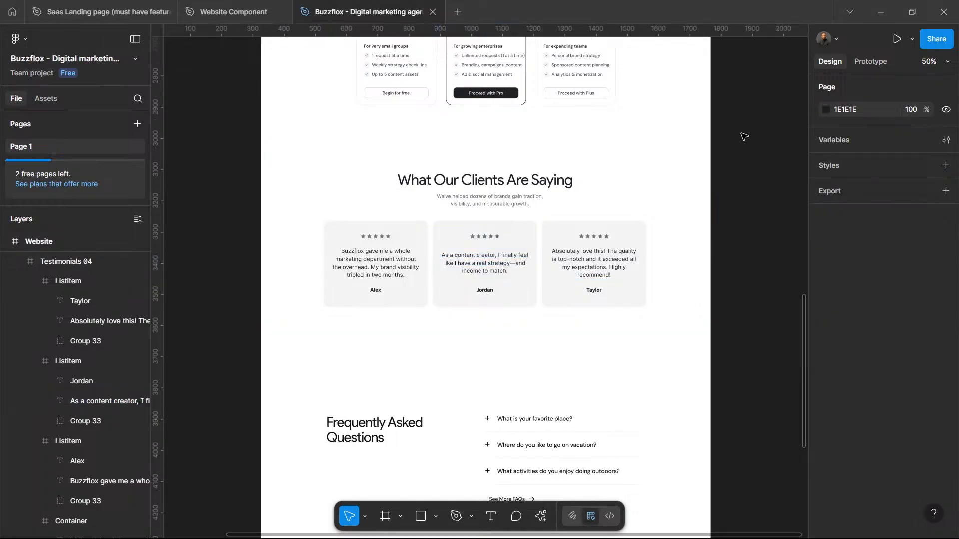
click(882, 12)
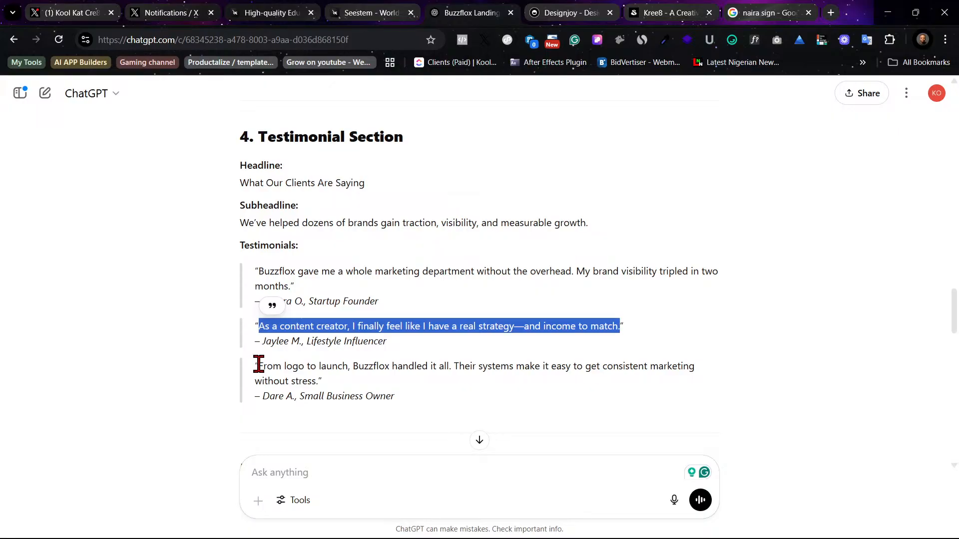
drag(259, 366, 385, 388)
key(ctrl+c)
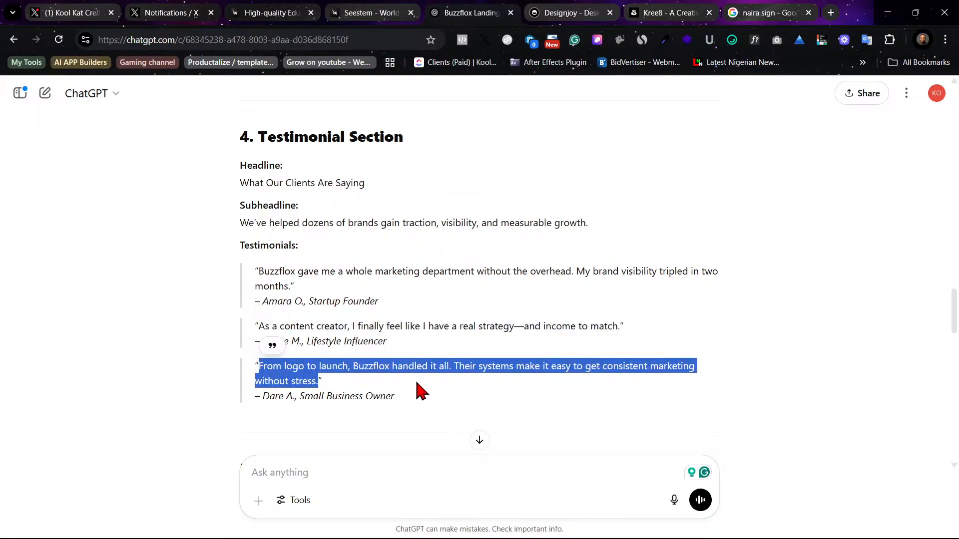
Step: In Figma, replace the third card's quote with "From logo to launch, Buzzflox handled it all. Their systems make it easy to get consistent marketing without stress."
mouse_move(426, 535)
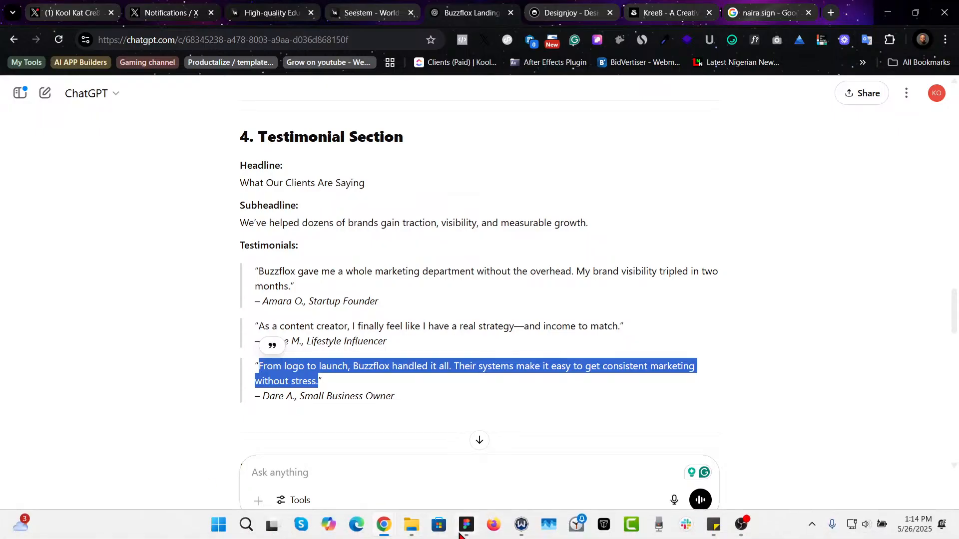
click(466, 526)
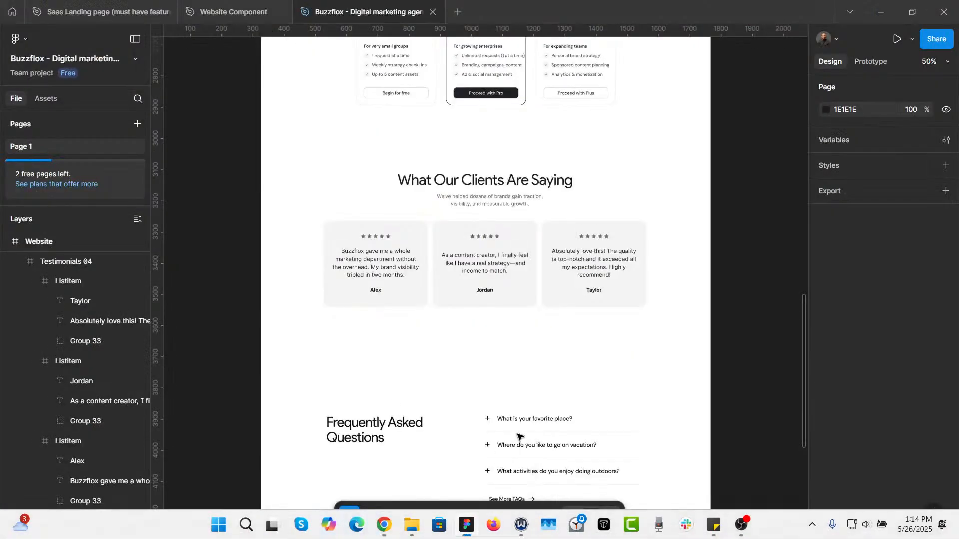
click(592, 261)
key(Return)
key(ctrl+v)
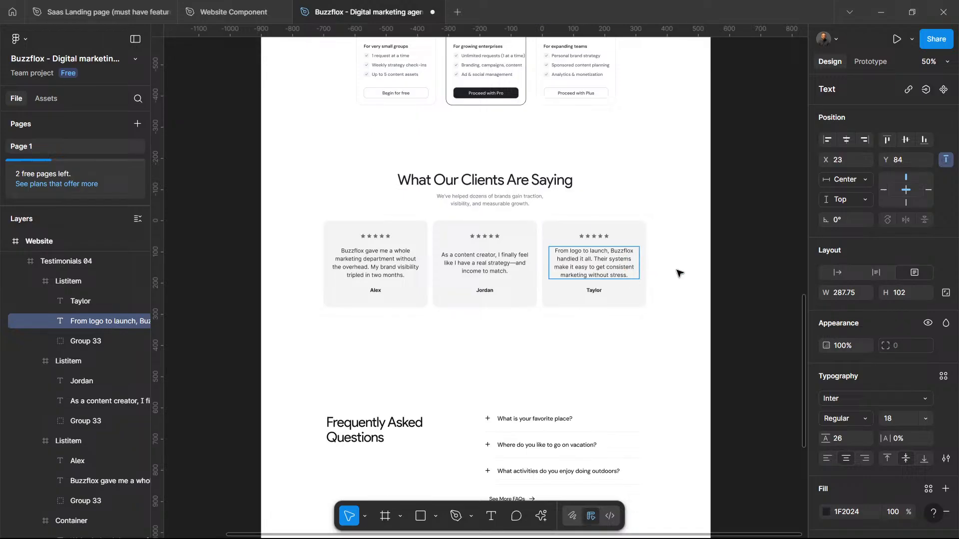
key(Escape)
click(679, 273)
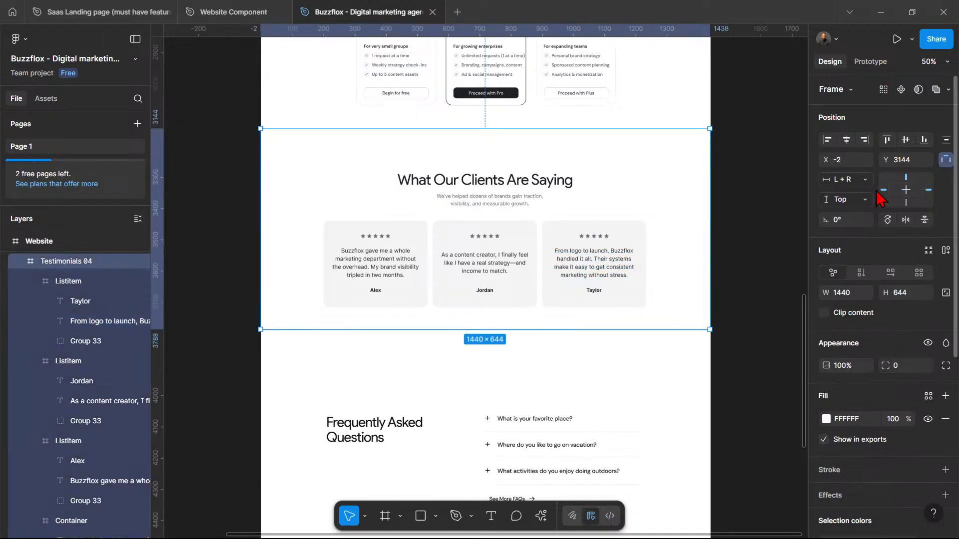
Step: Switch to ChatGPT and copy the first testimonial's attribution line, including the leading dash, client name and Startup Founder role
click(881, 12)
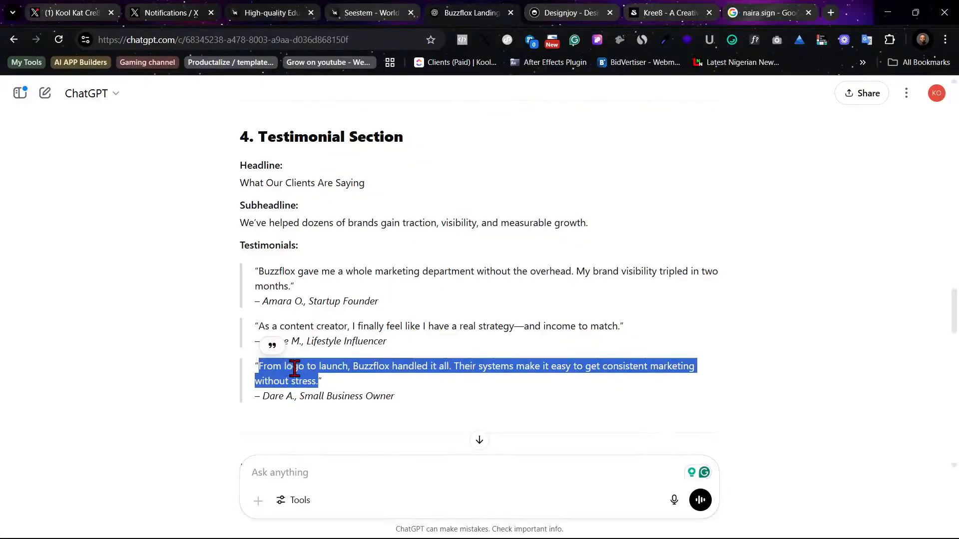
click(327, 346)
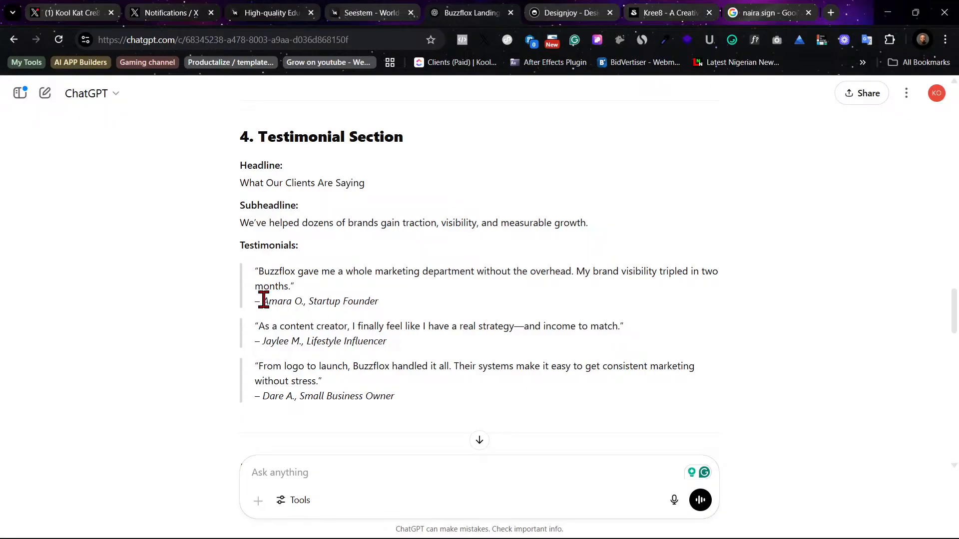
drag(255, 300, 422, 310)
key(ctrl+c)
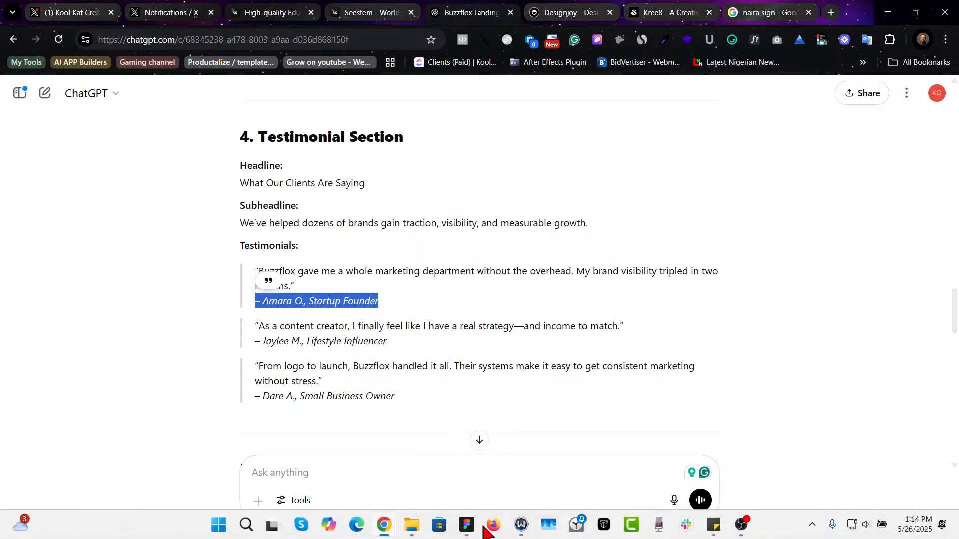
Step: In Figma, replace the first card's name with the copied Startup Founder attribution and widen its text box to 265 so it fits one line
click(460, 527)
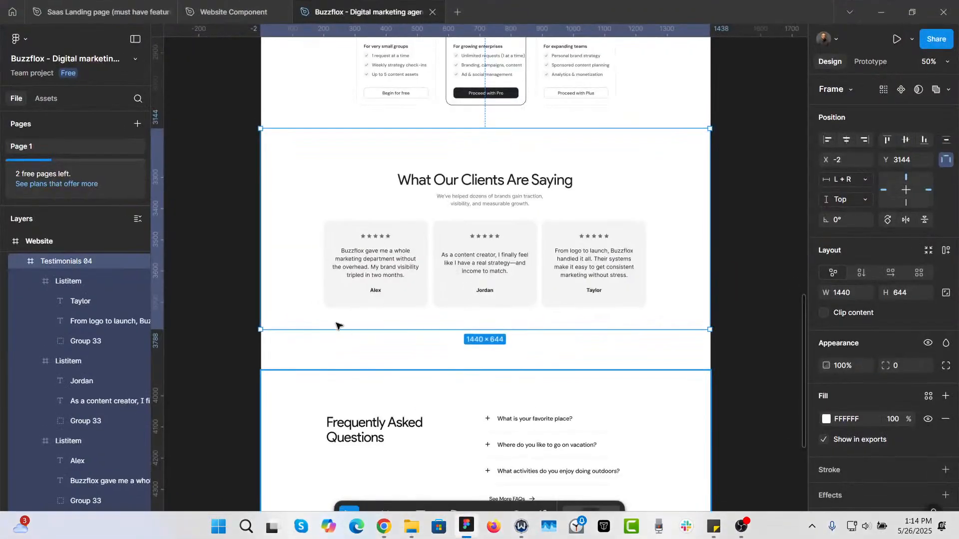
click(379, 293)
key(ctrl+v)
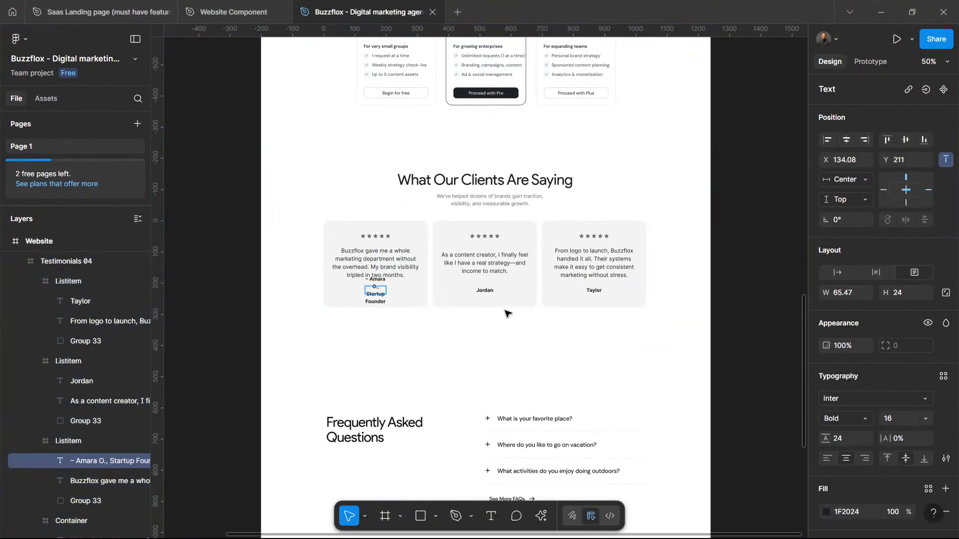
mouse_move(398, 291)
mouse_down()
mouse_move(448, 291)
mouse_move(379, 292)
mouse_up()
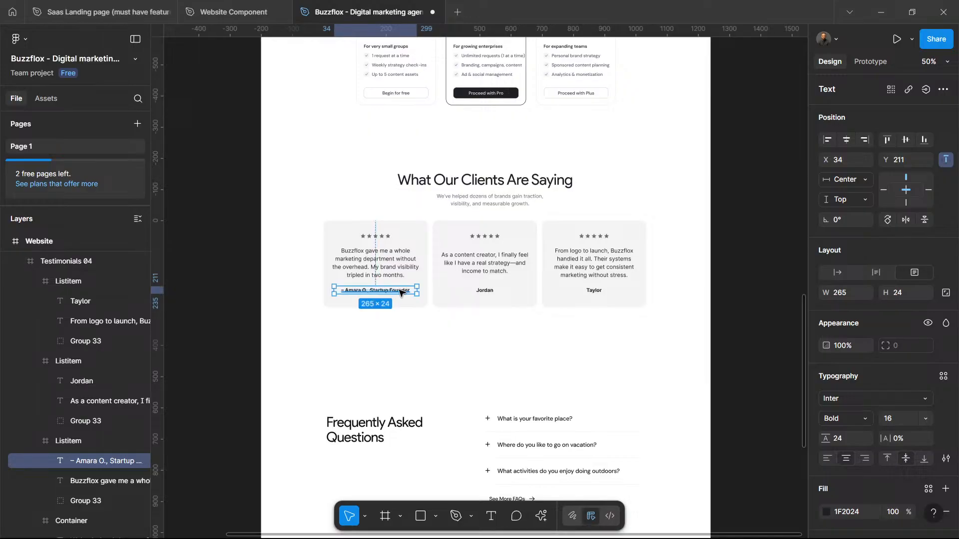
Step: Replace the name layers in the second and third testimonial cards with copies of the first card's widened attribution text
click(490, 296)
click(482, 292)
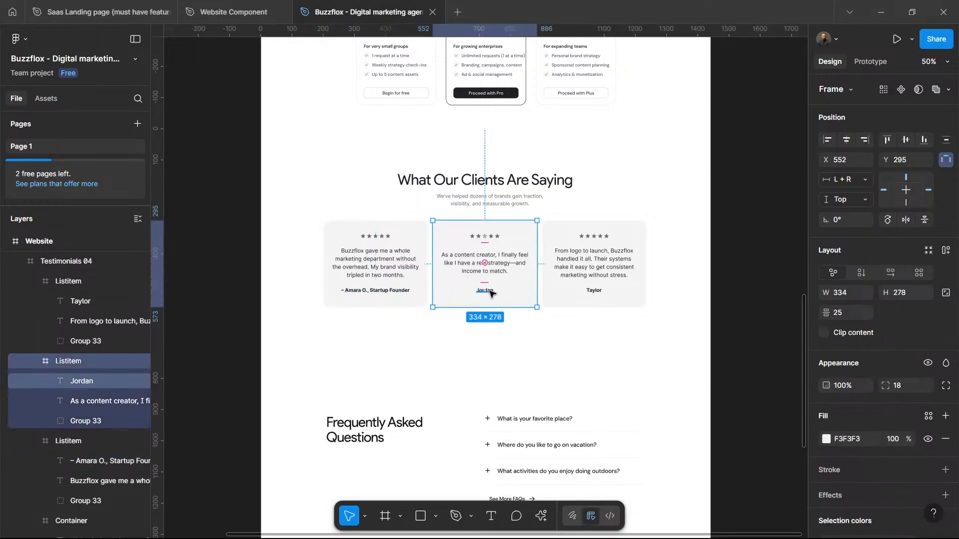
shift+click(597, 295)
right_click(597, 293)
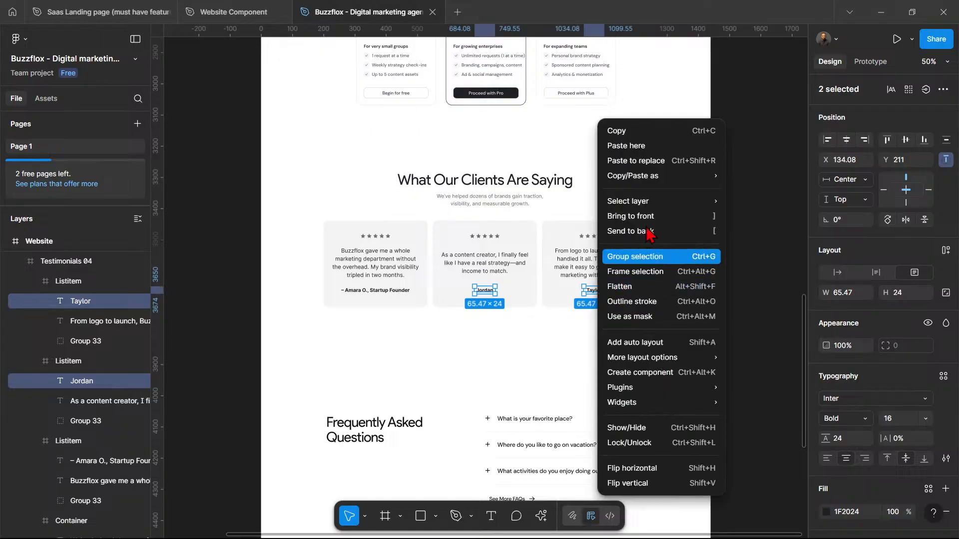
click(644, 161)
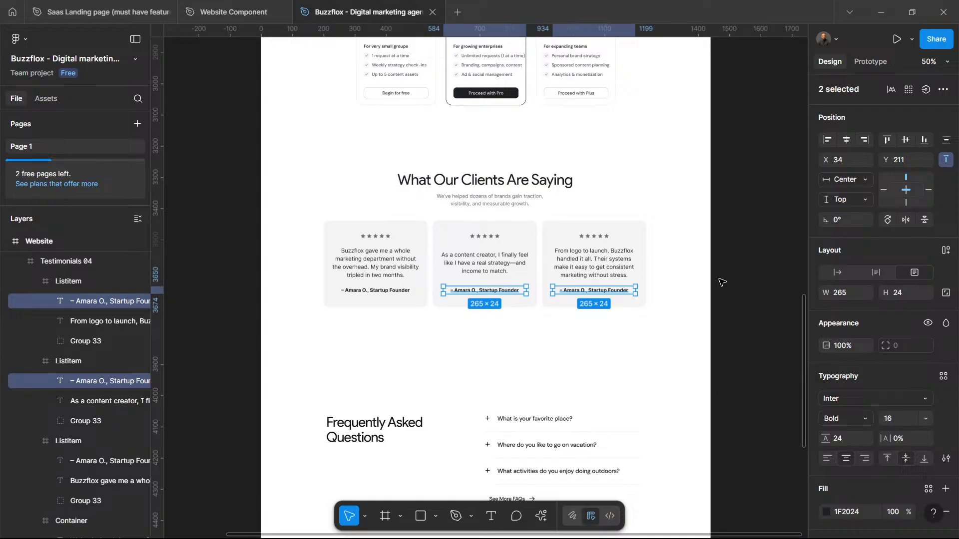
click(721, 283)
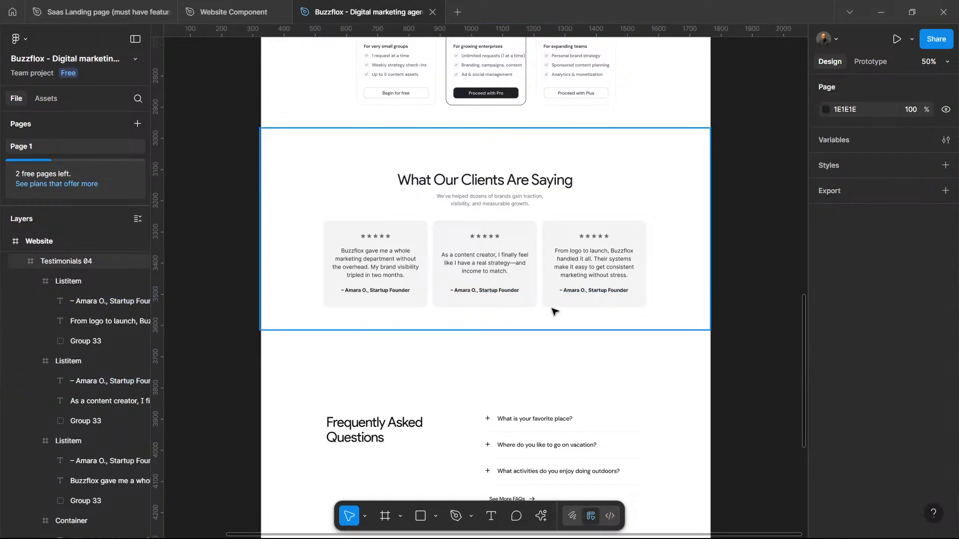
Step: Switch to ChatGPT and copy the second testimonial's attribution line with the client's name and Lifestyle Influencer role
click(881, 12)
click(290, 357)
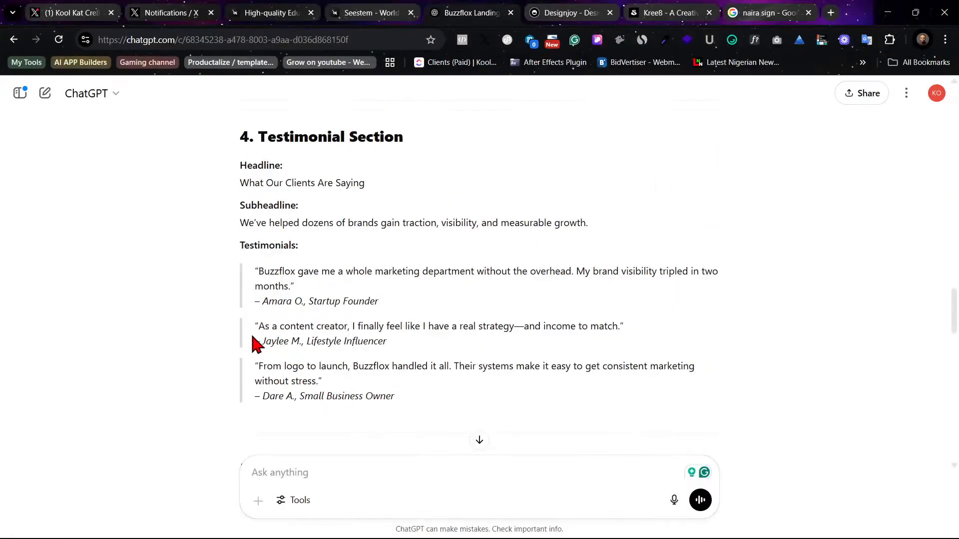
drag(256, 342, 390, 347)
key(ctrl+c)
Step: In Figma, replace the second card's attribution with the copied client name and Lifestyle Influencer role
click(467, 529)
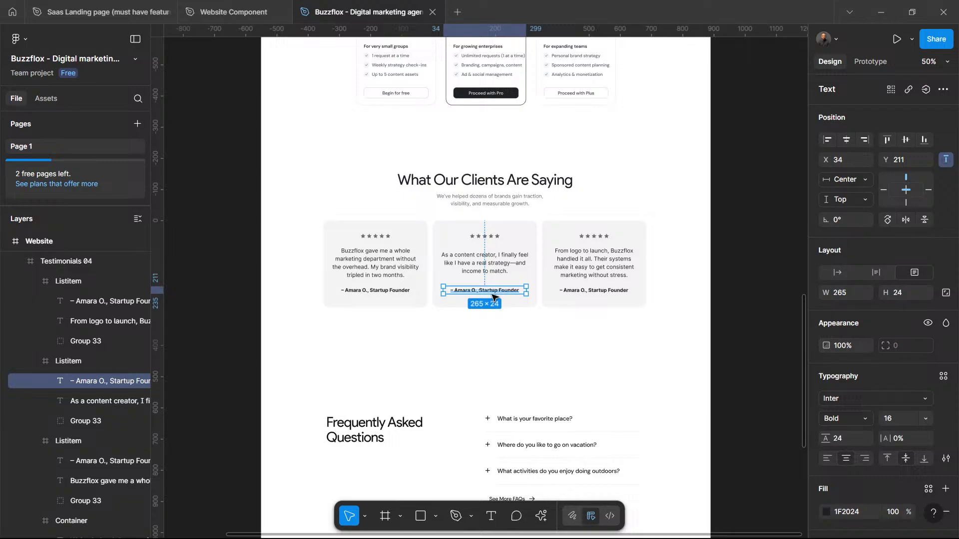
scroll(492, 297, up, 5)
double_click(538, 272)
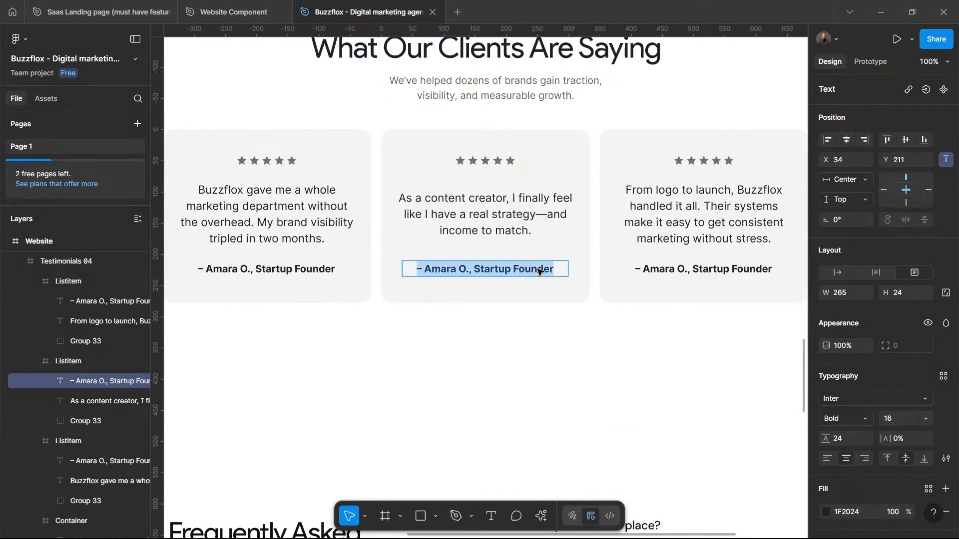
key(ctrl+v)
key(Escape)
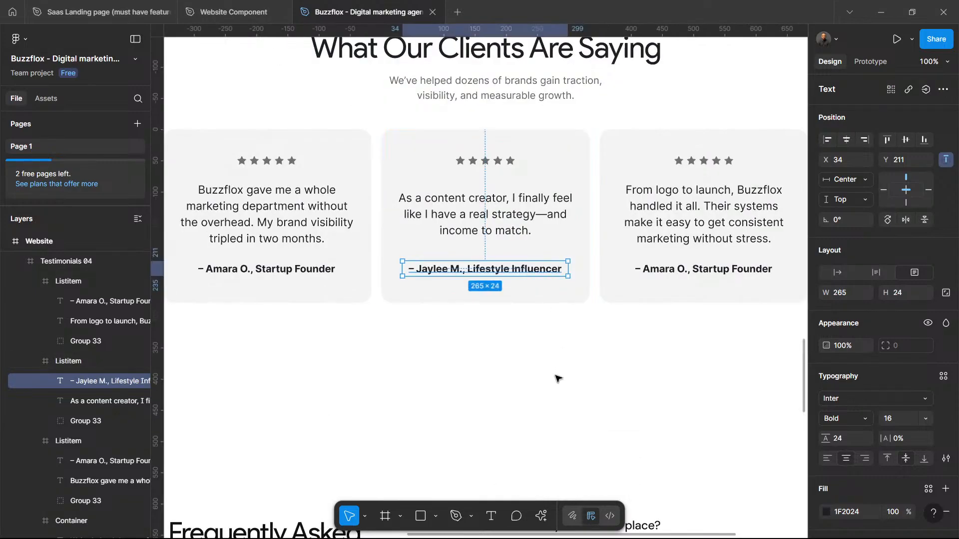
Step: Switch to ChatGPT and copy the third testimonial's attribution line with the client's name and Small Business Owner role
click(881, 12)
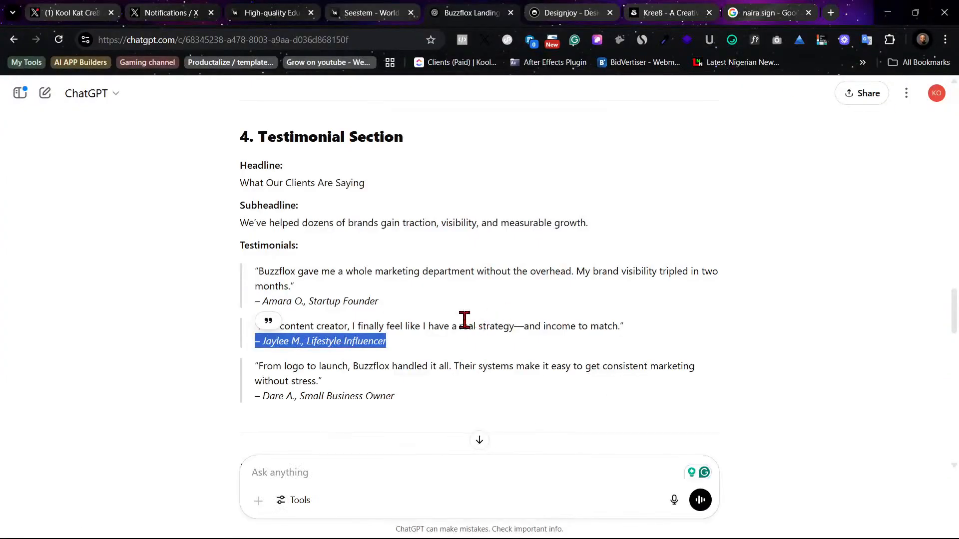
drag(259, 395, 435, 400)
right_click(373, 402)
click(424, 223)
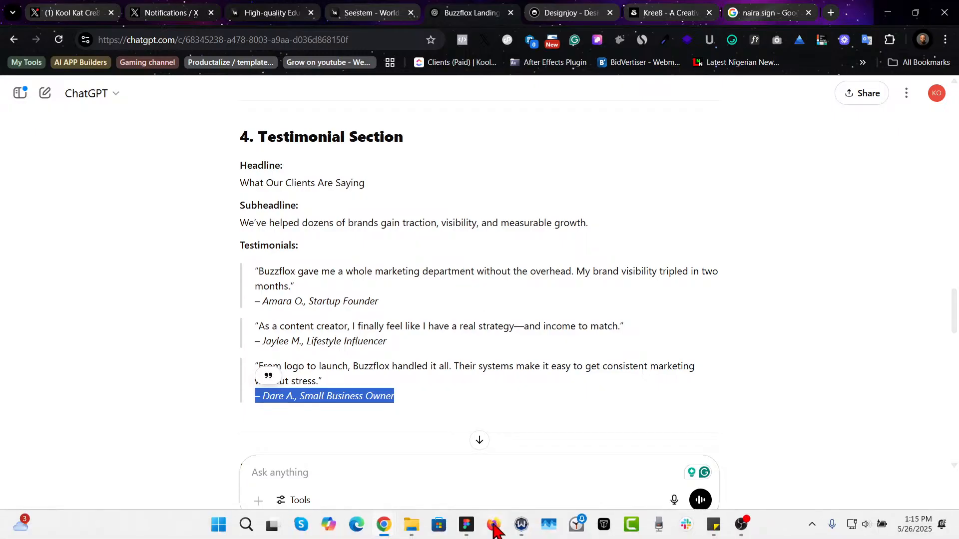
Step: In Figma, replace the third card's attribution with the copied client name and Small Business Owner role
mouse_move(466, 531)
click(471, 449)
scroll(649, 346, right, 3)
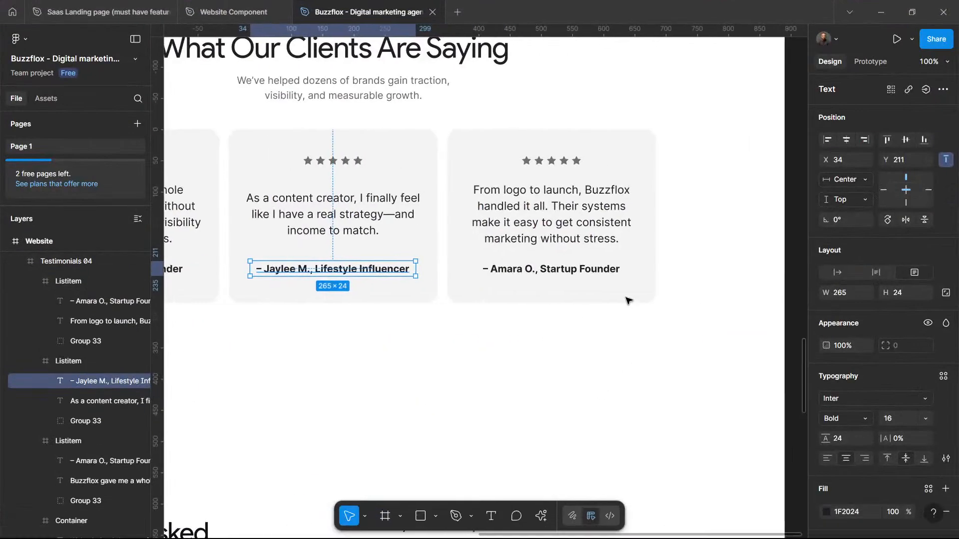
click(572, 274)
click(572, 273)
double_click(572, 272)
key(ctrl+v)
key(Escape)
click(567, 359)
scroll(568, 359, left, 4)
scroll(567, 358, up, 1)
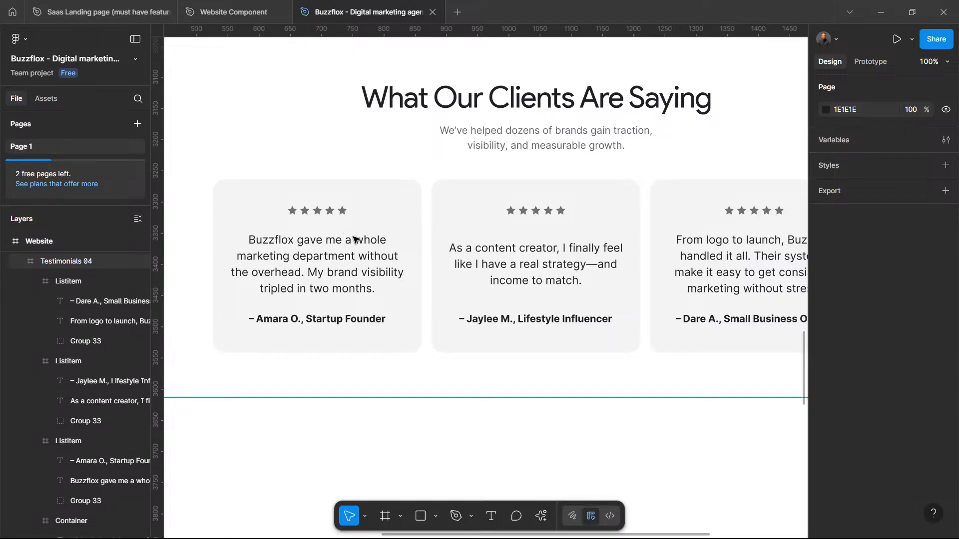
Step: Switch to the browser, open dorindaskinnaturals.com and examine how its Testimonials section presents customer videos
click(882, 11)
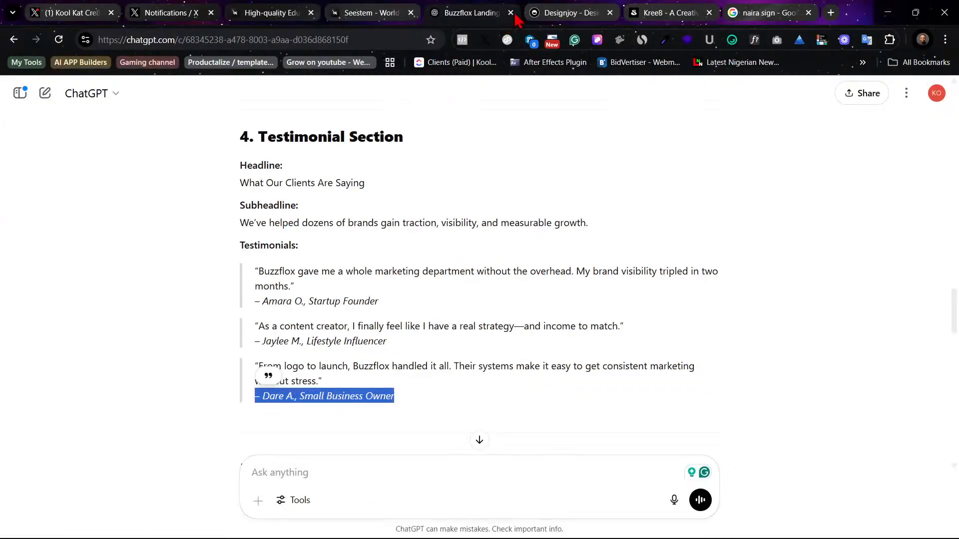
click(562, 8)
click(764, 13)
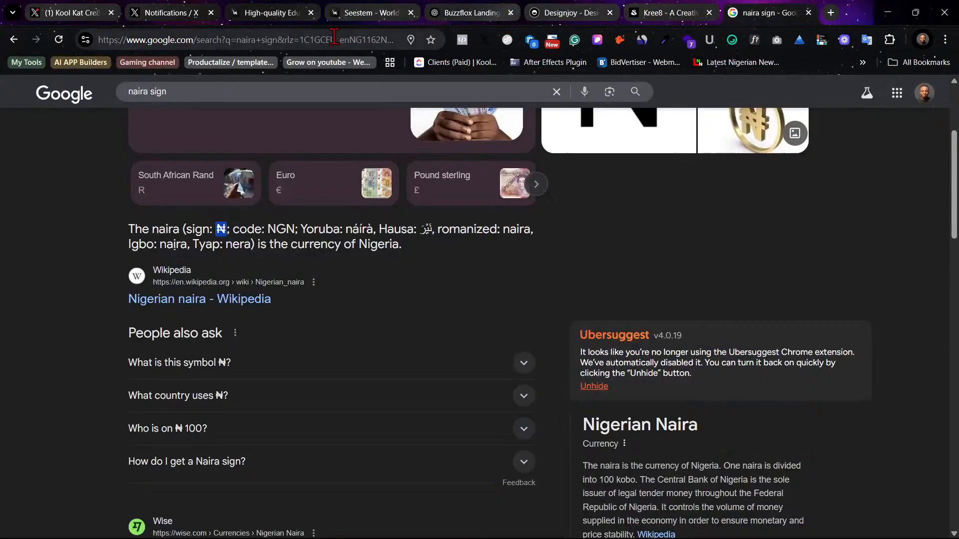
click(332, 40)
text(dori)
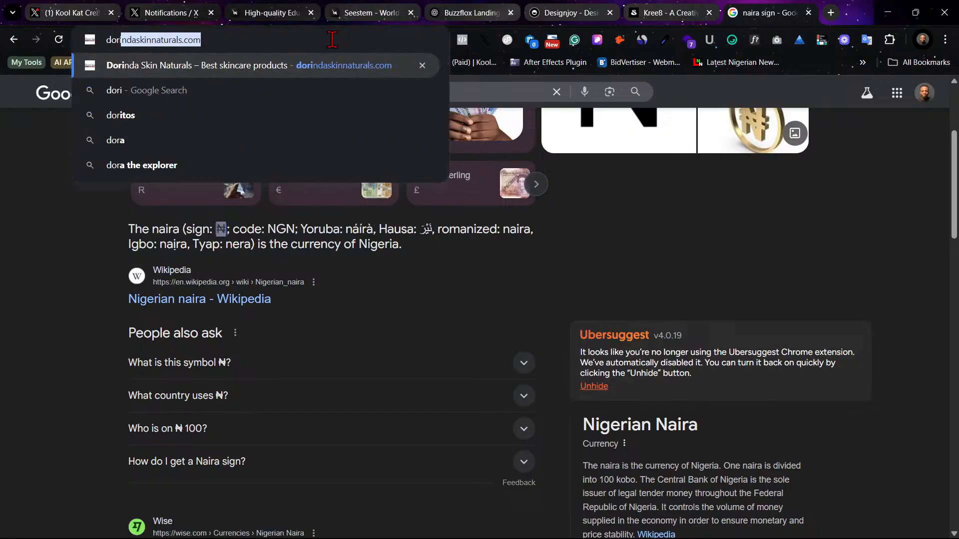
key(Return)
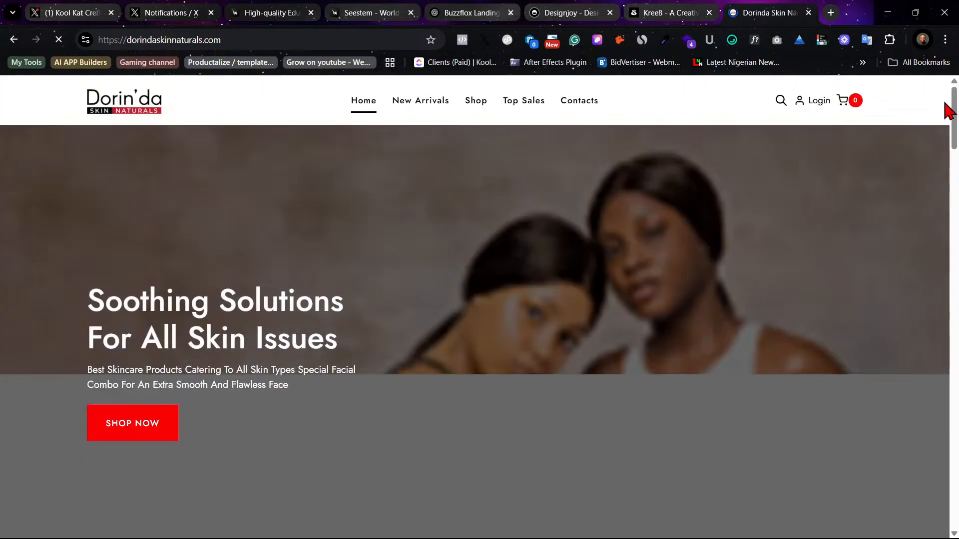
drag(954, 112, 864, 300)
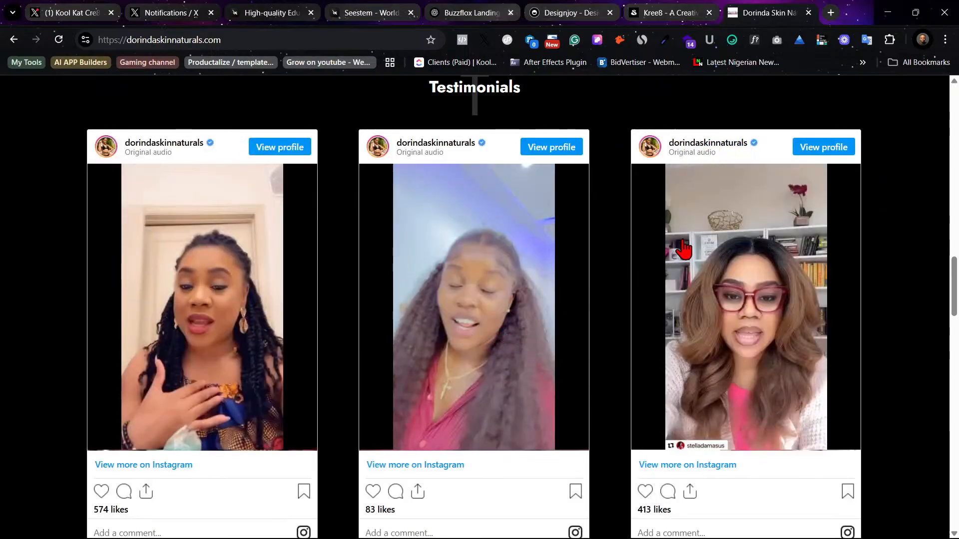
scroll(712, 266, down, 1)
scroll(712, 266, up, 1)
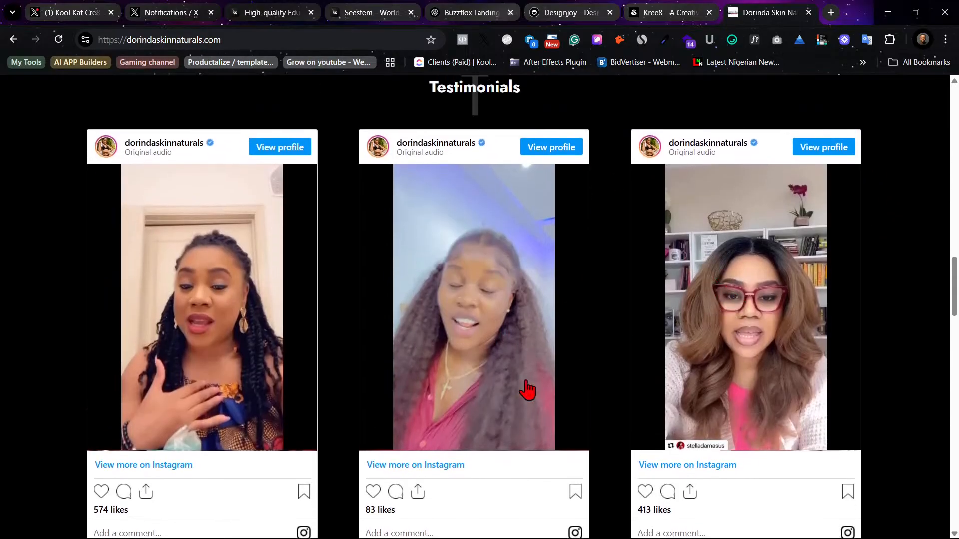
scroll(239, 297, up, 1)
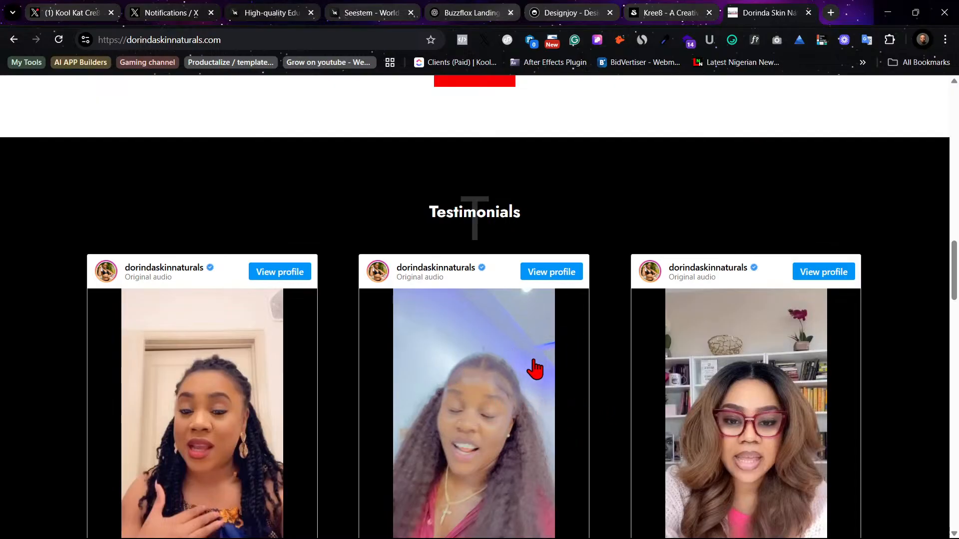
mouse_move(774, 538)
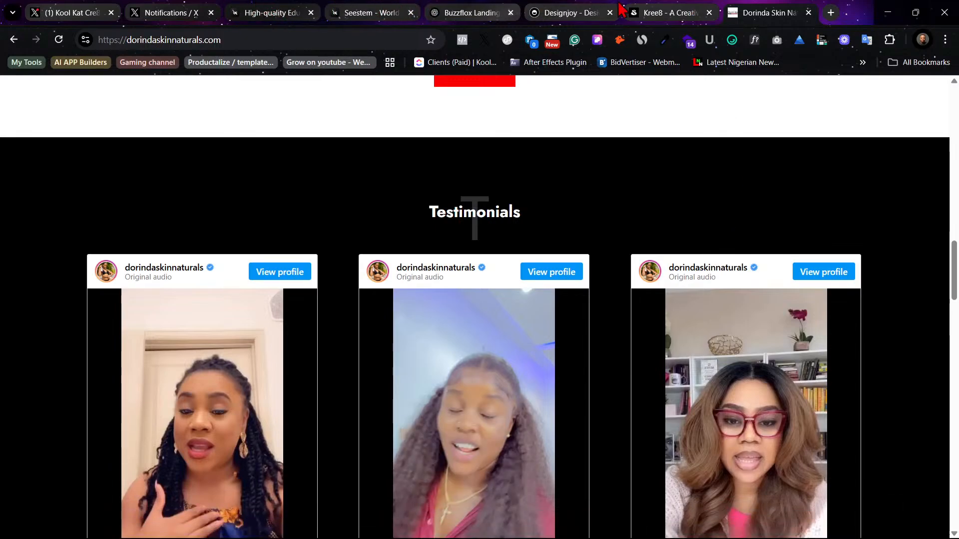
Step: Switch to ChatGPT, review the FAQ Section copy and copy its headline "You've Got Questions. We've Got Answers."
click(459, 12)
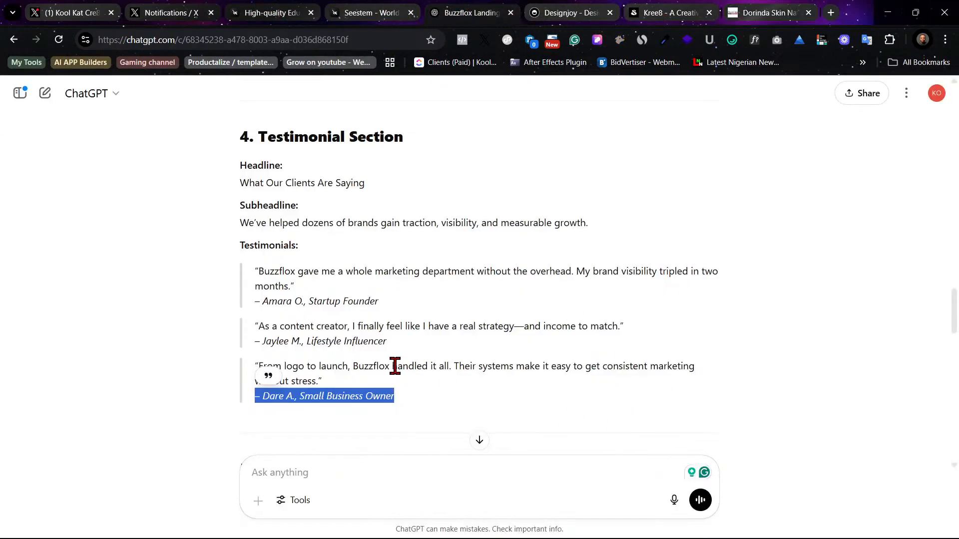
scroll(396, 335, down, 6)
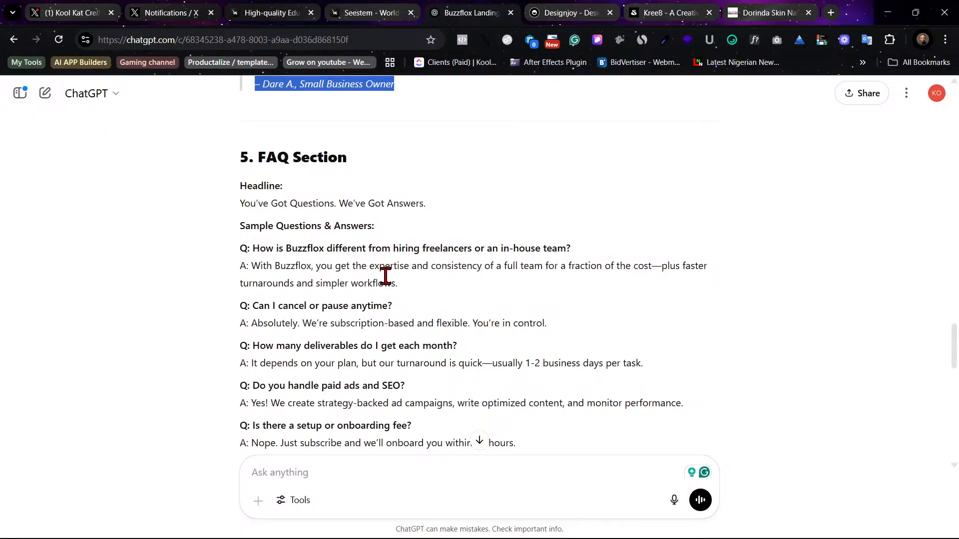
scroll(466, 270, down, 1)
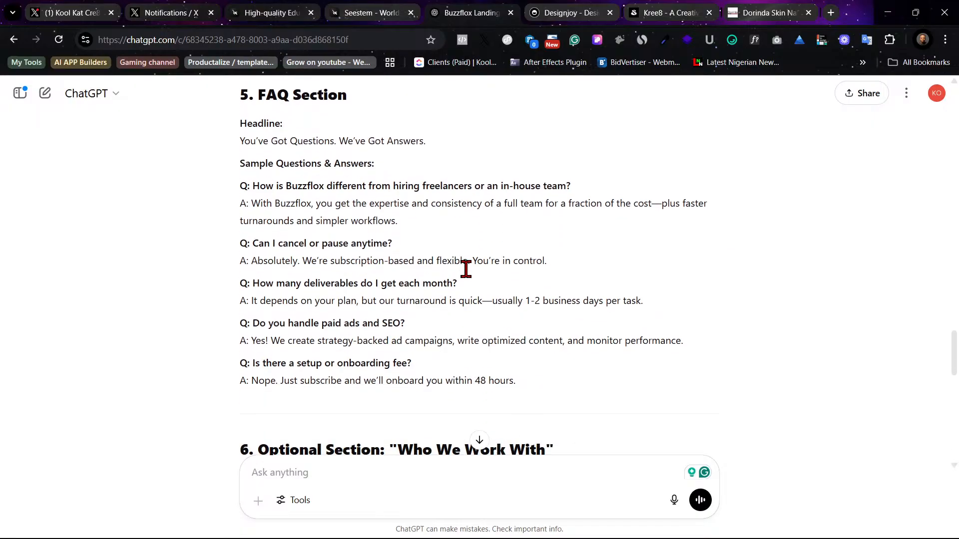
scroll(466, 258, down, 1)
scroll(454, 395, down, 3)
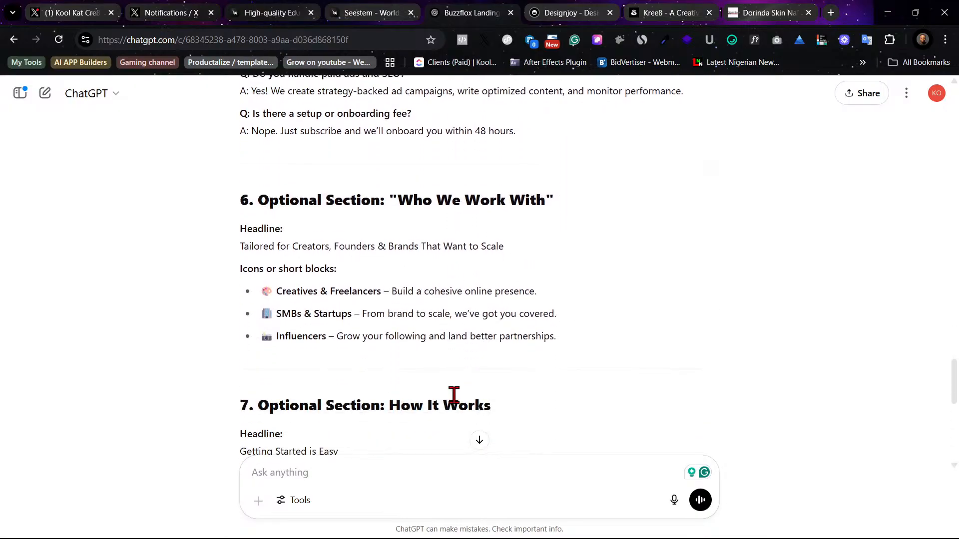
scroll(454, 403, down, 1)
scroll(464, 397, up, 5)
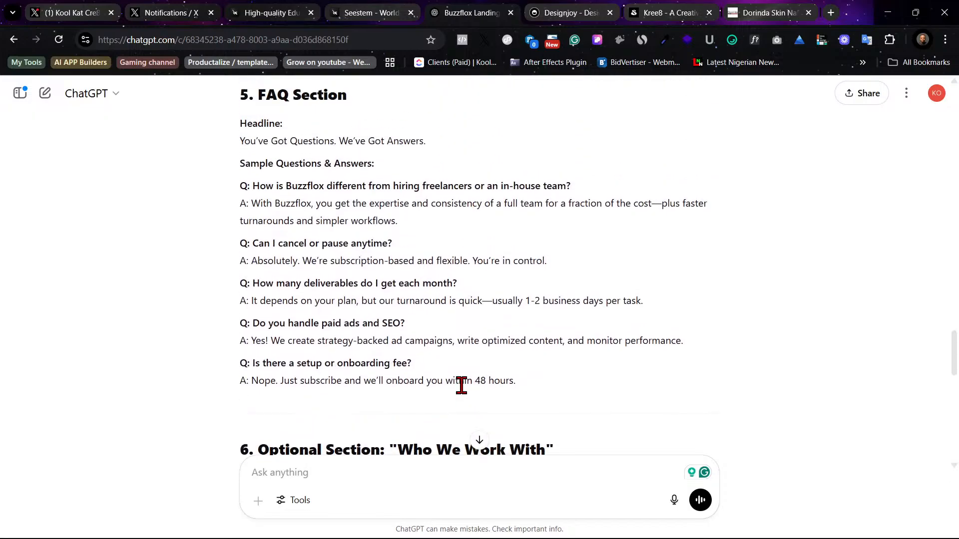
scroll(462, 385, up, 1)
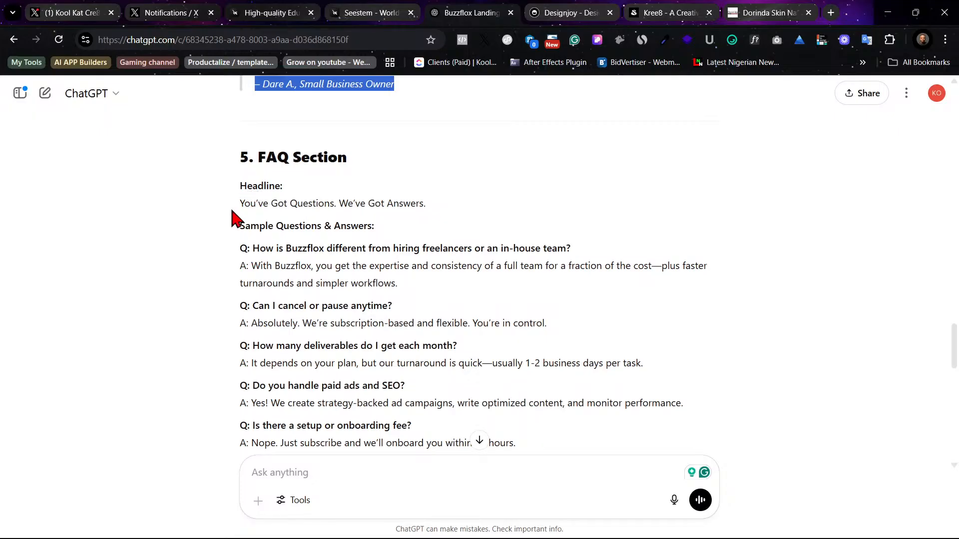
click(239, 197)
drag(429, 205, 239, 208)
right_click(316, 213)
click(332, 223)
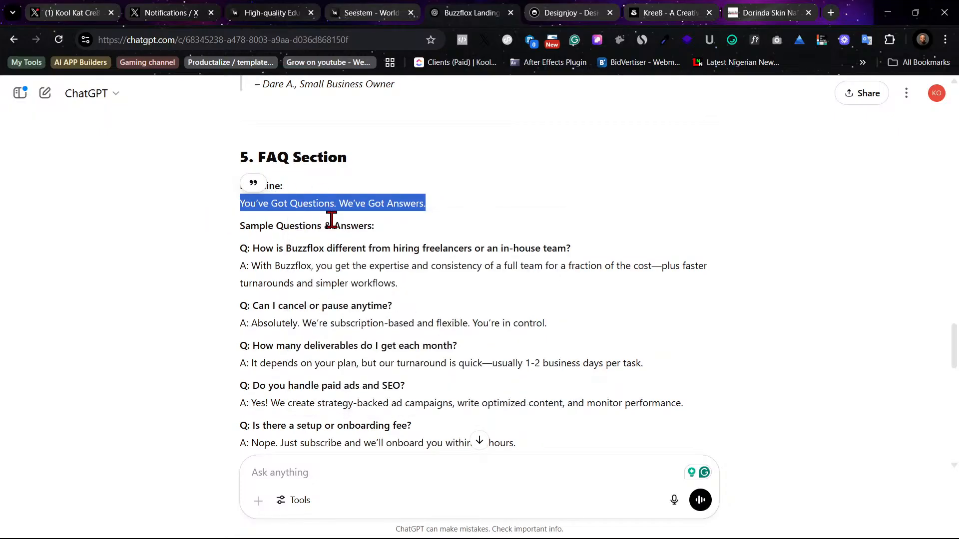
Step: Switch to Figma and select the full "Frequently Asked Questions" heading text in the FAQ section for editing
mouse_move(584, 533)
mouse_move(468, 528)
click(488, 466)
scroll(513, 292, down, 1)
scroll(514, 293, down, 5)
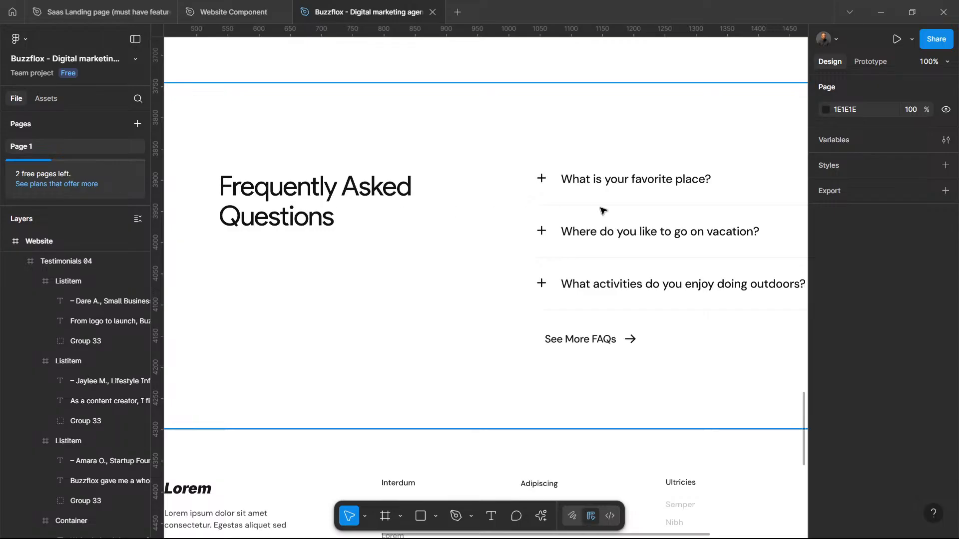
scroll(582, 207, right, 2)
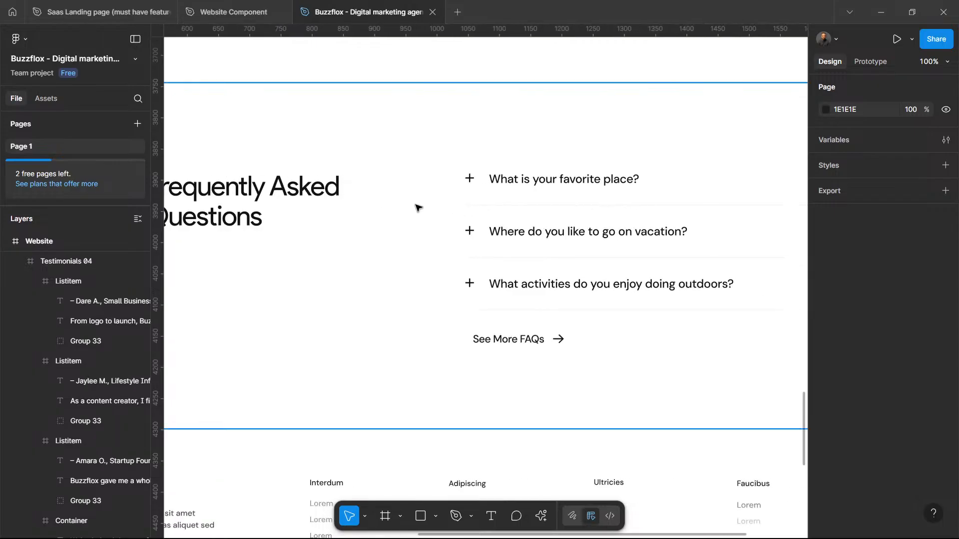
scroll(413, 205, left, 2)
scroll(390, 192, left, 2)
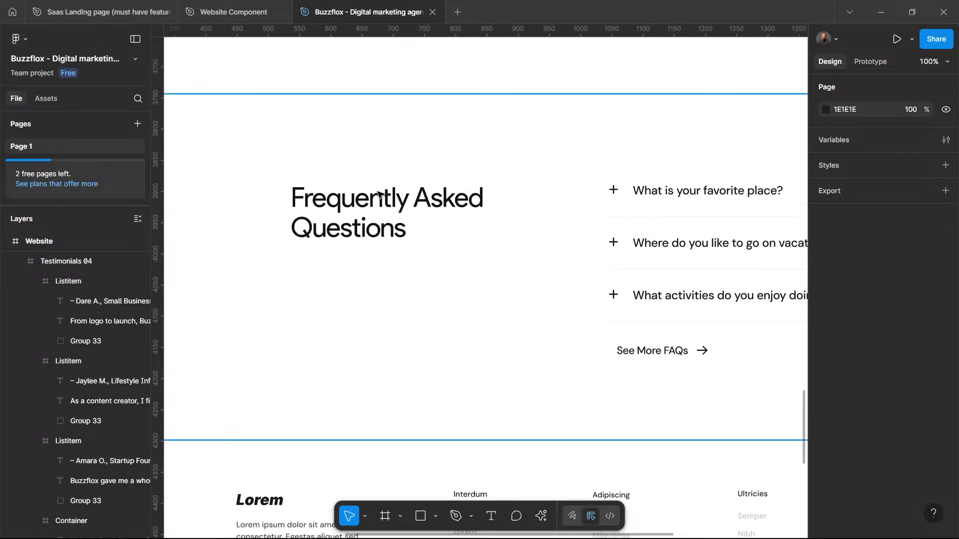
click(381, 197)
double_click(382, 203)
triple_click(382, 207)
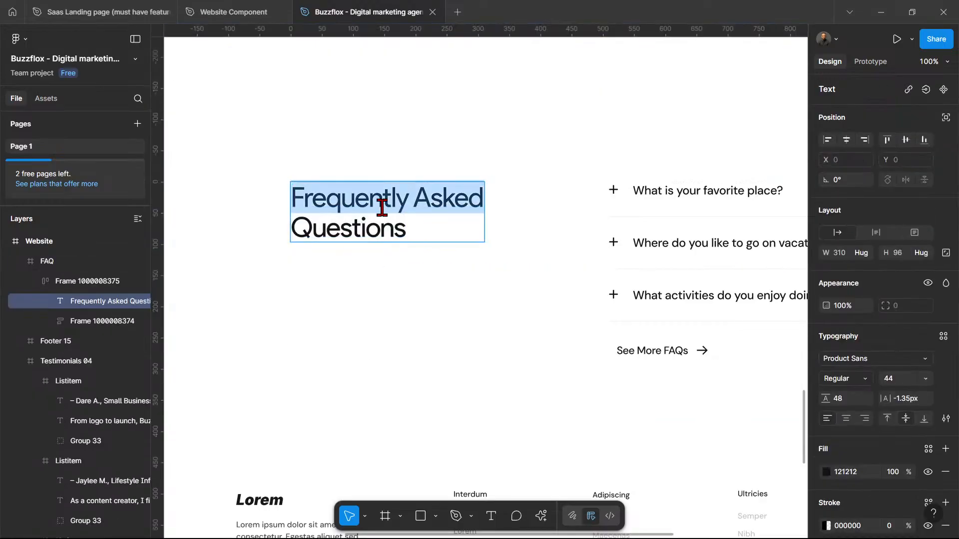
key(ctrl+a)
key(ctrl+v)
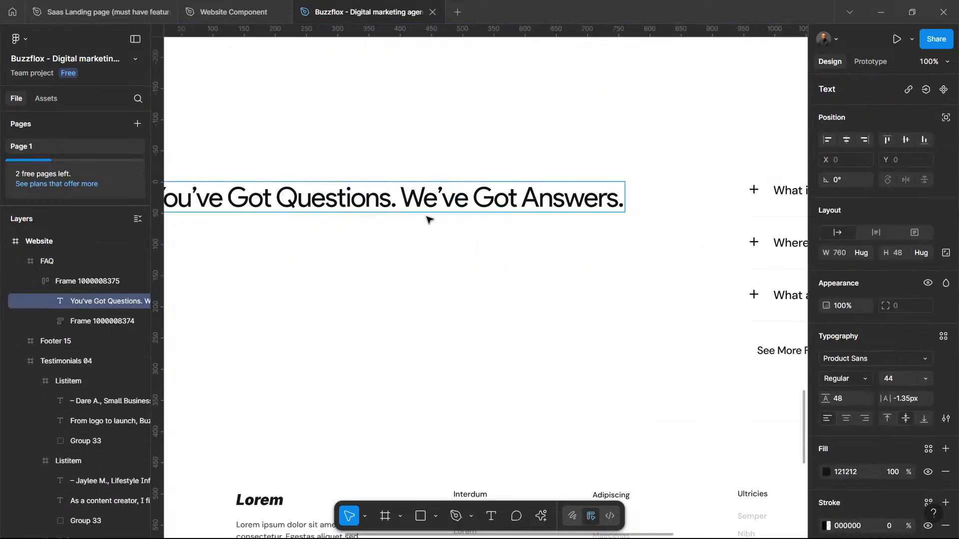
key(ctrl+z)
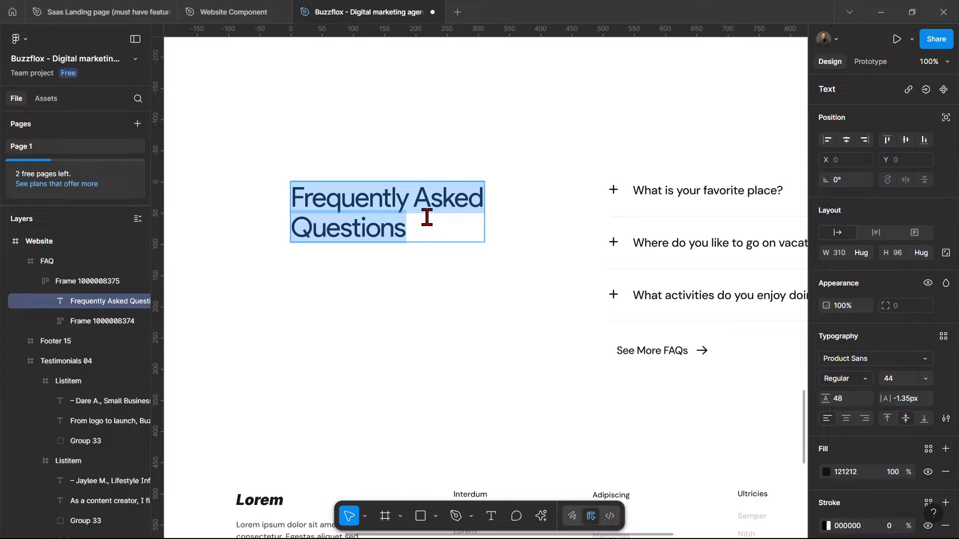
click(881, 12)
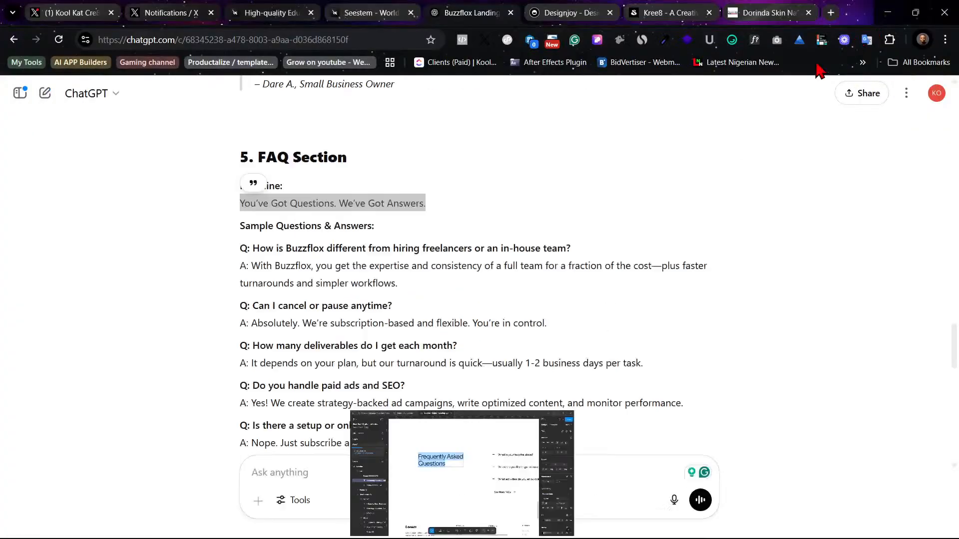
mouse_move(466, 532)
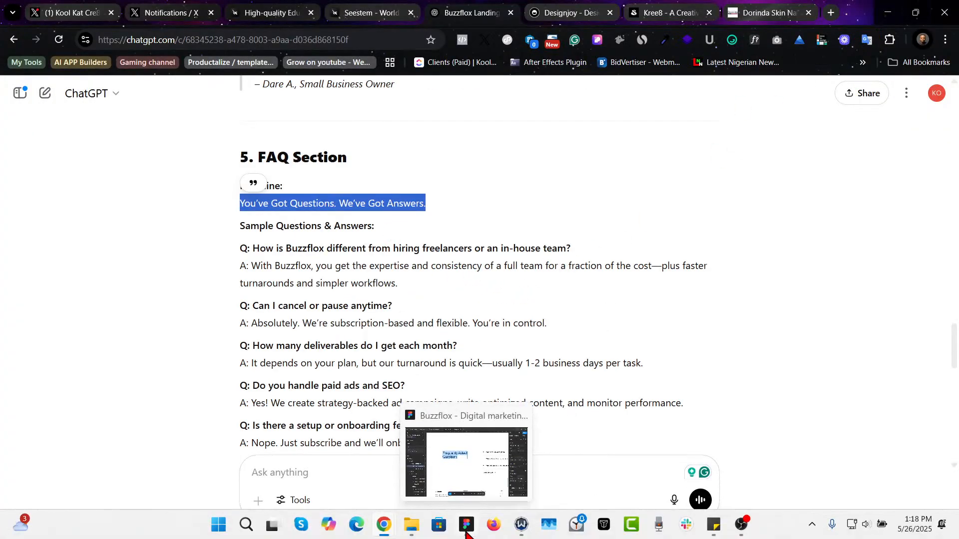
click(488, 471)
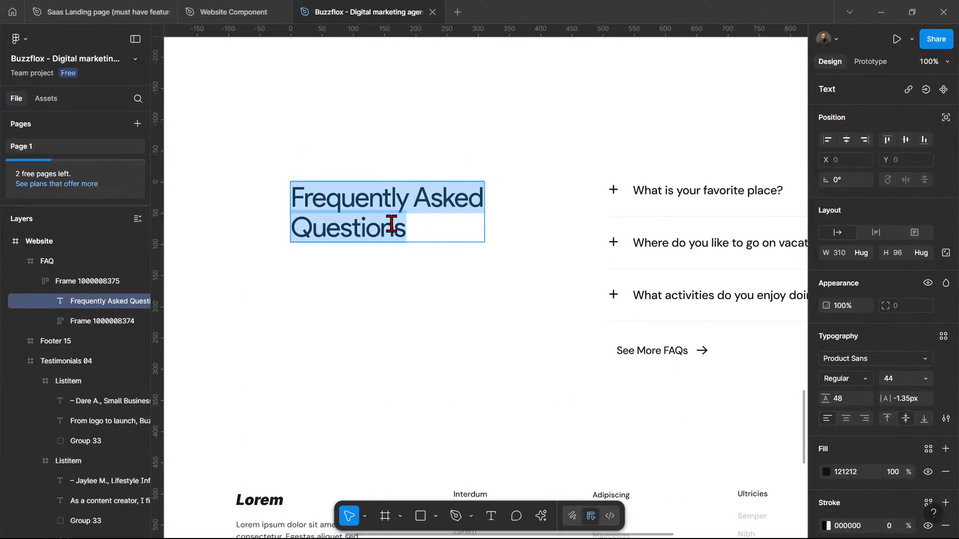
Step: Replace the FAQ heading with "You've Got Questions" and "We've Got Answers." on two lines, without the first period
text(You’ve Got Questions. We’ve Got Answers.)
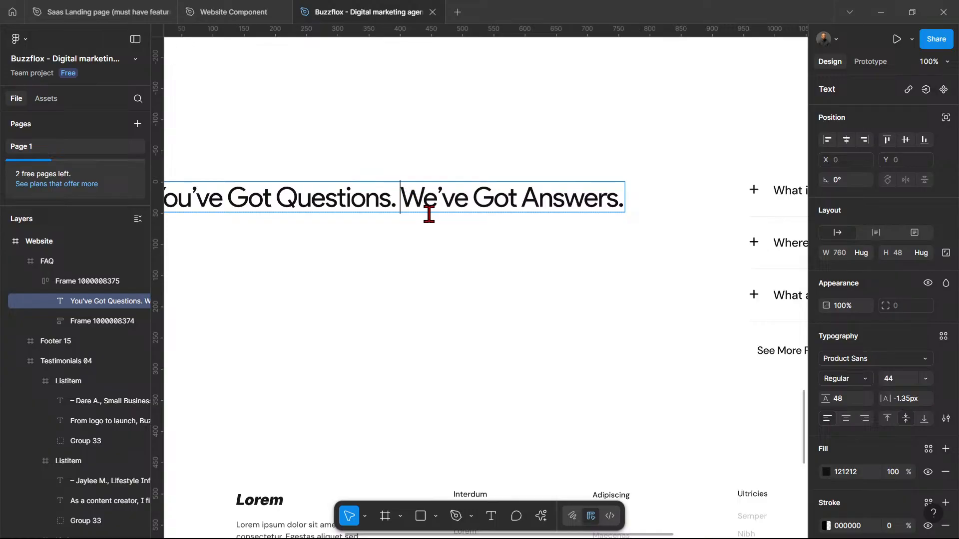
key(BackSpace)
key(BackSpace)
key(Return)
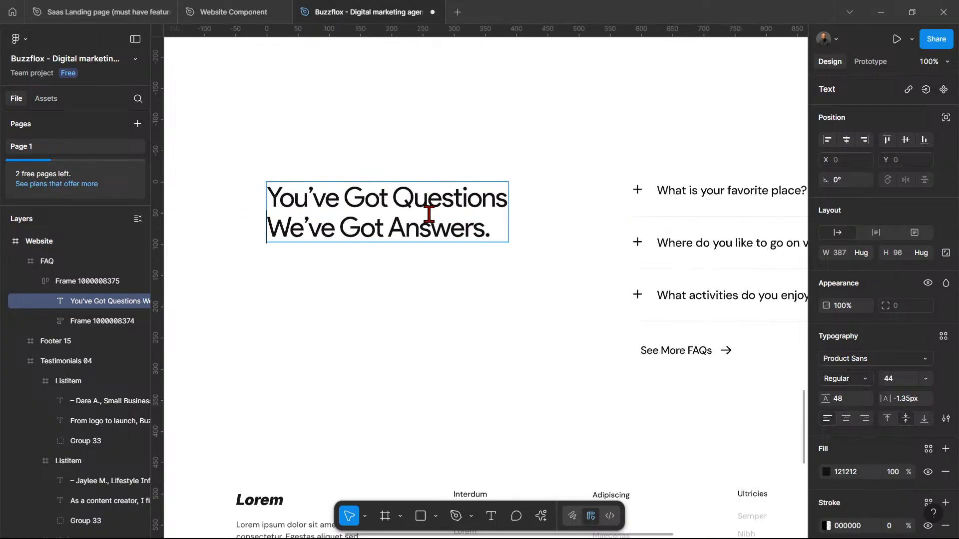
key(Escape)
click(474, 159)
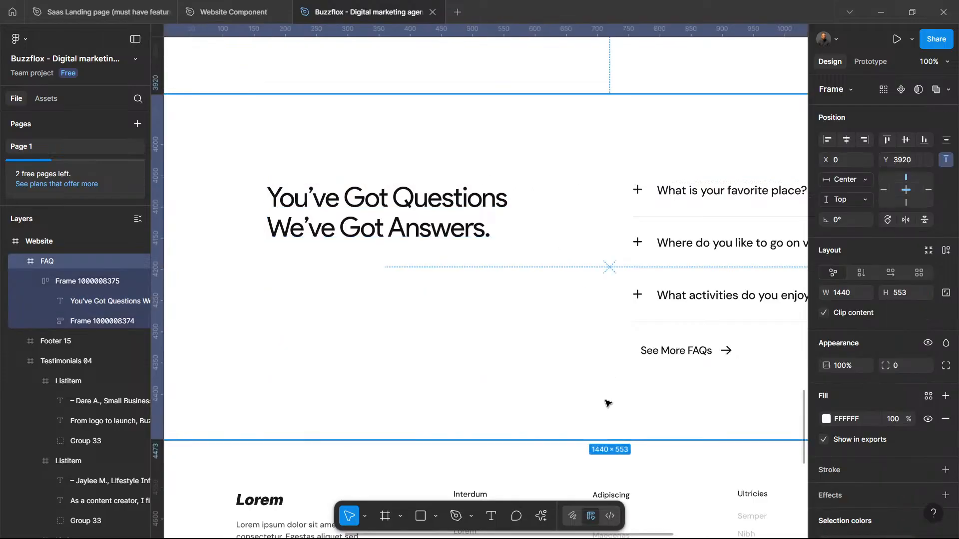
Step: Switch to ChatGPT and copy the first FAQ question, "How is Buzzflox different from hiring freelancers or an in-house team?"
scroll(607, 404, right, 2)
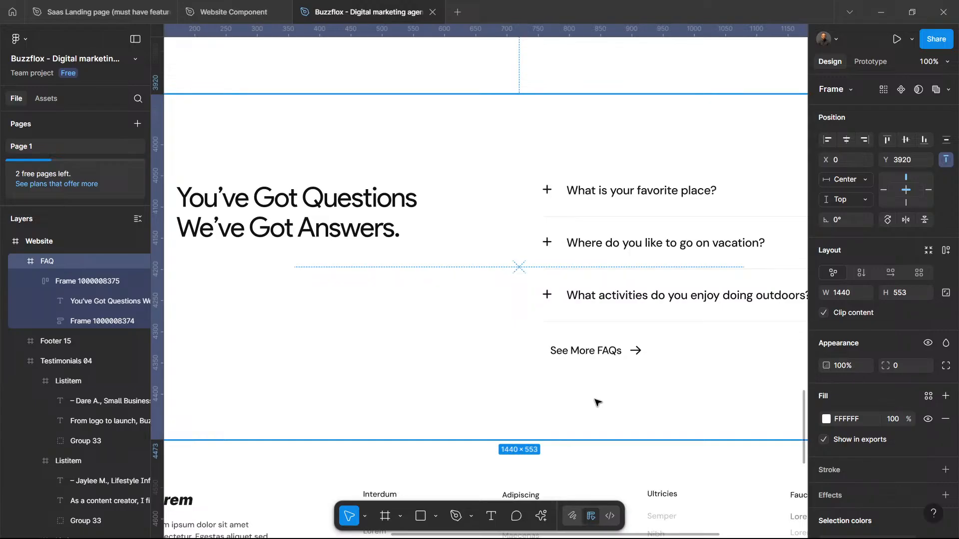
scroll(447, 318, left, 1)
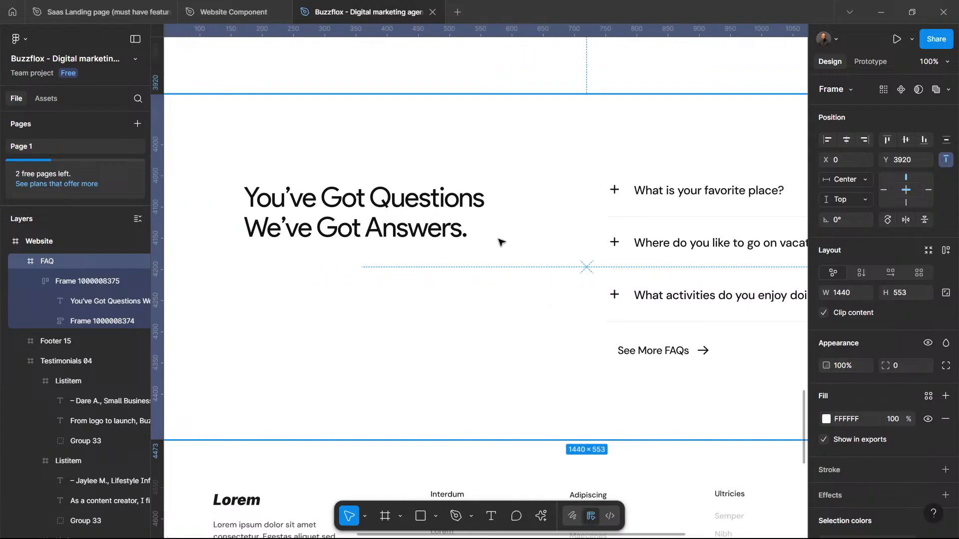
scroll(680, 200, right, 10)
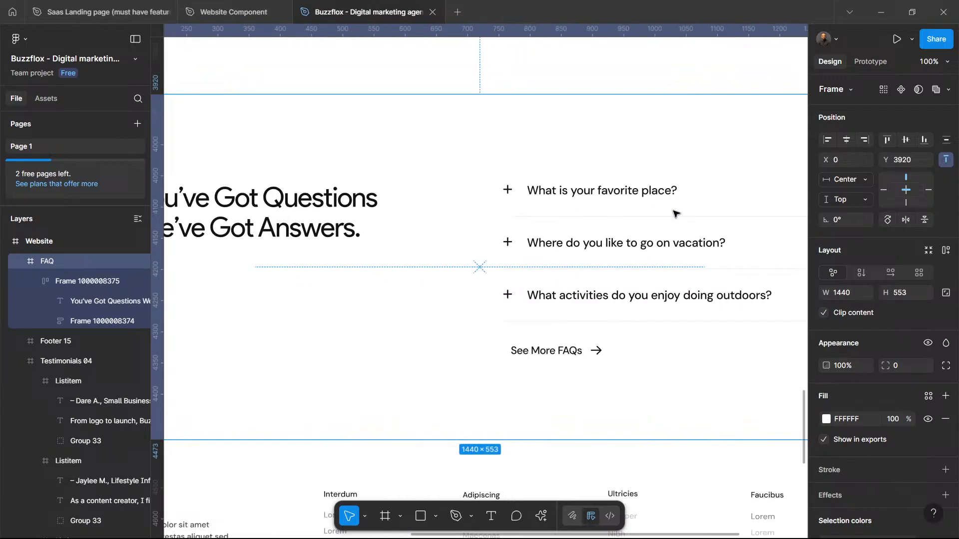
click(881, 11)
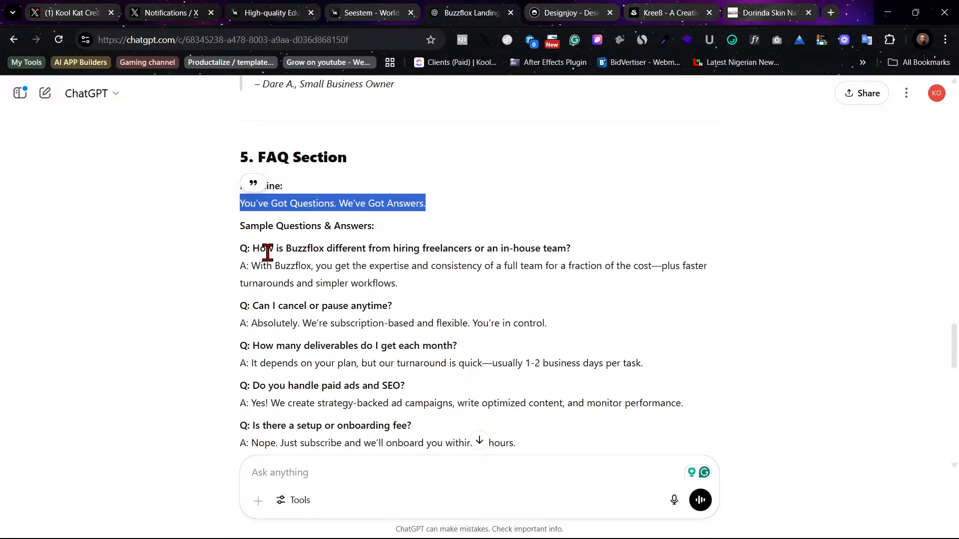
drag(253, 248, 573, 252)
right_click(563, 248)
click(590, 257)
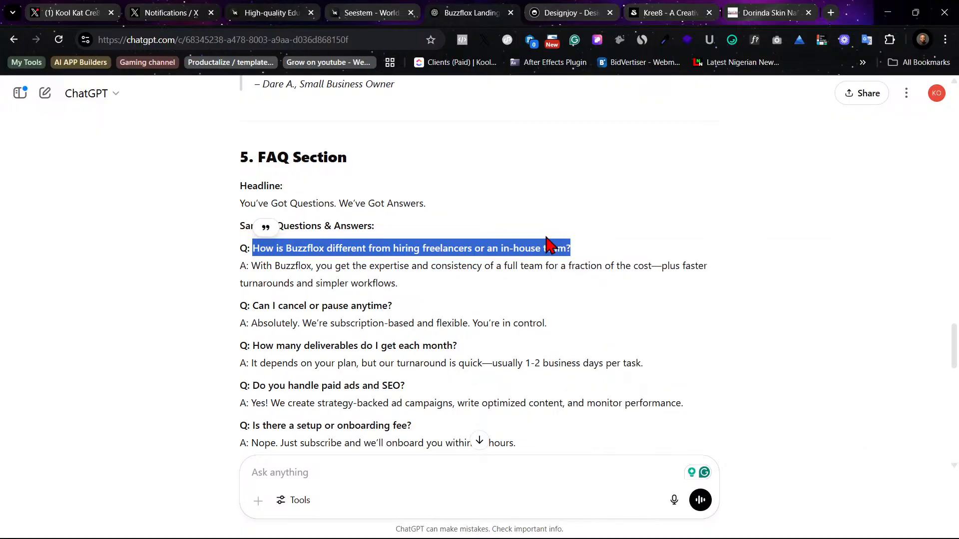
click(521, 223)
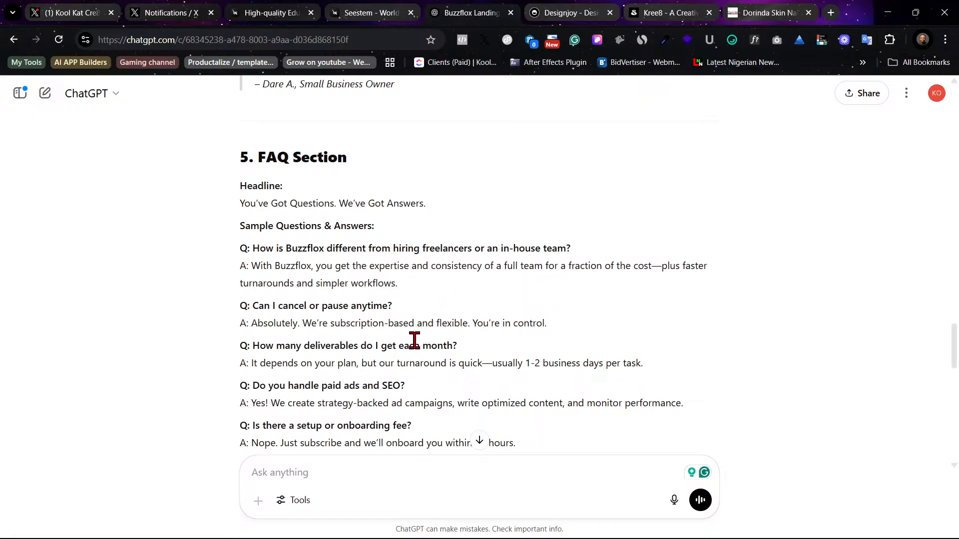
drag(253, 248, 604, 254)
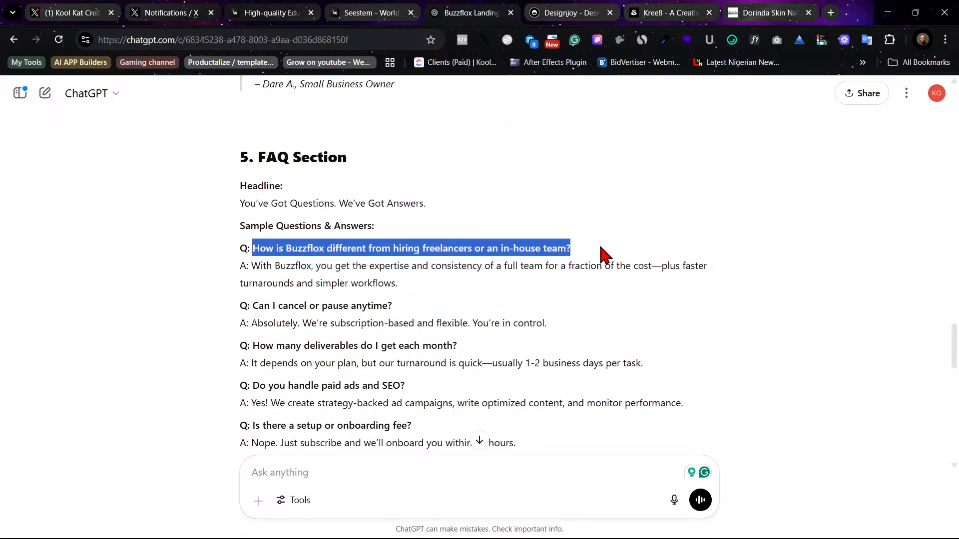
right_click(567, 249)
click(573, 266)
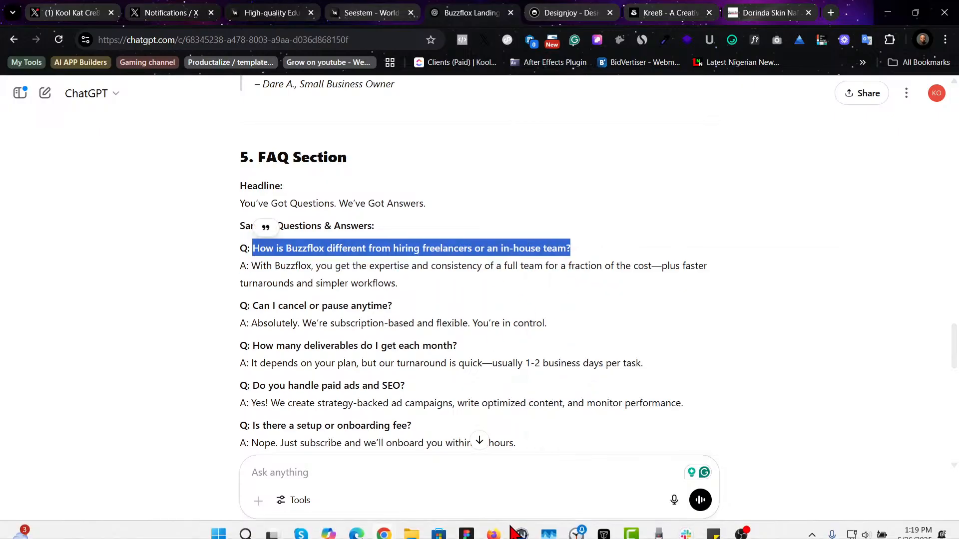
Step: In Figma, replace the first FAQ question "What is your favorite place?" with the copied question about how Buzzflox is different
mouse_move(466, 524)
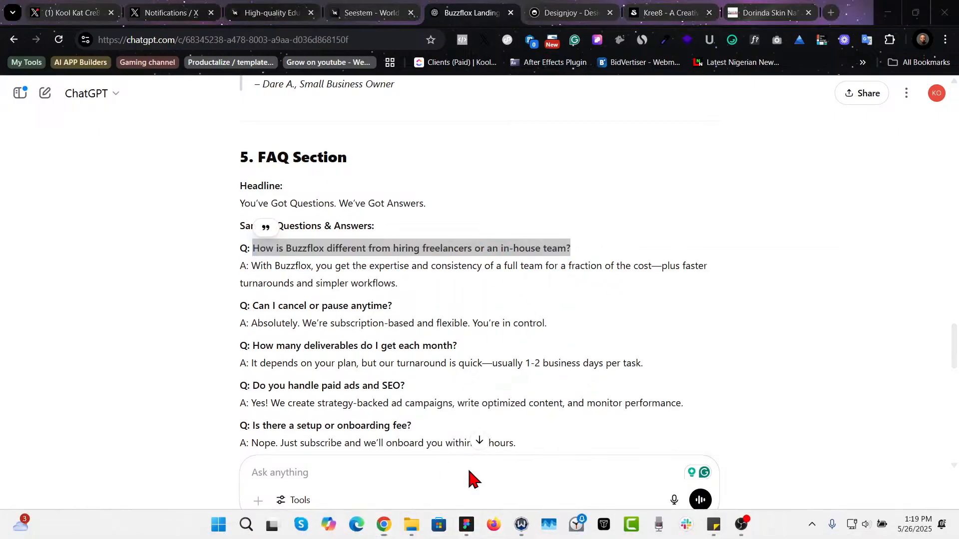
click(472, 480)
double_click(527, 195)
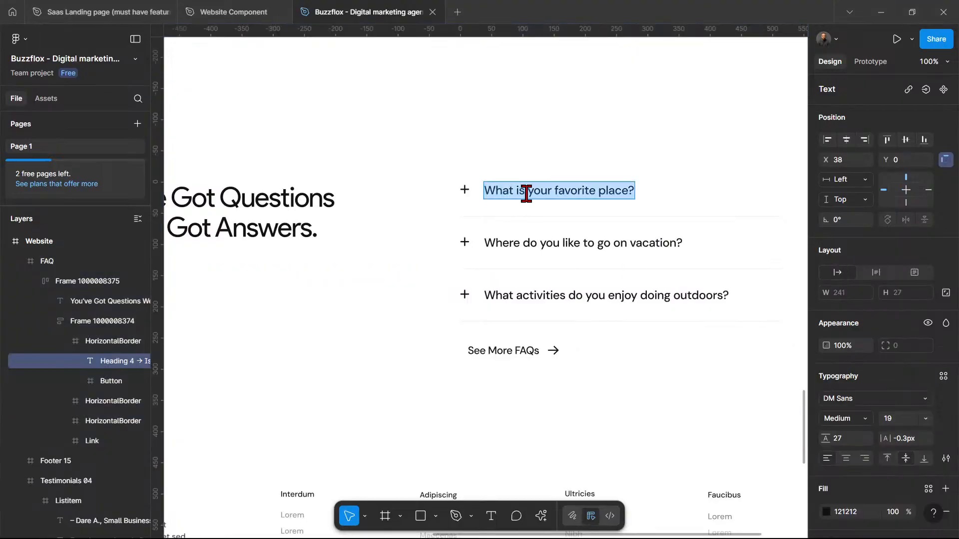
key(ctrl+v)
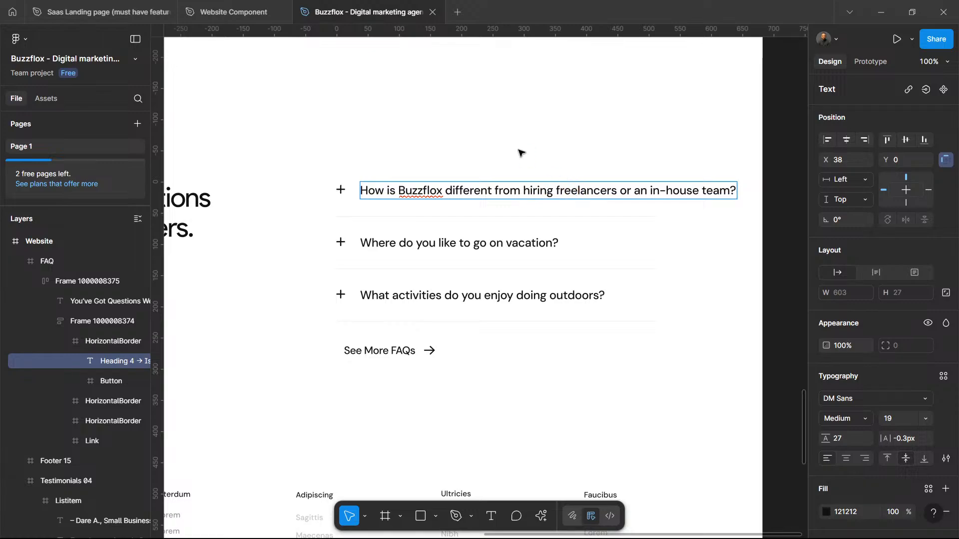
key(Escape)
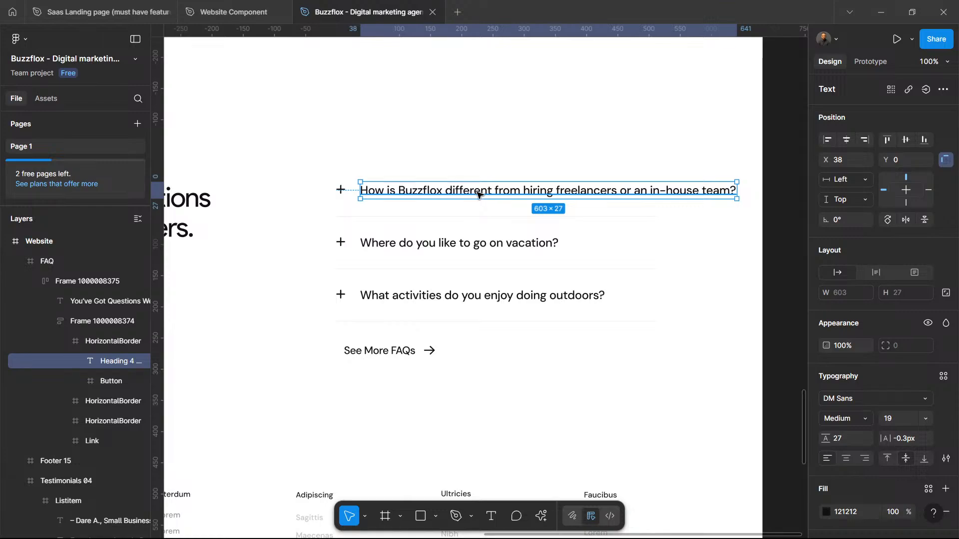
Step: Break the first FAQ question onto two lines, so the second line starts with "or an in-house team?"
double_click(505, 190)
click(505, 189)
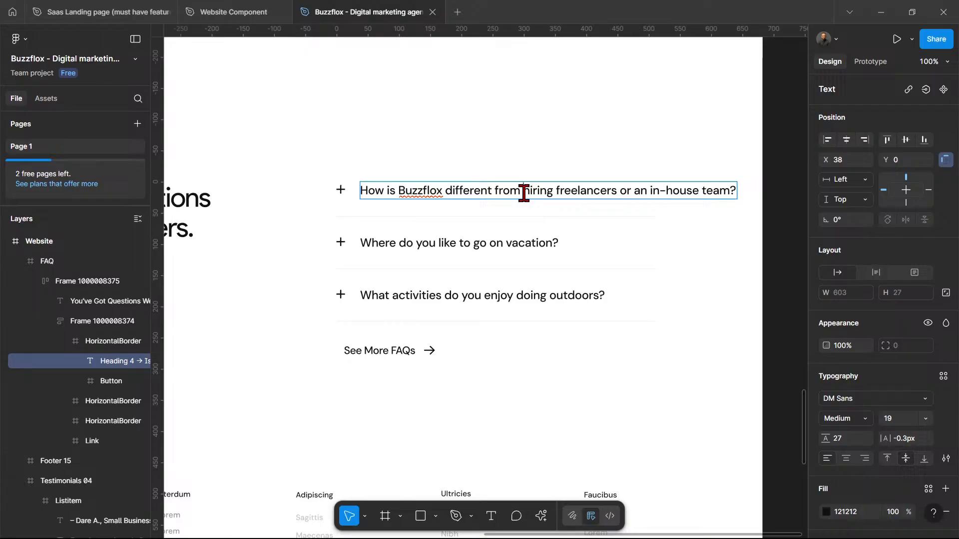
drag(523, 193, 744, 198)
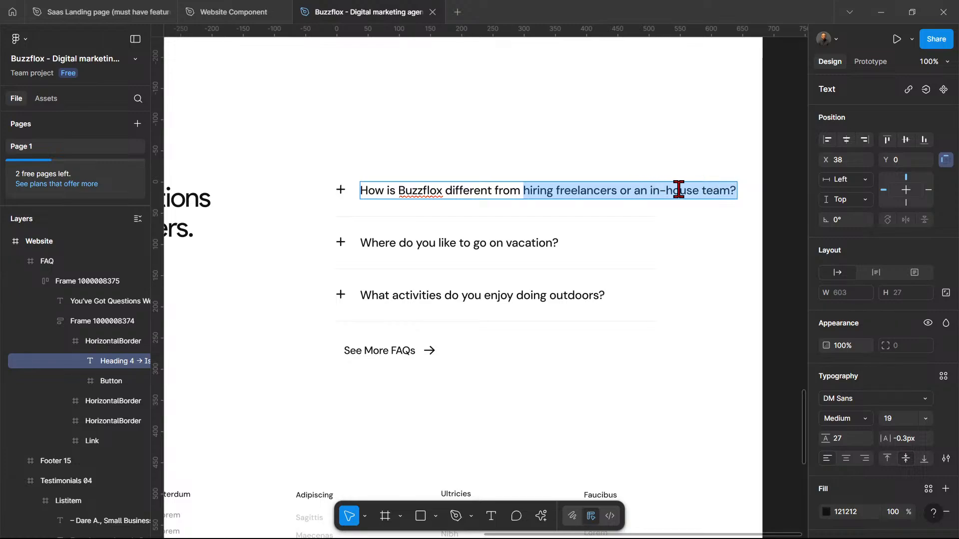
key(Escape)
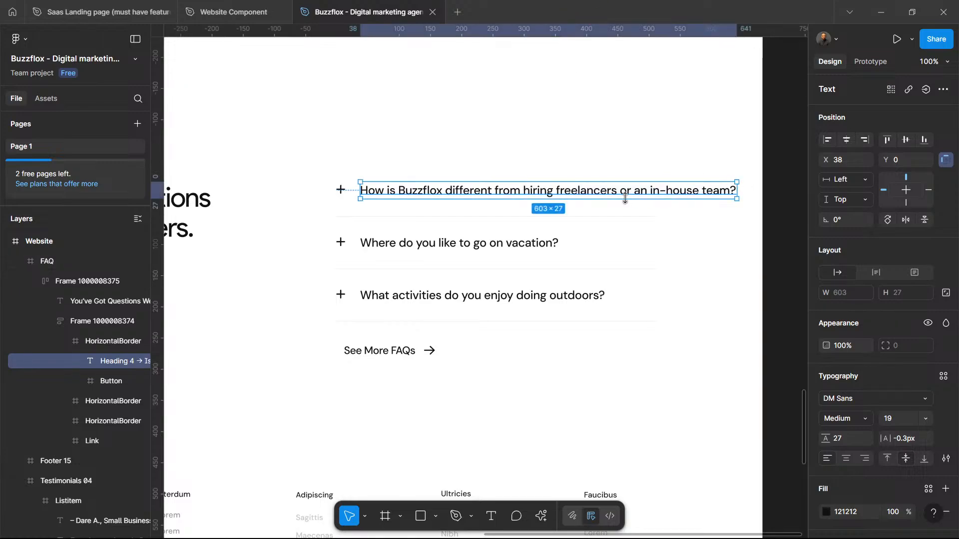
double_click(594, 191)
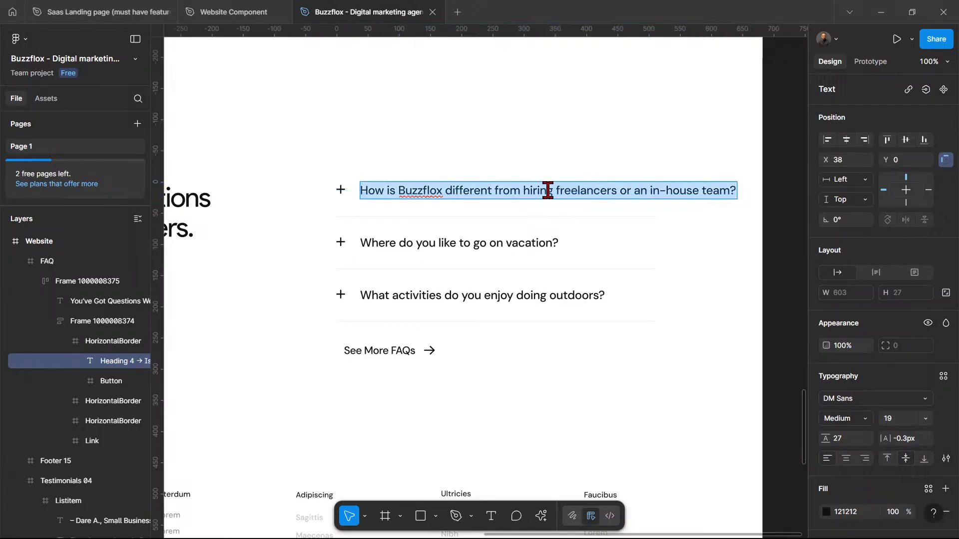
click(619, 190)
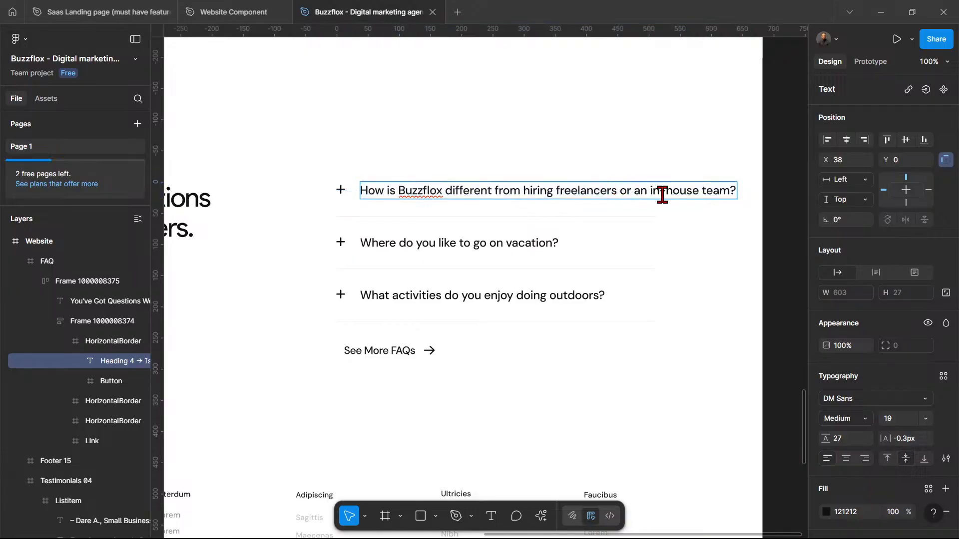
key(Return)
key(Escape)
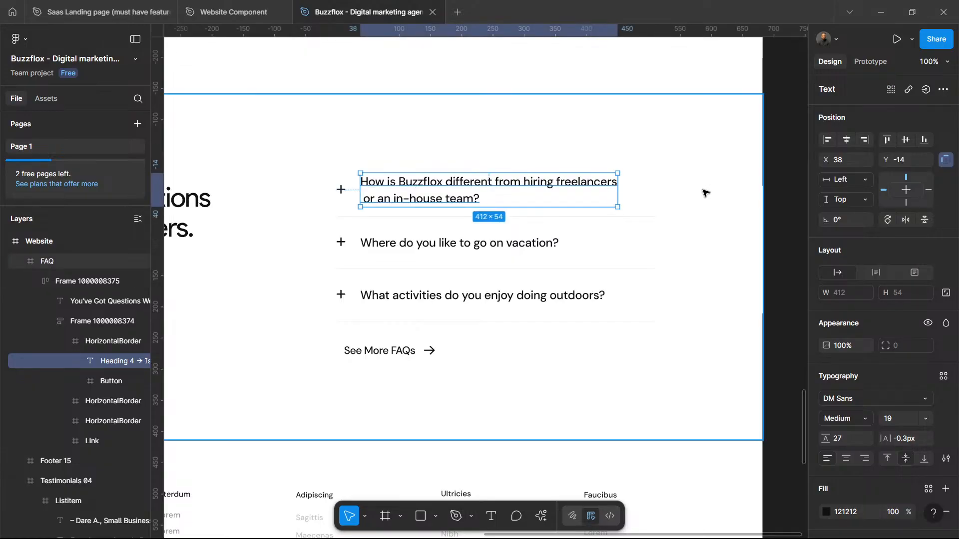
click(727, 252)
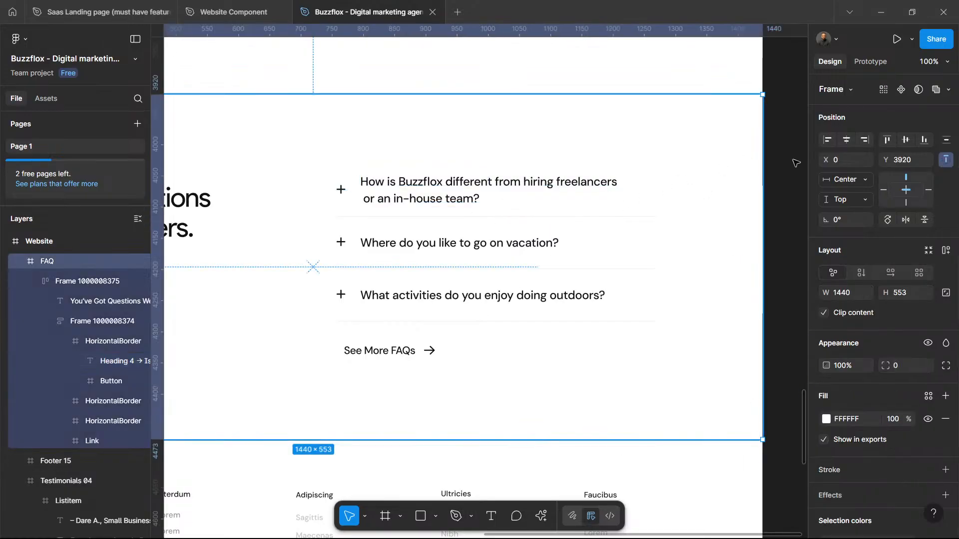
Step: Switch to ChatGPT and copy the second FAQ question, "Can I cancel or pause anytime?"
click(881, 12)
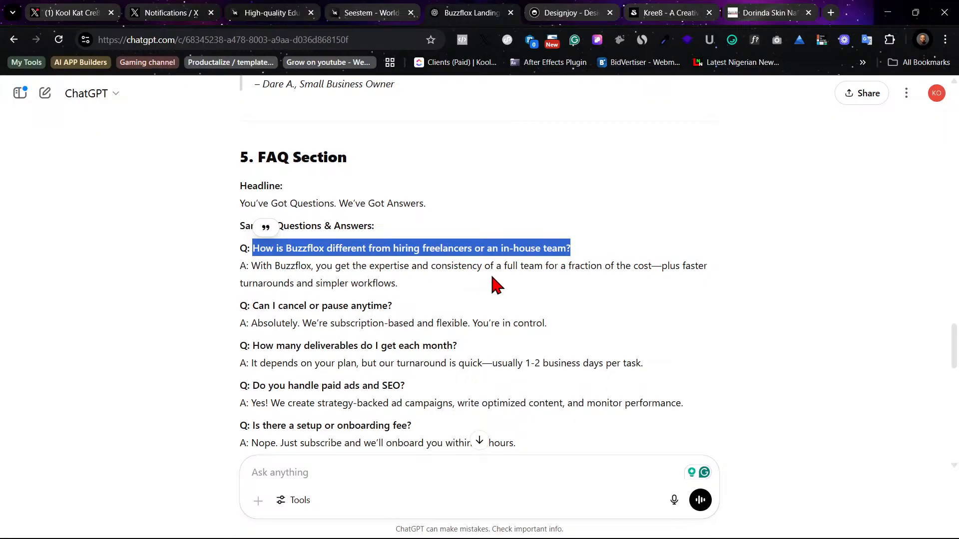
click(525, 284)
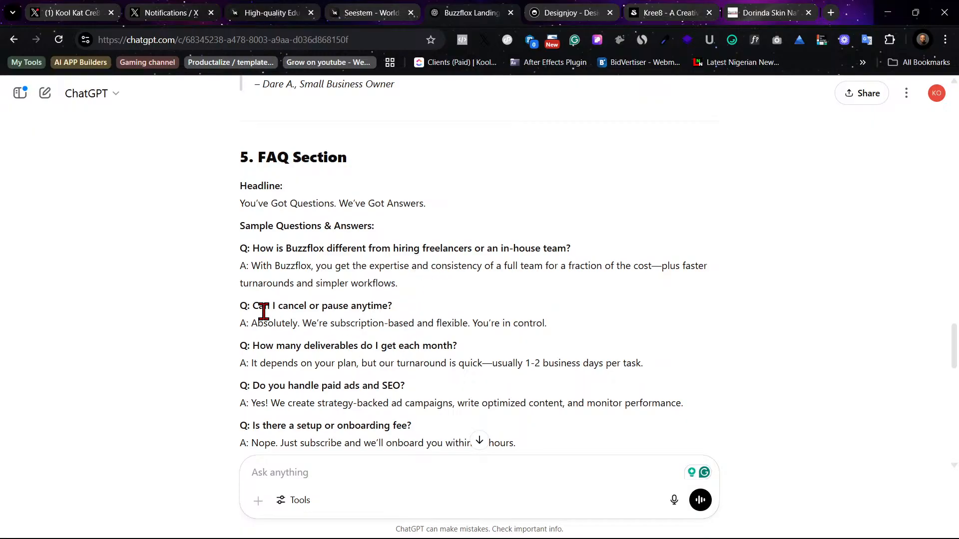
drag(253, 306, 393, 306)
right_click(387, 307)
click(442, 321)
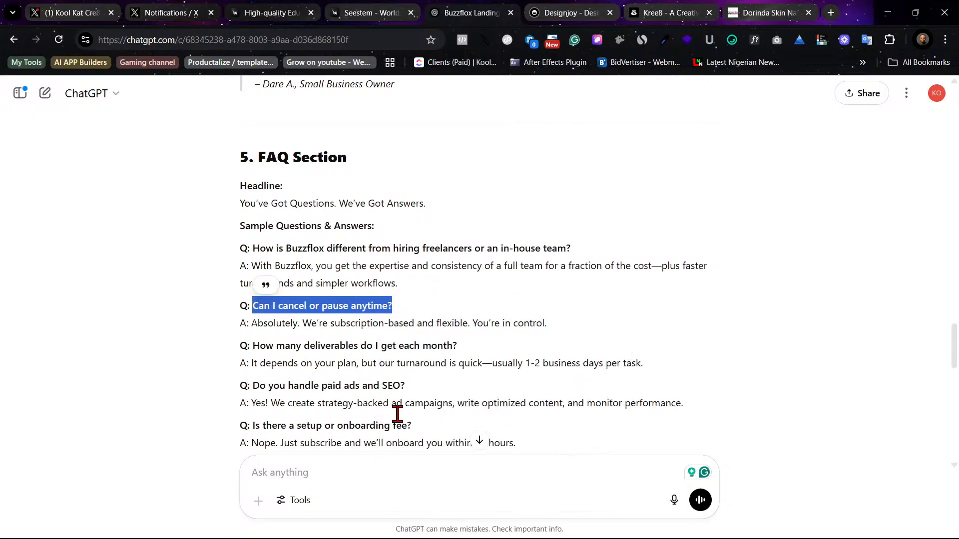
Step: In Figma, replace the second FAQ question, "Where do you like to go on vacation?", with the copied "Can I cancel or pause anytime?"
mouse_move(474, 537)
click(480, 467)
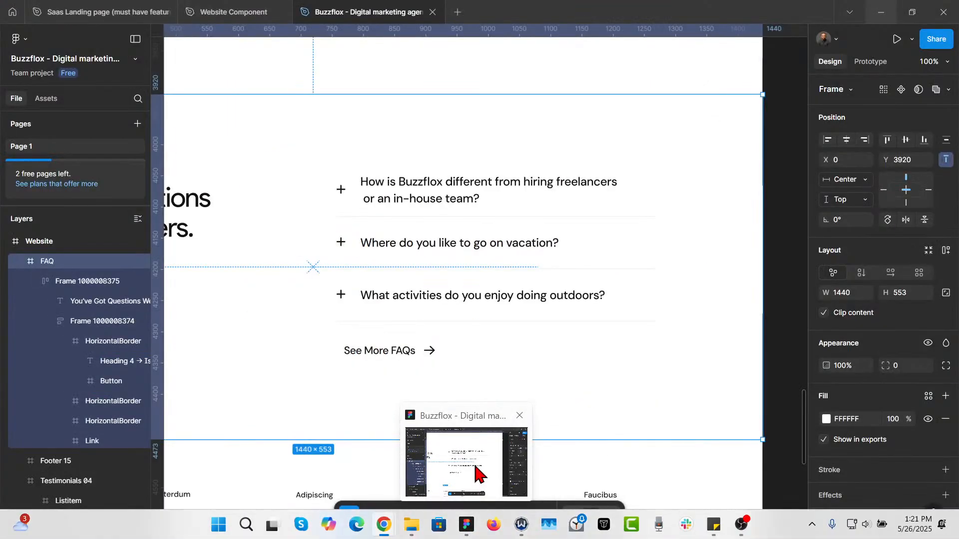
double_click(405, 244)
double_click(406, 244)
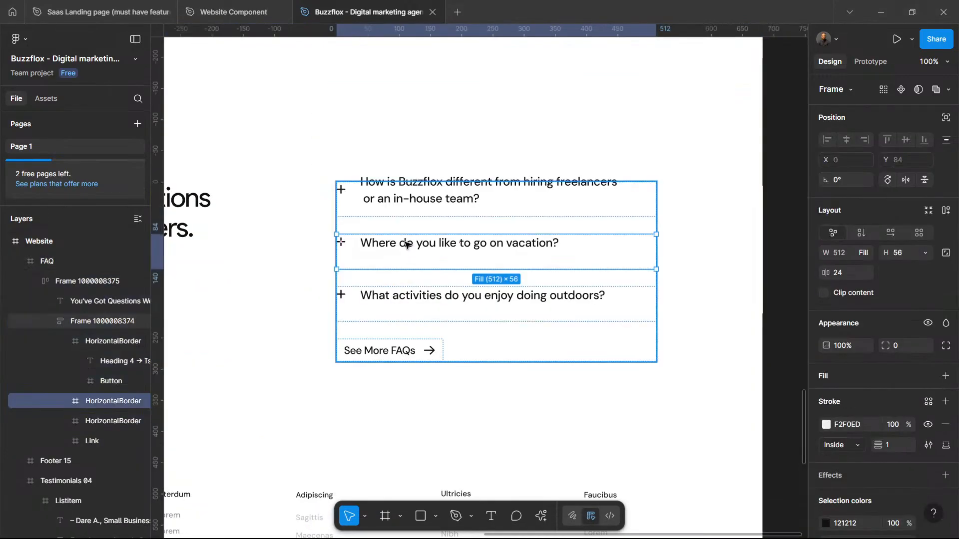
double_click(406, 244)
key(ctrl+v)
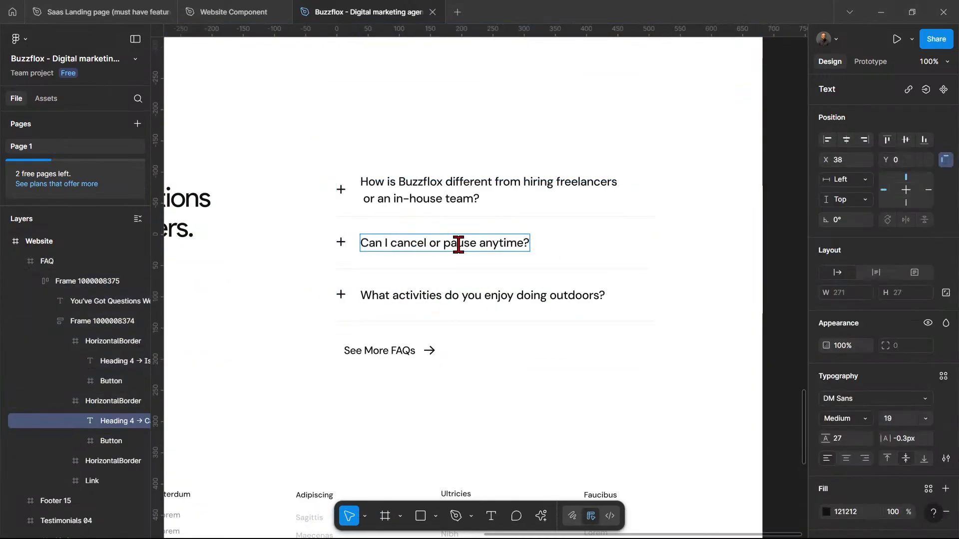
Step: Return to ChatGPT and copy the third FAQ question, "How many deliverables do I get each month?"
click(880, 13)
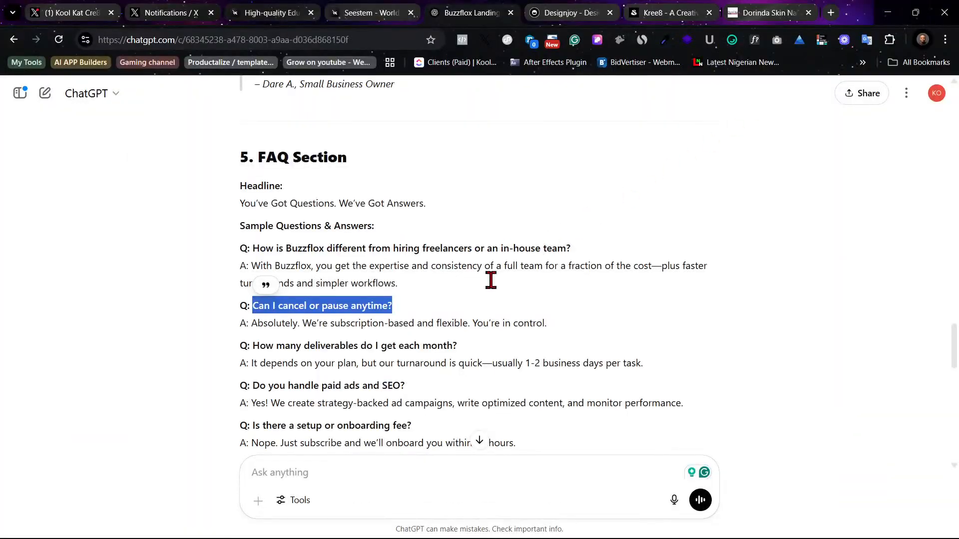
click(275, 323)
drag(252, 324, 559, 327)
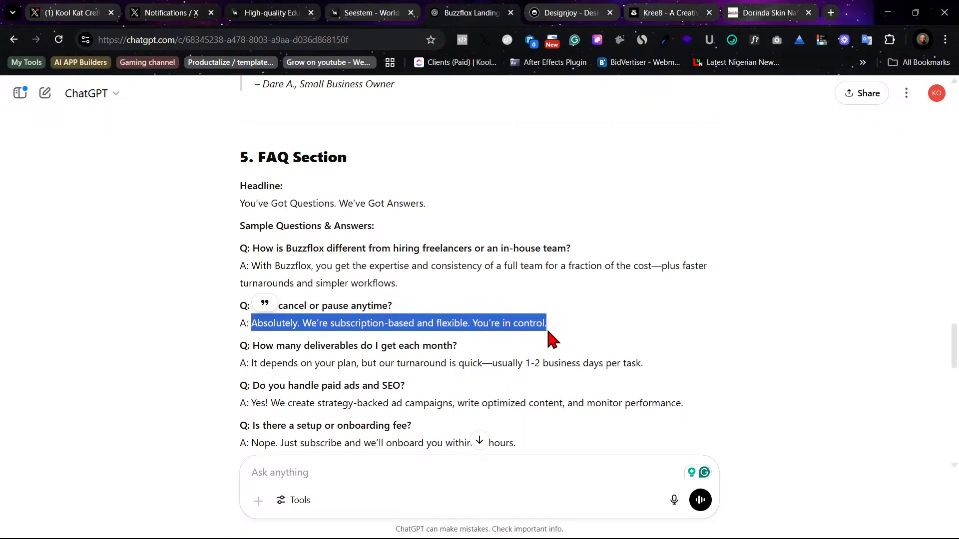
click(507, 352)
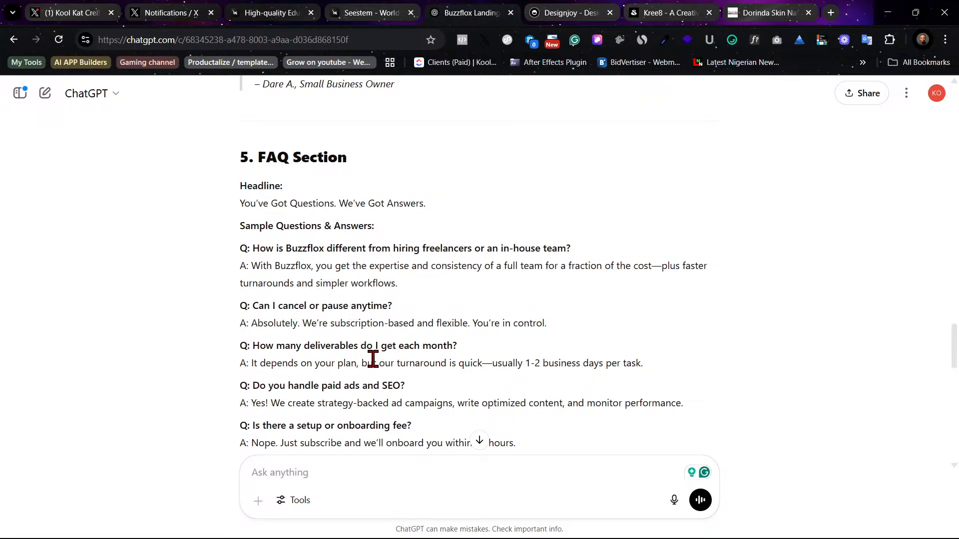
drag(252, 346, 472, 350)
right_click(445, 346)
click(502, 359)
Step: Switch to Figma and replace the third FAQ question, "What activities do you enjoy doing outdoors?", with the copied question about monthly deliverables
click(888, 12)
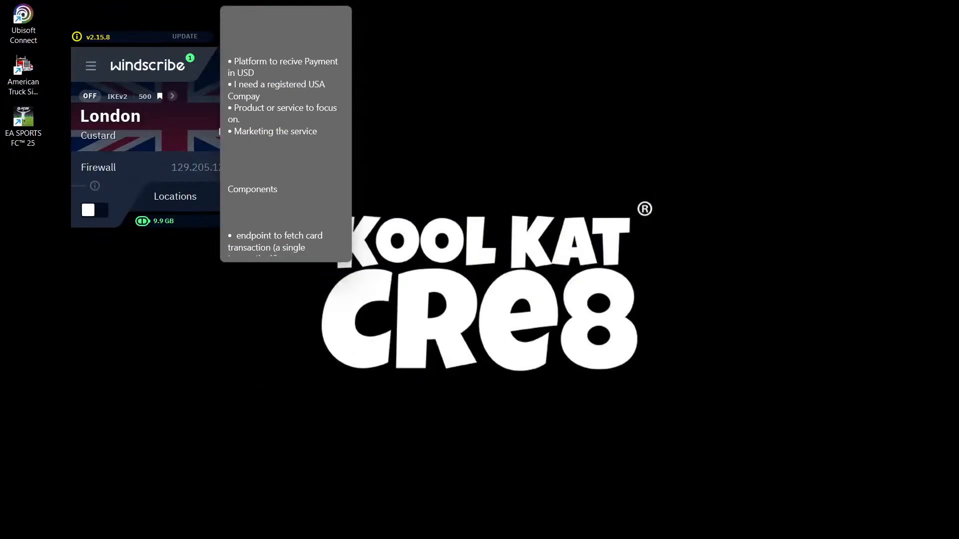
mouse_move(384, 527)
click(331, 474)
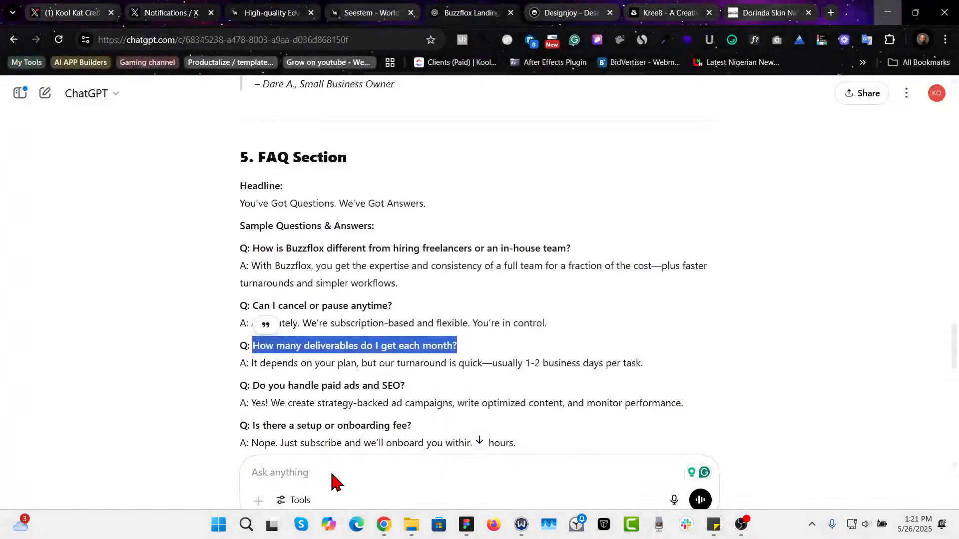
click(466, 527)
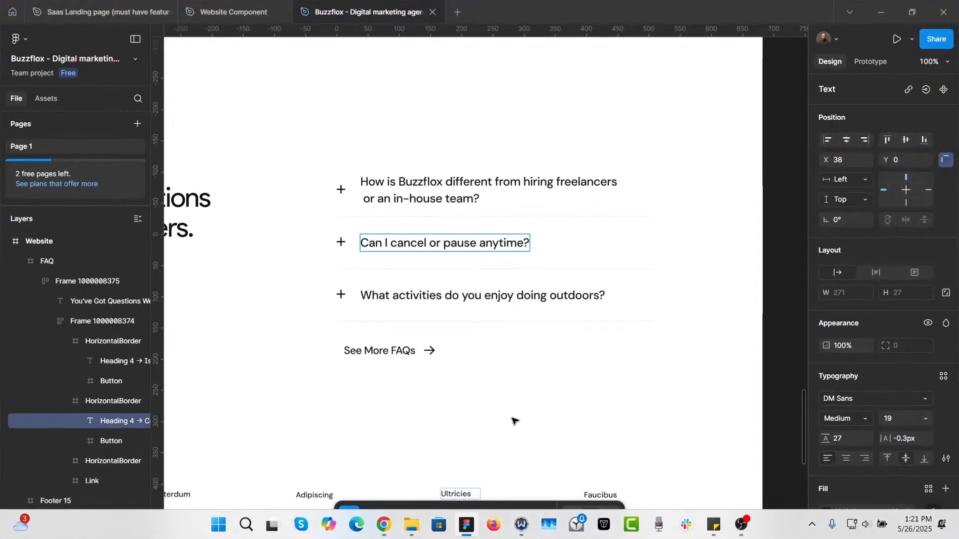
double_click(392, 298)
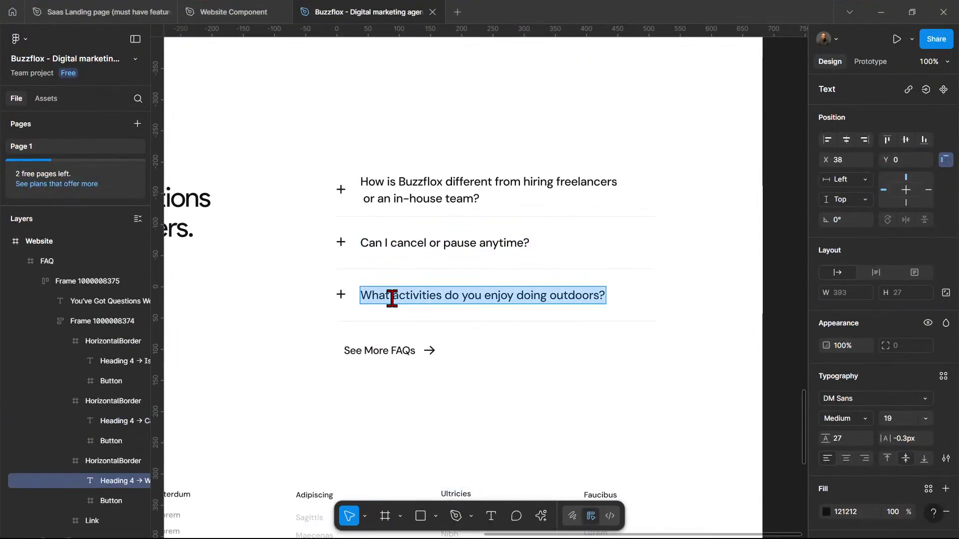
key(ctrl+v)
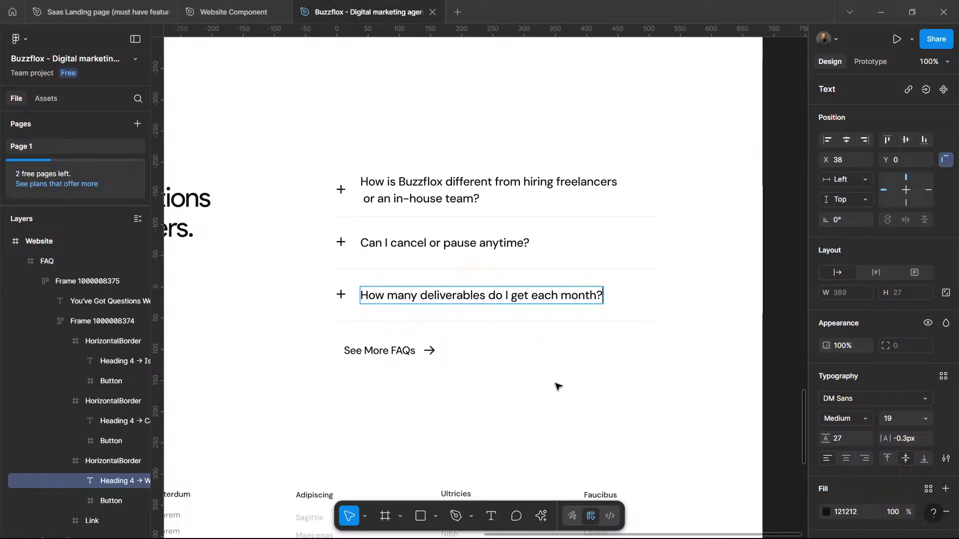
key(Escape)
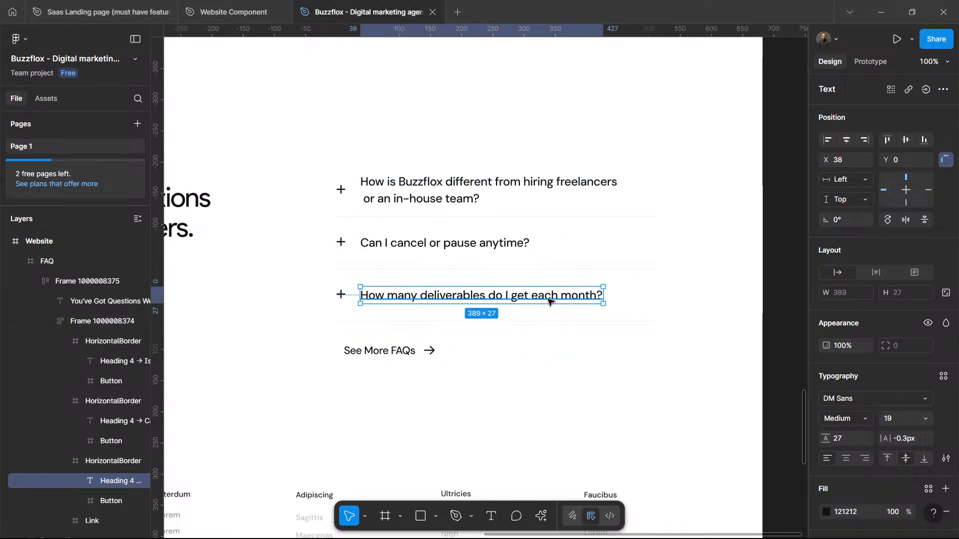
Step: Duplicate the third FAQ row to add a fourth question row above the "See More FAQs" link
click(550, 320)
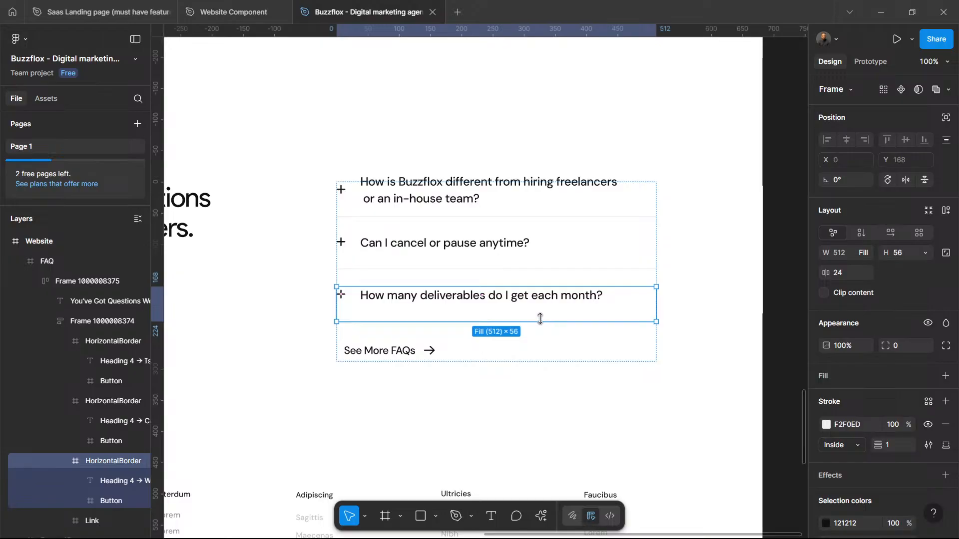
key(ctrl+d)
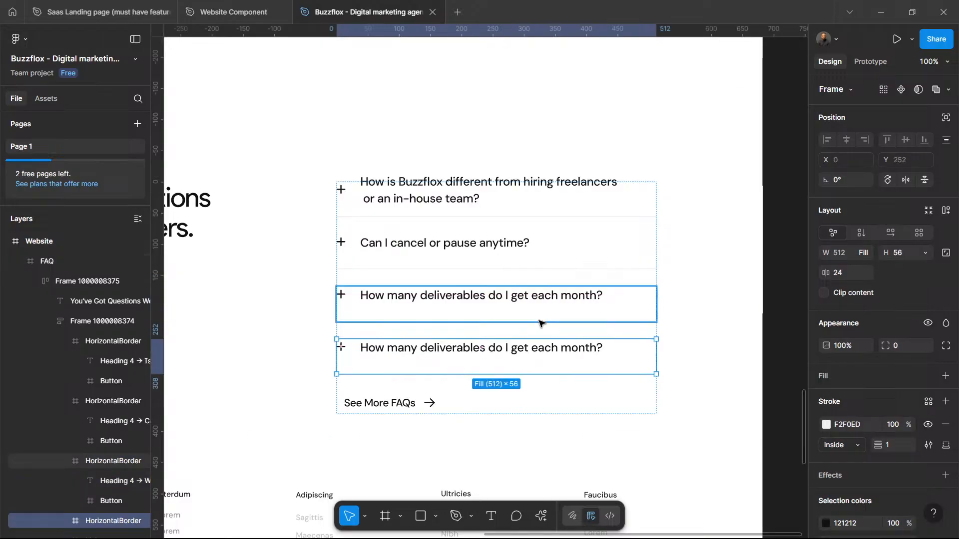
scroll(545, 350, left, 4)
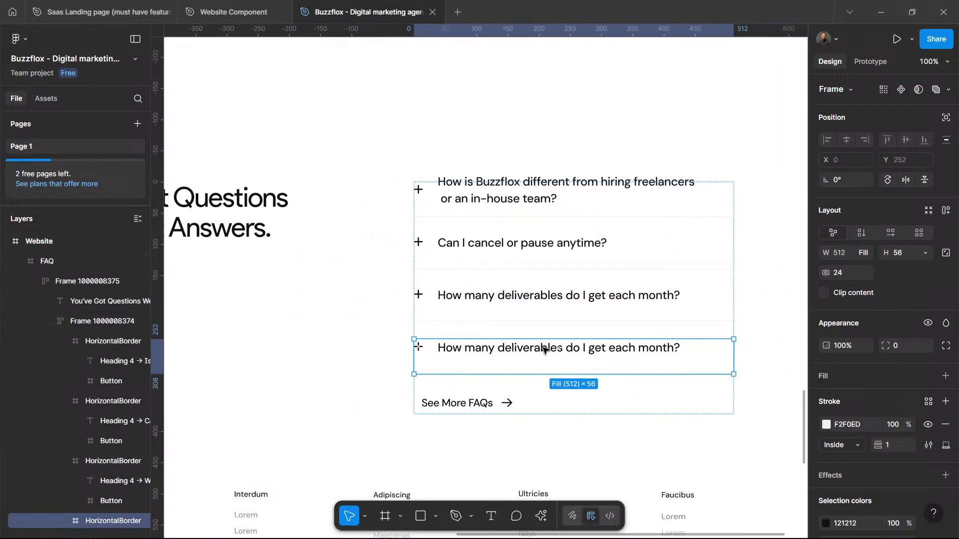
Step: Switch to ChatGPT and copy the fourth FAQ question, "Do you handle paid ads and SEO?"
click(881, 12)
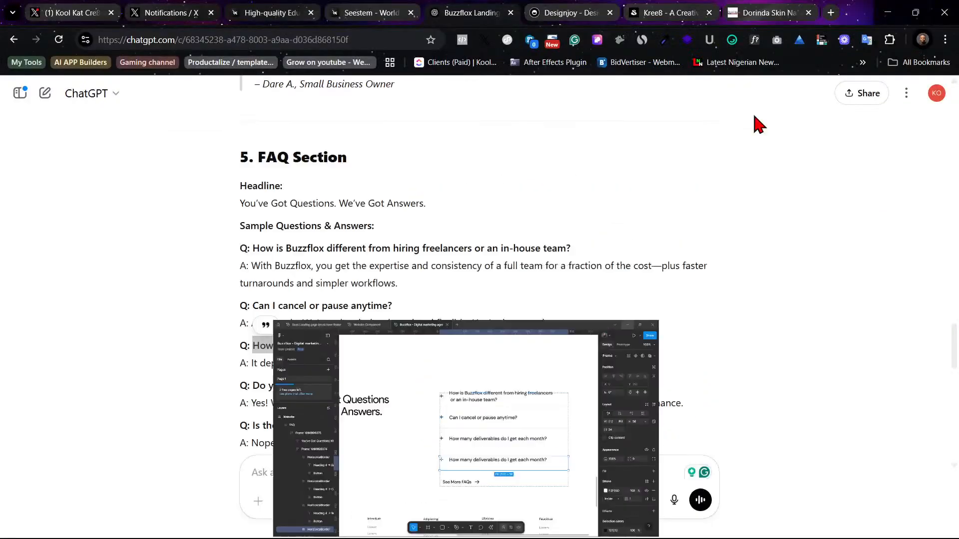
click(283, 380)
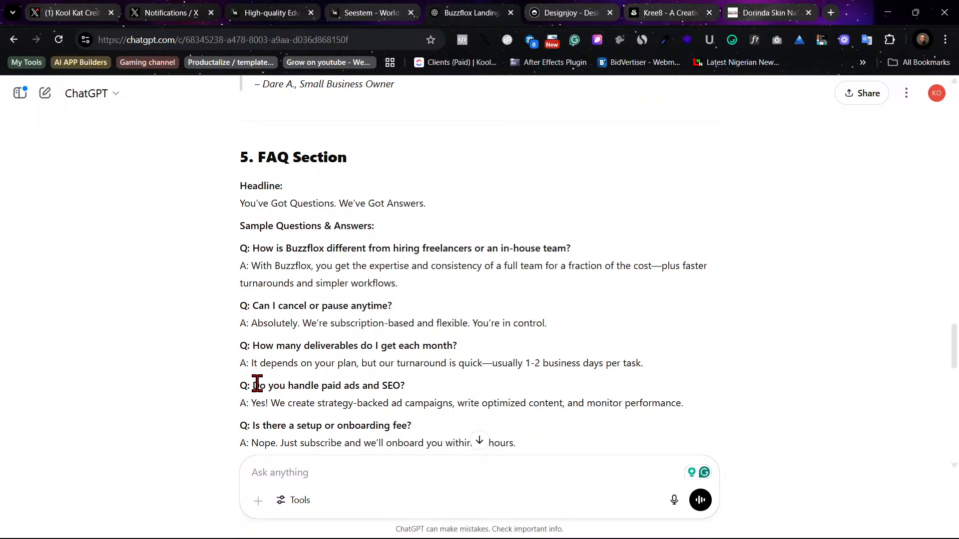
drag(257, 384, 411, 394)
key(ctrl+c)
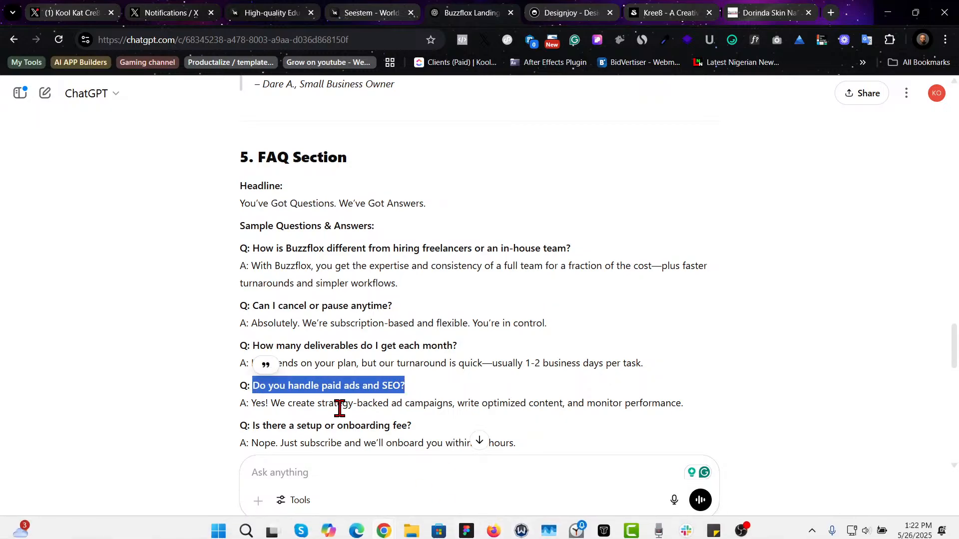
Step: In Figma, replace the text of the duplicated fourth FAQ row with the copied "Do you handle paid ads and SEO?"
mouse_move(466, 527)
click(474, 485)
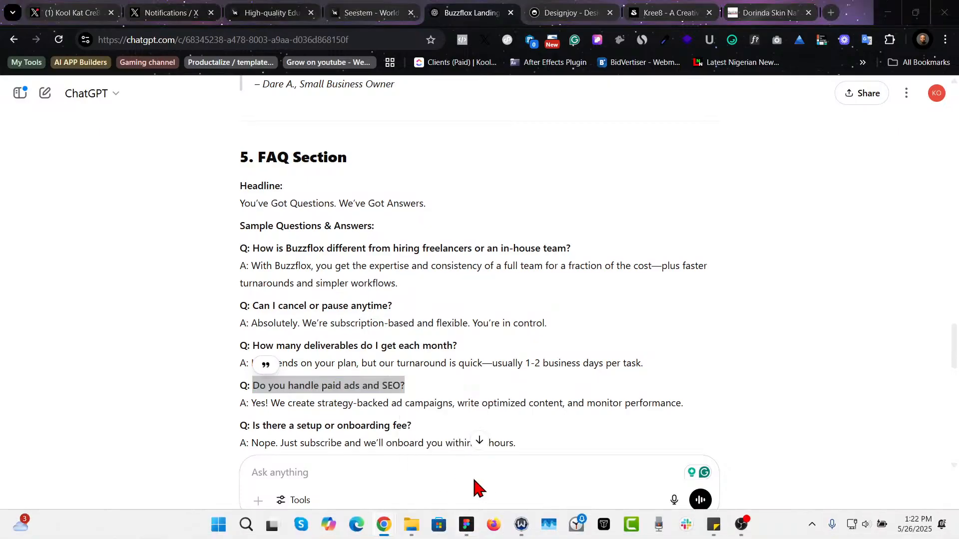
double_click(479, 352)
key(ctrl+a)
key(ctrl+v)
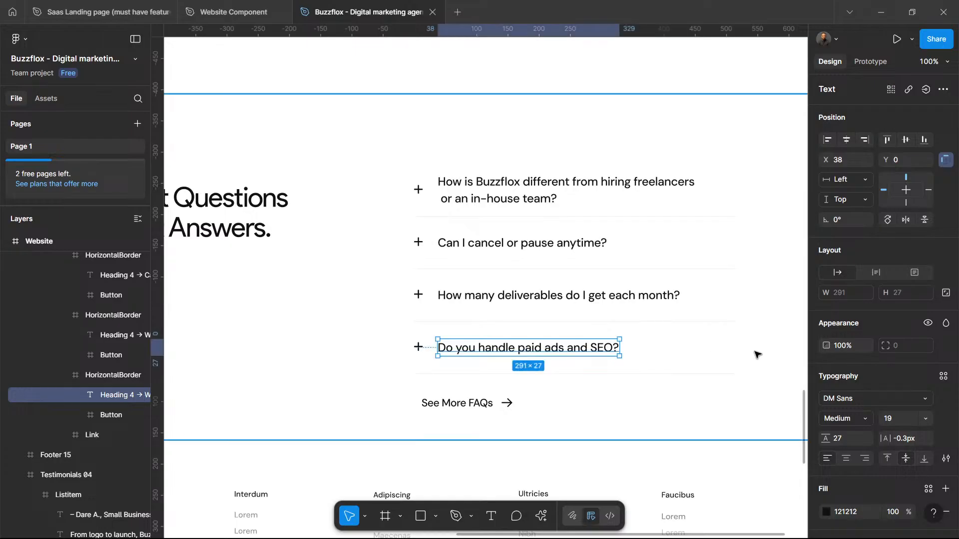
Step: Switch to ChatGPT and copy the fifth FAQ question, "Is there a setup or onboarding fee?"
click(881, 12)
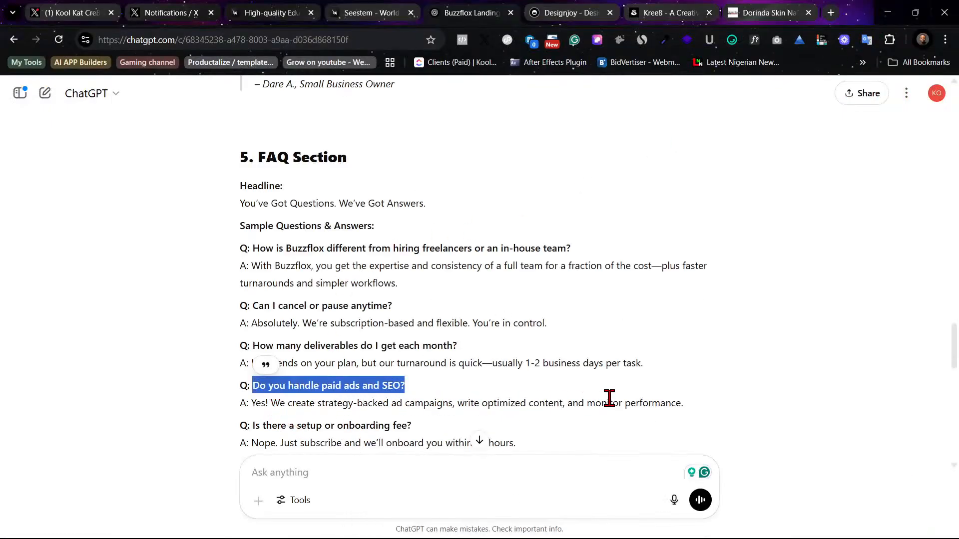
click(261, 437)
scroll(299, 430, down, 1)
scroll(305, 419, down, 2)
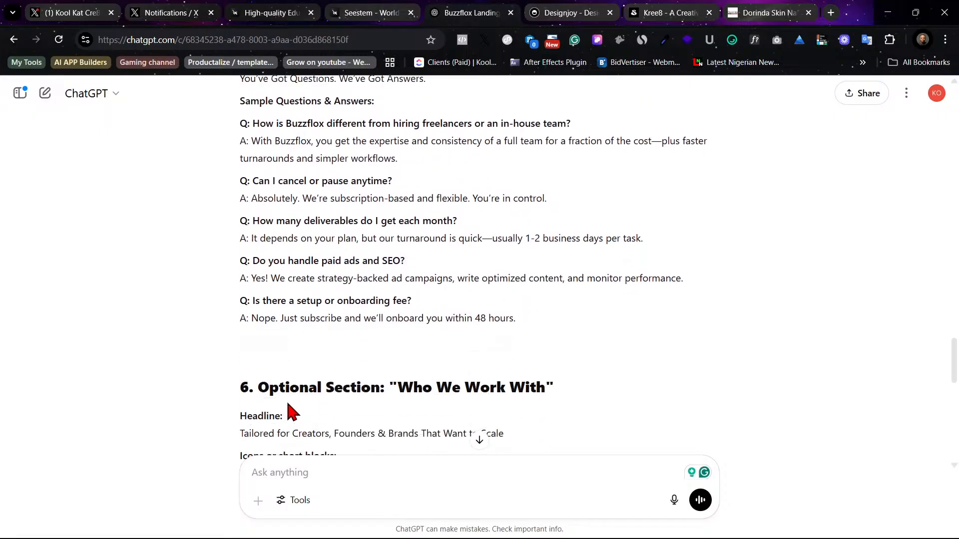
drag(252, 300, 425, 298)
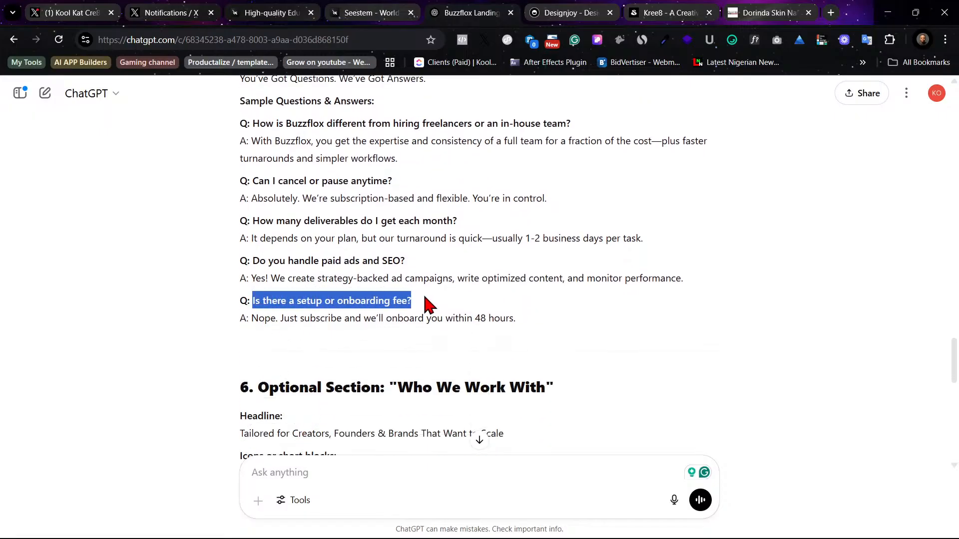
right_click(400, 302)
click(460, 317)
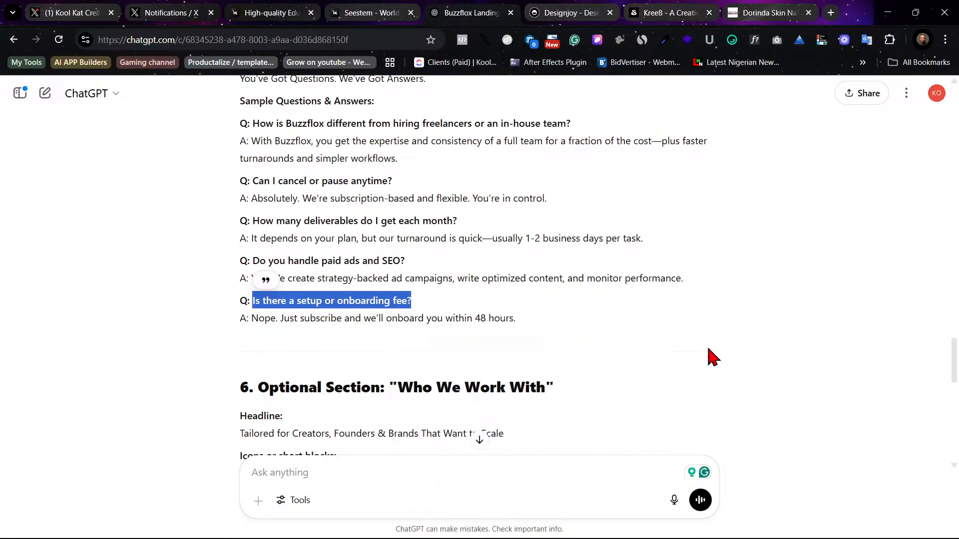
mouse_move(549, 529)
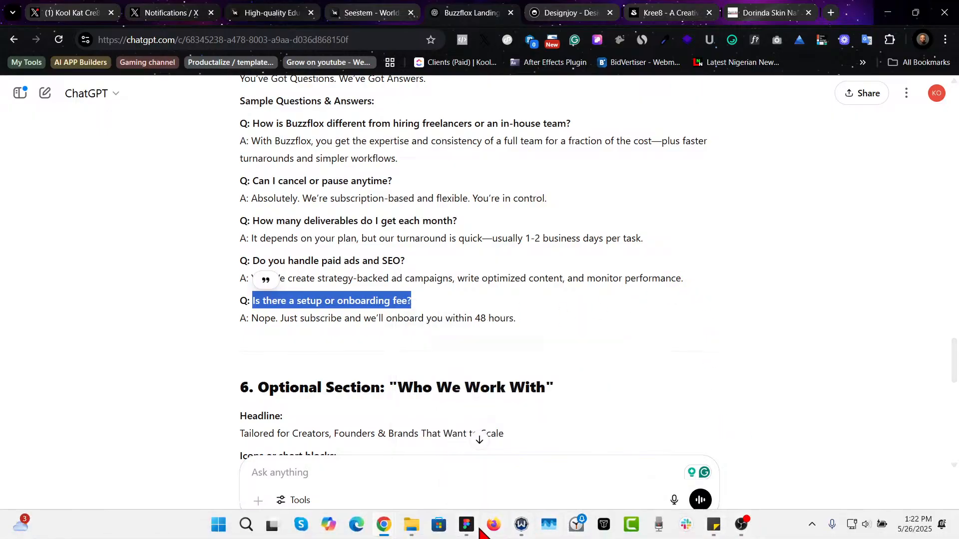
Step: Switch to Figma and duplicate the "Do you handle paid ads and SEO?" row to add a fifth FAQ row
mouse_move(466, 525)
click(459, 457)
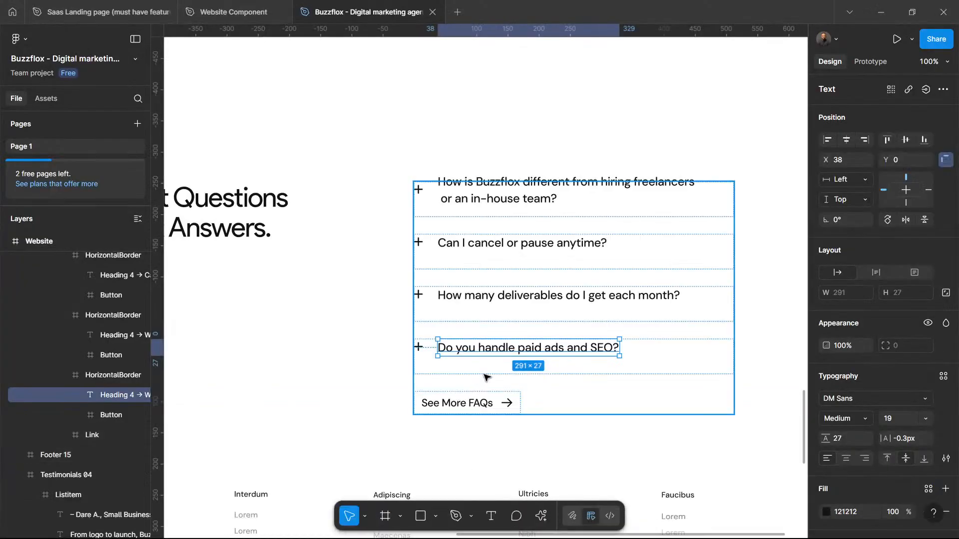
click(452, 330)
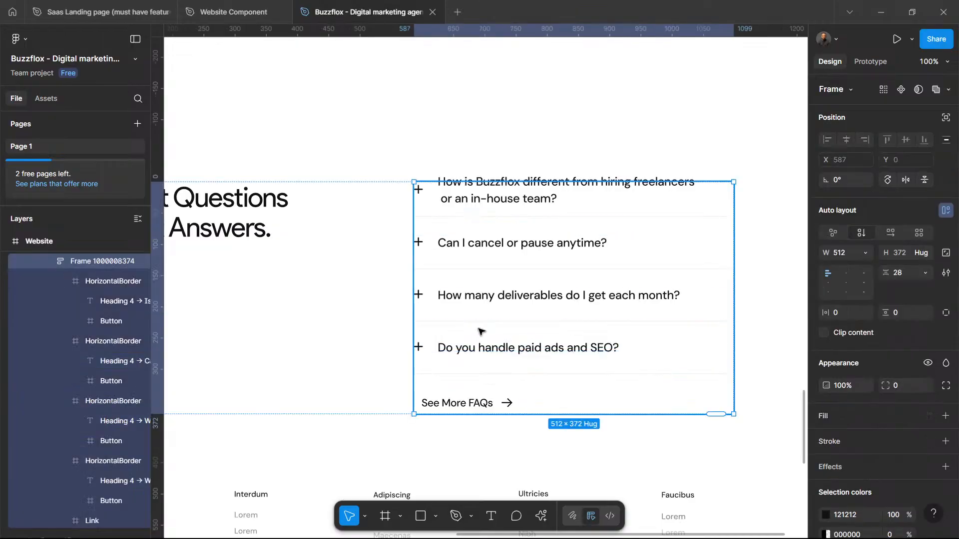
click(437, 362)
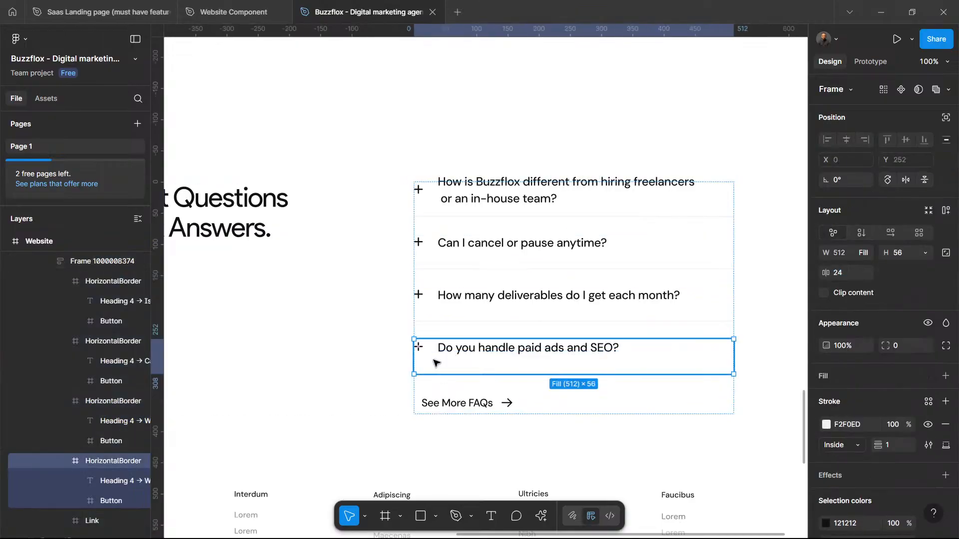
key(ctrl+d)
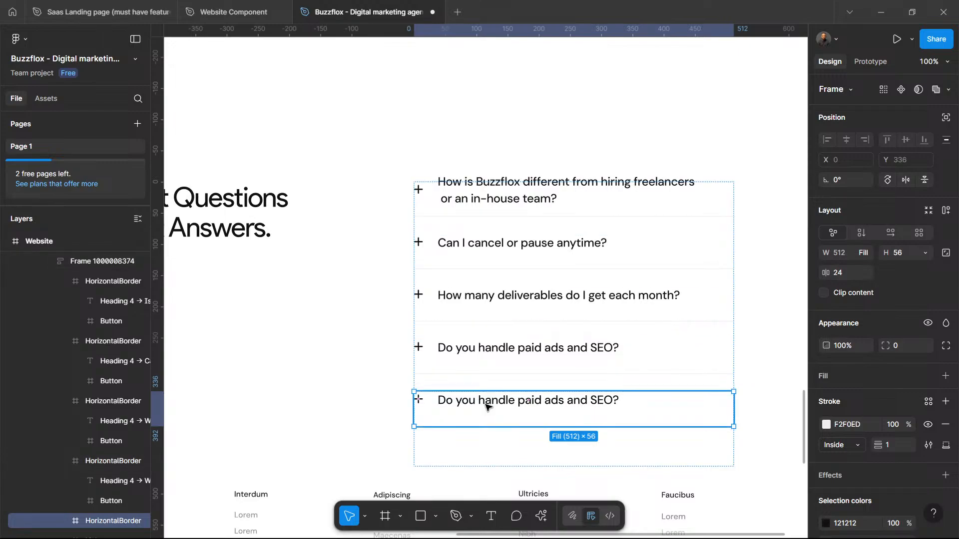
Step: Replace the text of the duplicated fifth FAQ row with the copied "Is there a setup or onboarding fee?"
click(487, 405)
double_click(487, 406)
key(ctrl+v)
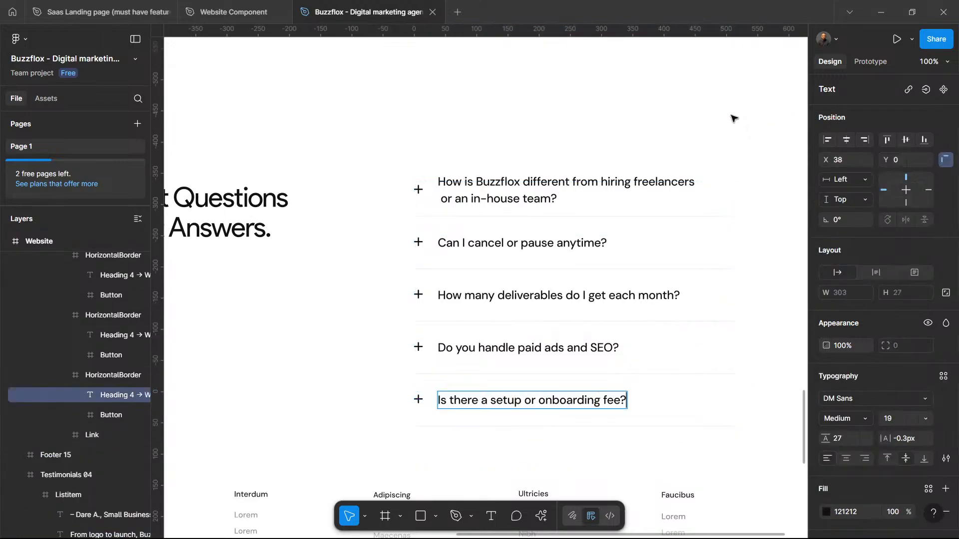
key(Escape)
click(745, 87)
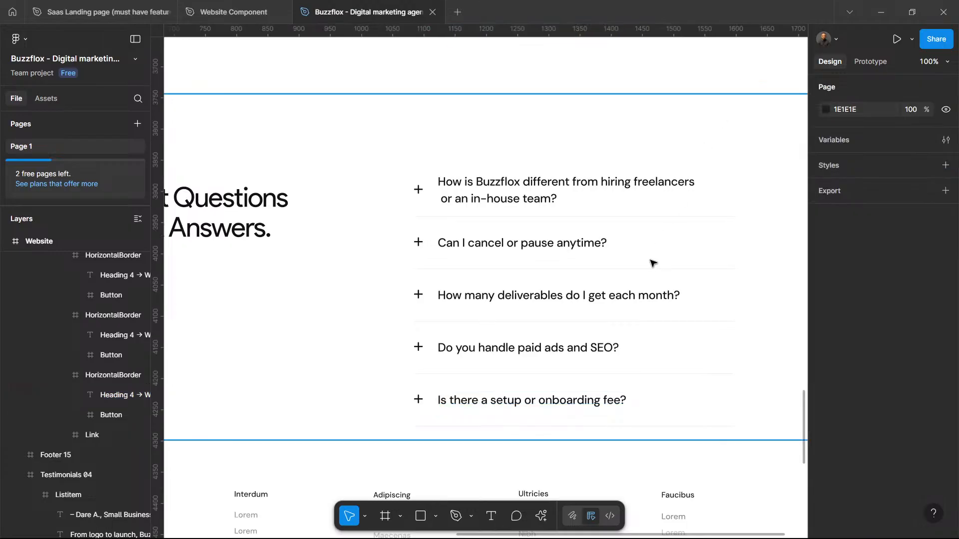
click(670, 109)
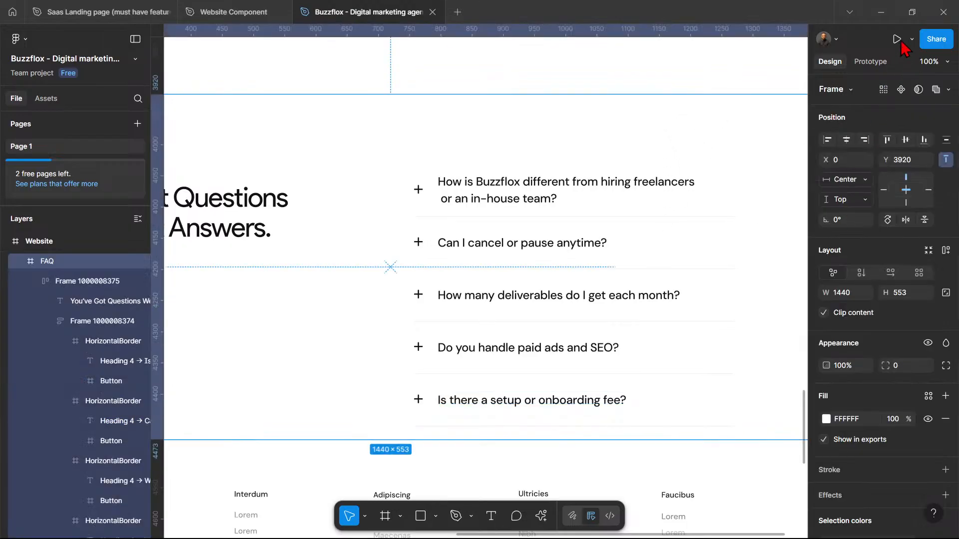
Step: Check the next optional section in ChatGPT, then return to Figma and review the landing page from the hero section to the testimonials
click(882, 12)
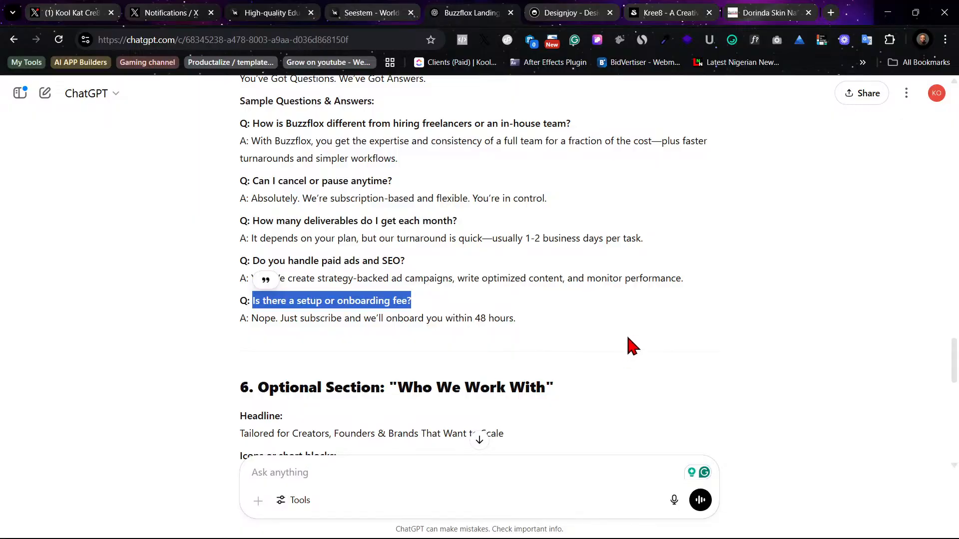
scroll(632, 295, down, 5)
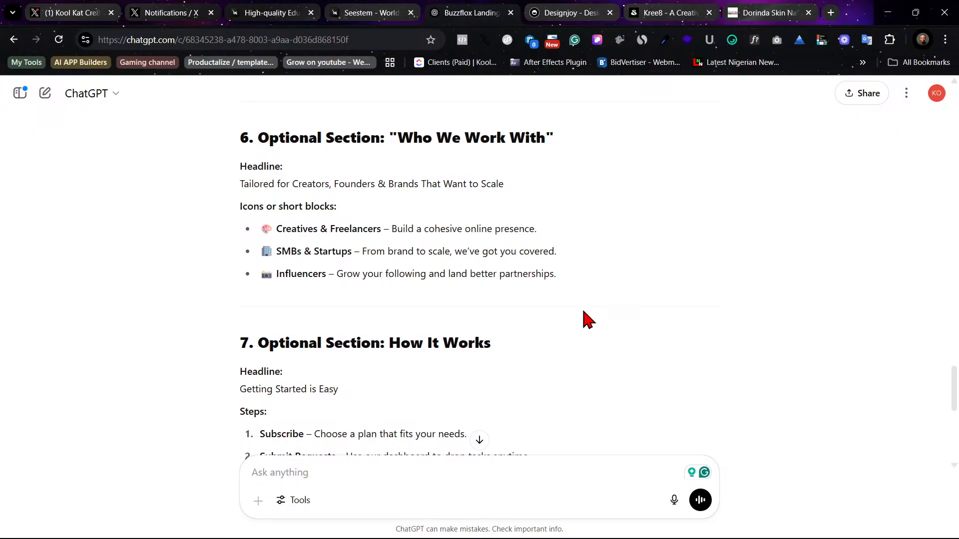
click(490, 526)
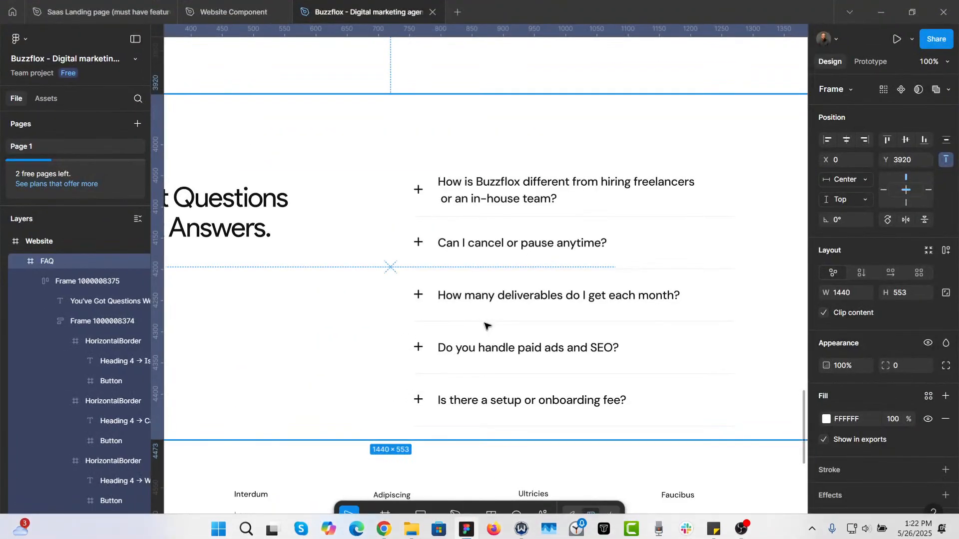
key(minus)
scroll(568, 275, up, 8)
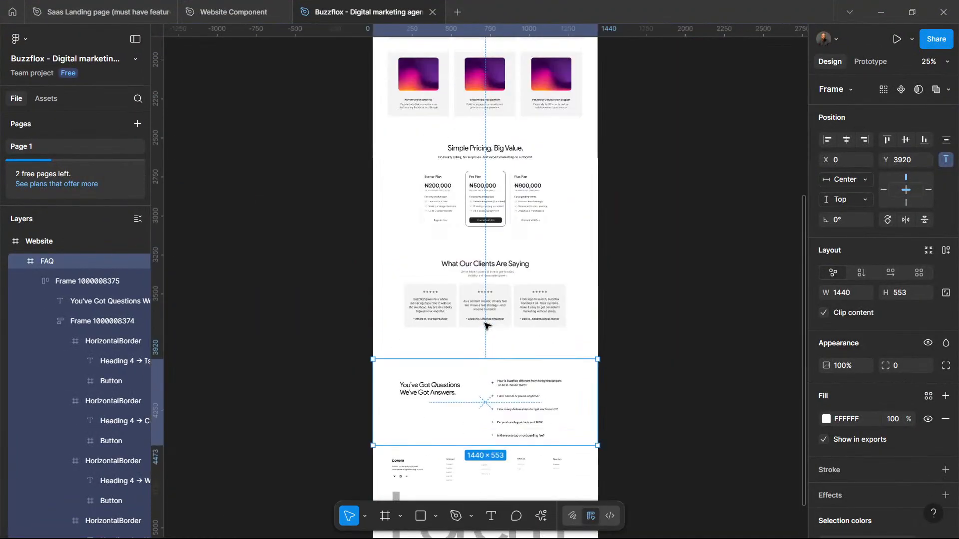
scroll(566, 196, up, 10)
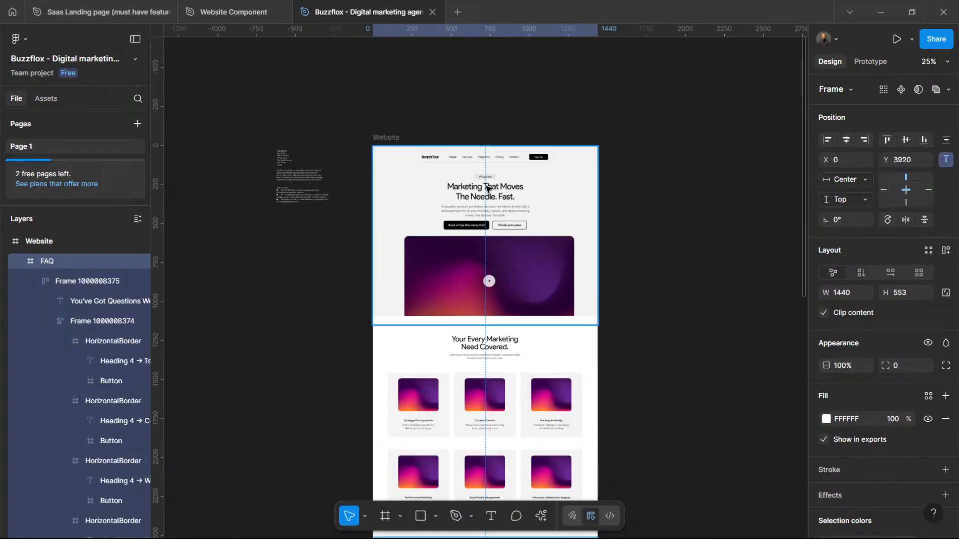
click(487, 189)
scroll(487, 189, up, 5)
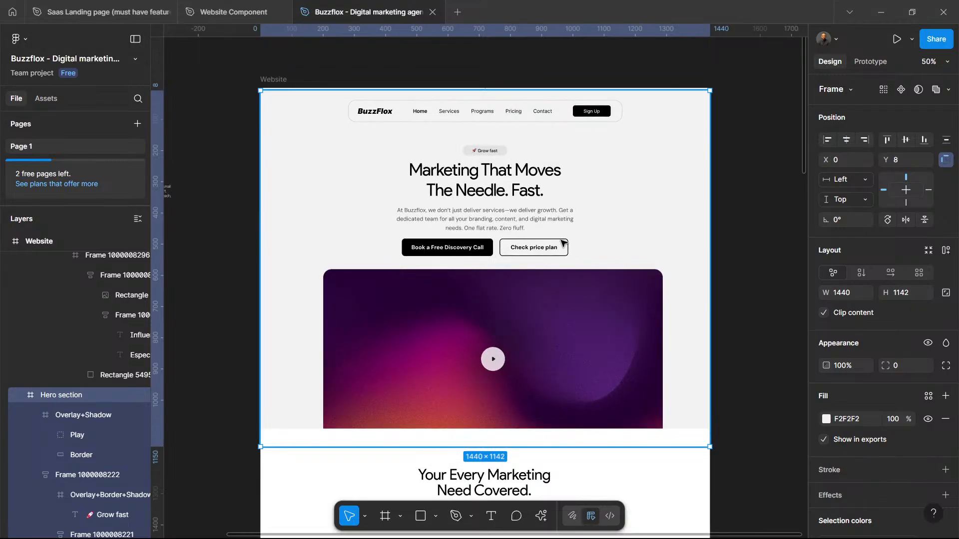
scroll(673, 311, down, 10)
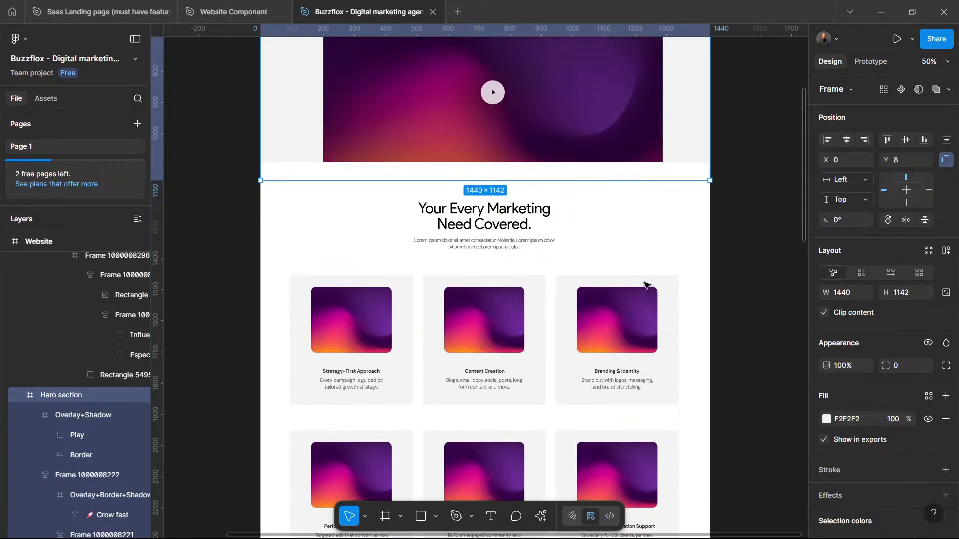
scroll(484, 240, down, 7)
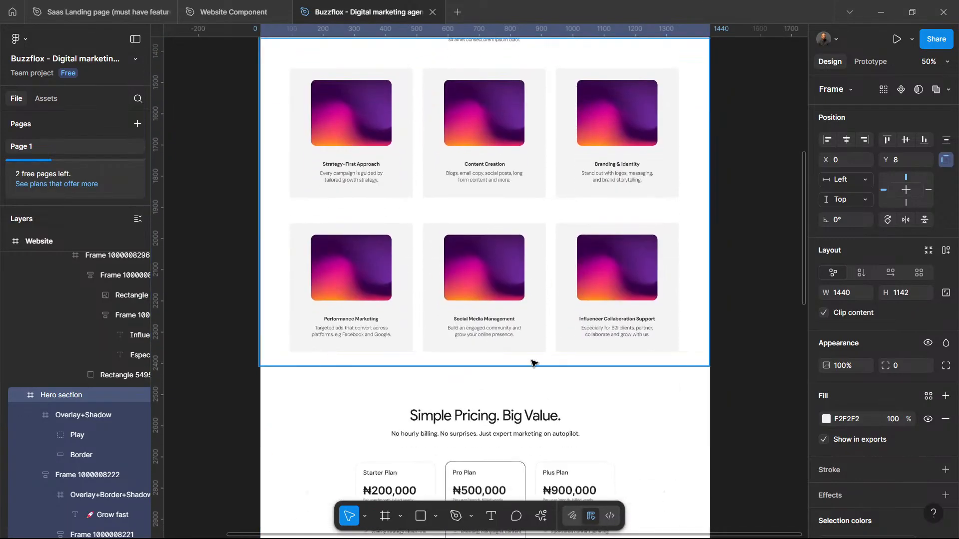
scroll(549, 305, down, 2)
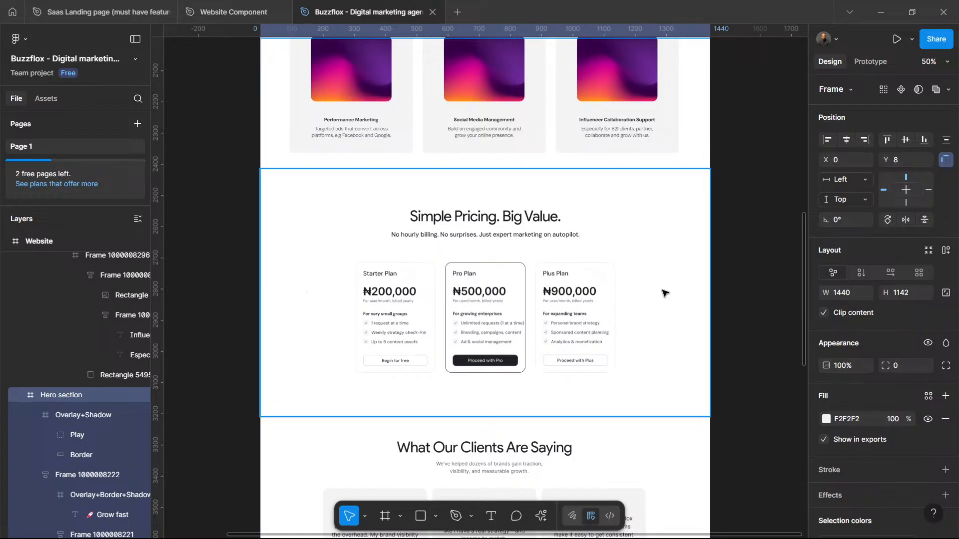
scroll(526, 356, down, 7)
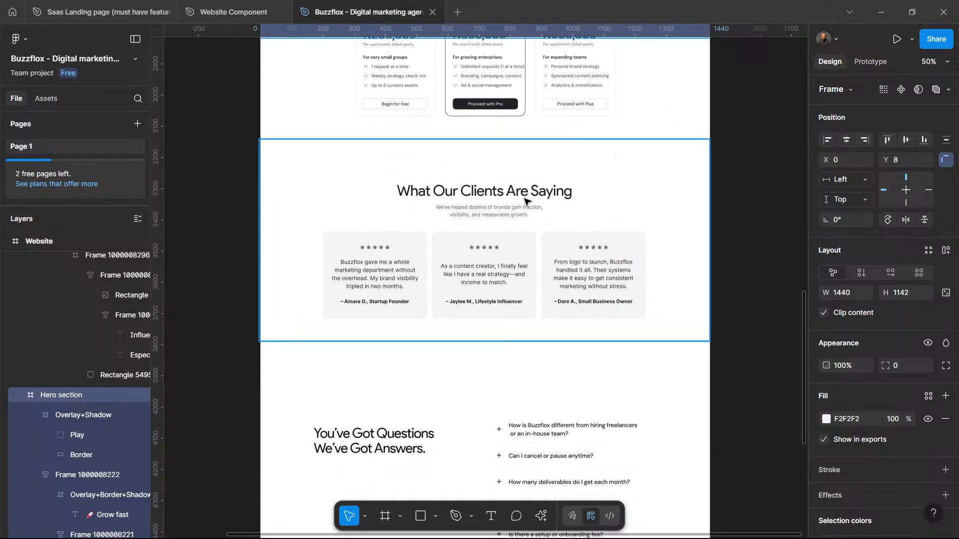
Step: Move the FAQ section up to Y 3795, closer to the testimonials section
scroll(506, 219, down, 5)
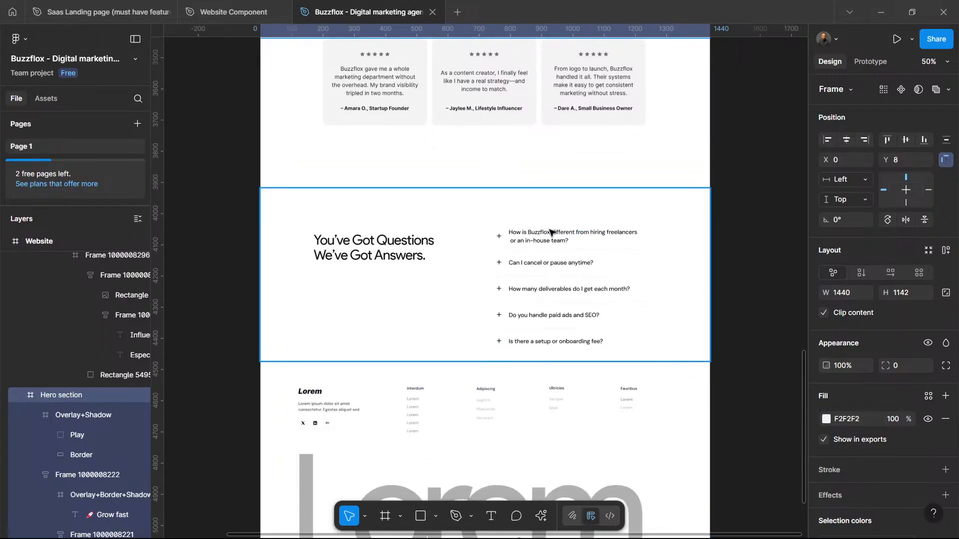
click(600, 216)
drag(599, 216, 601, 179)
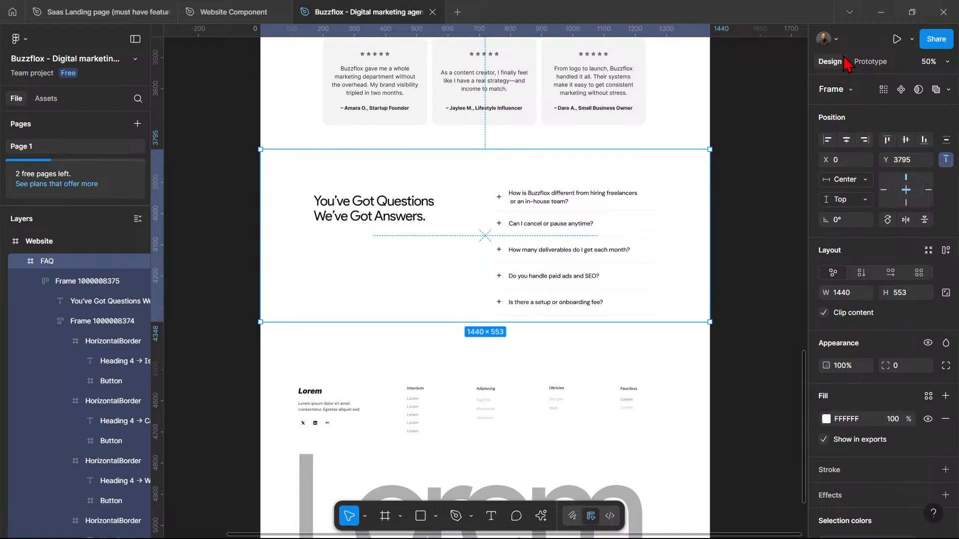
Step: Switch to ChatGPT and read the copy for the optional "Who We Work With" and "How It Works" sections
click(881, 13)
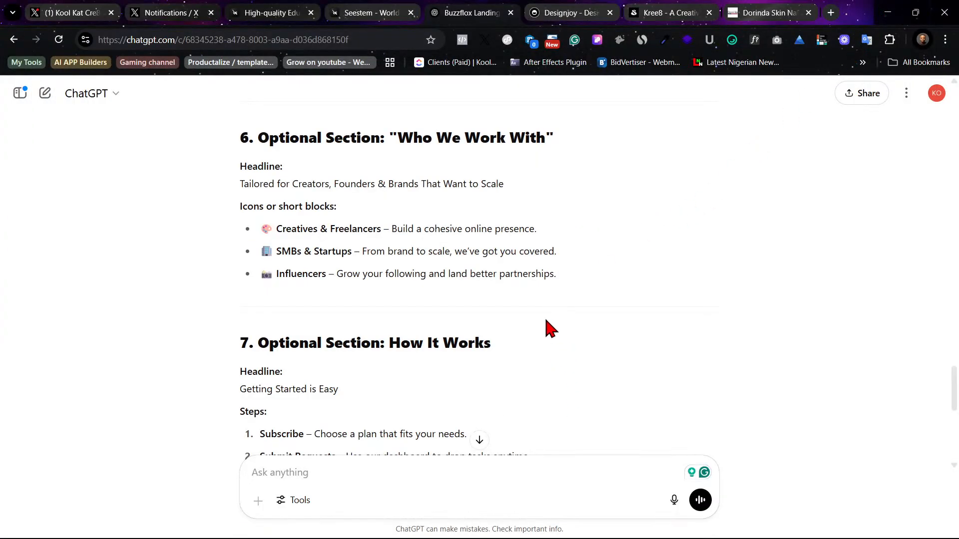
scroll(549, 327, down, 3)
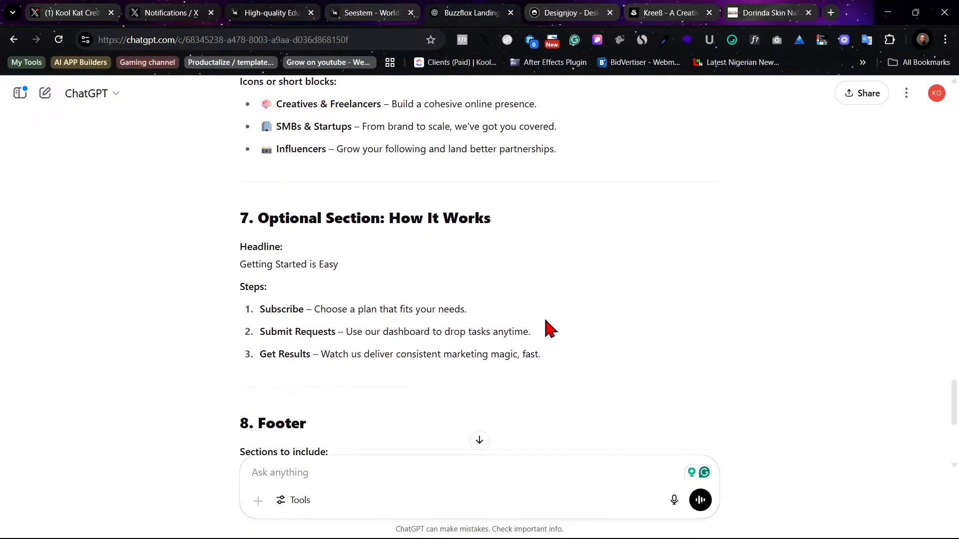
scroll(549, 327, up, 1)
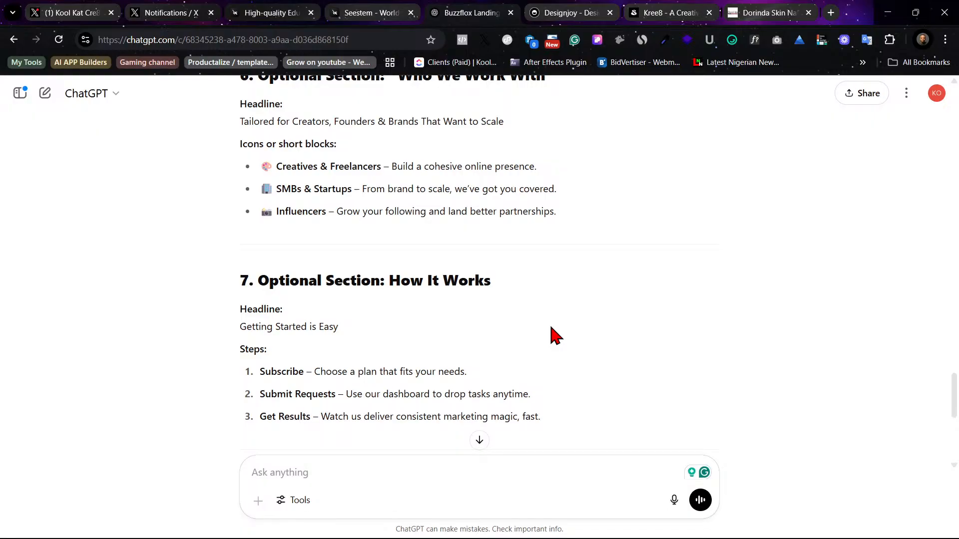
scroll(555, 336, up, 1)
scroll(554, 335, up, 1)
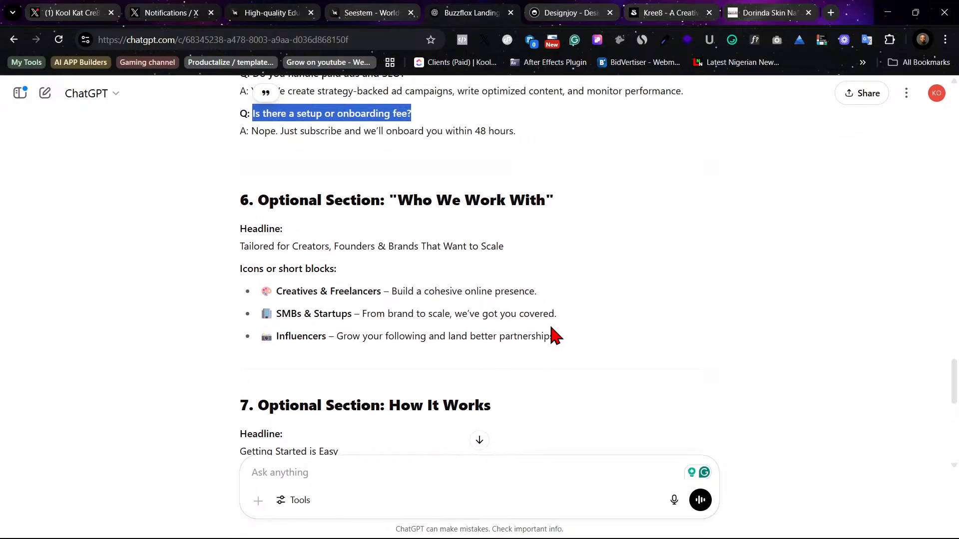
scroll(499, 289, up, 1)
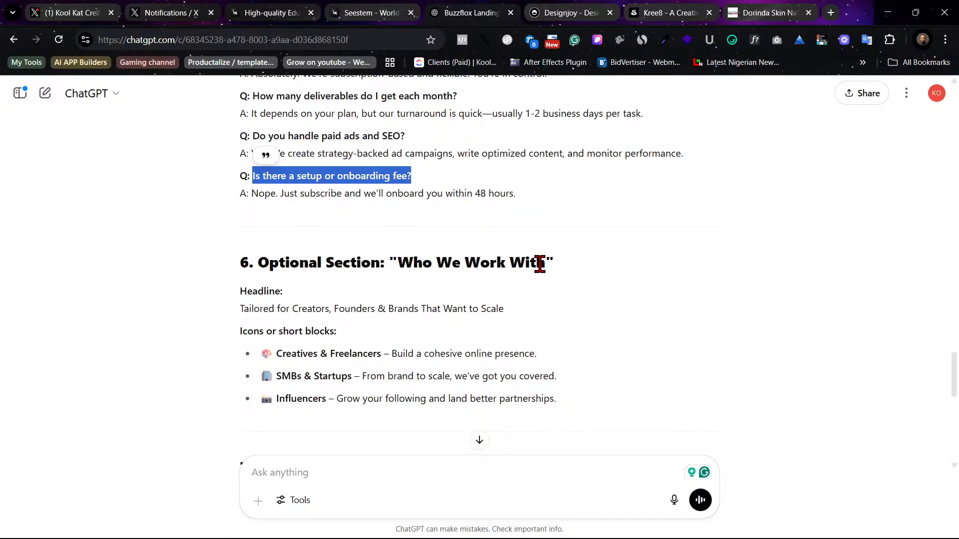
scroll(488, 371, down, 4)
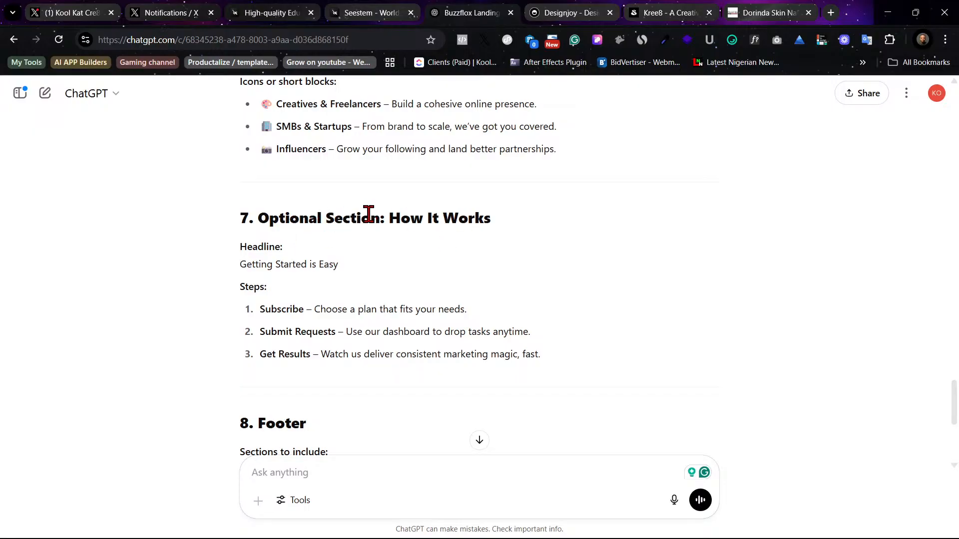
scroll(417, 240, up, 6)
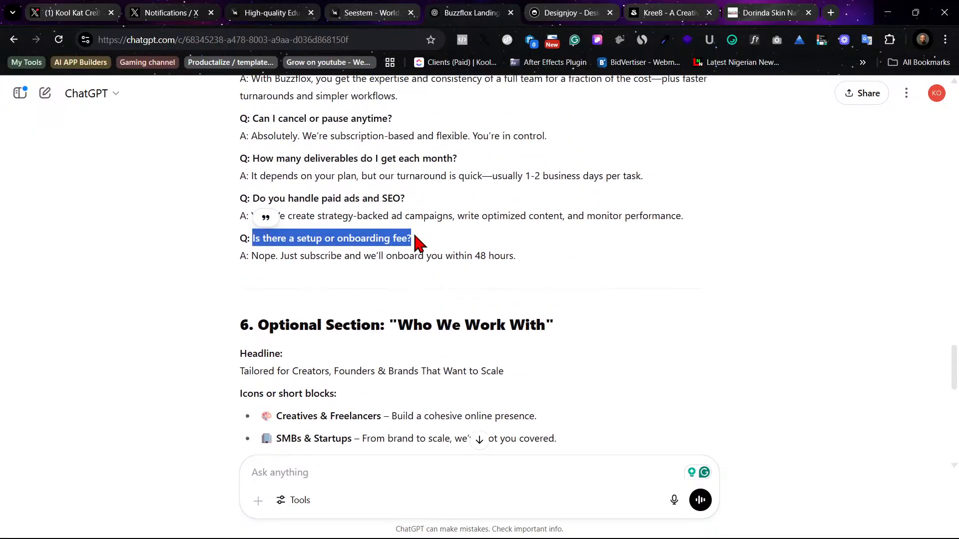
scroll(518, 310, down, 1)
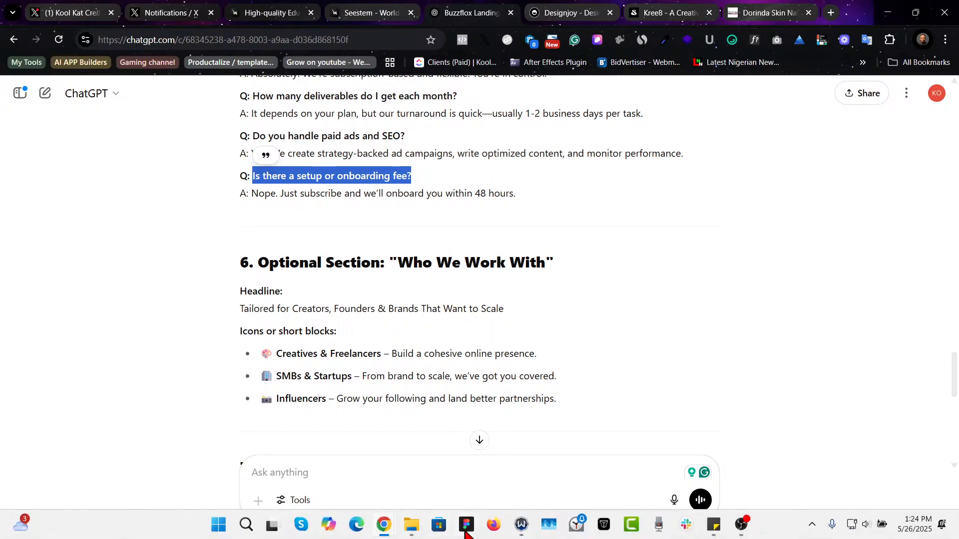
Step: Return to Figma, look over the landing page, and find the Feature Section layouts in the Website Component file
click(466, 526)
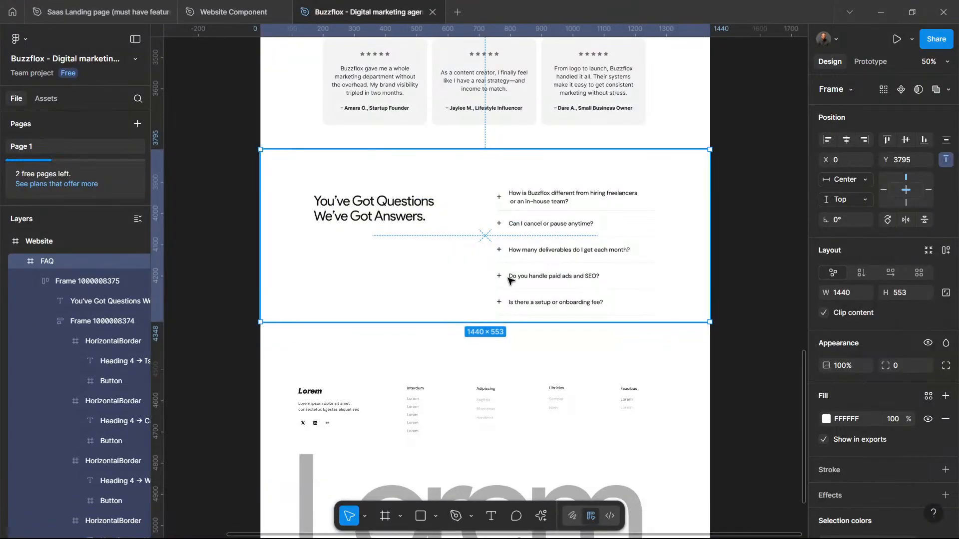
scroll(508, 280, down, 2)
scroll(508, 280, up, 5)
scroll(509, 280, up, 1)
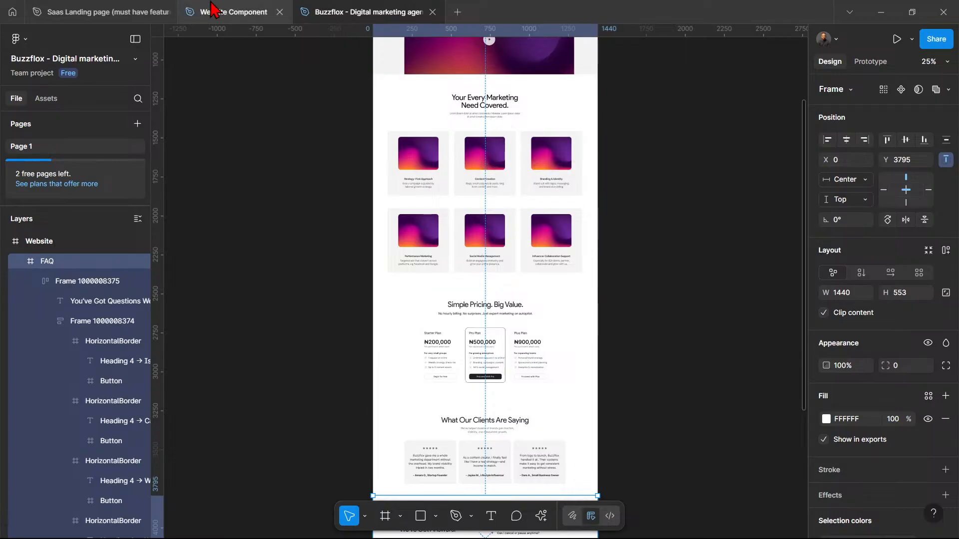
click(100, 11)
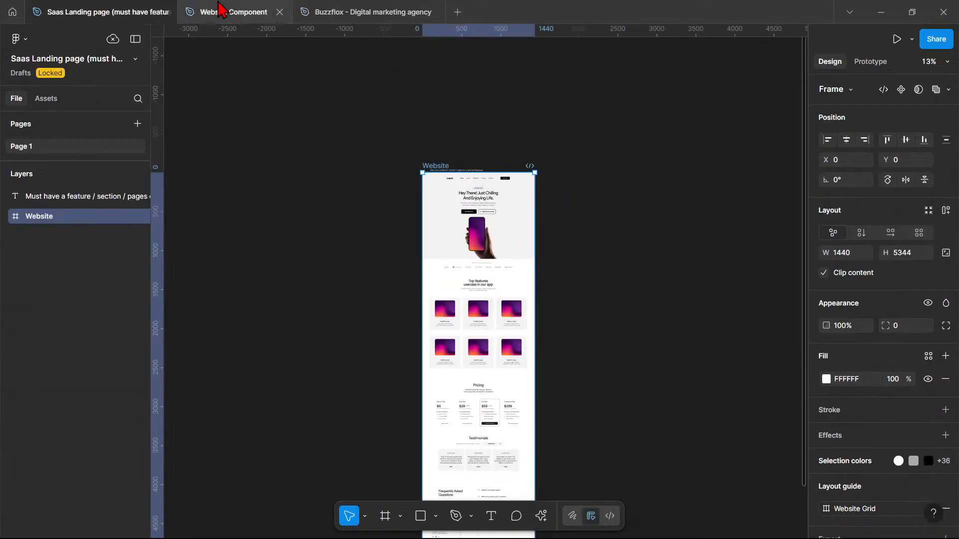
click(225, 11)
scroll(563, 346, down, 1)
scroll(563, 346, down, 20)
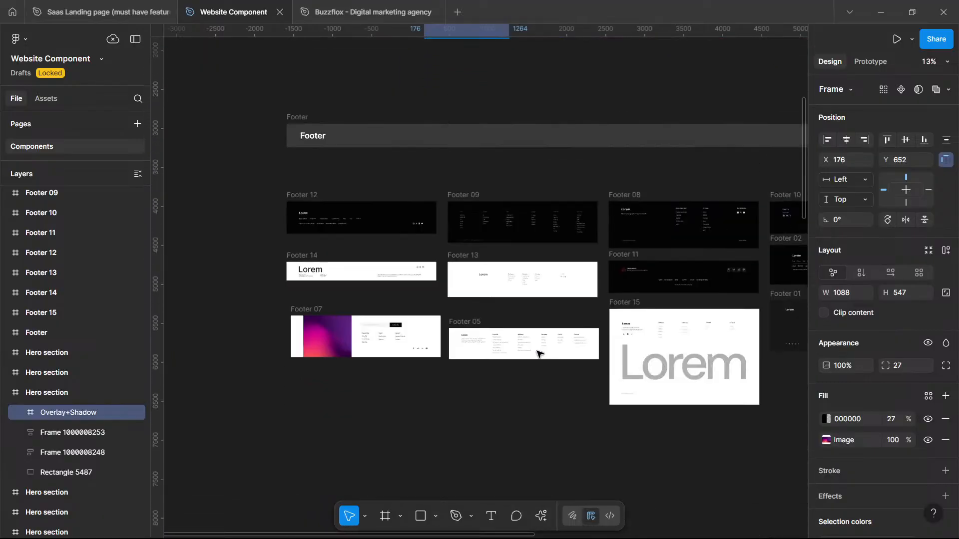
scroll(533, 356, down, 3)
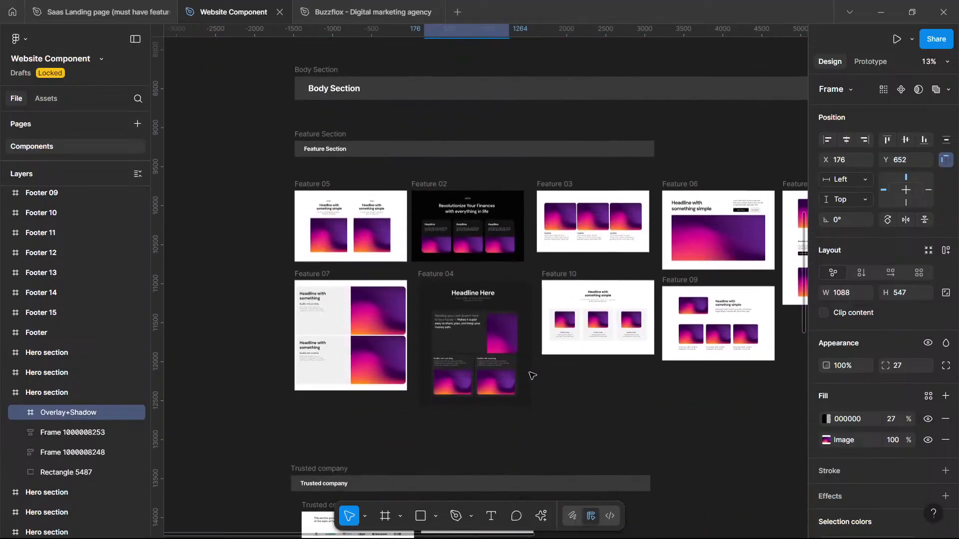
Step: Browse the Feature Section layouts from Feature 05 across to Feature 11 and Feature 01
click(322, 212)
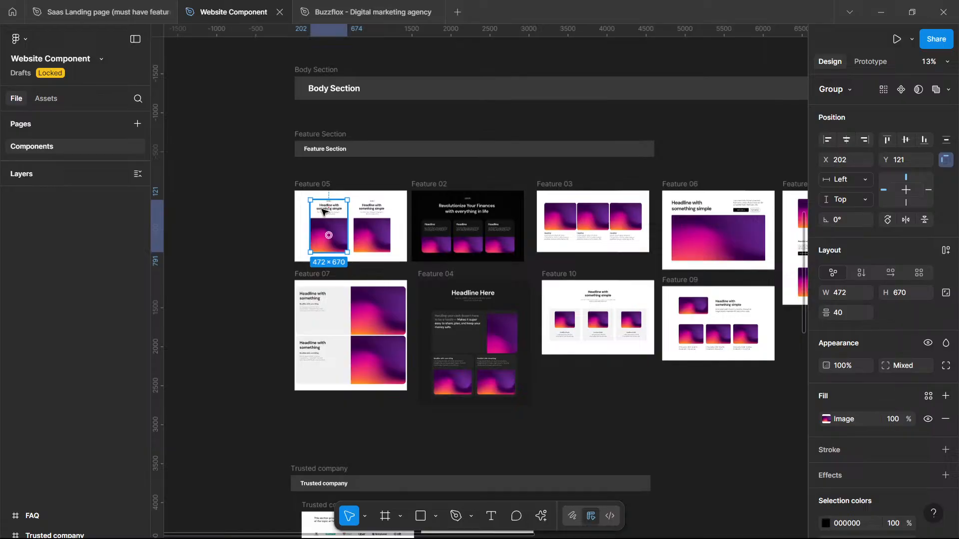
scroll(323, 212, up, 3)
scroll(322, 212, right, 5)
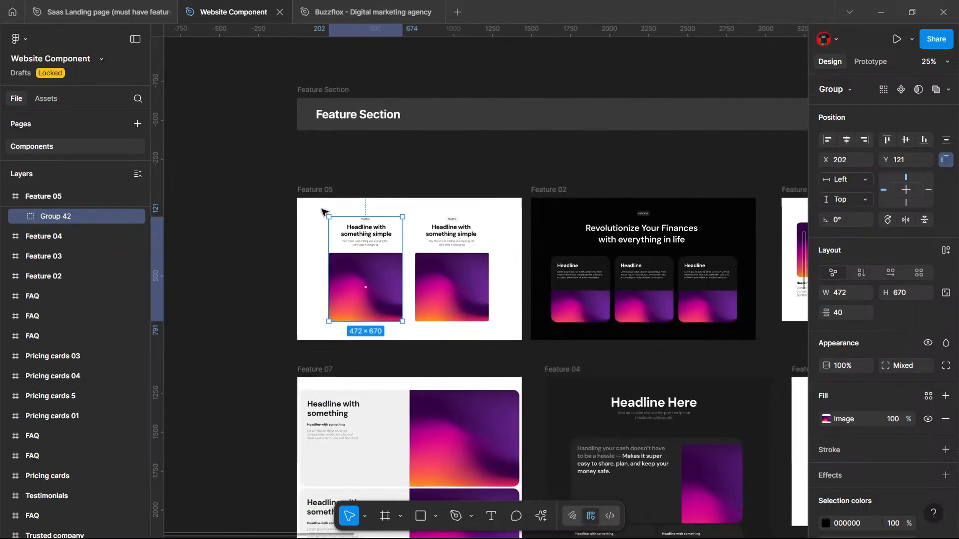
scroll(322, 212, right, 10)
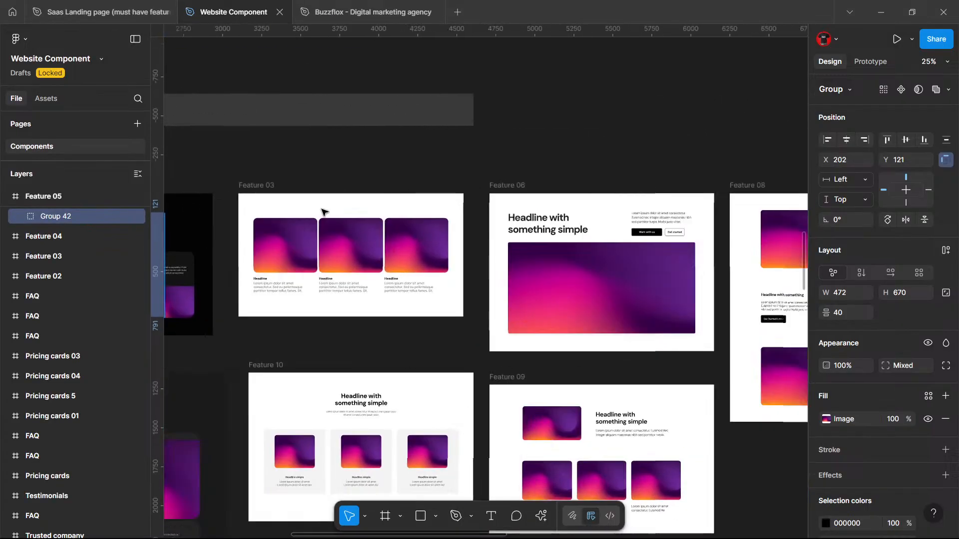
scroll(322, 212, right, 5)
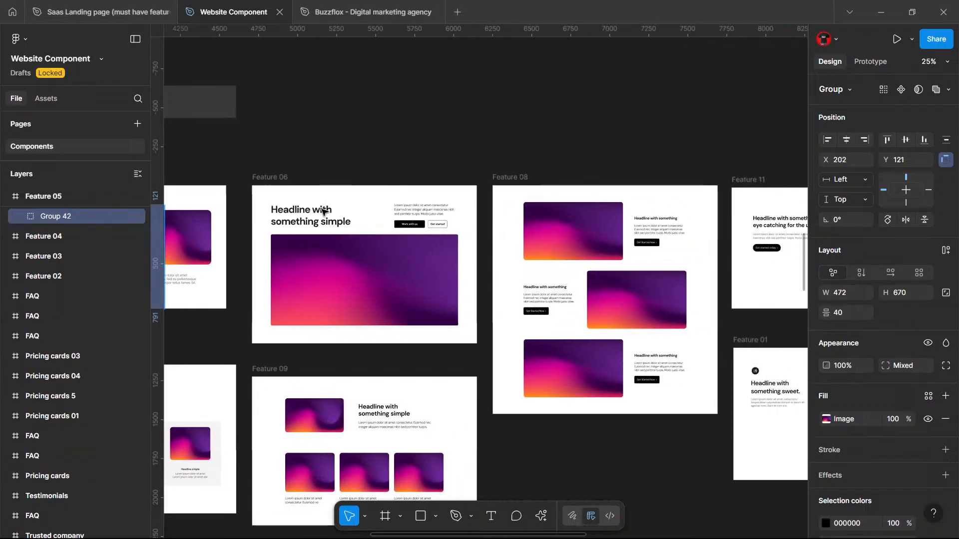
scroll(322, 212, right, 5)
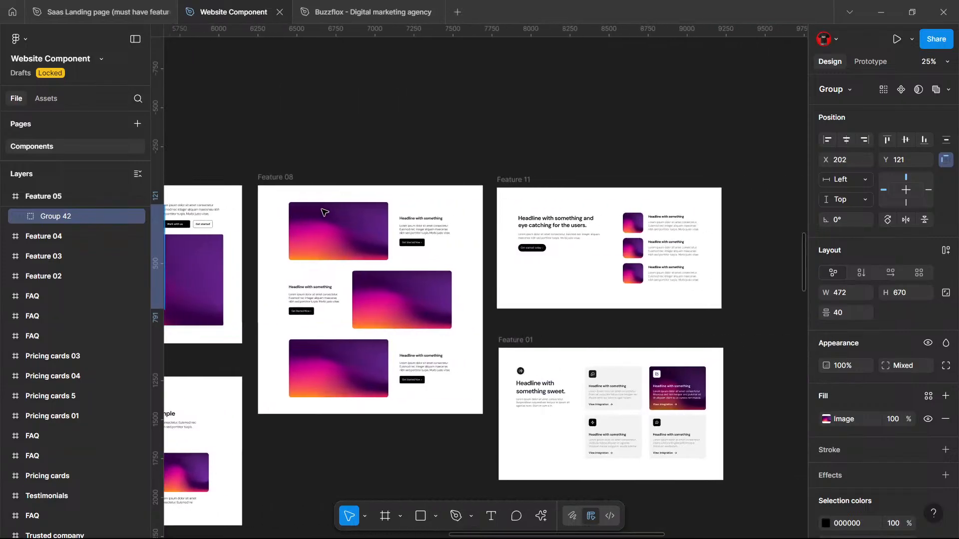
Step: Compare the Feature 11 and Feature 01 layouts up close as candidates for the optional section
click(638, 224)
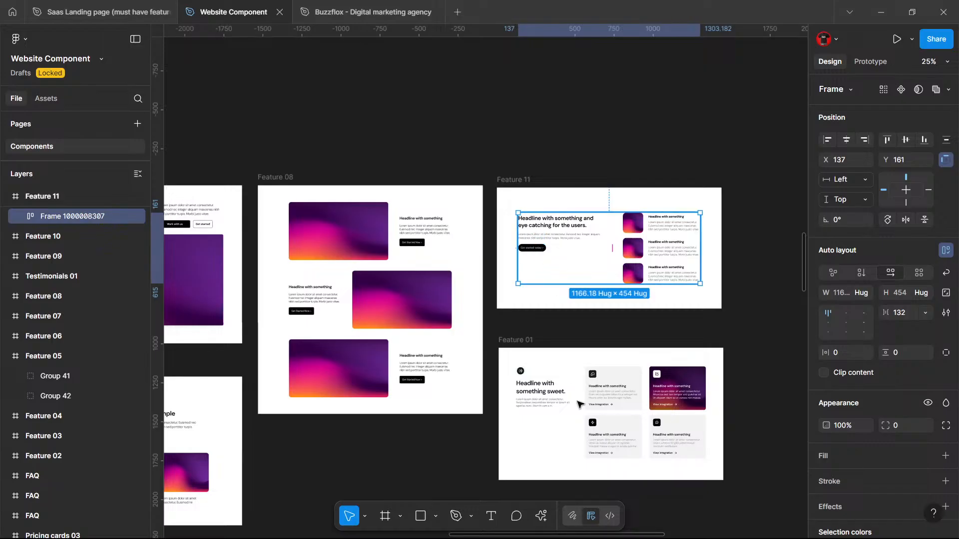
key(shift+2)
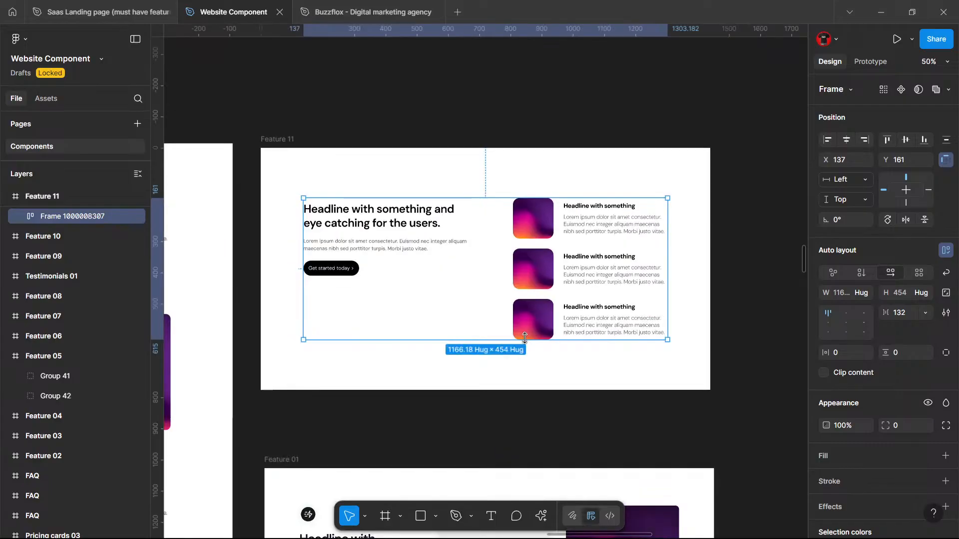
scroll(550, 279, down, 5)
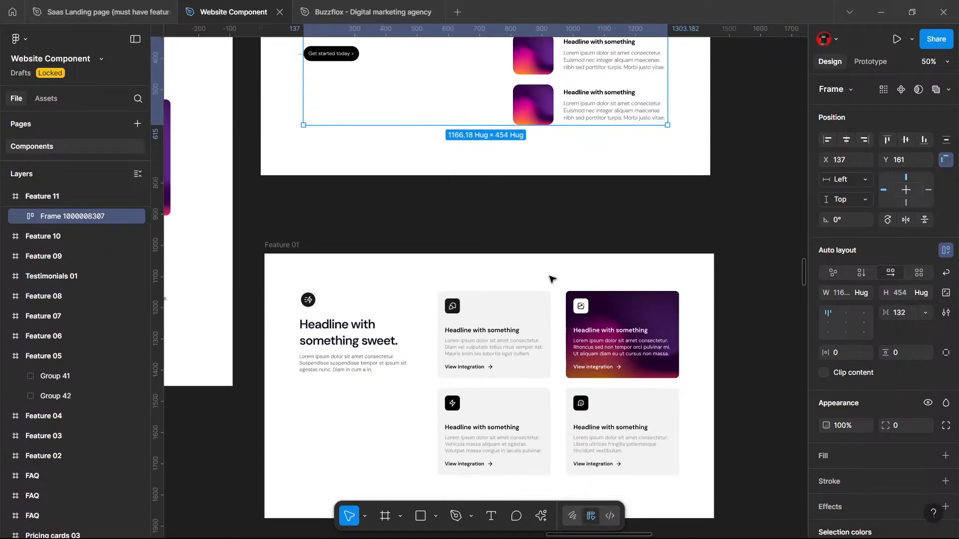
scroll(532, 370, up, 1)
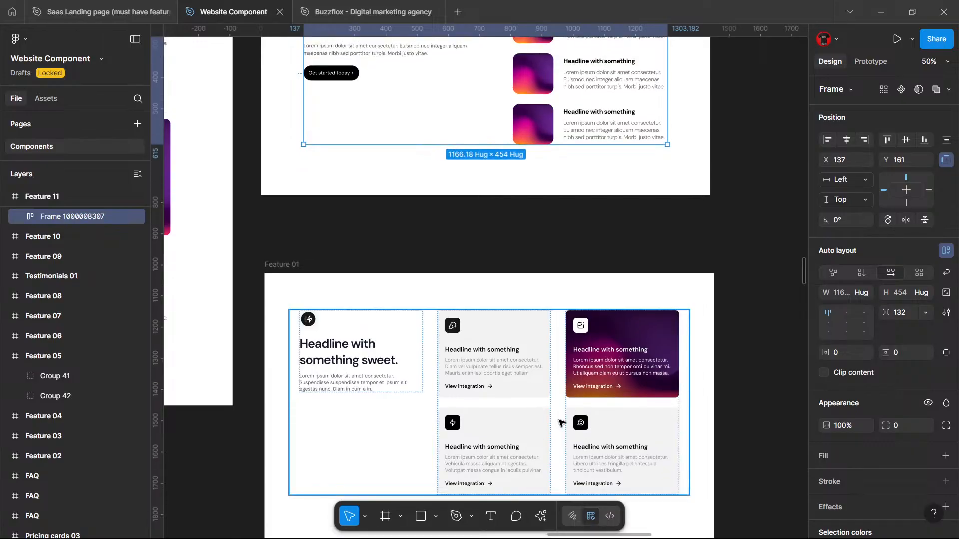
scroll(559, 422, up, 4)
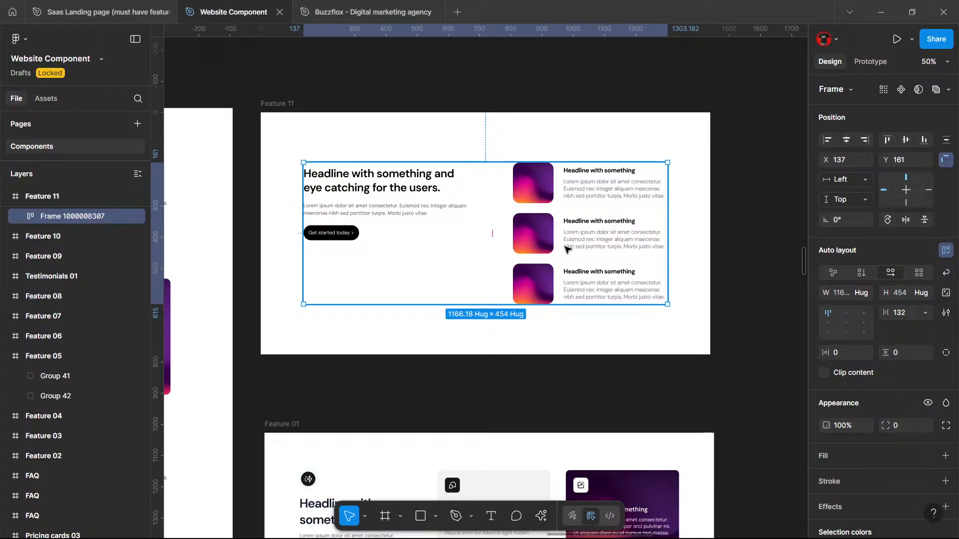
scroll(568, 250, down, 2)
scroll(568, 250, down, 2)
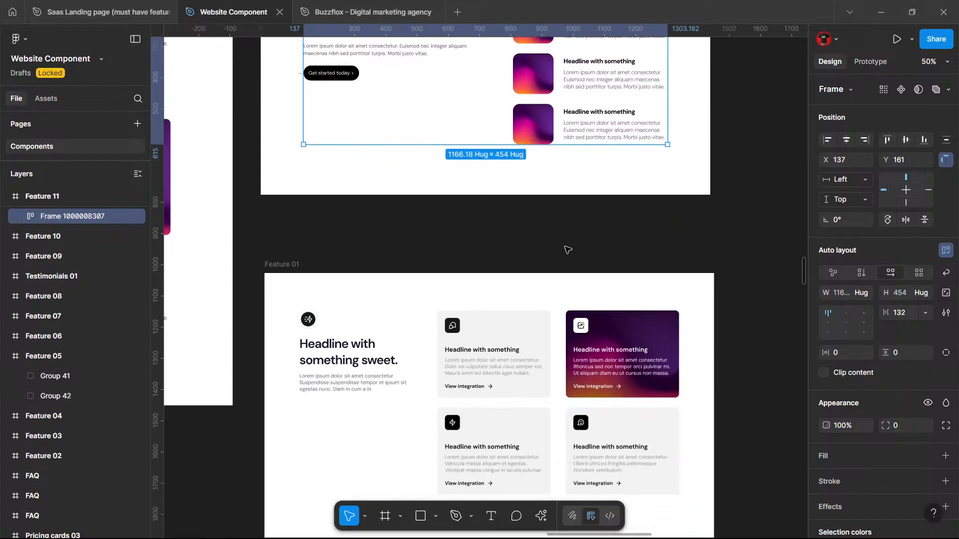
scroll(567, 249, up, 3)
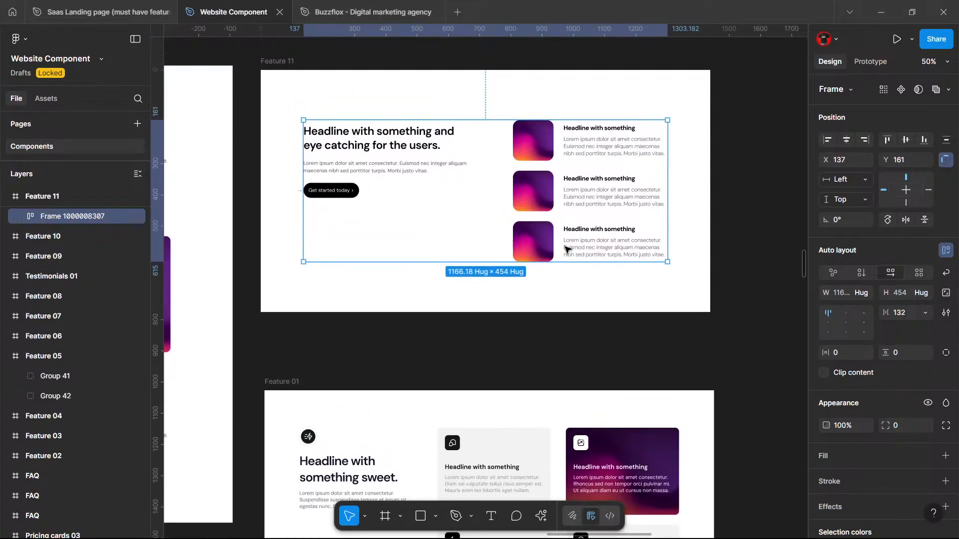
scroll(566, 249, down, 1)
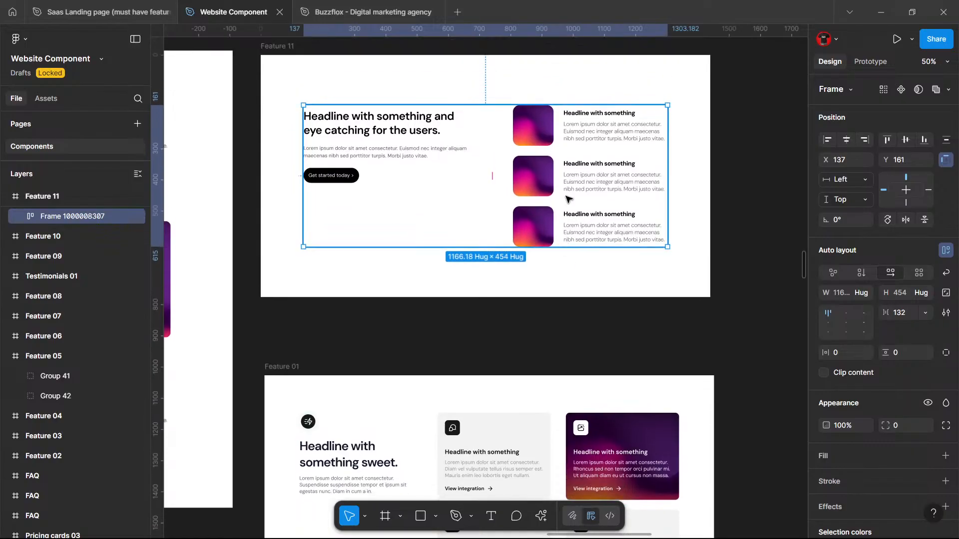
scroll(568, 199, up, 1)
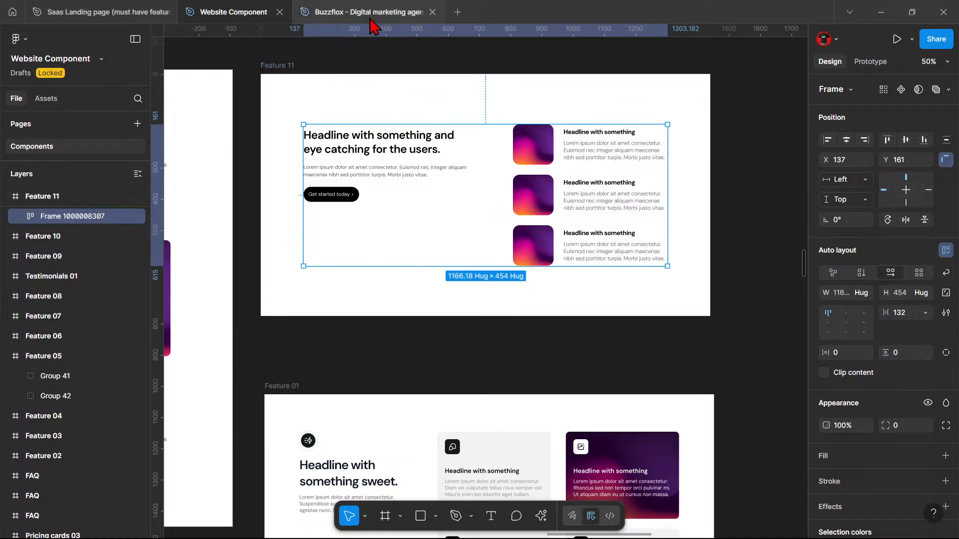
Step: Return to the Buzzflox file and examine the "Your Every Marketing Need Covered." section within the whole page
click(303, 6)
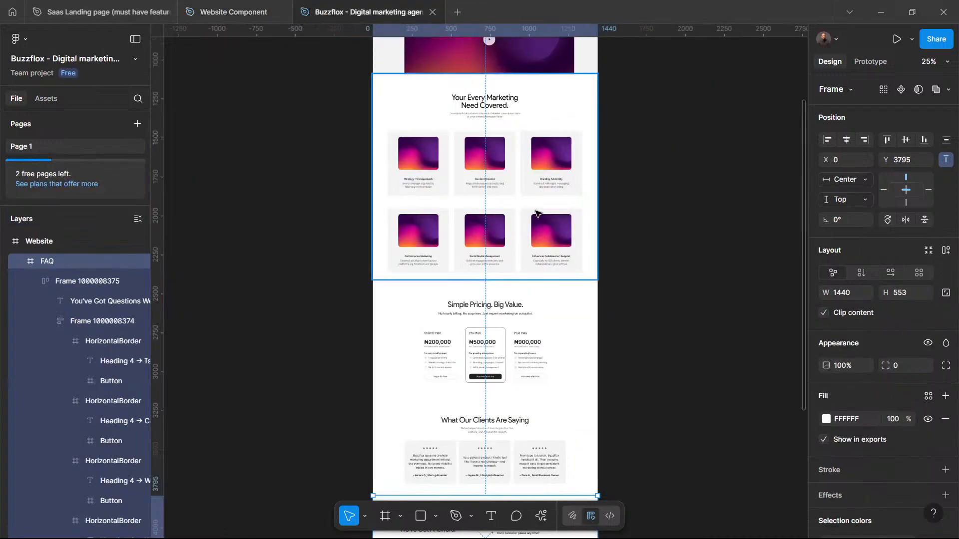
click(534, 242)
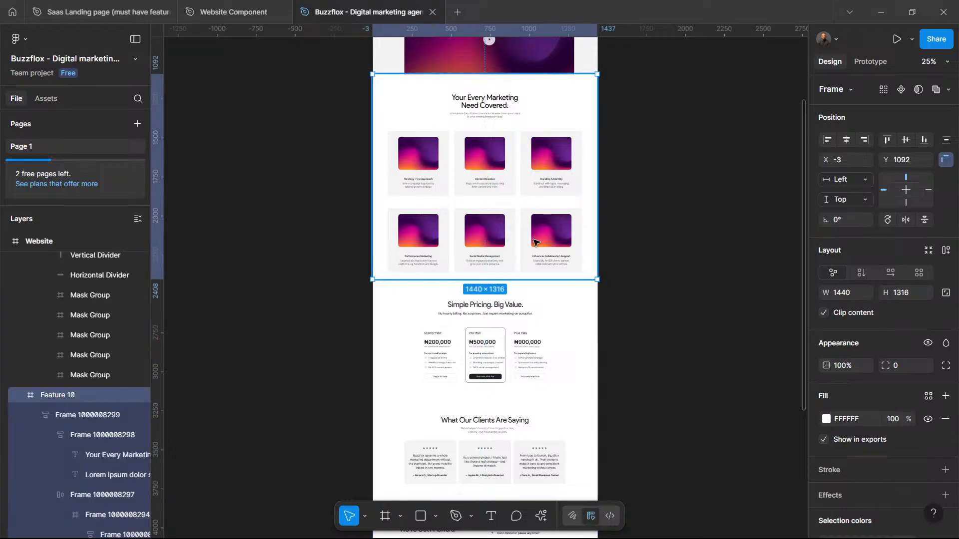
key(shift+2)
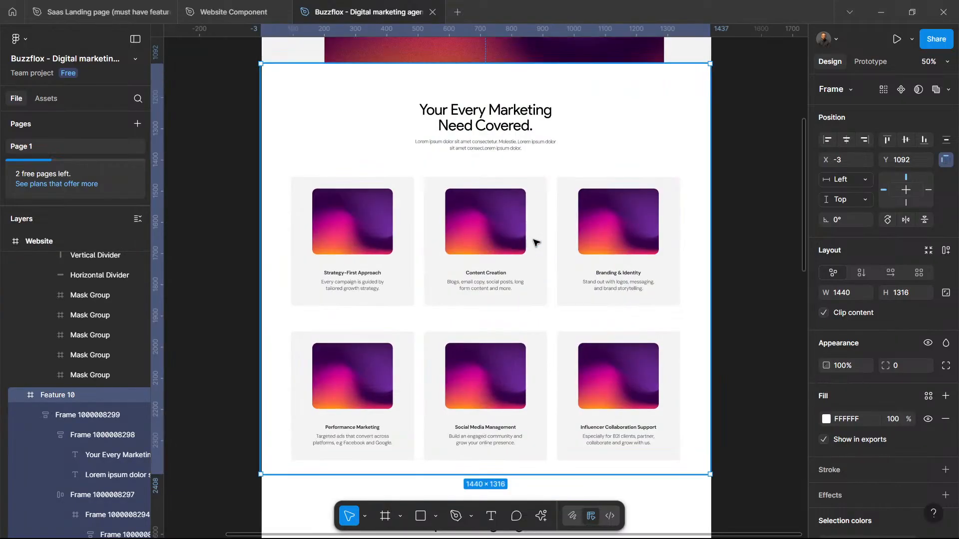
key(minus)
key(minus)
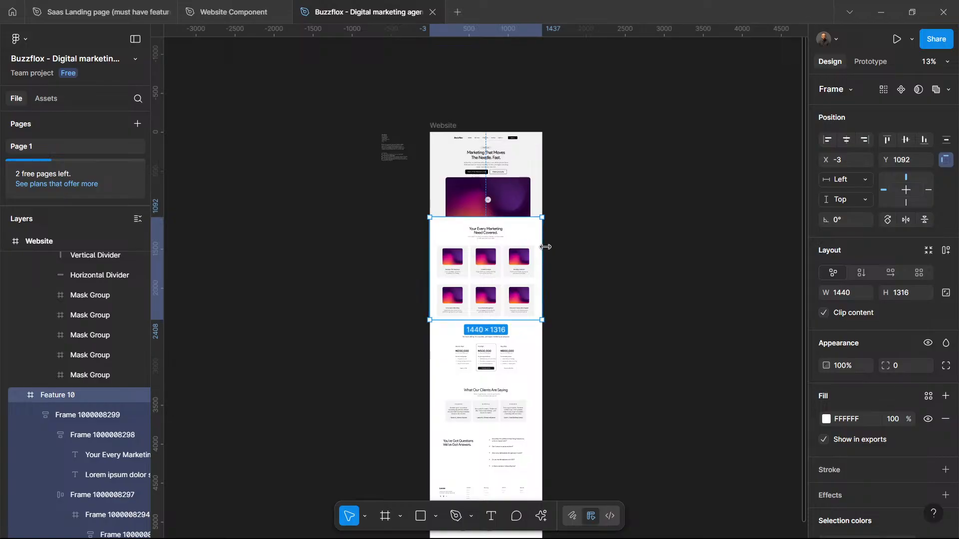
scroll(546, 247, down, 1)
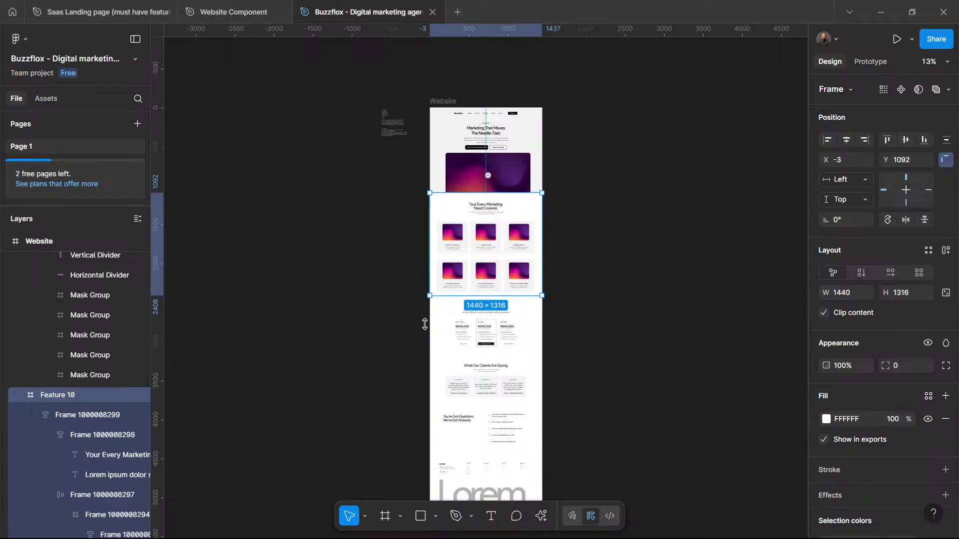
Step: Extend the Website frame downward to a height of about 6519 to make room between the FAQ and the footer
click(482, 336)
shift+click(507, 371)
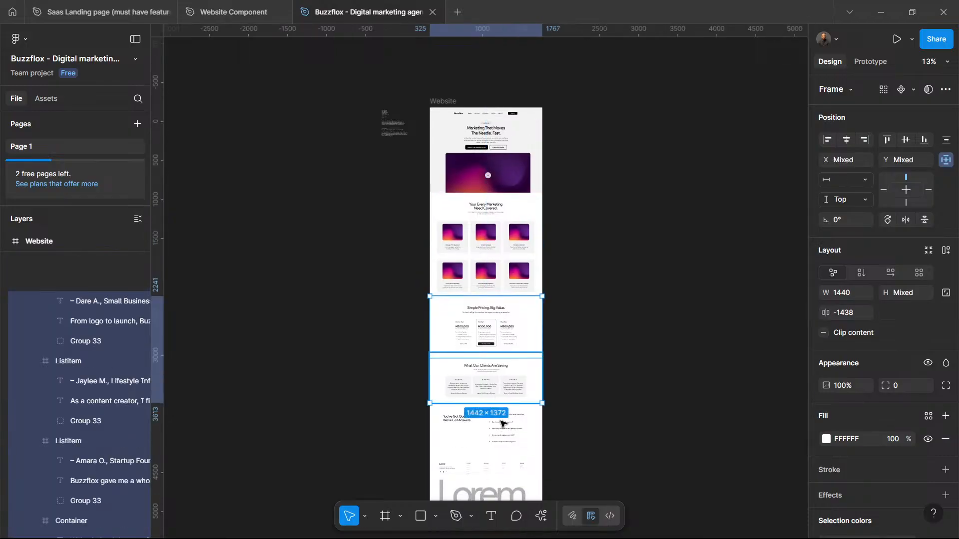
click(443, 101)
scroll(602, 195, down, 10)
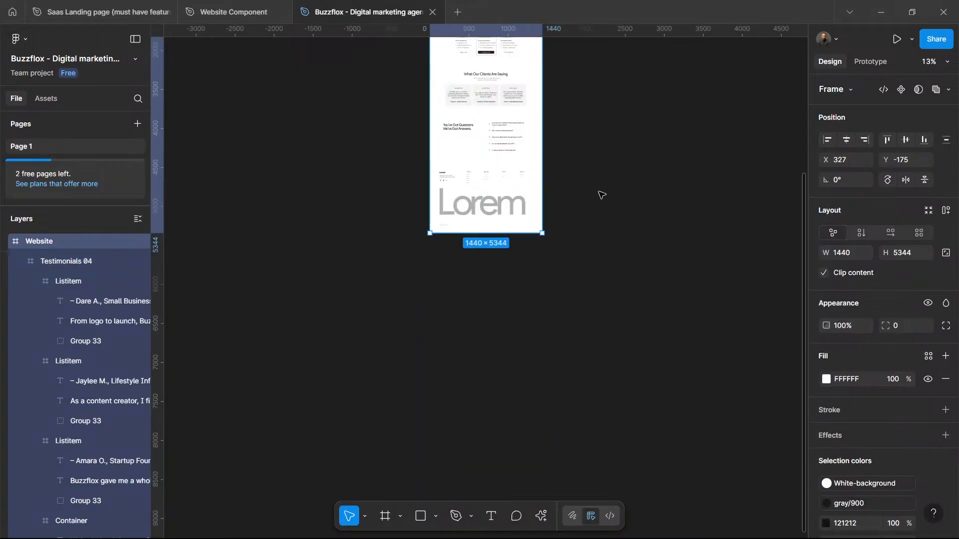
drag(518, 269, 518, 326)
click(505, 285)
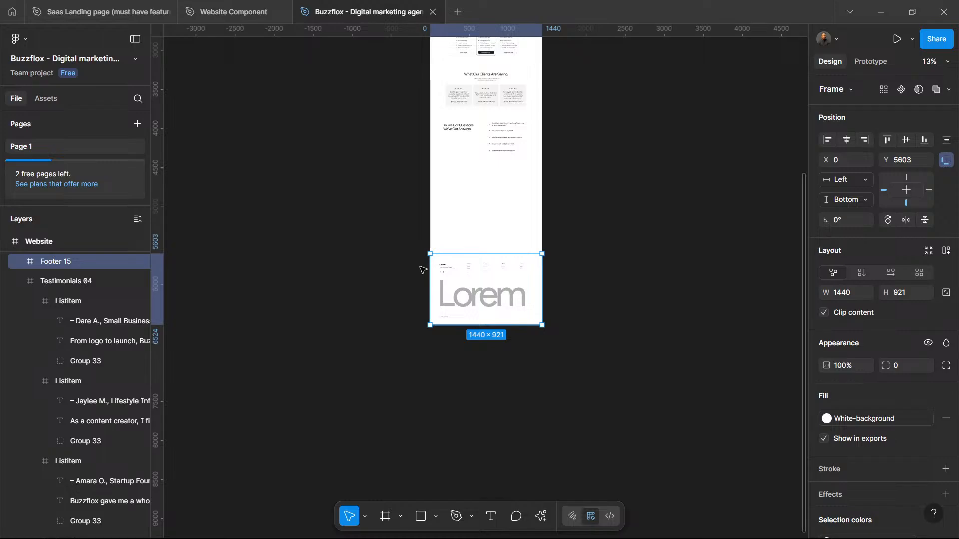
drag(484, 322, 494, 272)
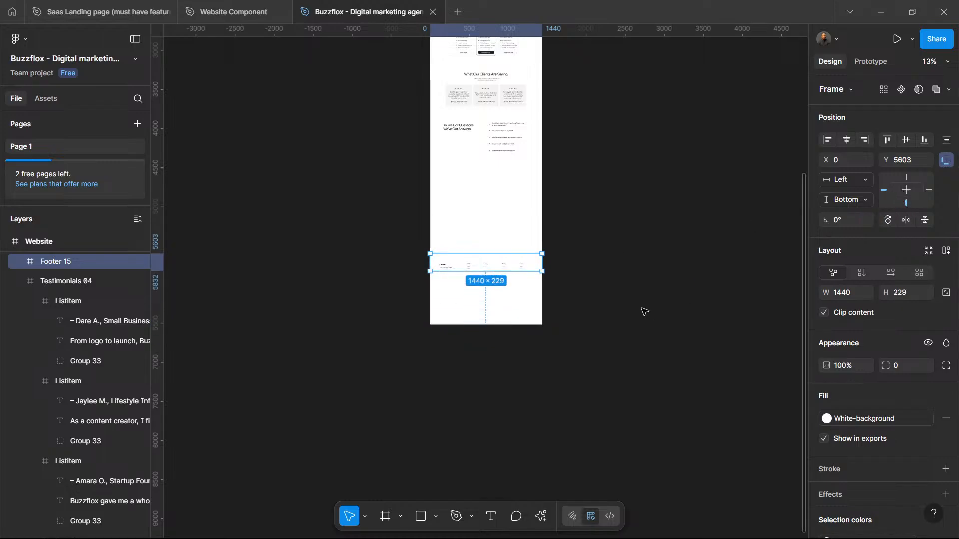
key(ctrl+z)
Step: Review the extended Website frame from the hero section down to the empty space above the footer
scroll(572, 248, up, 10)
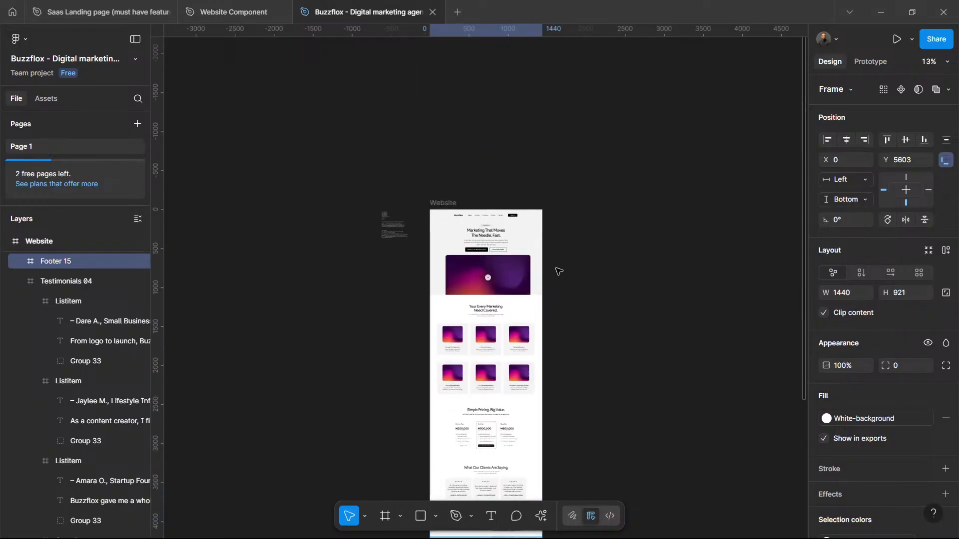
key(Escape)
scroll(558, 212, down, 4)
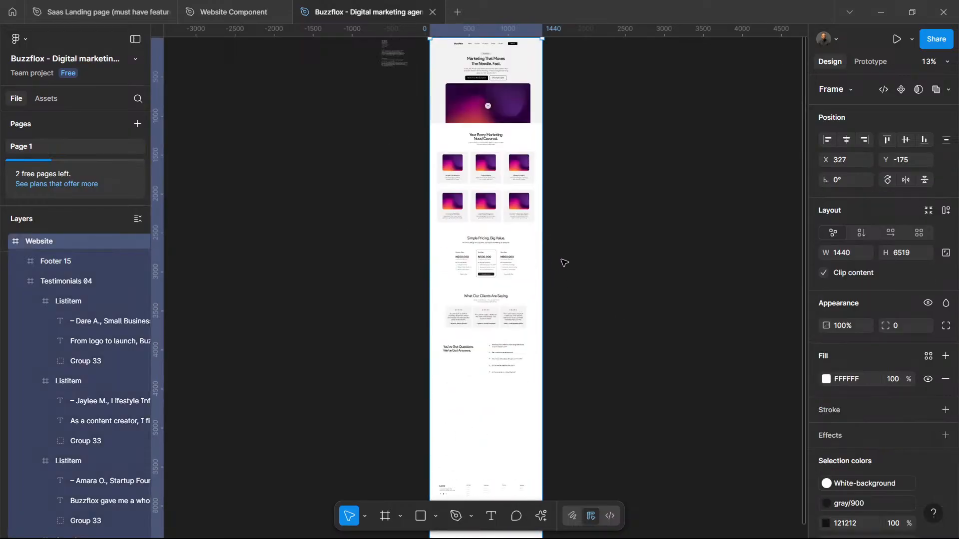
scroll(499, 379, down, 3)
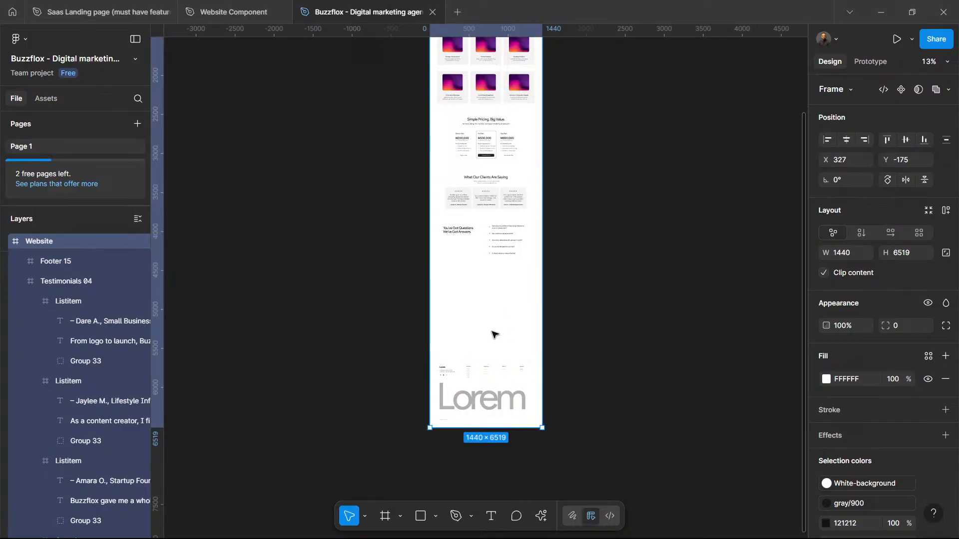
Step: Examine the order and spacing of the services, pricing, testimonials and FAQ sections to find a spot for the optional section
click(486, 120)
key(ctrl+equal)
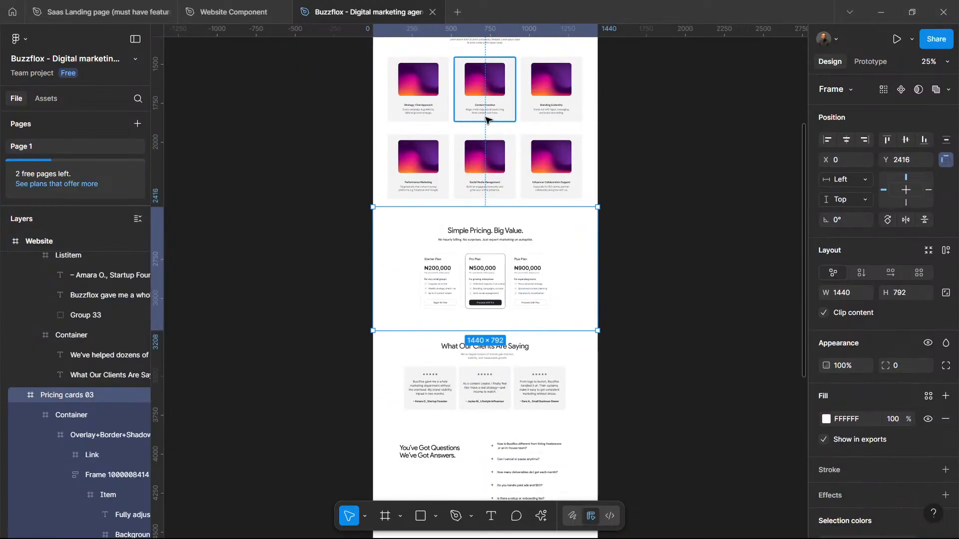
key(ctrl+equal)
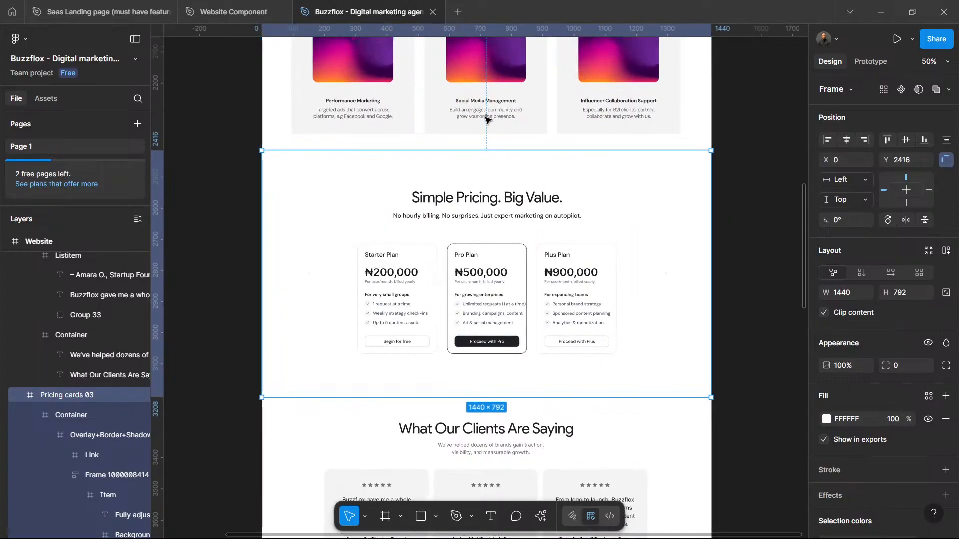
scroll(486, 120, up, 10)
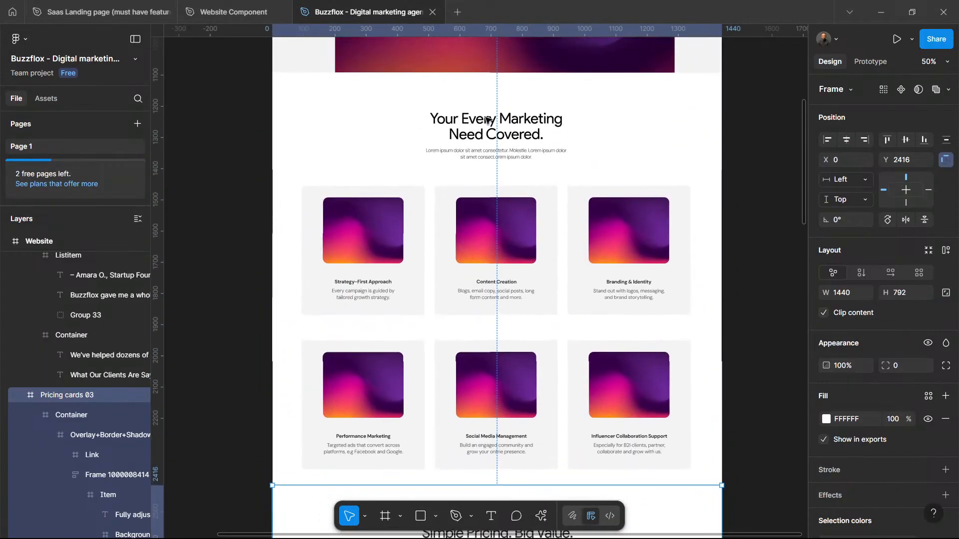
scroll(530, 173, up, 2)
click(527, 191)
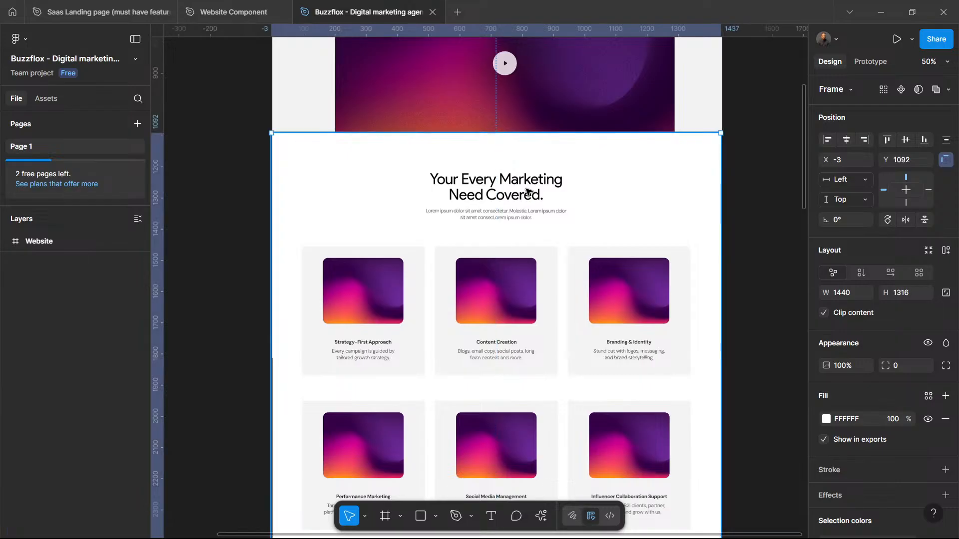
scroll(527, 191, down, 3)
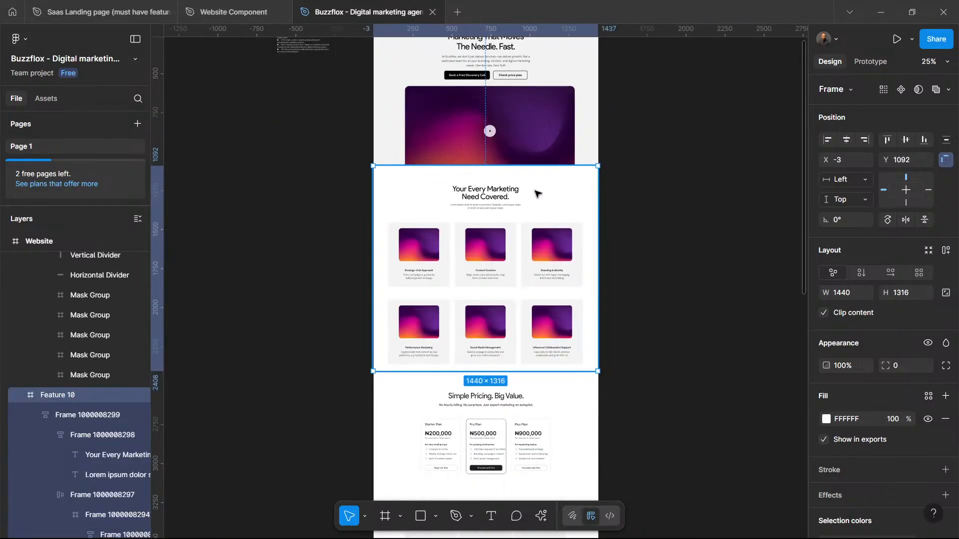
scroll(540, 194, down, 5)
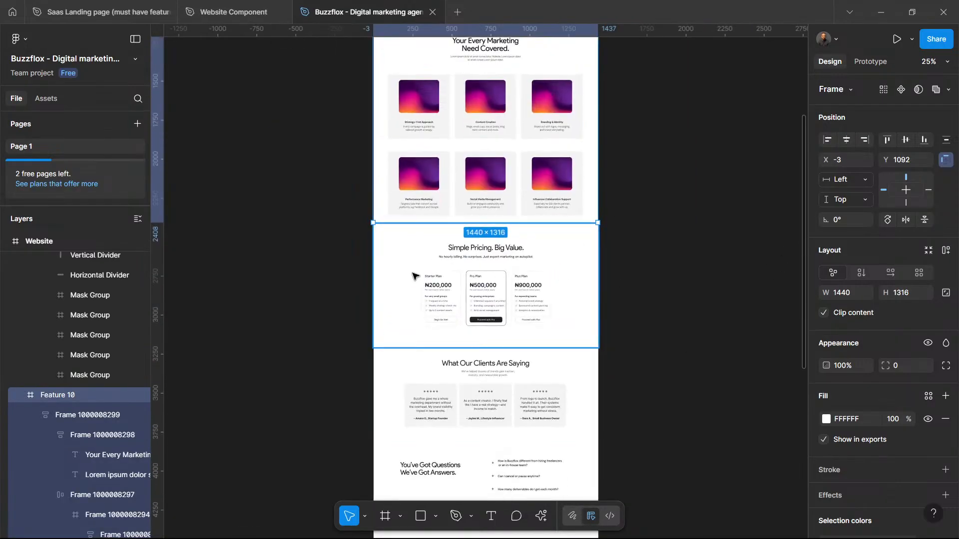
scroll(537, 132, down, 1)
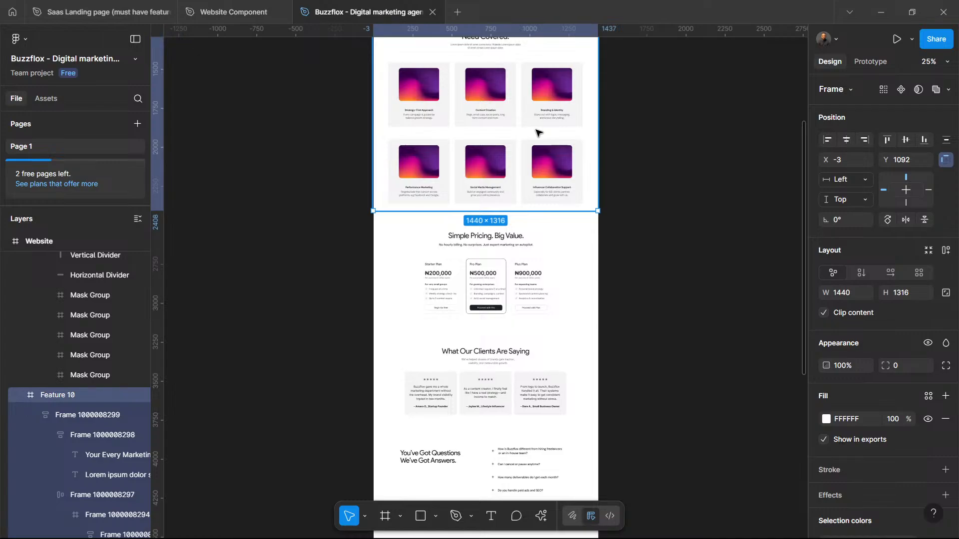
scroll(424, 280, down, 5)
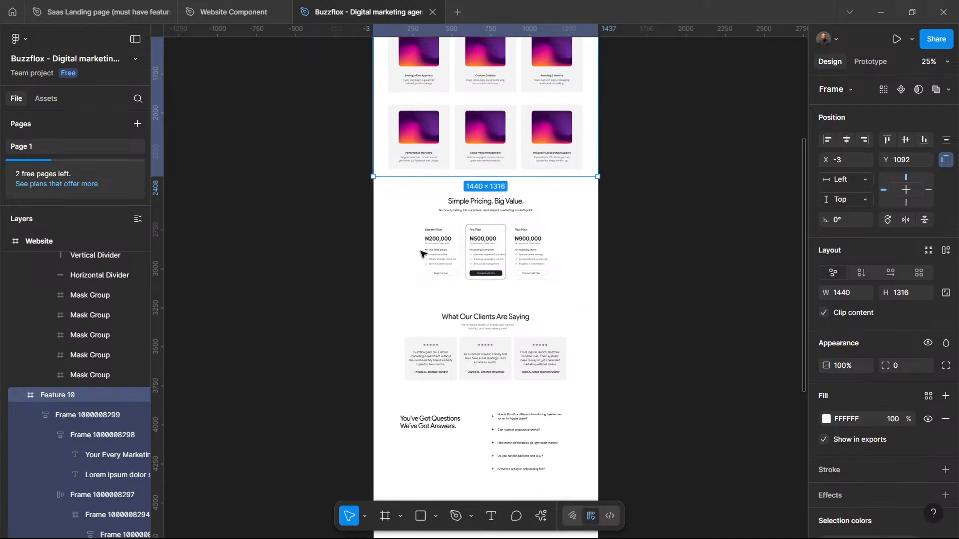
Step: Move the pricing, testimonials and FAQ sections down together to open an empty gap below the services cards
click(492, 140)
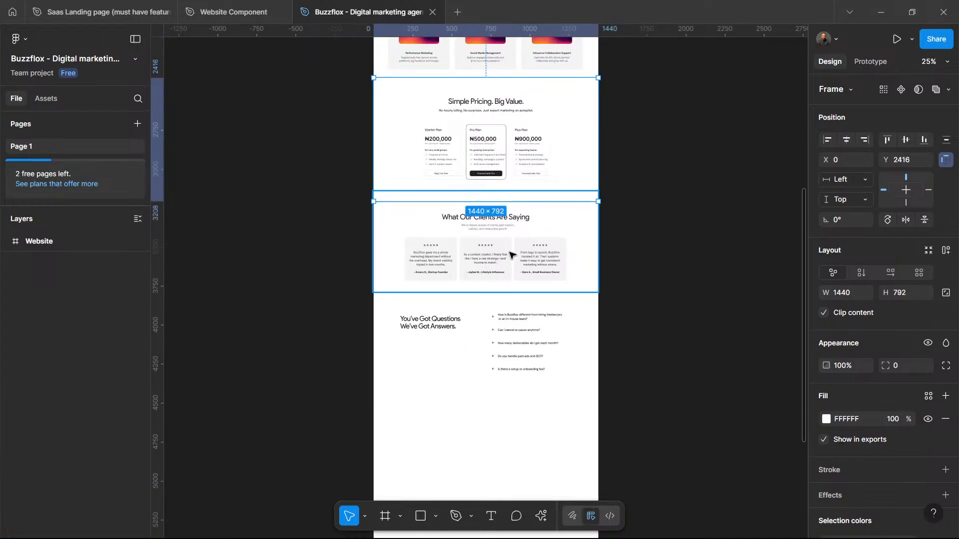
shift+click(522, 329)
shift+click(519, 329)
drag(520, 120, 515, 250)
scroll(583, 139, up, 4)
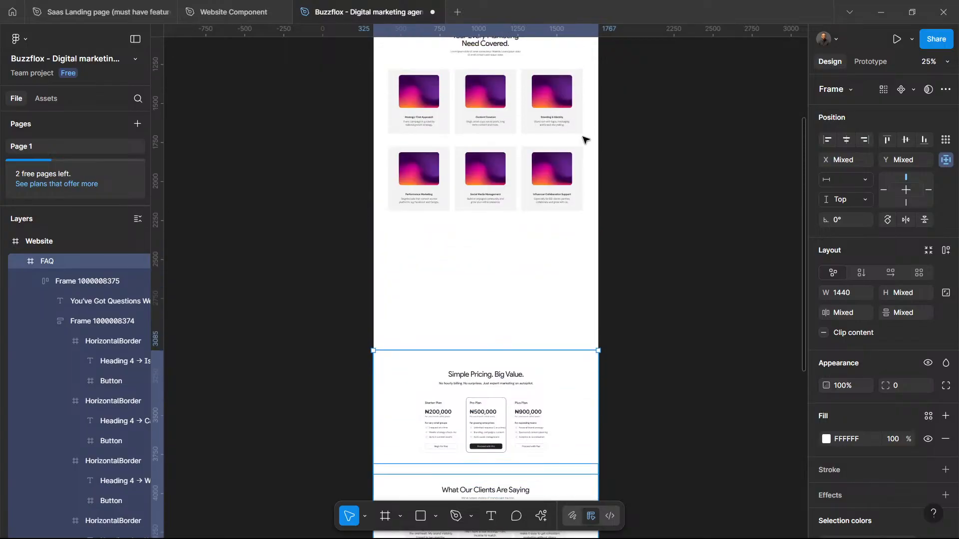
Step: Duplicate the "Your Every Marketing Need Covered." heading block into the gap above the pricing section
click(494, 65)
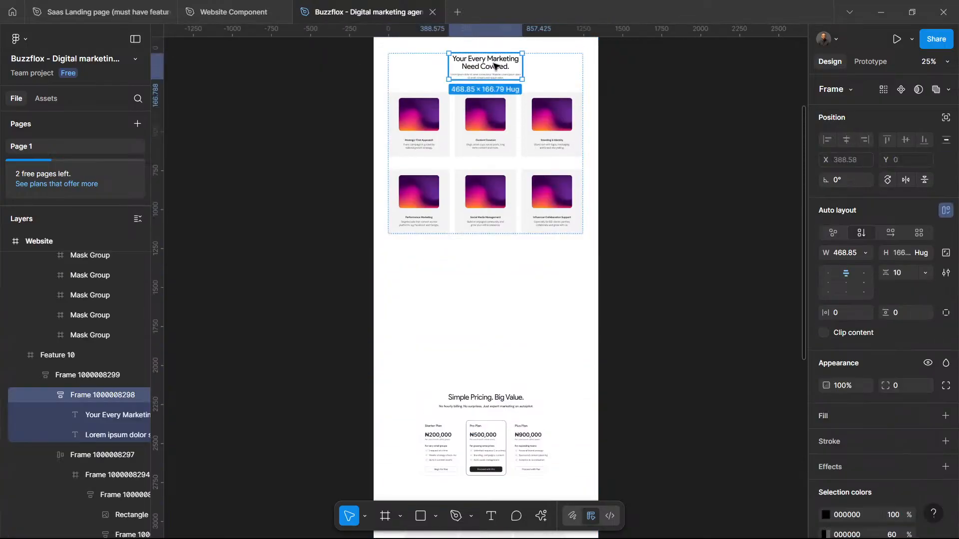
drag(495, 95, 491, 271)
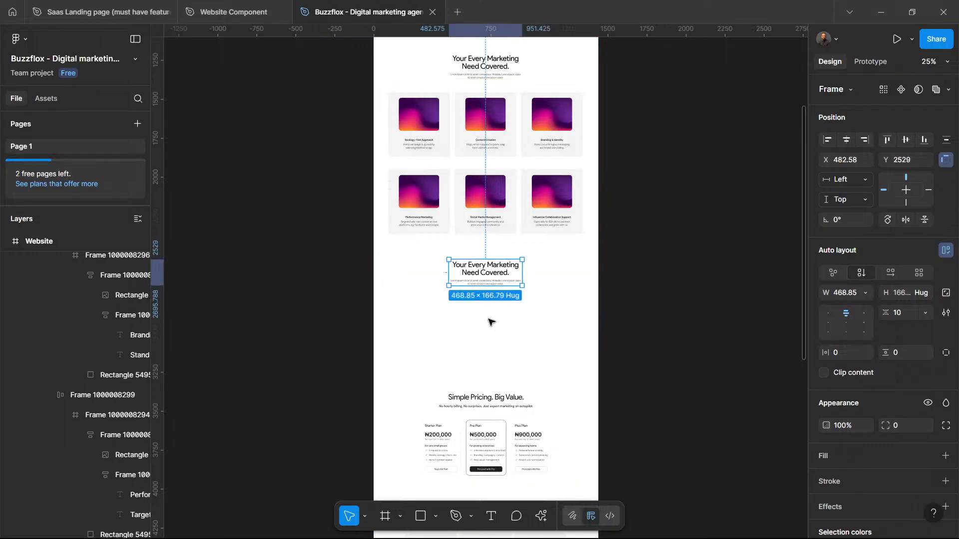
right_click(479, 321)
click(528, 94)
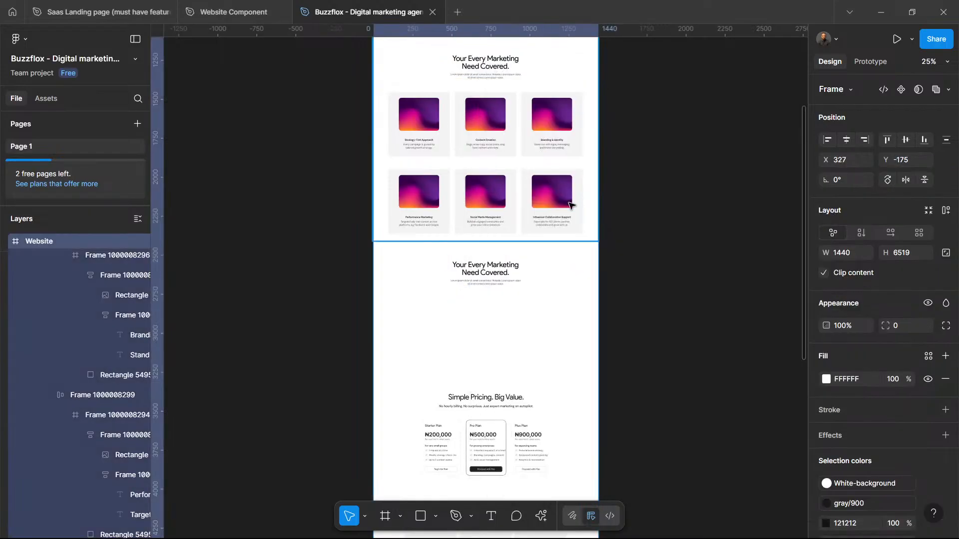
Step: Place the feature layout with three image items in the gap at about X 154, Y 2578, and delete the duplicated heading above it
drag(566, 263, 417, 305)
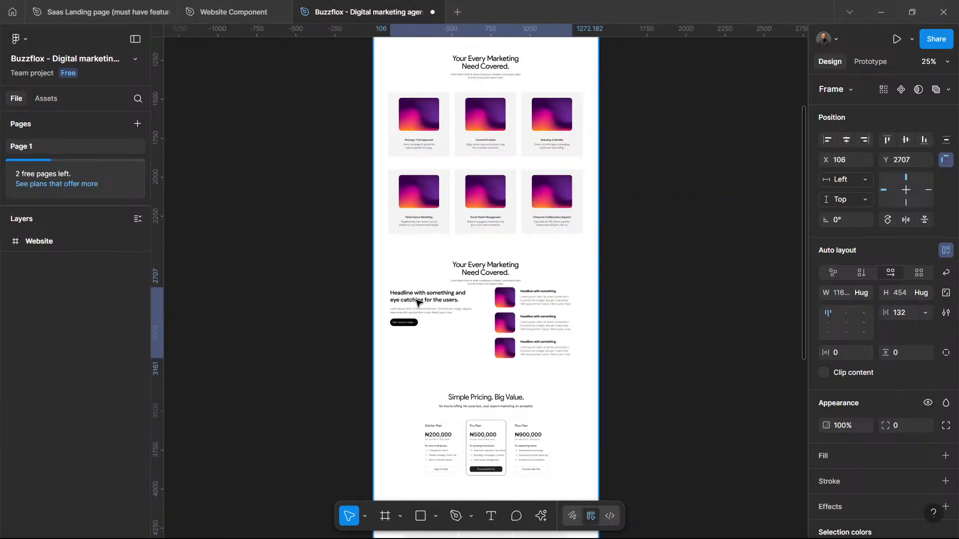
click(502, 269)
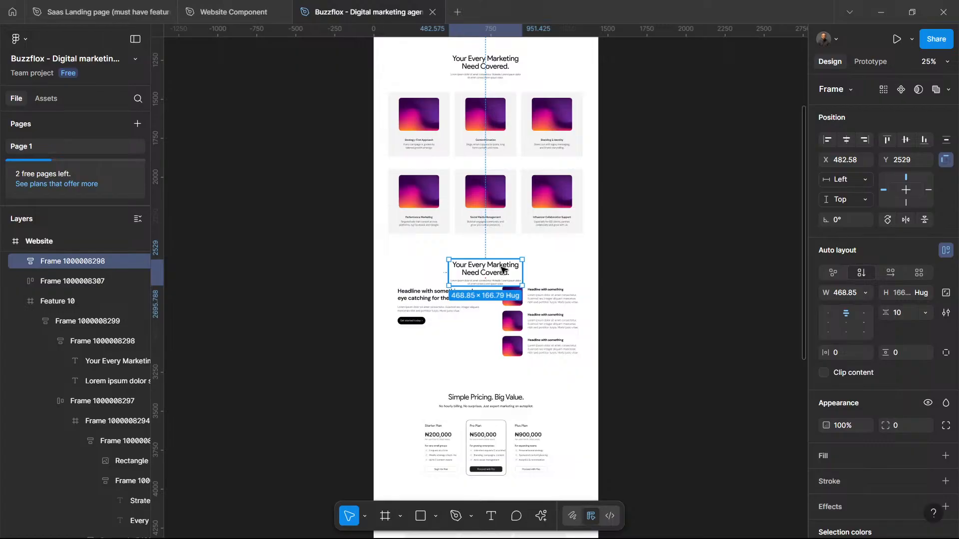
key(Delete)
click(545, 327)
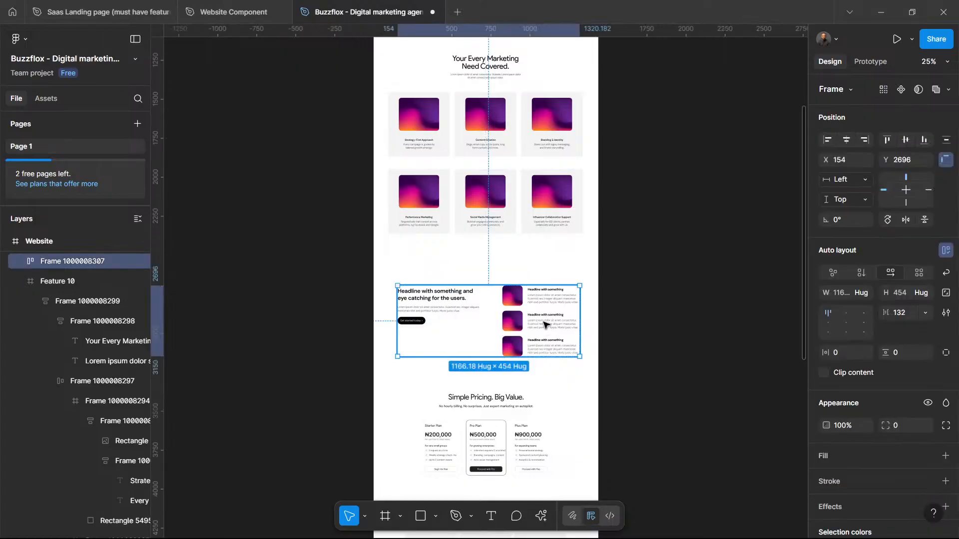
drag(545, 318, 544, 306)
key(Escape)
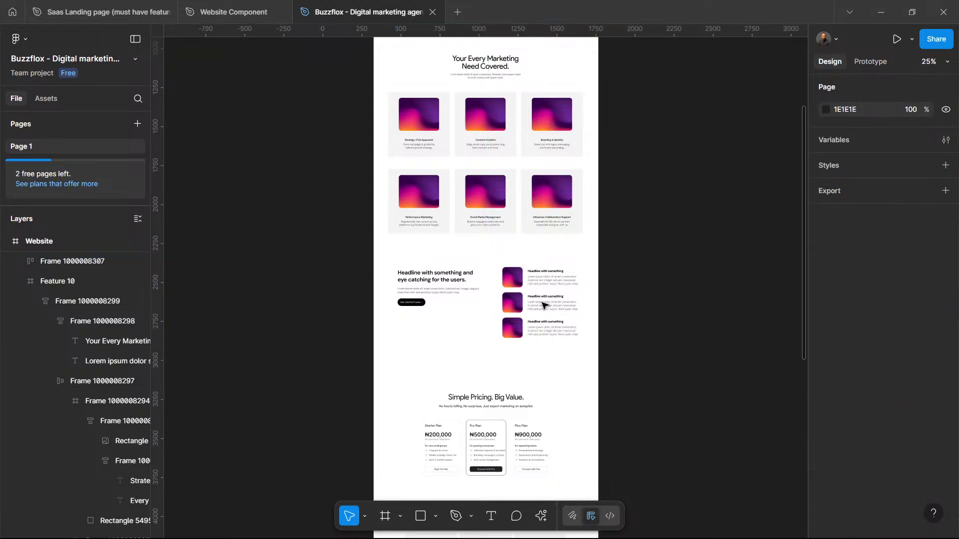
Step: Move the pricing, testimonials and FAQ sections up together, closer to the new feature layout
click(536, 343)
key(Escape)
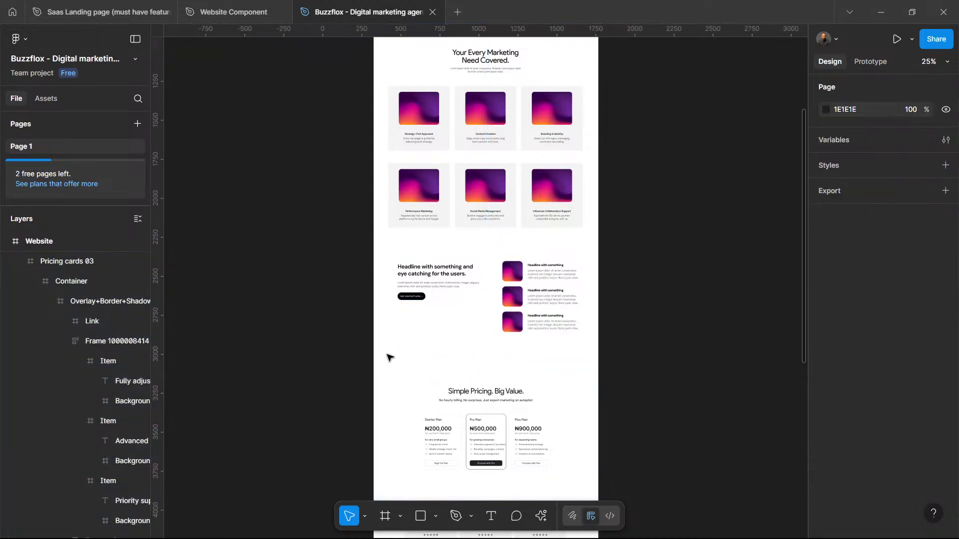
drag(517, 482, 549, 538)
scroll(536, 453, up, 2)
scroll(536, 454, up, 2)
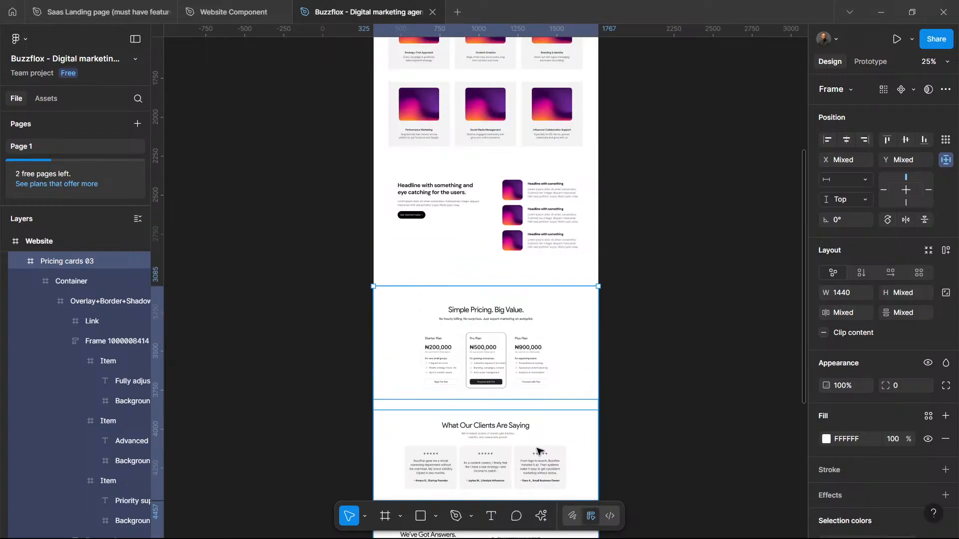
drag(535, 324, 535, 301)
Step: Set the new feature layout's main headline to font size 48, matching the pricing heading
key(ctrl+equal)
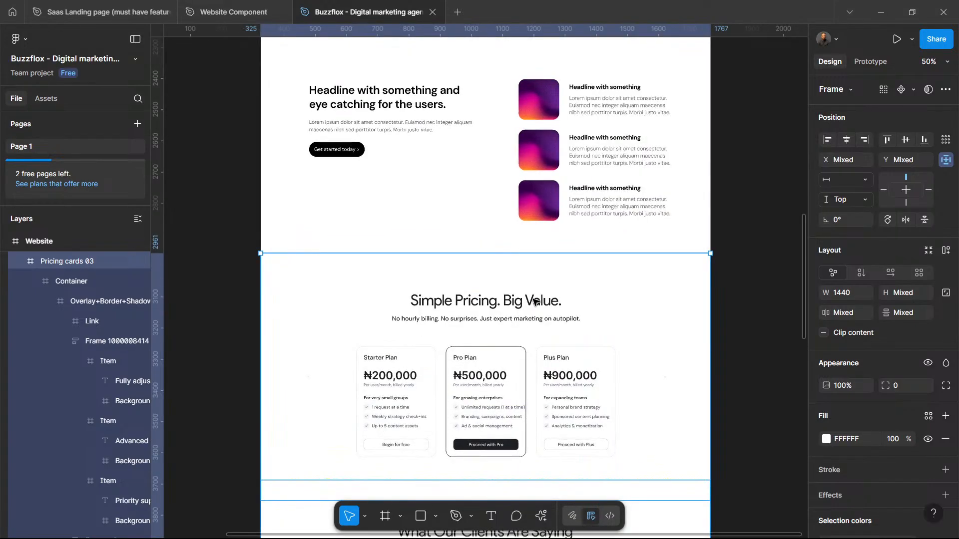
ctrl+click(482, 304)
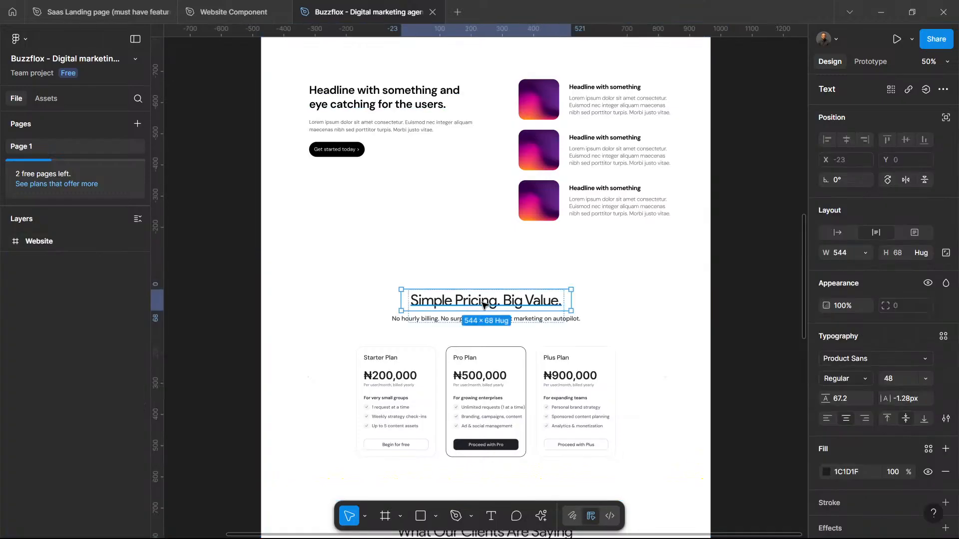
ctrl+click(363, 104)
click(889, 380)
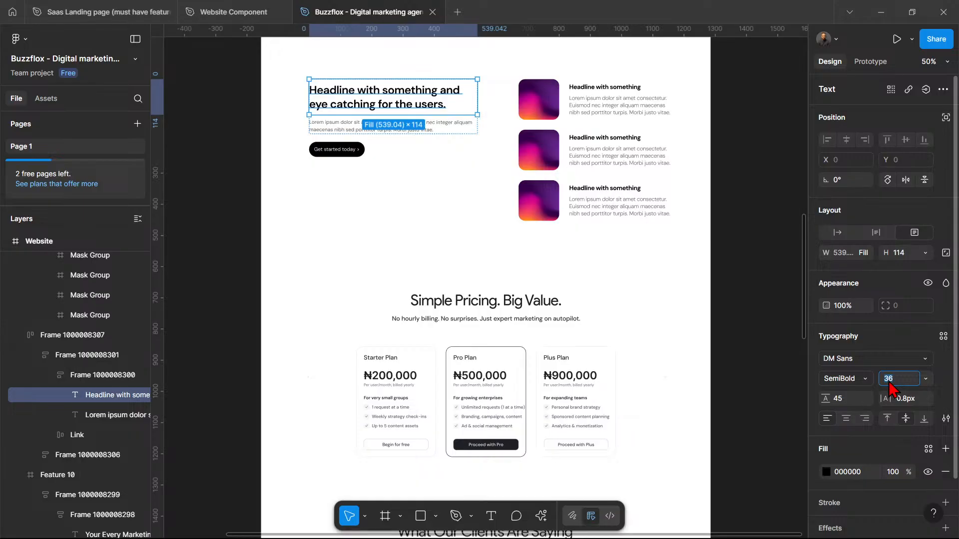
key(Return)
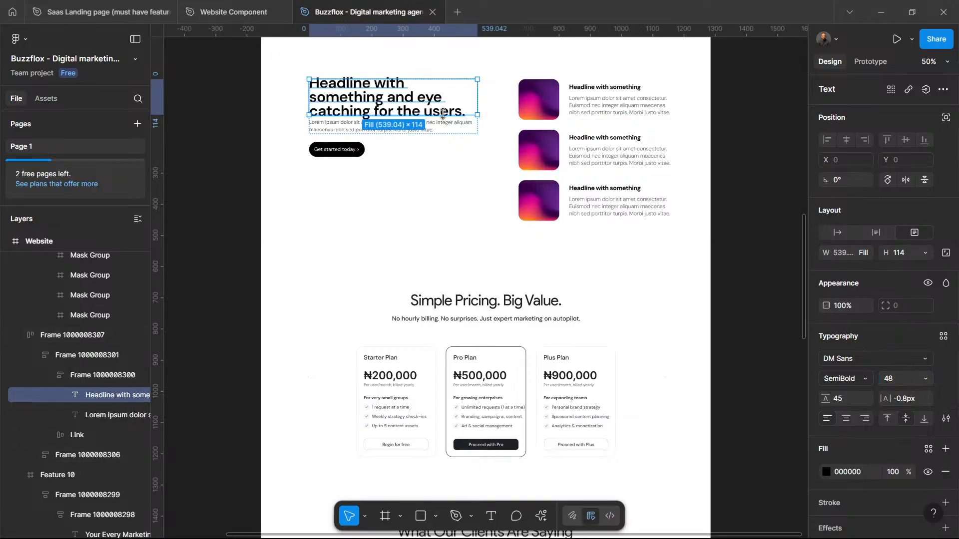
Step: Set the headline's font weight to Regular and its letter spacing to -3px
click(863, 381)
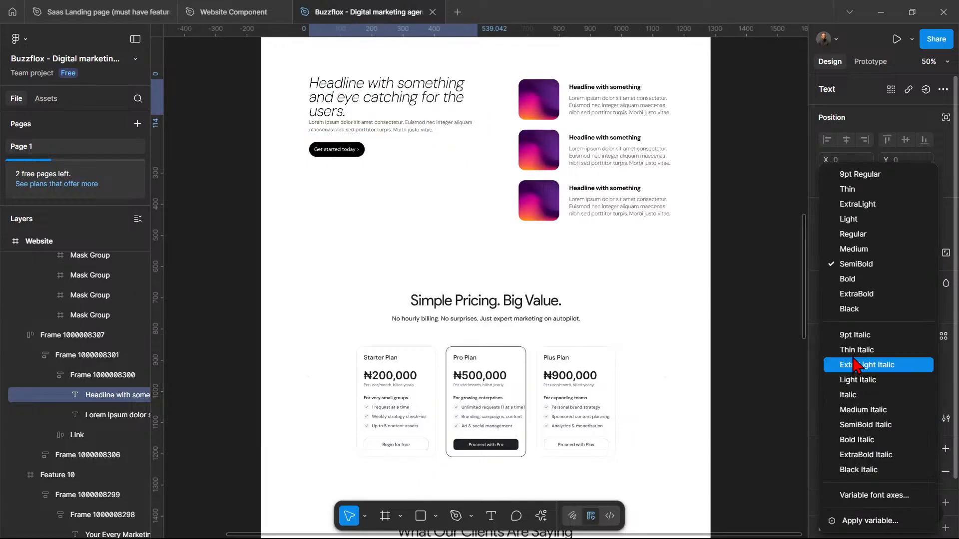
click(855, 234)
click(910, 399)
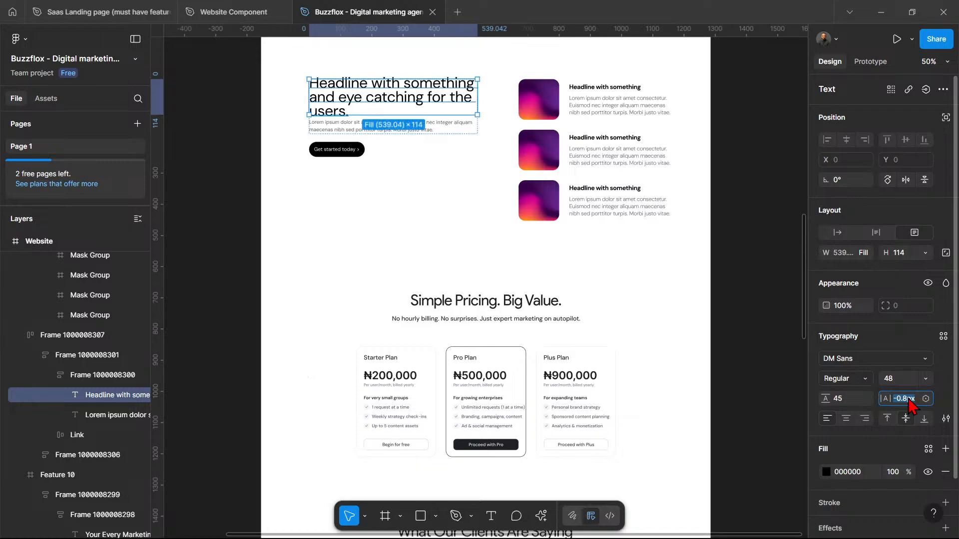
text(-2)
key(Return)
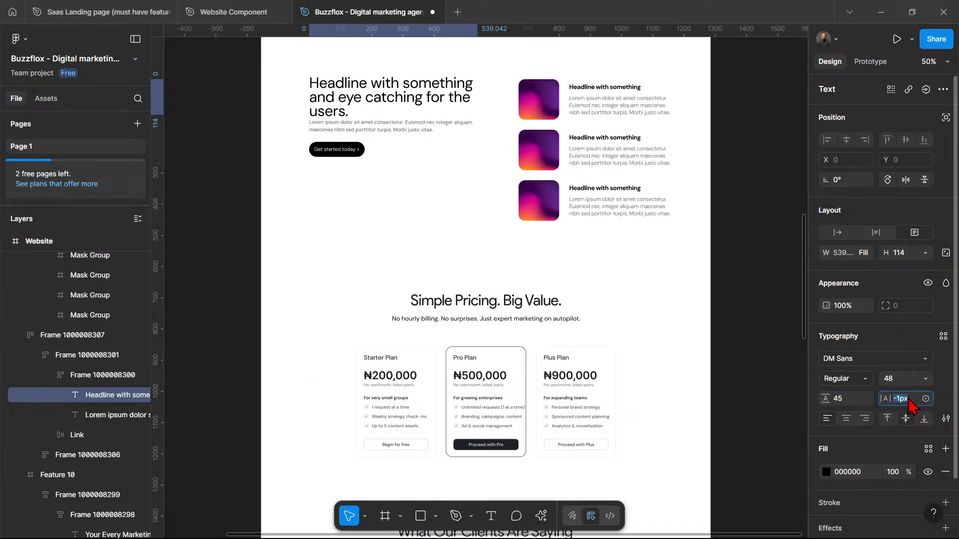
key(Down)
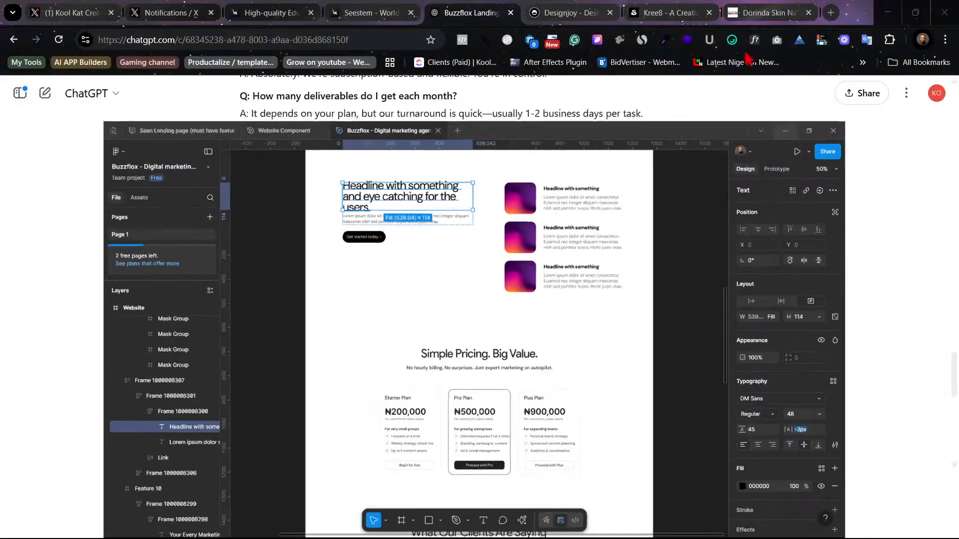
Step: Copy the "Who We Work With" title from the ChatGPT copy and replace the placeholder headline in Figma with it
click(326, 265)
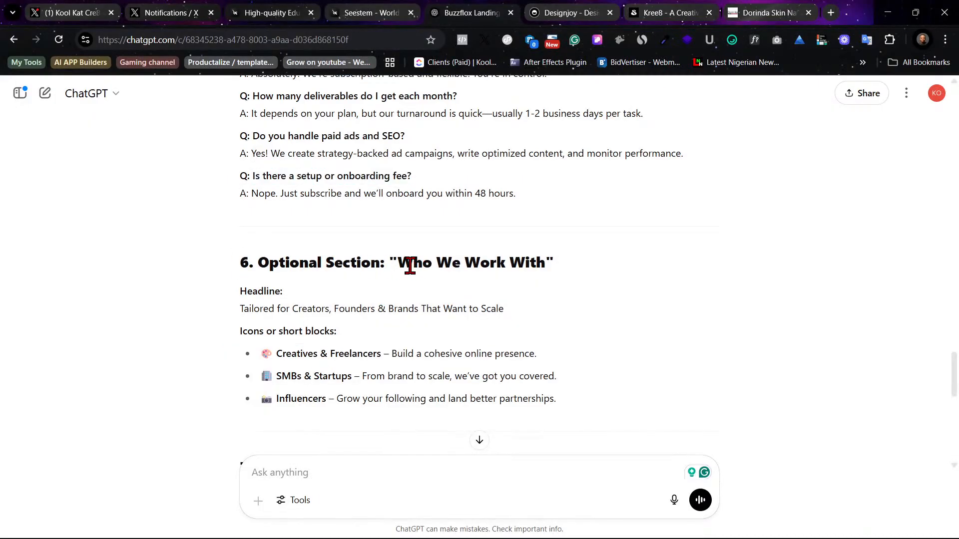
drag(400, 263, 547, 266)
right_click(507, 269)
click(546, 283)
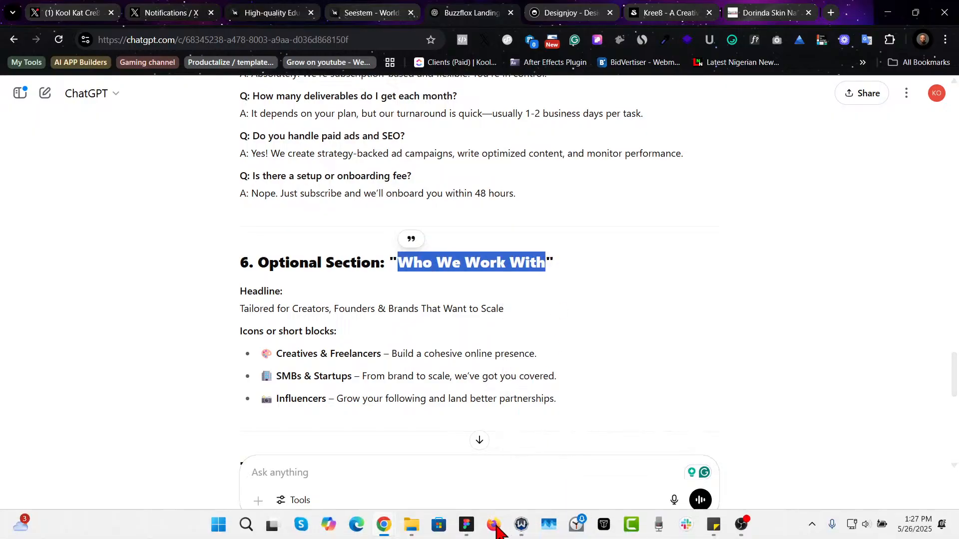
click(469, 528)
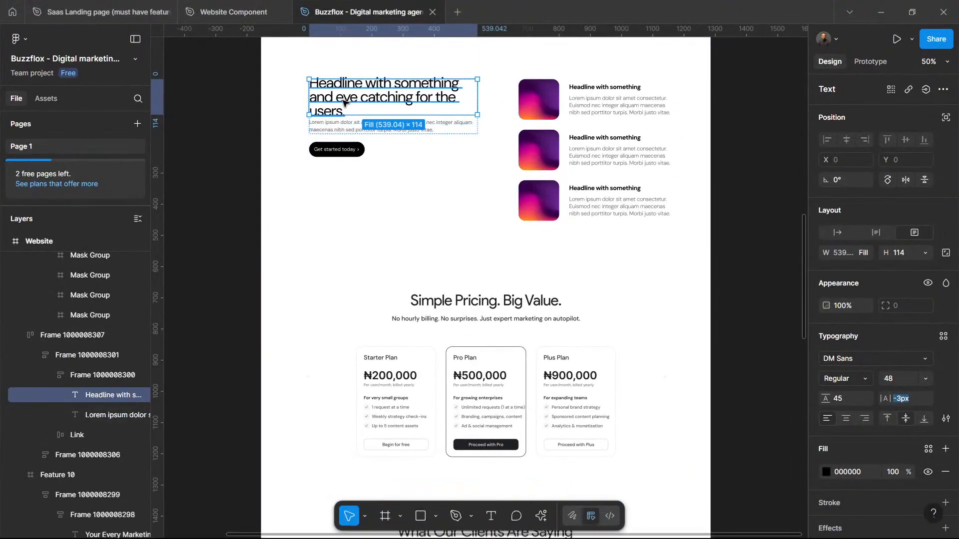
key(ctrl+v)
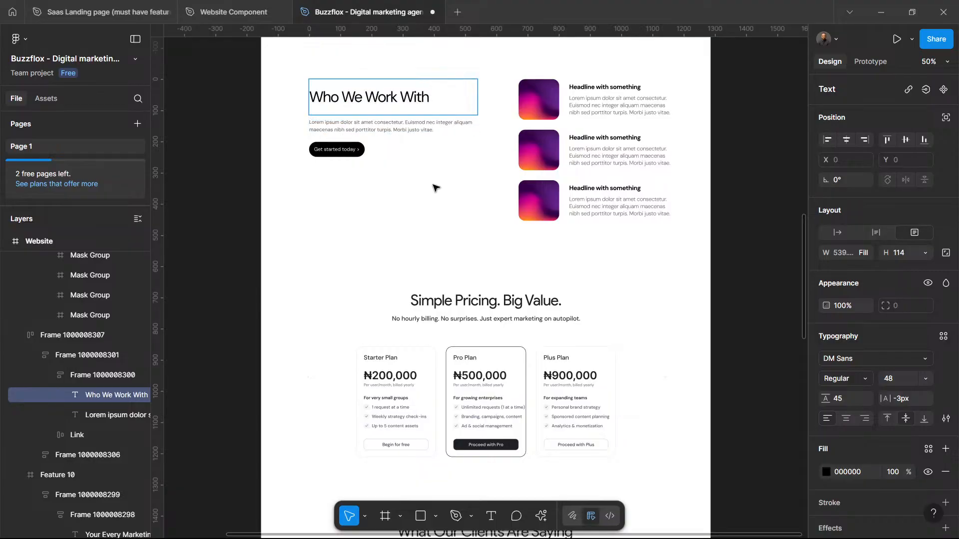
key(Escape)
Step: Shrink the "Who We Work With" text box to a height of 52 so it sits closer to its paragraph
key(shift+0)
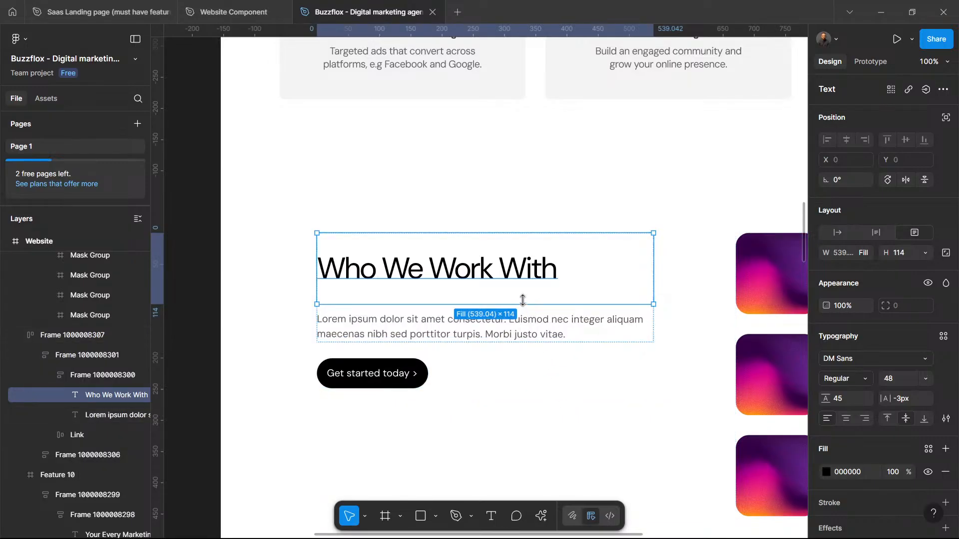
drag(519, 290, 520, 266)
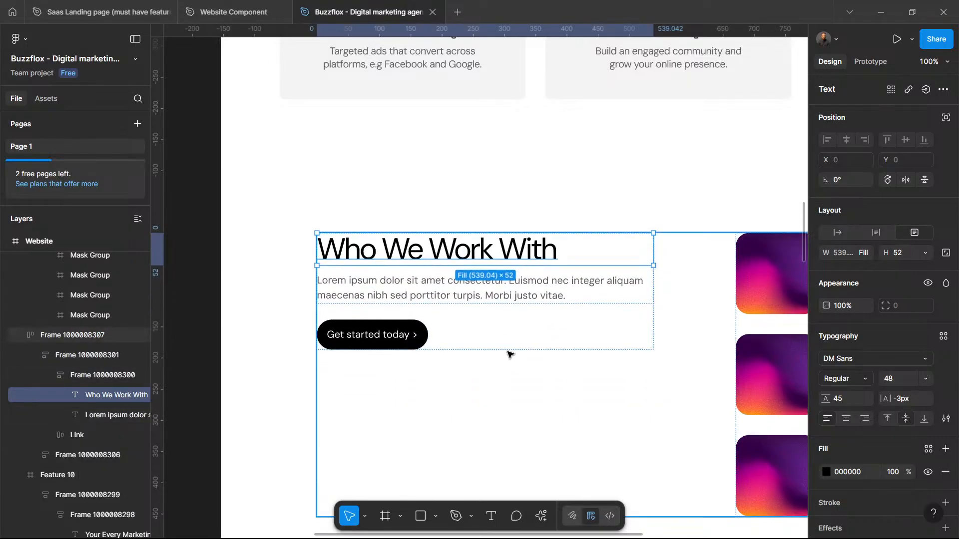
click(508, 359)
click(506, 251)
click(618, 380)
key(shift+2)
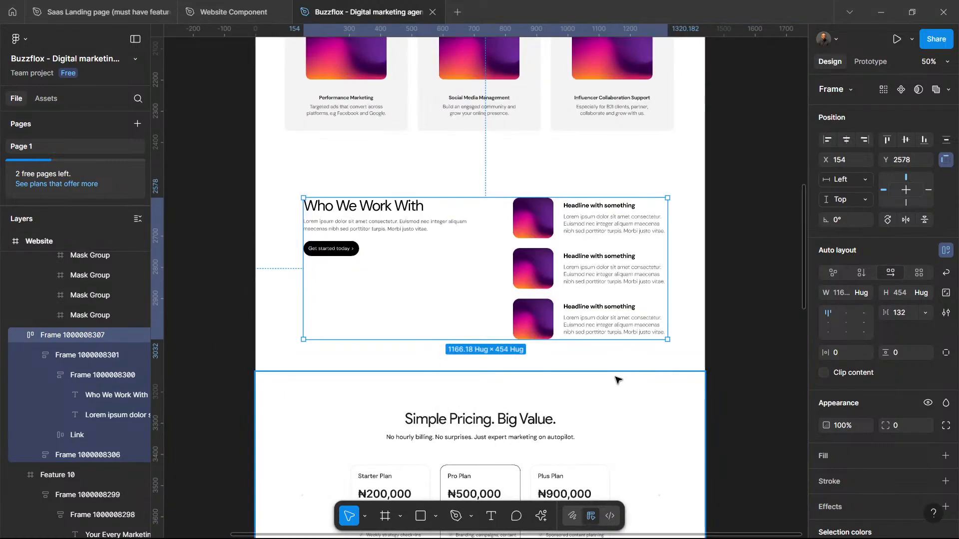
click(711, 274)
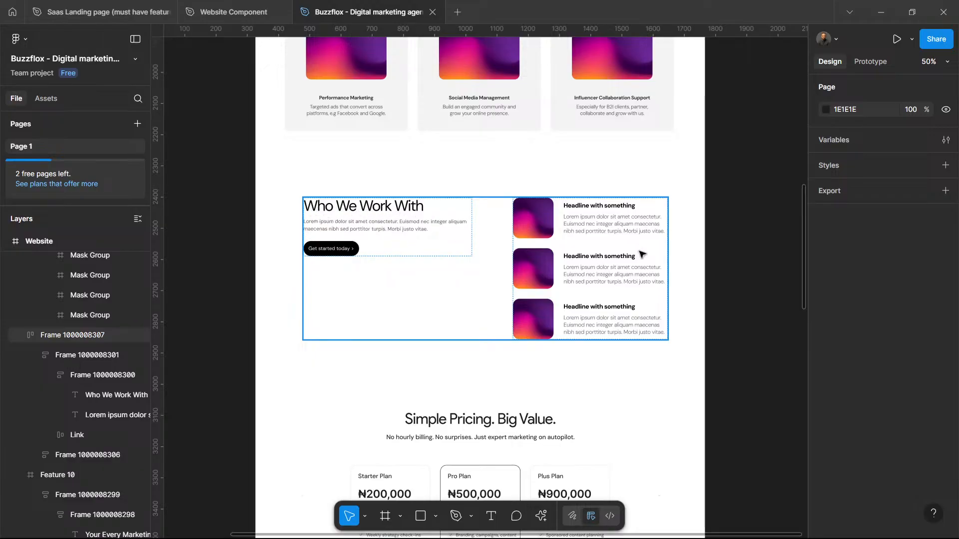
Step: Copy the headline "Tailored for Creators, Founders & Brands That Want to Scale" from the "Who We Work With" section in ChatGPT
click(881, 12)
click(289, 329)
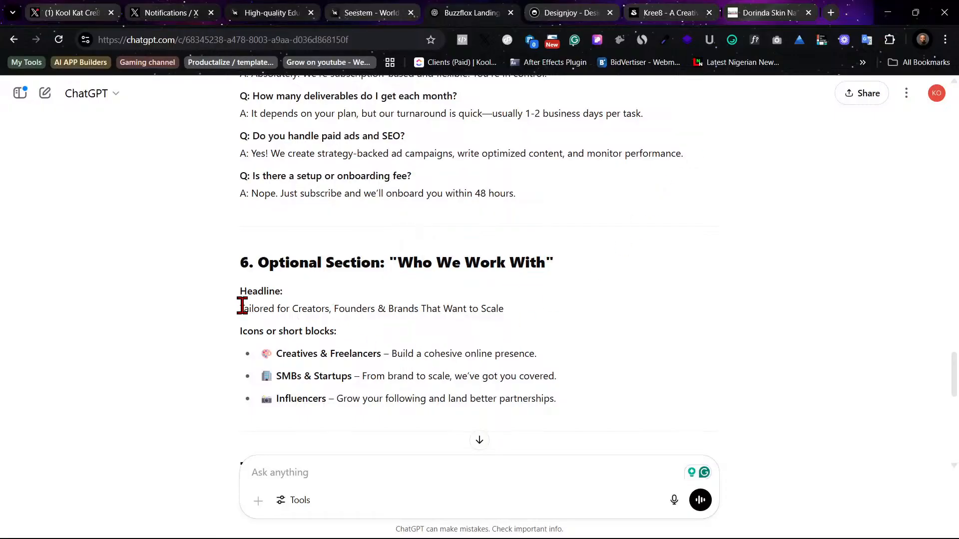
drag(242, 309, 538, 314)
right_click(433, 308)
click(514, 325)
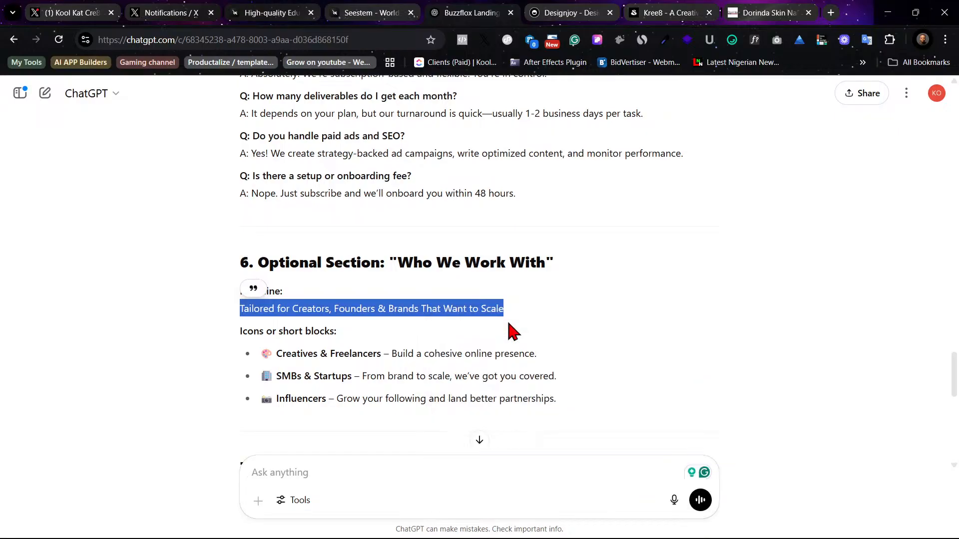
click(887, 15)
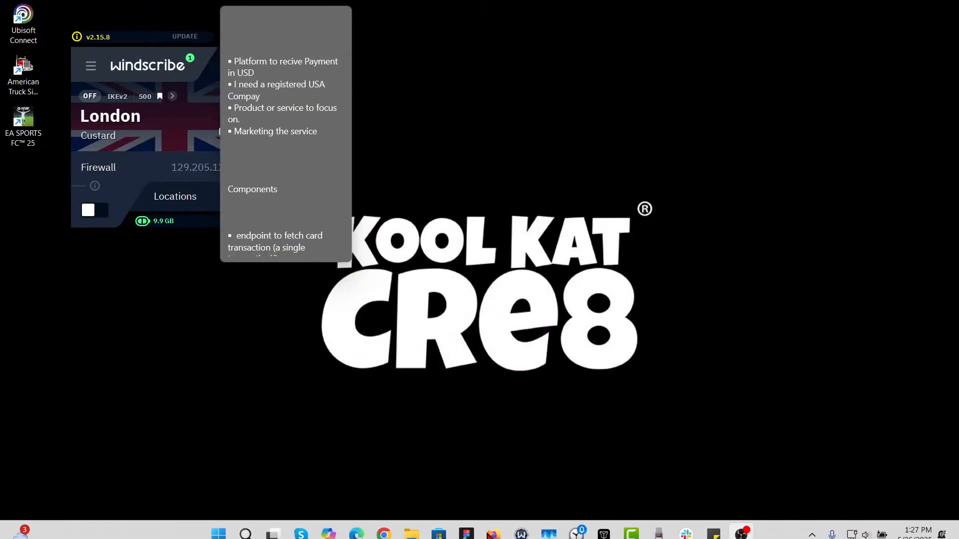
Step: Switch to Figma and replace the placeholder paragraph under "Who We Work With" with the copied "Tailored for Creators, Founders & Brands That Want to Scale"
mouse_move(400, 515)
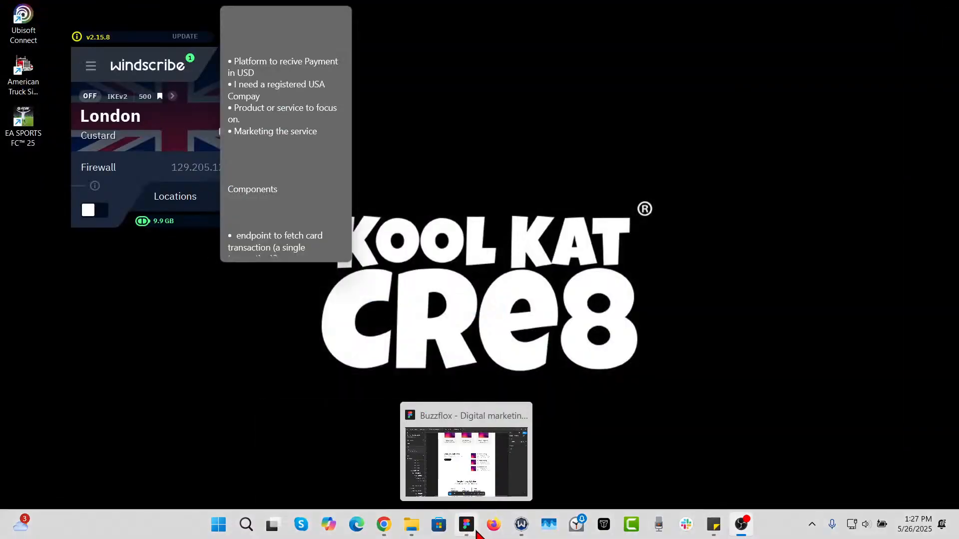
click(476, 533)
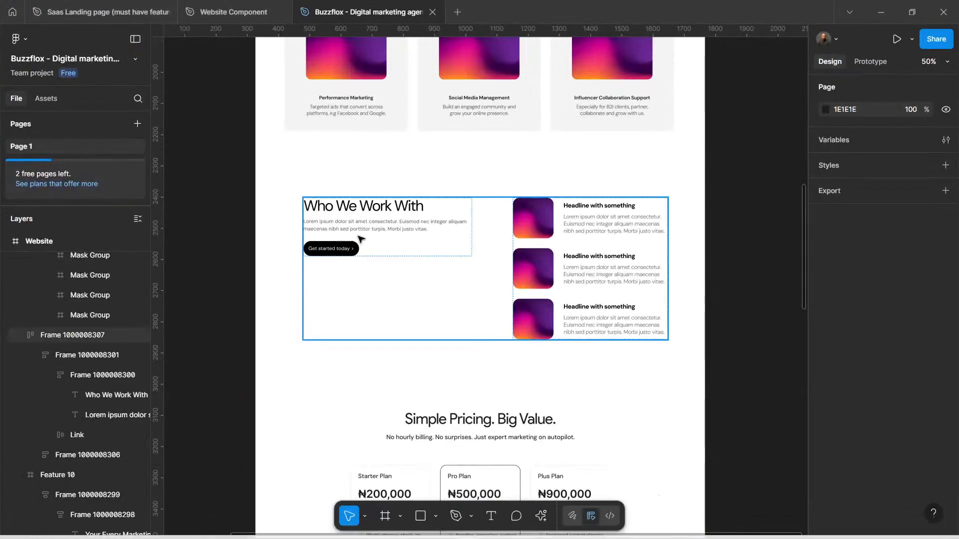
click(349, 228)
double_click(349, 227)
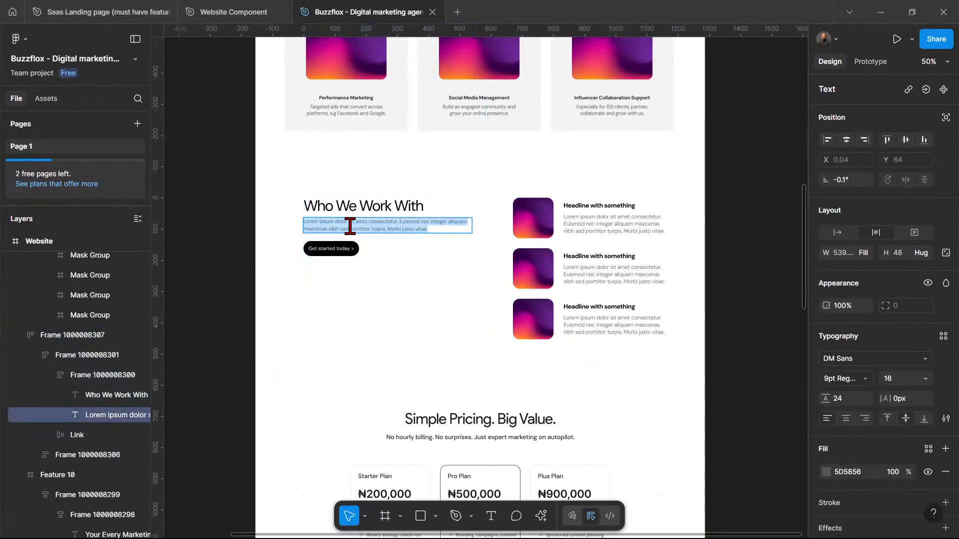
key(ctrl+v)
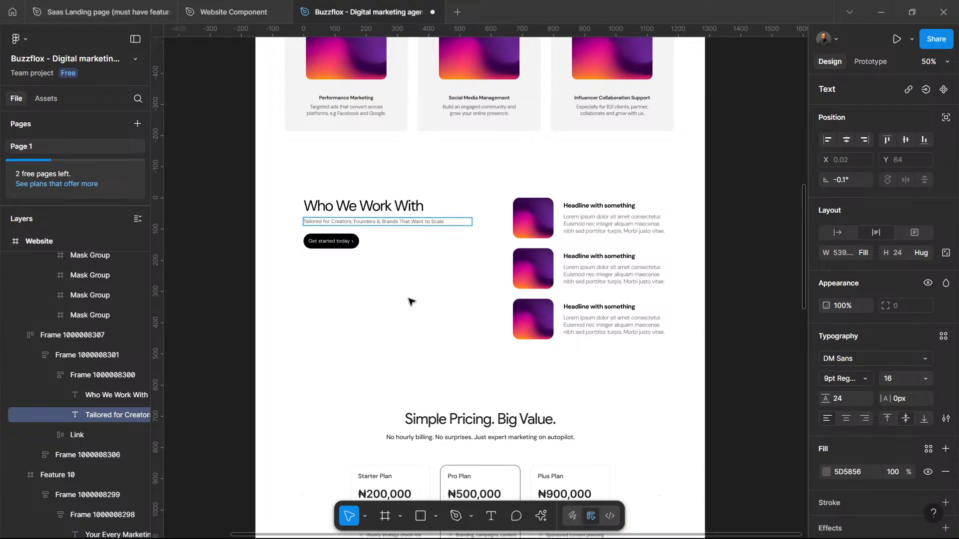
click(410, 300)
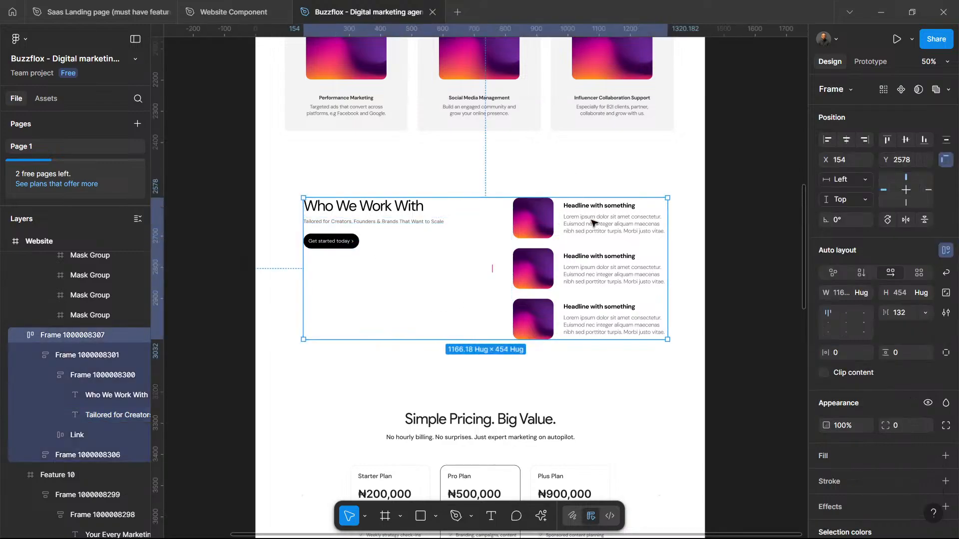
click(624, 184)
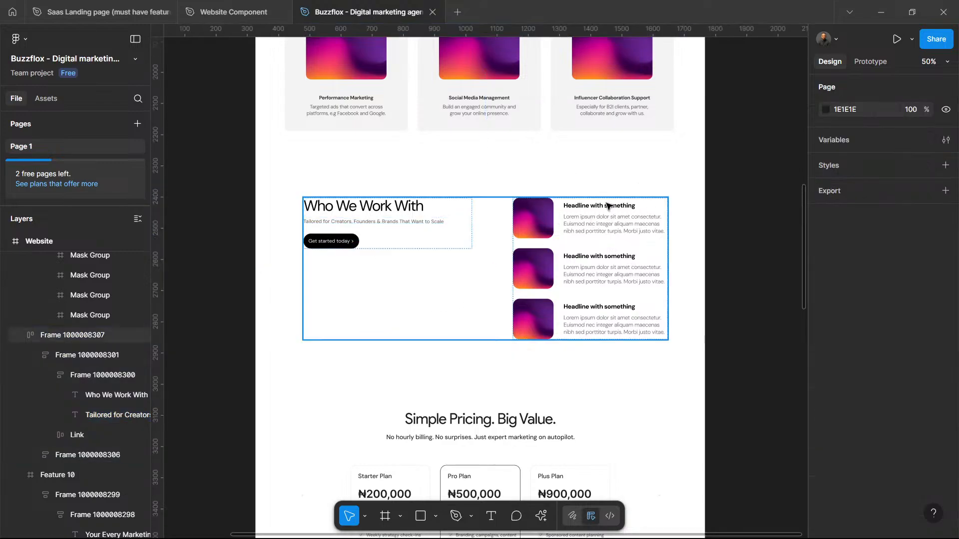
Step: Switch to ChatGPT and copy the block title "Creatives & Freelancers"
click(881, 12)
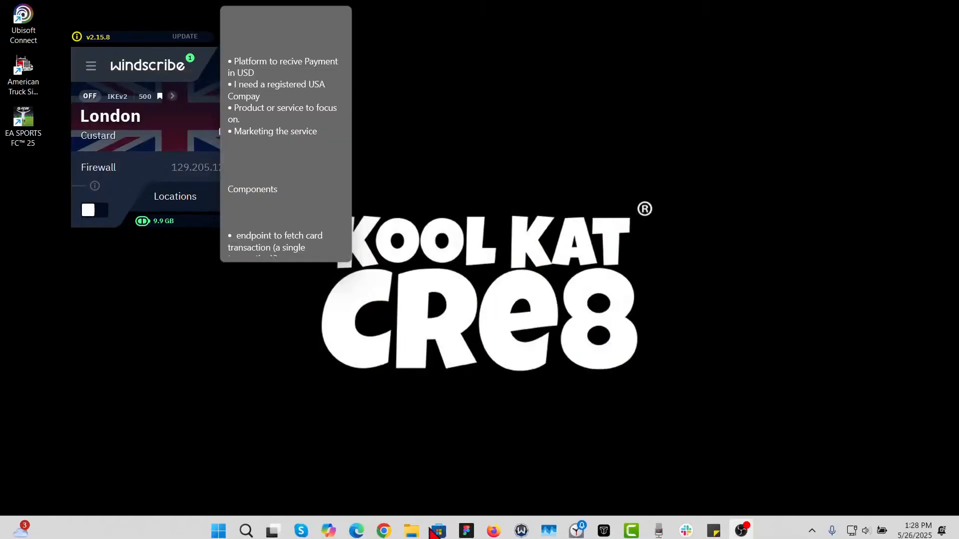
mouse_move(525, 533)
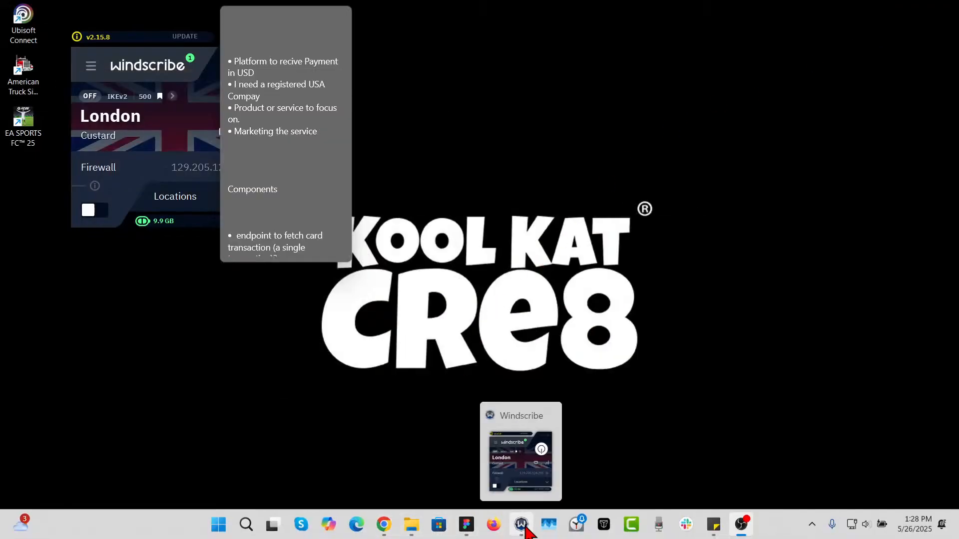
click(315, 465)
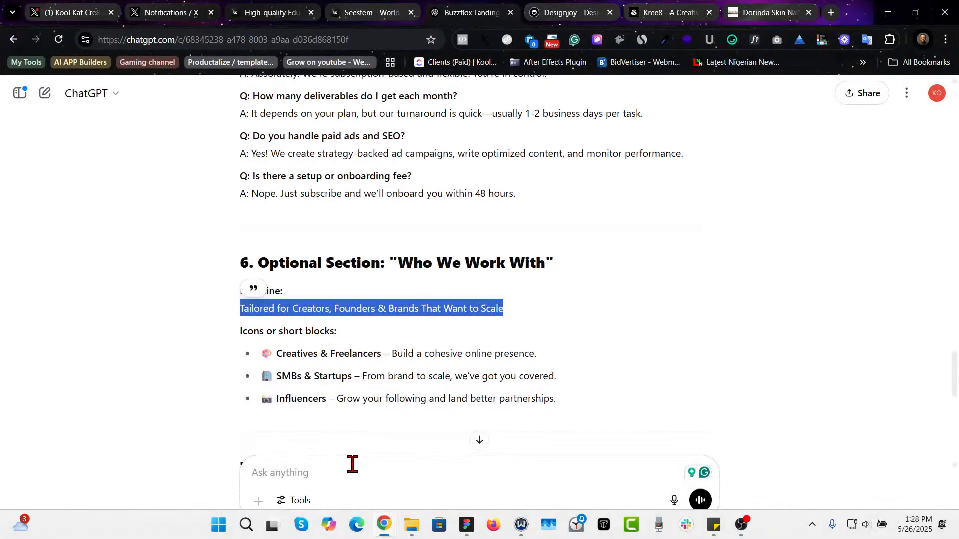
click(280, 351)
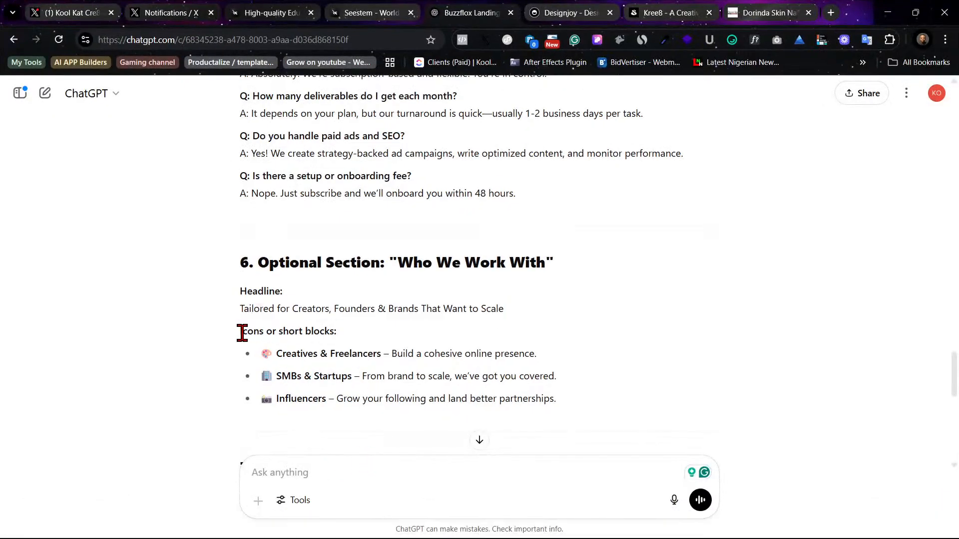
drag(278, 351, 383, 356)
right_click(362, 359)
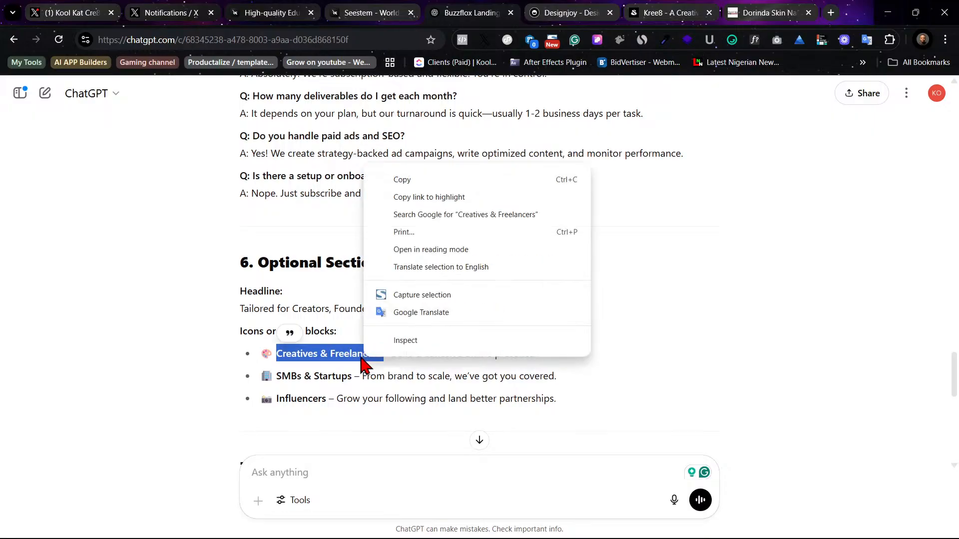
click(425, 181)
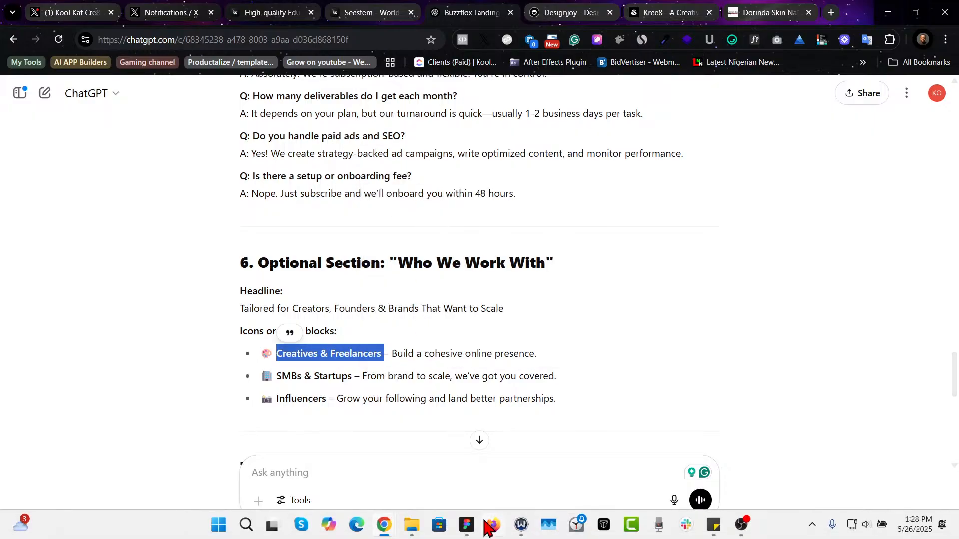
Step: Switch to Figma and replace the first feature item's placeholder headline with "Creatives & Freelancers"
click(488, 525)
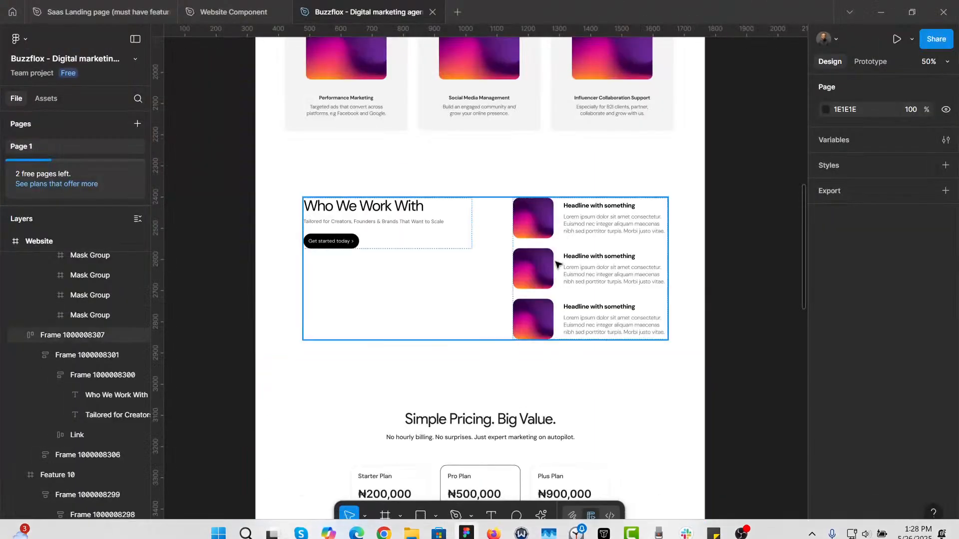
double_click(585, 209)
key(ctrl+v)
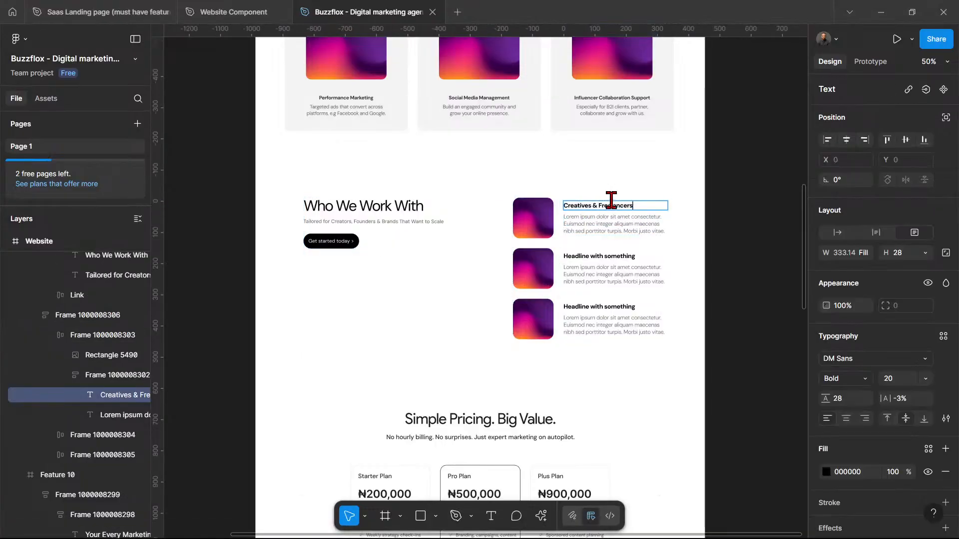
key(Escape)
key(Escape)
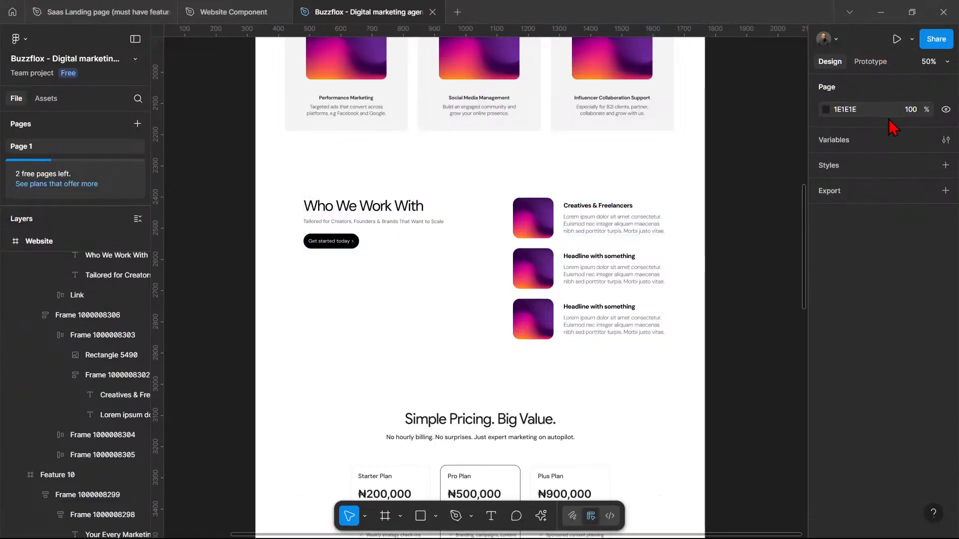
Step: Switch to ChatGPT and copy the Creatives & Freelancers description "Build a cohesive online presence."
click(883, 12)
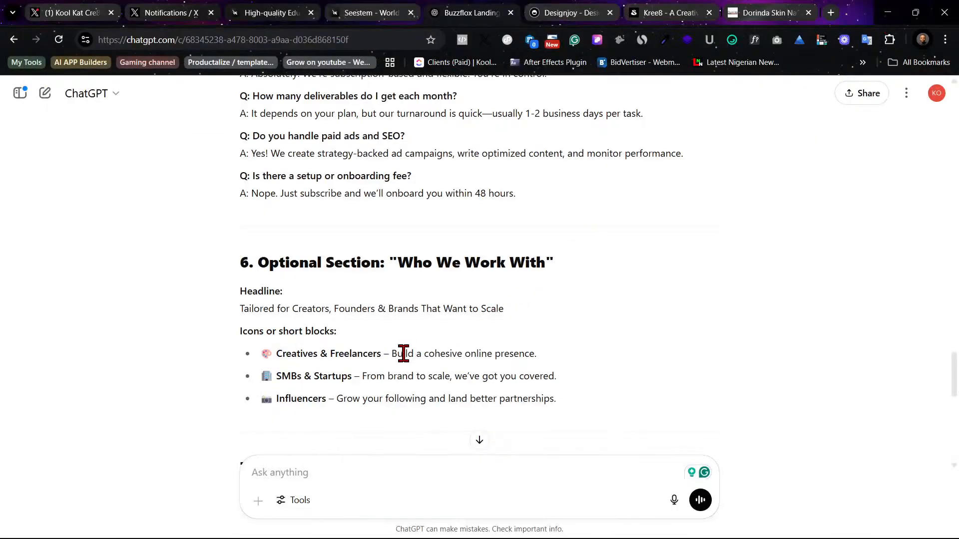
mouse_move(395, 355)
mouse_down()
mouse_move(535, 350)
mouse_move(396, 356)
mouse_up()
click(545, 359)
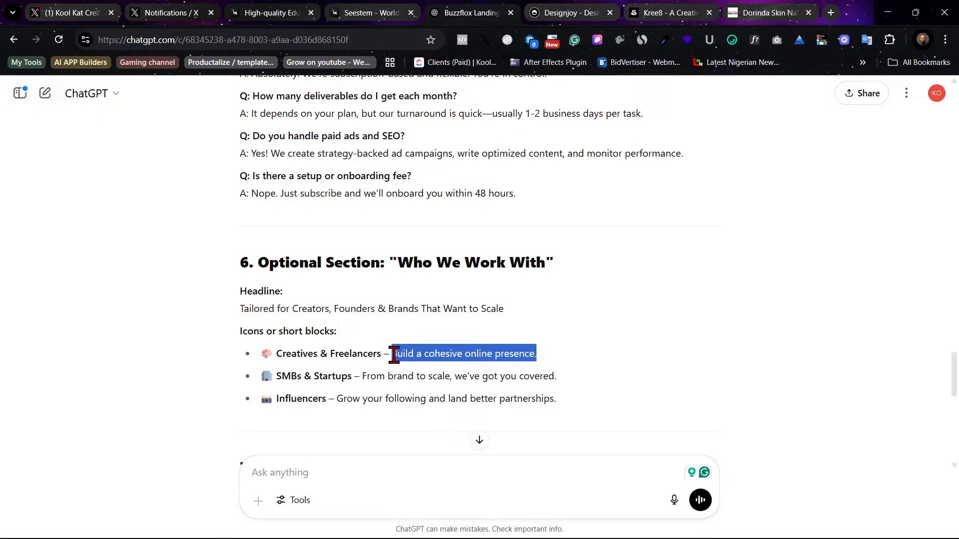
right_click(421, 356)
click(489, 181)
Step: In Figma, replace the first item's placeholder description with "Build a cohesive online presence." and shorten its text box to fit one line
mouse_move(436, 532)
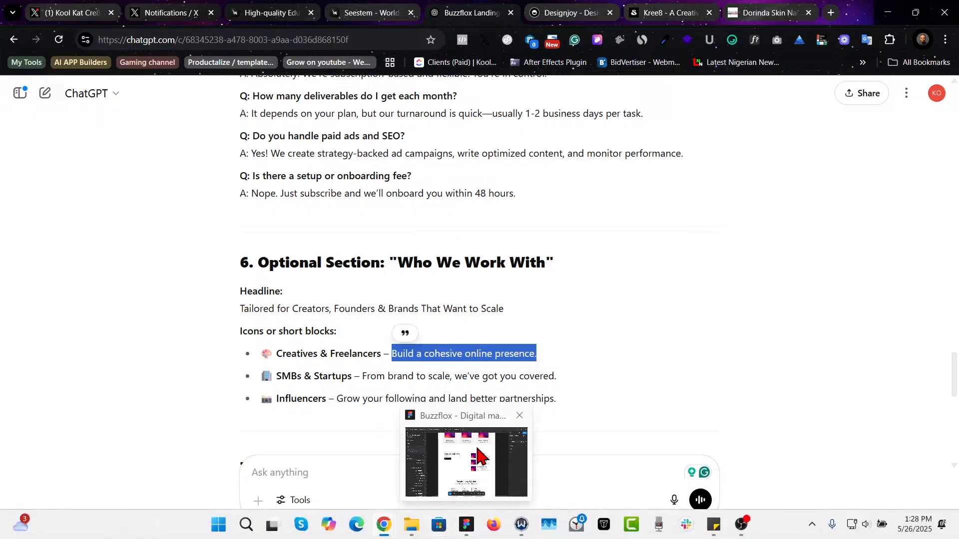
click(480, 457)
click(597, 224)
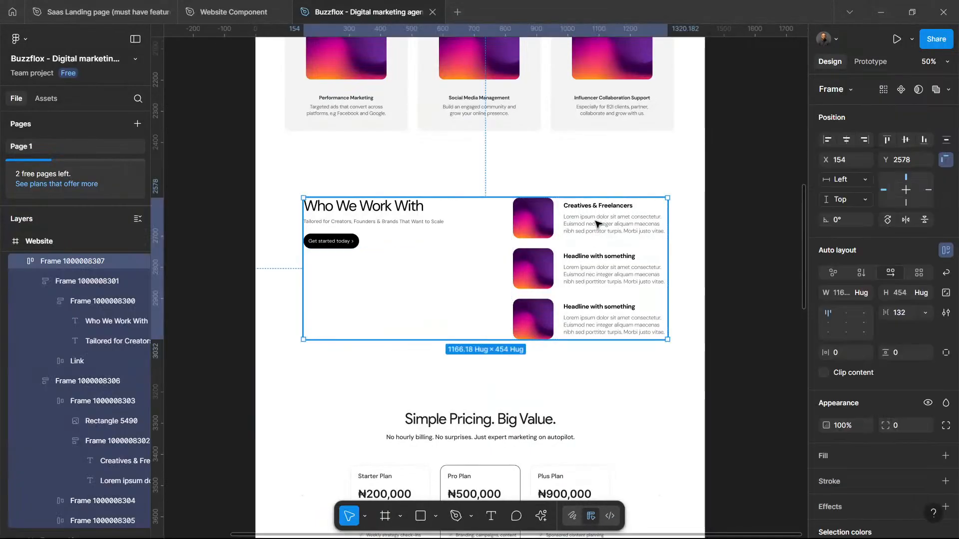
double_click(596, 222)
key(ctrl+a)
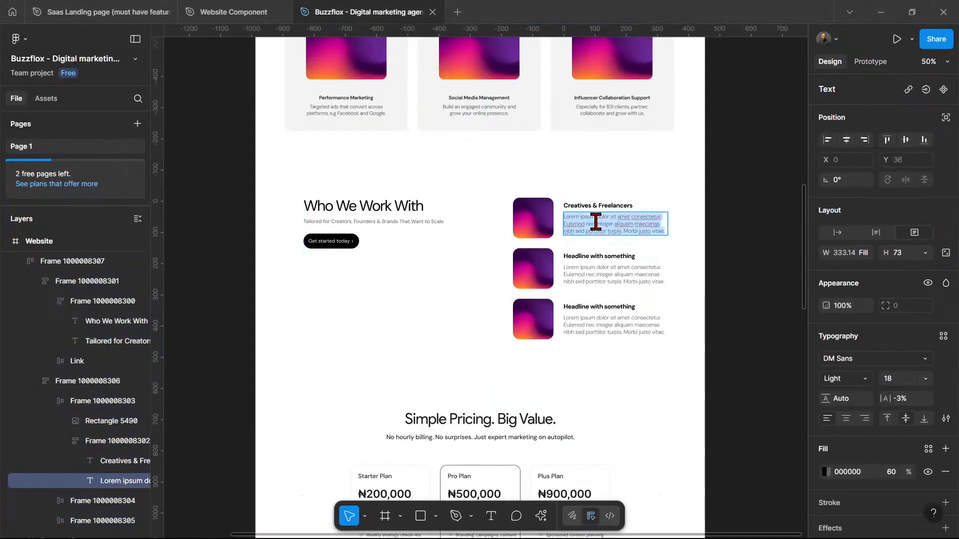
key(ctrl+v)
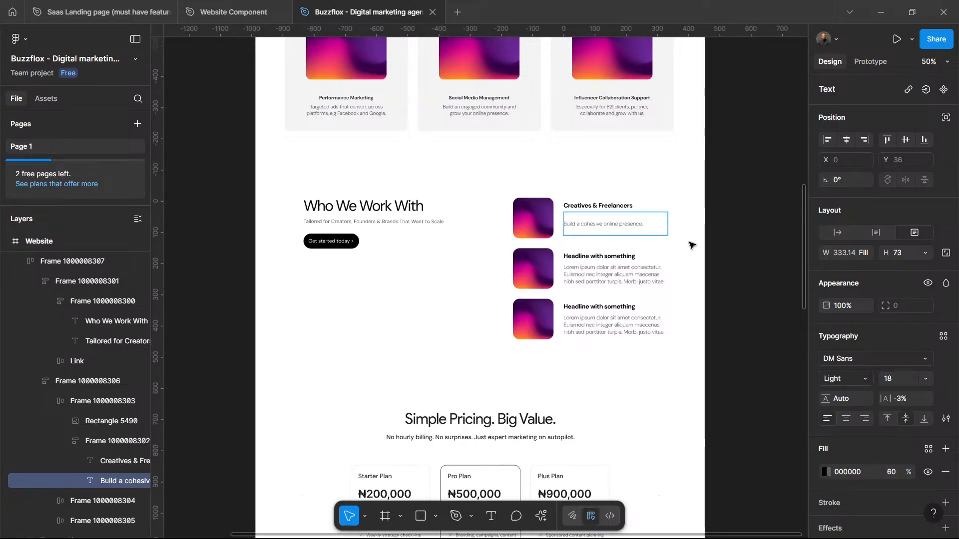
key(Escape)
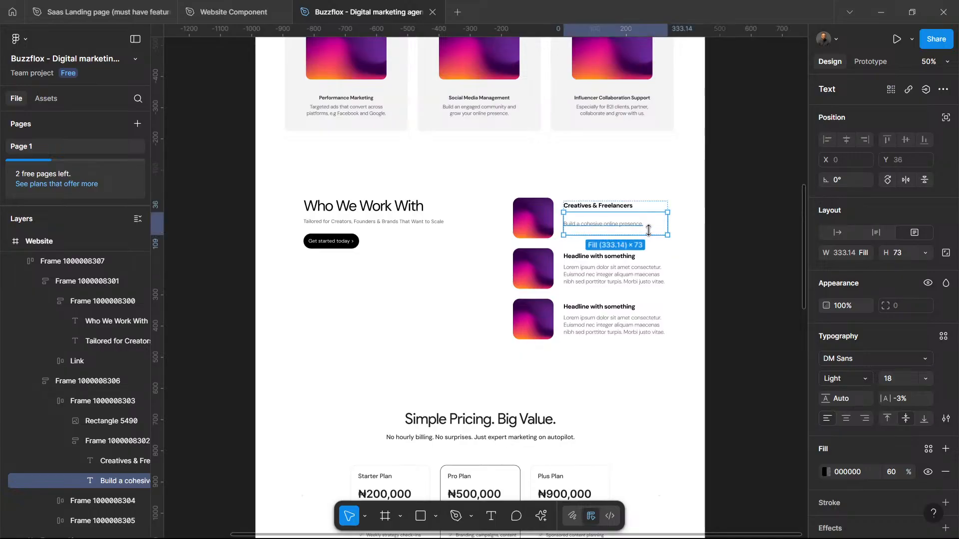
drag(648, 230, 647, 220)
click(699, 245)
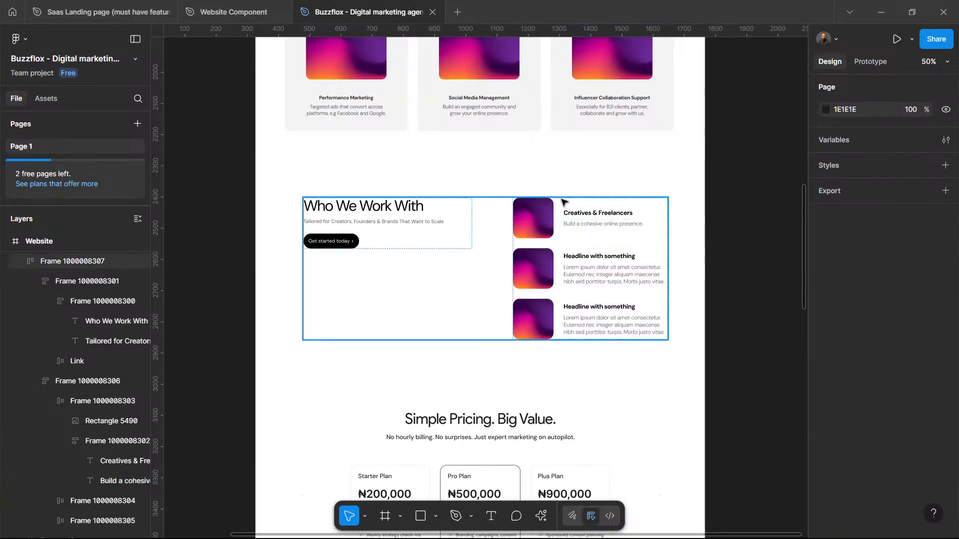
Step: Duplicate the Creatives & Freelancers item and delete the two remaining placeholder items below the copy
double_click(531, 223)
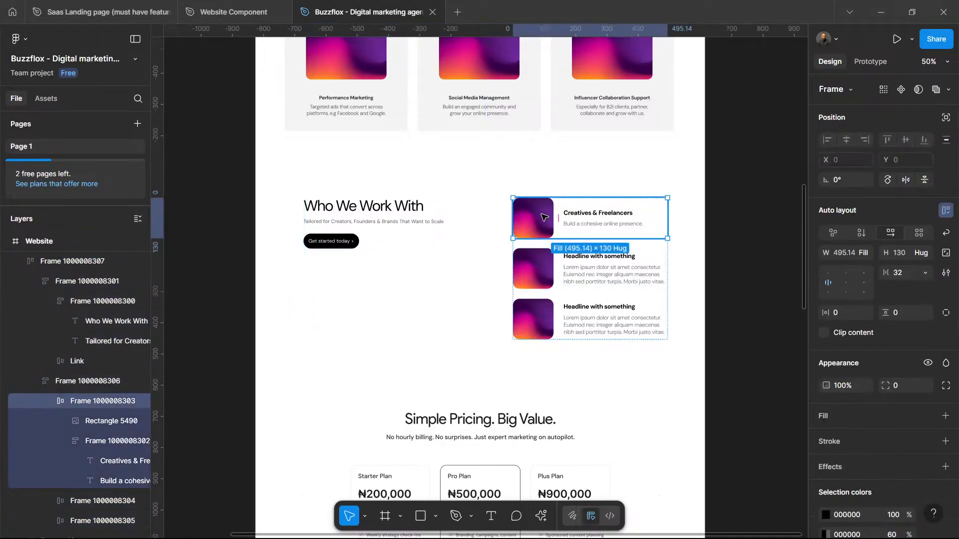
right_click(544, 220)
key(Escape)
key(ctrl+d)
click(520, 338)
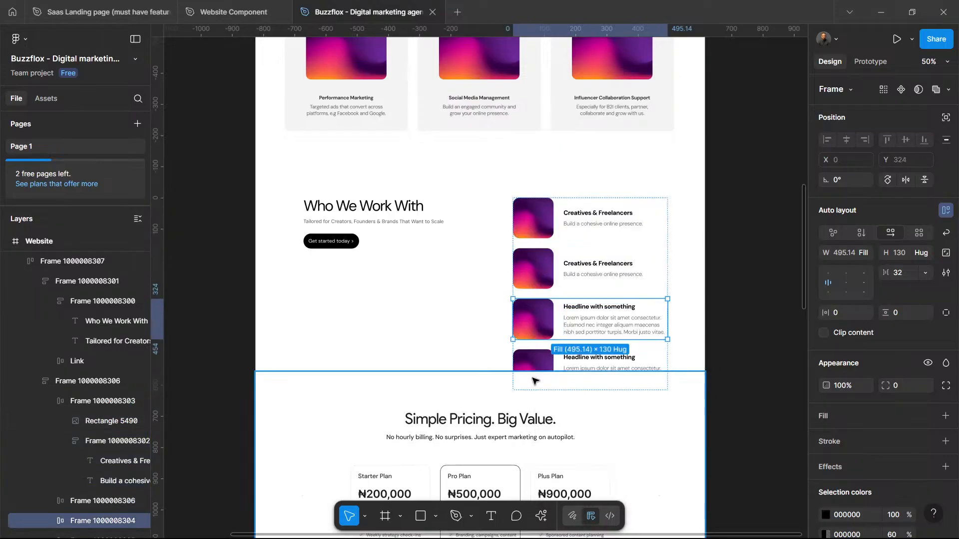
shift+click(536, 361)
key(Delete)
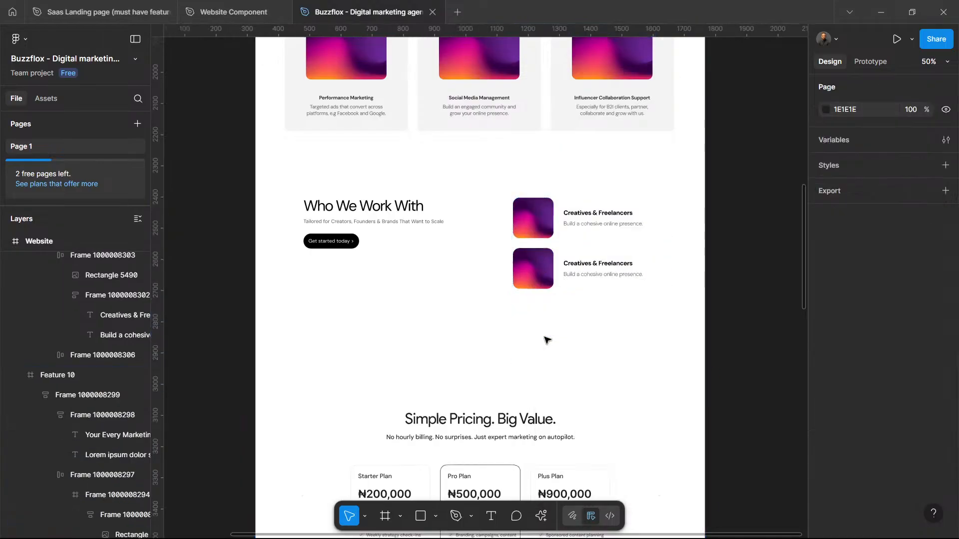
Step: Add a third copy of the Creatives & Freelancers item at the end of the feature list
click(540, 275)
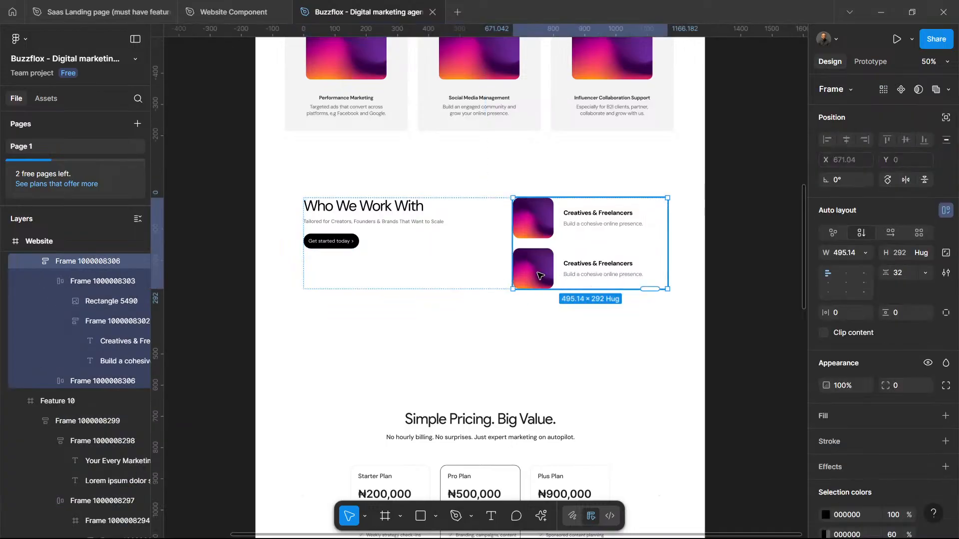
click(544, 274)
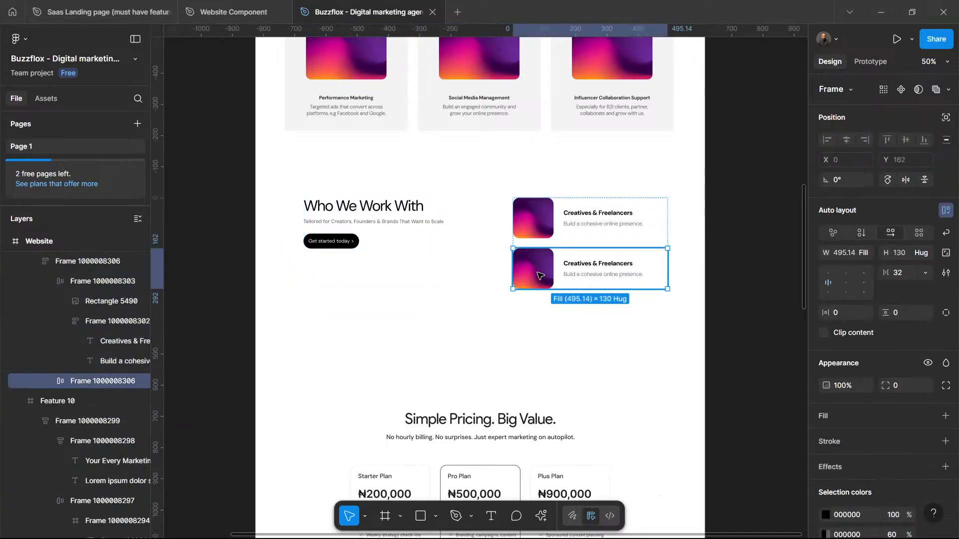
key(Escape)
click(548, 220)
click(548, 220)
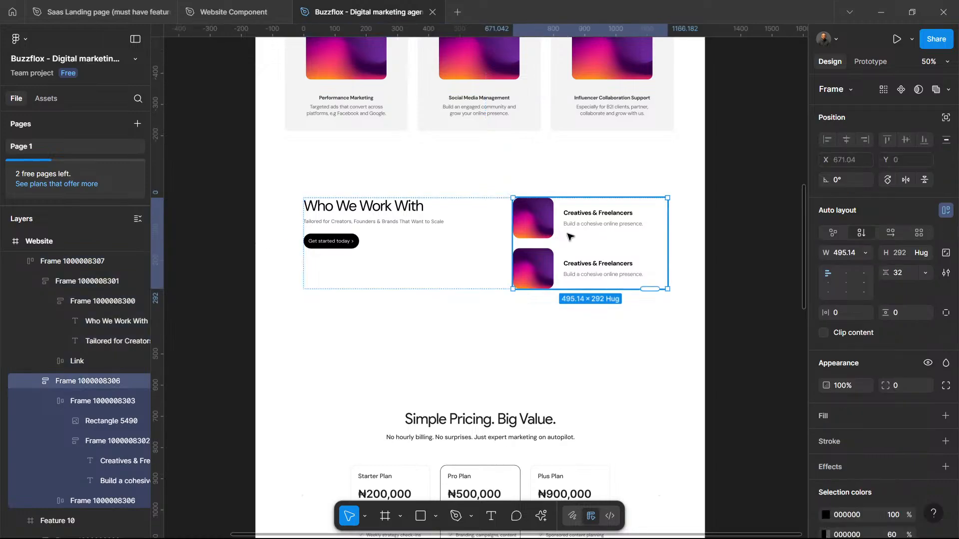
drag(649, 326, 645, 329)
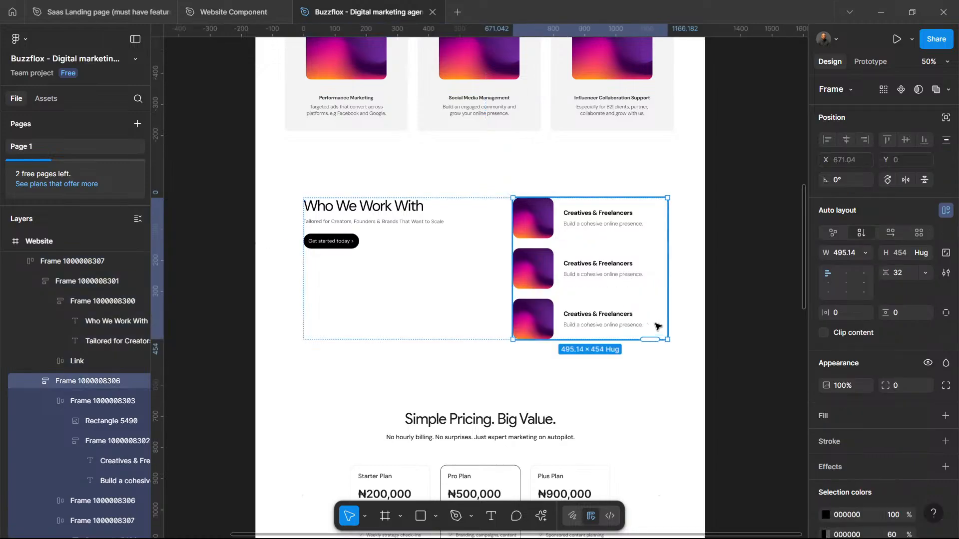
click(701, 298)
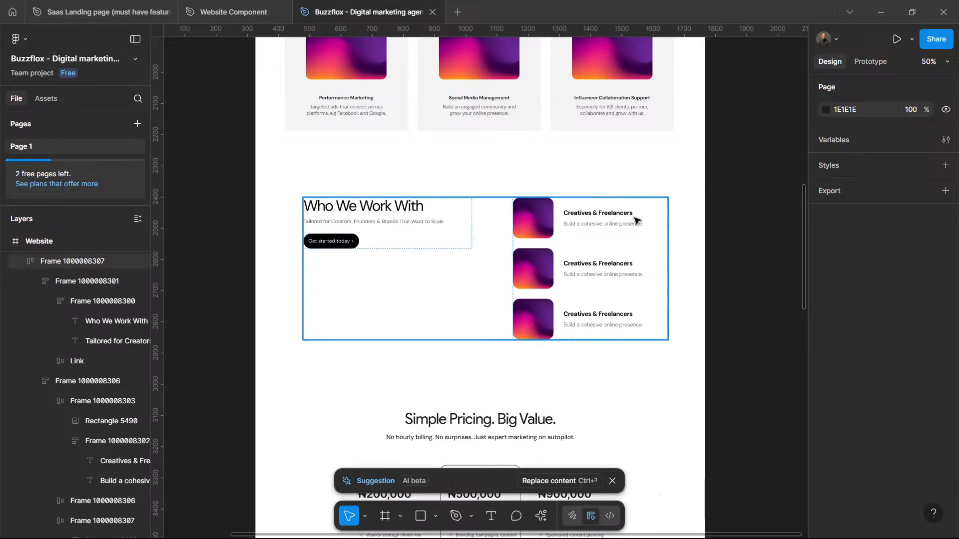
Step: Switch to ChatGPT and copy the SMBs & Startups description "From brand to scale, we've got you covered."
click(881, 12)
click(381, 391)
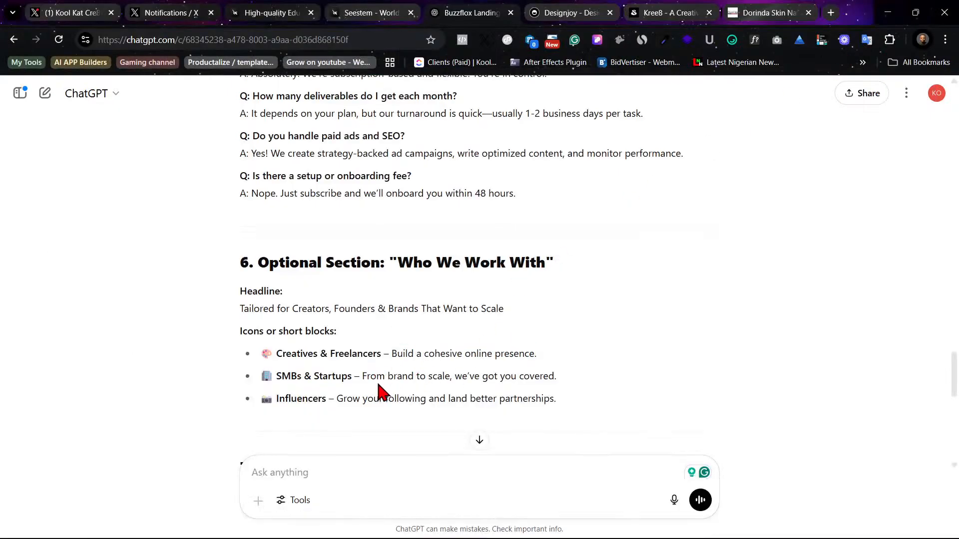
drag(364, 376, 610, 381)
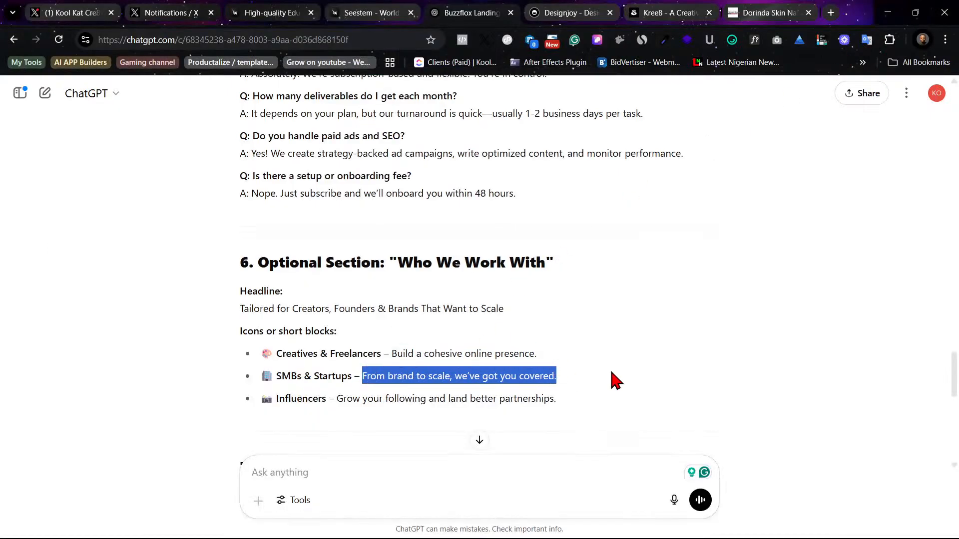
right_click(504, 376)
click(542, 199)
Step: In Figma, replace the second item's description with "From brand to scale, we've got you covered."
mouse_move(455, 537)
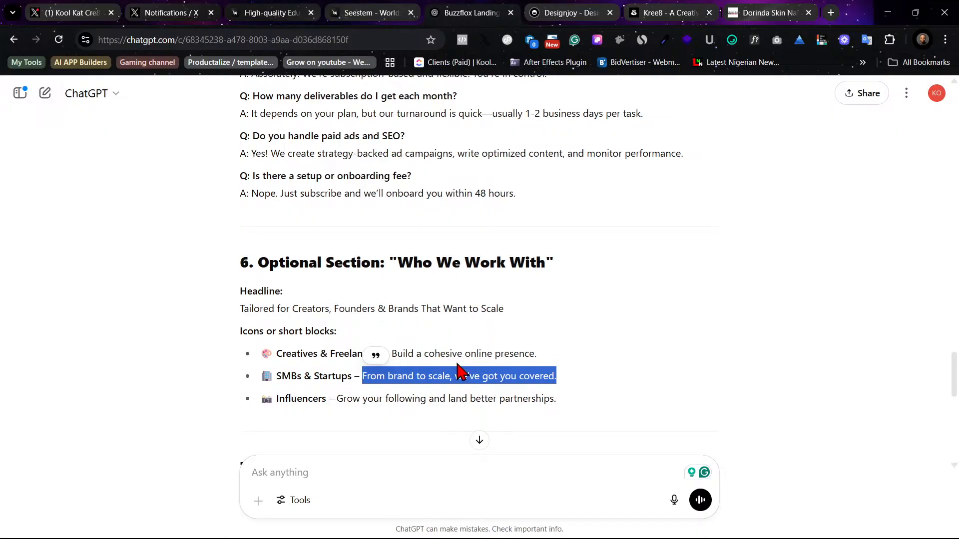
click(464, 534)
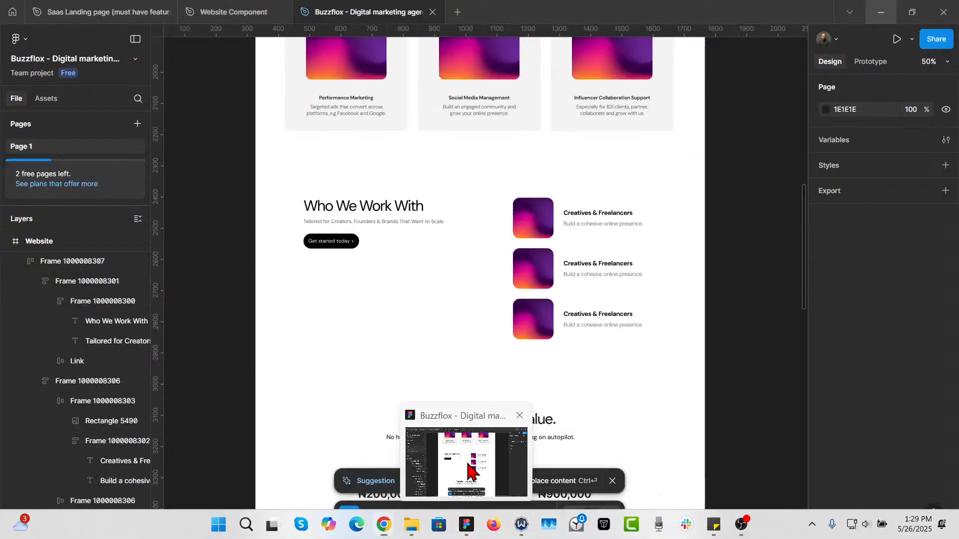
click(583, 276)
double_click(583, 265)
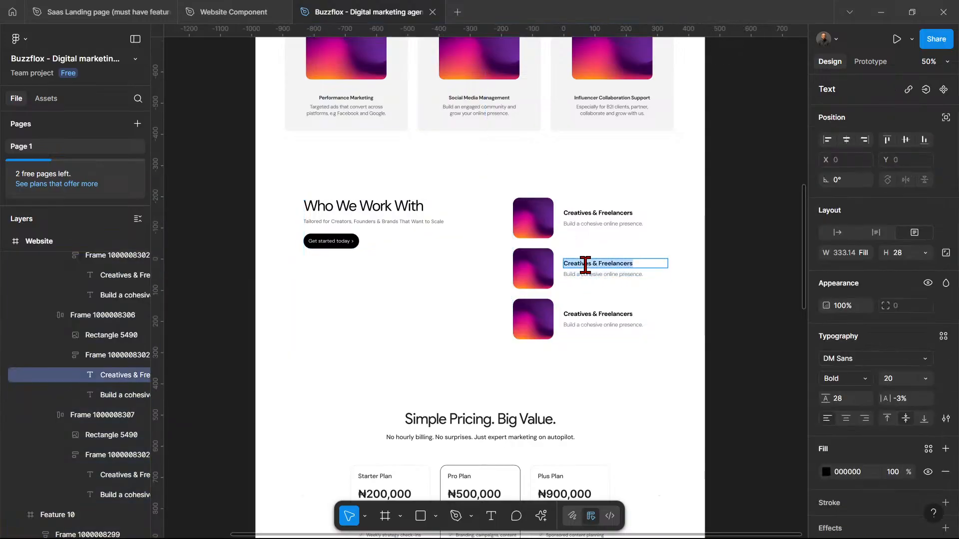
key(ctrl+v)
key(ctrl+z)
double_click(577, 275)
key(ctrl+v)
key(Escape)
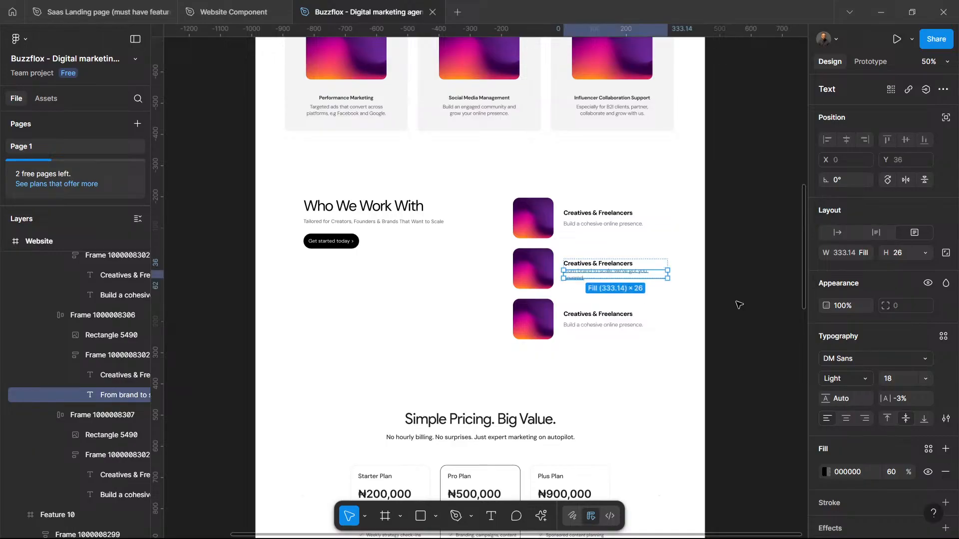
click(746, 305)
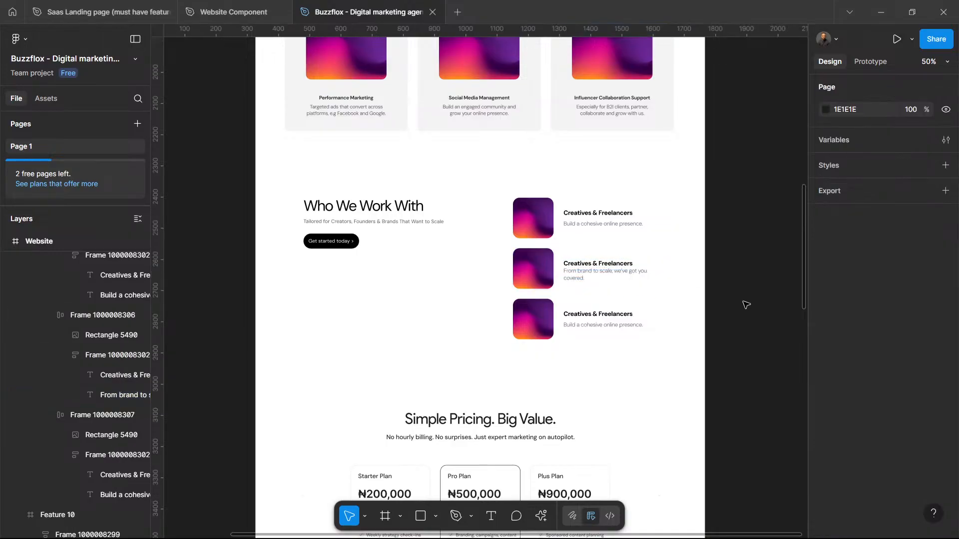
Step: Switch back to ChatGPT and copy the second block's title "SMBs & Startups"
click(882, 12)
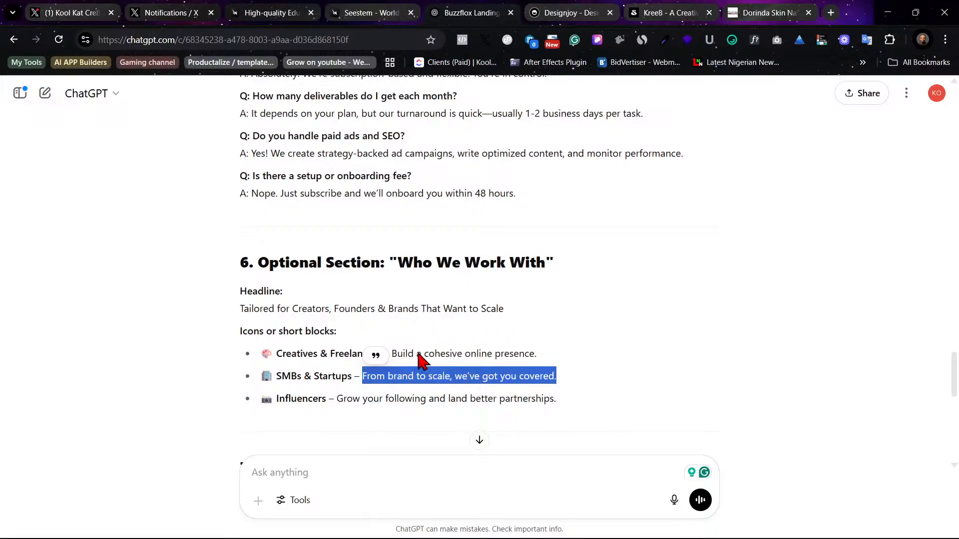
click(398, 353)
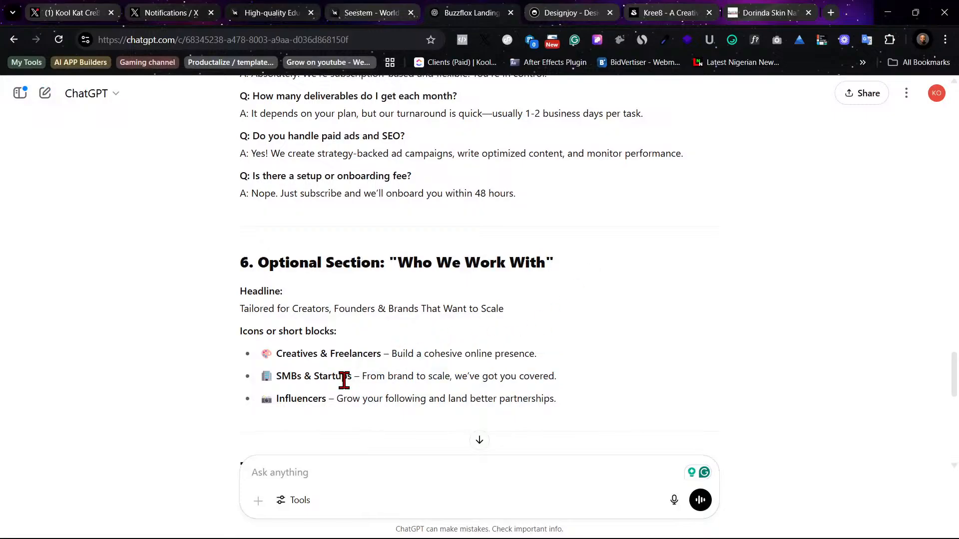
drag(353, 378, 275, 377)
Step: In Figma, change the second item's title to "SMBs & Startups"
mouse_move(467, 523)
click(473, 487)
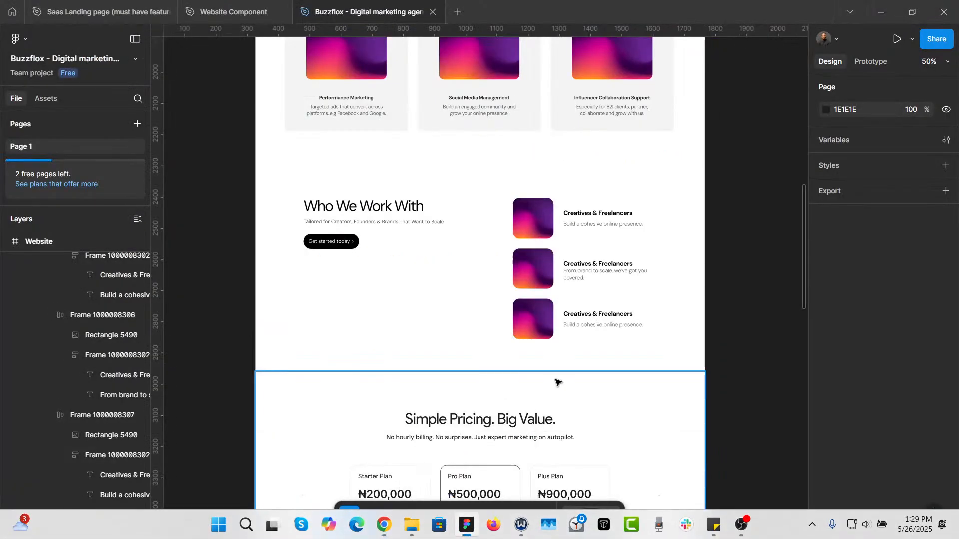
double_click(597, 264)
text(SMBs & Startups)
key(Escape)
click(714, 328)
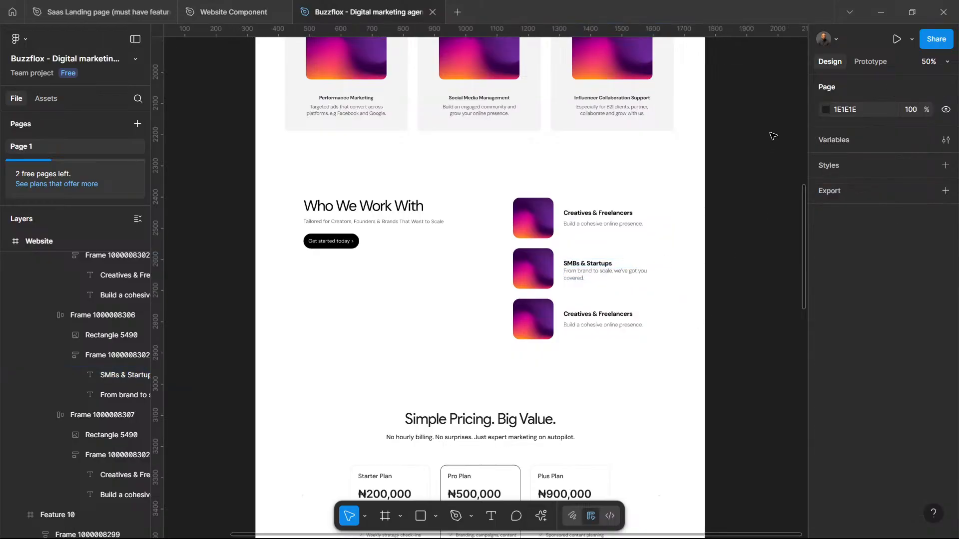
Step: Increase the height of the SMBs & Startups title's text box to 44 to space it from the description
click(596, 263)
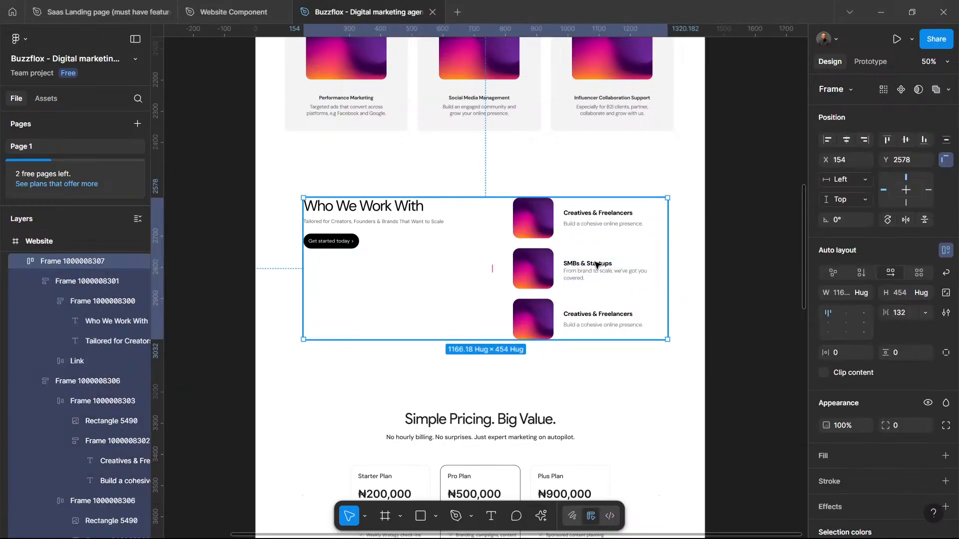
click(596, 263)
click(595, 265)
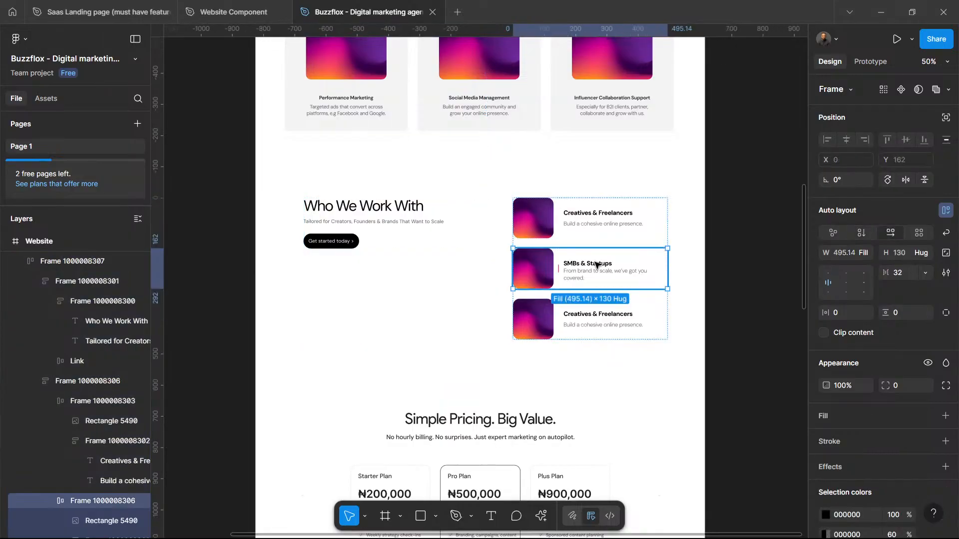
click(595, 267)
click(595, 267)
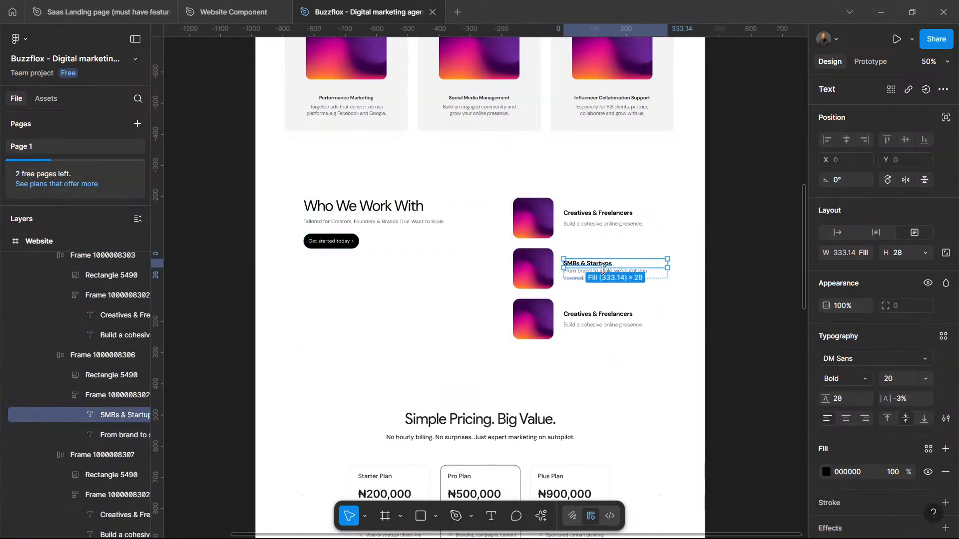
drag(603, 271, 604, 275)
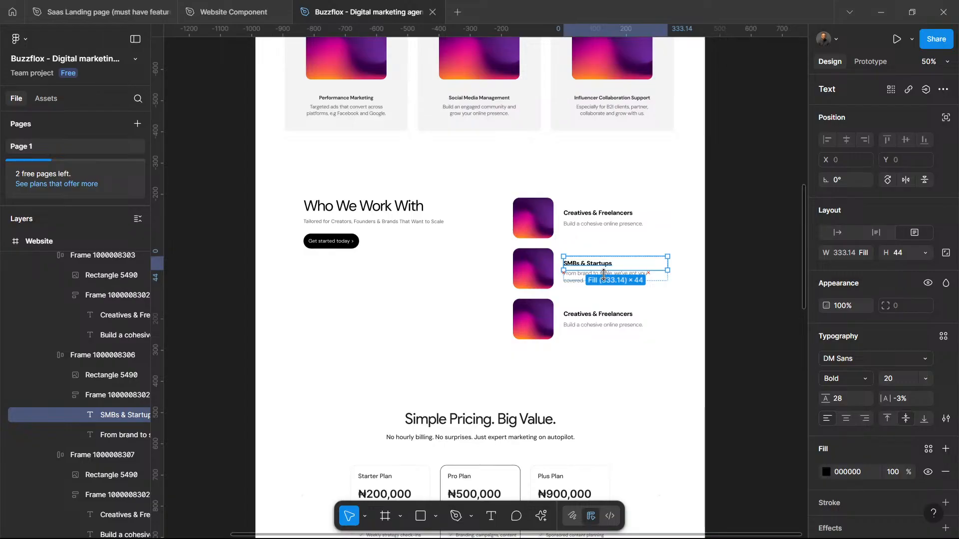
click(719, 270)
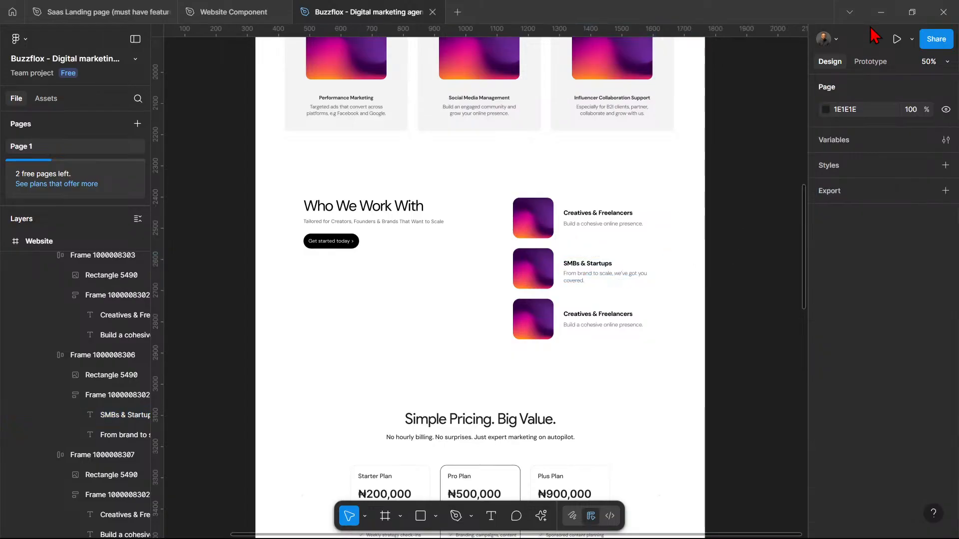
Step: Switch to the "Who We Work With" copy in ChatGPT
click(888, 7)
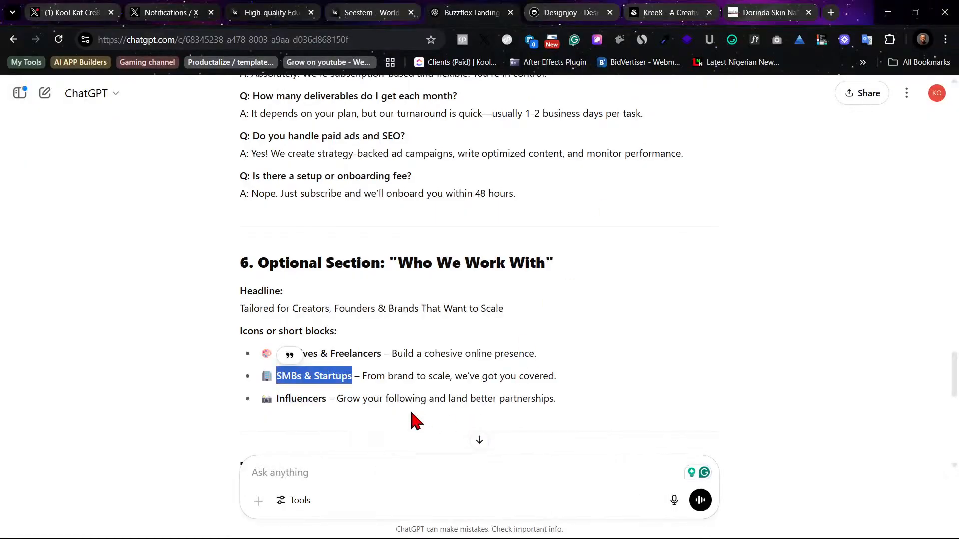
Step: Copy "Influencers" from the ChatGPT text and replace the third block's heading in Figma's Who We Work With section with it
drag(277, 399, 322, 397)
key(ctrl+c)
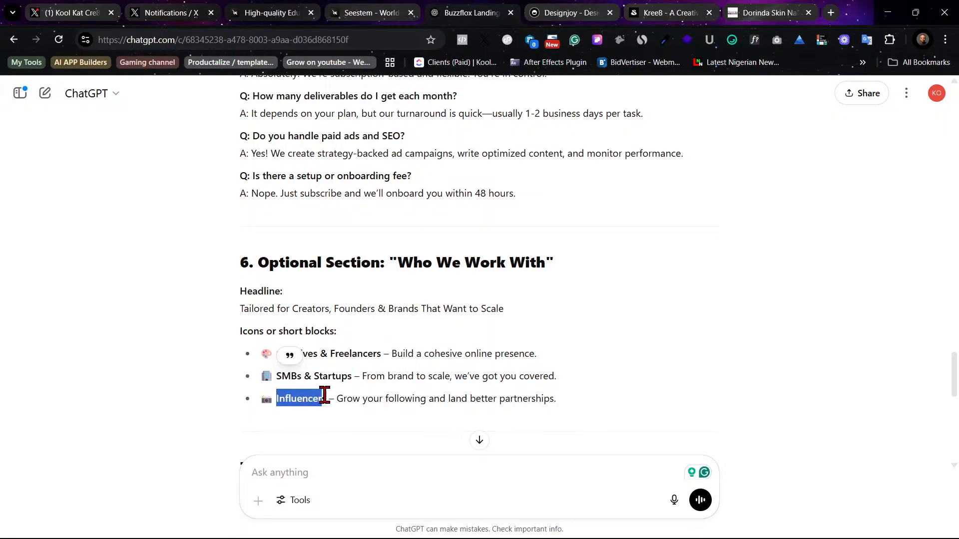
click(462, 527)
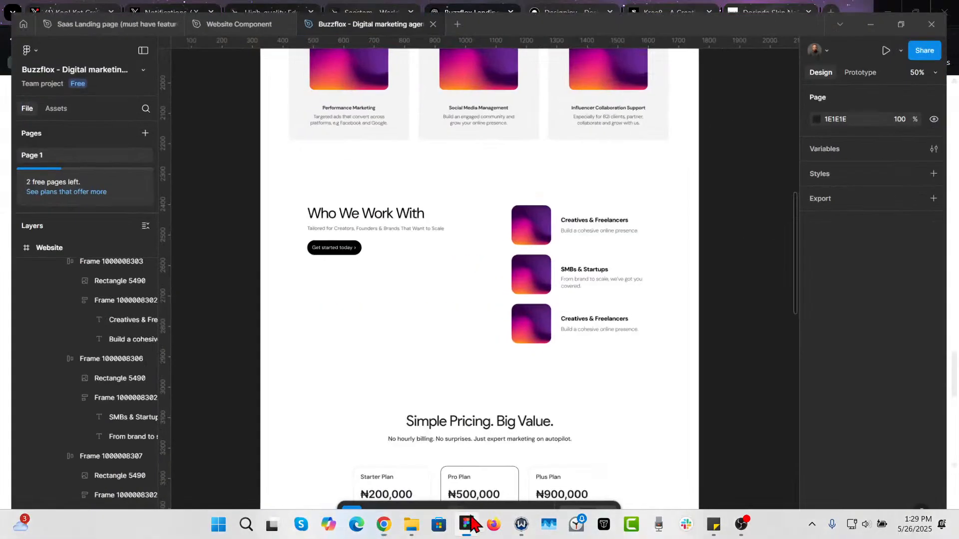
click(607, 326)
scroll(607, 327, up, 5)
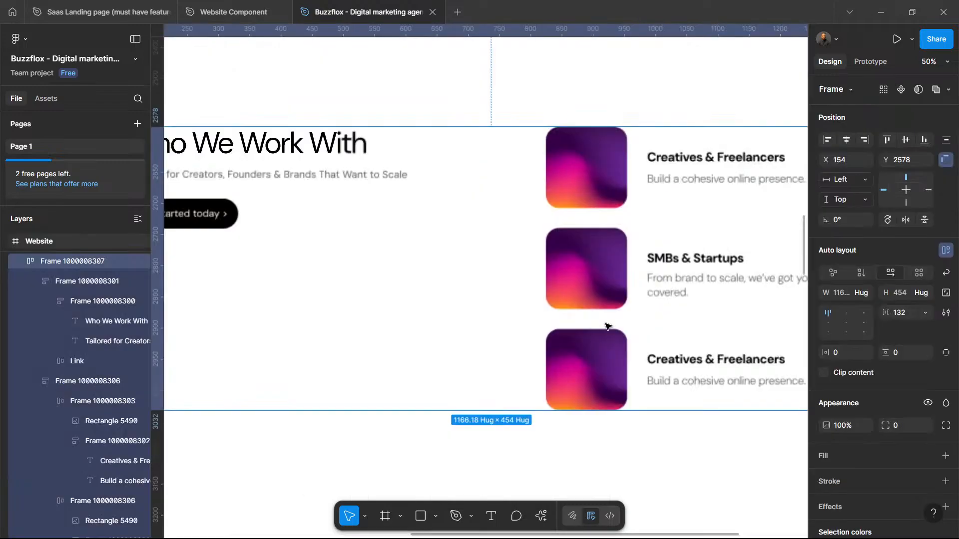
scroll(603, 327, right, 3)
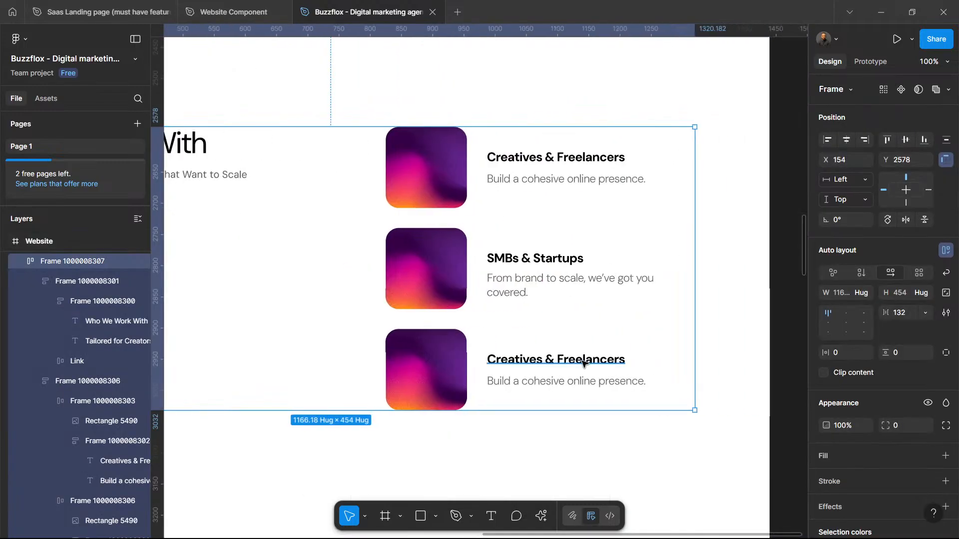
double_click(584, 362)
key(ctrl+v)
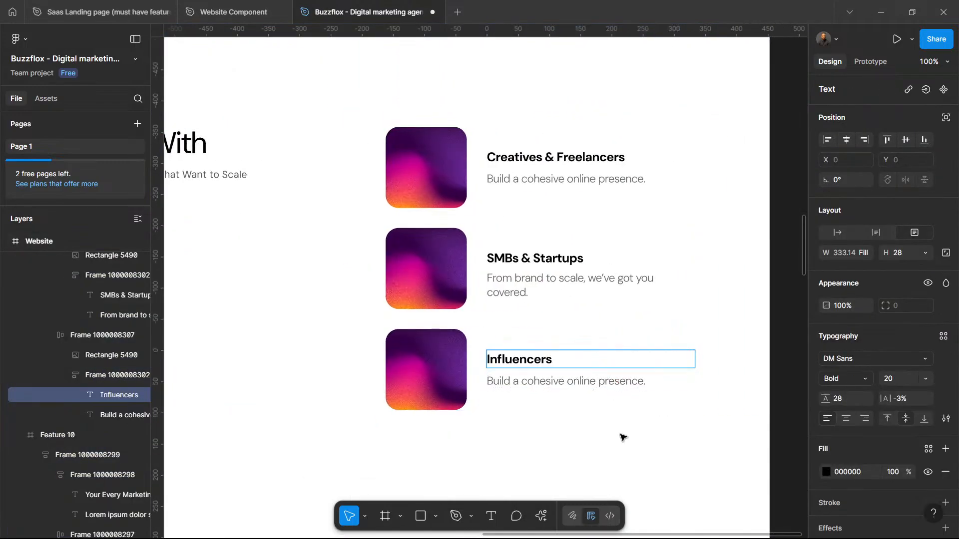
key(Escape)
Step: Replace the Influencers description in Figma with "Grow your following and land better partnerships." from the ChatGPT text
click(881, 12)
drag(338, 399, 555, 401)
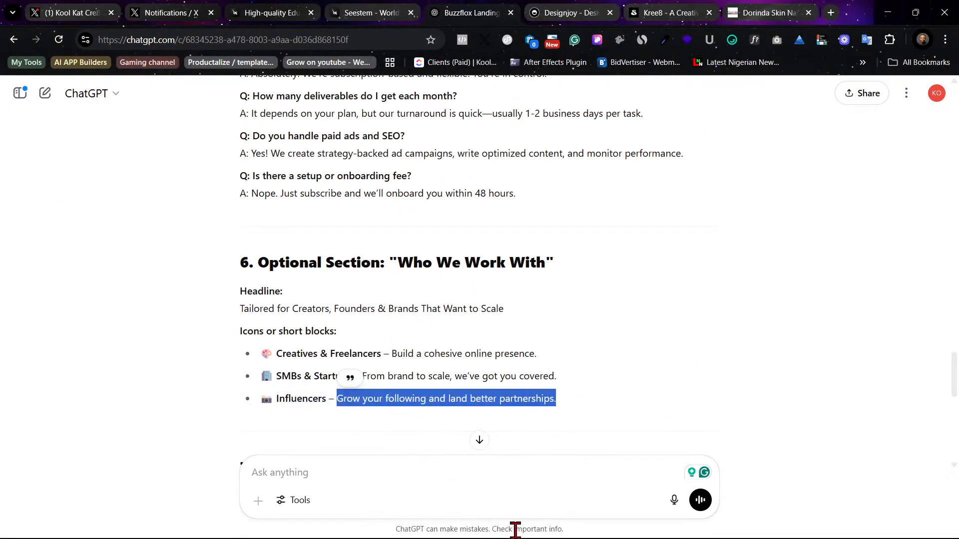
mouse_move(467, 527)
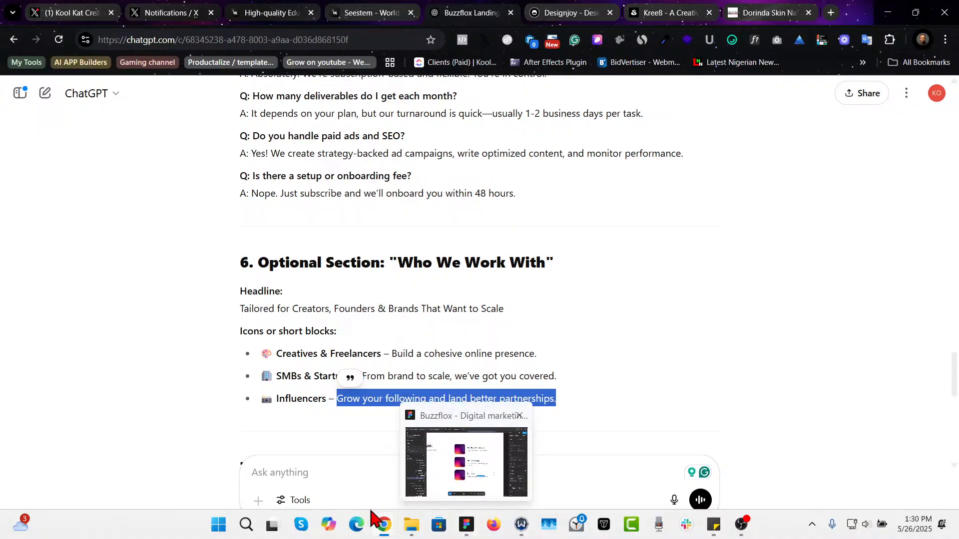
mouse_move(384, 534)
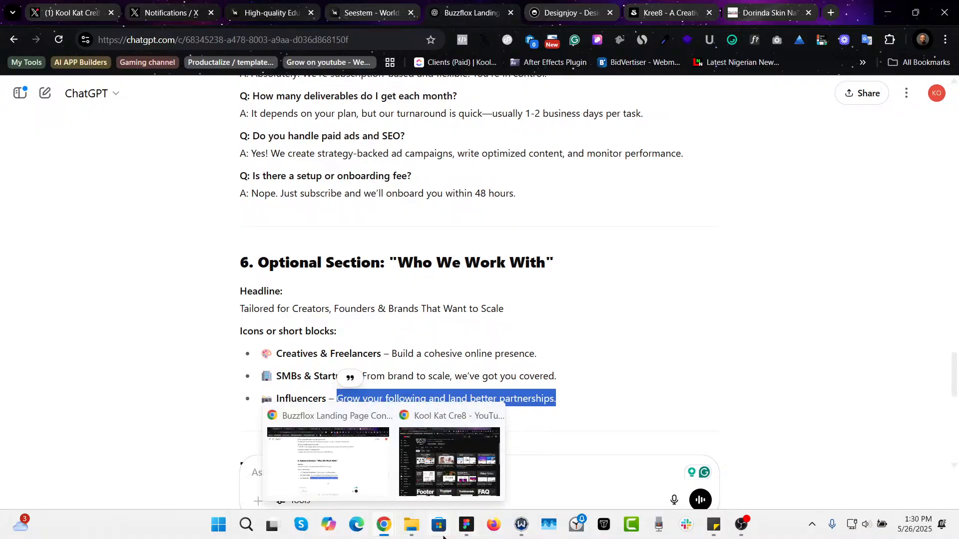
click(481, 494)
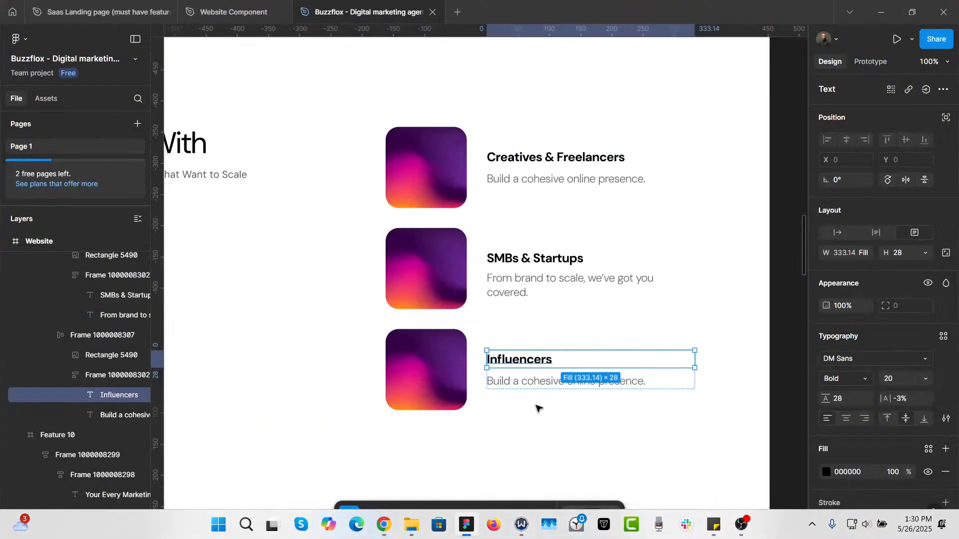
click(530, 382)
double_click(531, 382)
text(Grow your following and land better partnerships.)
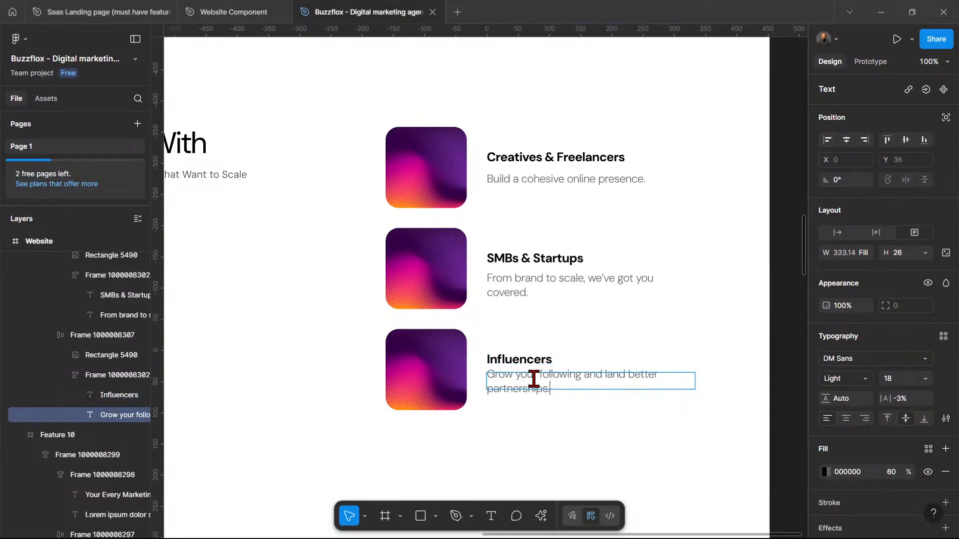
key(Escape)
Step: Increase the height of the Influencers heading's text box to 36 to add space above its description
click(549, 361)
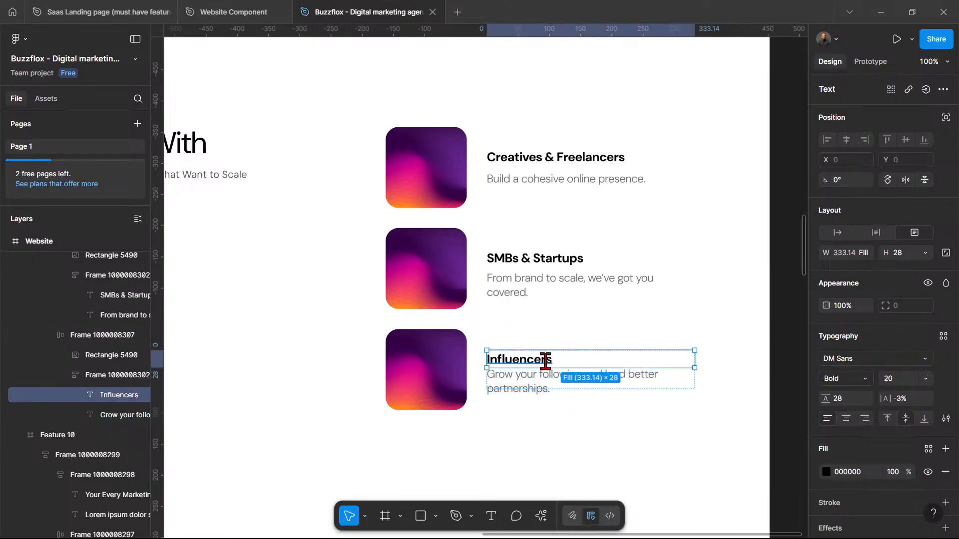
double_click(549, 361)
key(Escape)
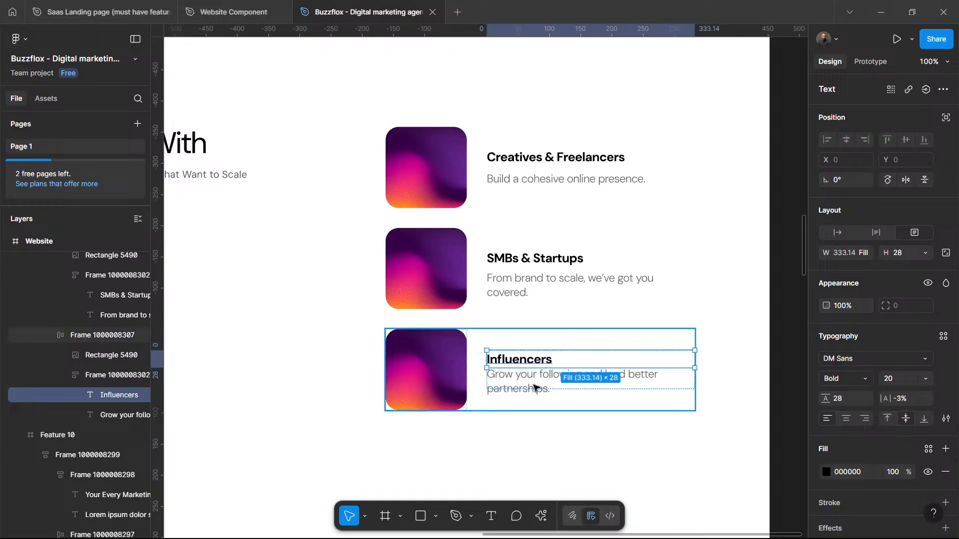
drag(543, 371, 543, 374)
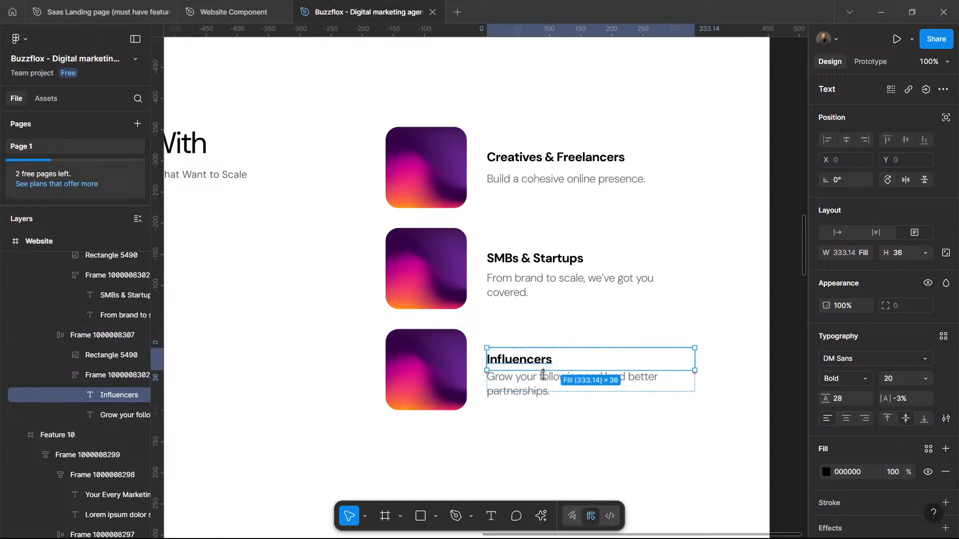
click(663, 479)
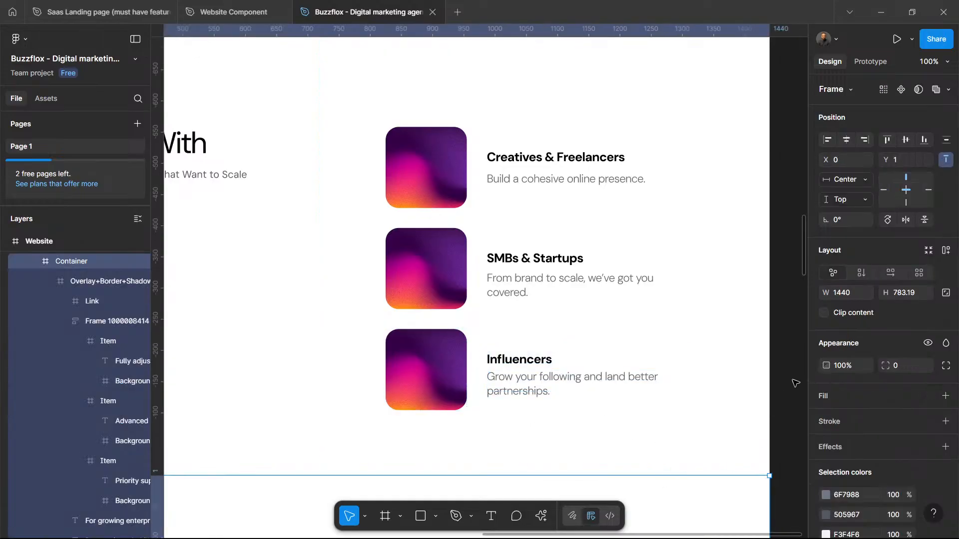
click(795, 383)
Step: Review the services and Who We Work With sections, and read the How It Works and Footer copy in ChatGPT
scroll(635, 344, down, 5)
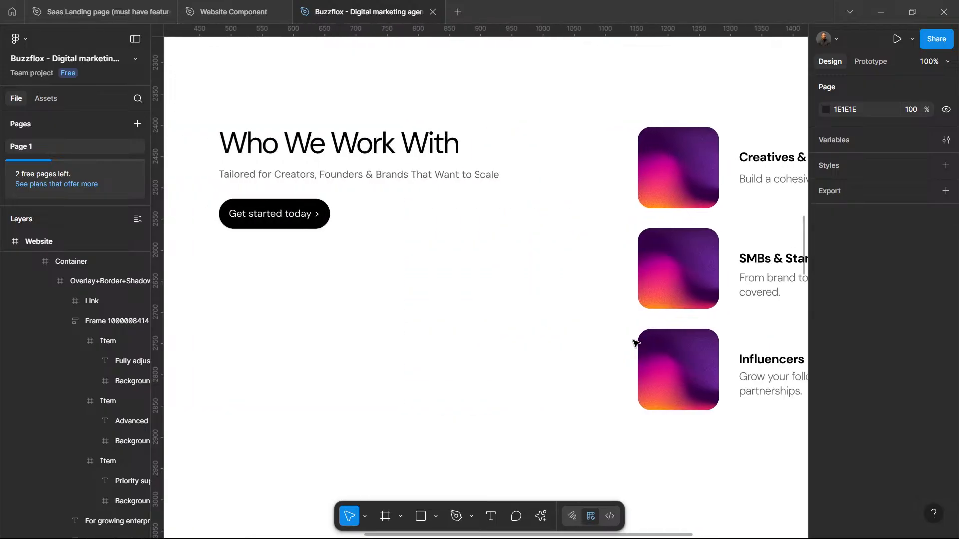
scroll(636, 344, right, 2)
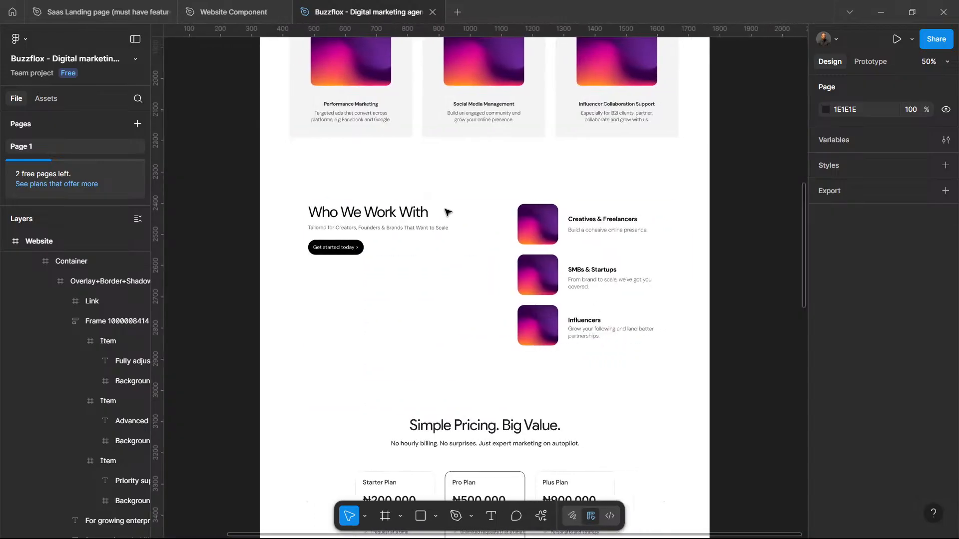
scroll(449, 185, up, 2)
scroll(558, 216, up, 2)
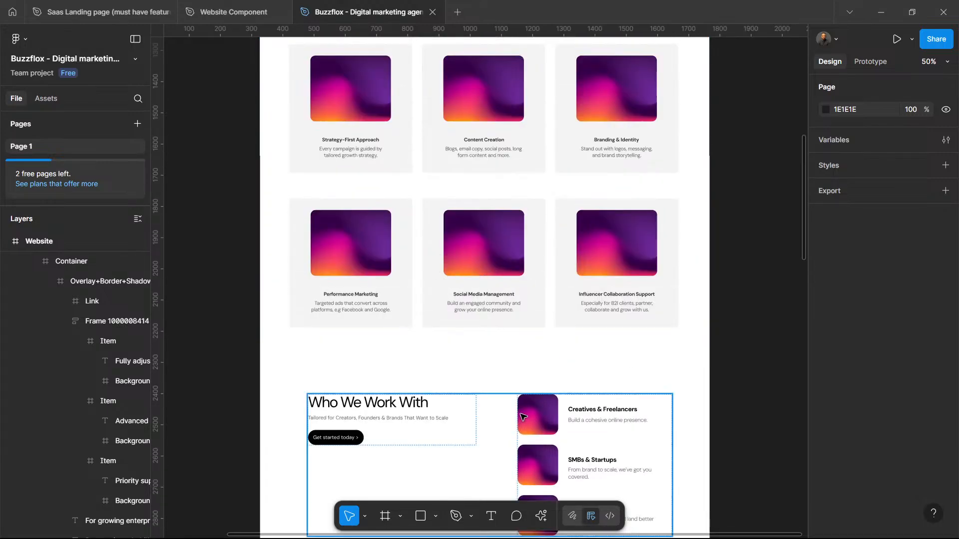
scroll(519, 420, down, 1)
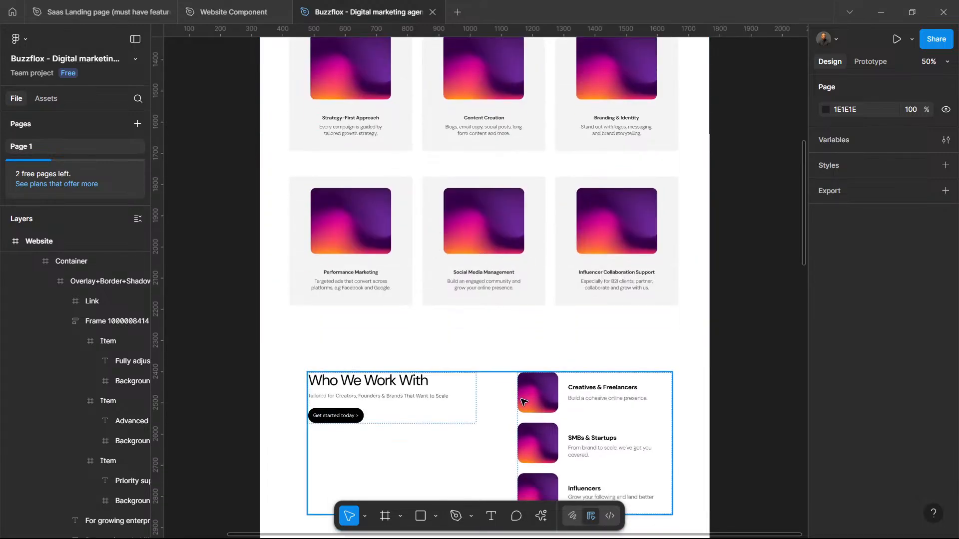
click(880, 12)
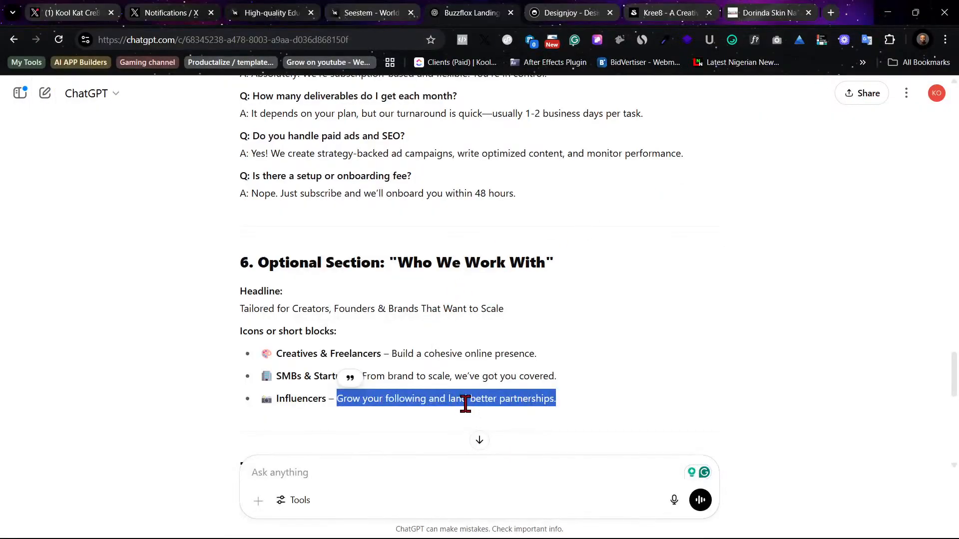
scroll(467, 411, down, 4)
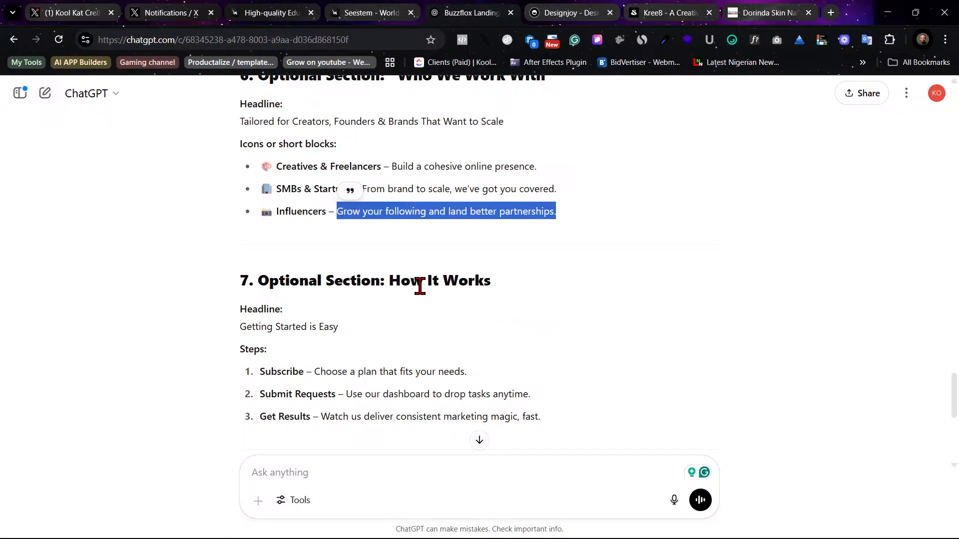
scroll(487, 313, down, 3)
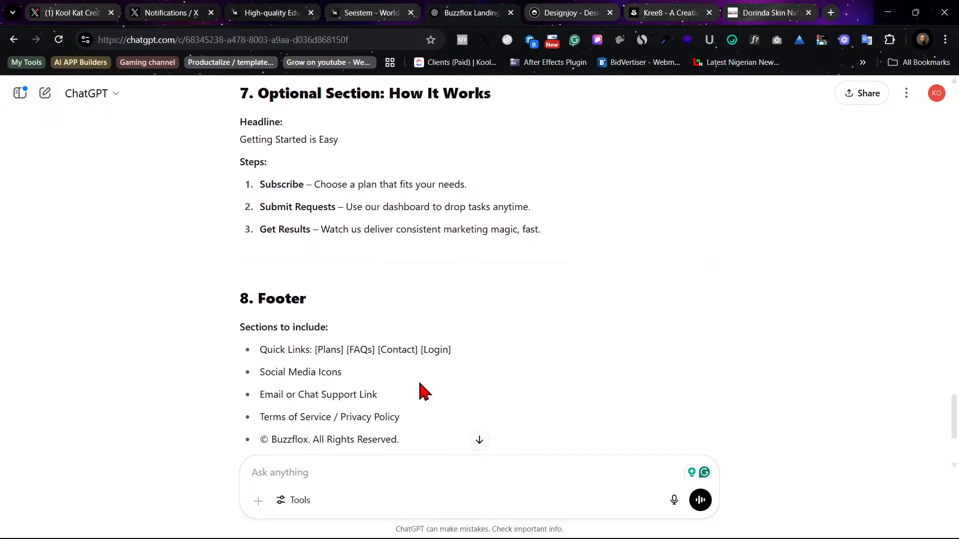
scroll(425, 392, up, 3)
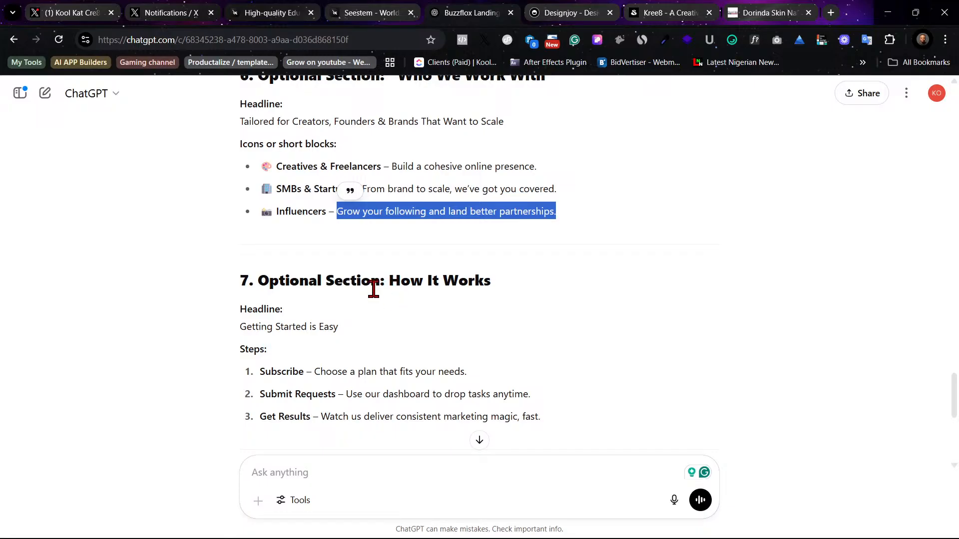
Step: In Figma, move the pricing, testimonials and FAQ sections down together by about 616 px to free space below Who We Work With
mouse_move(418, 531)
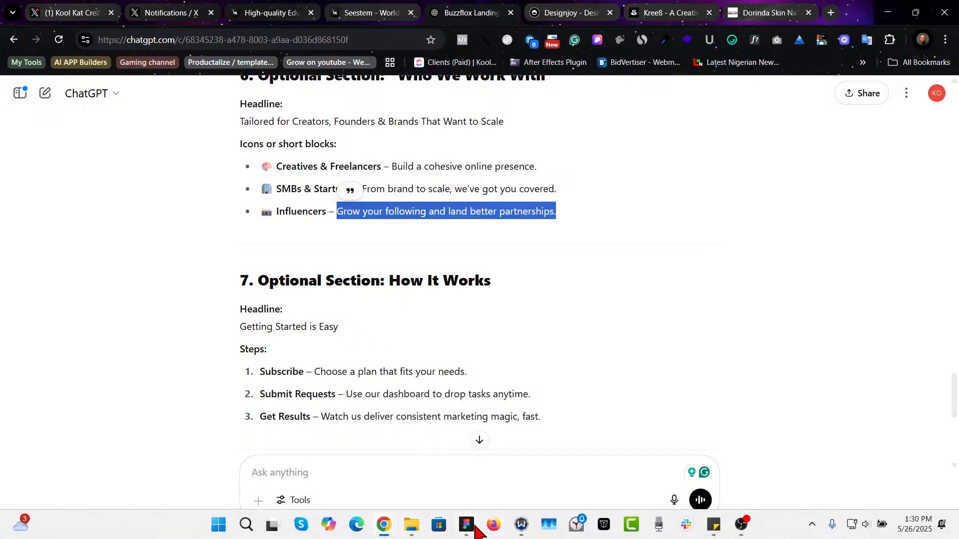
mouse_move(472, 524)
click(488, 477)
scroll(553, 345, down, 10)
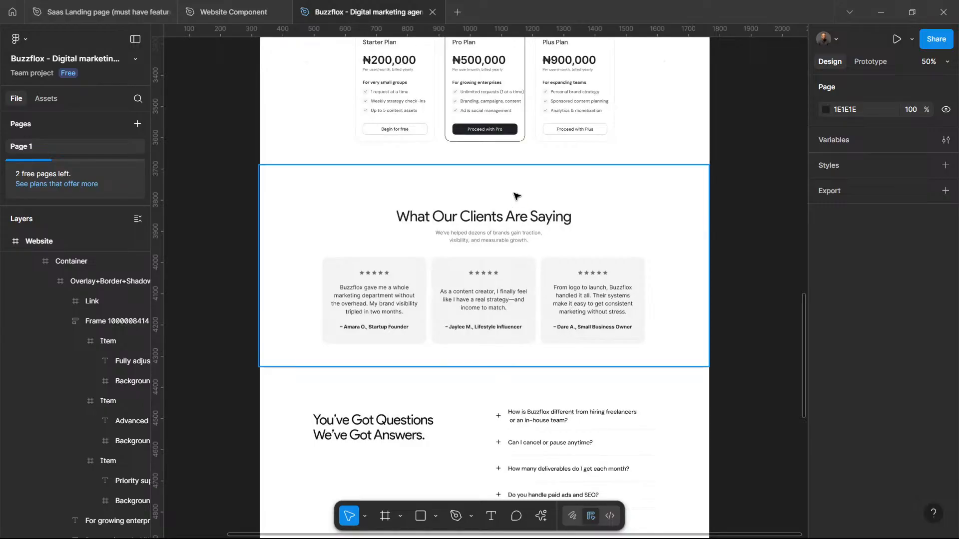
scroll(517, 195, down, 10)
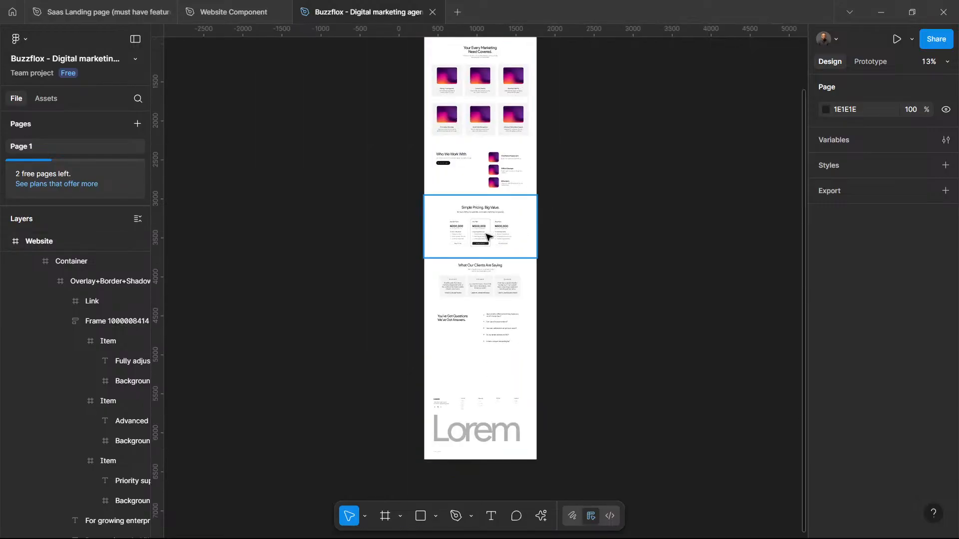
click(484, 283)
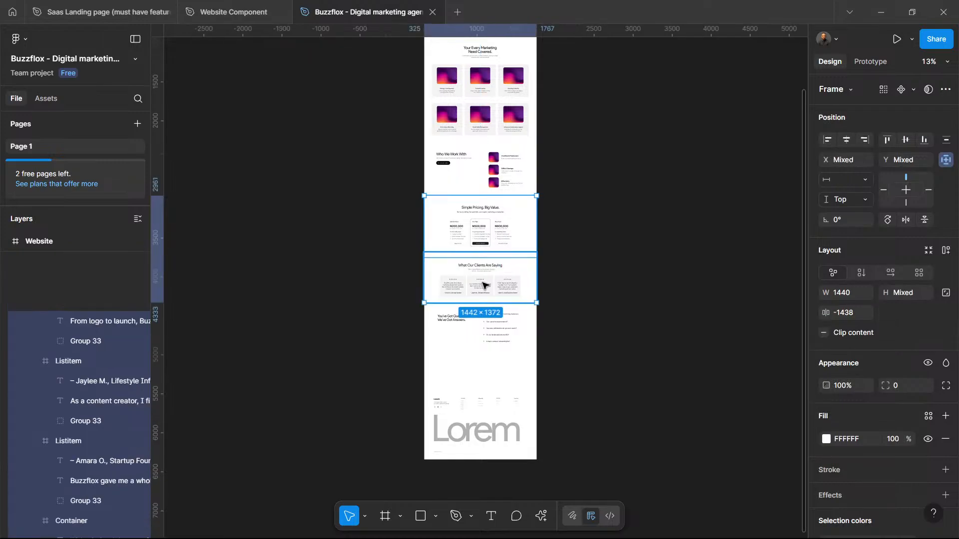
shift+click(487, 318)
shift+click(498, 228)
drag(498, 227, 499, 274)
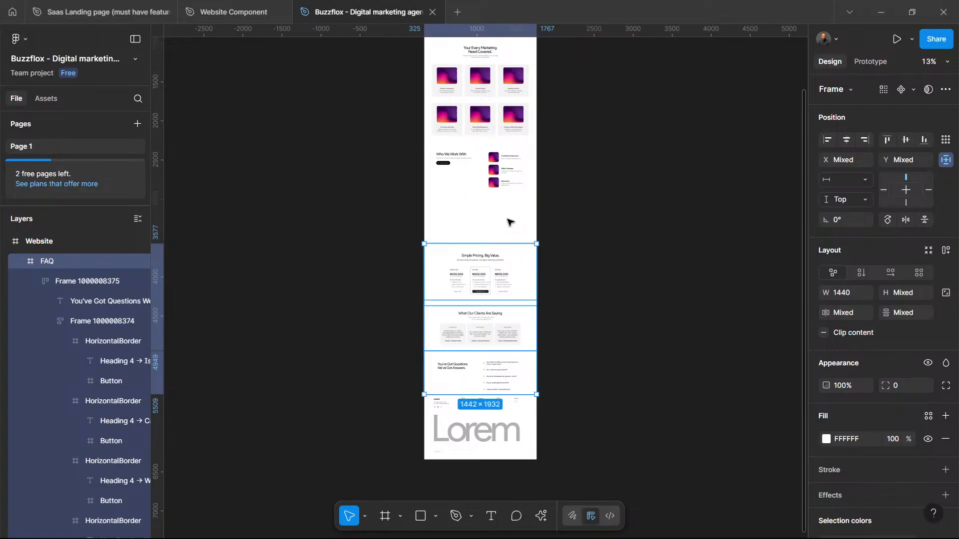
Step: Examine the layout of the Who We Work With section and the empty space between it and the pricing section
click(508, 193)
key(shift+2)
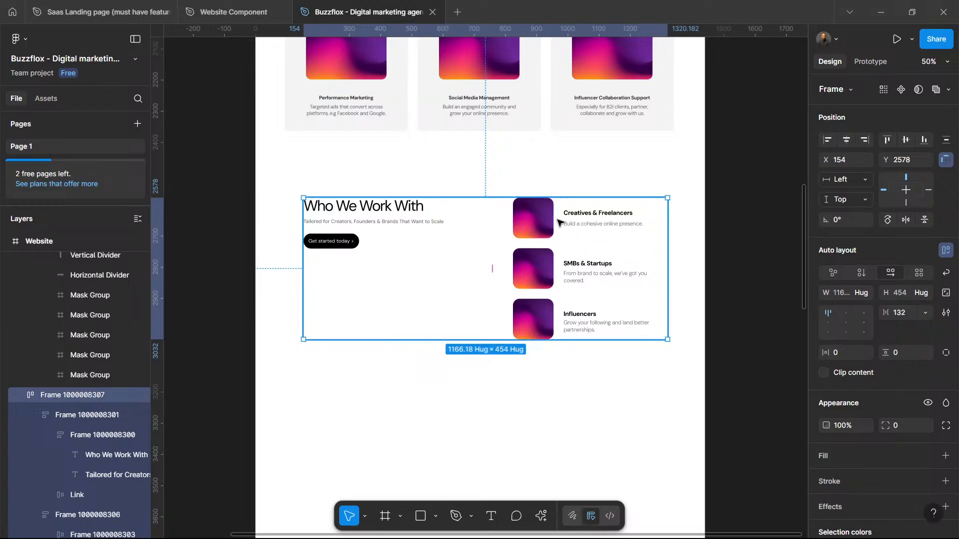
click(674, 188)
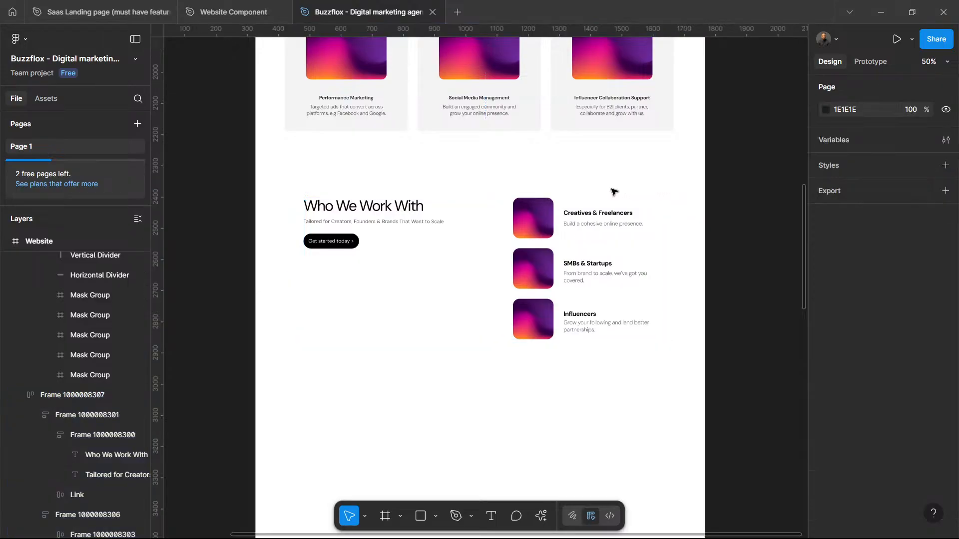
click(577, 254)
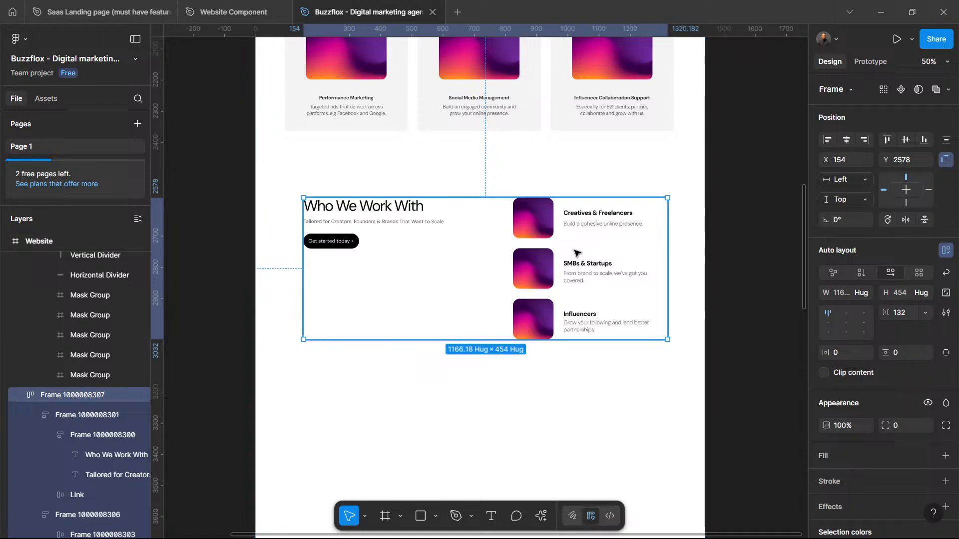
key(plus)
key(minus)
scroll(614, 336, down, 2)
click(616, 350)
scroll(613, 334, down, 4)
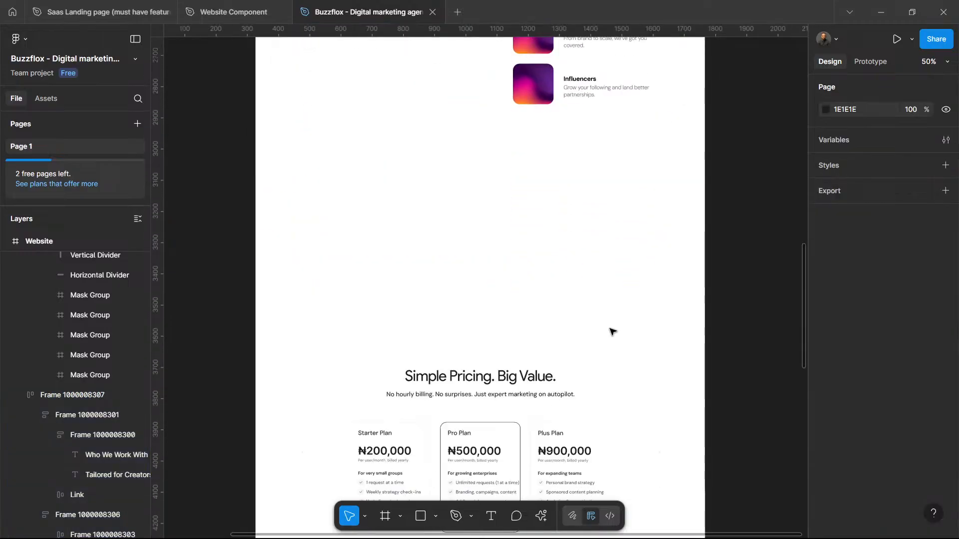
scroll(604, 315, up, 3)
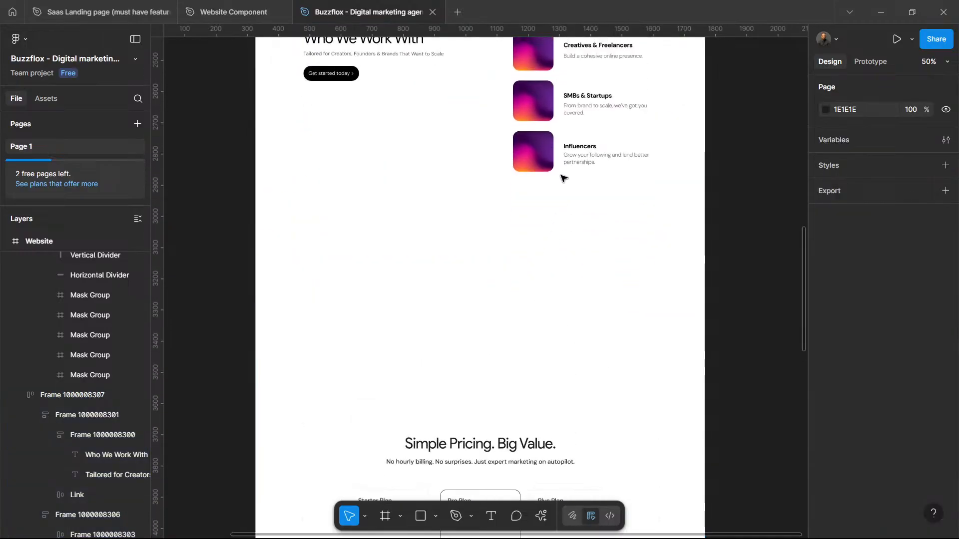
click(539, 169)
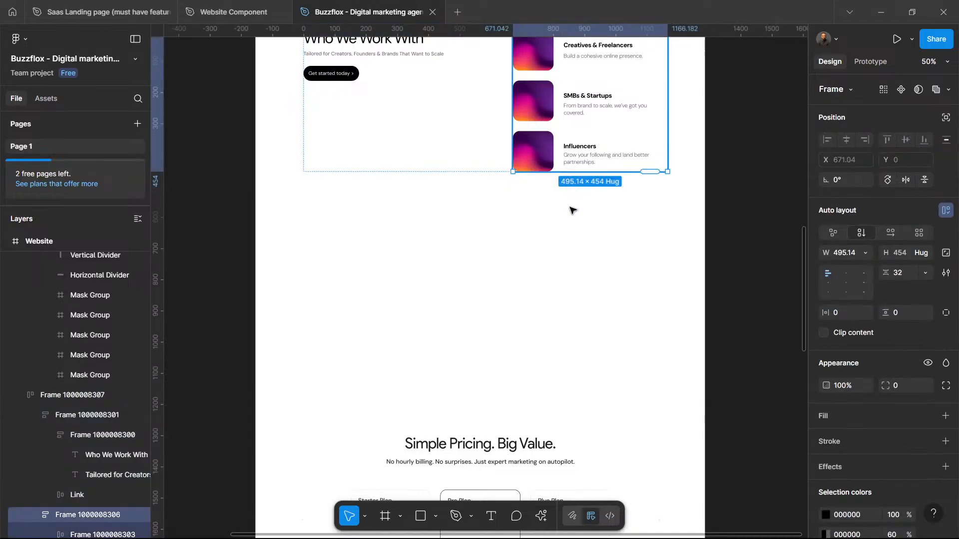
click(499, 304)
scroll(497, 296, down, 5)
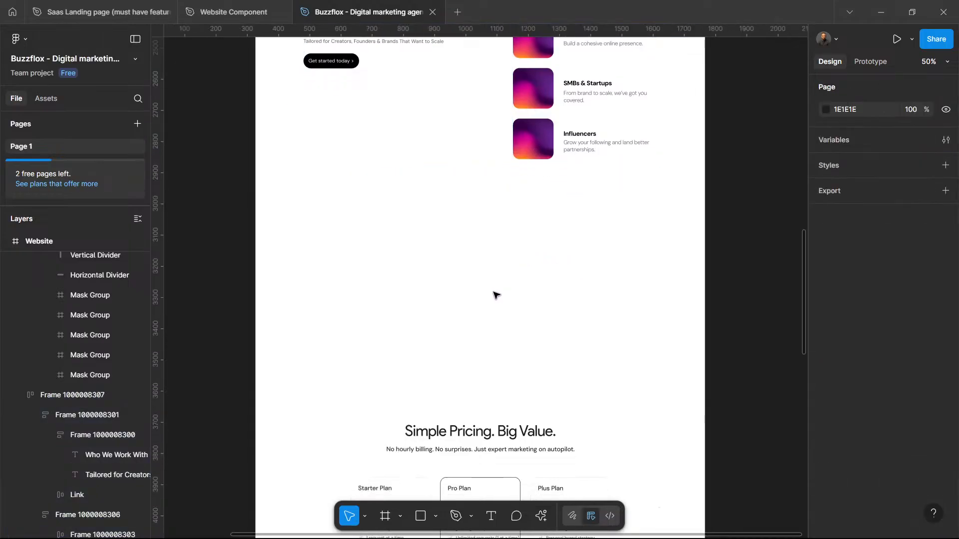
scroll(493, 298, up, 15)
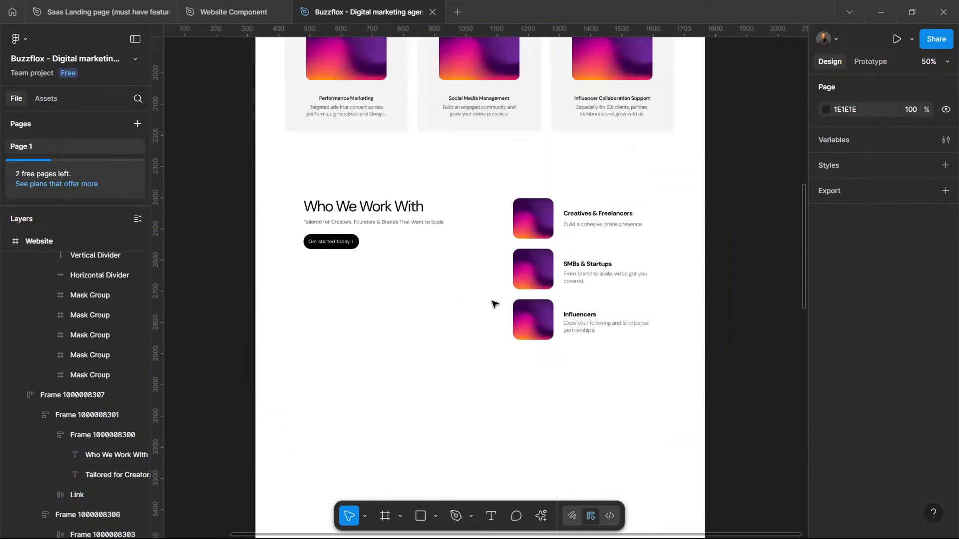
Step: Review the whole landing page layout from the hero through services, pricing and testimonials to the FAQ section
scroll(491, 310, up, 6)
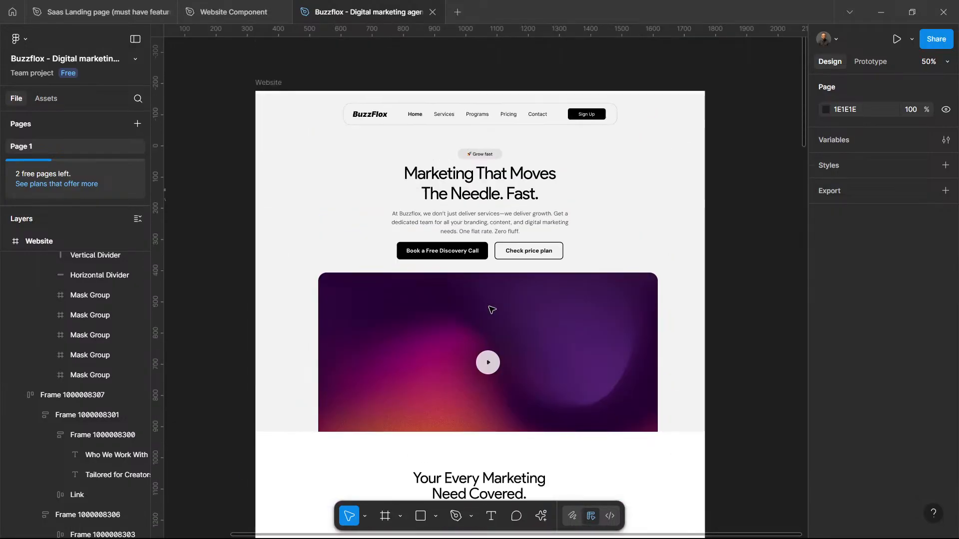
scroll(491, 310, down, 3)
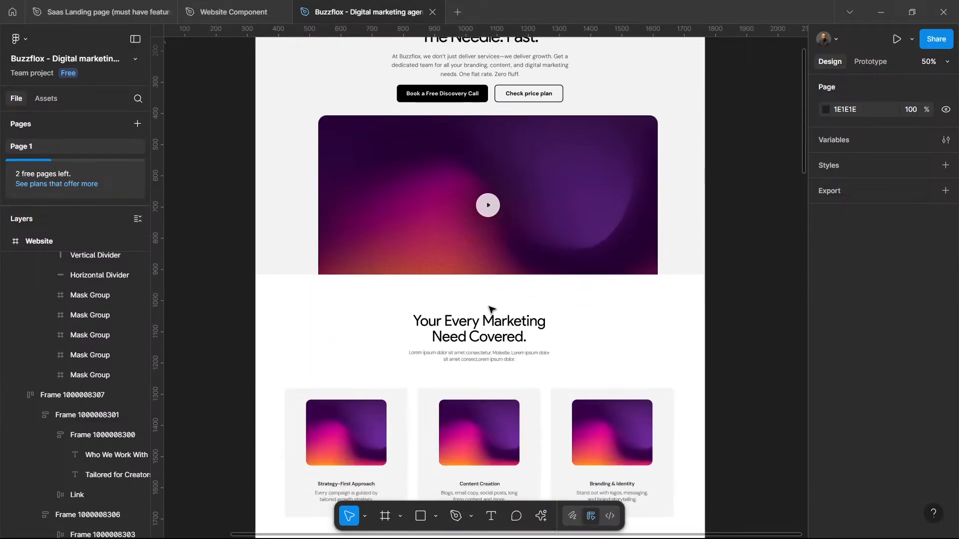
scroll(491, 309, down, 8)
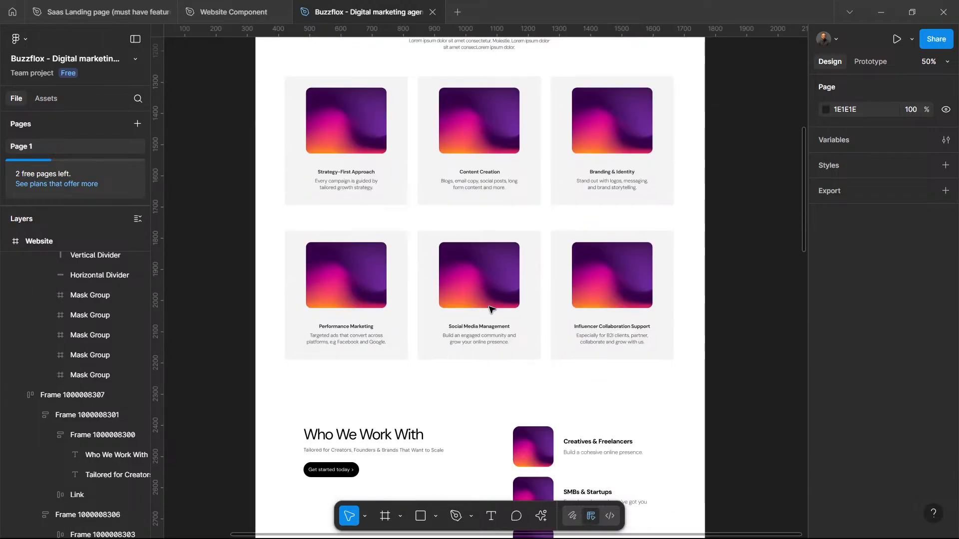
scroll(491, 309, down, 10)
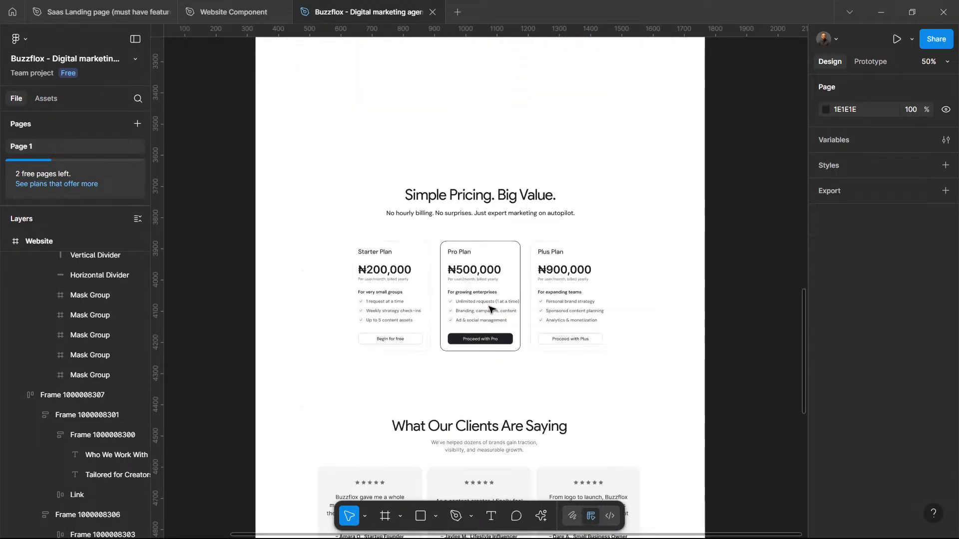
scroll(491, 308, down, 3)
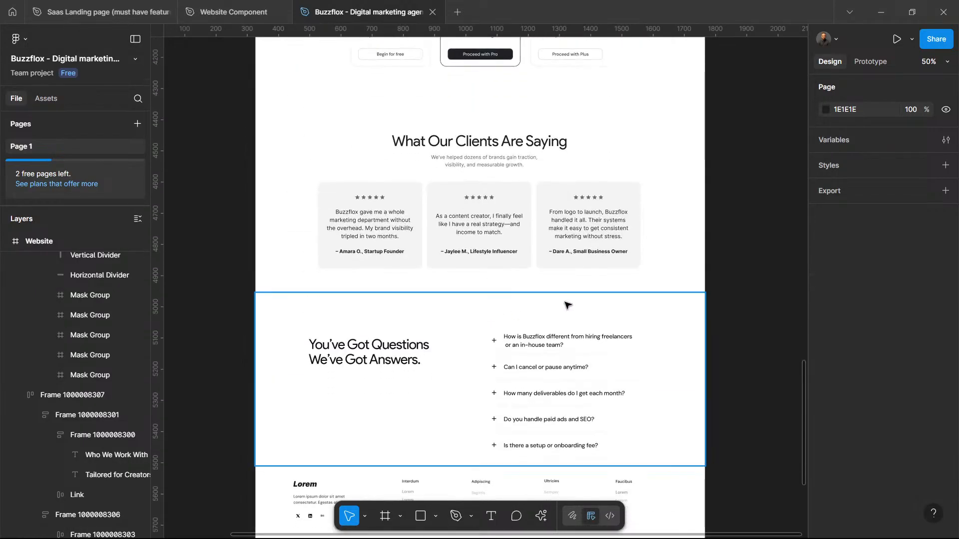
Step: Switch to the browser and open the bookmarked posts on X
click(881, 12)
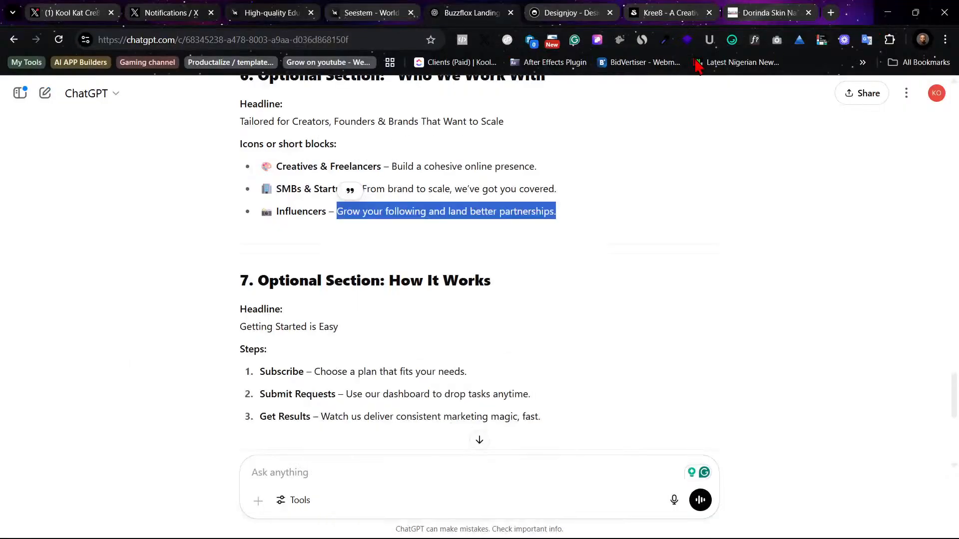
click(237, 14)
key(ctrl+shift+Tab)
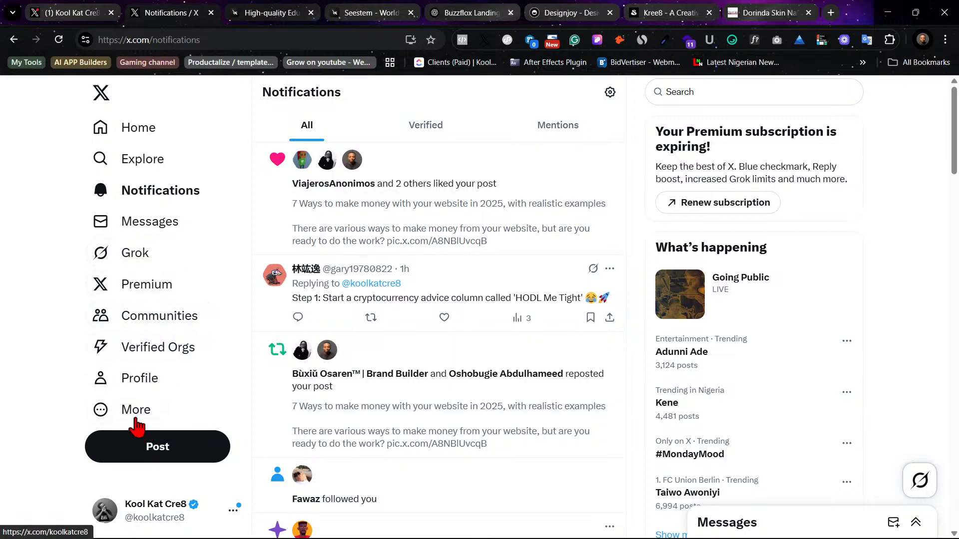
click(150, 411)
click(163, 234)
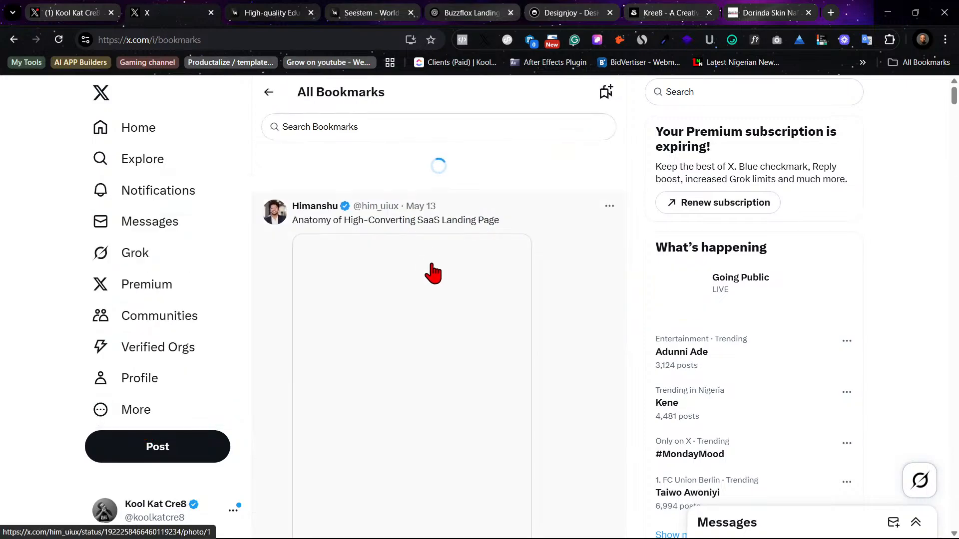
Step: Find the bookmarked post about crossing $100k on Contra and open its author's profile
scroll(455, 295, down, 10)
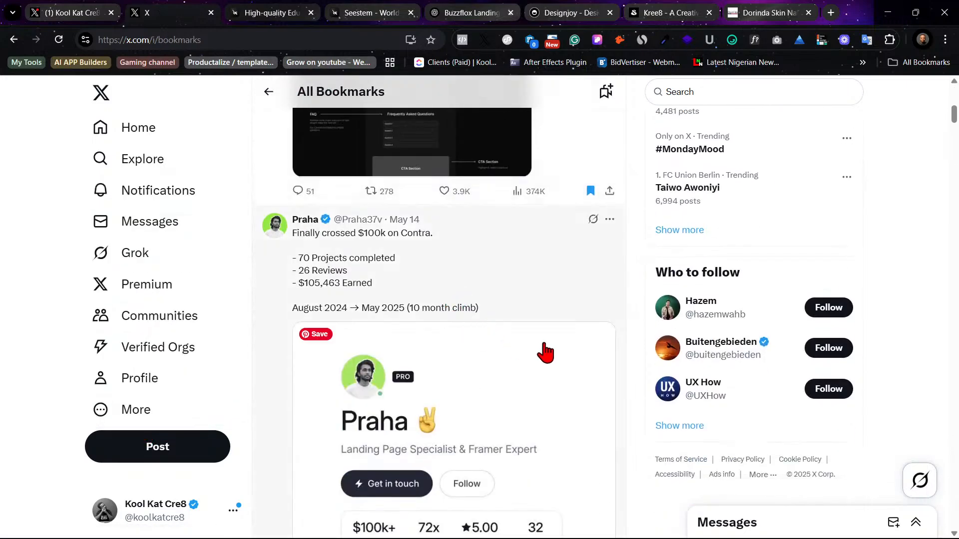
scroll(582, 349, down, 1)
scroll(582, 349, down, 1)
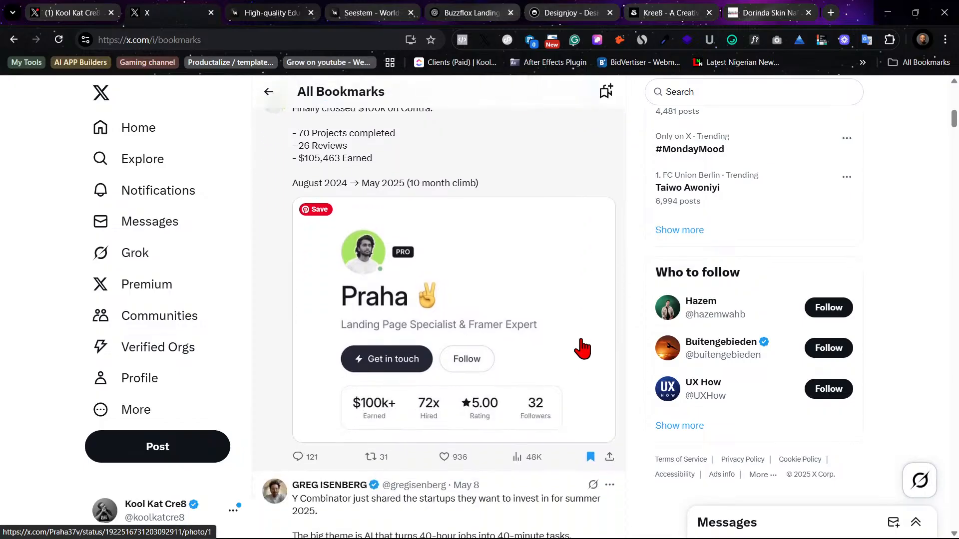
scroll(531, 332, up, 2)
click(308, 221)
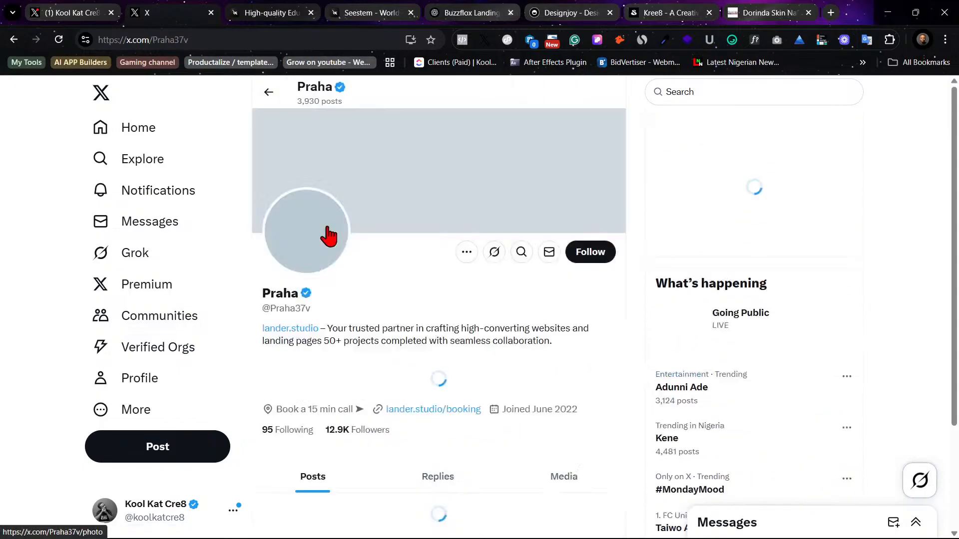
Step: Open the profile's lander.studio/booking link in a new tab and switch to it
right_click(448, 360)
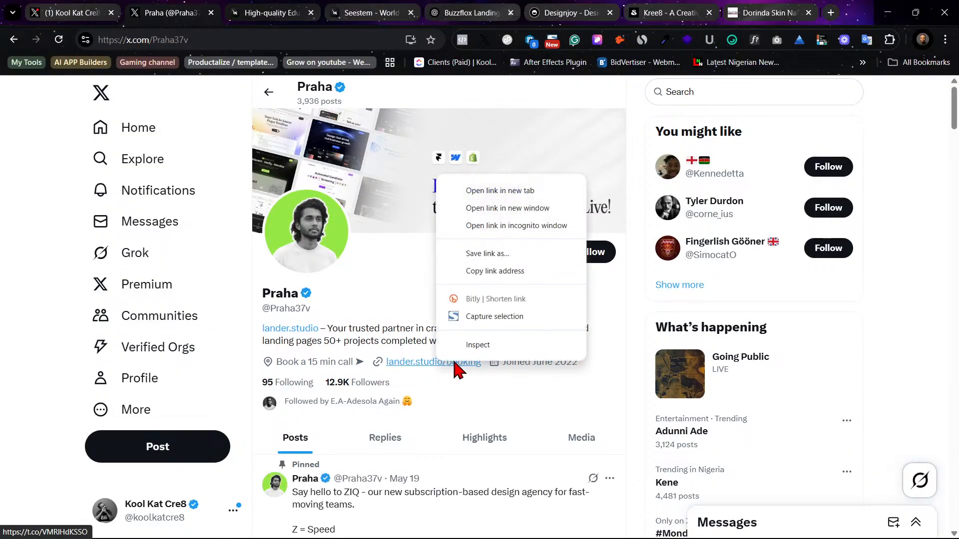
click(480, 191)
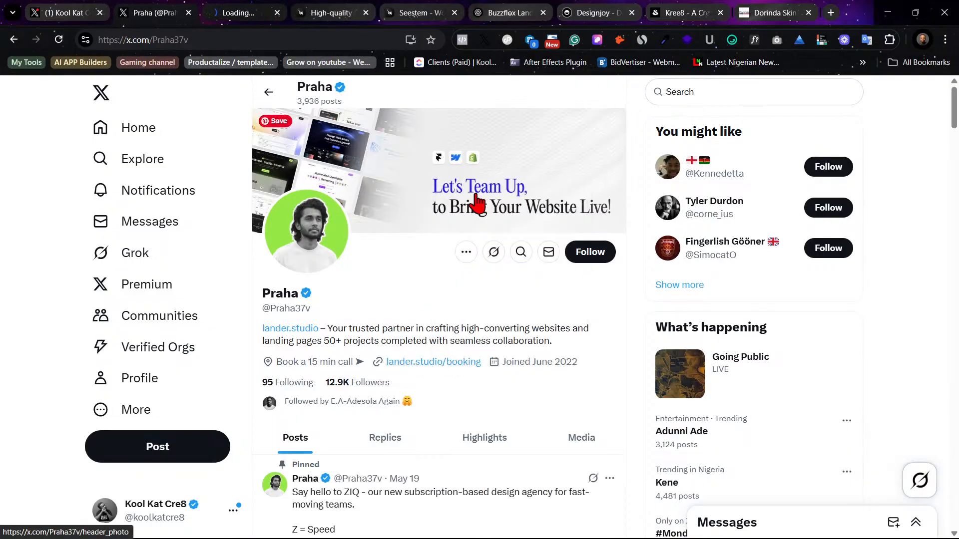
click(230, 9)
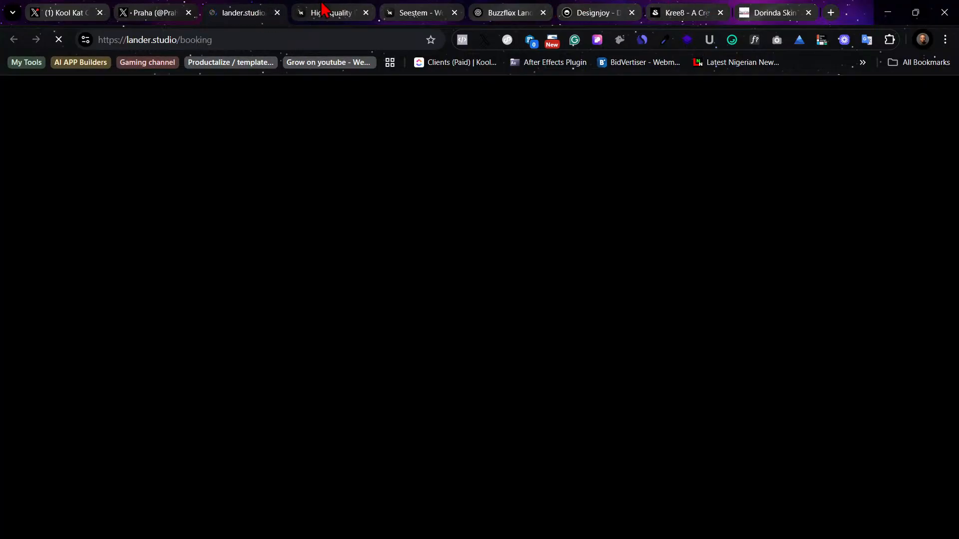
Step: Examine the Ace Studio pricing cards and the Seestem testimonials page as design references
click(325, 11)
click(406, 11)
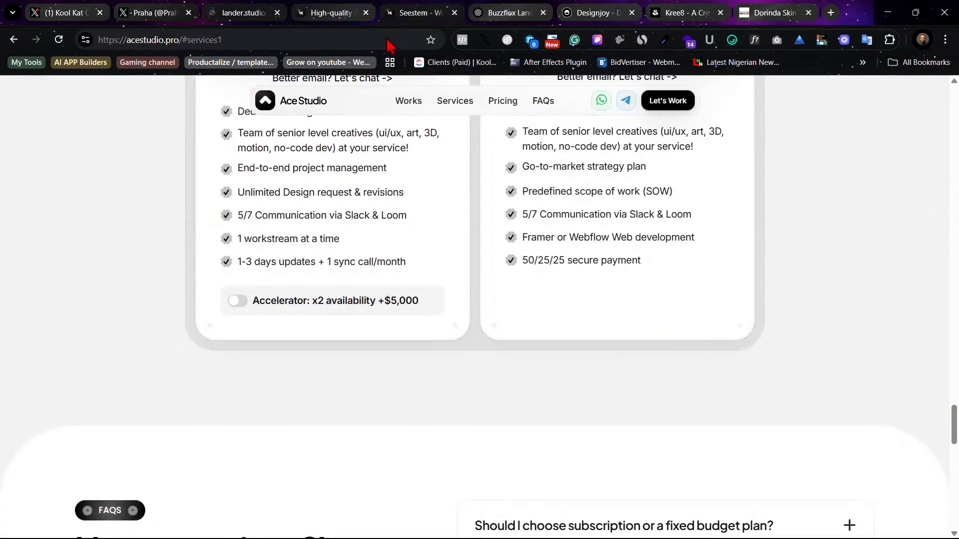
scroll(445, 300, up, 10)
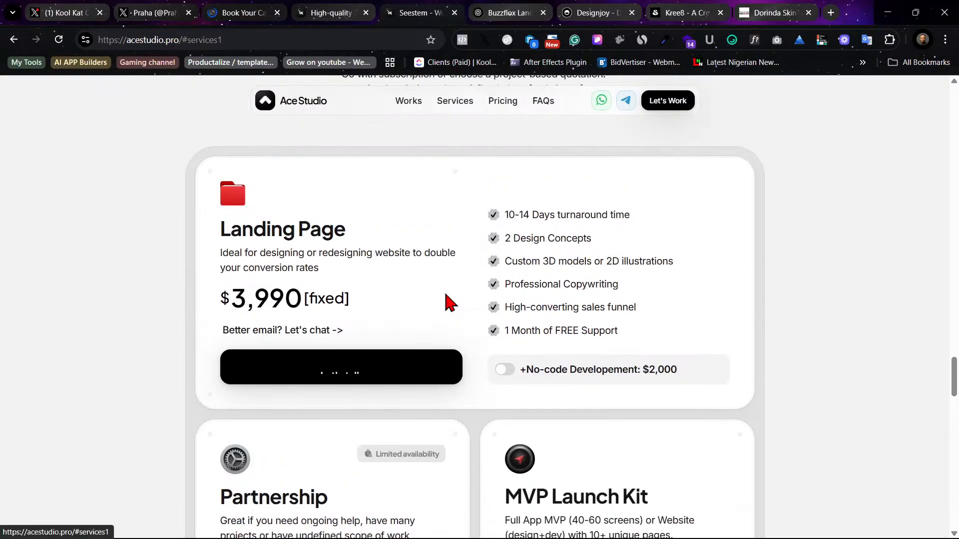
scroll(447, 301, up, 5)
scroll(448, 300, down, 5)
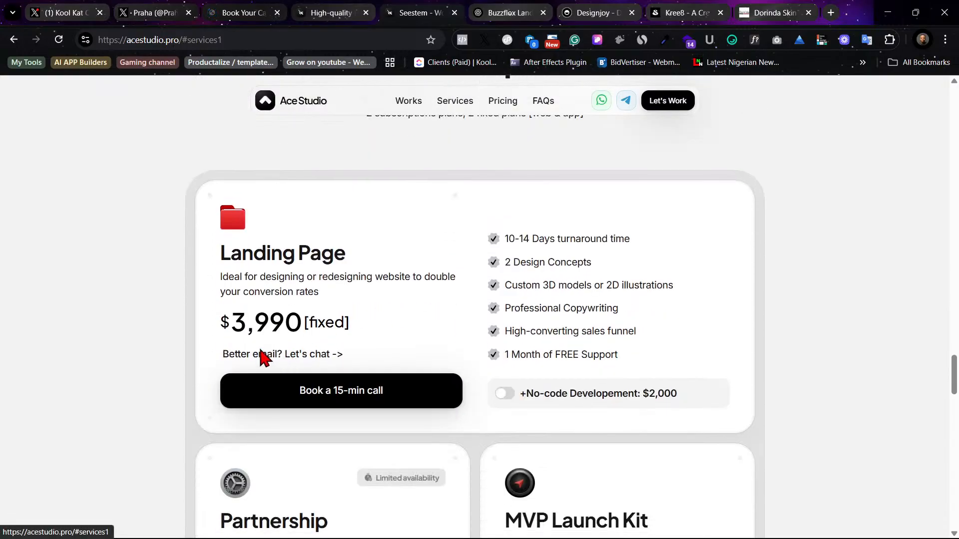
scroll(300, 349, down, 2)
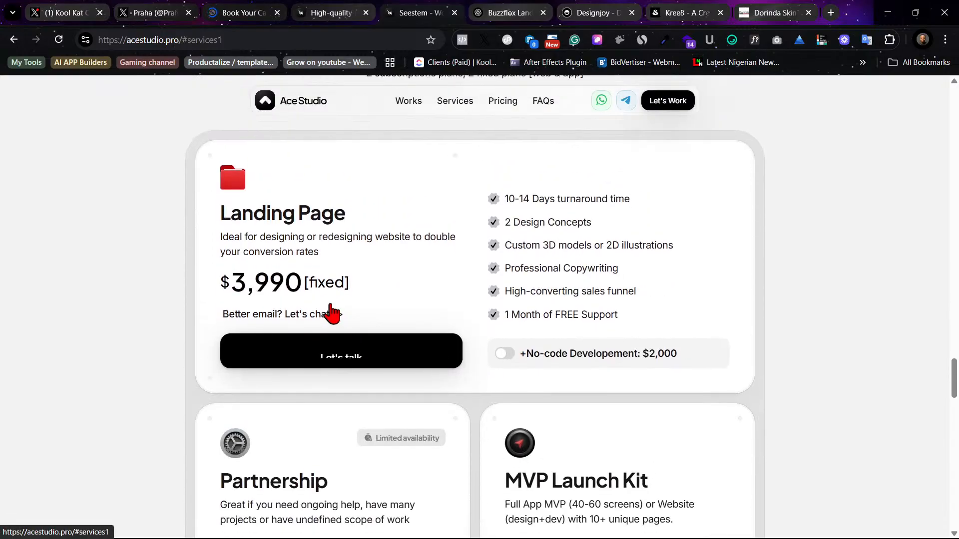
scroll(299, 305, up, 1)
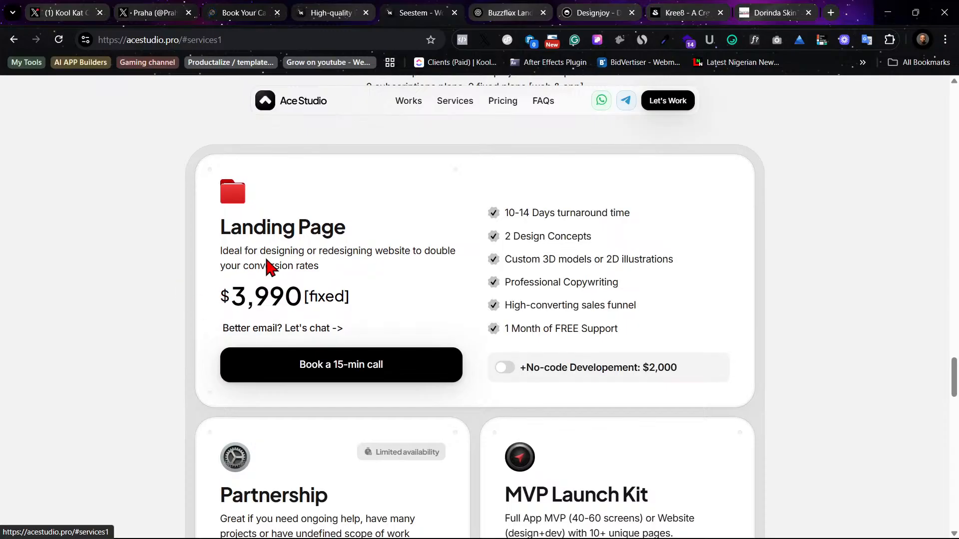
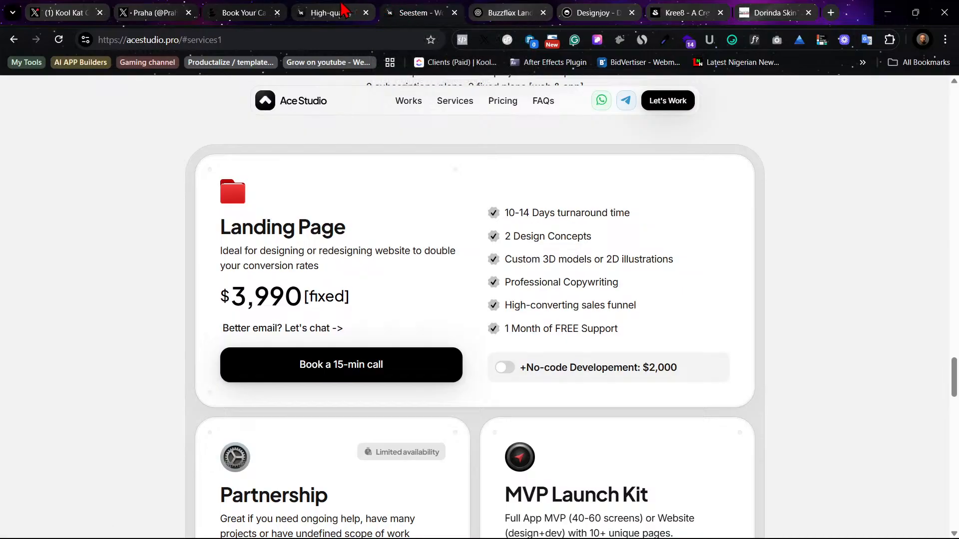
mouse_move(343, 9)
click(317, 4)
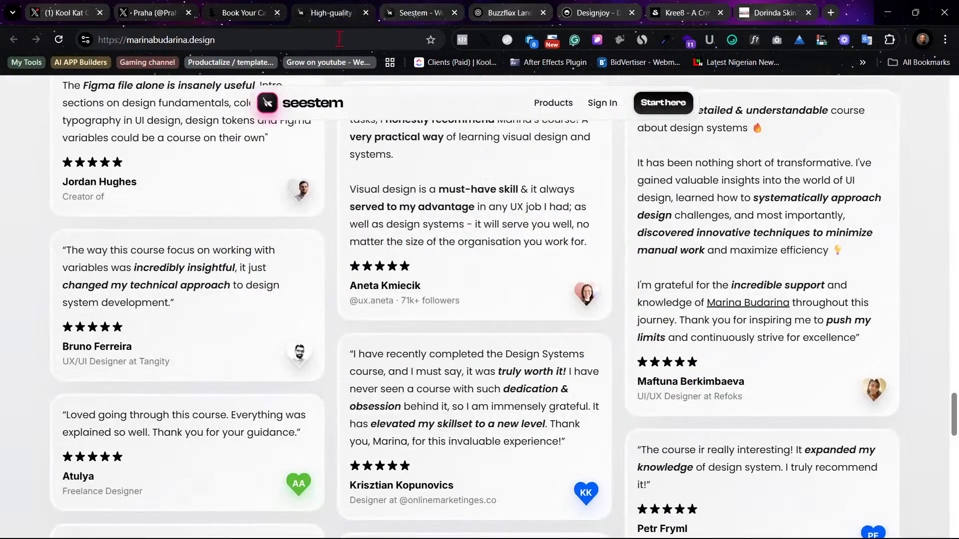
Step: Examine the hero, project showcase and tools strip on the lander.studio home page
click(244, 7)
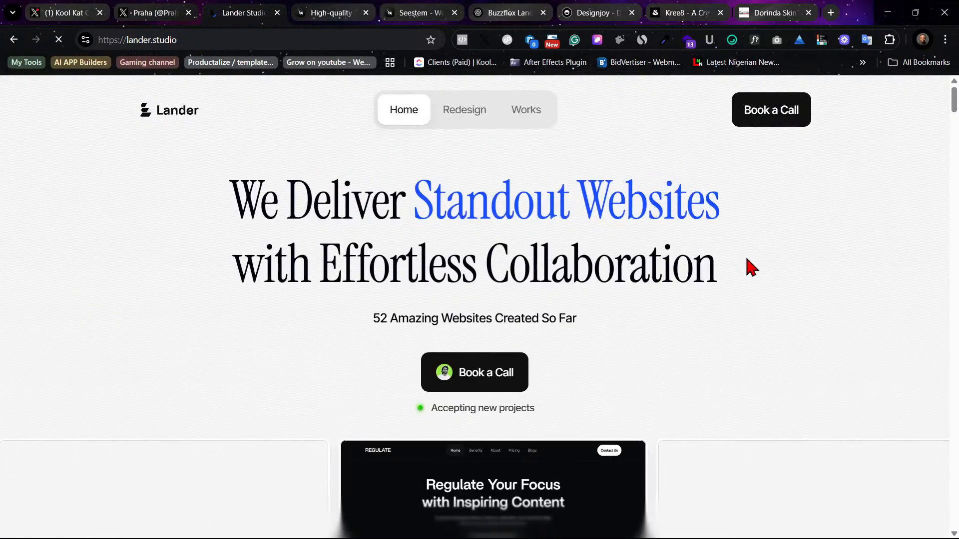
scroll(752, 269, down, 5)
scroll(757, 264, down, 2)
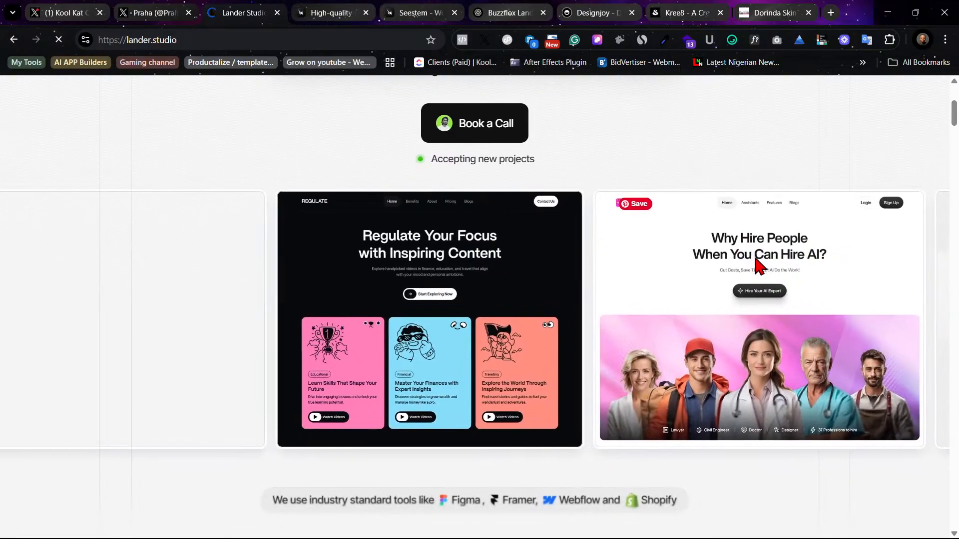
scroll(757, 267, down, 2)
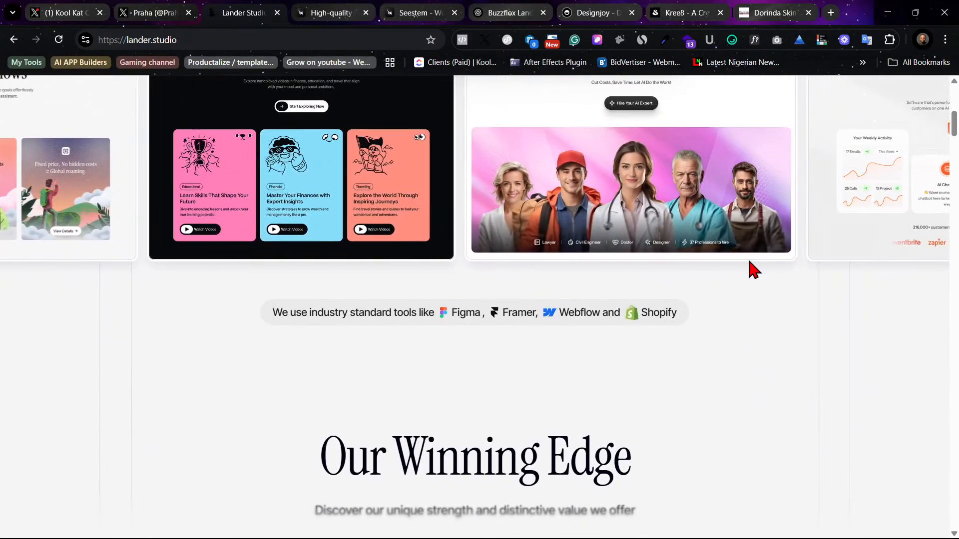
scroll(753, 270, down, 2)
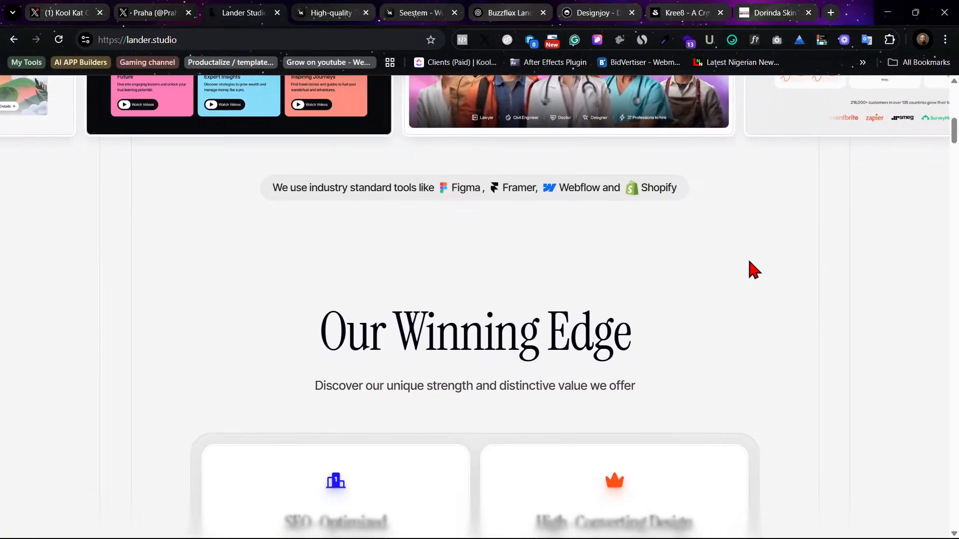
scroll(753, 272, up, 2)
scroll(729, 347, up, 1)
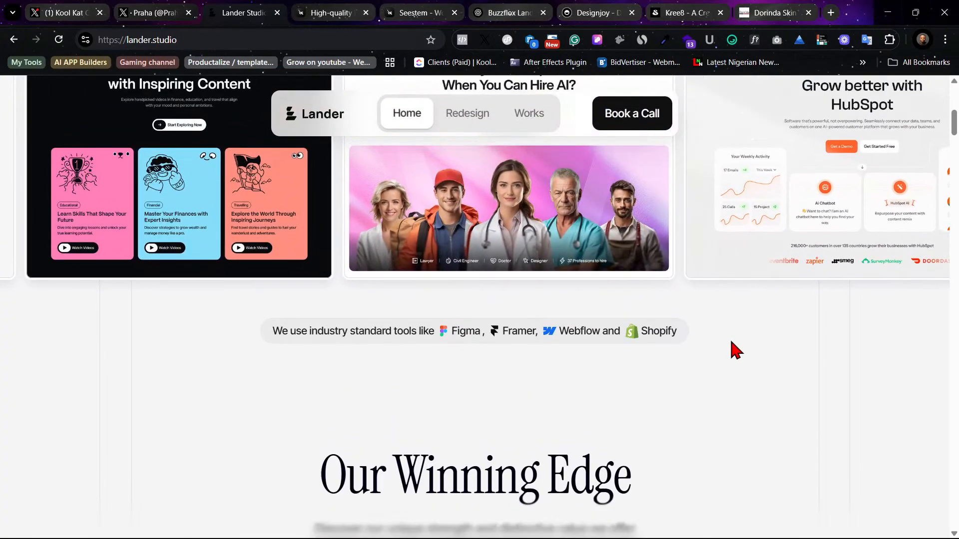
scroll(730, 347, down, 1)
scroll(730, 343, up, 3)
scroll(732, 348, up, 4)
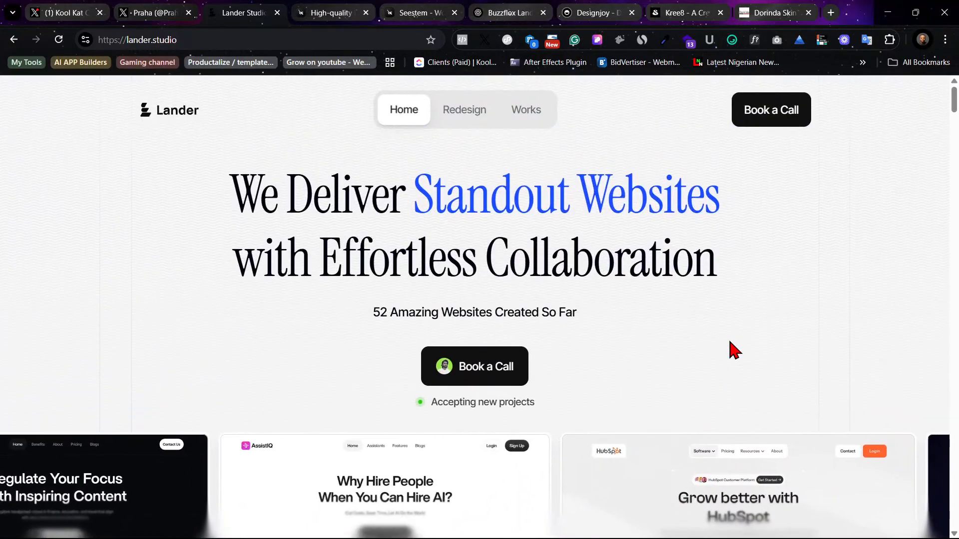
scroll(734, 350, down, 2)
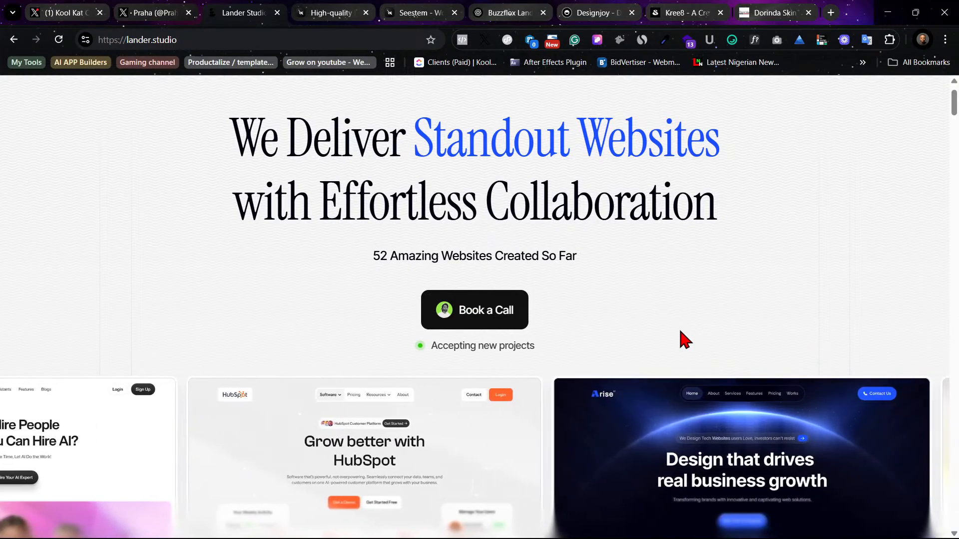
scroll(686, 339, up, 2)
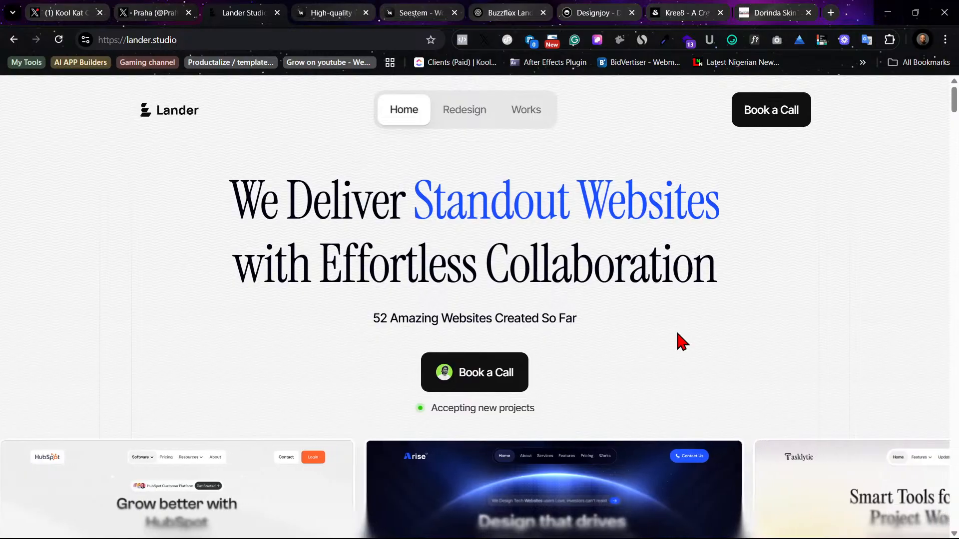
Step: Examine the lander.studio page's Our Winning Edge, Our Services, portfolio and client testimonials sections
scroll(682, 342, down, 3)
scroll(683, 342, down, 2)
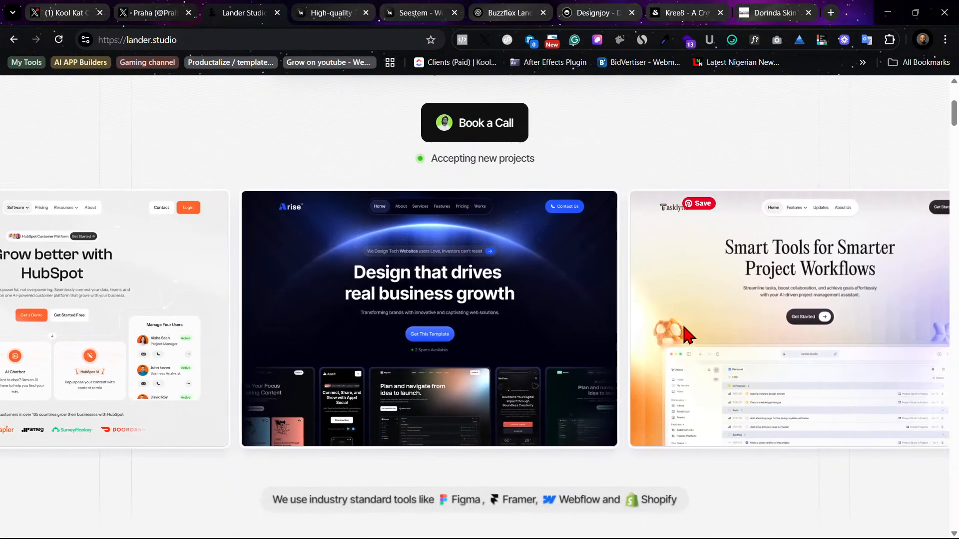
scroll(689, 333, down, 9)
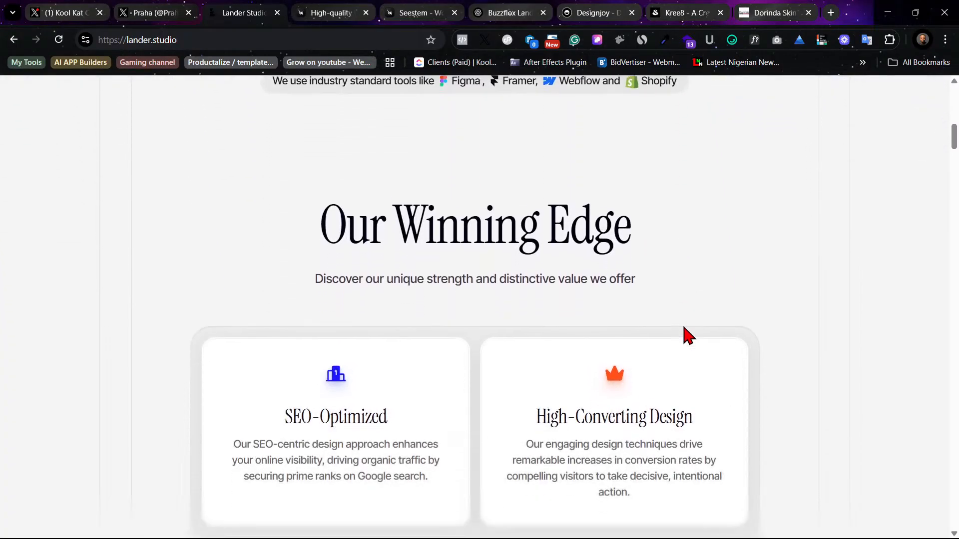
scroll(687, 322, up, 7)
scroll(686, 309, down, 13)
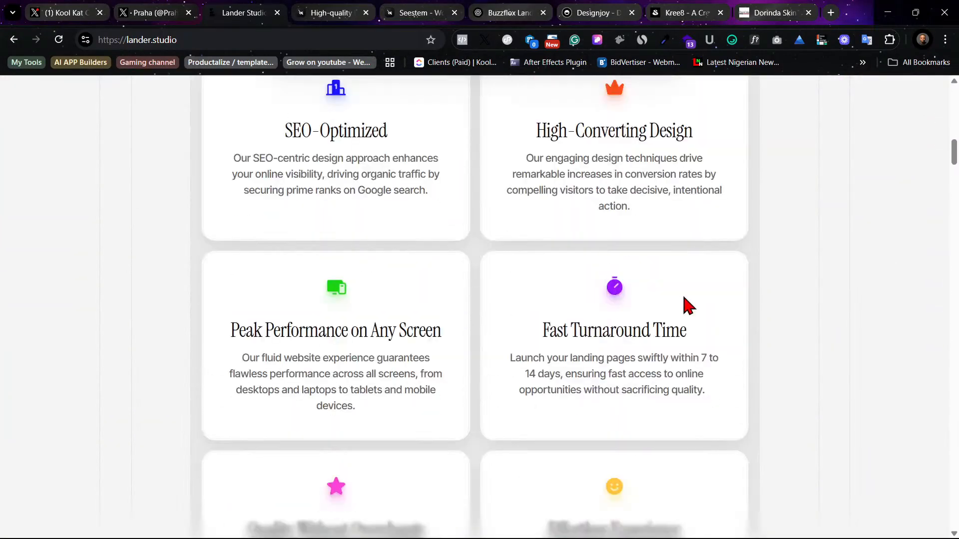
scroll(687, 306, down, 15)
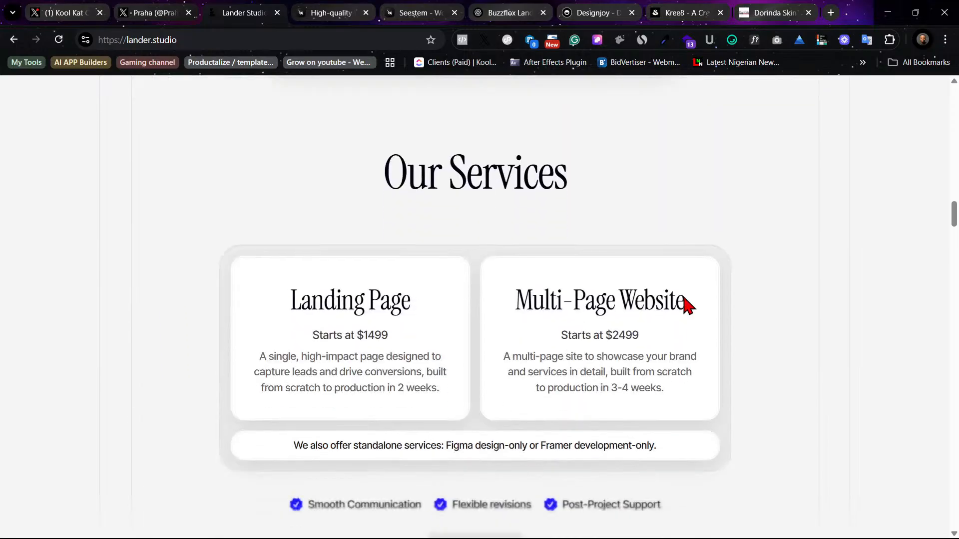
scroll(689, 306, down, 6)
scroll(688, 306, down, 20)
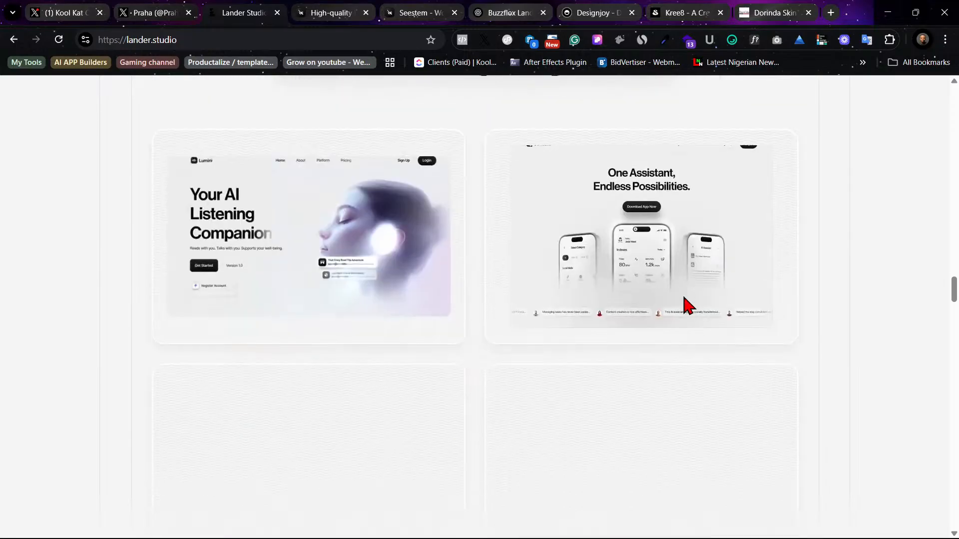
scroll(689, 306, down, 20)
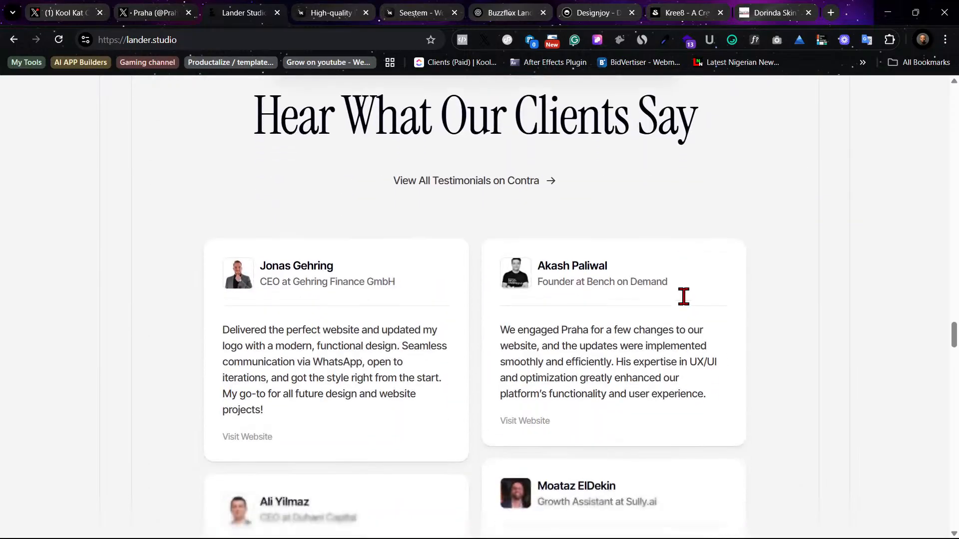
Step: Examine the remaining client testimonials and the FAQ list on the lander.studio home page
scroll(686, 302, down, 3)
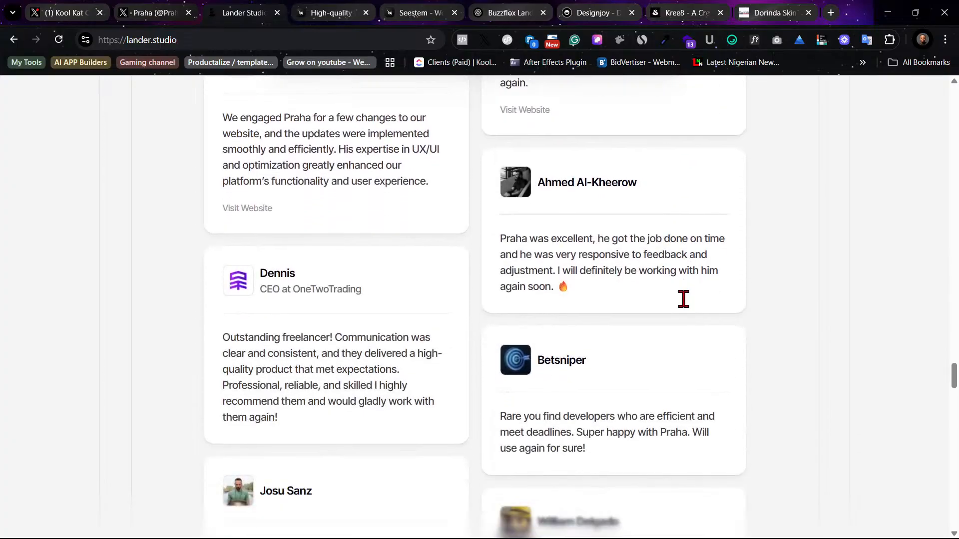
scroll(684, 303, down, 13)
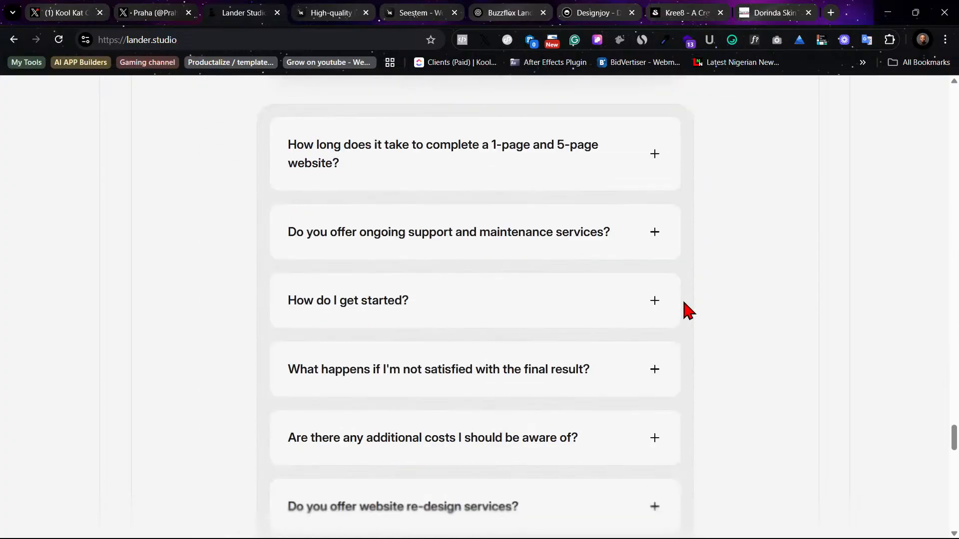
scroll(699, 350, down, 10)
drag(954, 472, 921, 96)
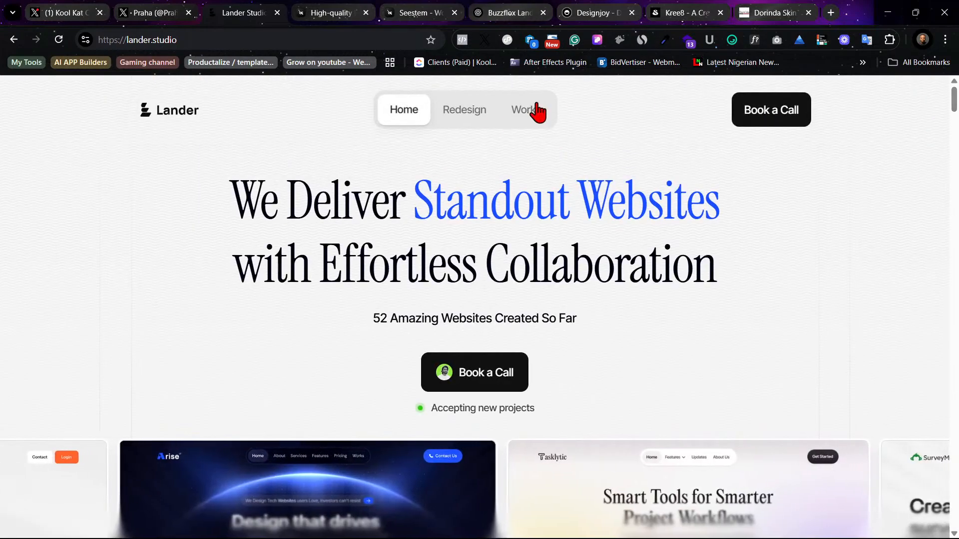
Step: Open lander.studio's Redesign page and examine its hero heading and the two redesign pricing cards
click(466, 120)
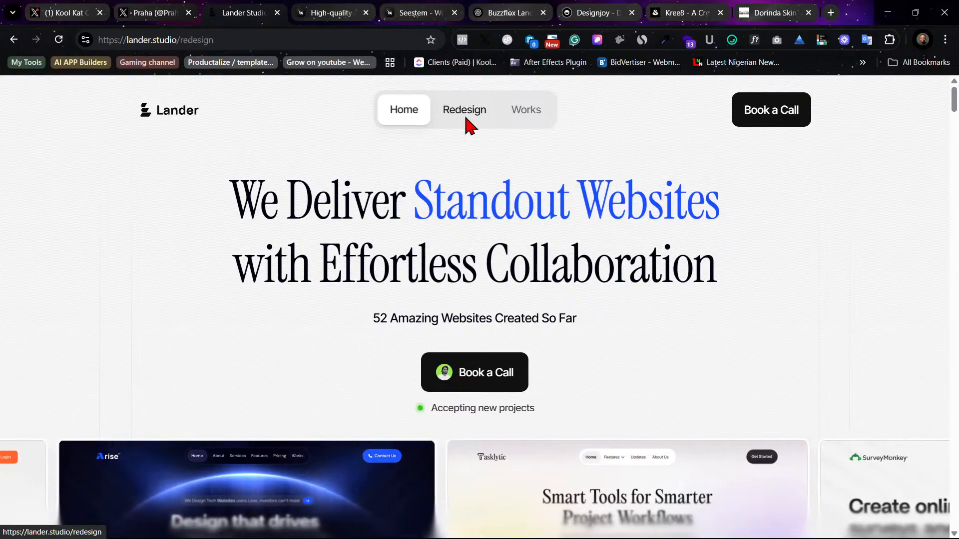
scroll(753, 332, down, 5)
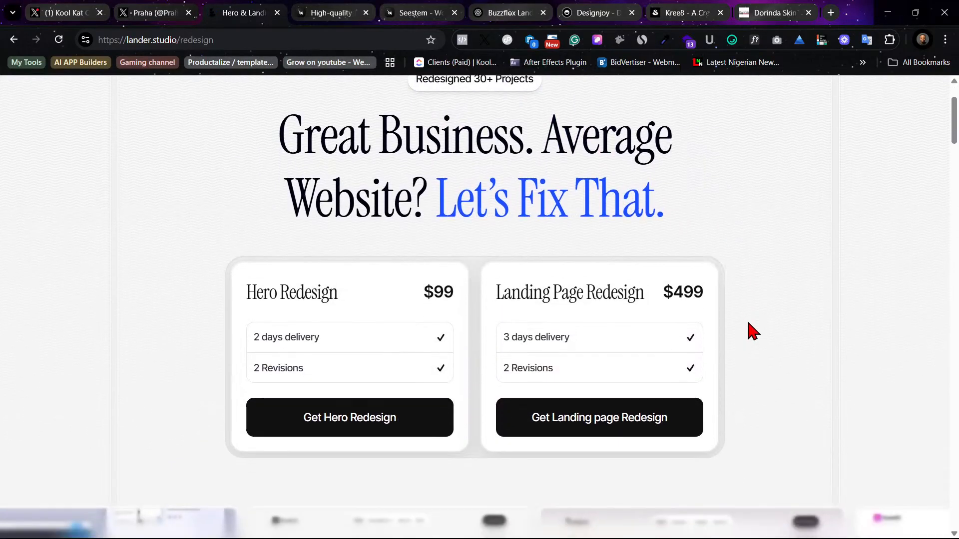
scroll(753, 329, up, 5)
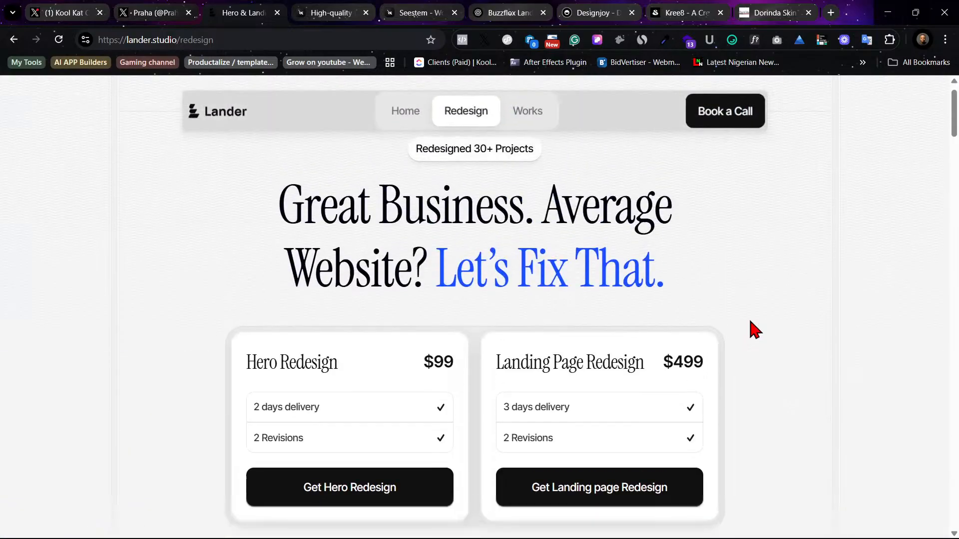
drag(954, 104, 953, 252)
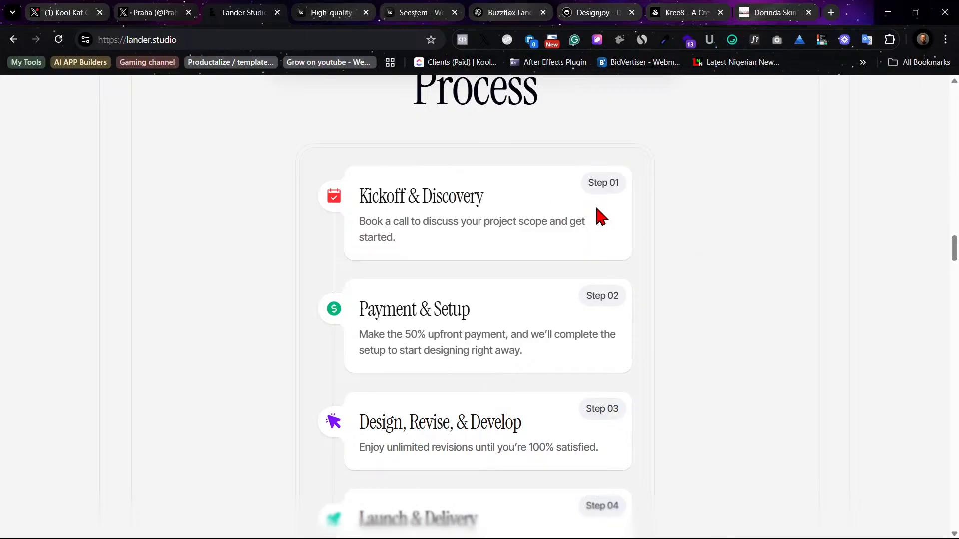
Step: Examine the lander.studio home page's Process timeline, Recent Motion Experiments gallery and client testimonials heading
scroll(601, 216, down, 4)
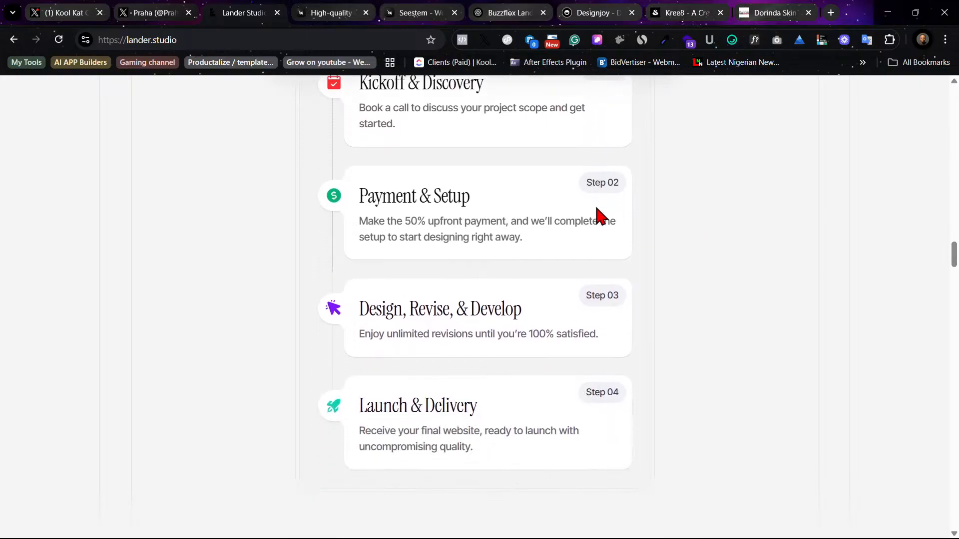
scroll(354, 155, down, 4)
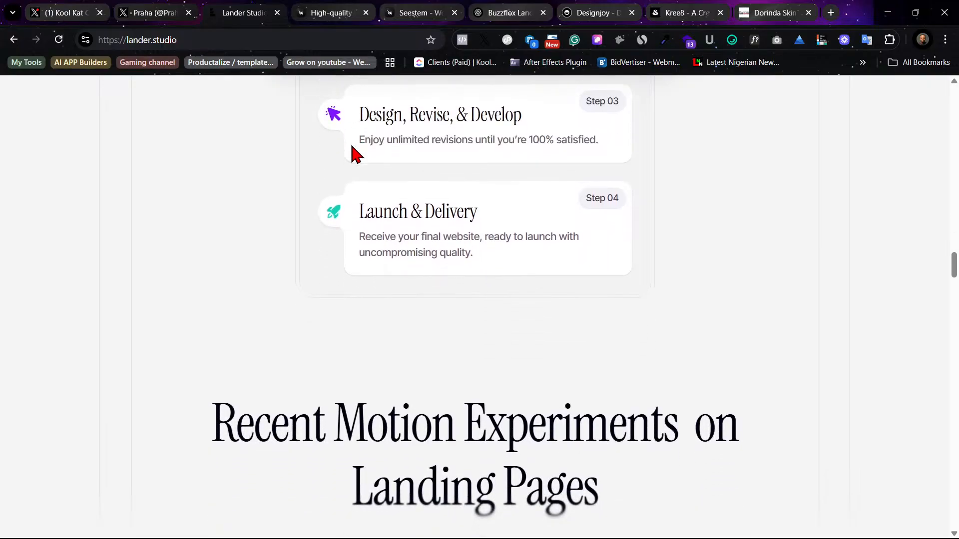
scroll(353, 165, up, 5)
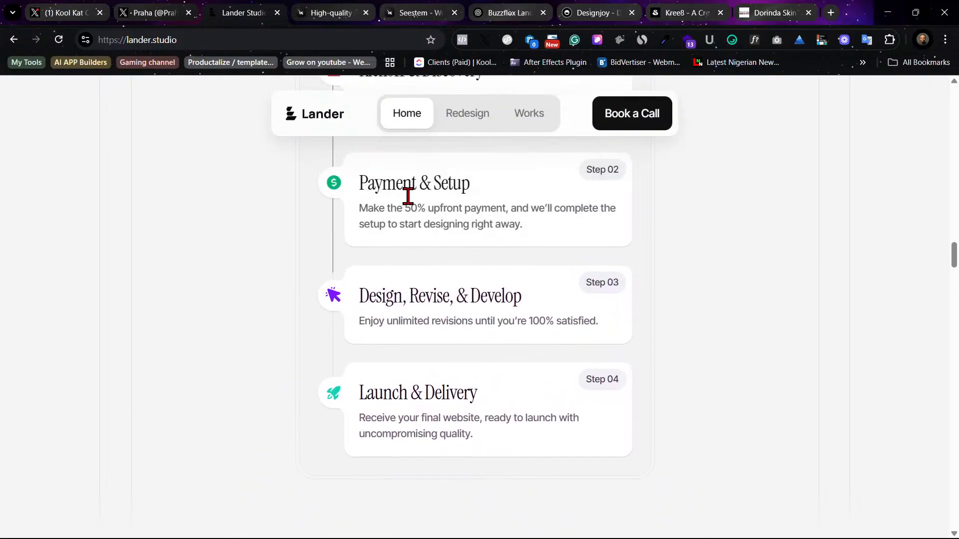
scroll(408, 196, down, 4)
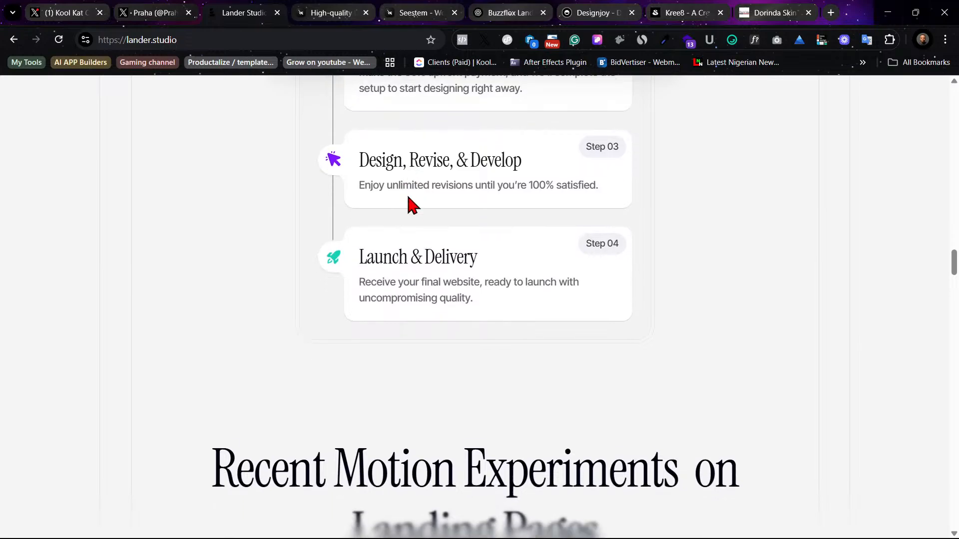
scroll(408, 197, down, 4)
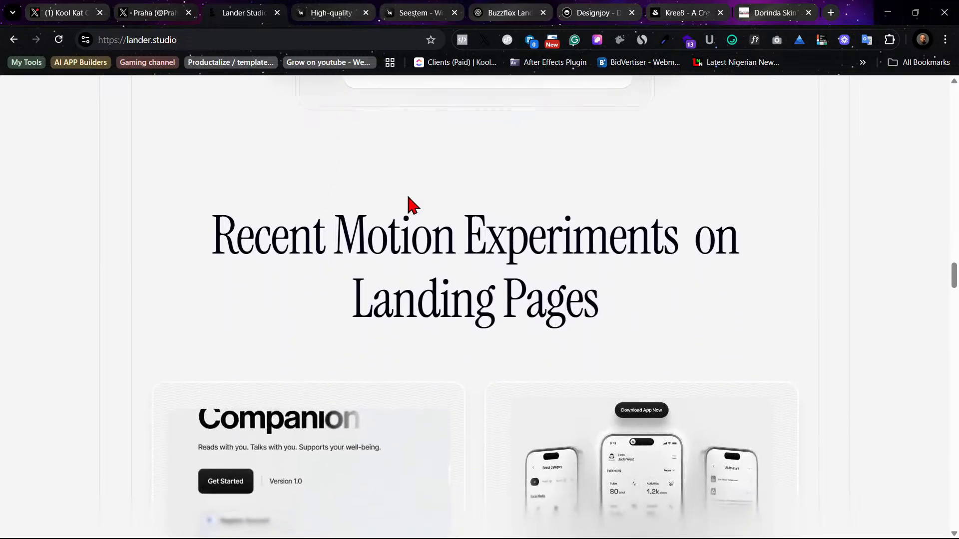
scroll(408, 196, down, 6)
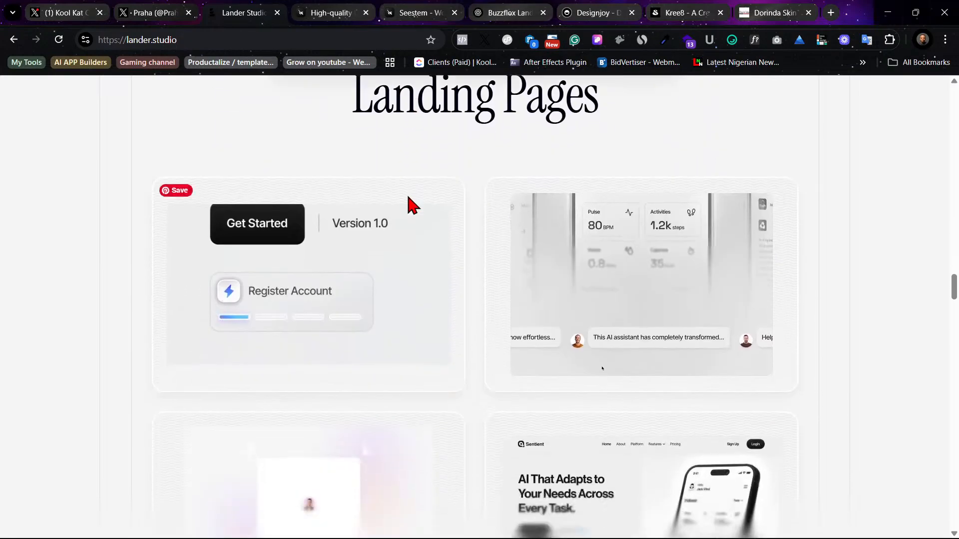
scroll(407, 196, up, 5)
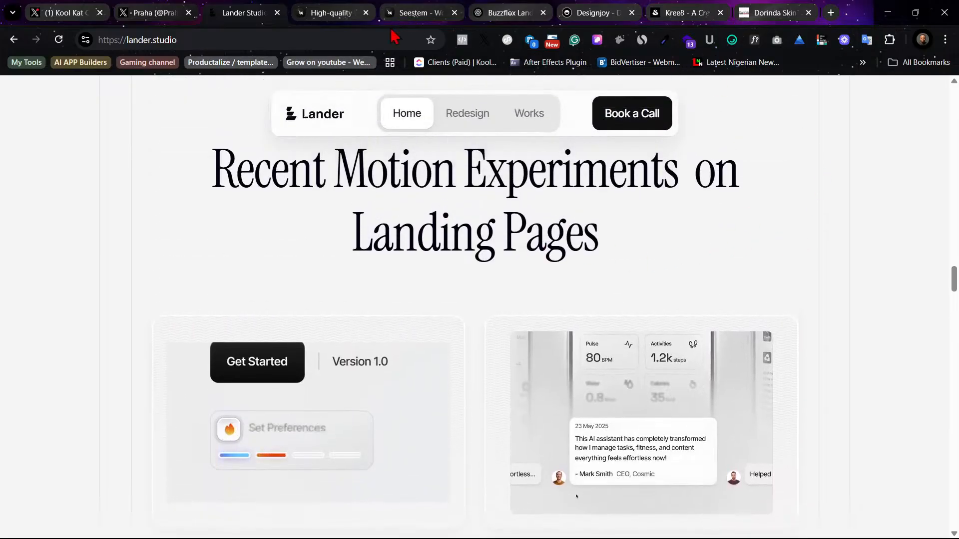
scroll(485, 264, down, 15)
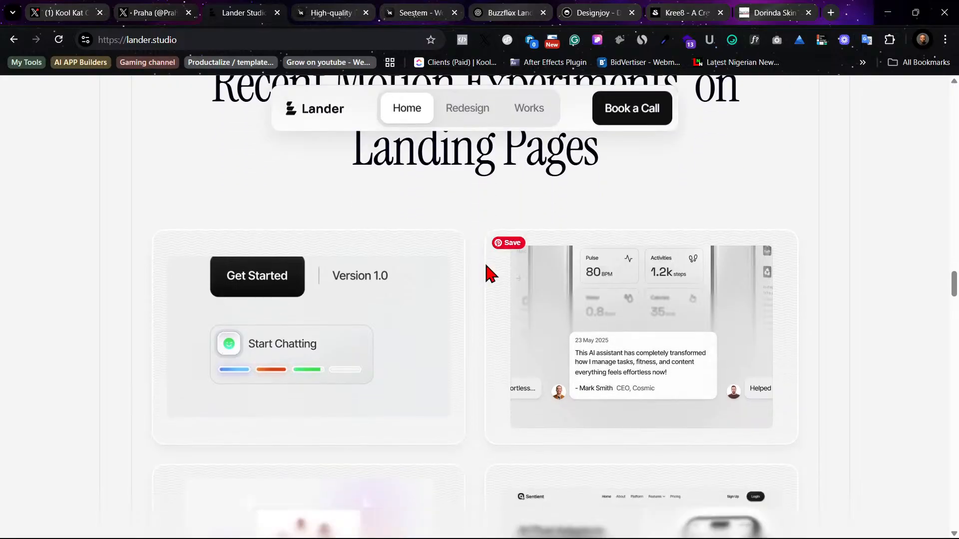
scroll(487, 273, down, 9)
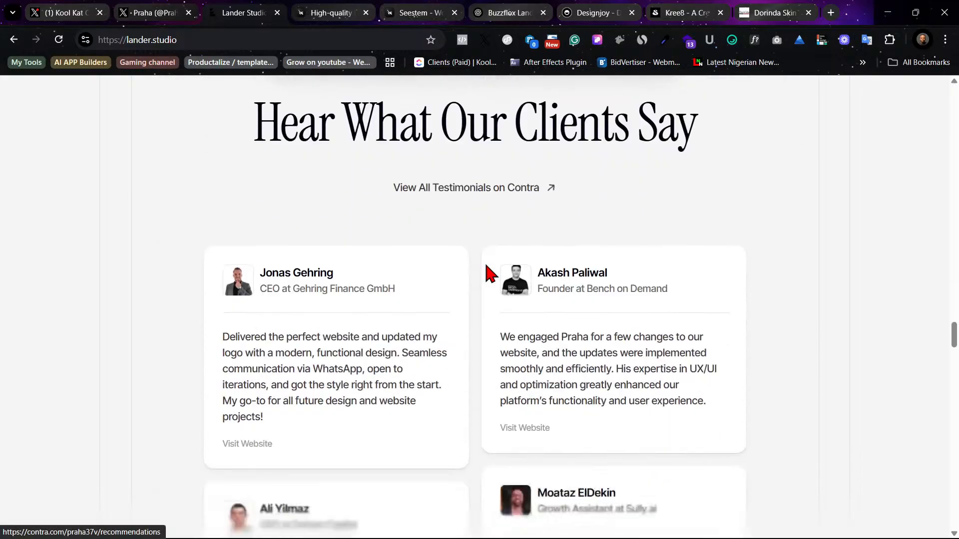
Step: Switch to the Designjoy site and examine its service cards, client quotes, subscription pricing and FAQ sections as references
click(613, 9)
scroll(583, 343, down, 5)
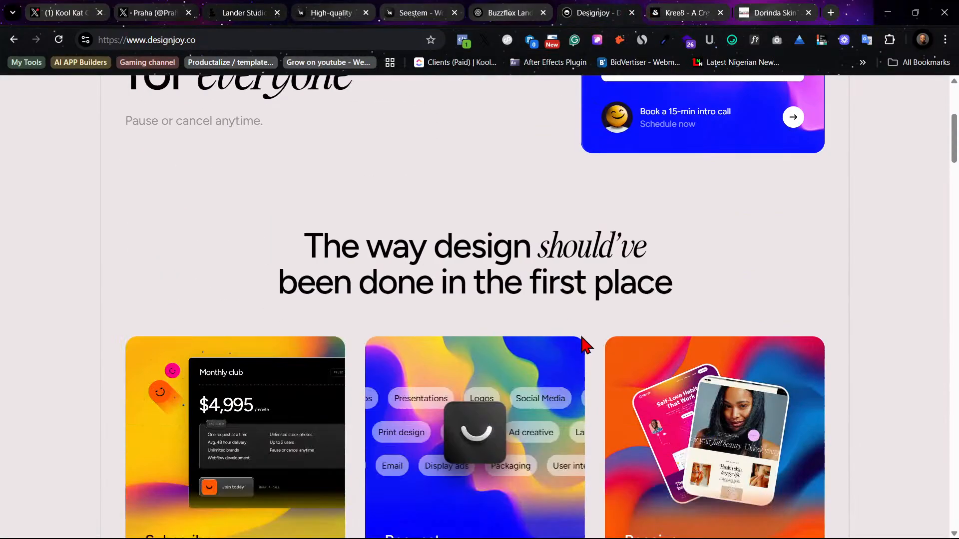
scroll(582, 344, down, 4)
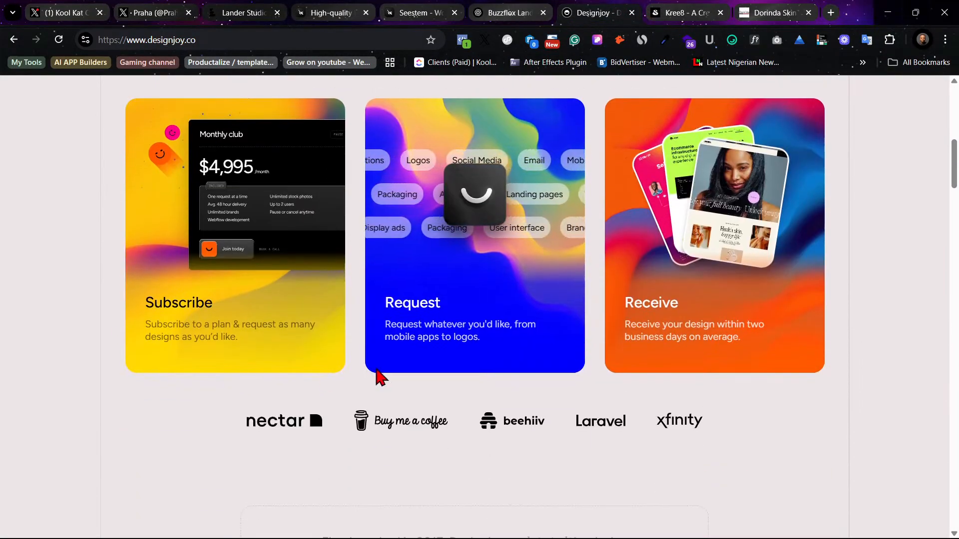
scroll(443, 352, down, 15)
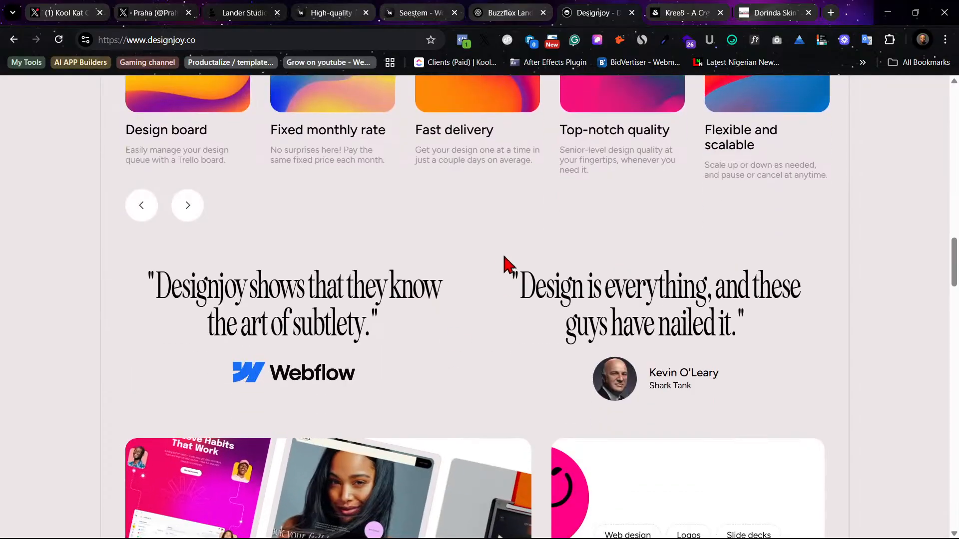
scroll(520, 250, up, 3)
scroll(446, 252, down, 20)
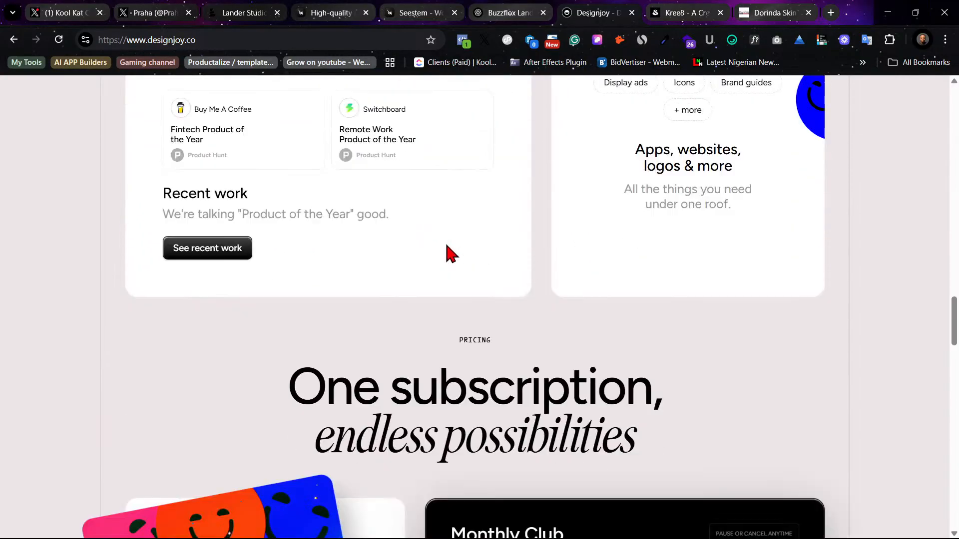
scroll(444, 249, down, 12)
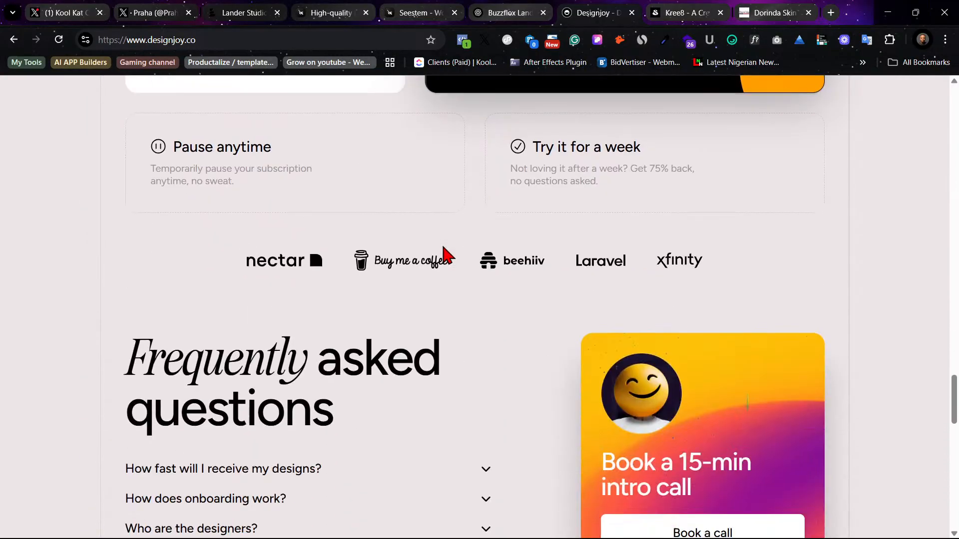
scroll(446, 255, down, 5)
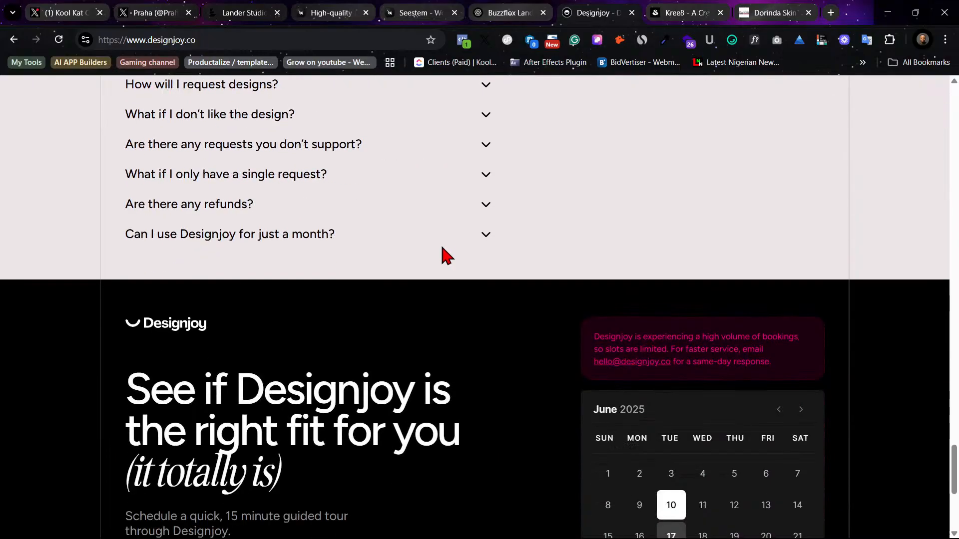
scroll(444, 253, up, 15)
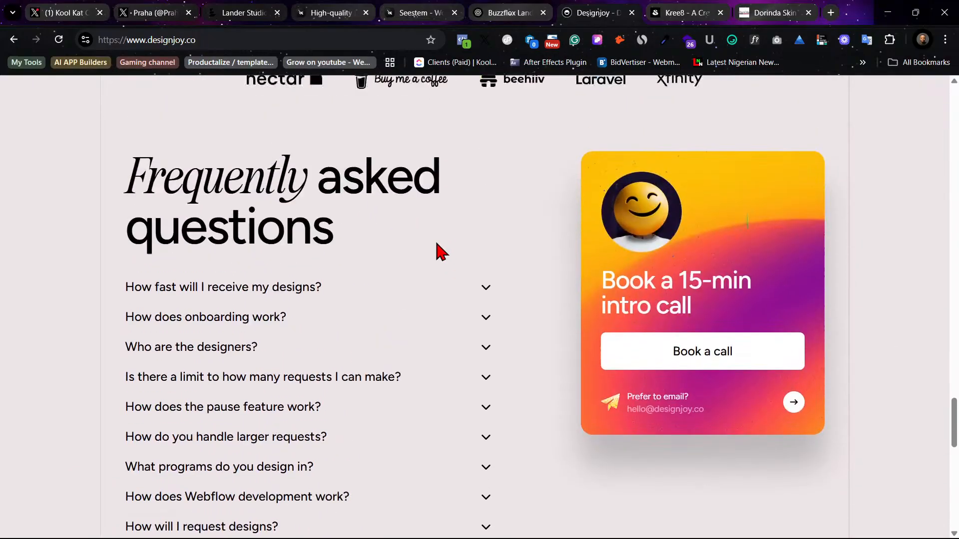
scroll(440, 253, up, 4)
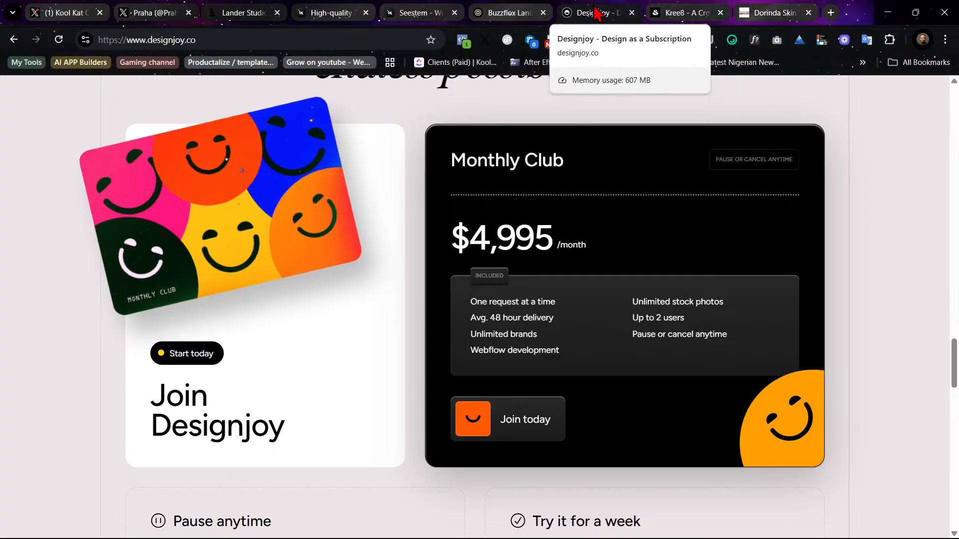
Step: Copy the headline "Tailored for Creators, Founders & Brands That Want to Scale" from section 6 of the ChatGPT copy
click(499, 9)
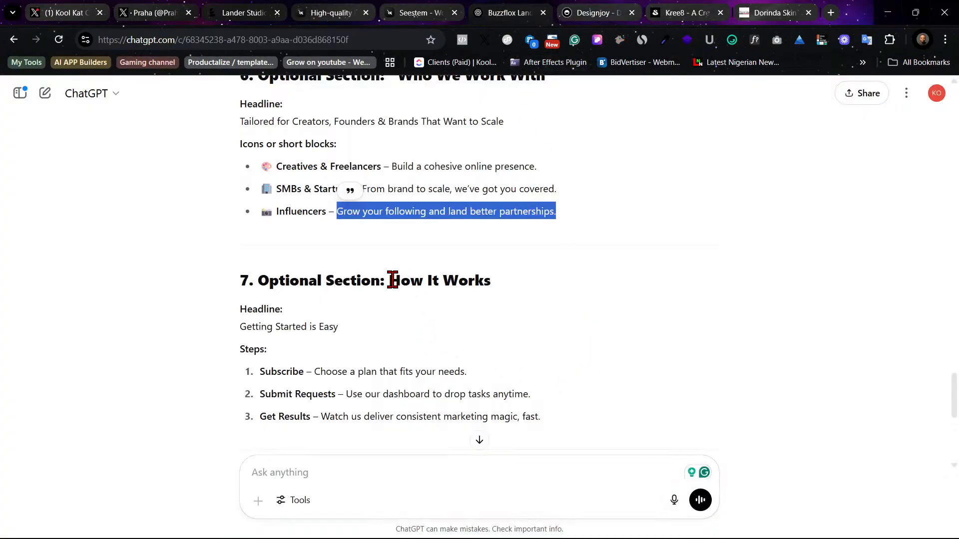
drag(393, 279, 460, 280)
click(320, 345)
scroll(364, 321, up, 3)
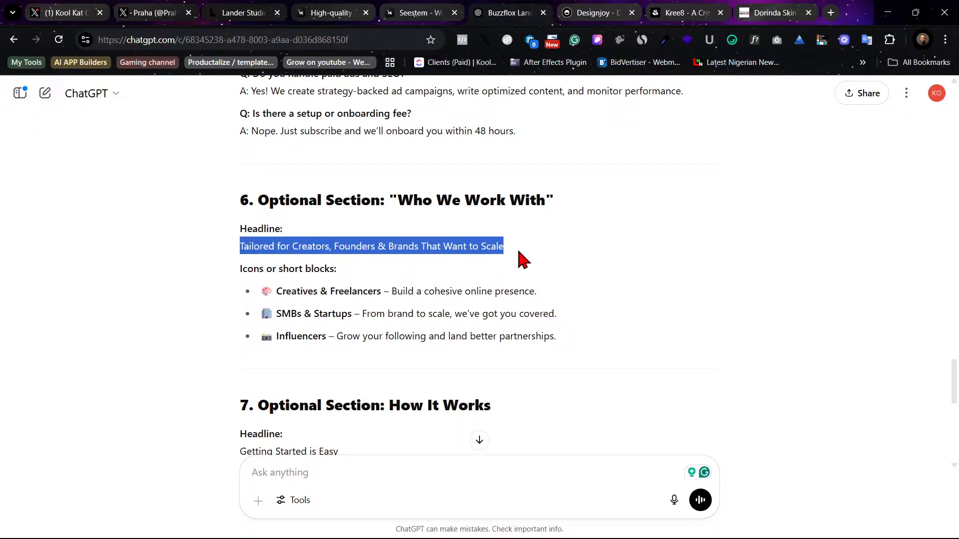
right_click(475, 247)
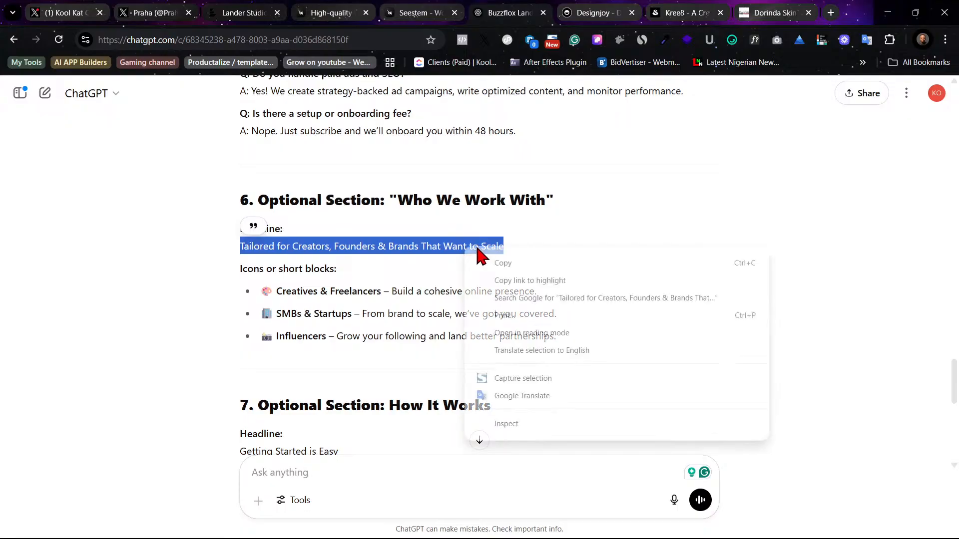
click(529, 262)
Step: Switch to Figma and replace the "Who We Work With" heading text with "Tailored for Creators, Founders & Brands That Want to Scale"
click(466, 533)
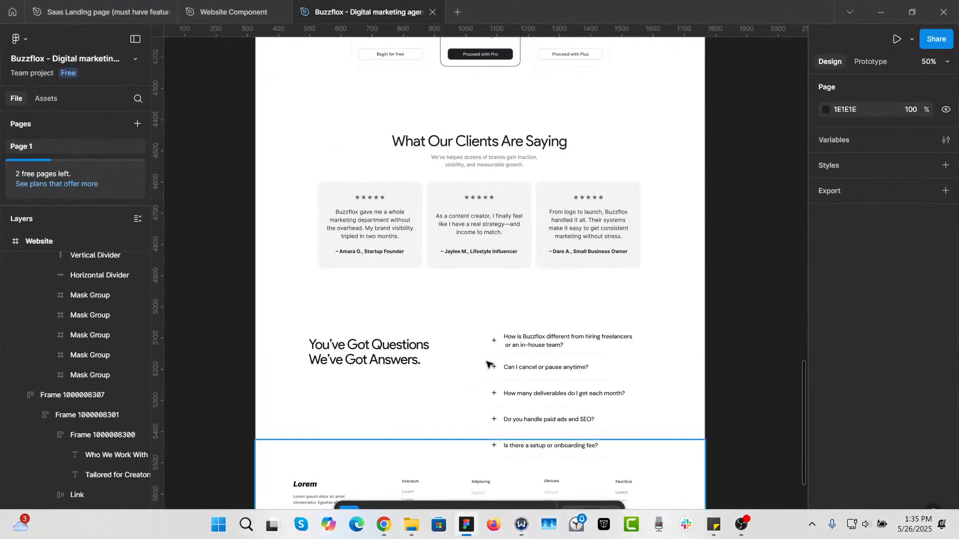
scroll(422, 330, up, 10)
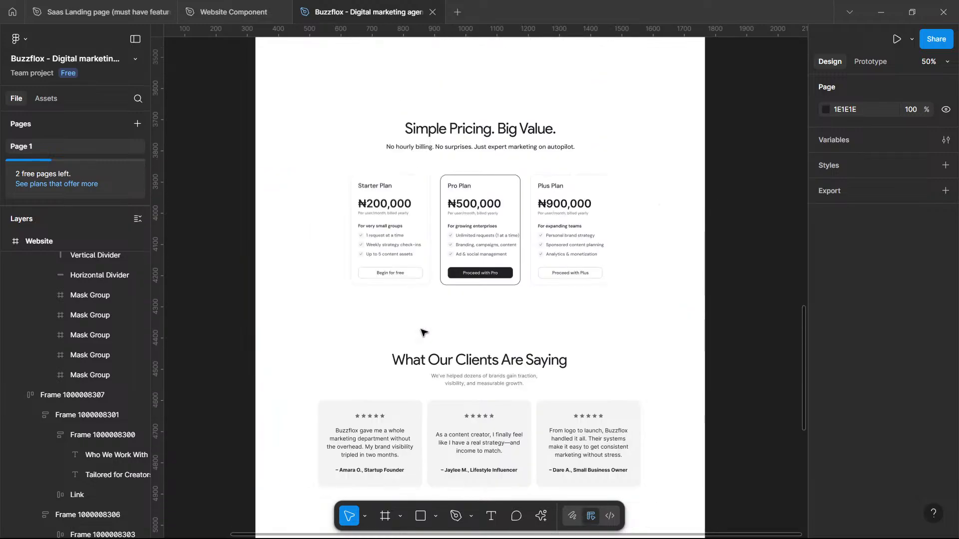
scroll(422, 334, up, 4)
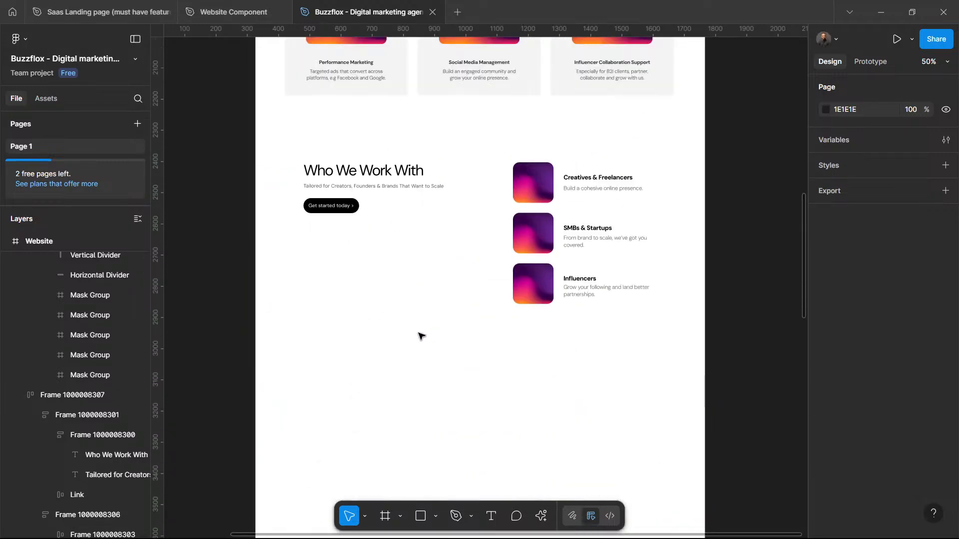
double_click(382, 171)
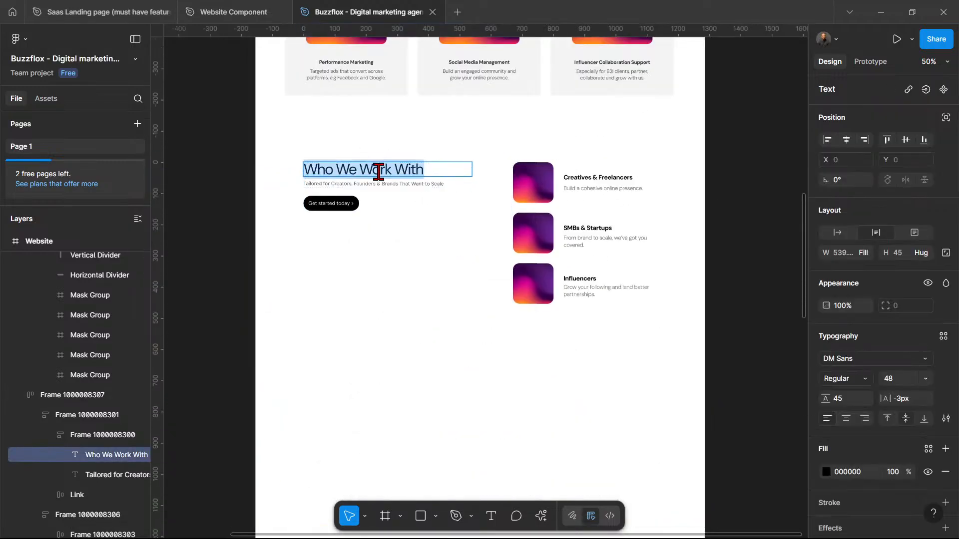
key(ctrl+v)
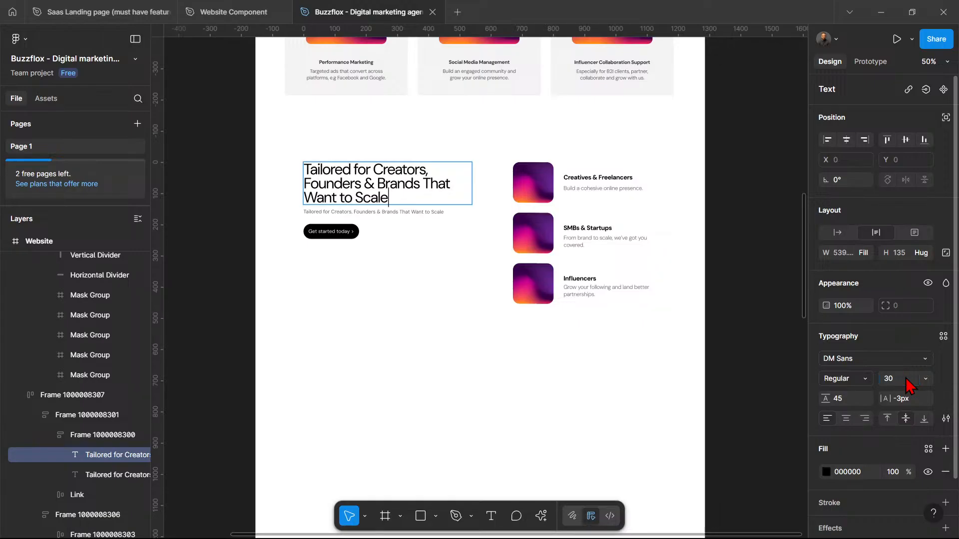
Step: Set the font size of the "Tailored for Creators, Founders & Brands That Want to Scale" heading to 40
key(Escape)
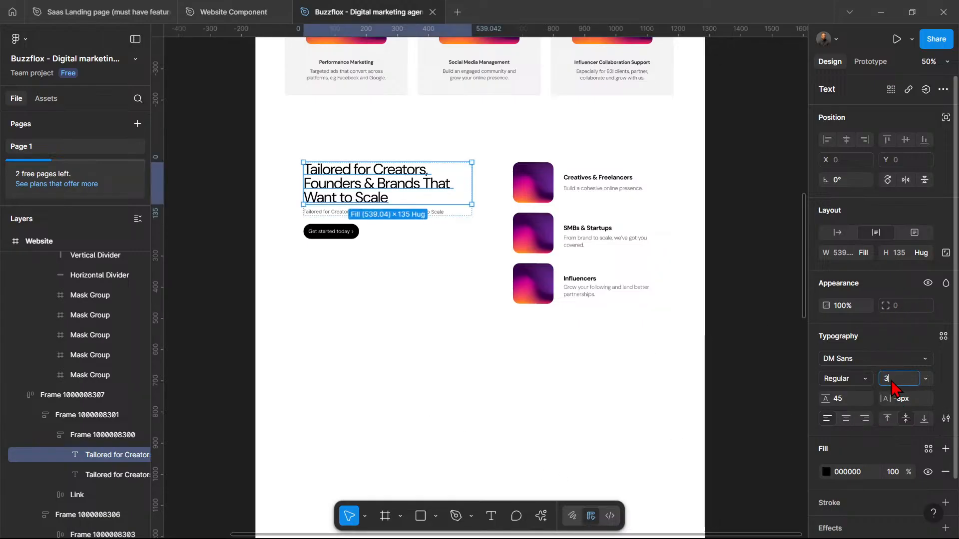
key(Return)
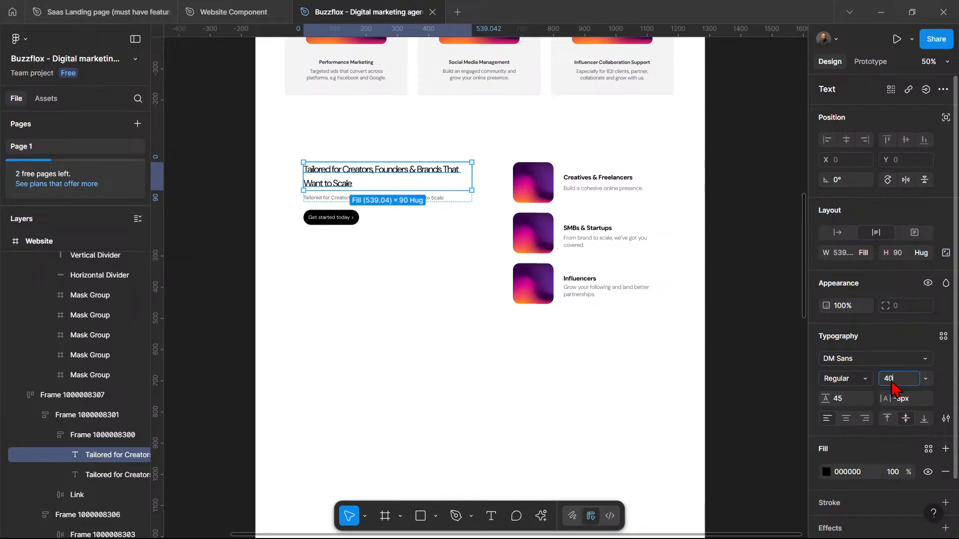
key(Return)
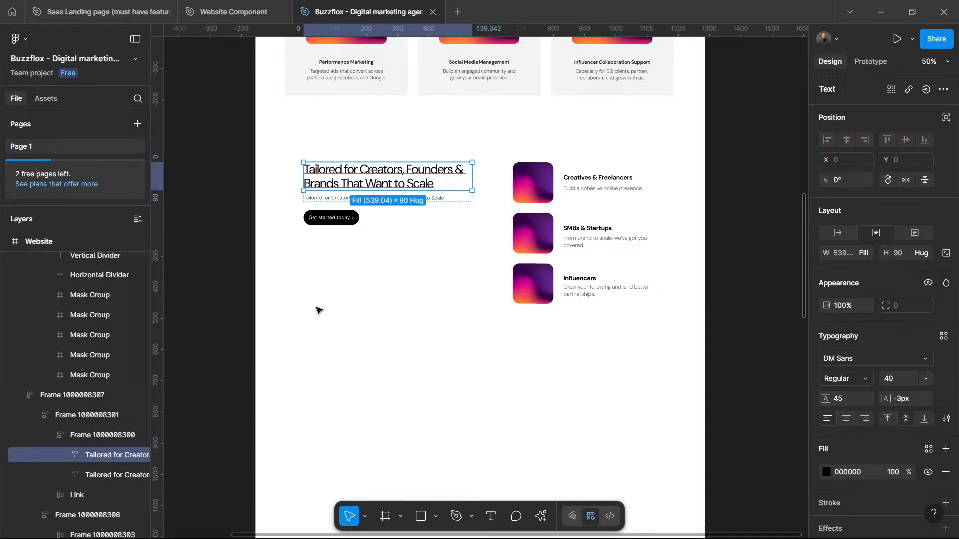
click(434, 367)
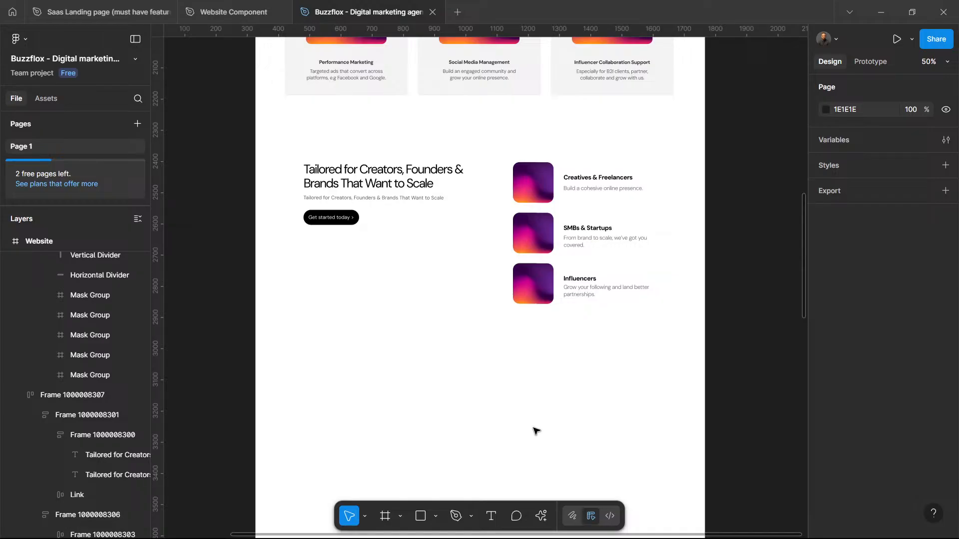
click(435, 189)
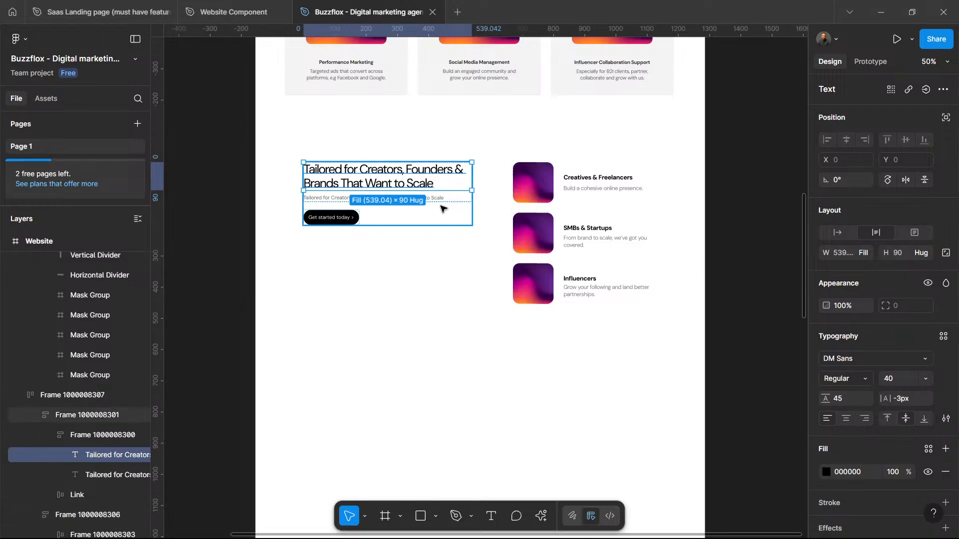
click(419, 403)
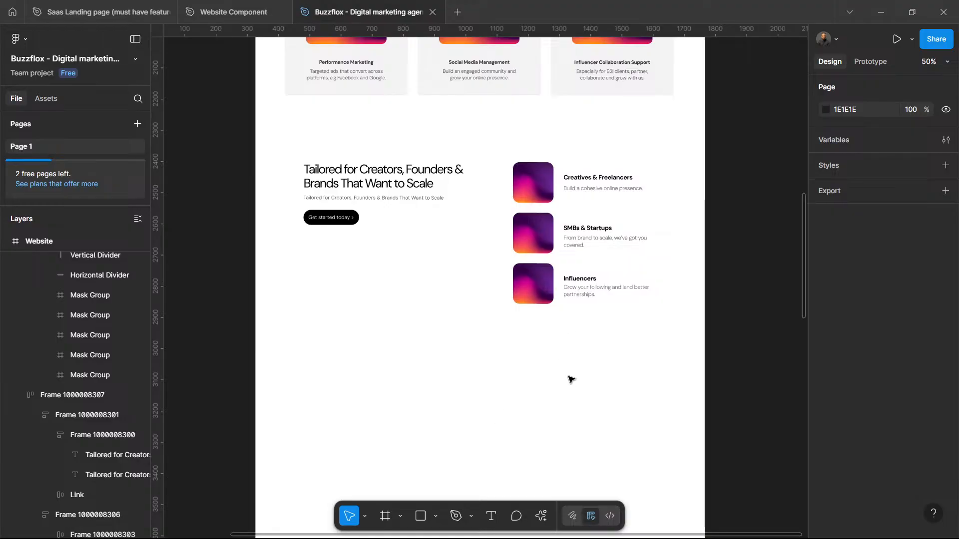
Step: Move the "Simple Pricing. Big Value." section up to close the empty gap beneath the Tailored for Creators section
scroll(571, 379, down, 10)
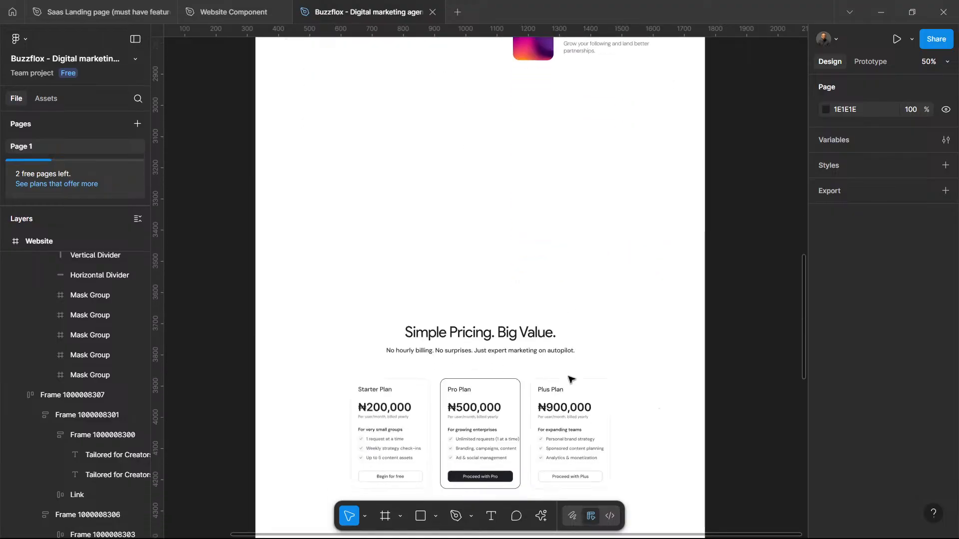
scroll(571, 380, down, 1)
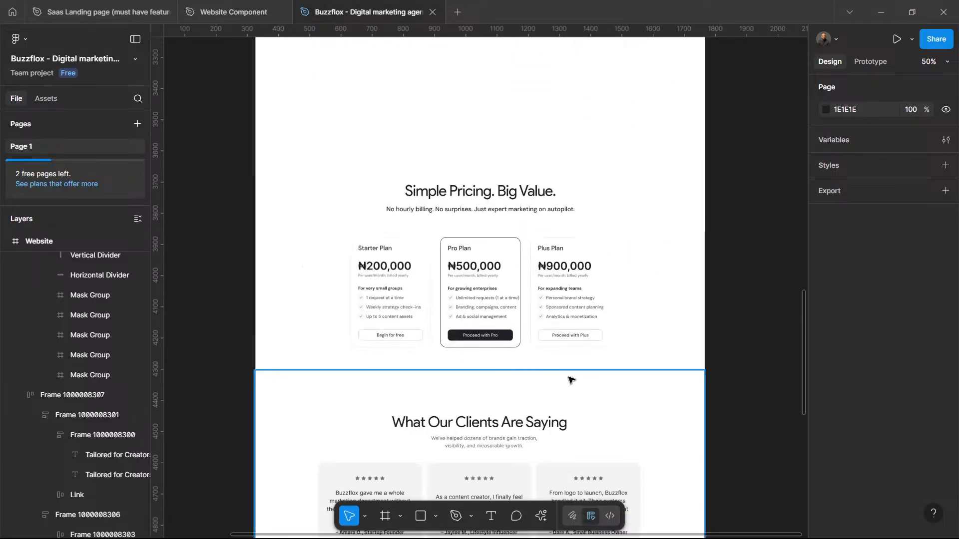
click(446, 266)
scroll(440, 268, up, 2)
scroll(512, 331, down, 1)
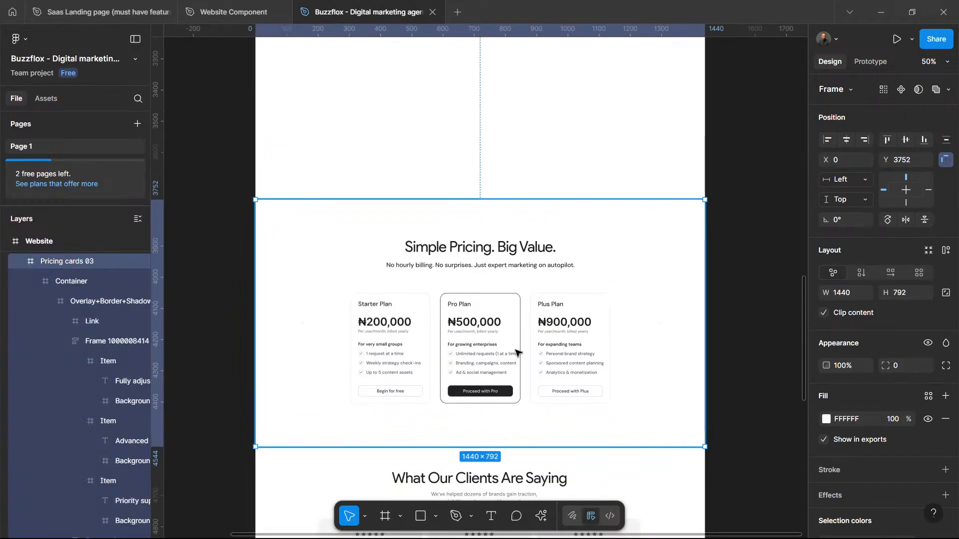
scroll(517, 350, up, 4)
drag(525, 445, 532, 244)
drag(542, 244, 543, 242)
click(741, 320)
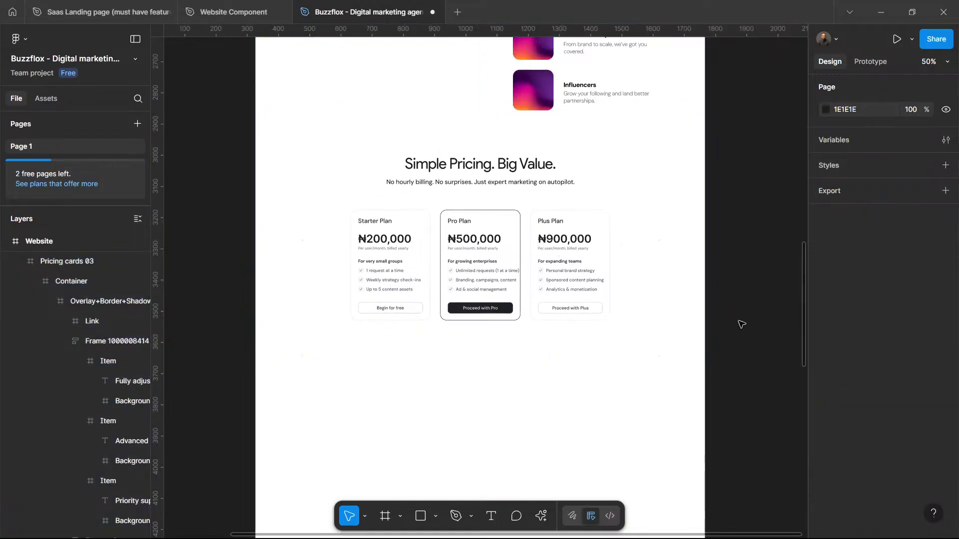
Step: Look through the Saas Landing page and Website Component files for a feature layout to reuse, including Feature 03 and Feature 10
scroll(550, 210, down, 3)
click(100, 15)
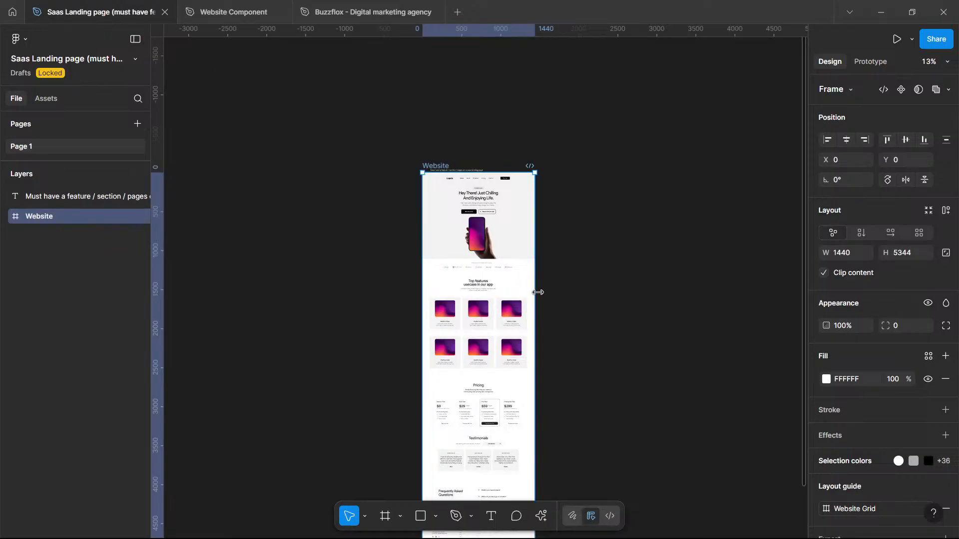
click(213, 12)
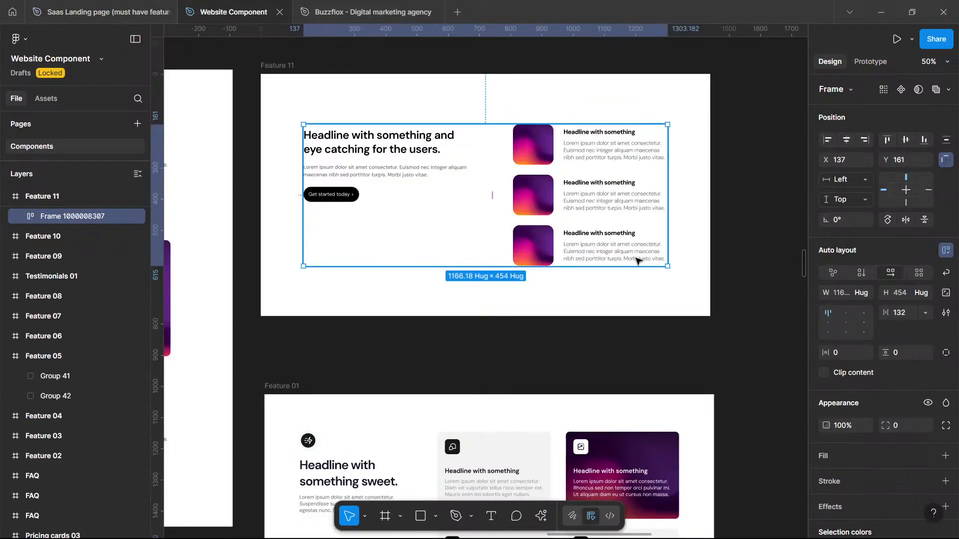
click(636, 332)
scroll(625, 325, left, 5)
scroll(614, 318, left, 15)
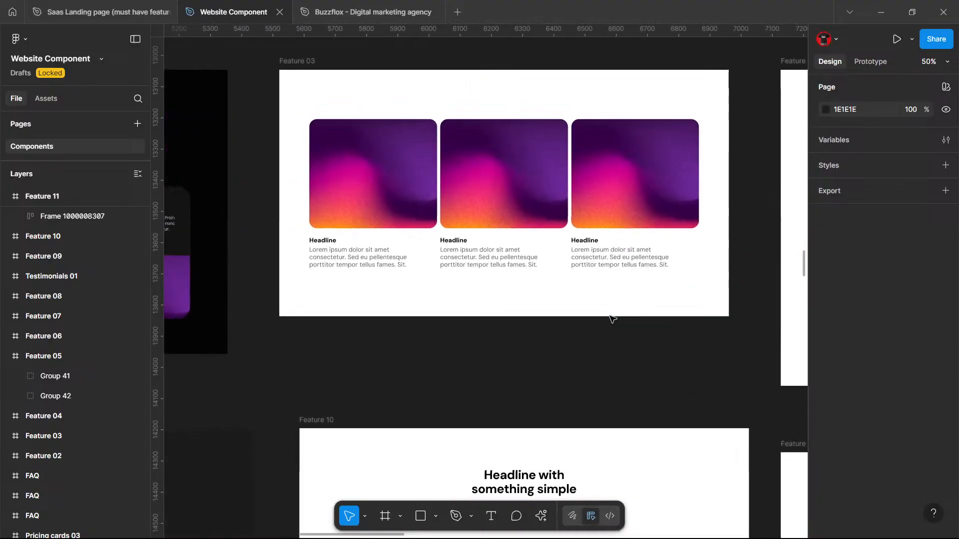
scroll(636, 336, up, 3)
scroll(636, 337, down, 10)
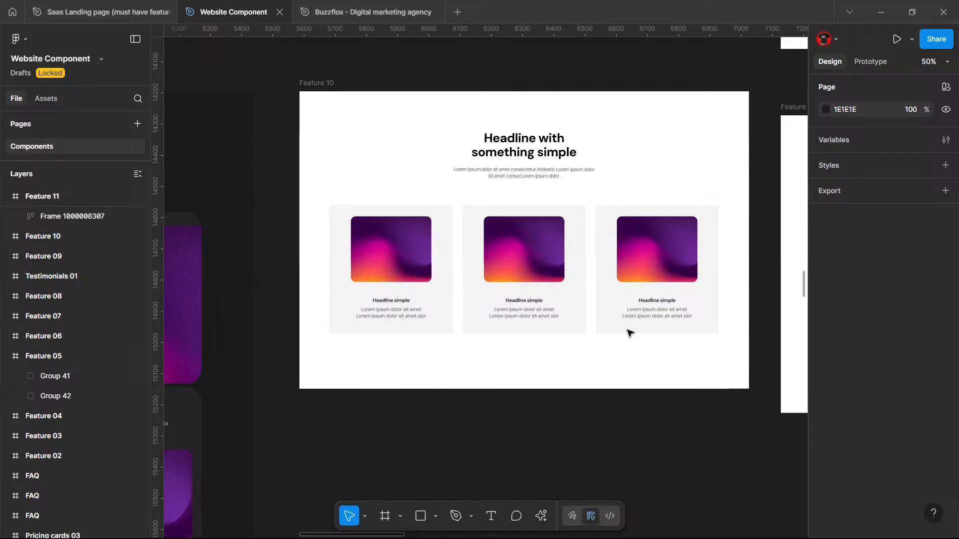
scroll(629, 332, down, 9)
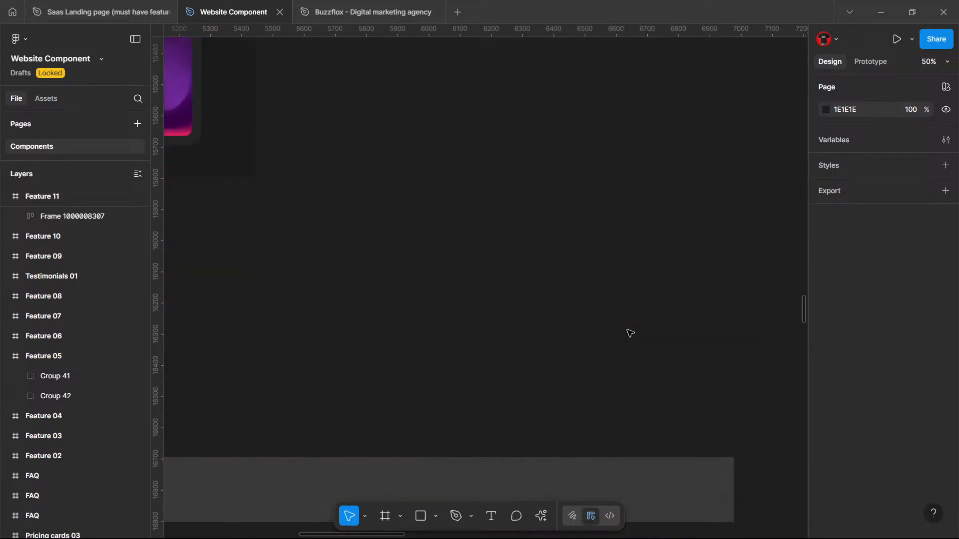
scroll(630, 333, up, 13)
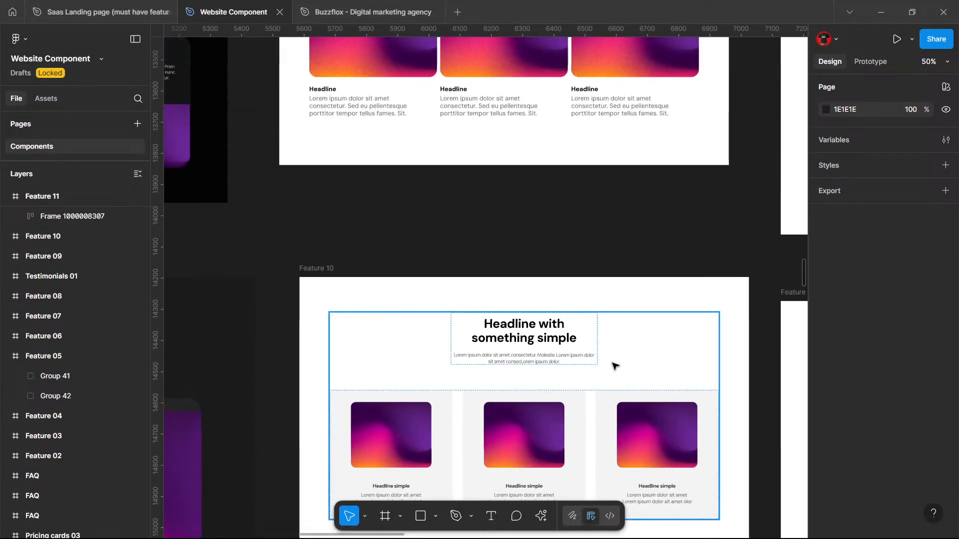
scroll(615, 366, up, 6)
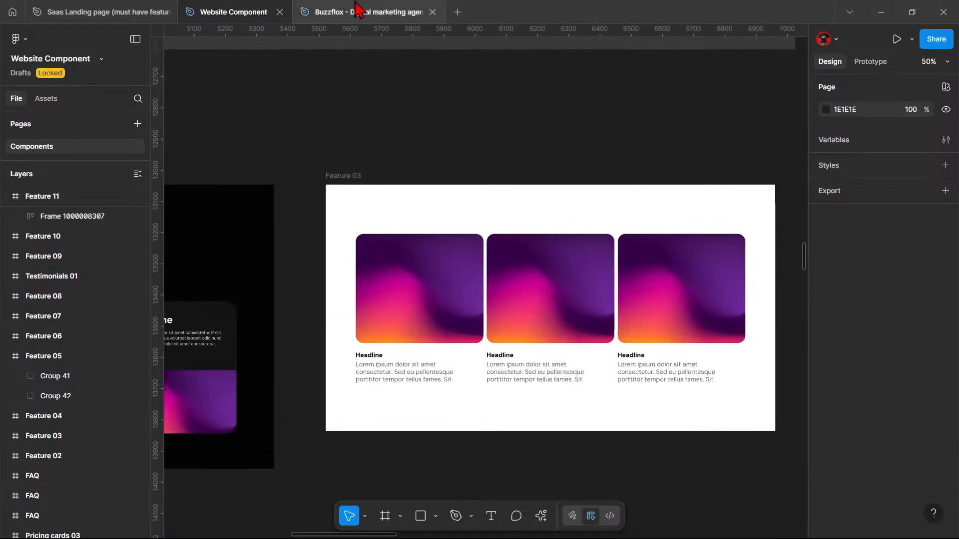
Step: In the Buzzflox file, duplicate the "Your Every Marketing Need Covered." section and place the copy below the pricing cards at Y 3742
click(359, 11)
scroll(545, 255, up, 12)
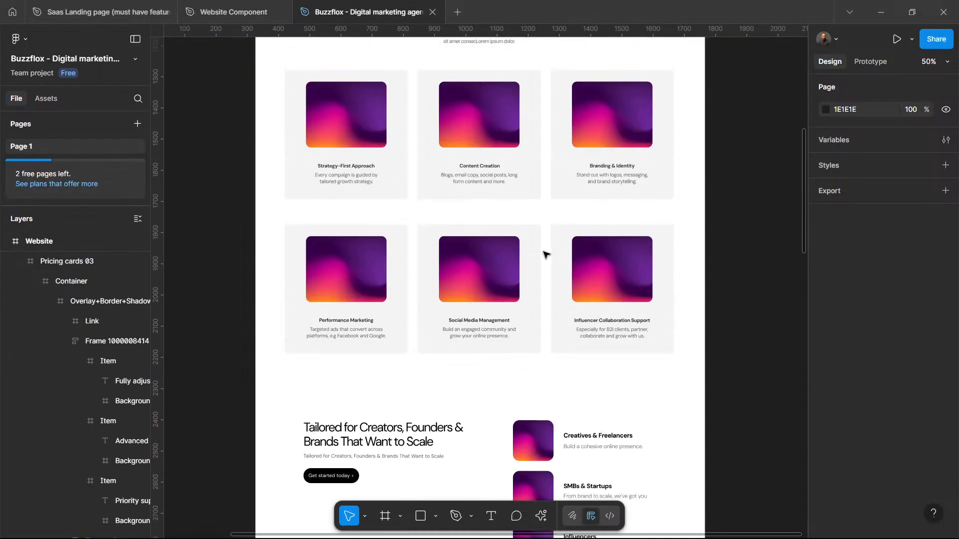
click(557, 181)
scroll(561, 176, up, 3)
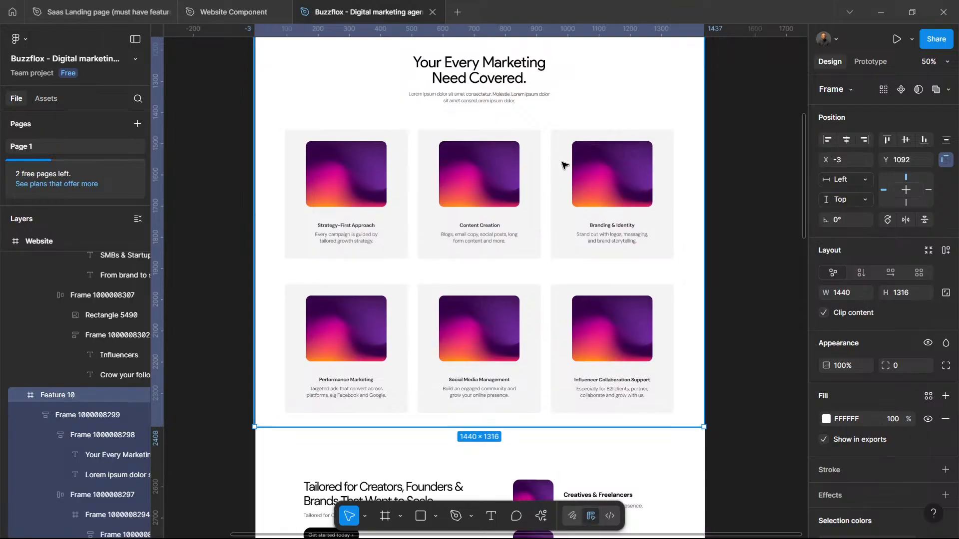
scroll(617, 205, up, 3)
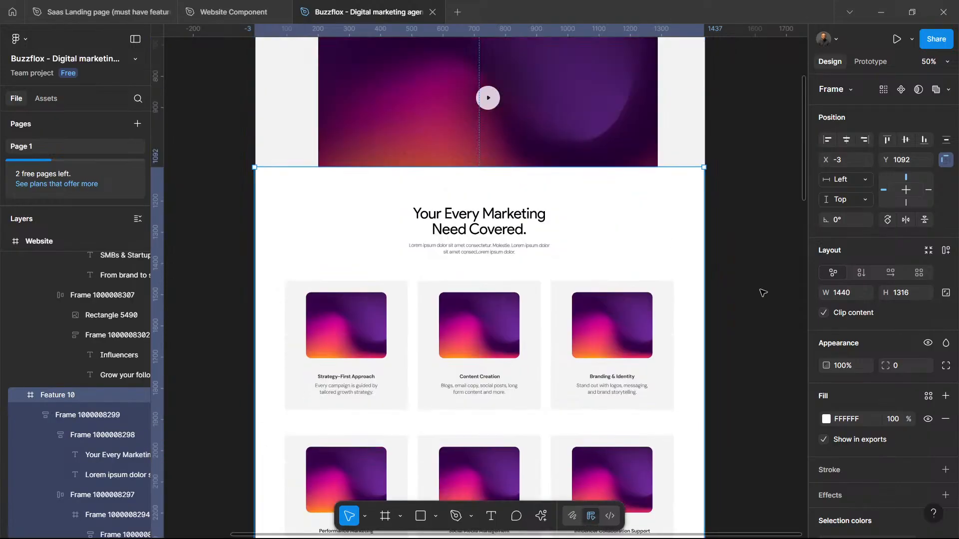
drag(608, 356, 589, 347)
scroll(607, 304, down, 2)
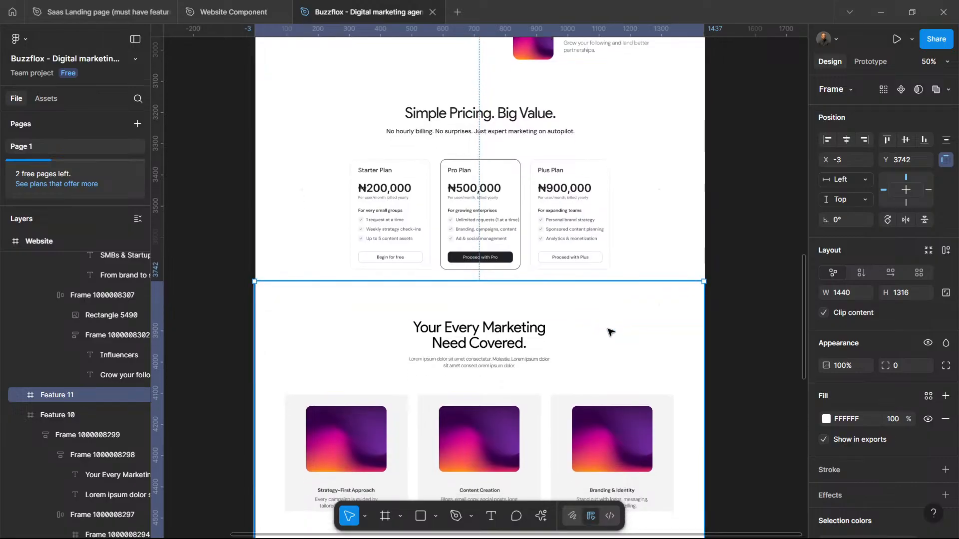
Step: Extend the Website frame to a height of 6799 to make room for the added section
scroll(610, 335, down, 8)
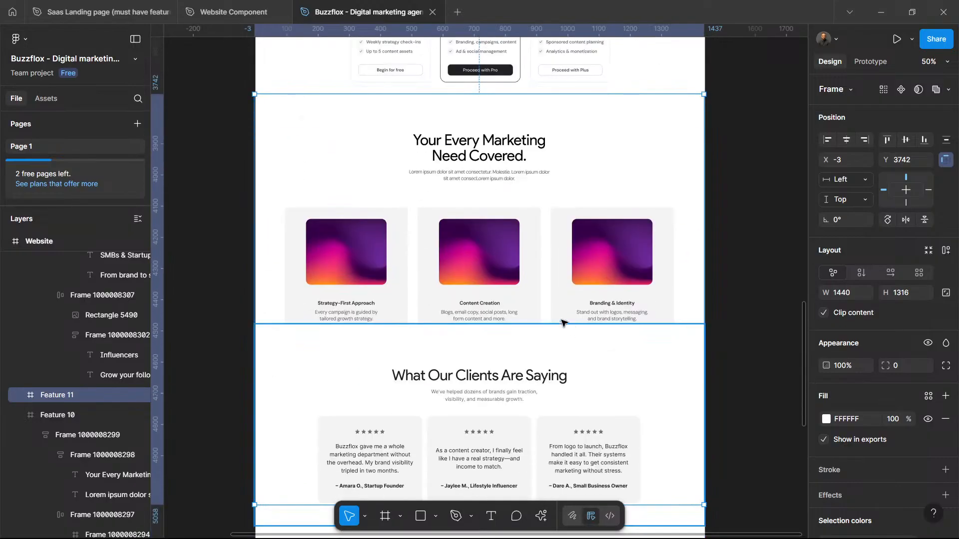
scroll(610, 338, down, 20)
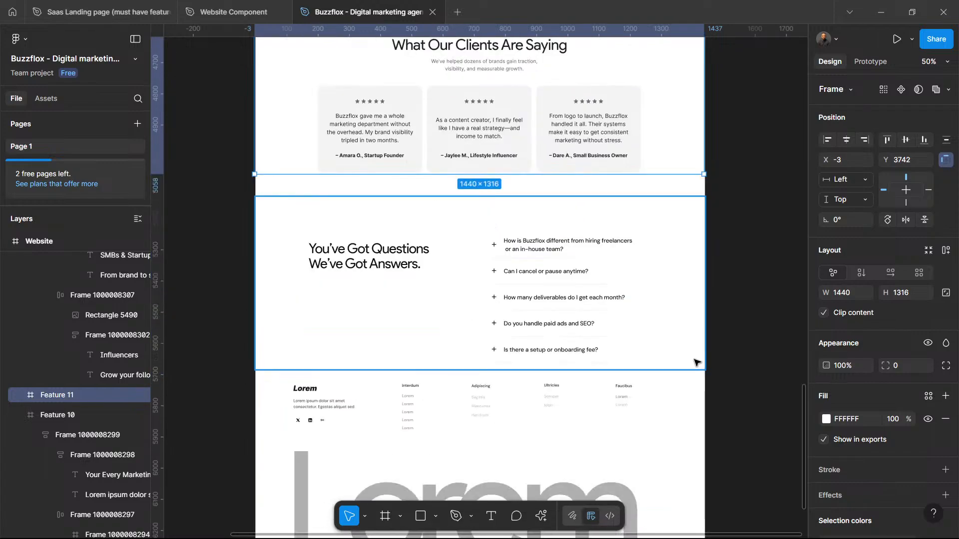
key(ctrl+minus)
key(ctrl+minus)
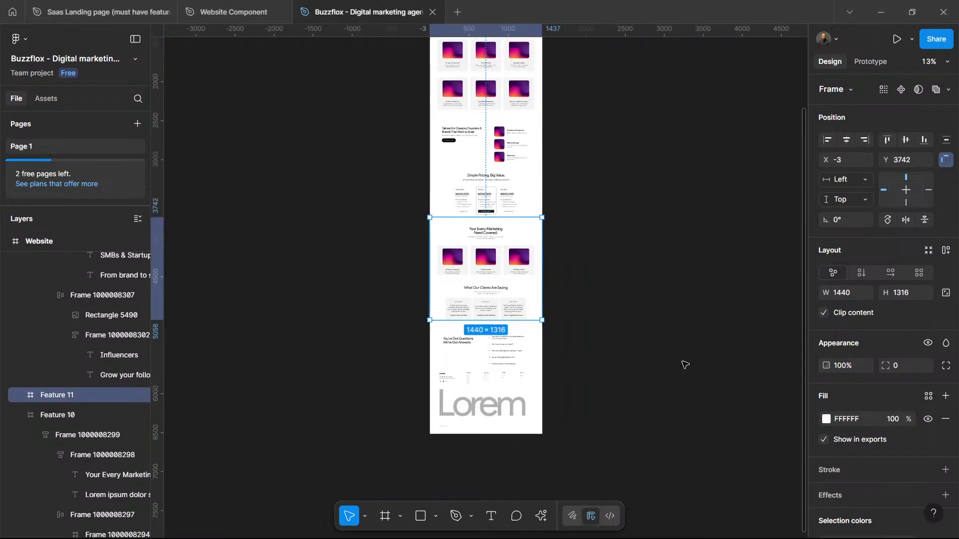
scroll(472, 271, up, 10)
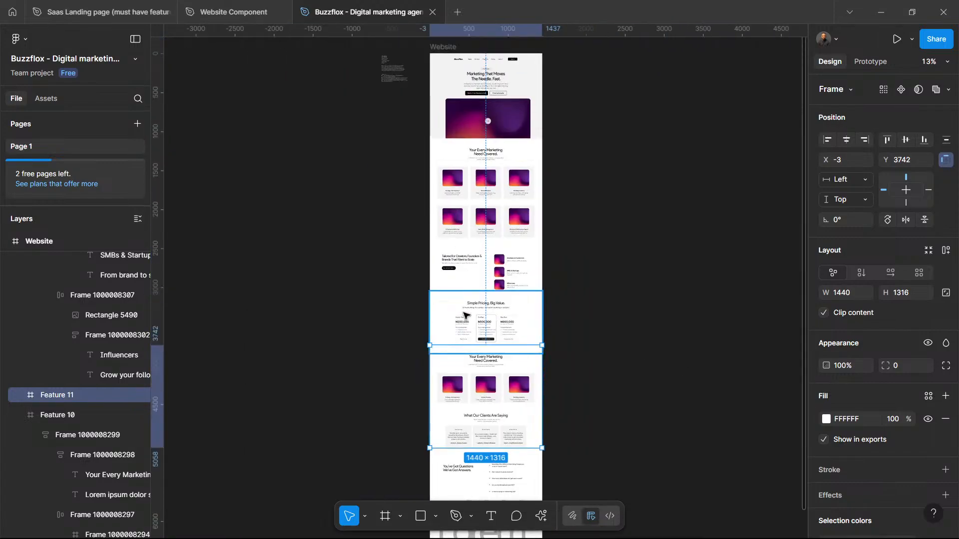
click(443, 130)
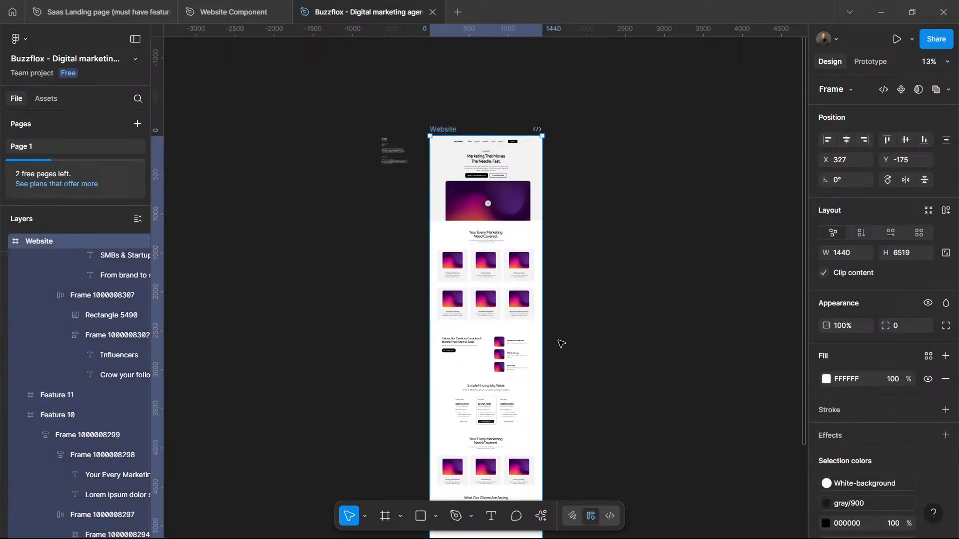
scroll(562, 344, down, 8)
scroll(618, 355, down, 2)
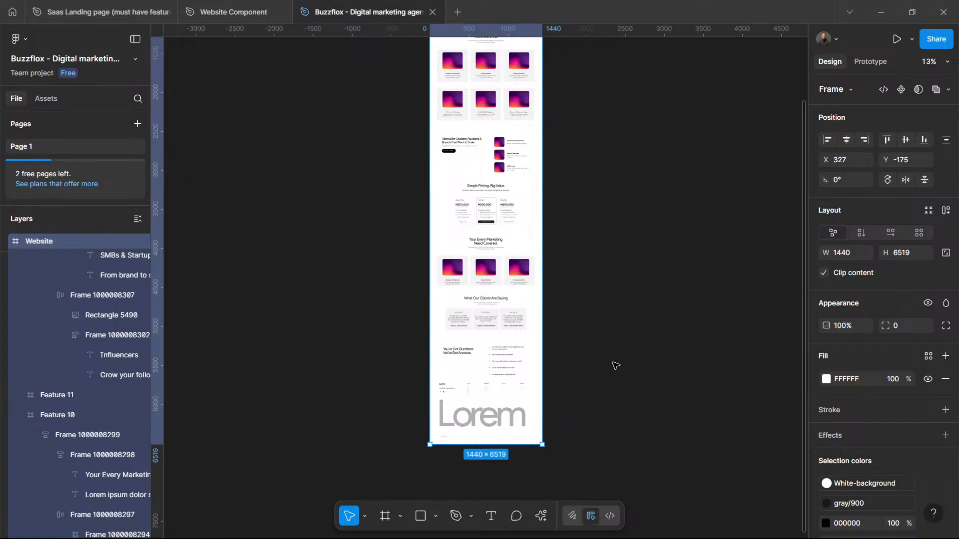
drag(522, 454, 522, 476)
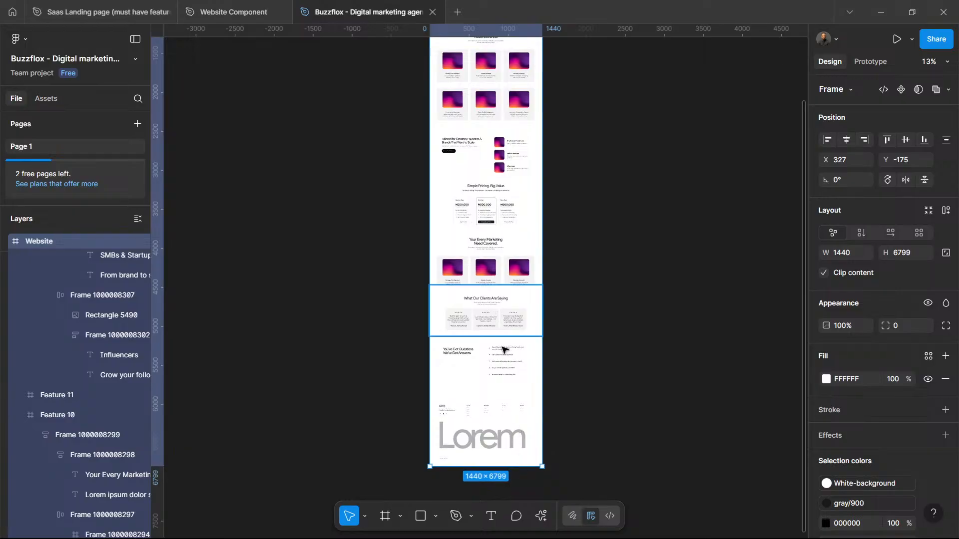
Step: Shift the testimonials and FAQ sections down together, and delete the second row of cards from the duplicated section
click(501, 332)
shift+click(506, 361)
drag(509, 355, 511, 374)
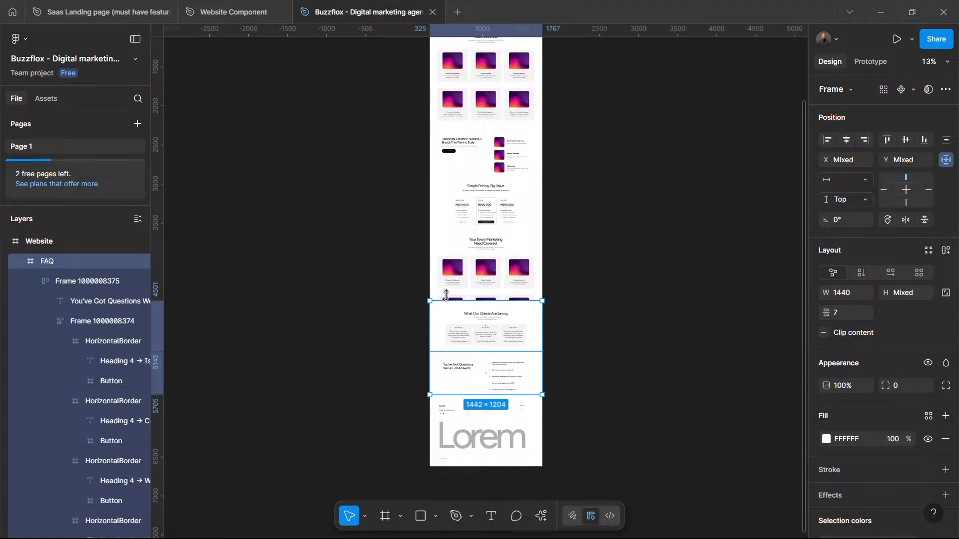
click(446, 295)
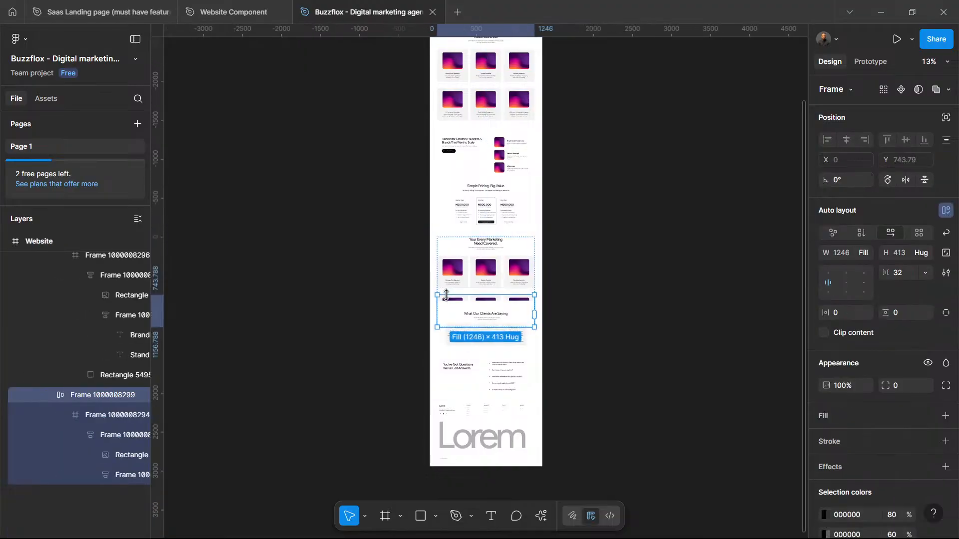
key(Delete)
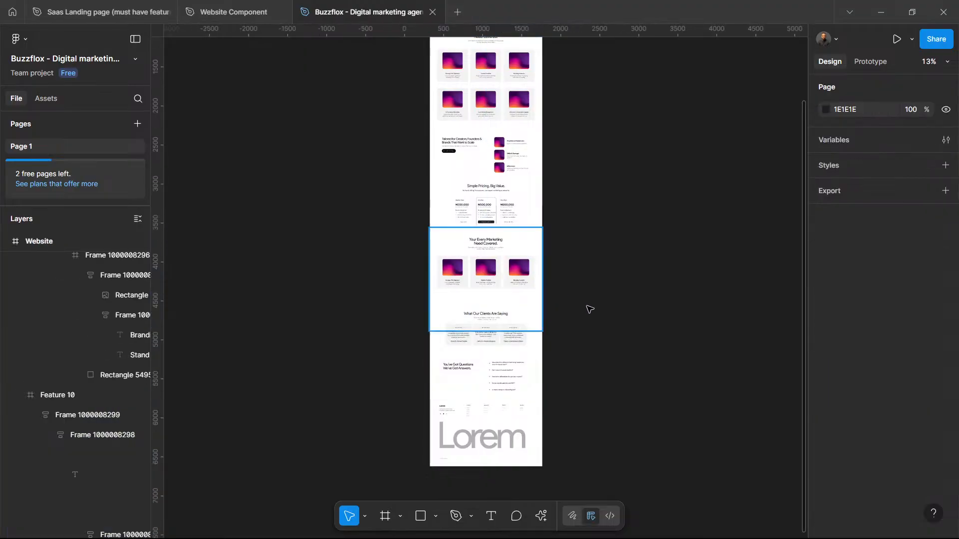
Step: Move the testimonials and FAQ sections up together, closer beneath the duplicated section's remaining row of cards
click(506, 366)
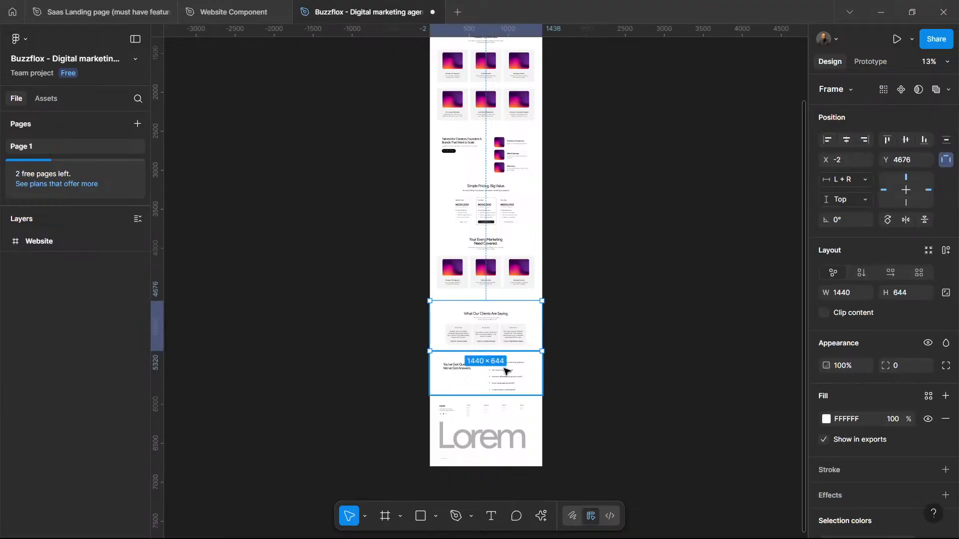
shift+click(506, 333)
drag(506, 333, 518, 322)
scroll(518, 322, up, 3)
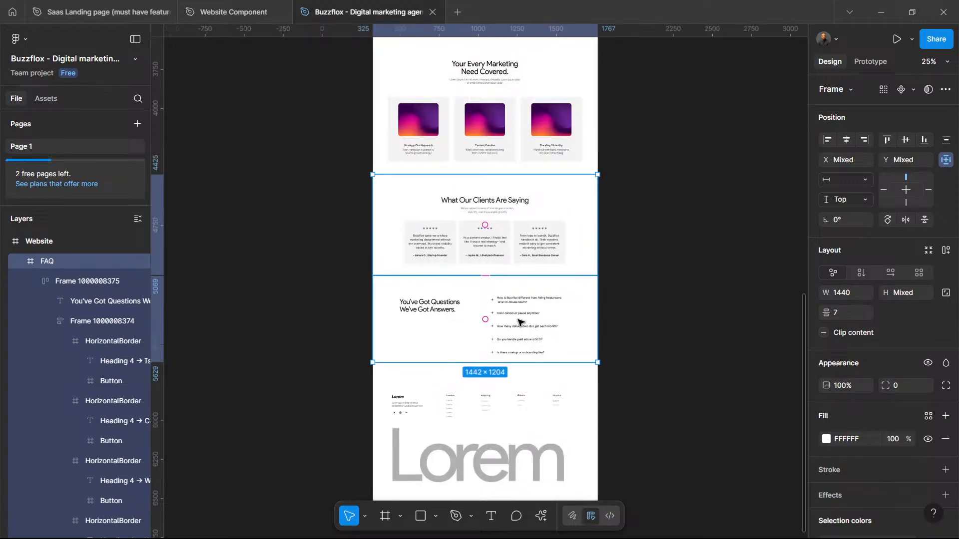
scroll(517, 322, up, 3)
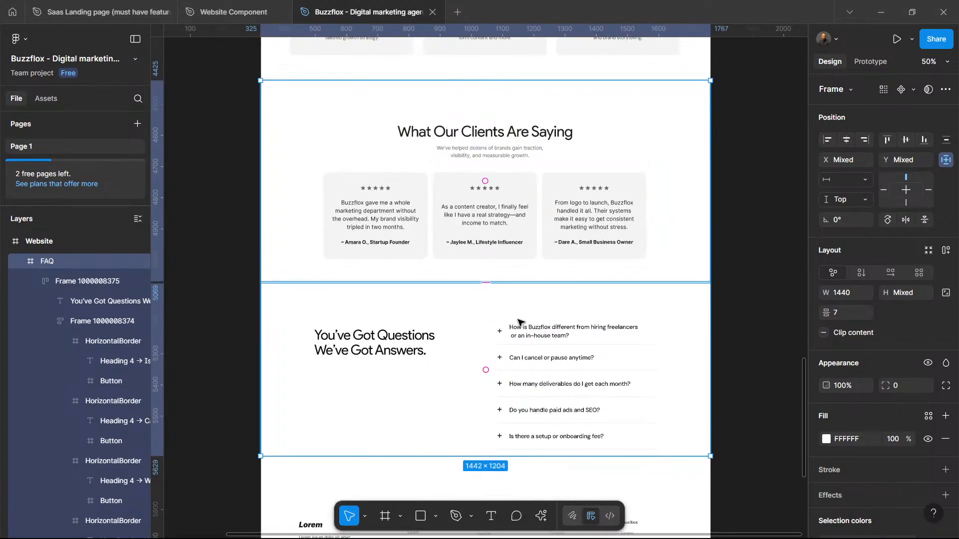
scroll(539, 277, up, 4)
scroll(505, 148, up, 3)
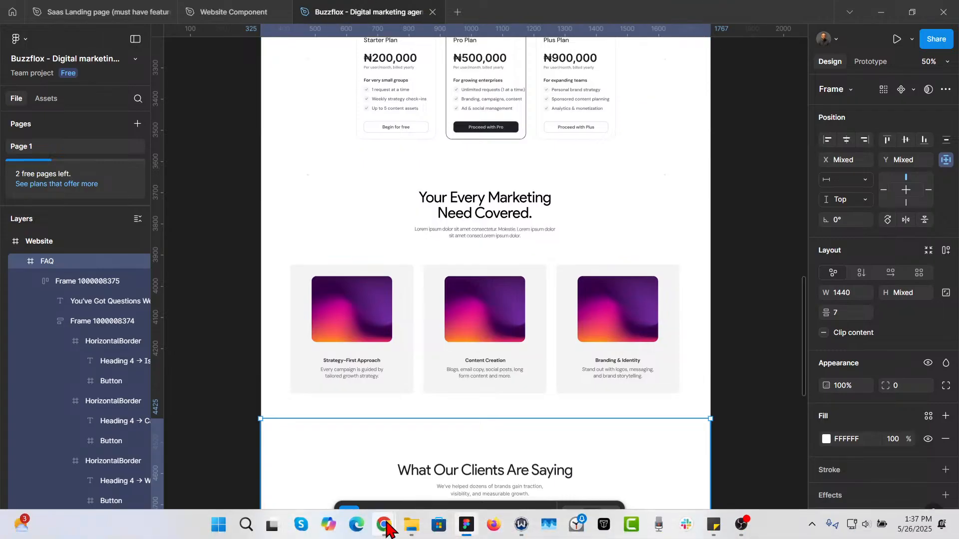
Step: Switch to ChatGPT in Chrome and copy the headline "Getting Started is Easy" from the How It Works section
mouse_move(384, 524)
click(324, 477)
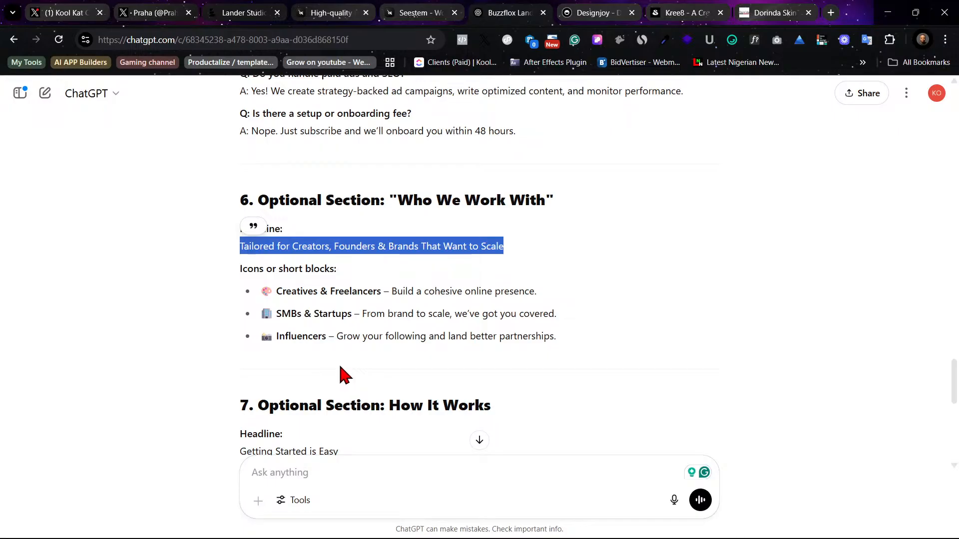
scroll(342, 377, down, 2)
scroll(340, 366, up, 1)
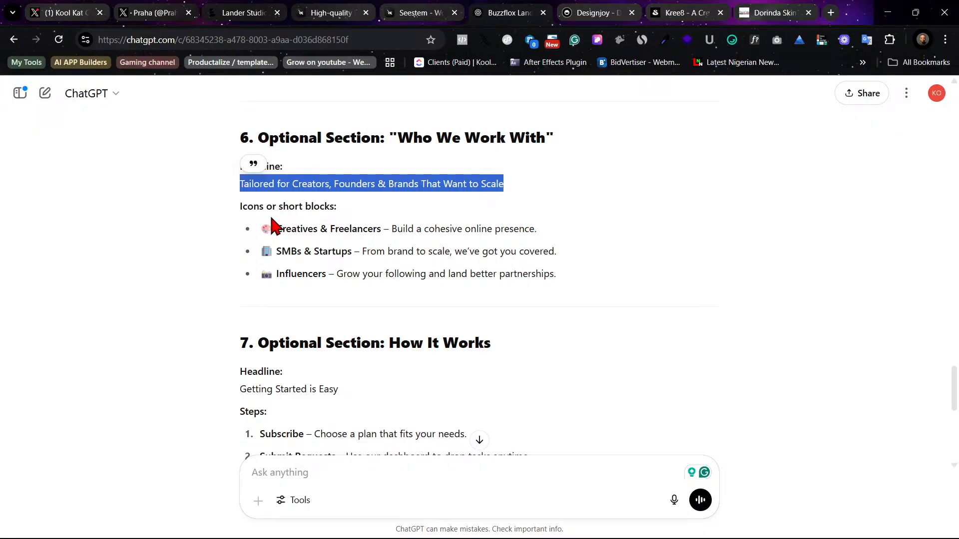
scroll(375, 285, down, 3)
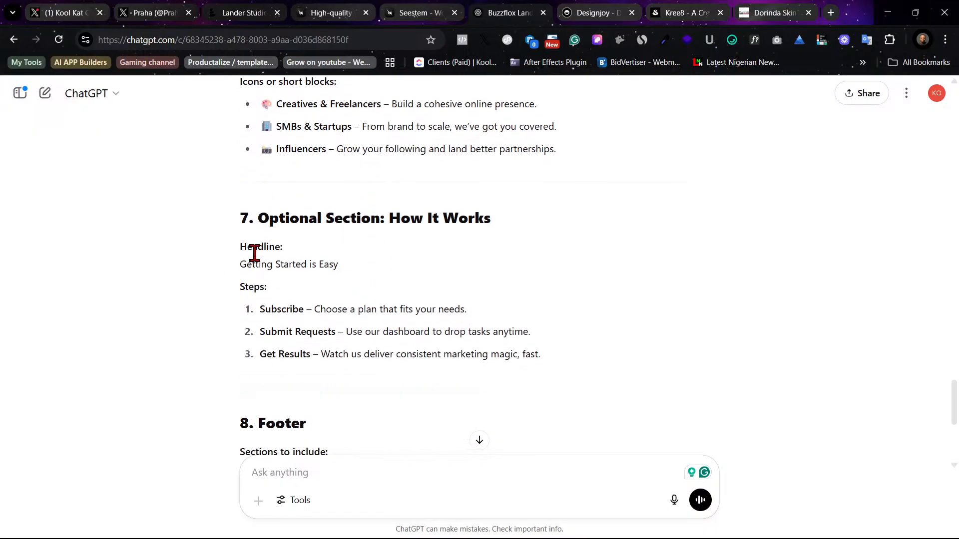
drag(241, 270, 358, 279)
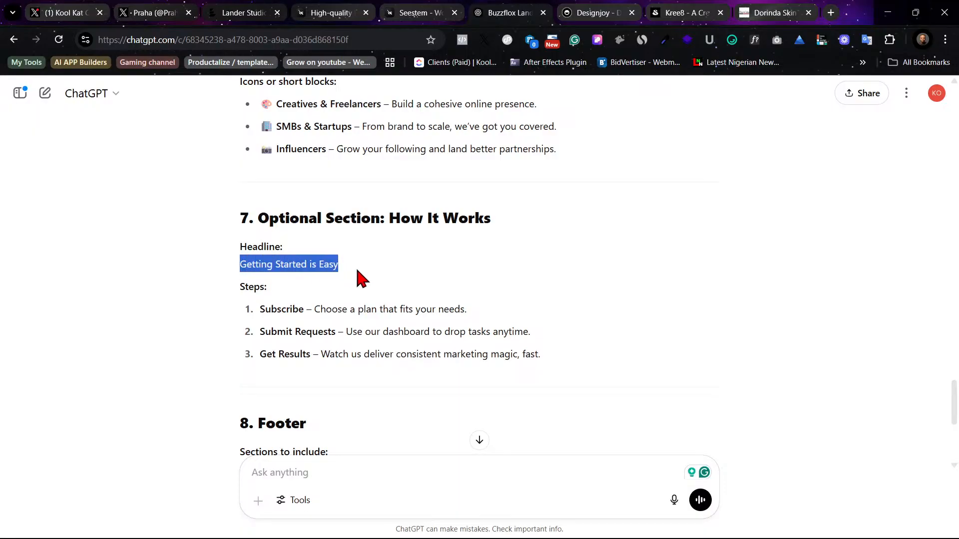
right_click(310, 273)
click(389, 285)
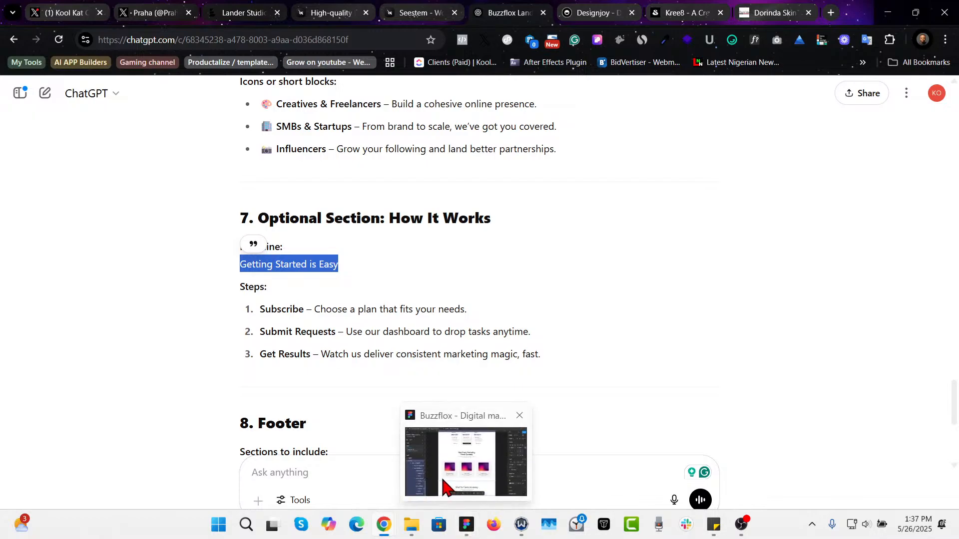
Step: Back in Figma, replace the duplicated section's heading "Your Every Marketing Need Covered." with "Getting Started is Easy"
click(466, 524)
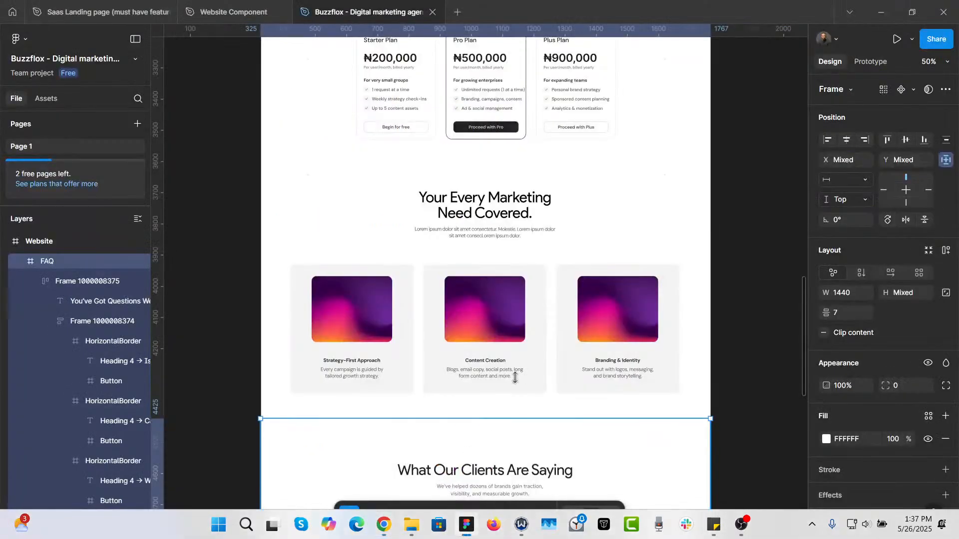
double_click(493, 213)
key(ctrl+v)
key(Escape)
drag(498, 223, 499, 208)
click(739, 224)
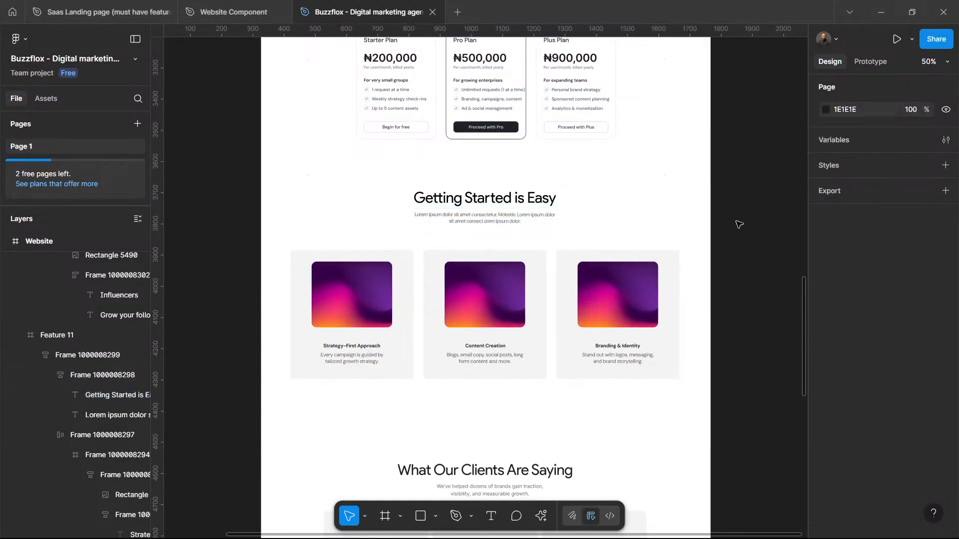
Step: Move the "What Our Clients Are Saying" testimonials section up to Y 4508, closer beneath the Getting Started cards
scroll(477, 167, up, 2)
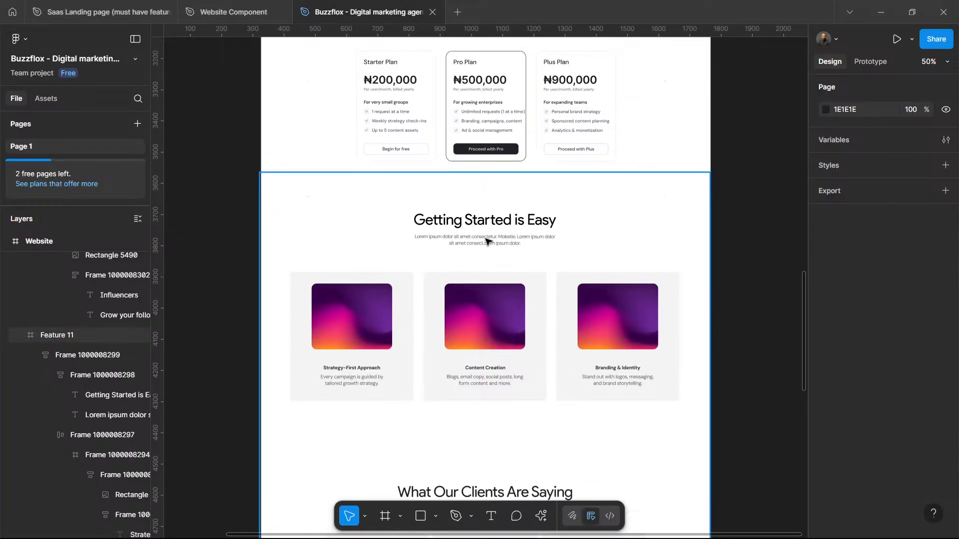
double_click(502, 313)
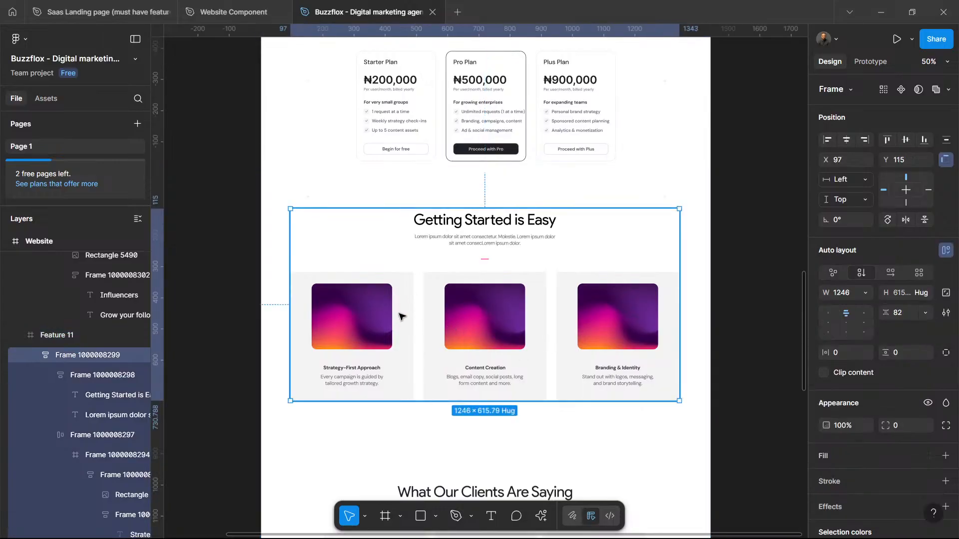
click(725, 285)
scroll(487, 363, down, 2)
click(550, 400)
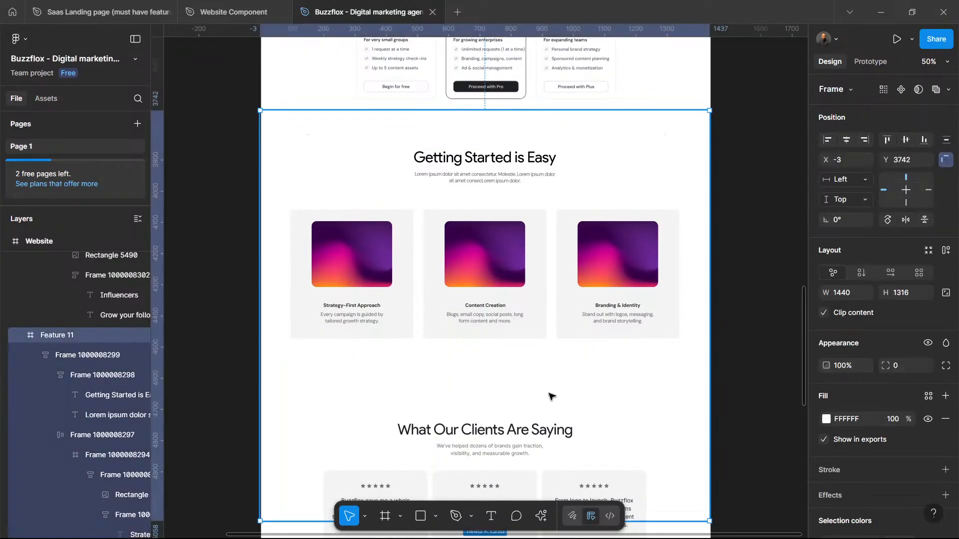
scroll(495, 433, down, 1)
click(547, 415)
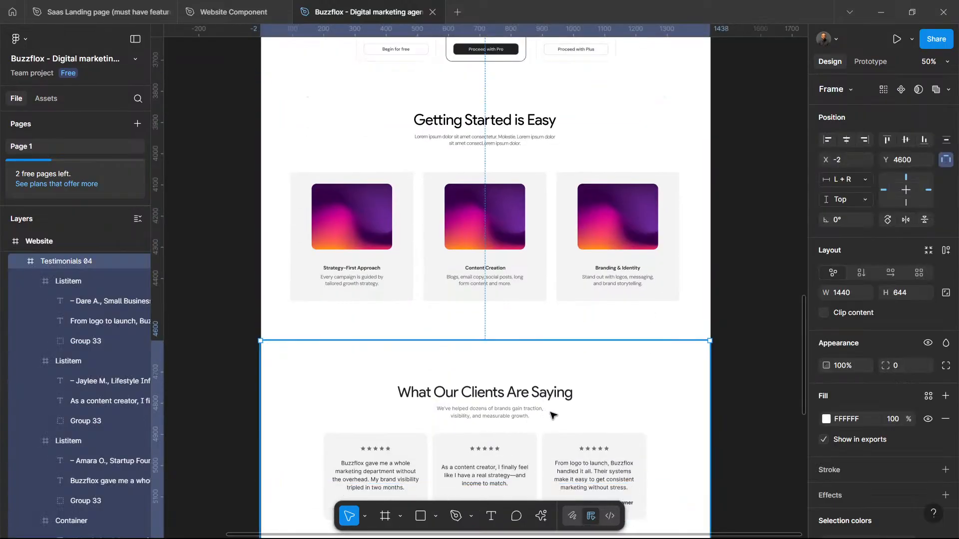
drag(551, 398, 552, 370)
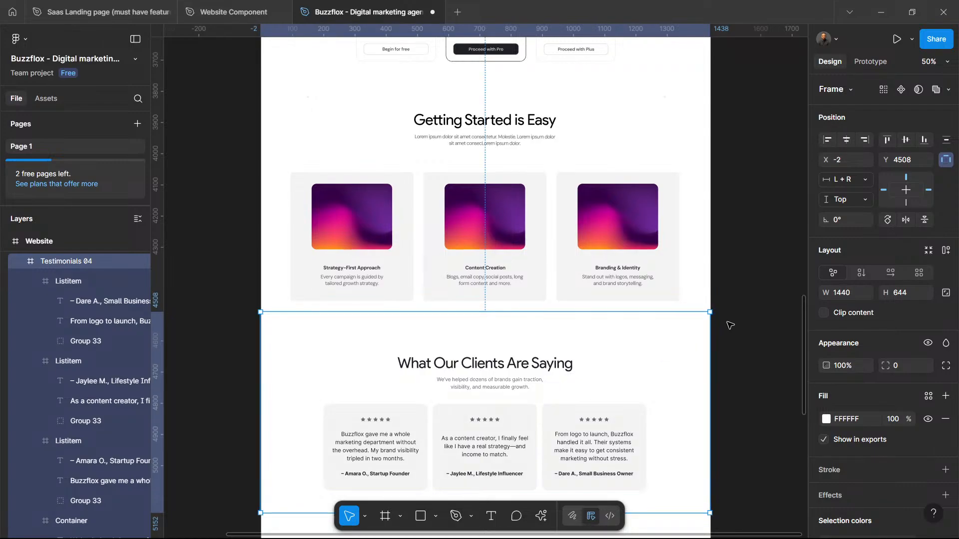
click(731, 326)
Step: Review the page from the testimonials through the FAQ to the footer, and check the SaaS landing page and Website Component files
scroll(731, 326, down, 3)
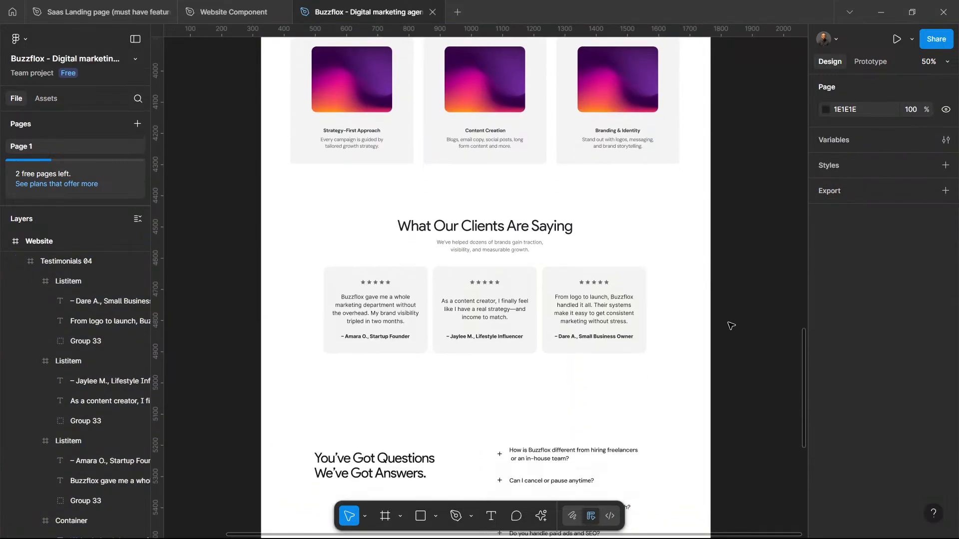
scroll(730, 325, down, 8)
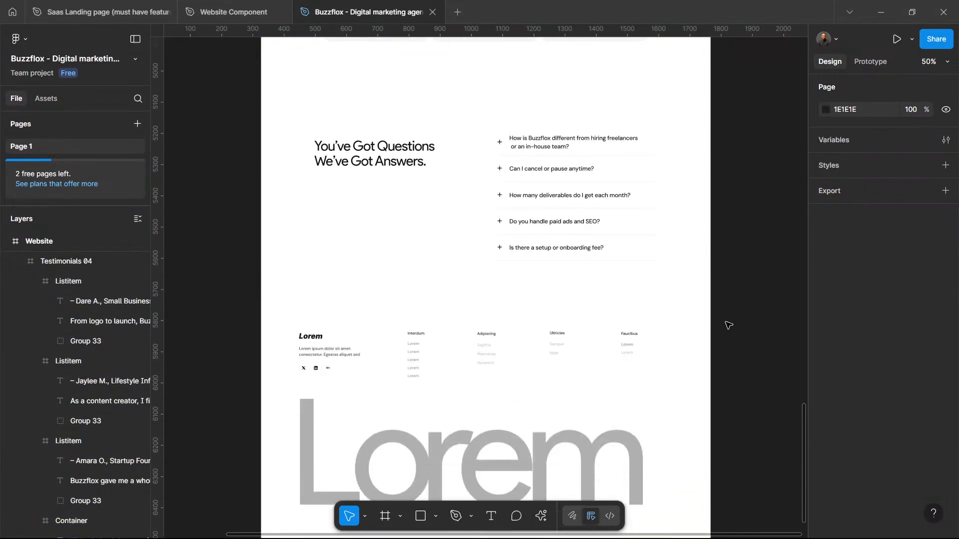
scroll(709, 322, down, 2)
scroll(550, 257, up, 3)
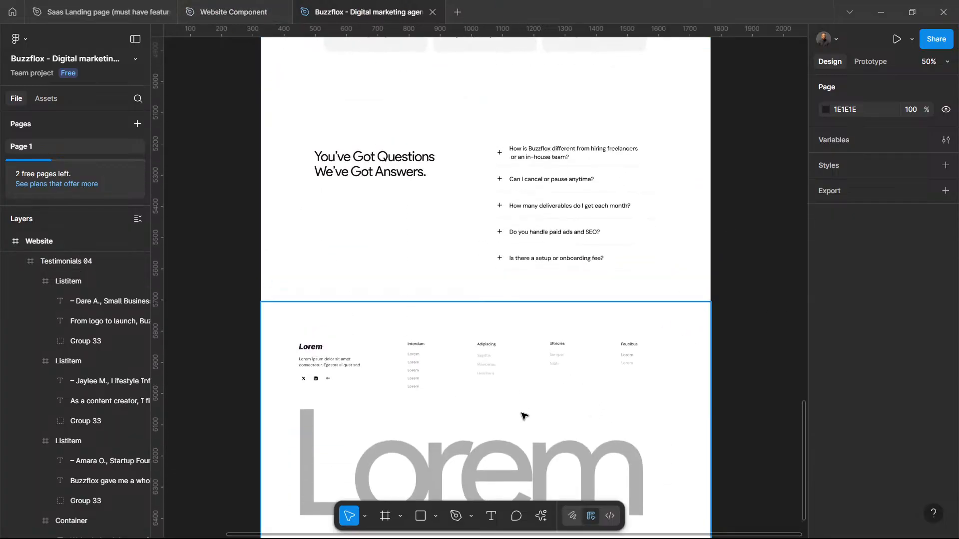
scroll(518, 404, down, 1)
scroll(526, 399, up, 3)
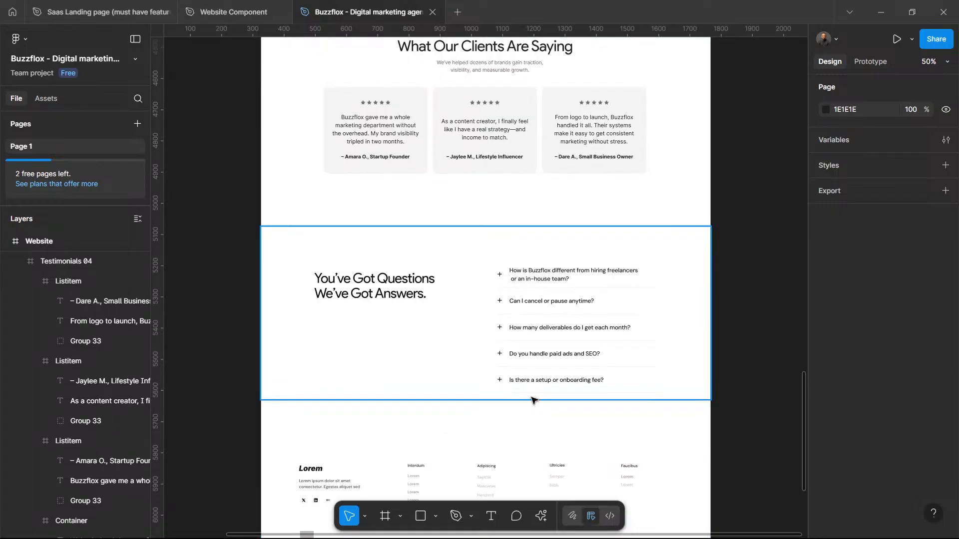
scroll(298, 32, down, 1)
mouse_move(289, 8)
click(159, 11)
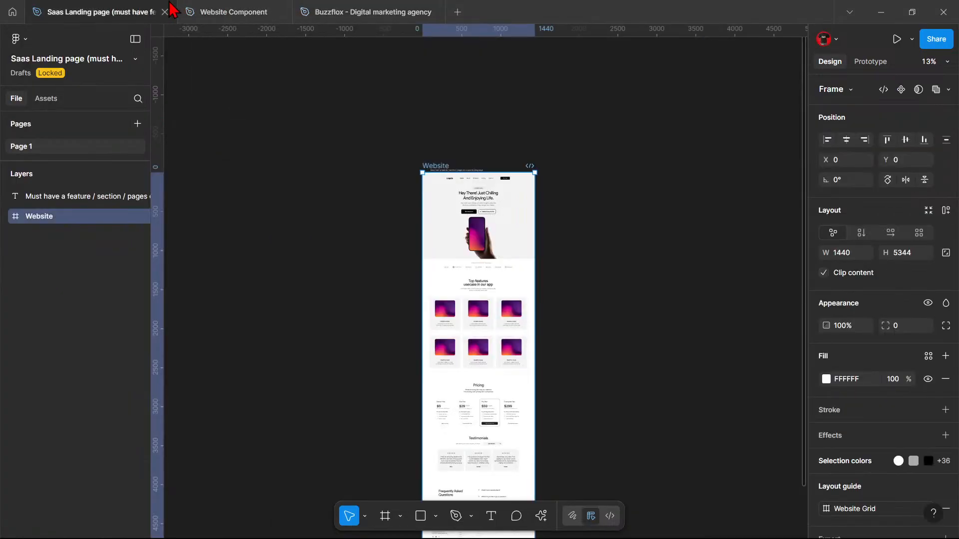
click(212, 12)
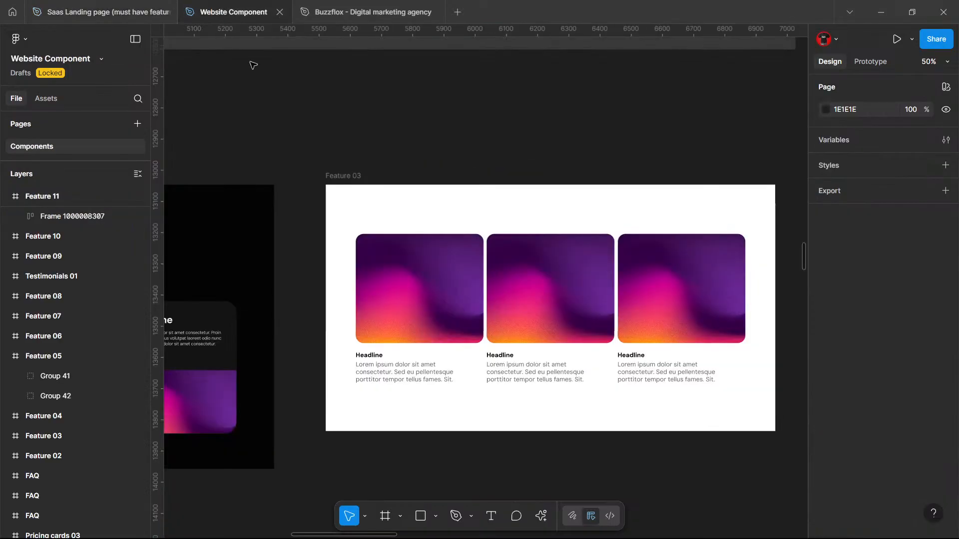
click(325, 13)
scroll(653, 348, down, 5)
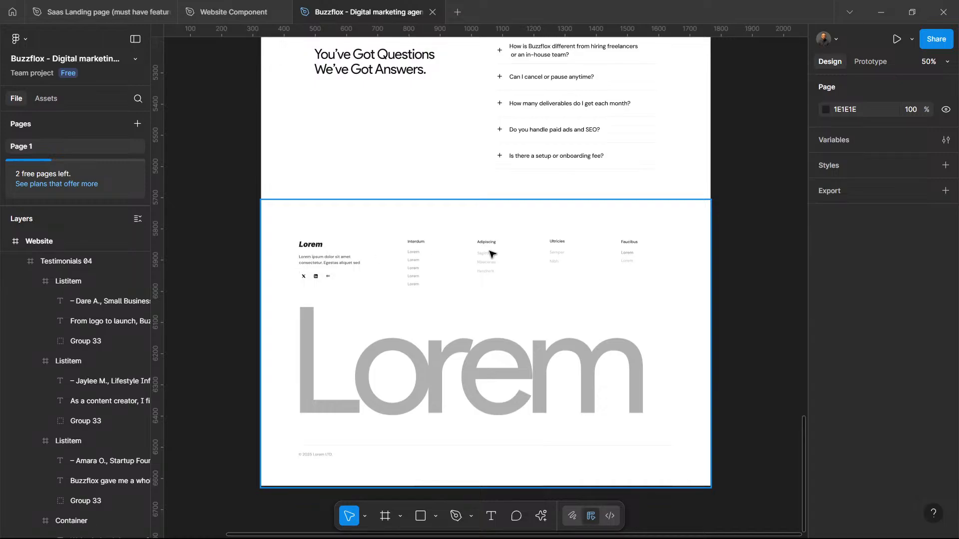
Step: Switch to Chrome and examine the closing call-to-action and footer designs on the Ace Studio and Lander Studio reference sites
click(881, 12)
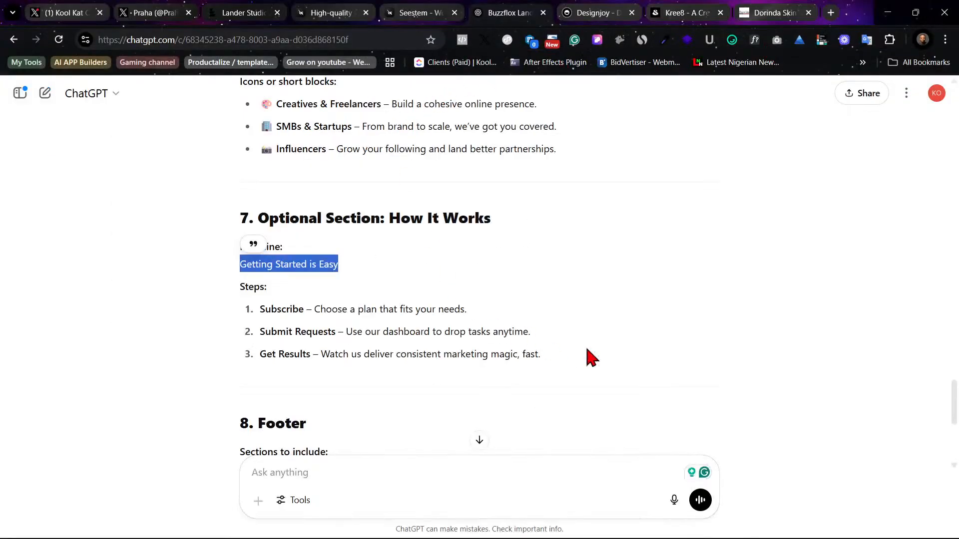
click(420, 14)
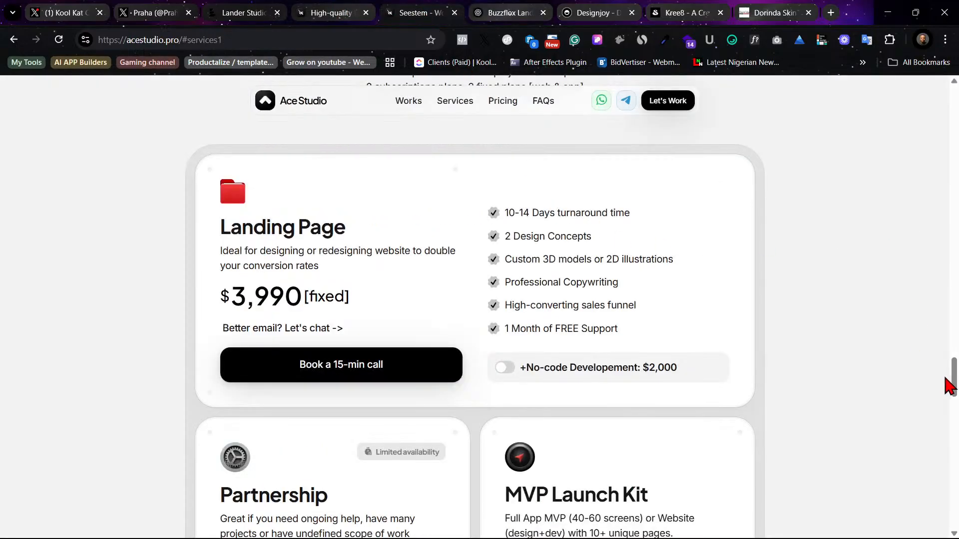
drag(953, 385, 953, 507)
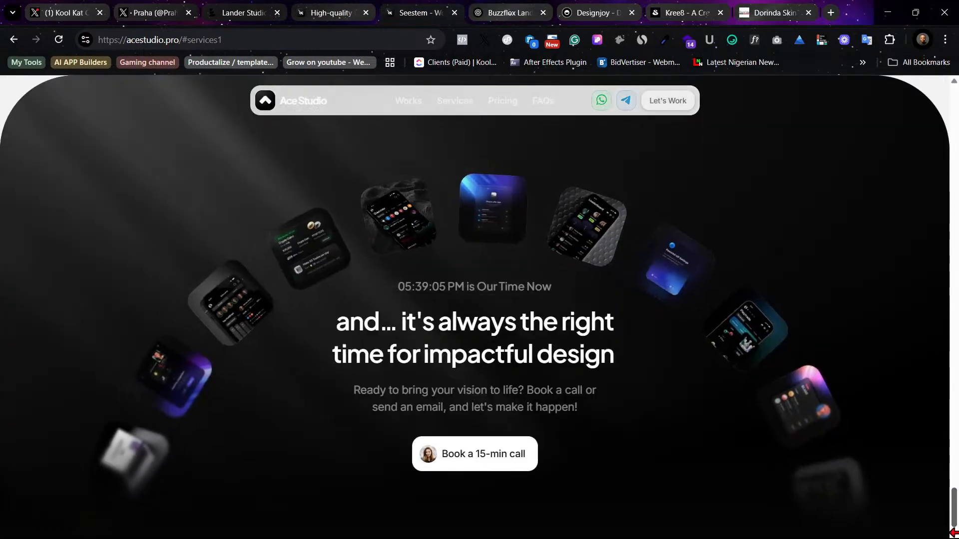
click(230, 13)
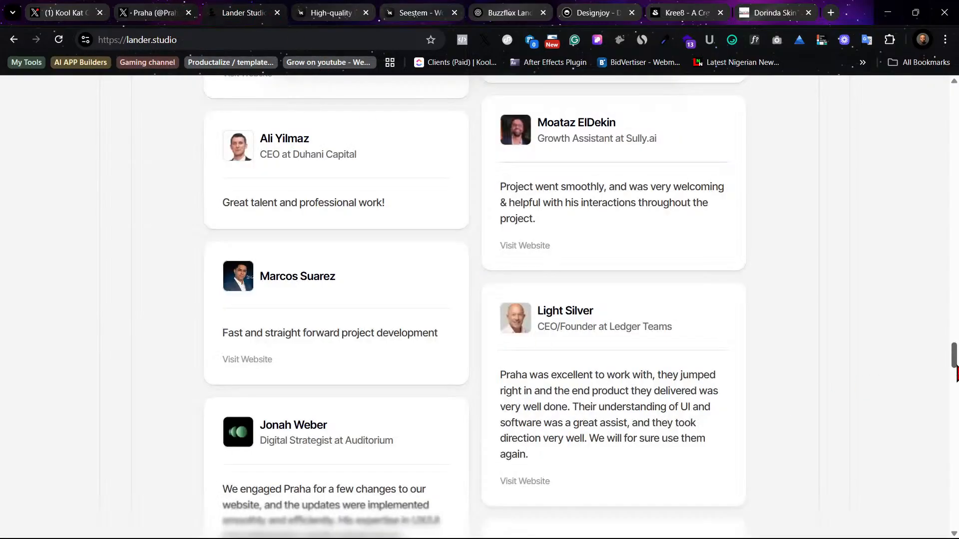
drag(956, 363, 953, 512)
scroll(486, 274, up, 1)
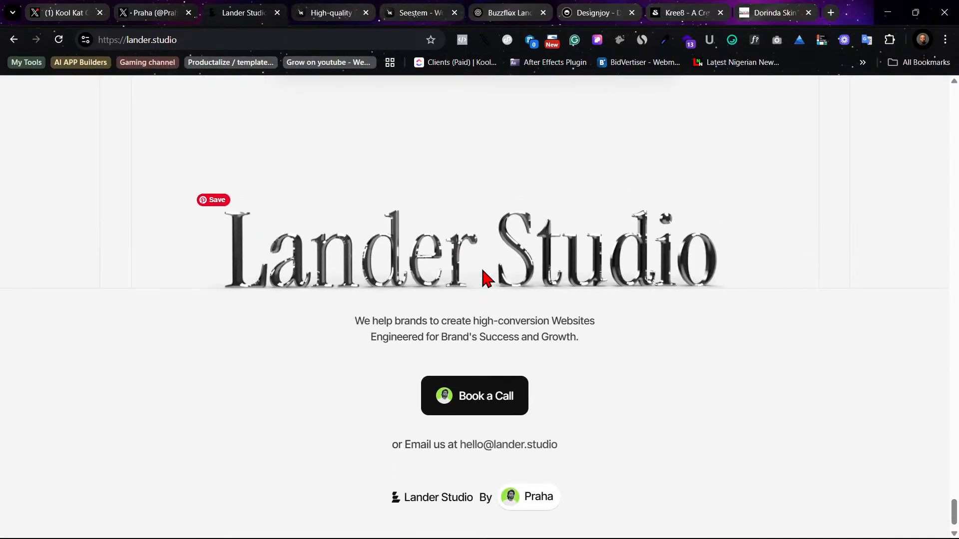
scroll(484, 277, up, 5)
scroll(484, 278, down, 5)
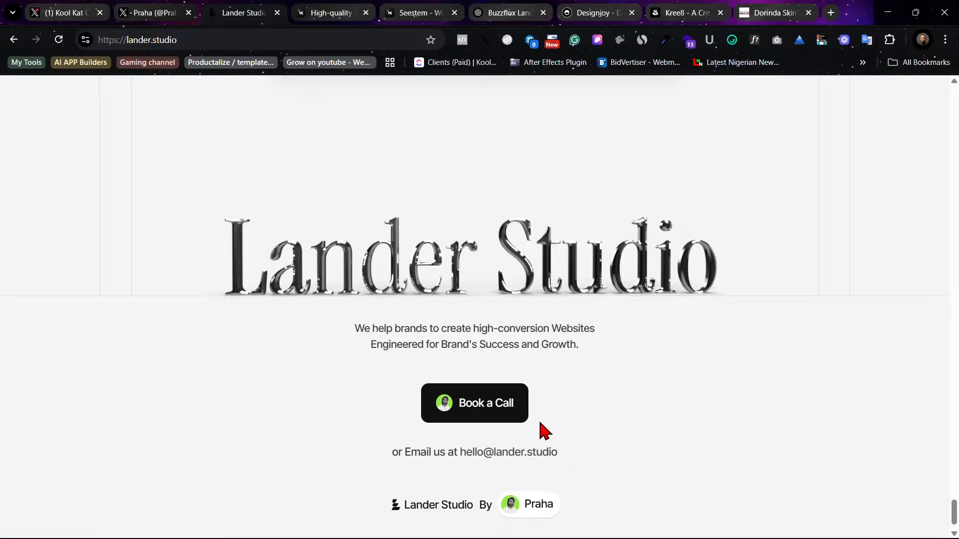
scroll(557, 415, up, 8)
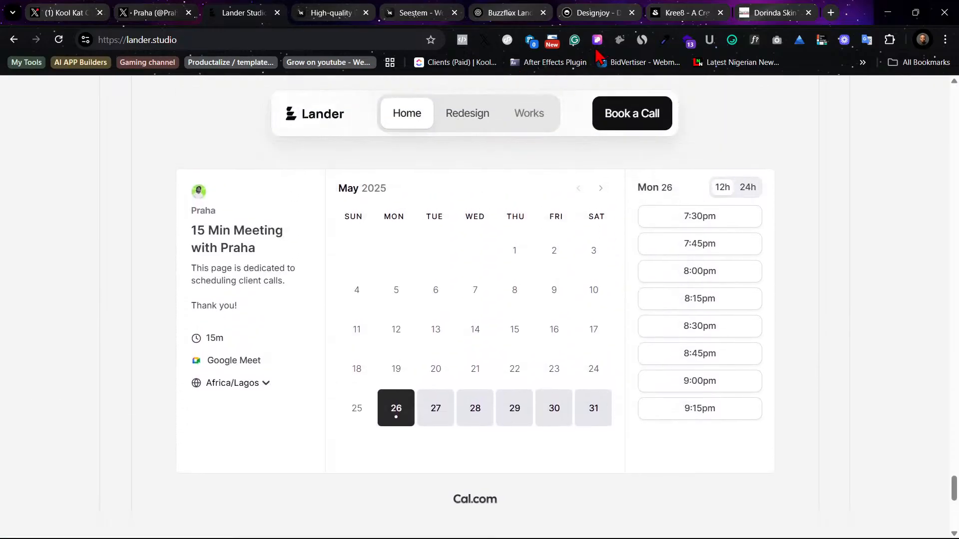
mouse_move(423, 535)
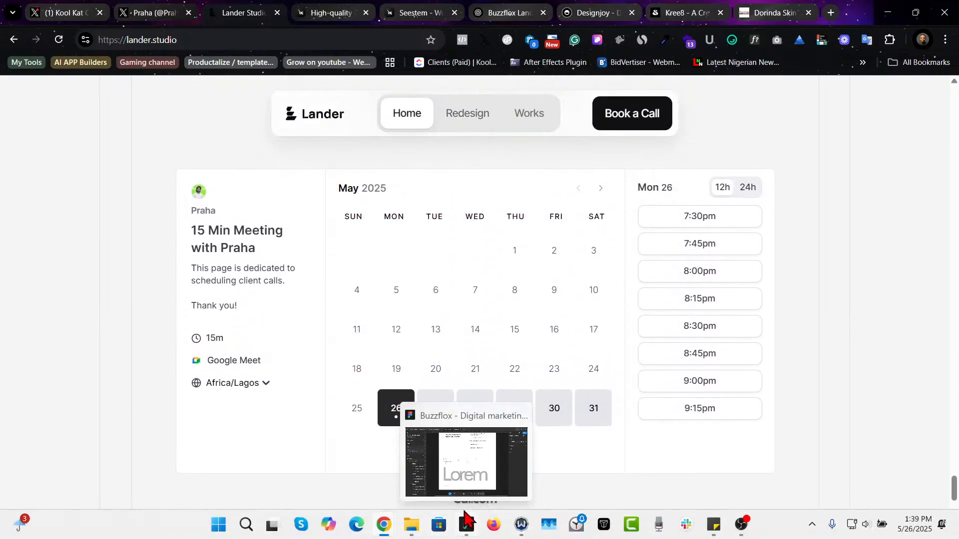
Step: Return to the Buzzflox file in Figma and inspect the footer's first link column and its small "Lorem" logo text
click(464, 529)
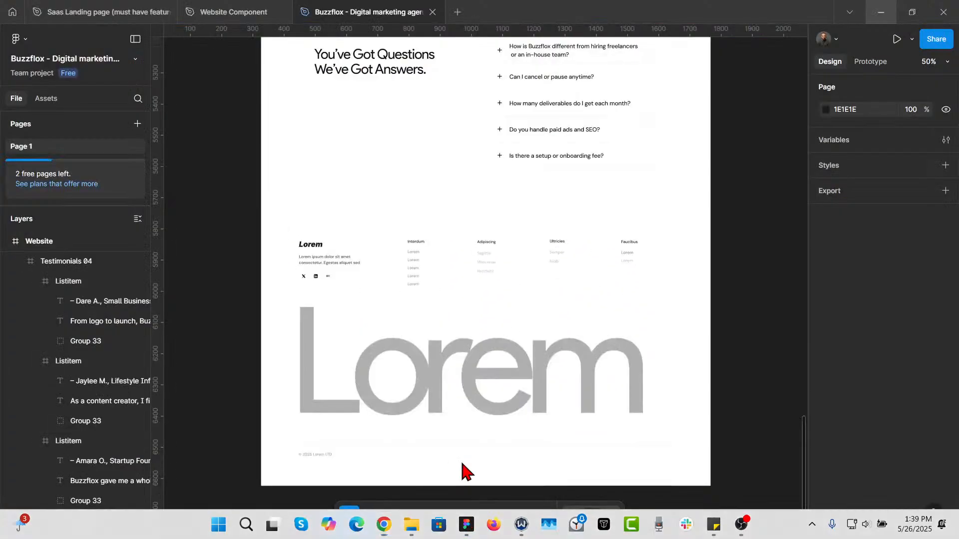
double_click(418, 256)
click(418, 256)
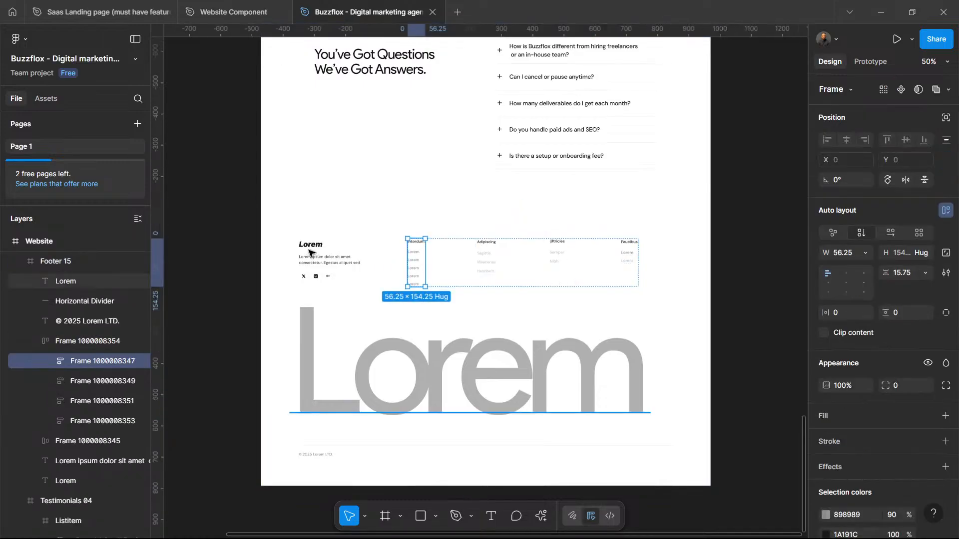
click(311, 245)
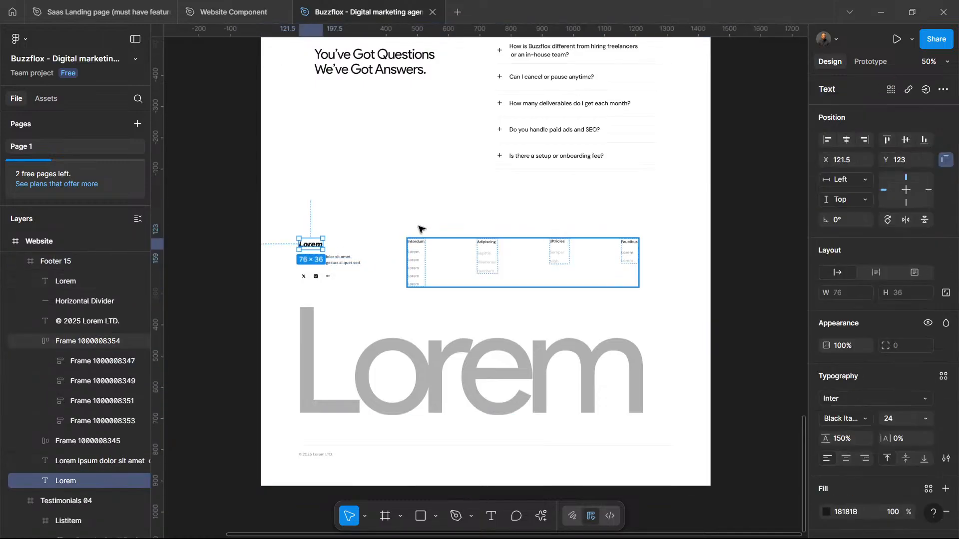
Step: Switch to the Website Component file and browse its feature, trusted-company, FAQ and pricing sections, examining the footer designs, especially Footer 13
click(239, 12)
click(578, 282)
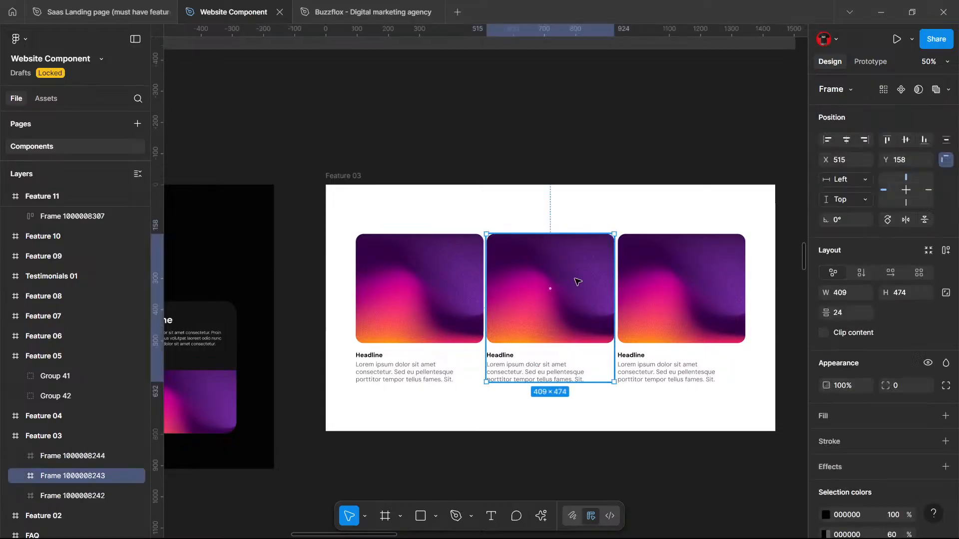
scroll(578, 282, down, 5)
scroll(578, 283, left, 5)
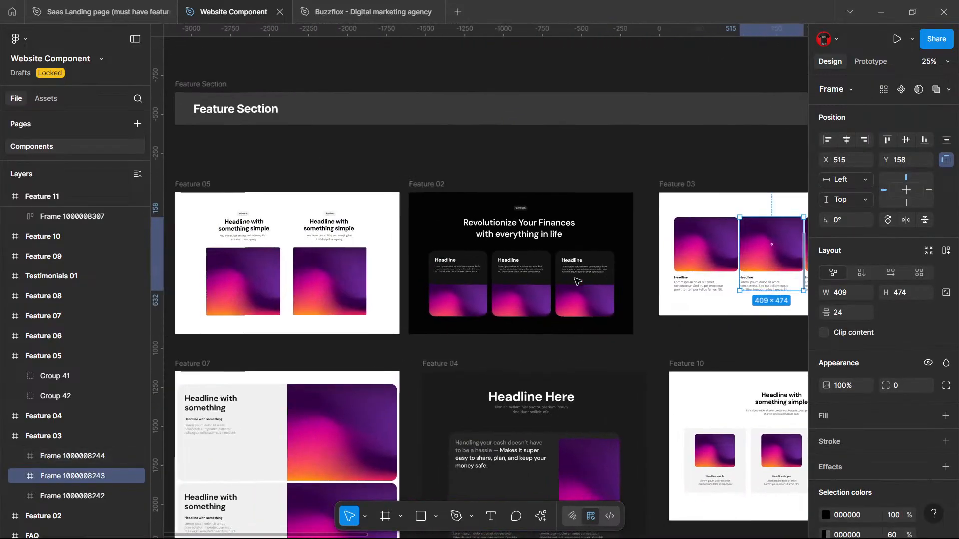
scroll(578, 283, left, 3)
scroll(561, 332, down, 4)
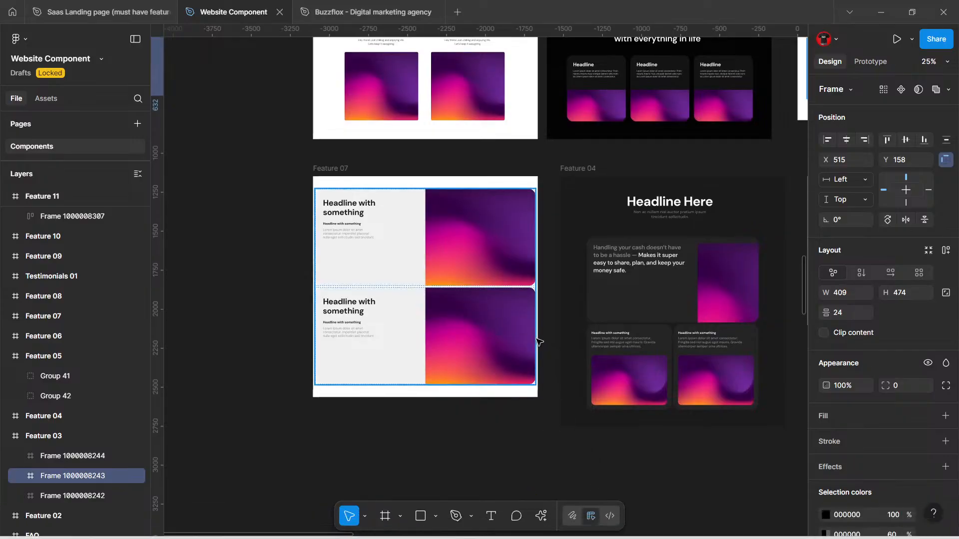
scroll(539, 342, down, 8)
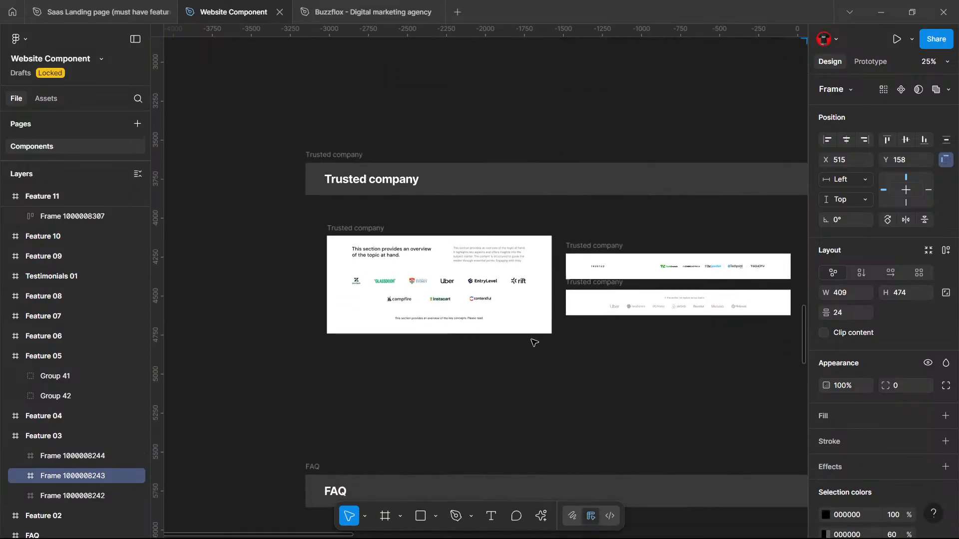
scroll(534, 343, down, 16)
scroll(535, 343, down, 12)
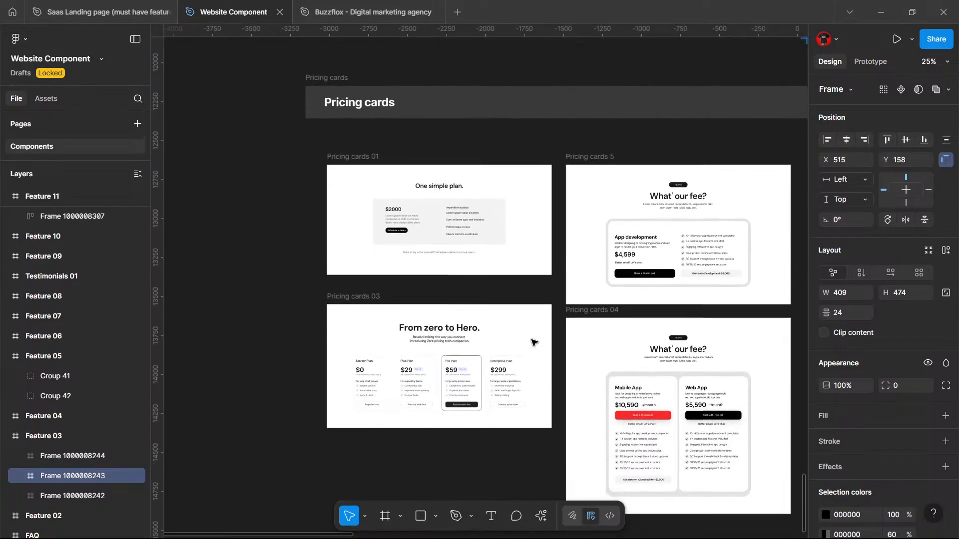
scroll(533, 343, up, 20)
scroll(535, 343, up, 20)
scroll(534, 342, up, 3)
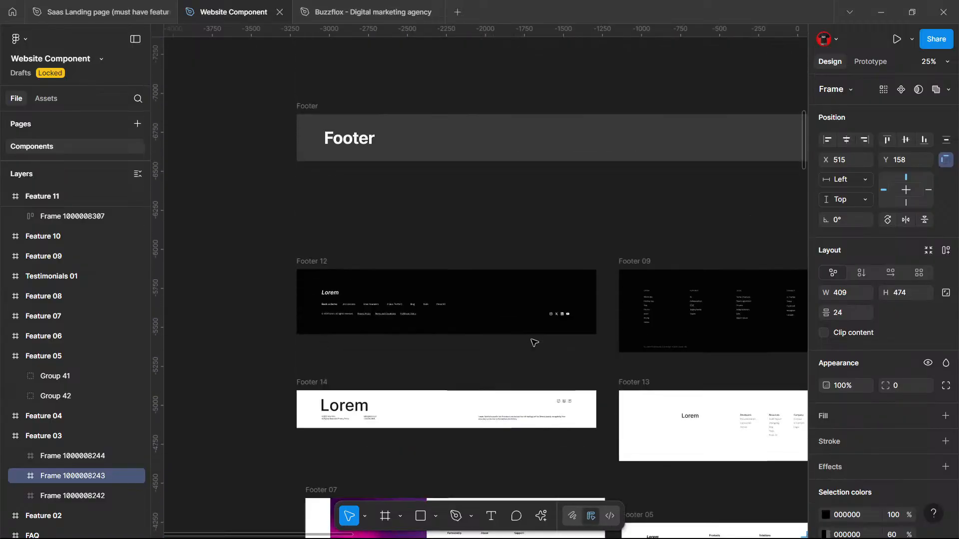
scroll(534, 344, down, 5)
scroll(538, 343, right, 6)
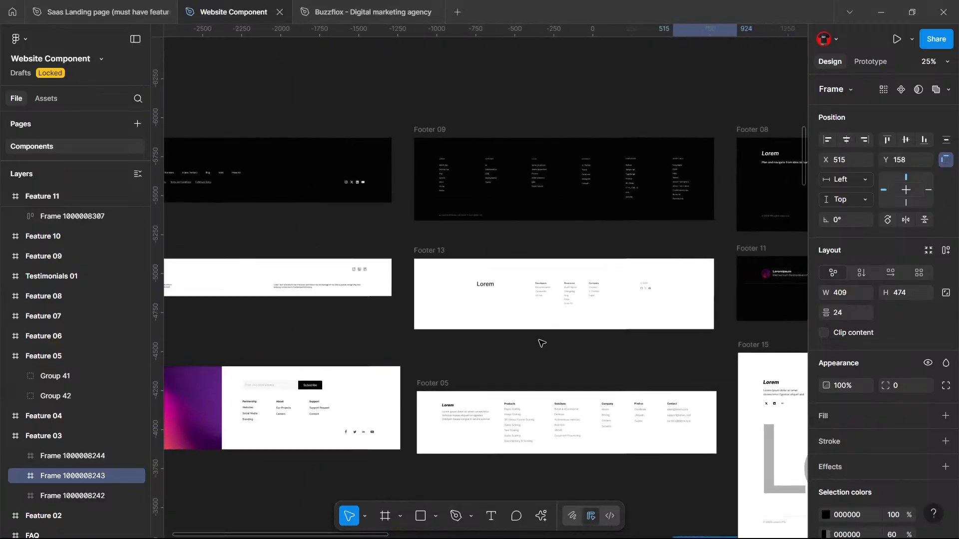
click(489, 289)
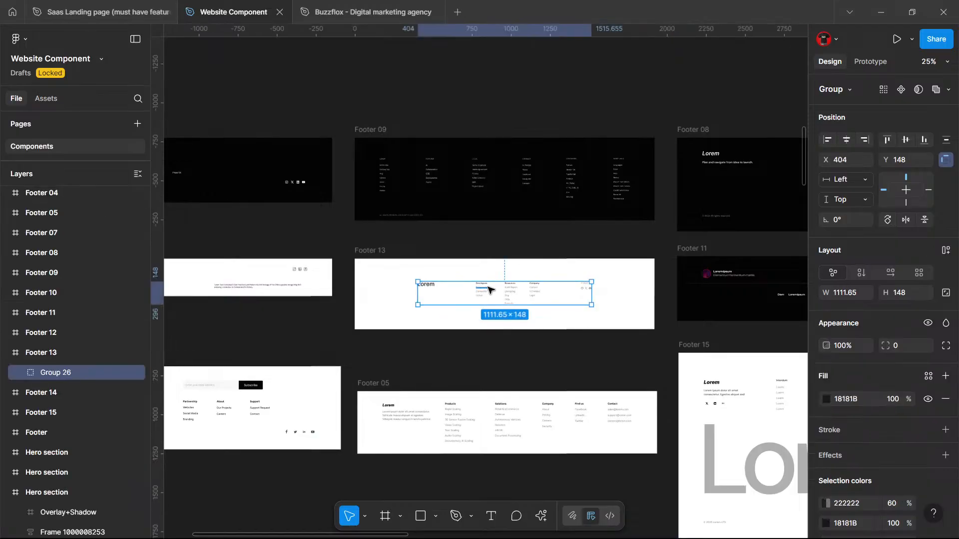
Step: Return to the Buzzflox file and examine the footer's logo, tagline, social icons and four link columns up close
click(380, 14)
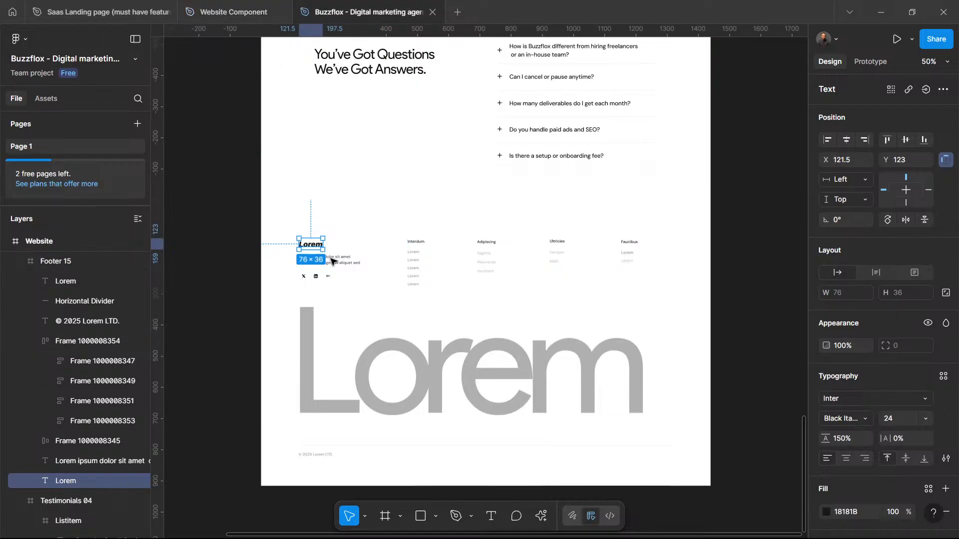
key(shift+0)
scroll(335, 264, right, 3)
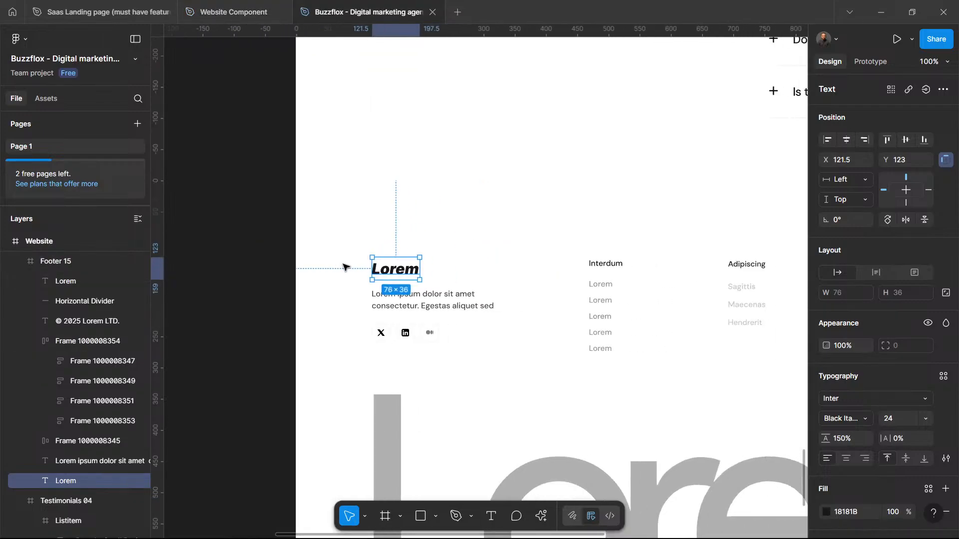
scroll(489, 304, right, 10)
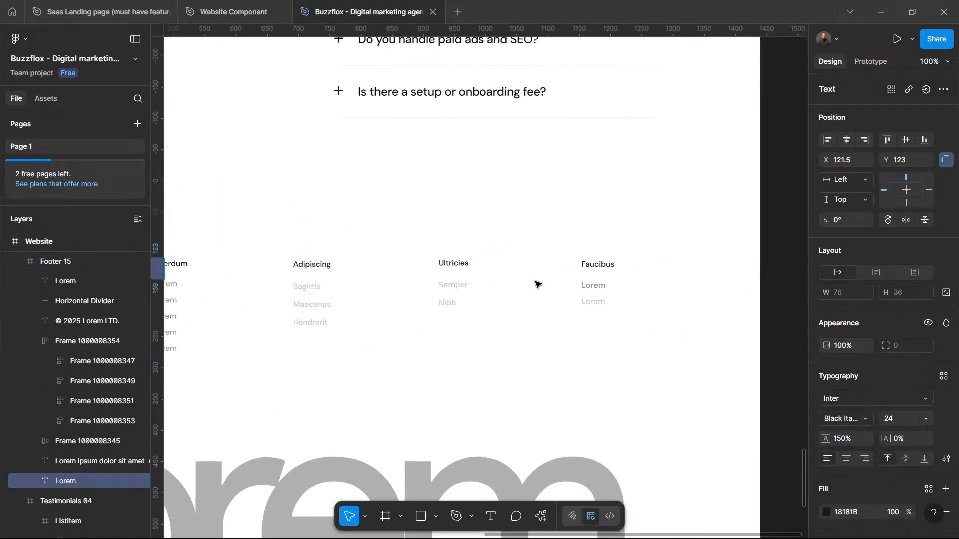
scroll(536, 284, left, 3)
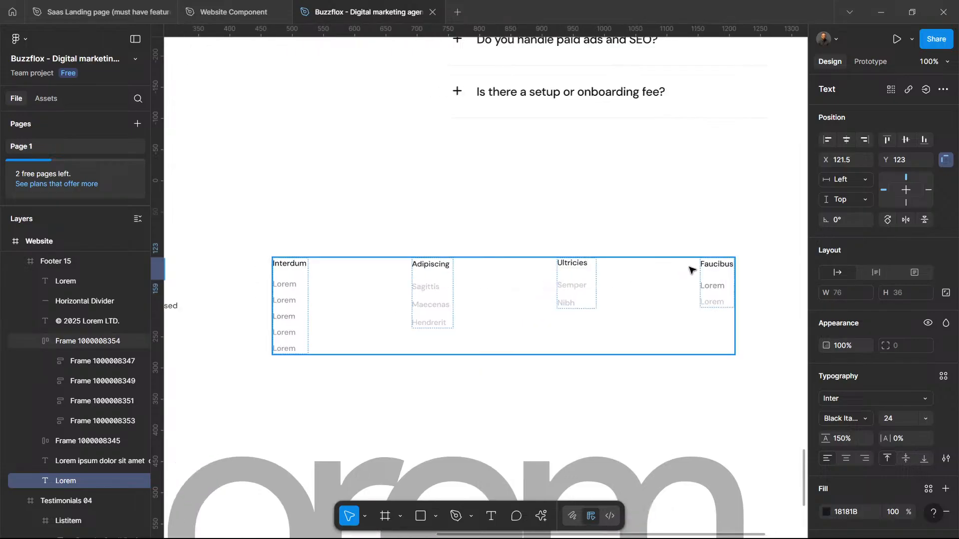
scroll(682, 269, left, 3)
scroll(678, 267, right, 3)
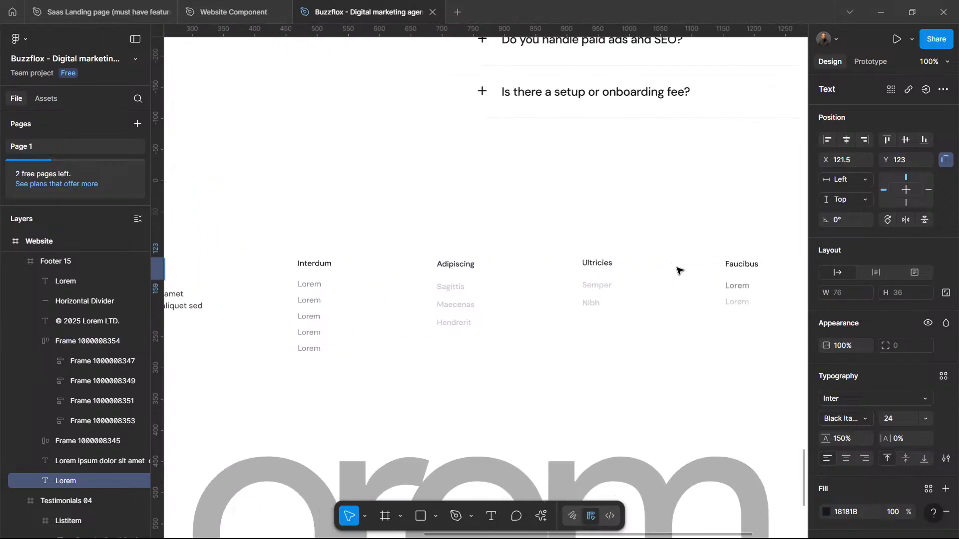
click(310, 280)
click(310, 278)
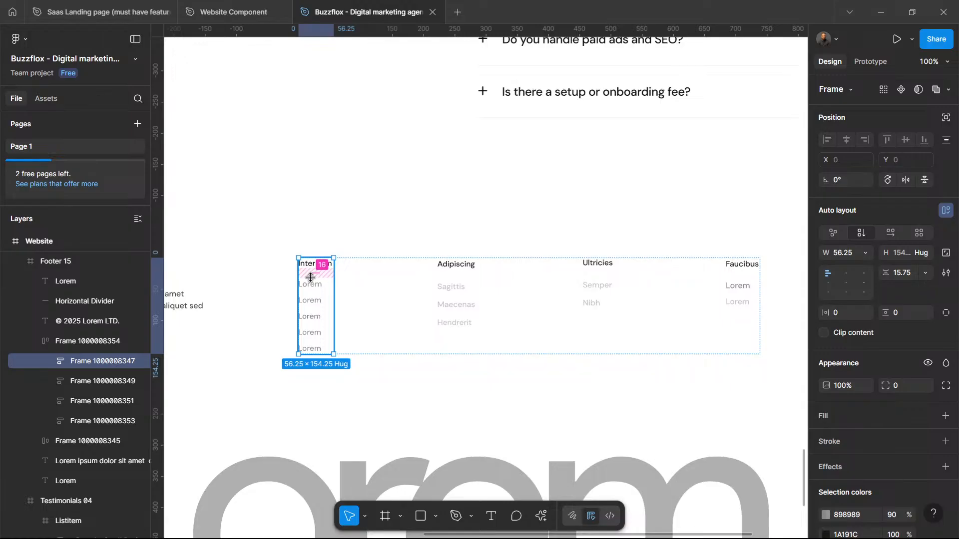
scroll(538, 307, left, 5)
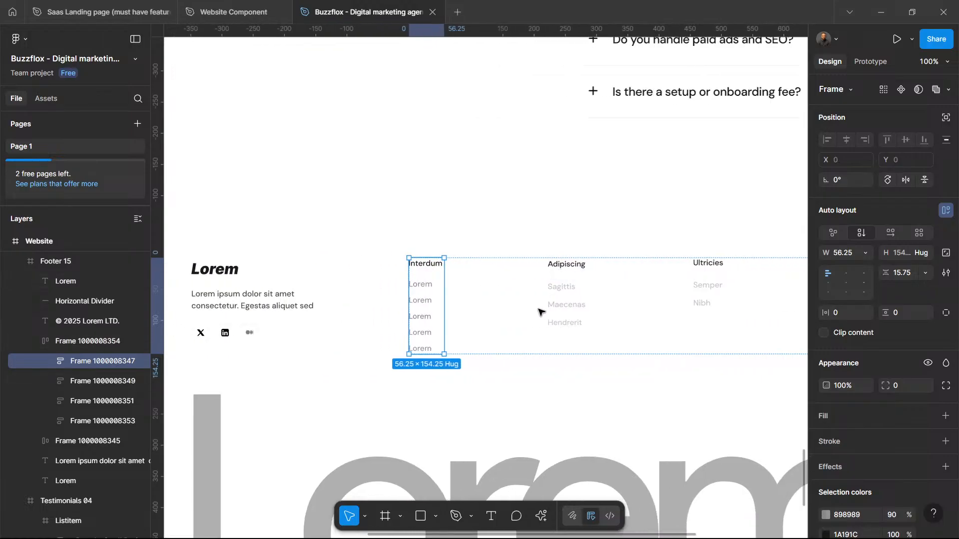
scroll(538, 312, right, 3)
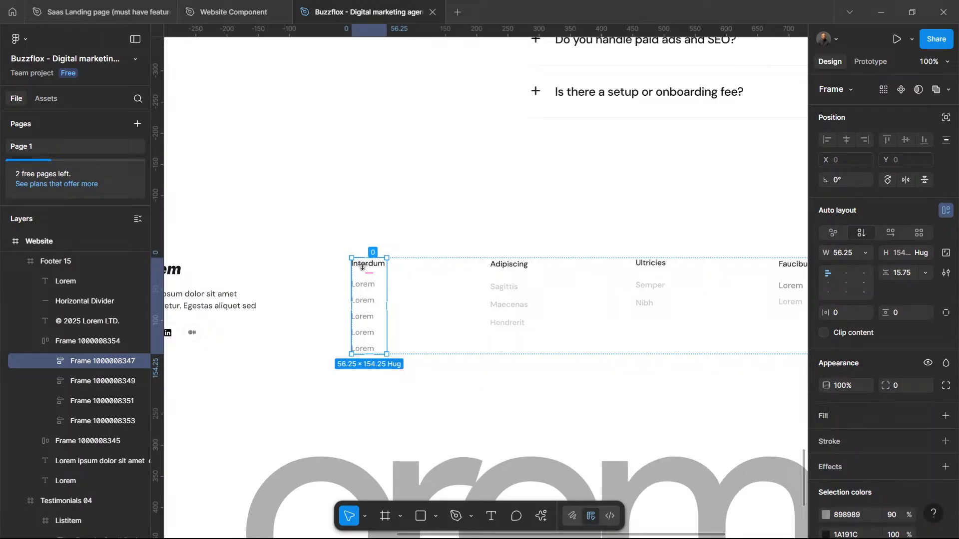
scroll(586, 321, left, 5)
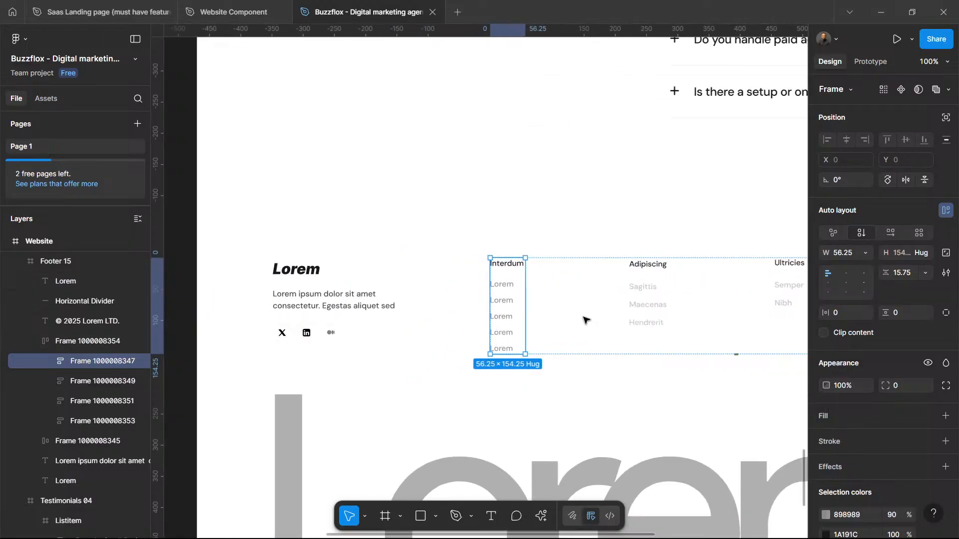
scroll(583, 317, down, 3)
scroll(584, 317, up, 3)
scroll(581, 317, right, 5)
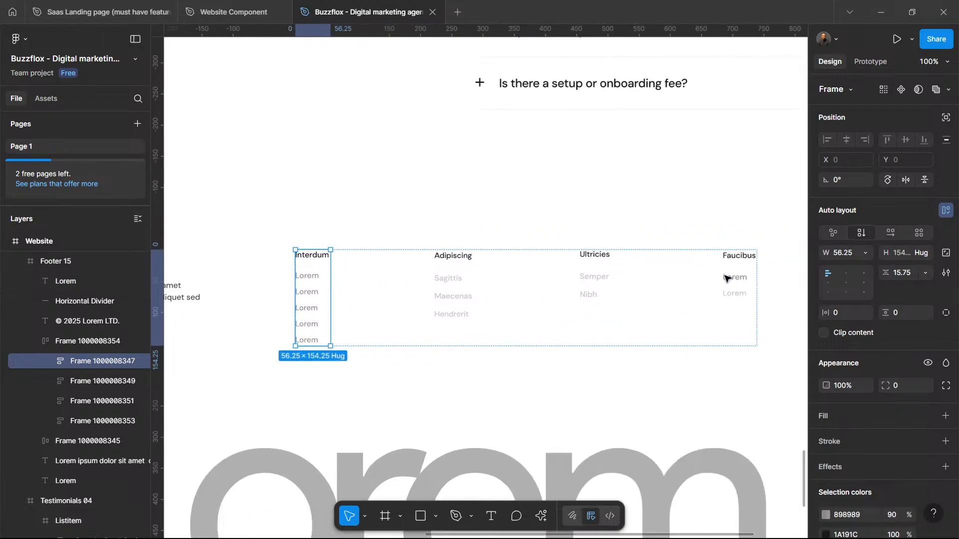
scroll(643, 293, left, 4)
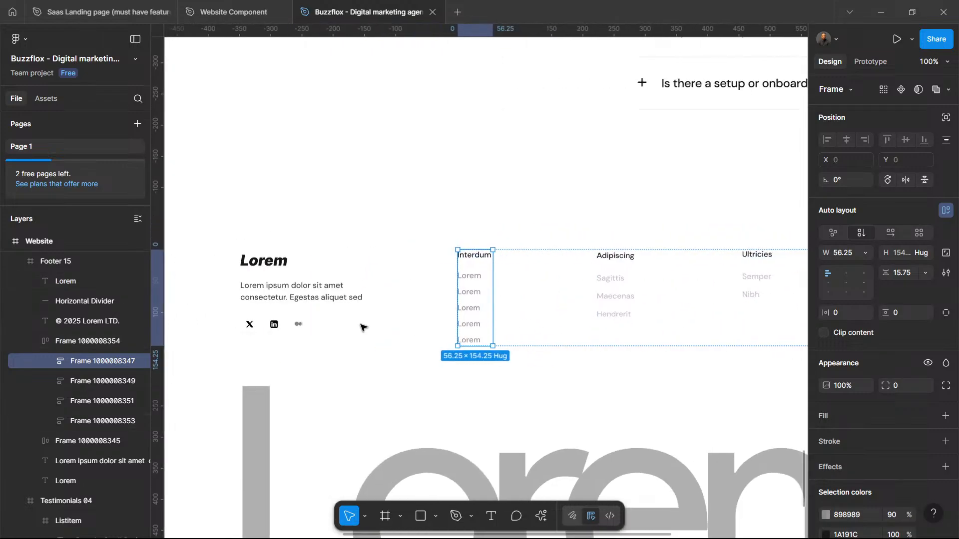
Step: Lock the oversized "Lorem" text layer in the Footer 15 frame
click(275, 324)
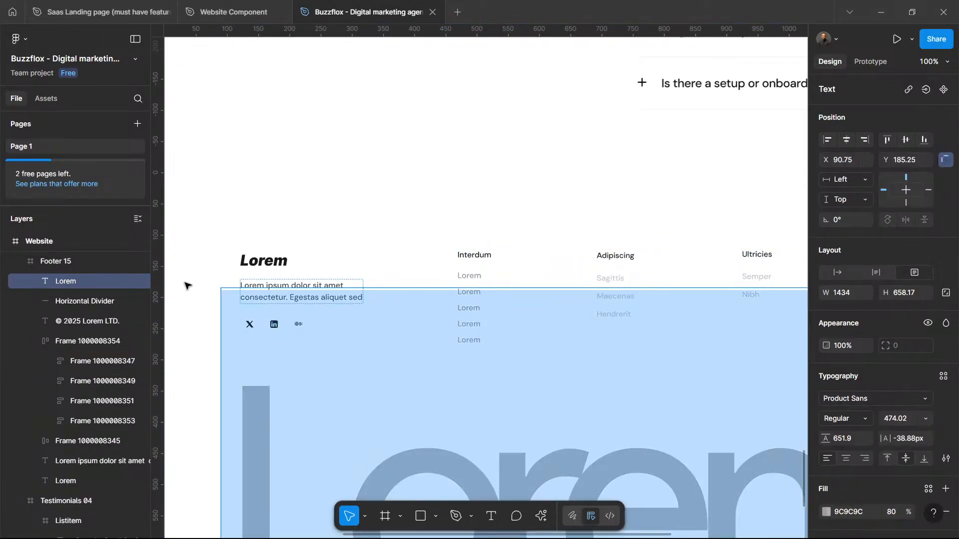
key(Escape)
click(125, 281)
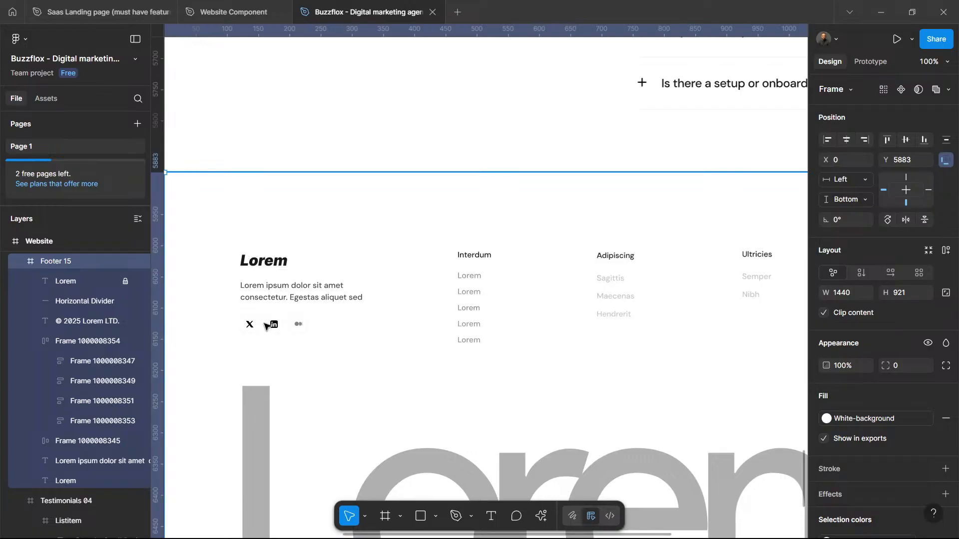
Step: Delete the "Interdum" link column from the footer
click(266, 326)
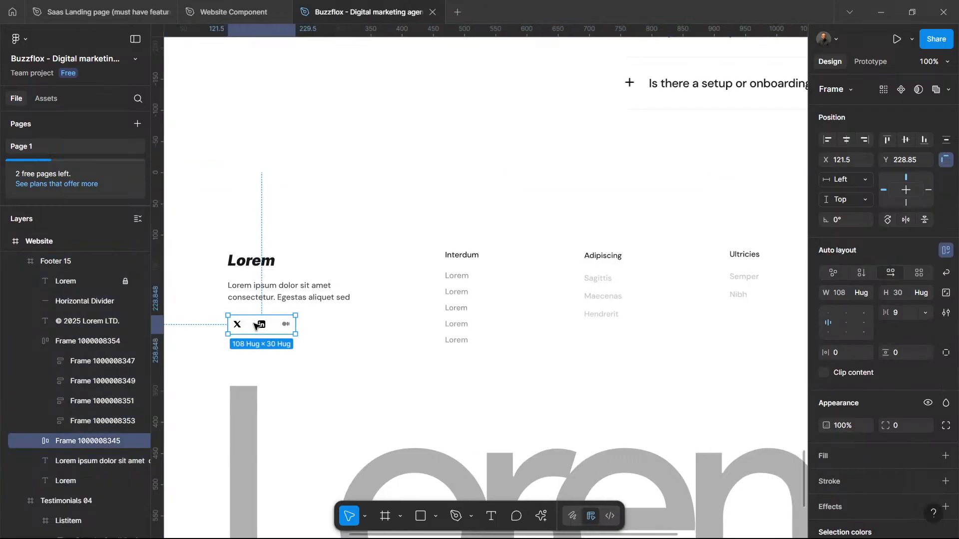
scroll(499, 299, right, 5)
scroll(669, 285, right, 1)
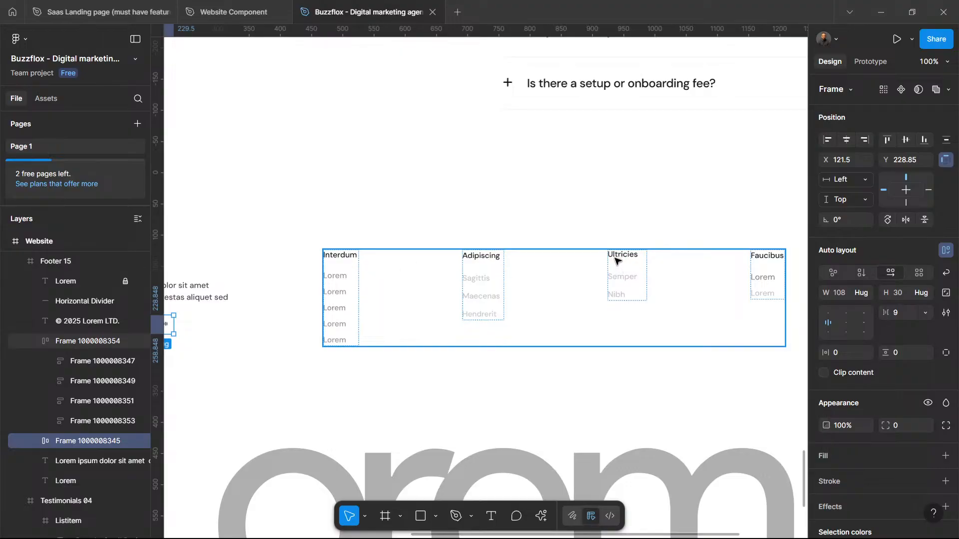
click(332, 281)
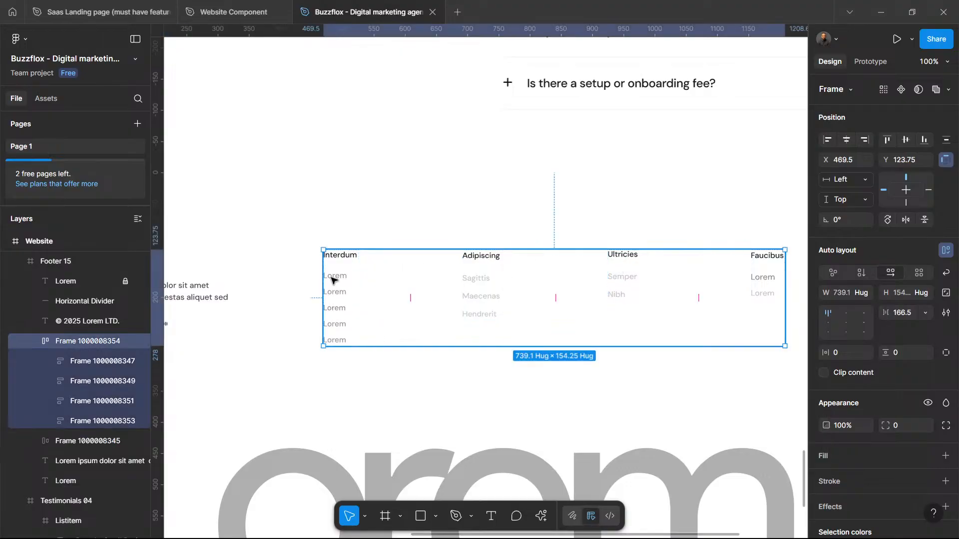
click(332, 280)
key(Delete)
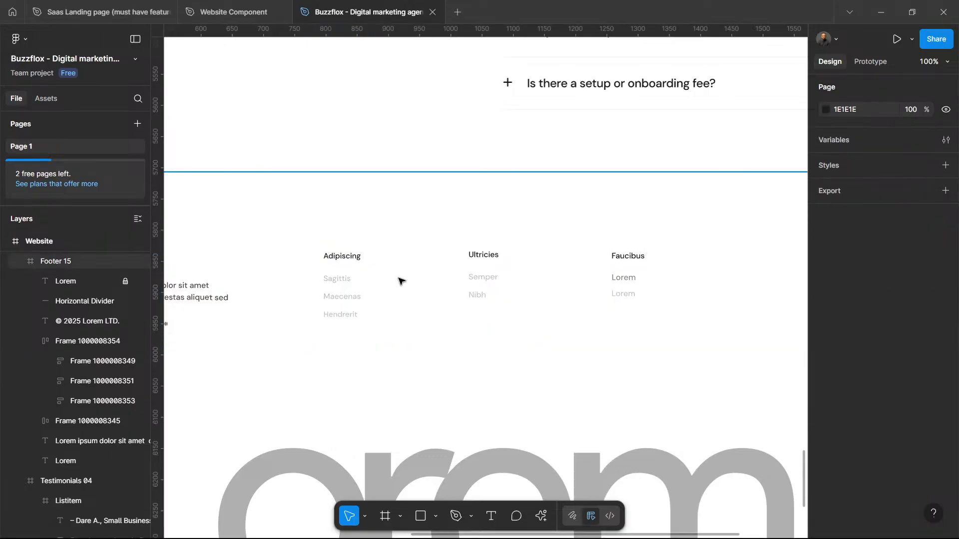
Step: Duplicate the footer's social icons row and place the copy beside the copyright line at X 641, Y 795
scroll(643, 301, left, 3)
scroll(643, 301, down, 5)
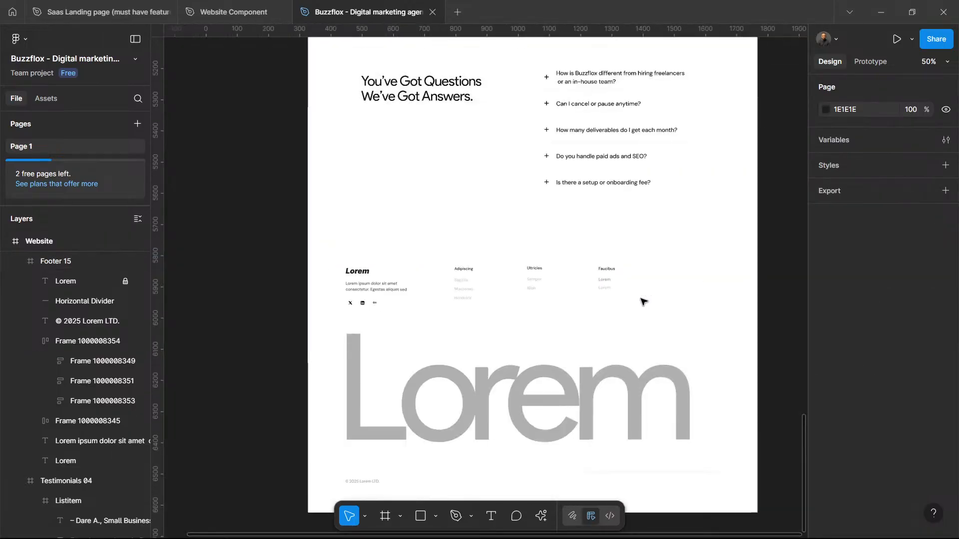
double_click(608, 284)
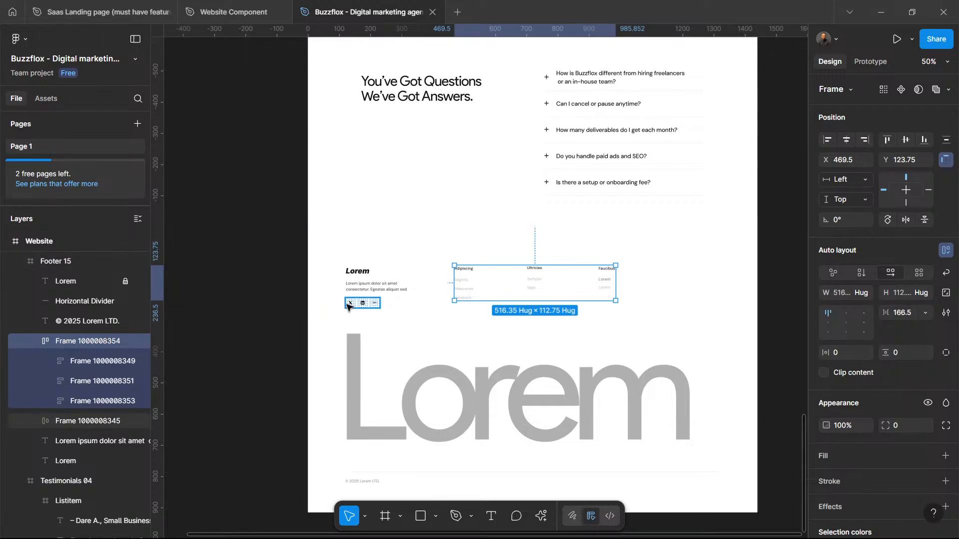
click(656, 284)
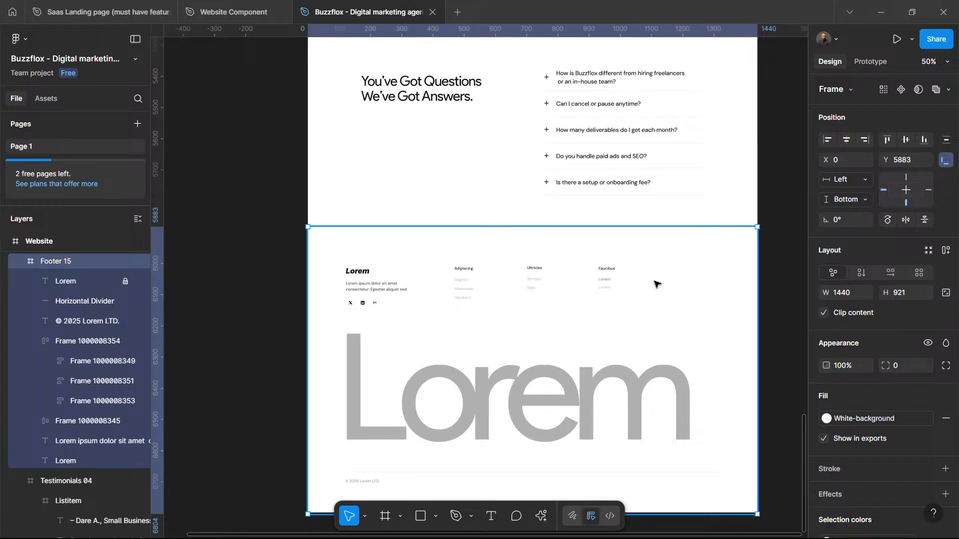
double_click(358, 285)
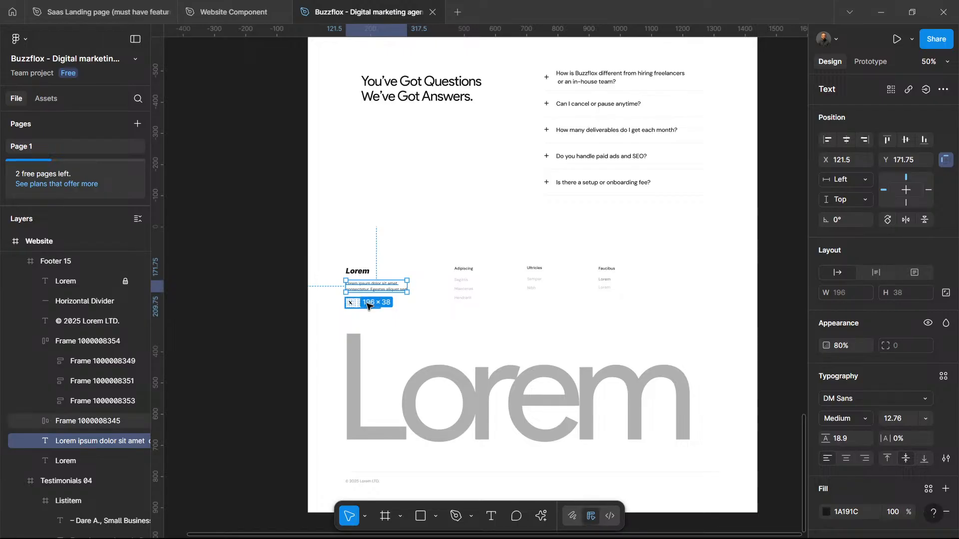
click(357, 305)
drag(357, 305, 521, 482)
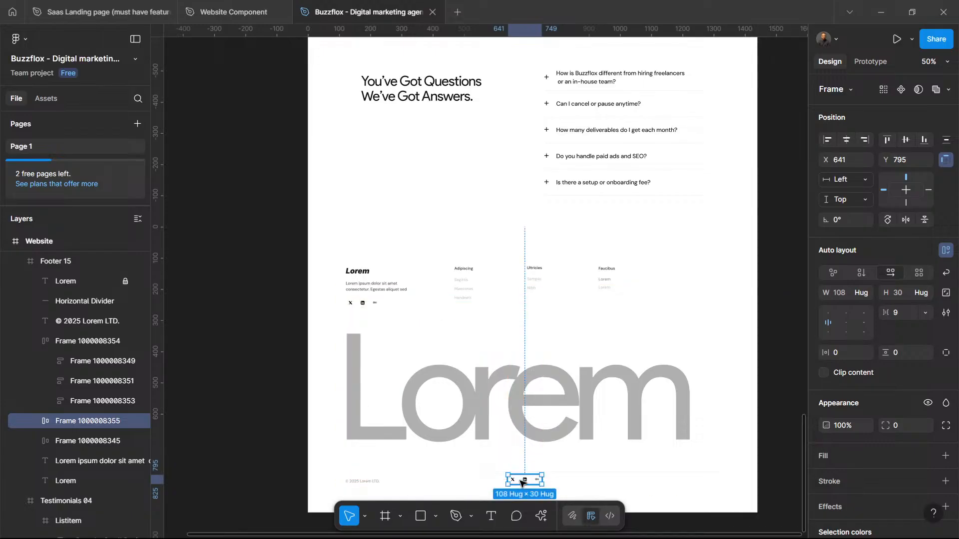
Step: Examine the placement of the copied social icons below the oversized "Lorem" text and keep them selected
key(ctrl+equal)
scroll(520, 481, up, 1)
scroll(520, 481, left, 2)
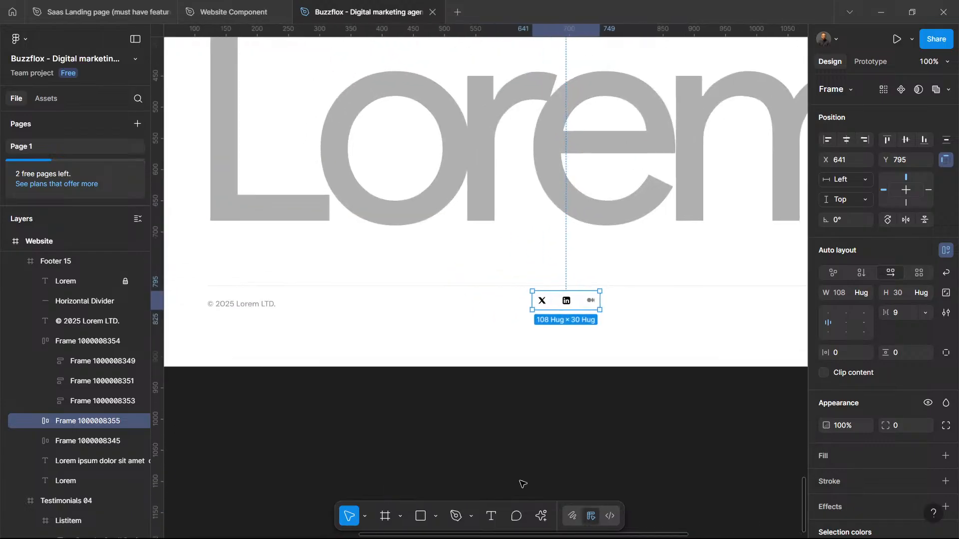
scroll(514, 420, right, 2)
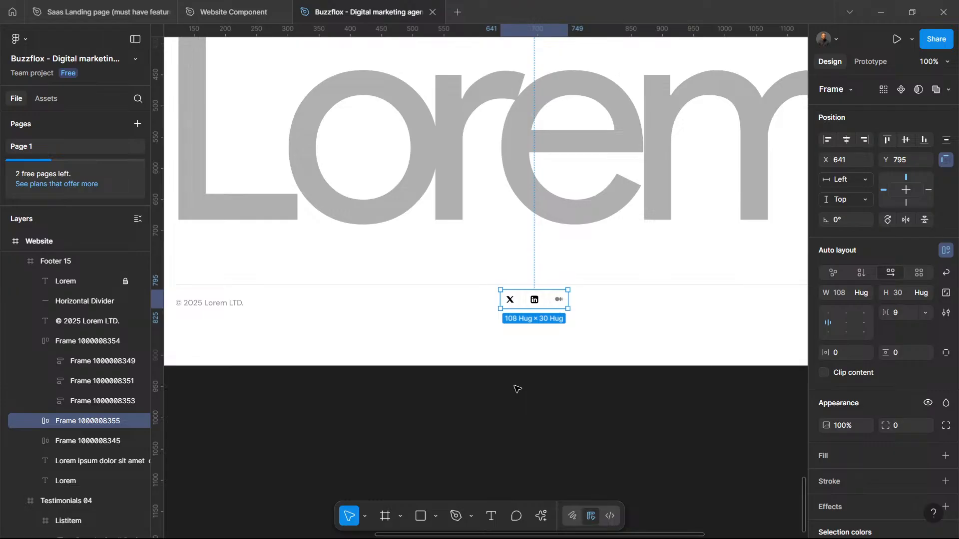
key(ctrl+minus)
scroll(523, 345, up, 3)
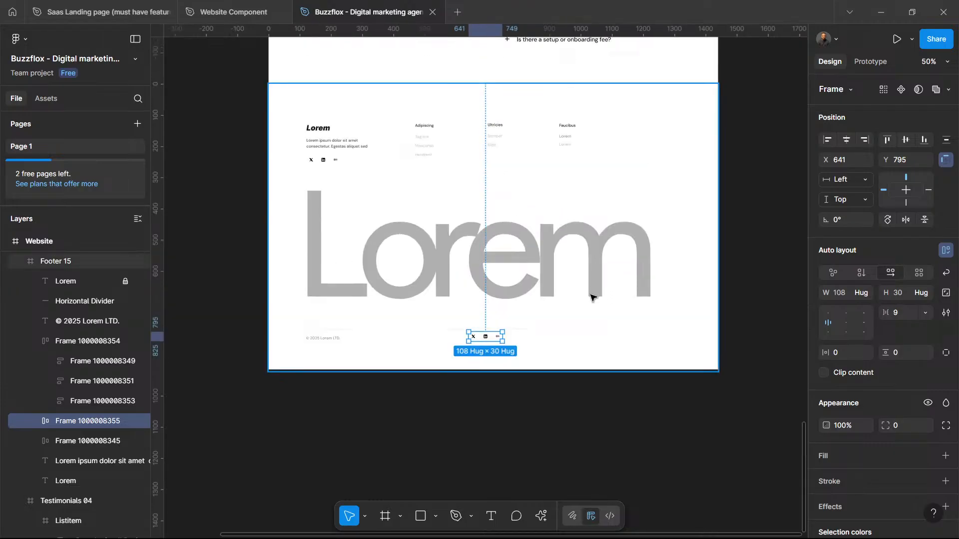
click(551, 271)
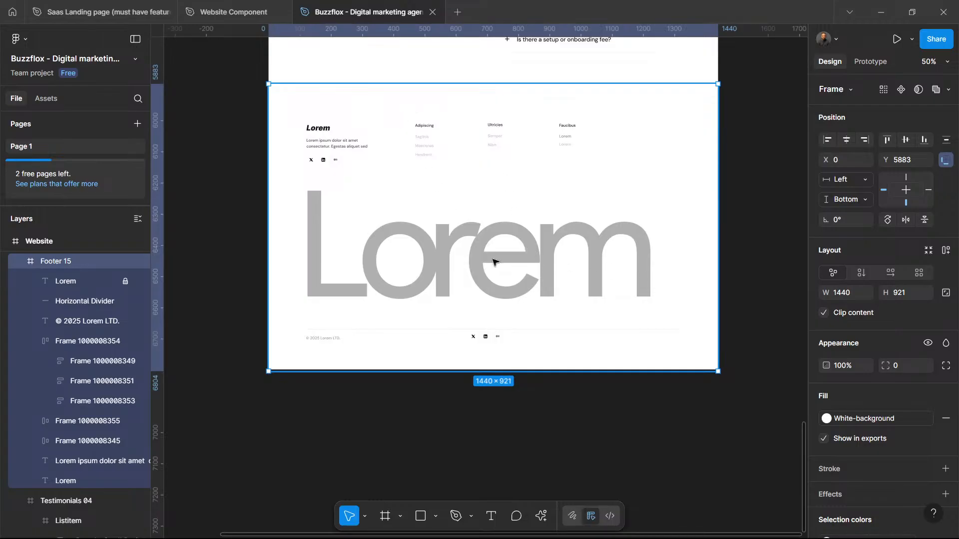
click(493, 342)
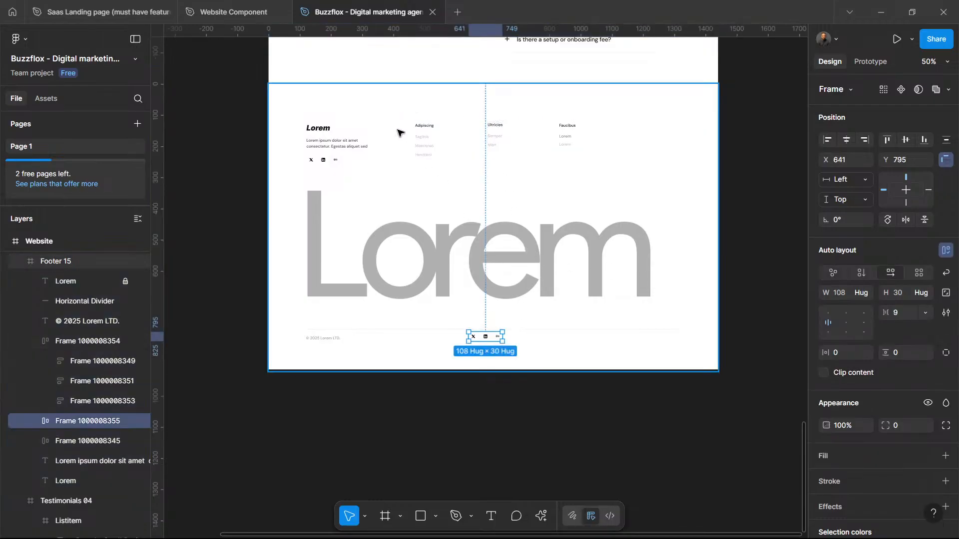
Step: Duplicate the "Sagittis" and "Hendrerit" footer links below the horizontal divider and set the copies' fill to 000000
ctrl+click(424, 139)
shift+click(427, 152)
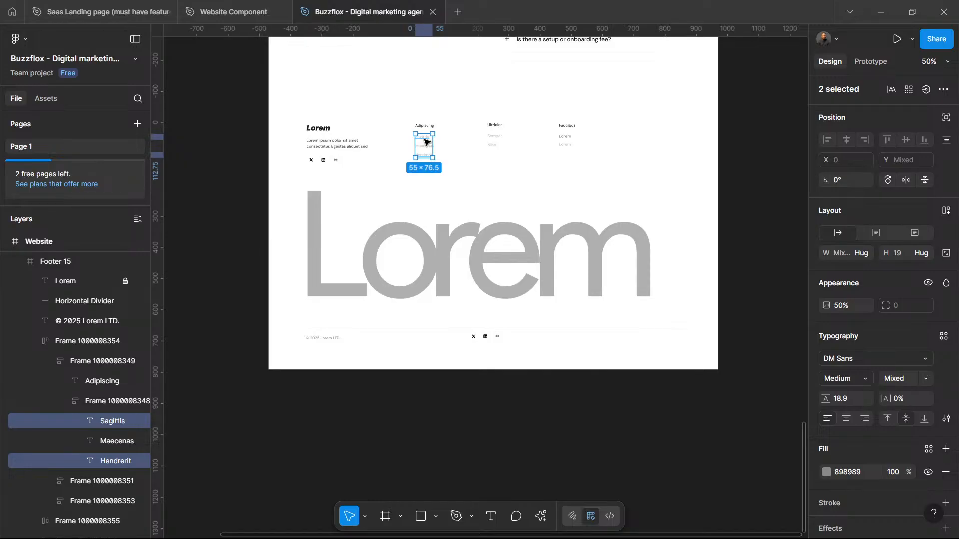
drag(425, 141, 589, 344)
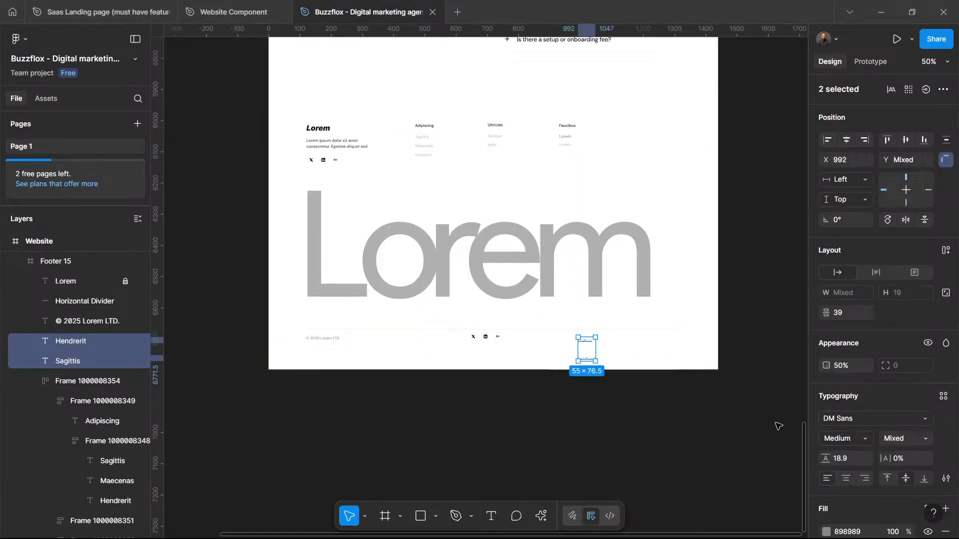
click(826, 531)
drag(721, 369, 680, 407)
click(537, 387)
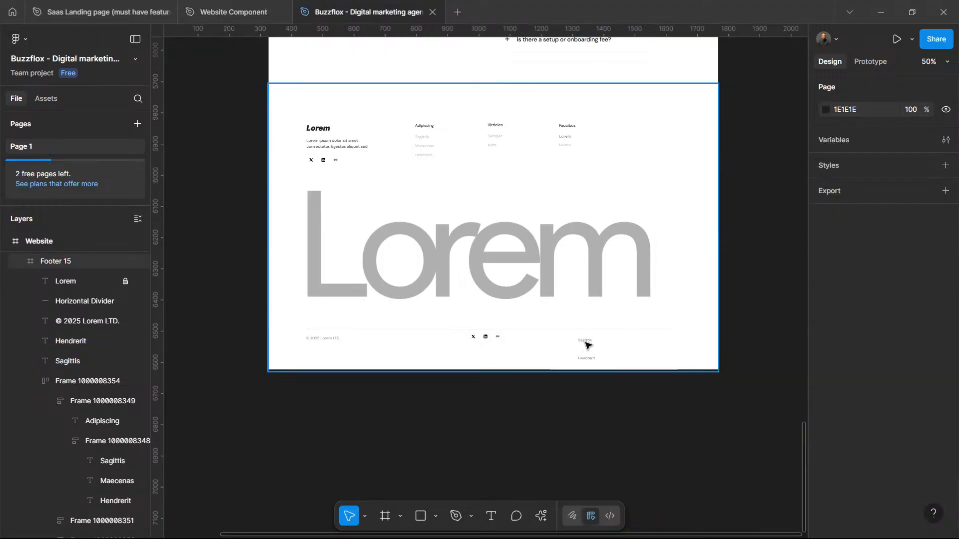
Step: Arrange the copied "Sagittis" and "Hendrerit" links side by side under the divider, placing "Hendrerit" at X 1162, Y 792
click(586, 345)
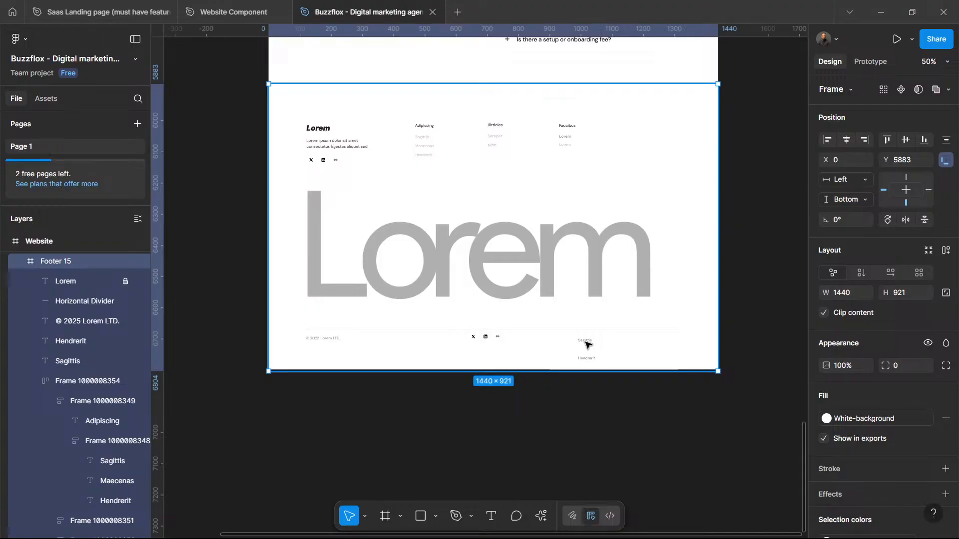
click(587, 344)
drag(586, 344, 638, 337)
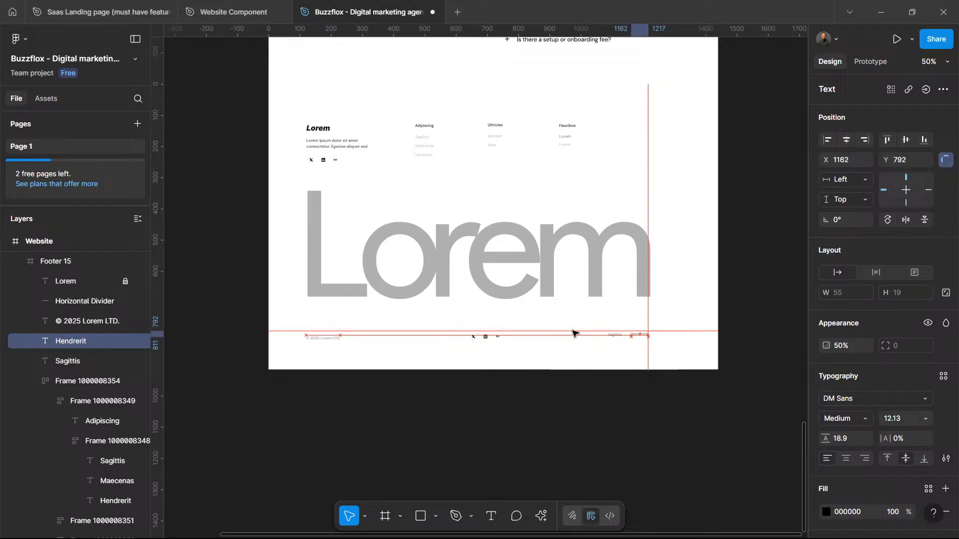
Step: Delete the footer's small "Lorem" logo text, its description, the original social icons row and the remaining link columns
click(367, 147)
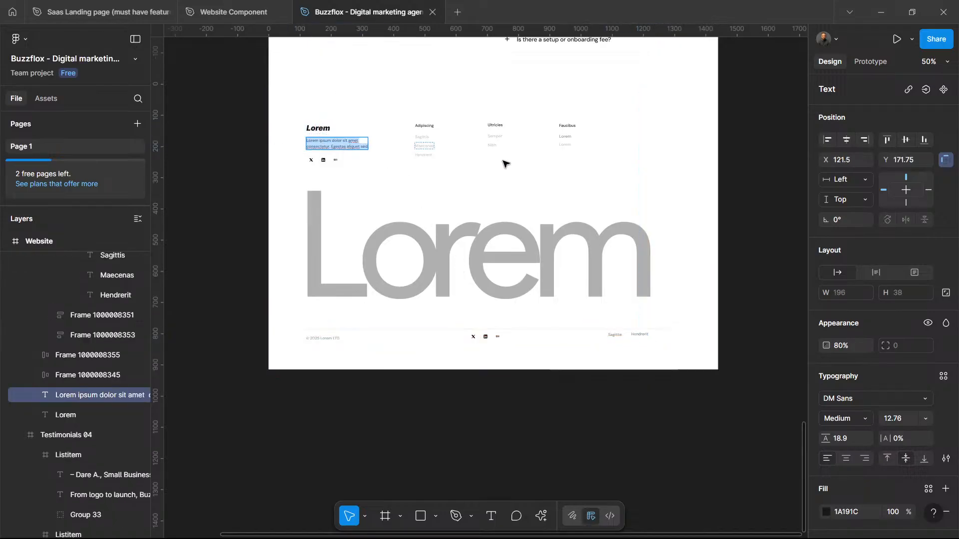
click(340, 183)
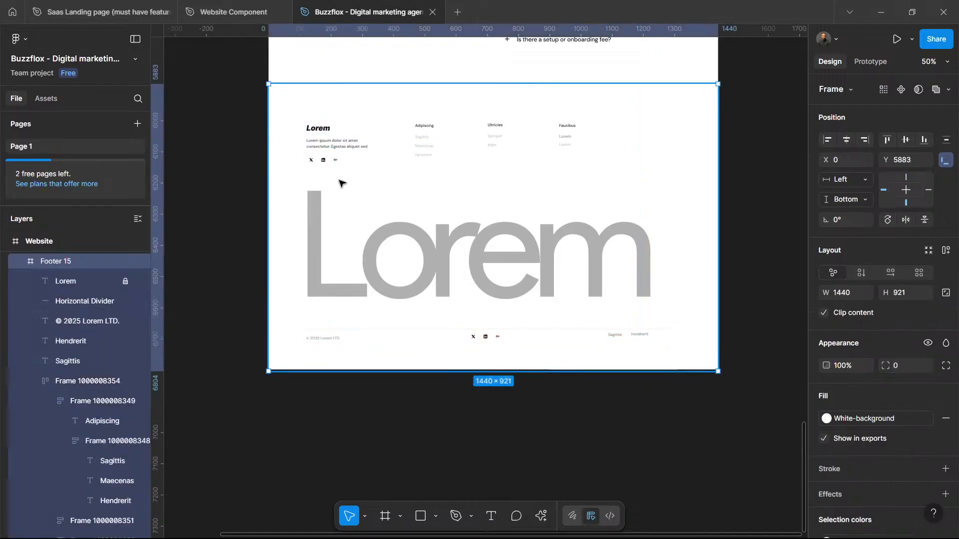
click(325, 143)
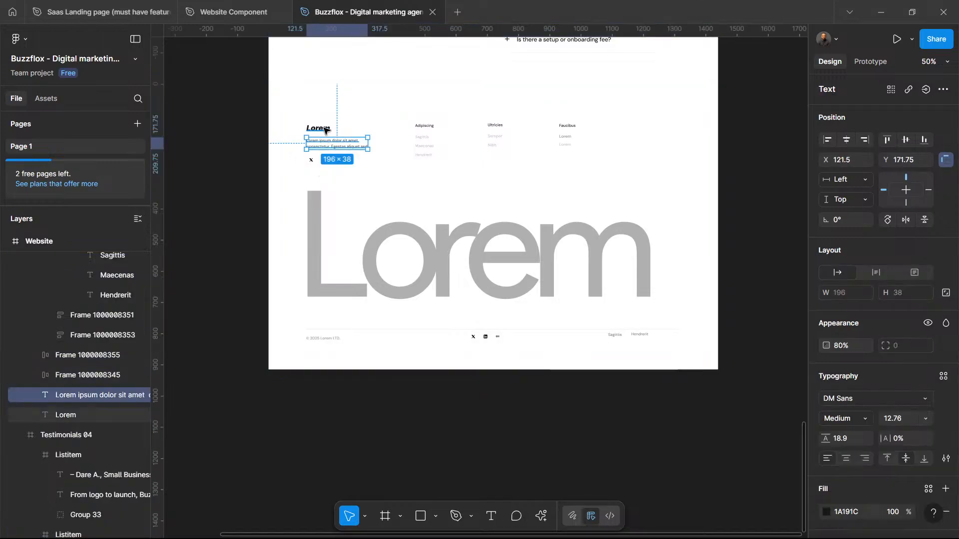
shift+click(325, 131)
shift+click(315, 160)
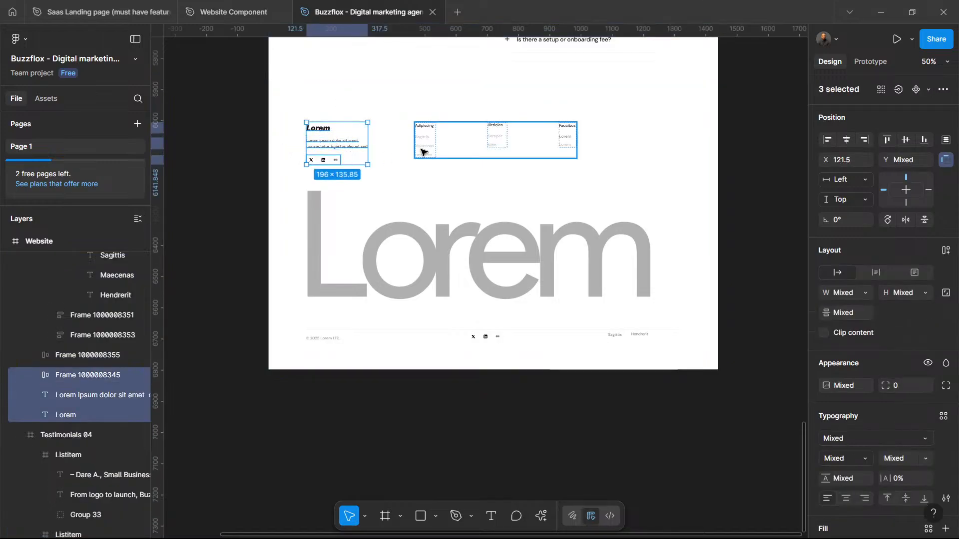
shift+click(422, 152)
key(Delete)
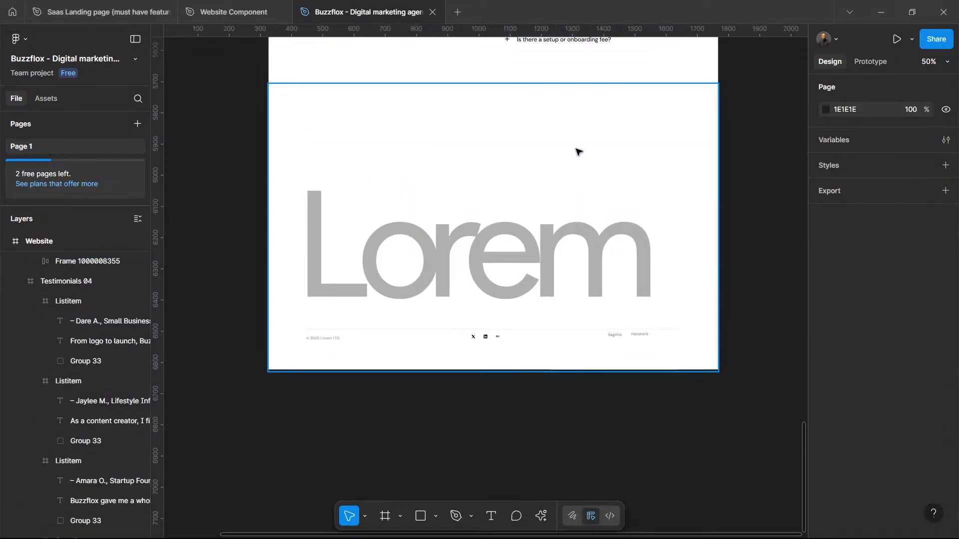
click(590, 86)
drag(591, 82, 591, 111)
key(ctrl+z)
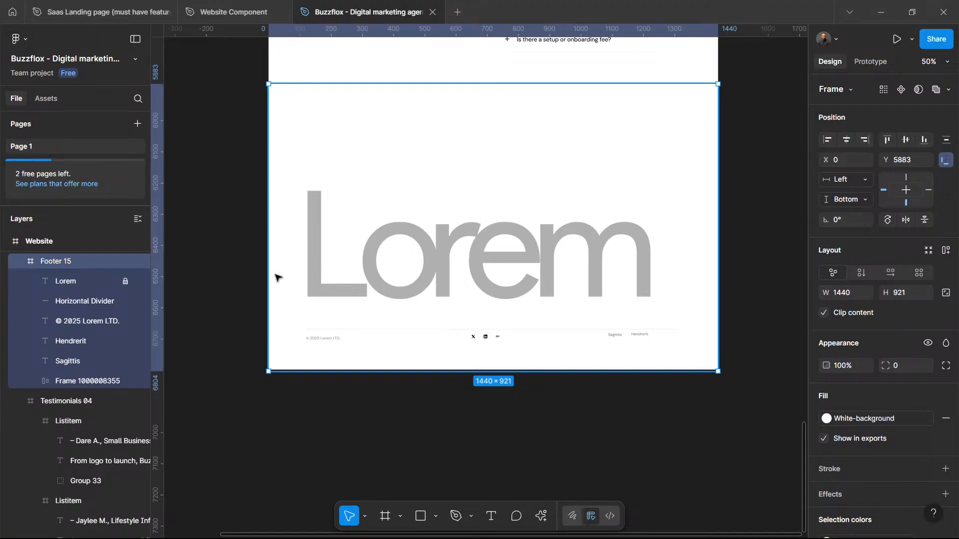
Step: Unlock the oversized "Lorem" text layer and reduce its text box height to 383
click(125, 283)
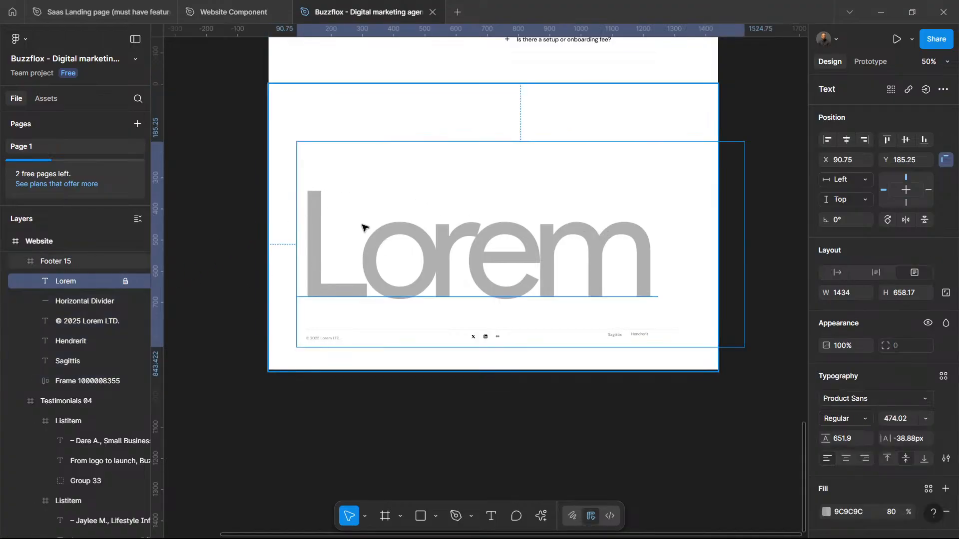
click(414, 258)
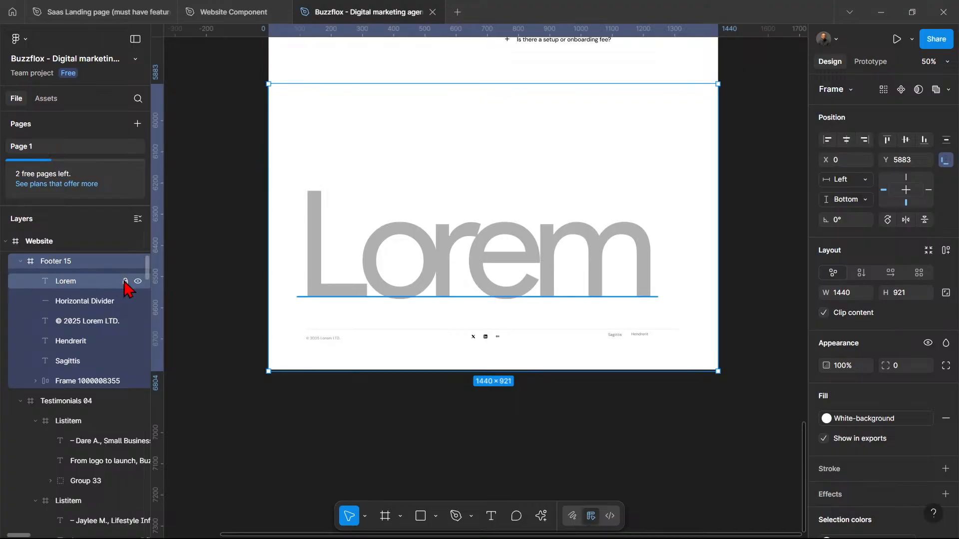
click(512, 285)
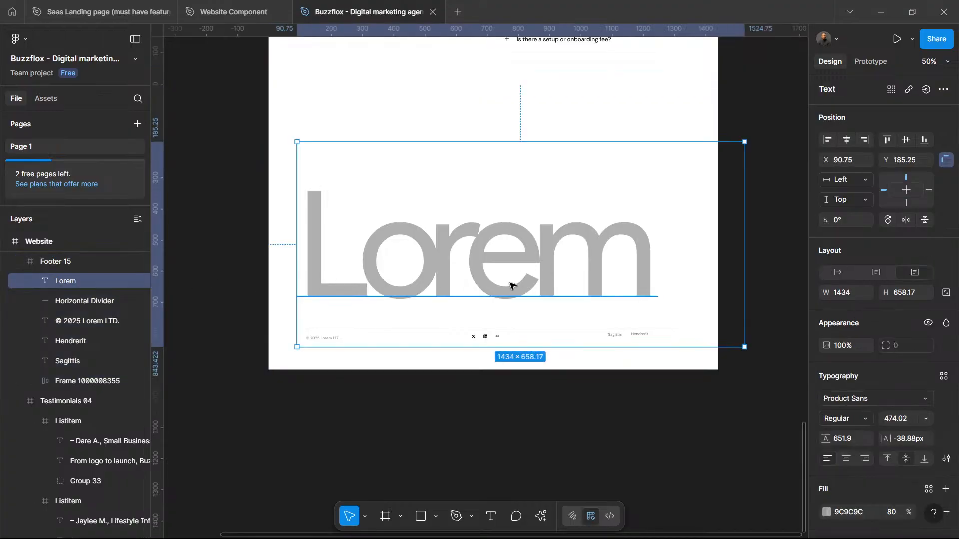
drag(582, 348, 583, 262)
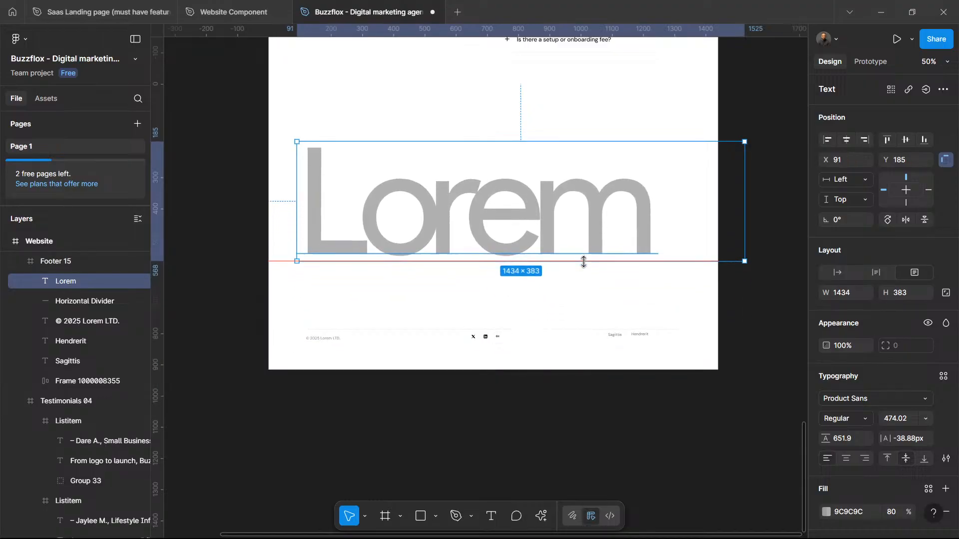
Step: Move the oversized "Lorem" text up to the footer's upper edge at X 91, Y 0
scroll(555, 193, up, 4)
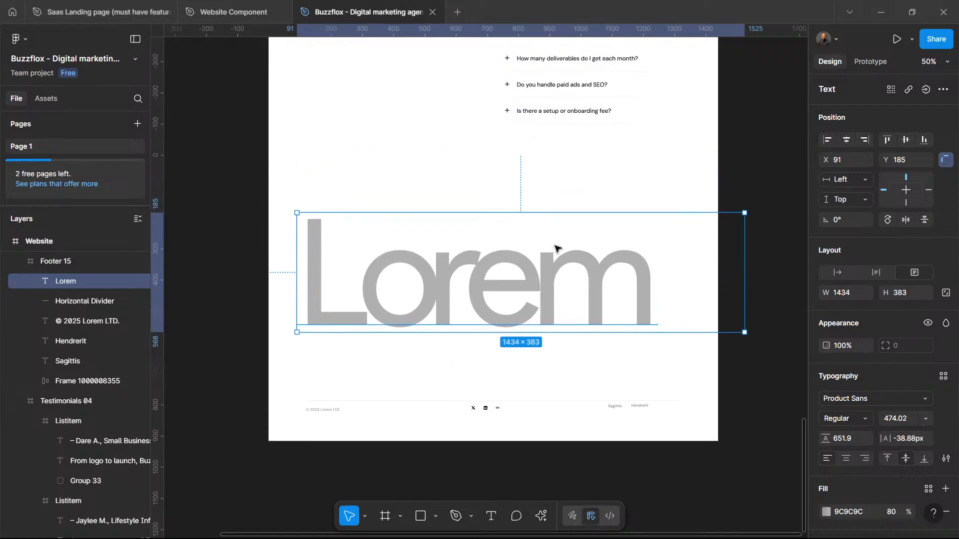
drag(510, 238, 510, 151)
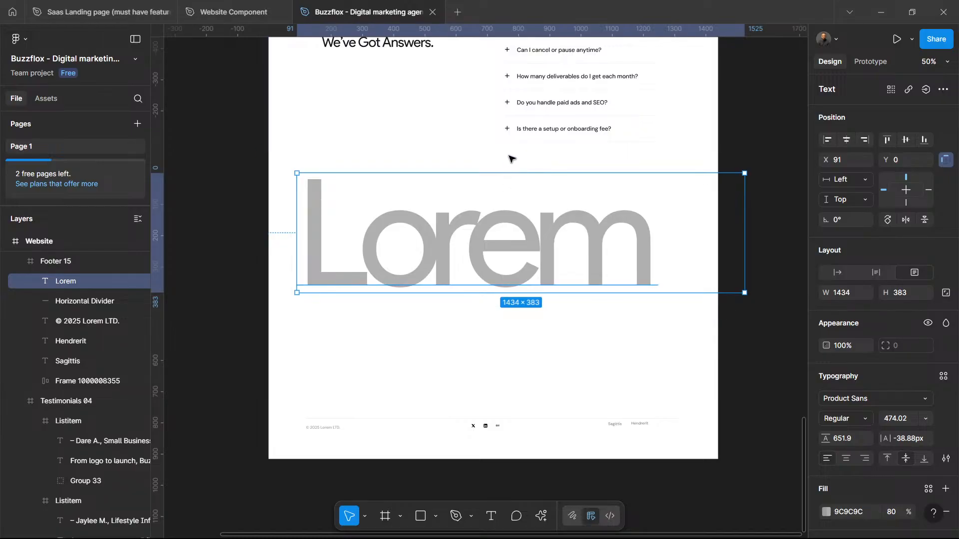
key(Escape)
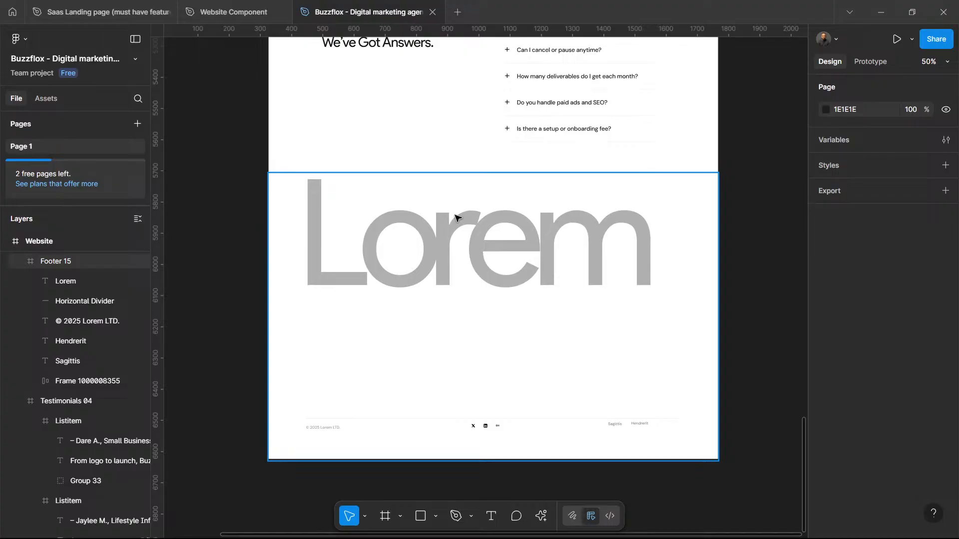
Step: Move the divider, copyright line, social icons and both links up together to sit just below the oversized "Lorem" text
click(482, 427)
key(Return)
click(485, 426)
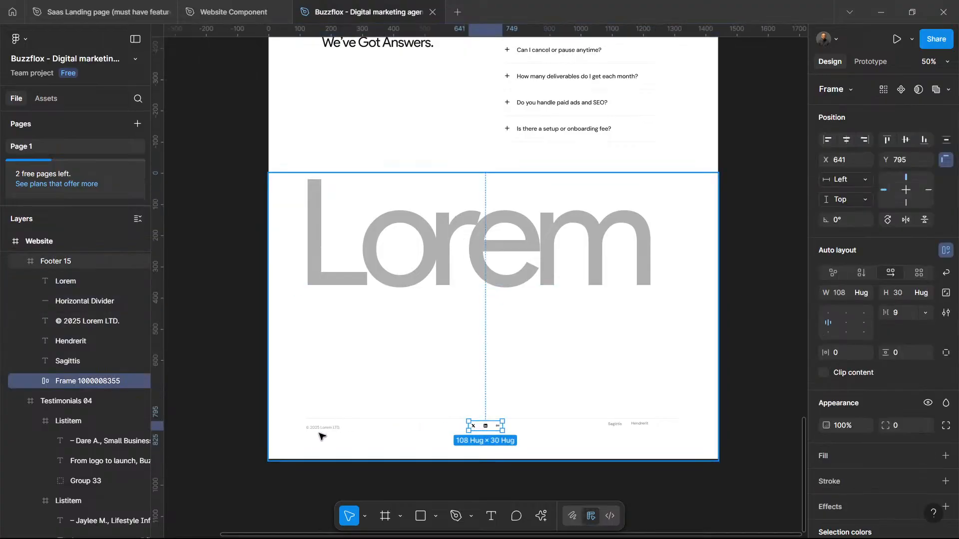
shift+click(360, 424)
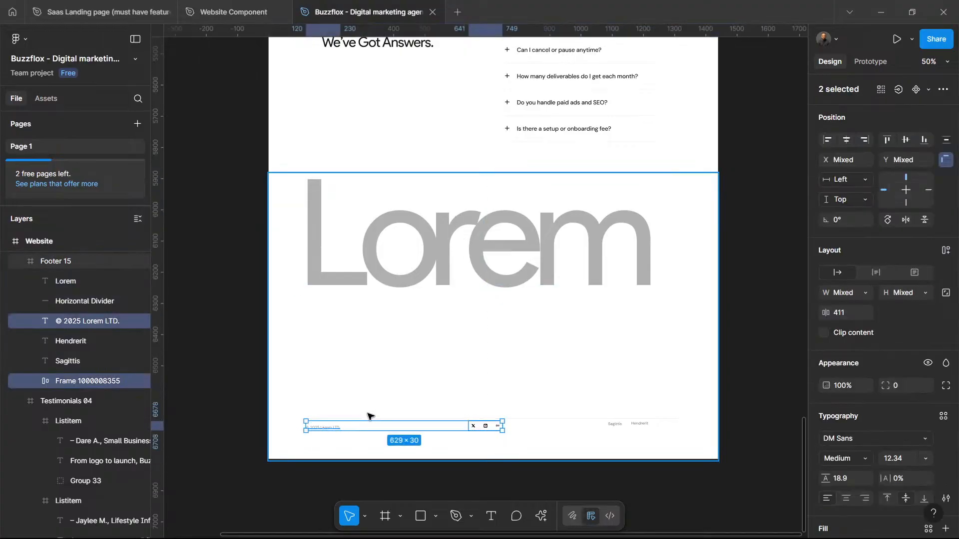
shift+click(563, 419)
shift+click(616, 424)
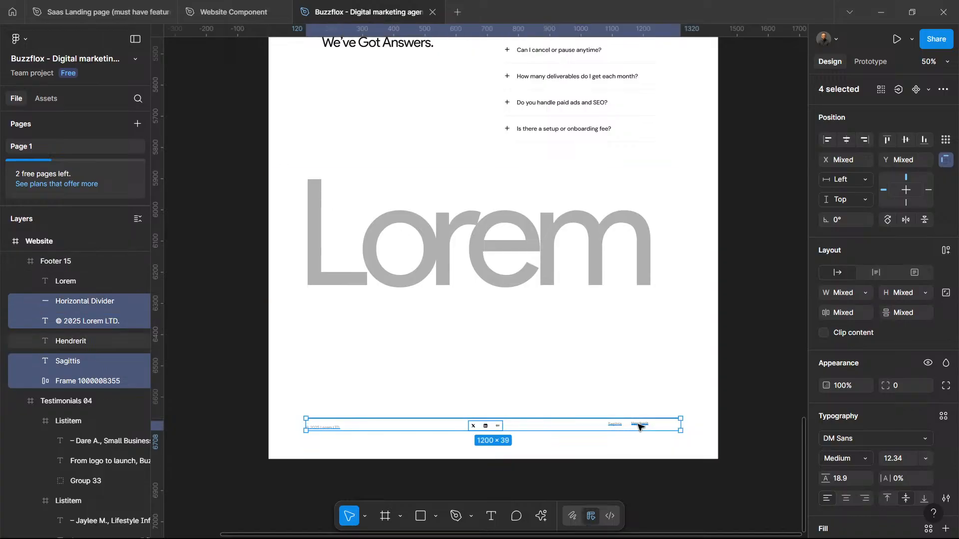
shift+click(640, 424)
drag(495, 427, 497, 311)
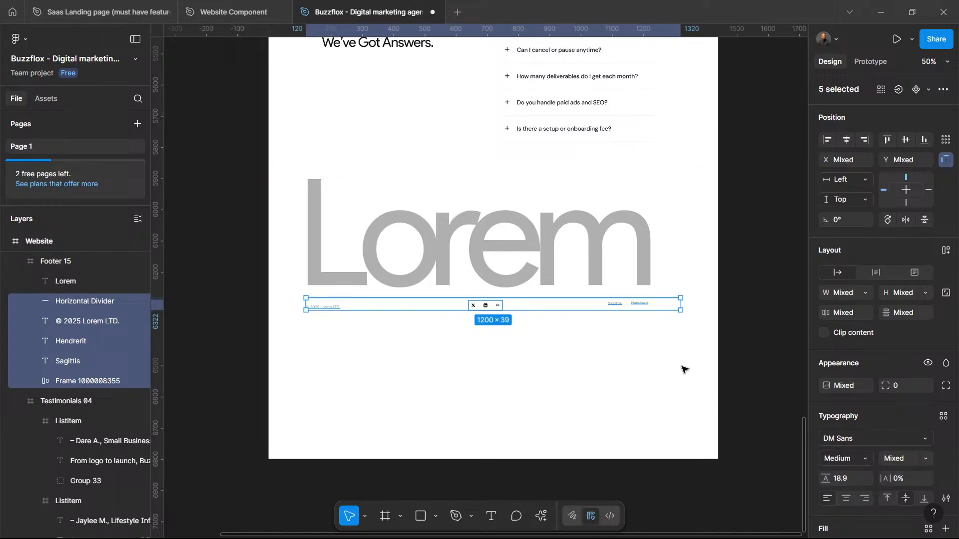
key(Escape)
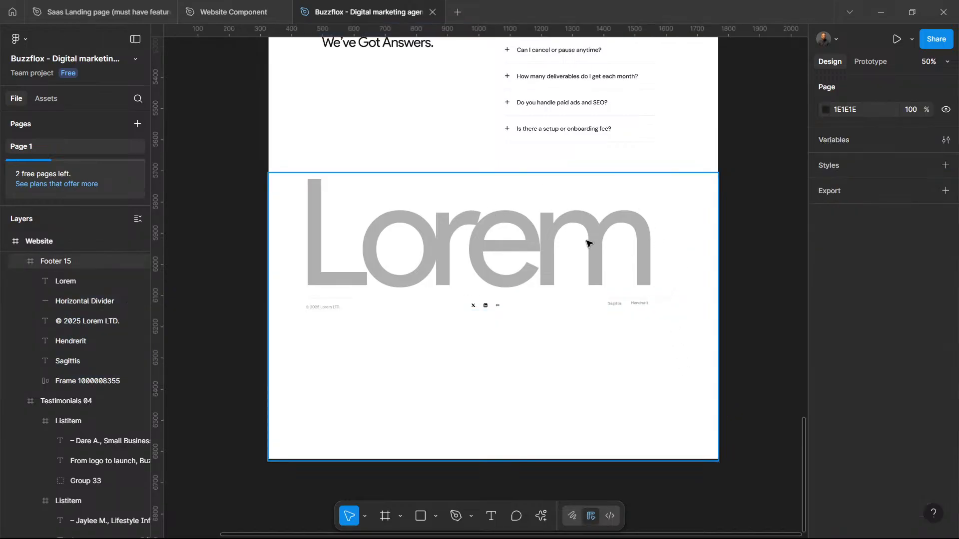
Step: Narrow the oversized "Lorem" text box from its right side and lock the layer
click(620, 306)
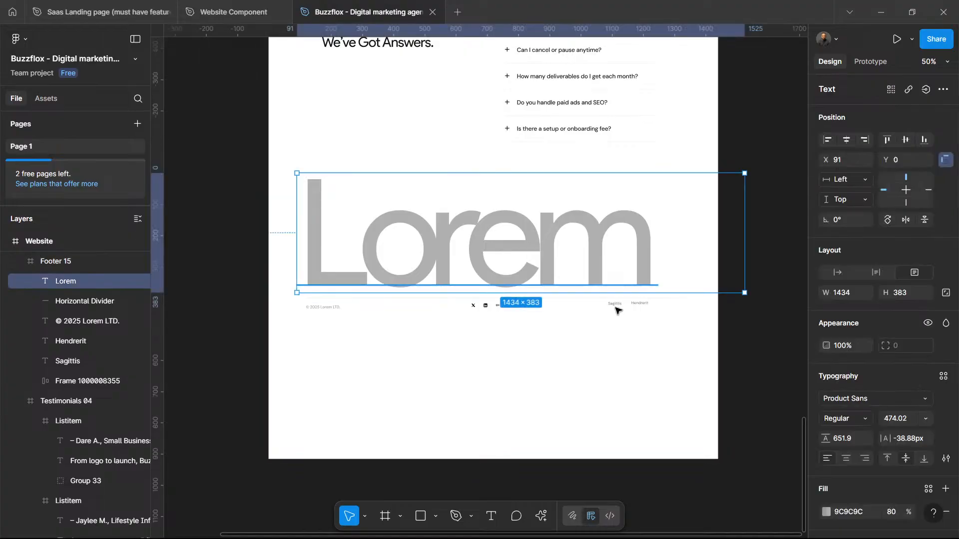
drag(740, 248, 665, 248)
click(126, 281)
click(443, 375)
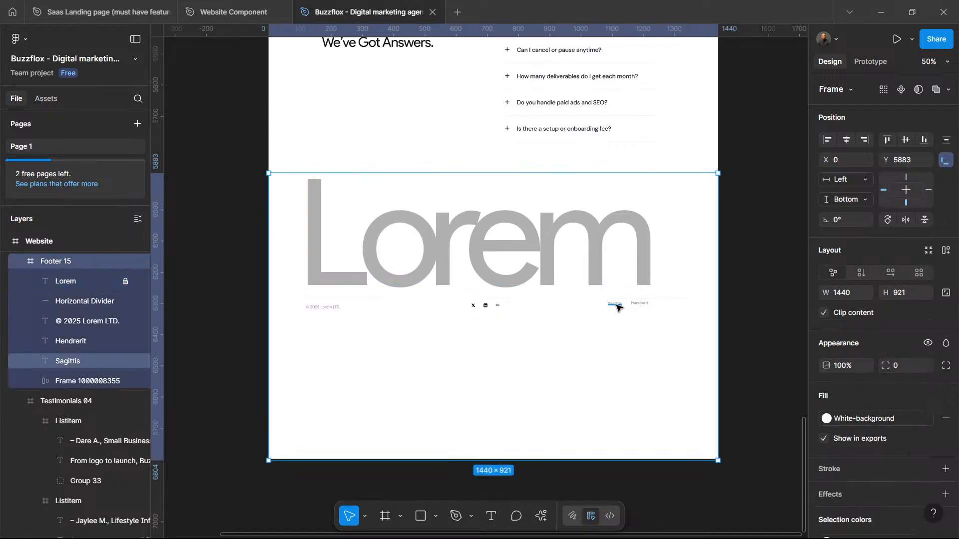
Step: Replace the "Sagittis" link text below the divider with "Privacy policy"
click(618, 307)
key(ctrl+plus)
key(ctrl+plus)
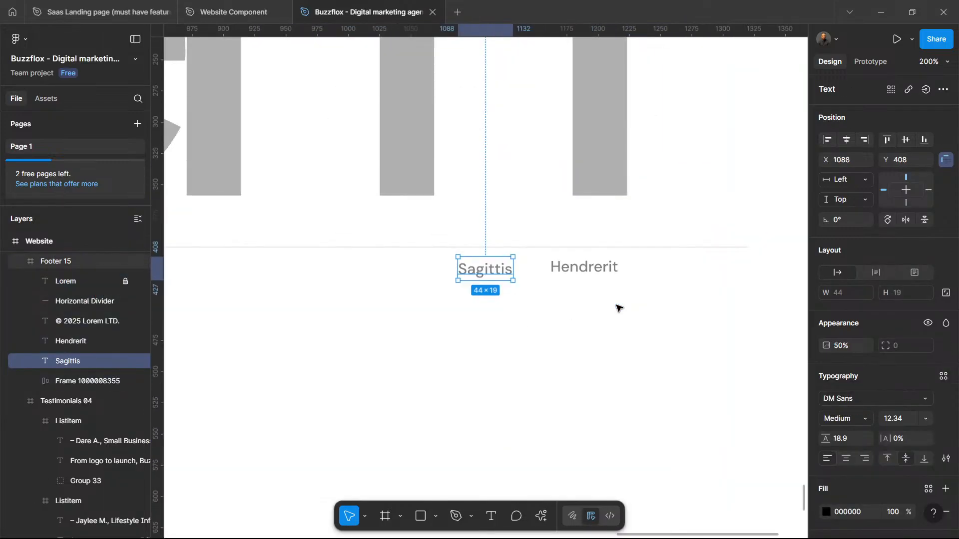
double_click(498, 272)
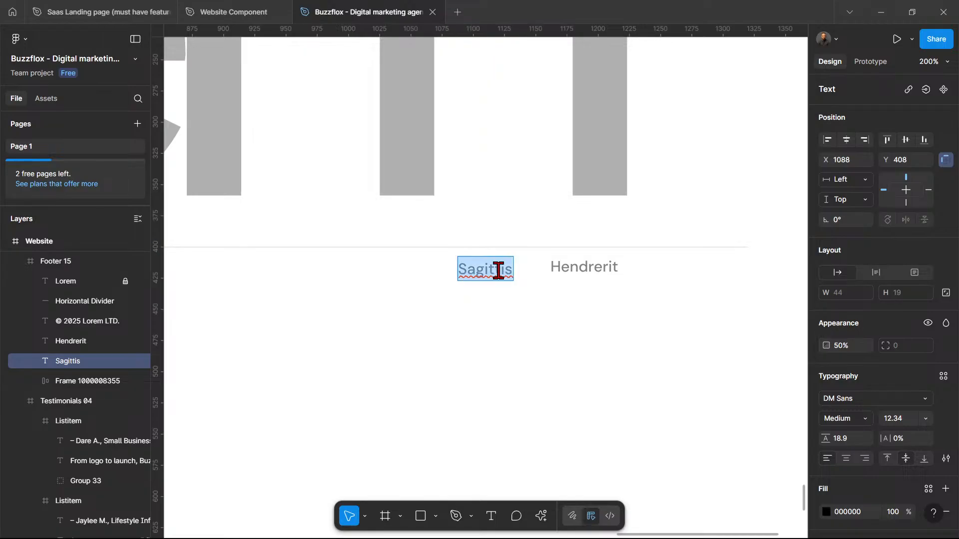
text(Pri)
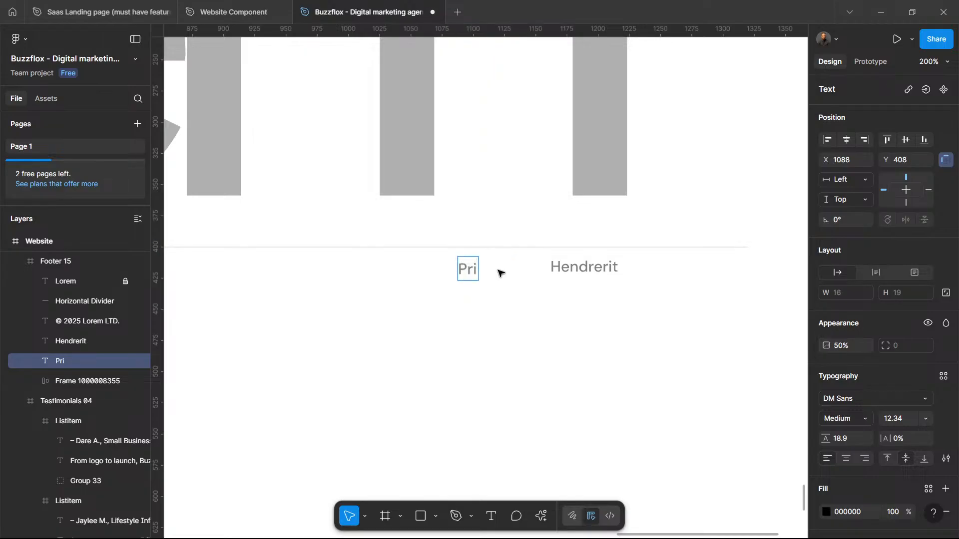
text(vacy policy)
click(560, 300)
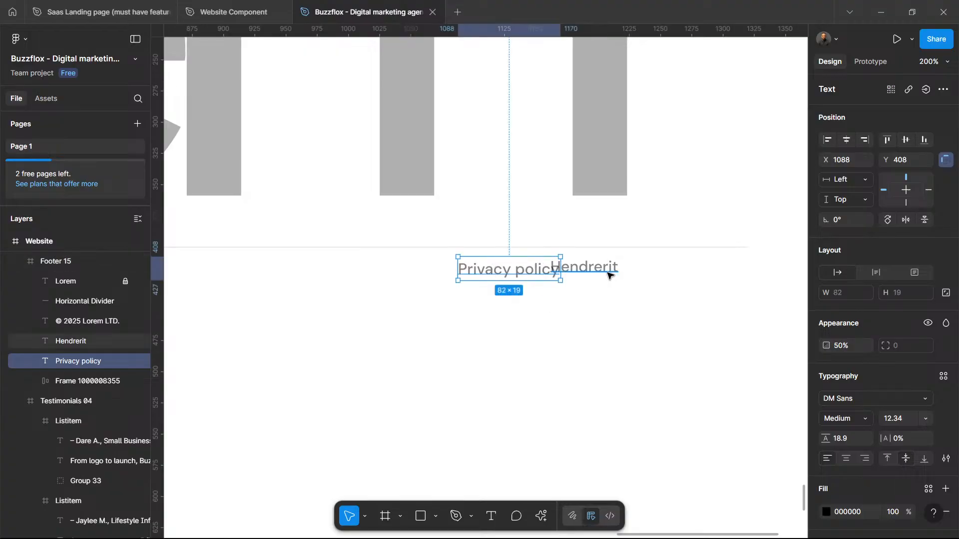
Step: Move the "Hendrerit" link clear of "Privacy policy" to X 1201 and align both links on their vertical centers
click(593, 272)
mouse_move(606, 271)
mouse_down()
mouse_move(645, 273)
mouse_move(619, 274)
mouse_up()
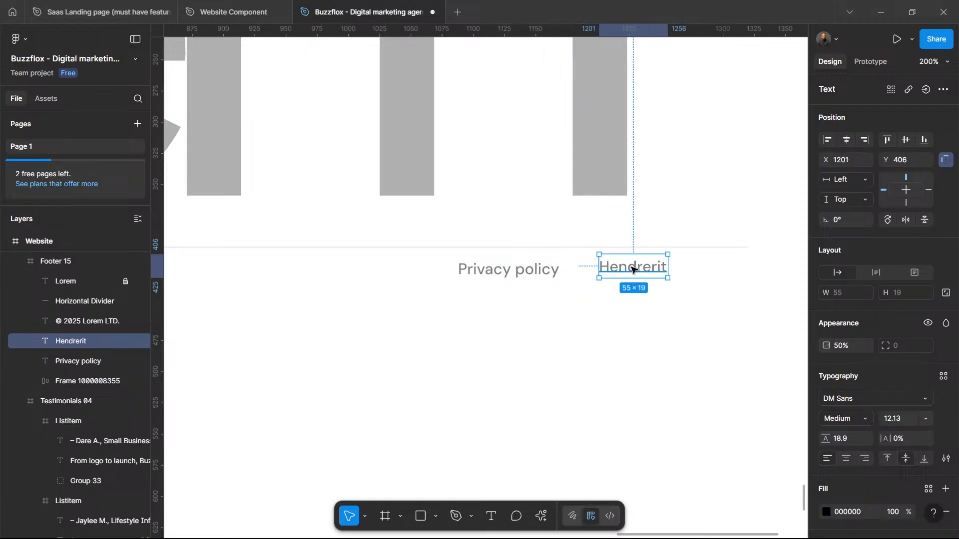
shift+click(508, 276)
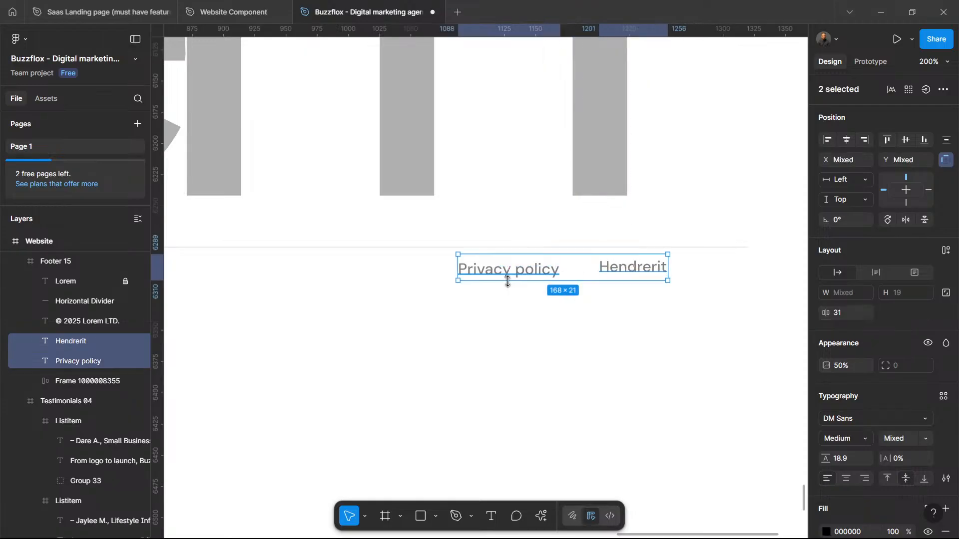
click(846, 140)
key(ctrl+z)
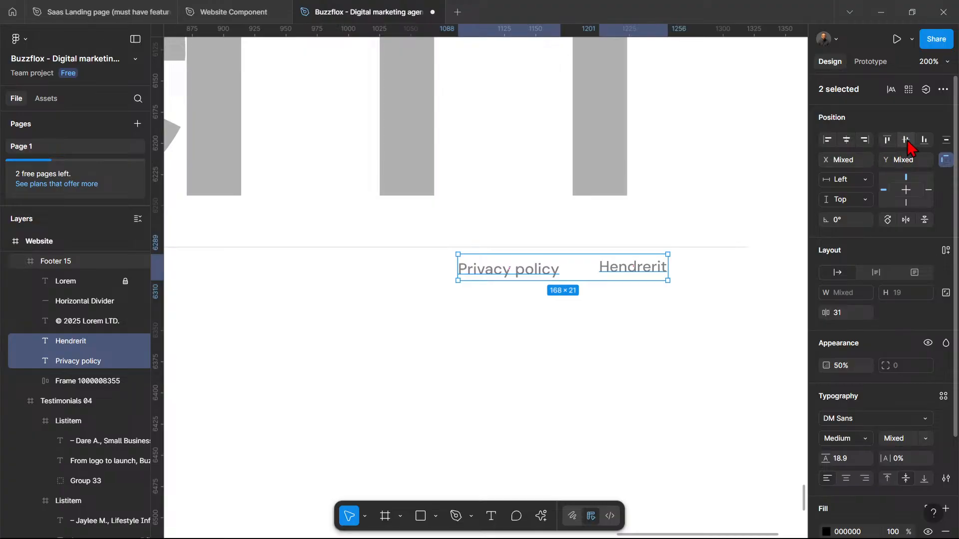
click(907, 141)
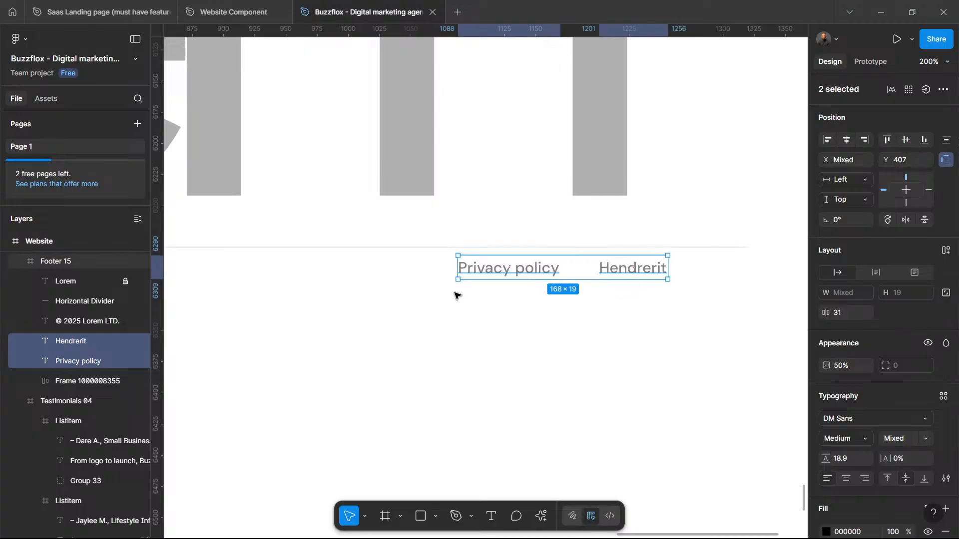
click(509, 298)
Step: Open the "Hendrerit" link text for editing, switch to the browser and copy "Terms of service" from the Designjoy site's footer
double_click(633, 269)
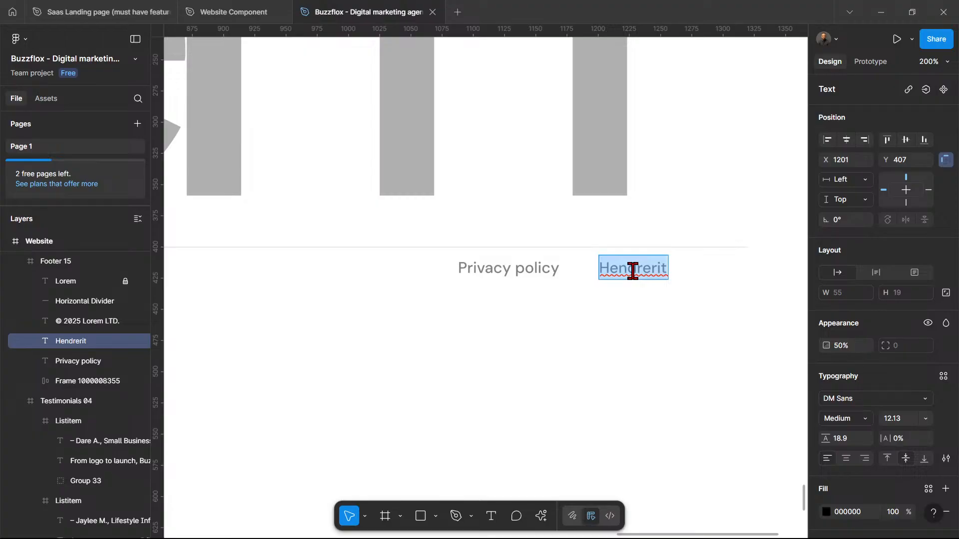
click(881, 13)
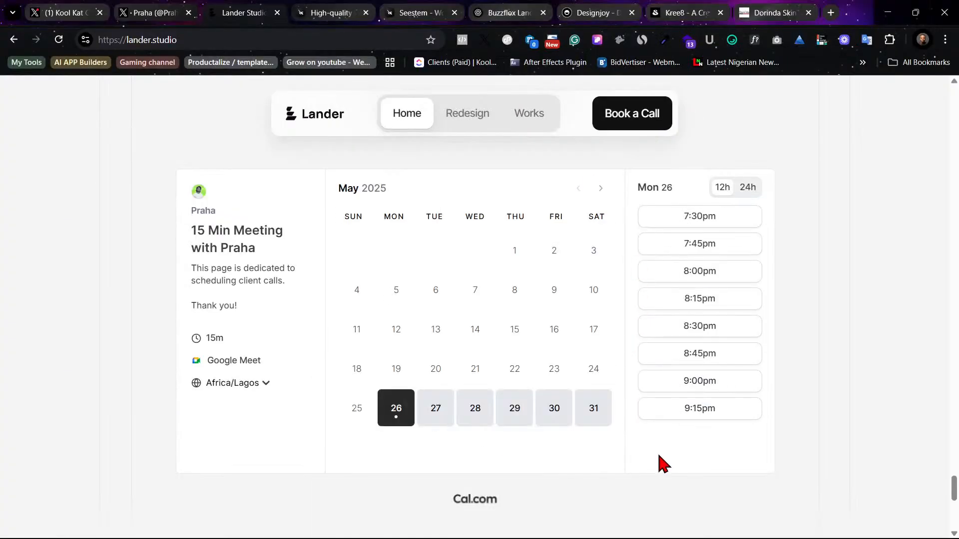
scroll(658, 458, down, 8)
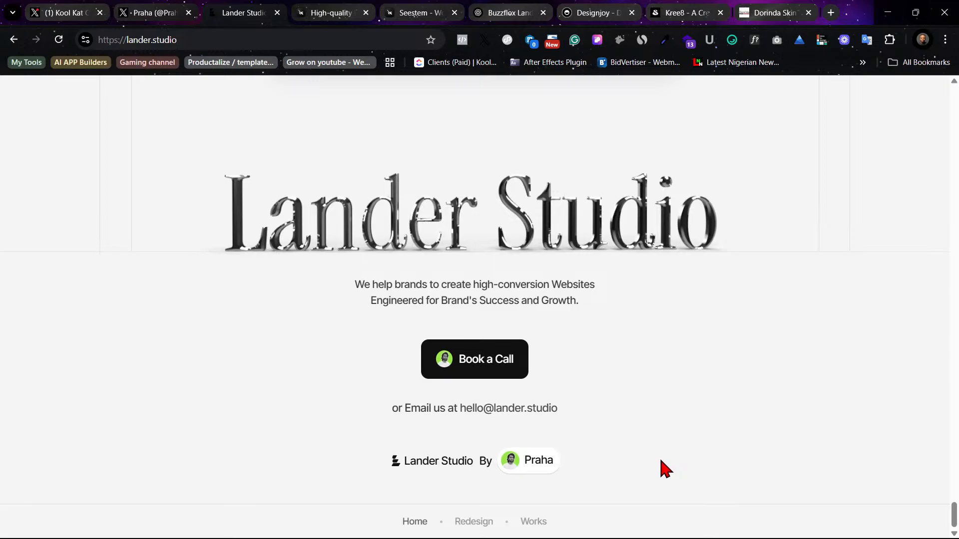
scroll(660, 462, up, 3)
click(581, 9)
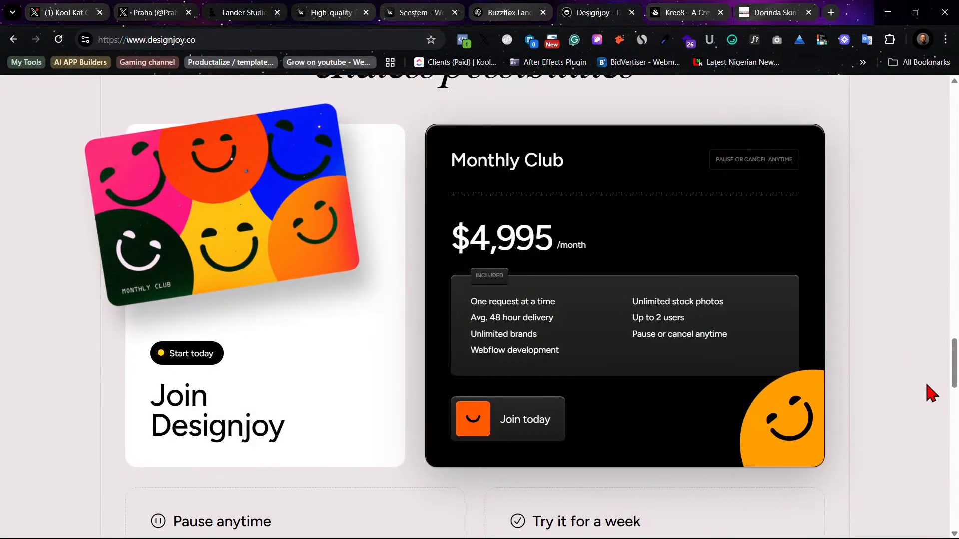
drag(954, 360, 943, 508)
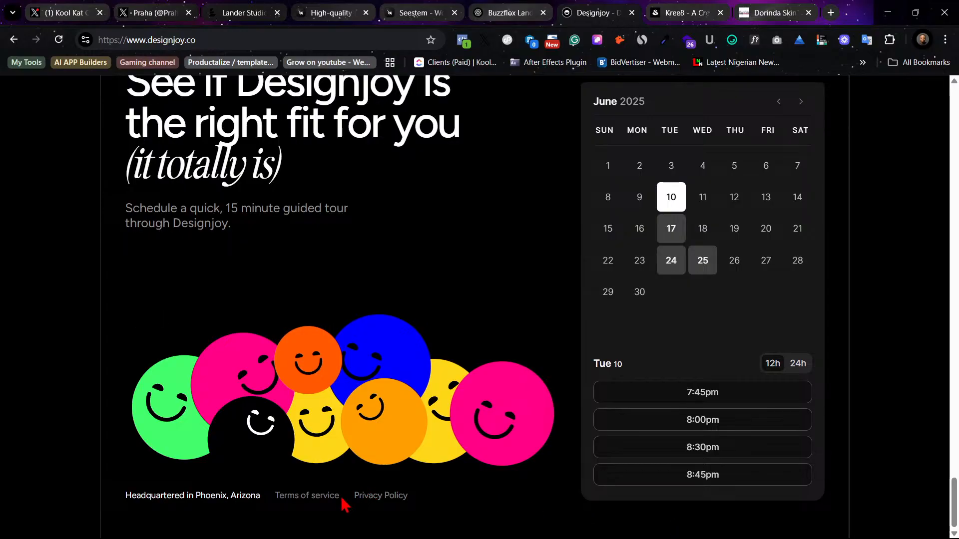
drag(342, 499, 273, 498)
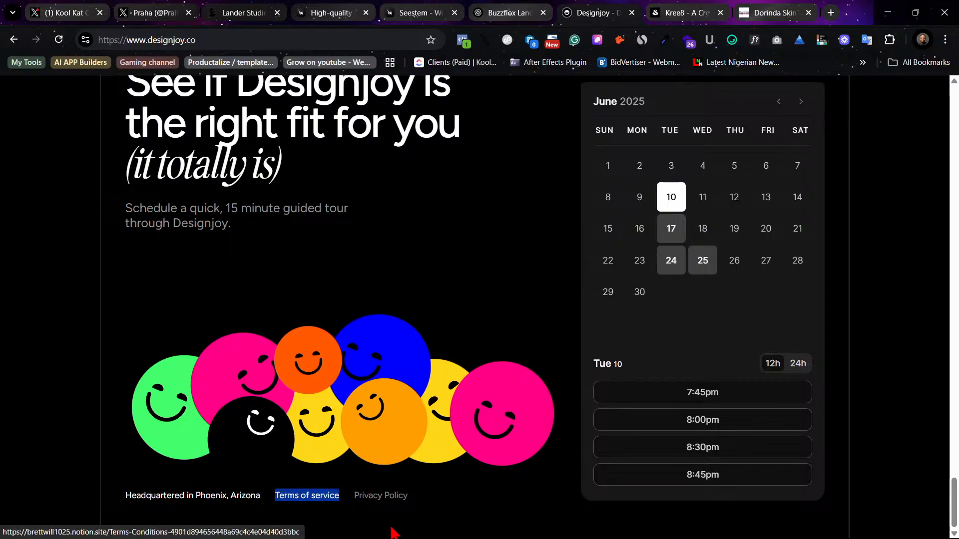
click(369, 504)
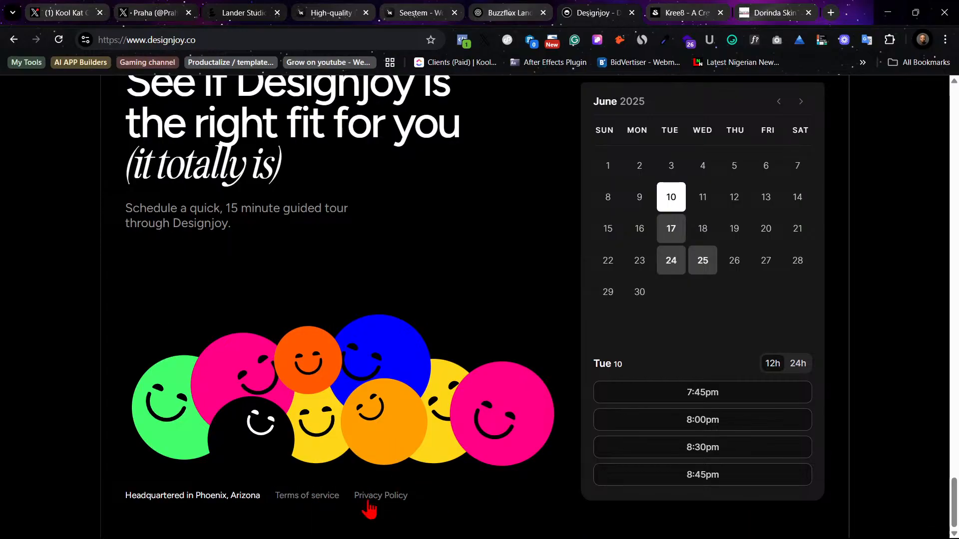
click(295, 495)
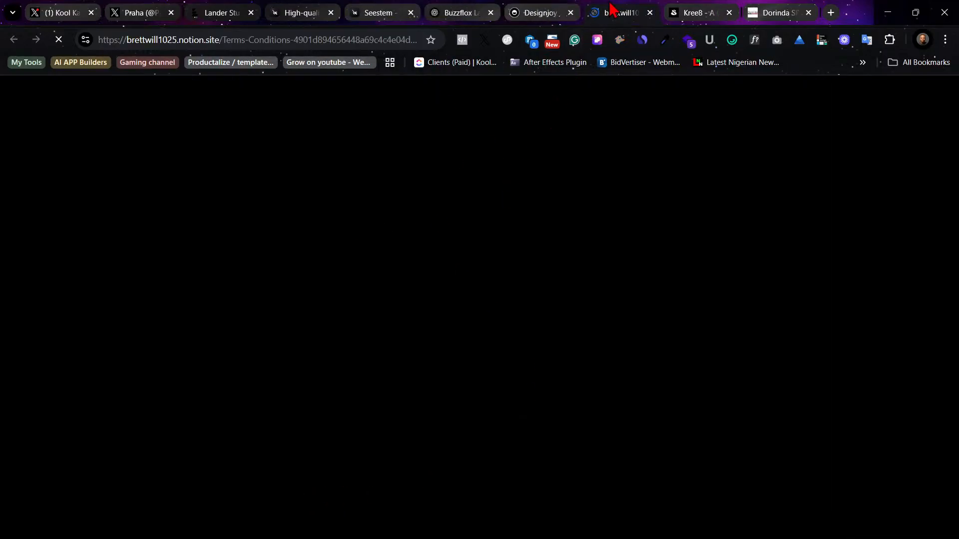
click(650, 14)
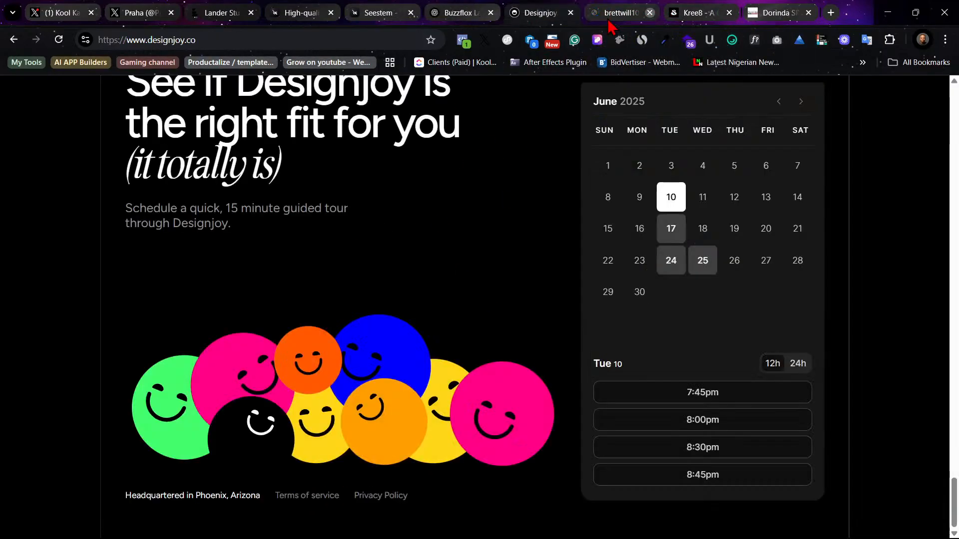
mouse_move(372, 534)
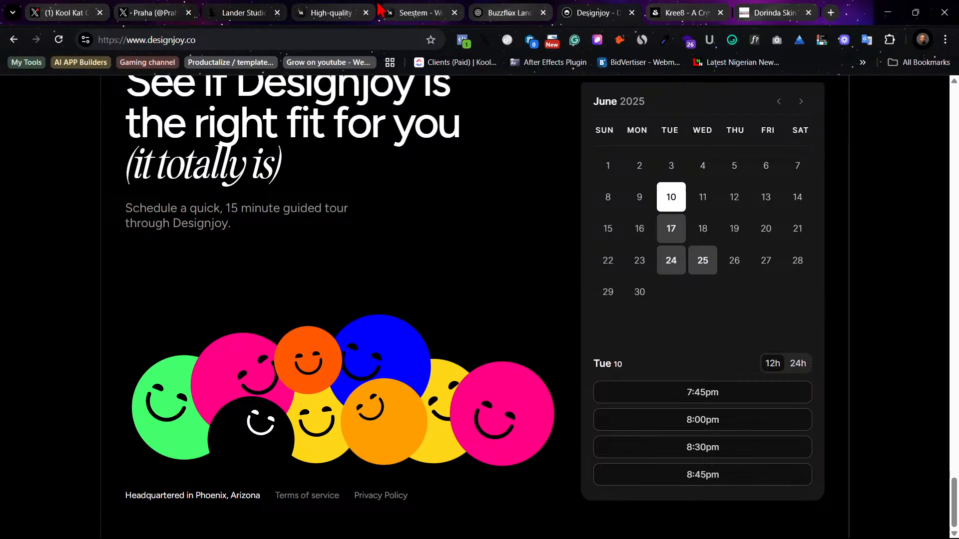
click(511, 7)
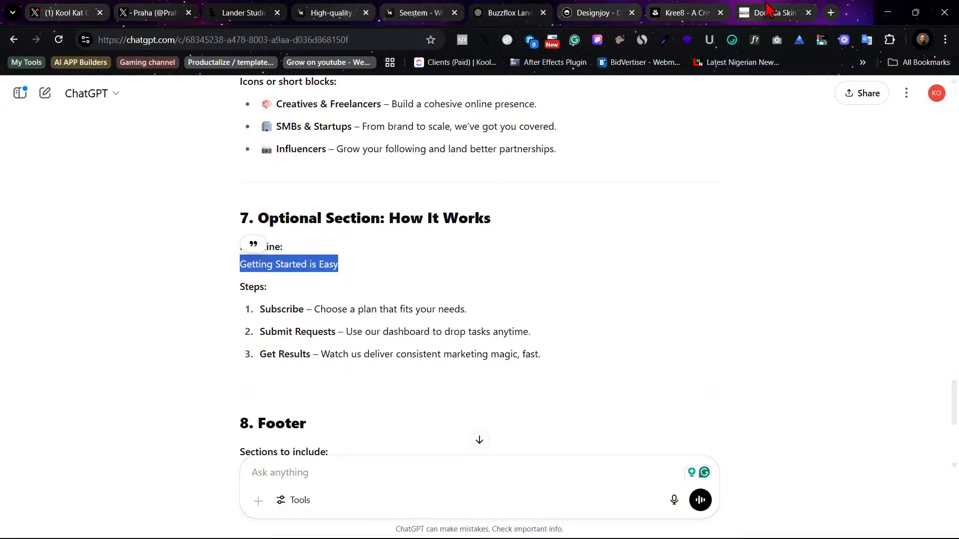
Step: Switch back to Figma and replace the "Hendrerit" link text with the copied "Terms of service", matching the existing style
click(439, 525)
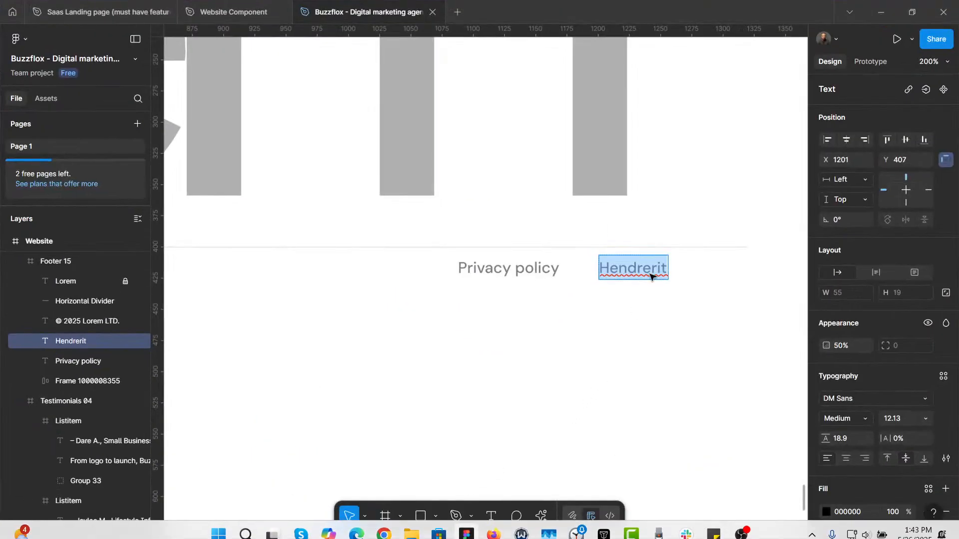
right_click(639, 268)
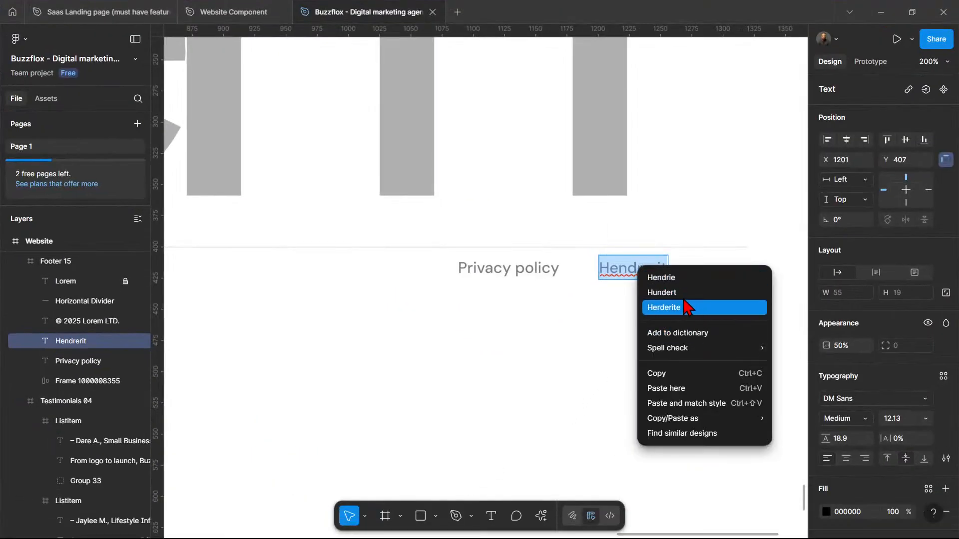
click(690, 404)
key(Escape)
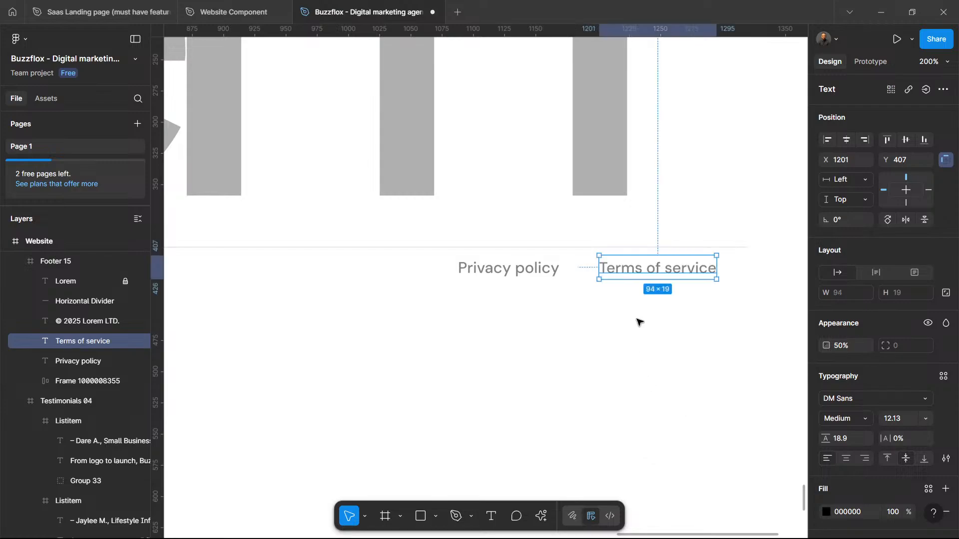
key(Escape)
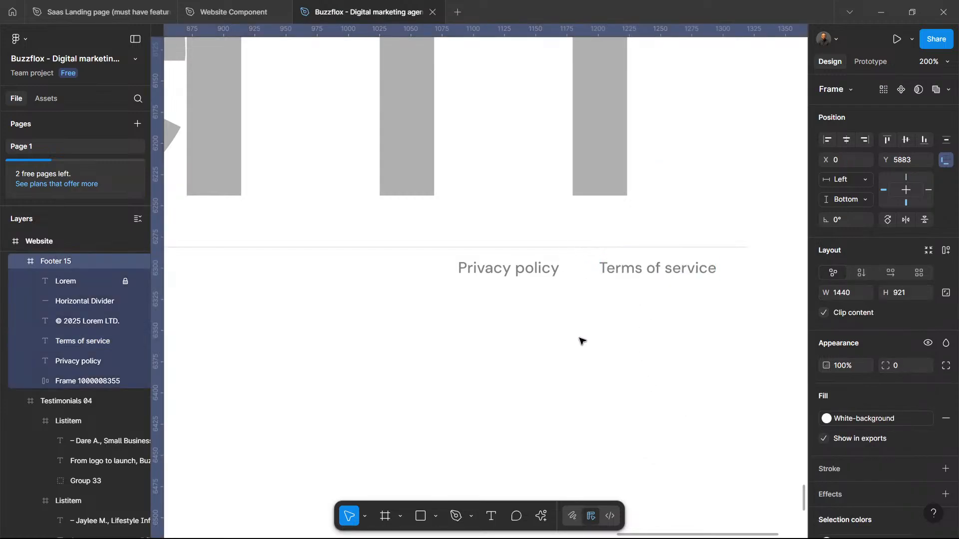
Step: Select and copy the "Book a Free Discovery Call" button in the hero section
key(shift+2)
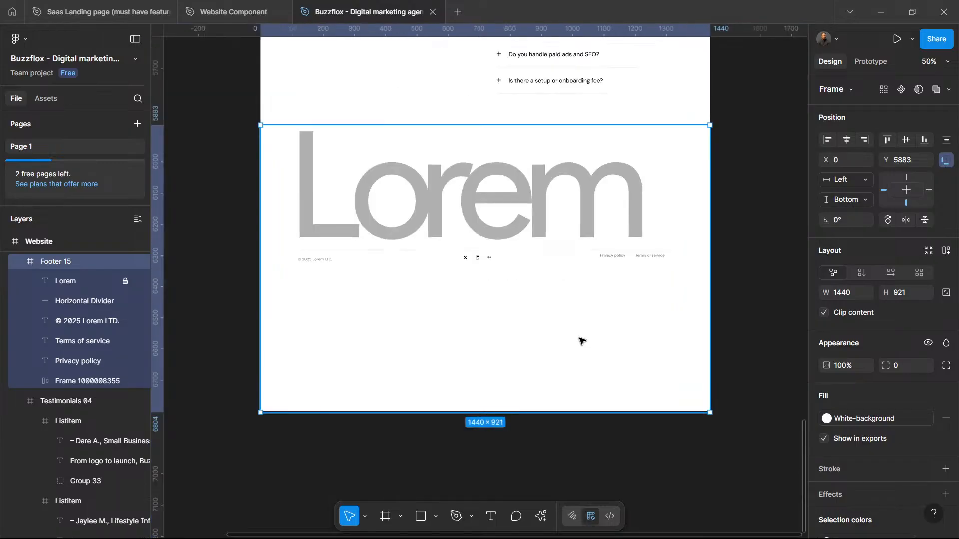
scroll(570, 343, up, 5)
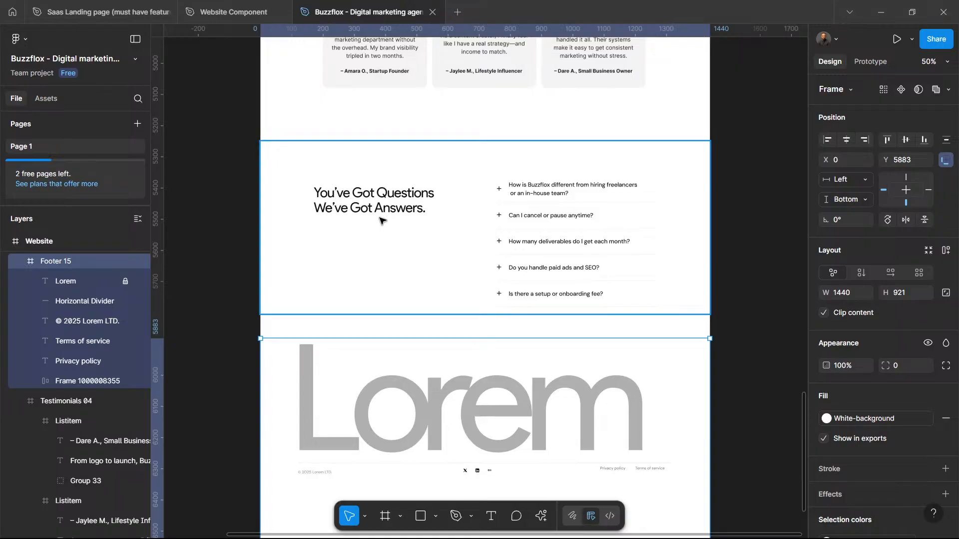
scroll(384, 228, up, 10)
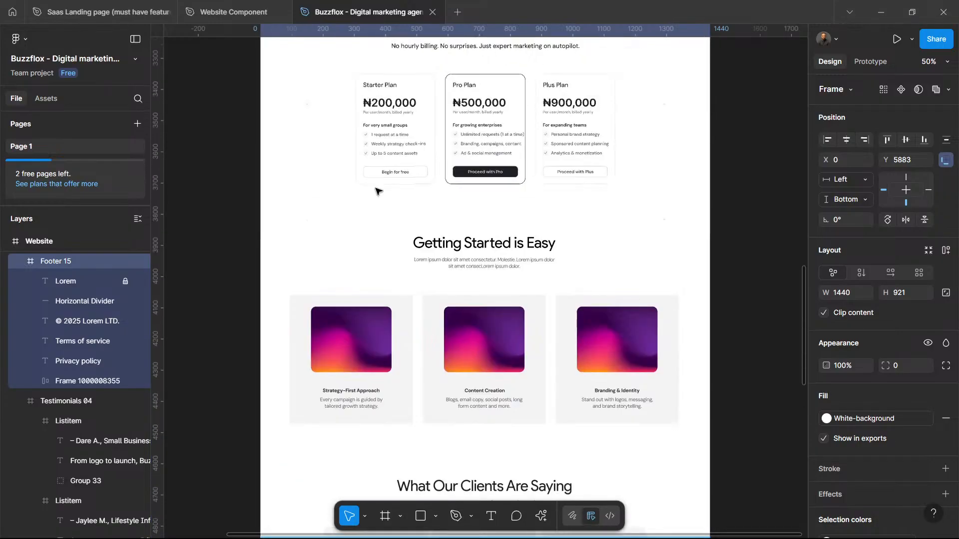
scroll(395, 192, up, 15)
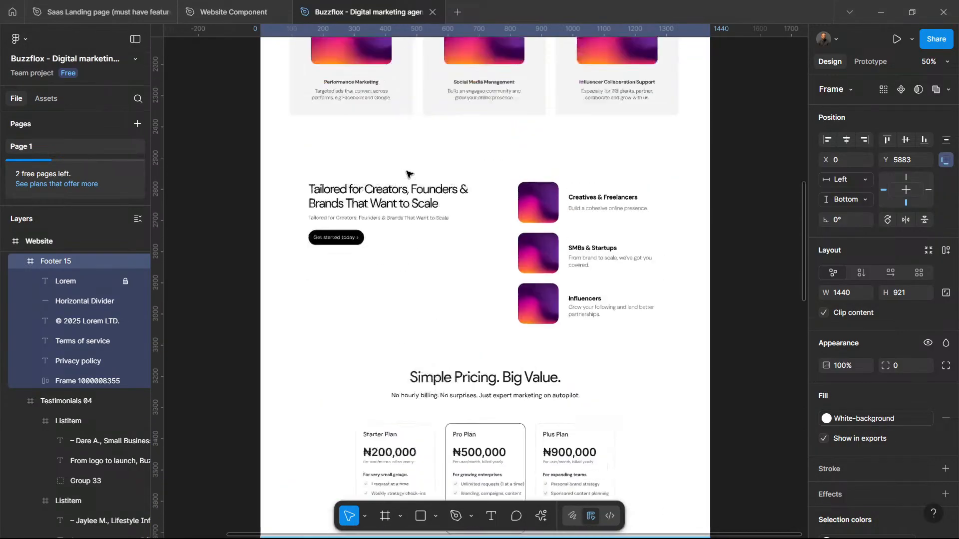
scroll(404, 196, up, 8)
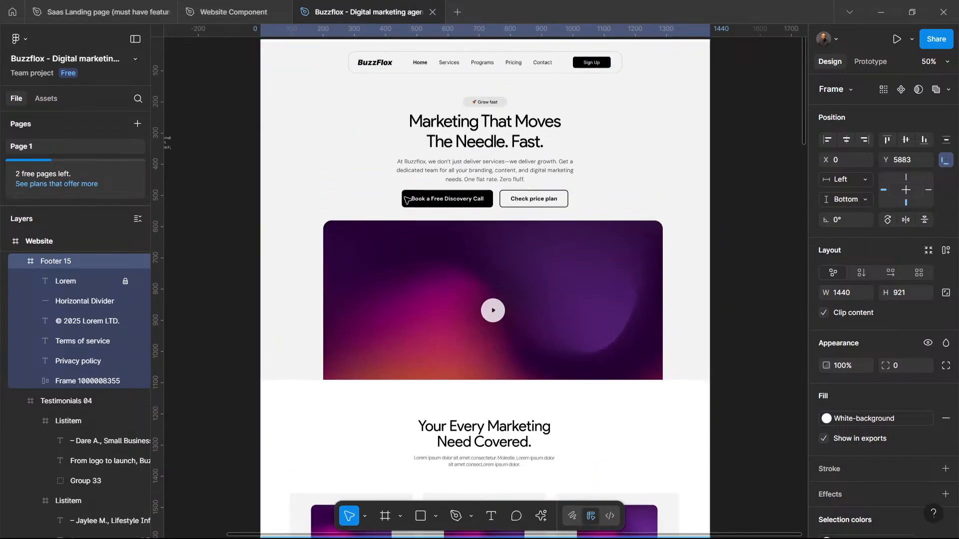
click(446, 200)
click(446, 199)
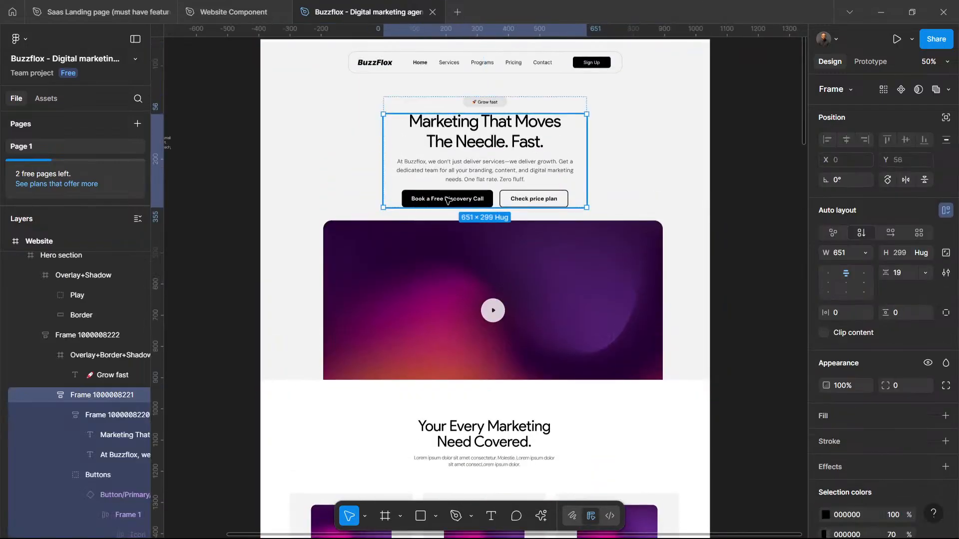
click(446, 200)
click(446, 200)
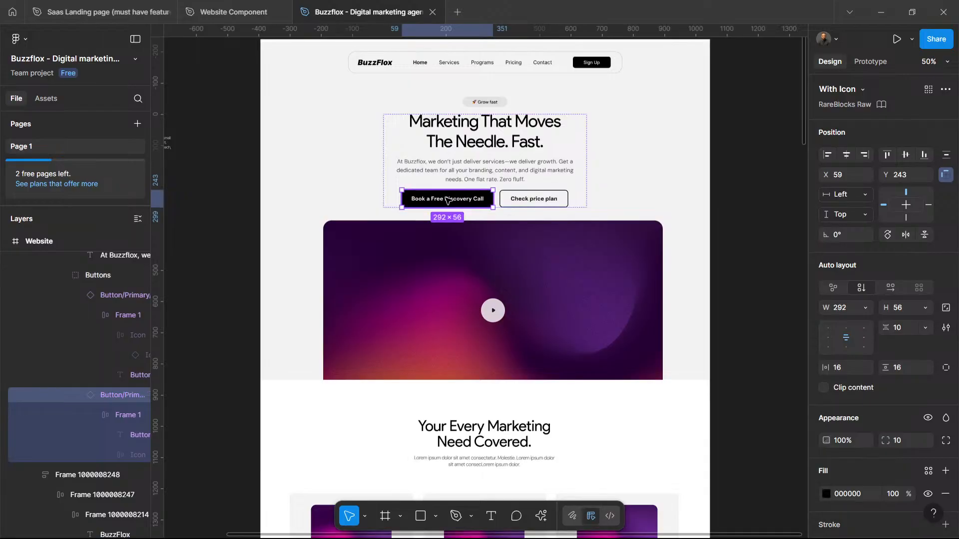
Step: Replace the "Get started today" button in the "Tailored for Creators, Founders & Brands" section with the copied "Book a Free Discovery Call" button
scroll(467, 237, down, 10)
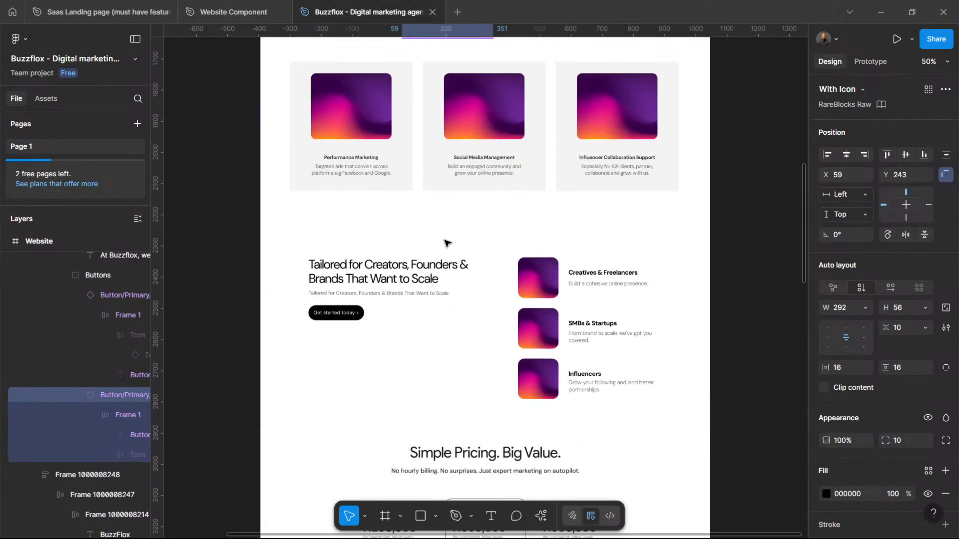
click(335, 284)
click(336, 284)
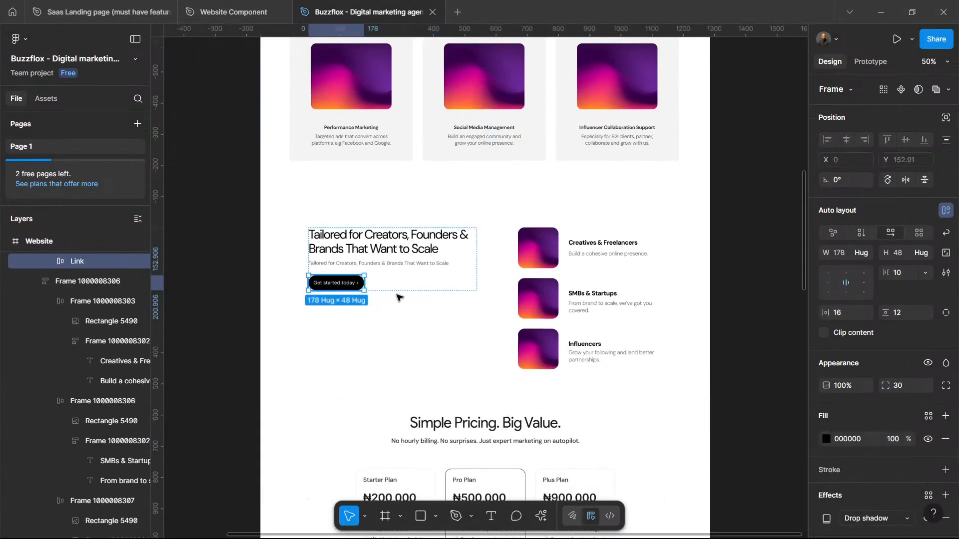
right_click(458, 236)
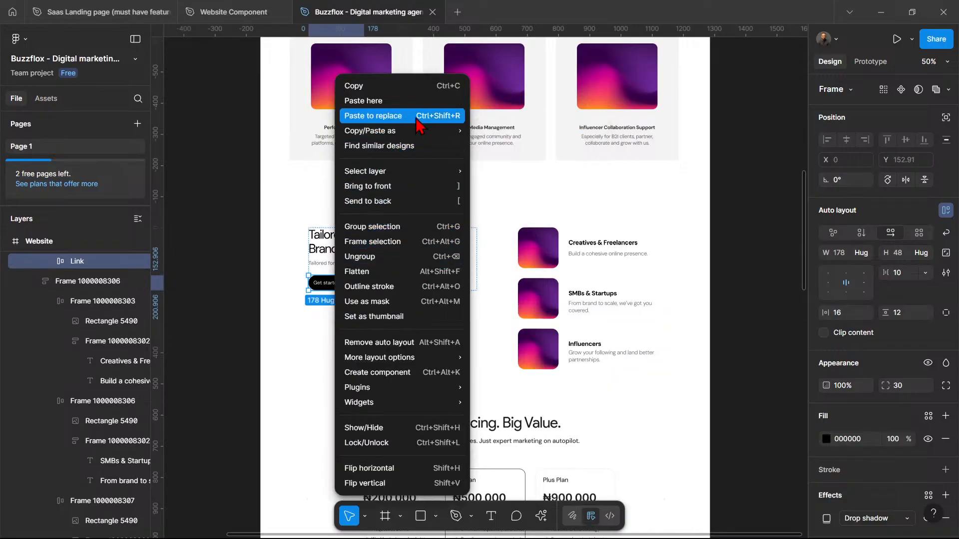
key(Escape)
key(ctrl+shift+r)
Step: Try to duplicate the "You've Got Questions We've Got Answers." heading inside the FAQ section's auto layout frame
scroll(343, 409, down, 5)
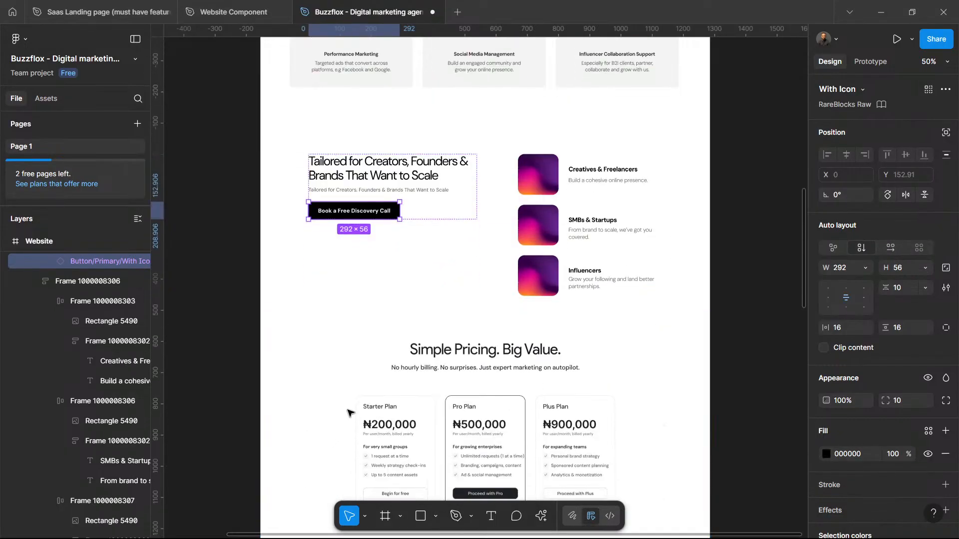
scroll(348, 414, down, 10)
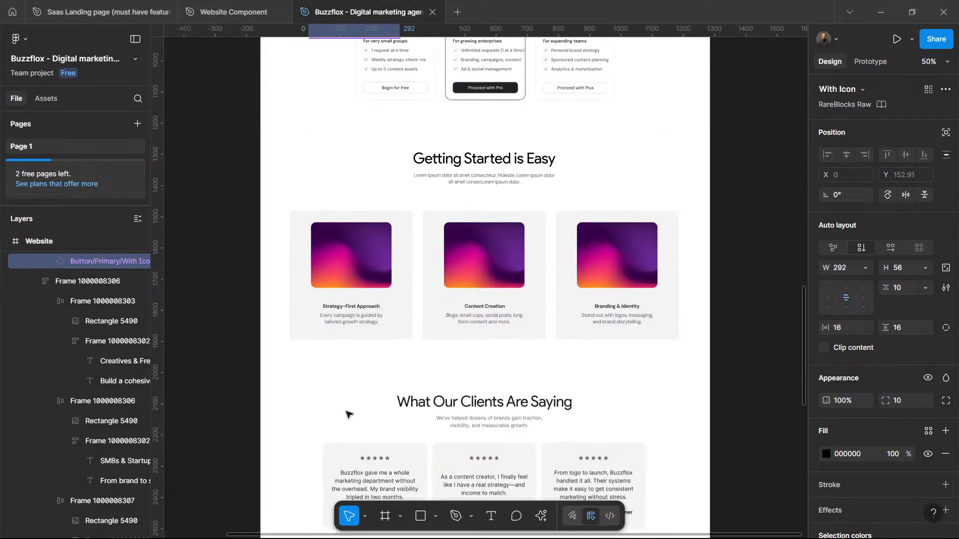
scroll(348, 414, down, 5)
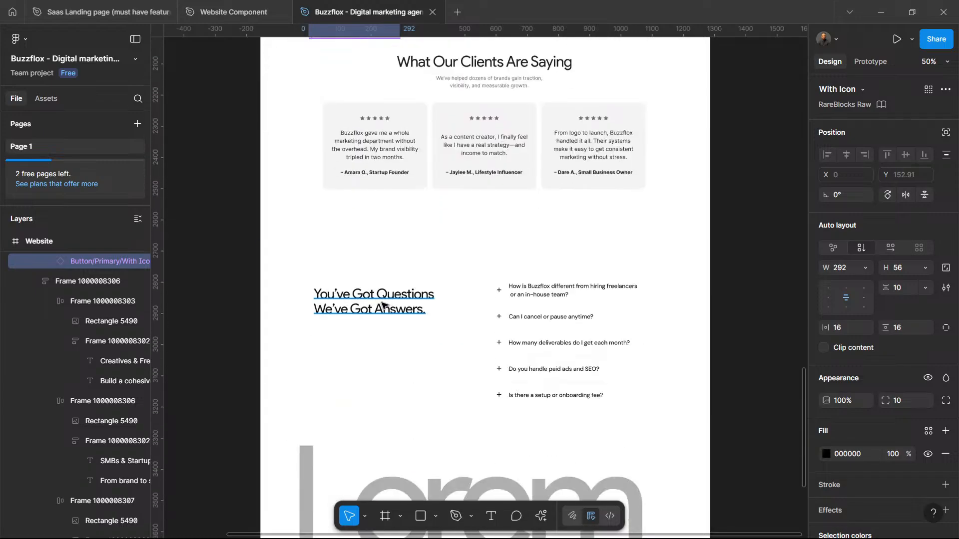
click(358, 314)
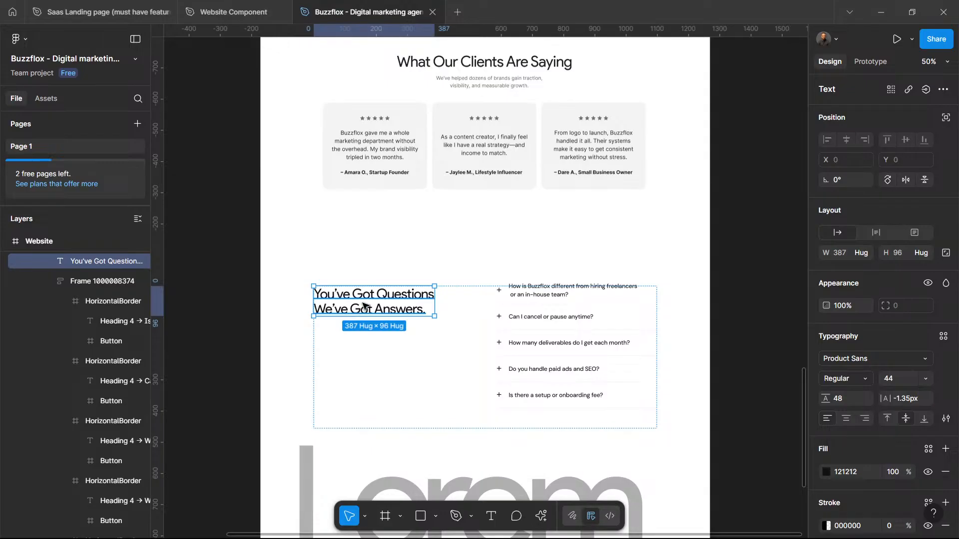
key(ctrl+d)
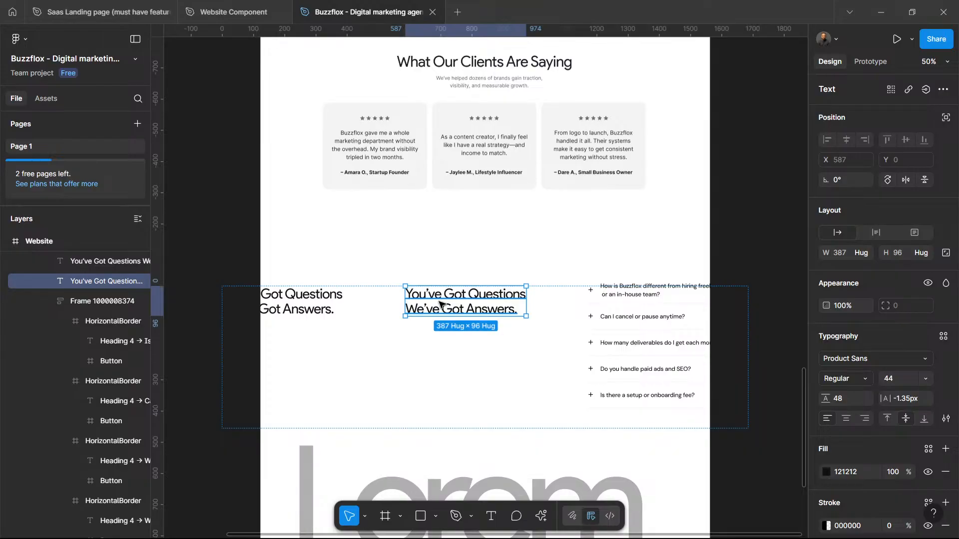
key(ctrl+z)
drag(365, 308, 365, 336)
Step: Remove auto layout from the frame holding the FAQ heading and questions, and place a copy of the heading directly below it at Y 108
click(652, 290)
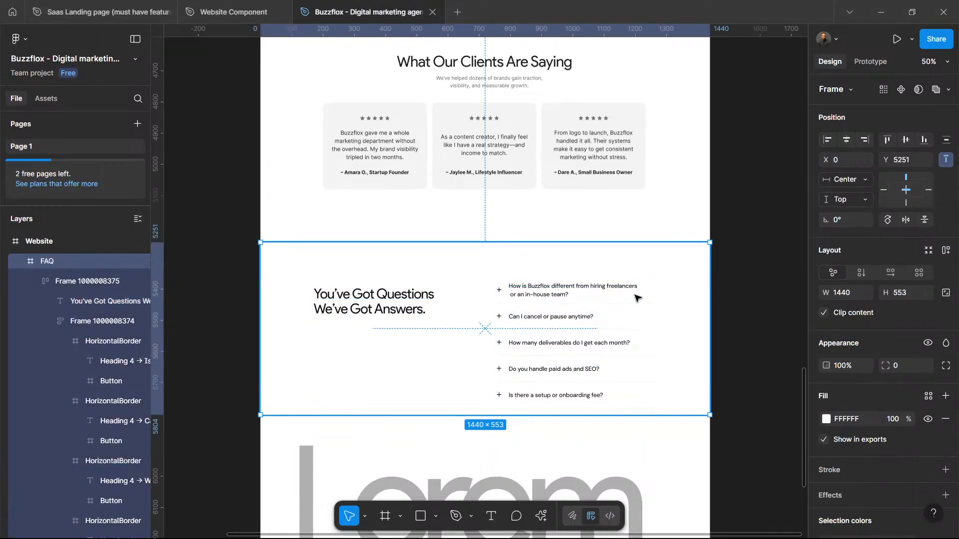
click(627, 305)
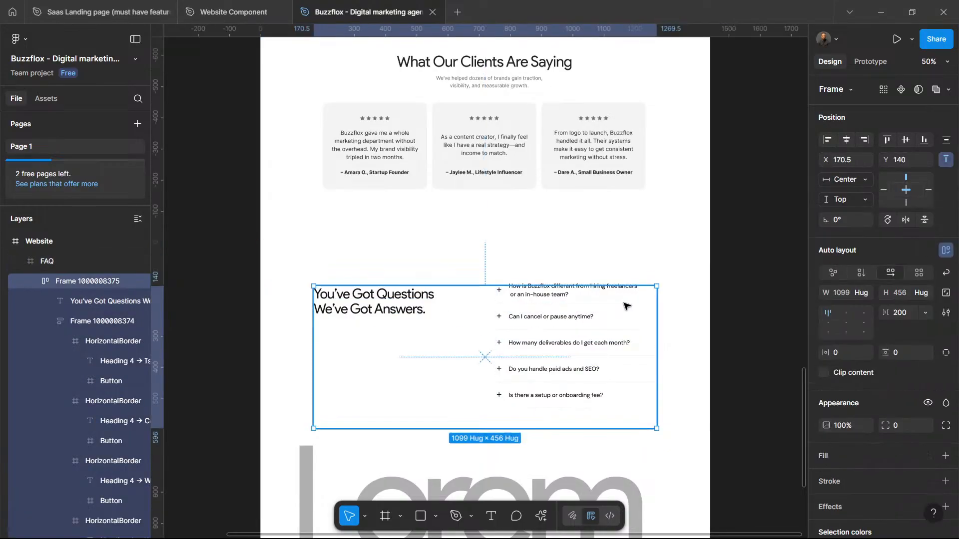
click(946, 251)
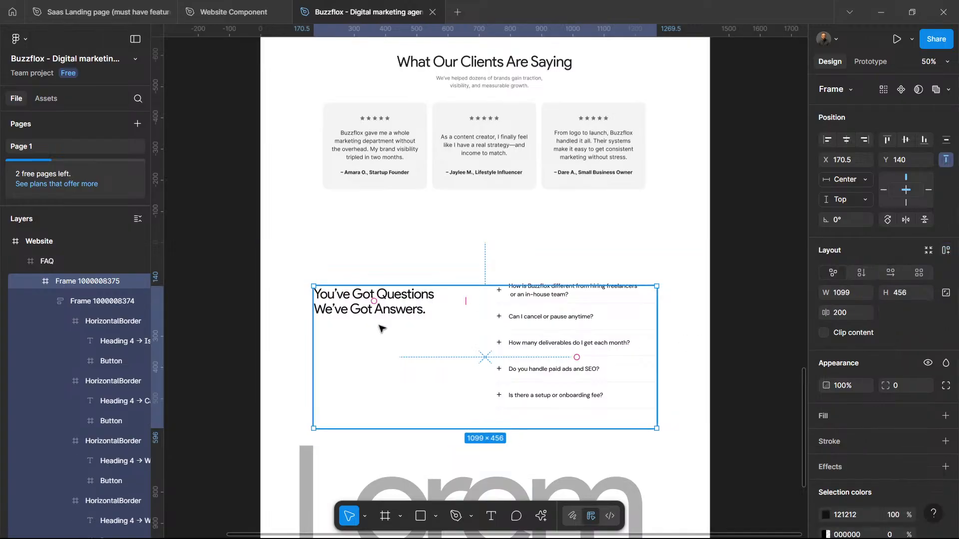
click(345, 306)
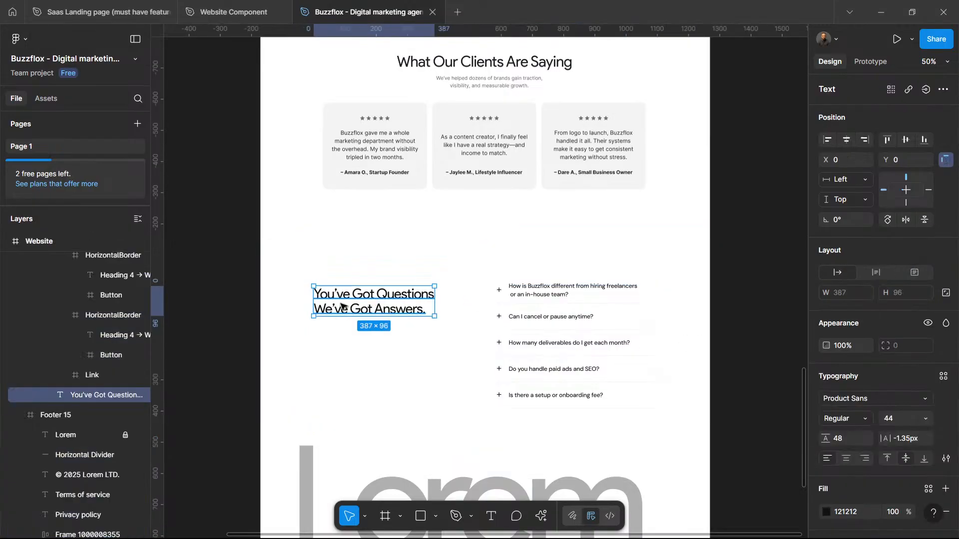
drag(343, 327, 343, 361)
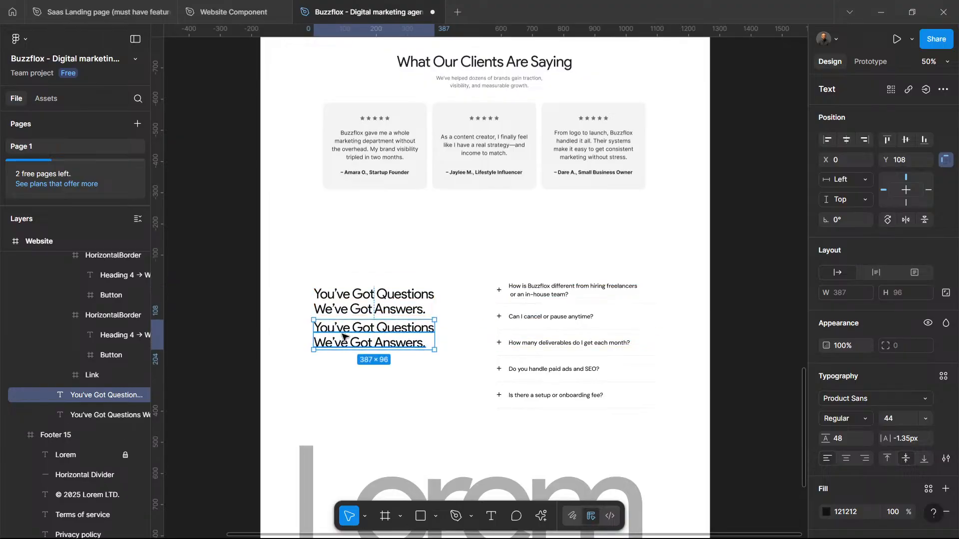
Step: Replace the duplicated "You've Got Questions We've Got Answers." heading in the FAQ section with the copied "Book a Free Discovery Call" button
right_click(344, 360)
mouse_move(407, 212)
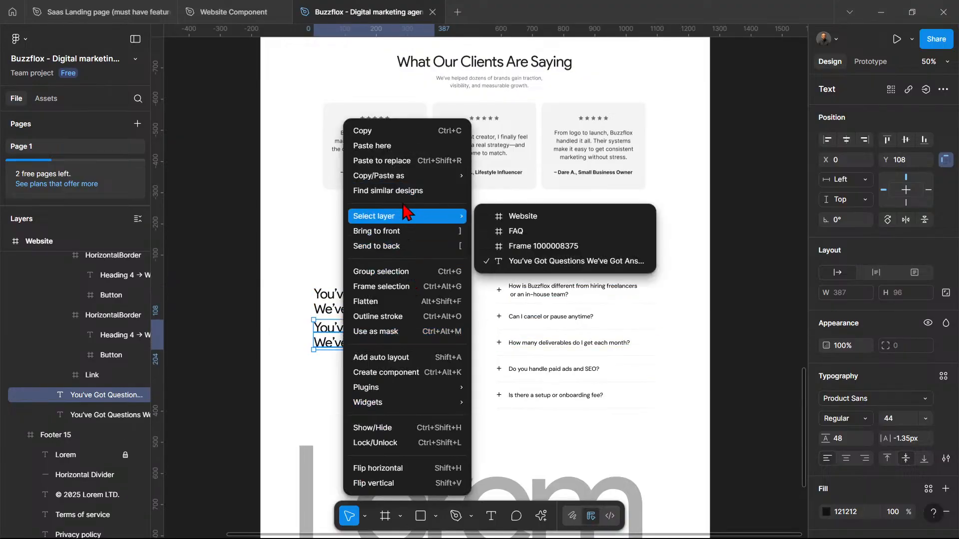
click(391, 161)
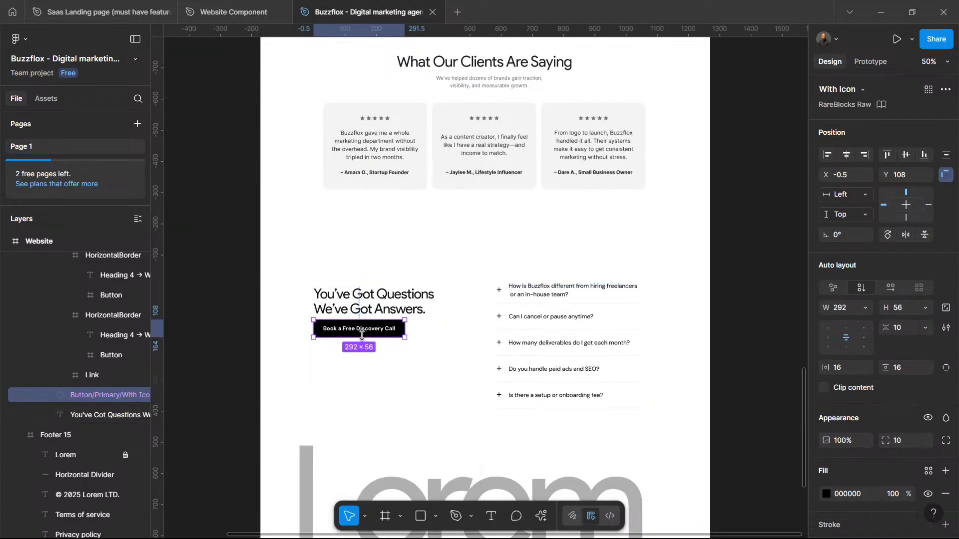
click(396, 253)
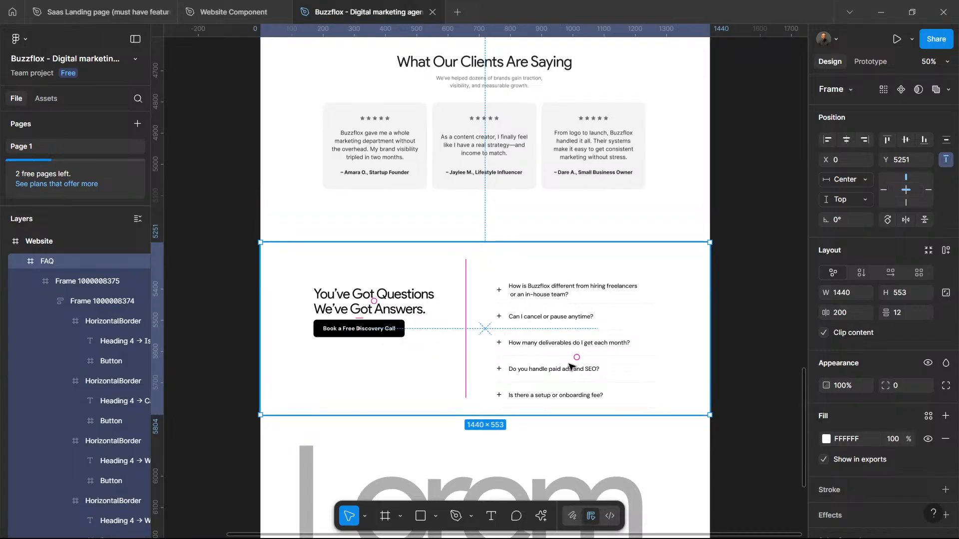
Step: Review the page's sections from footer to hero and compare them with the links in the navigation bar
scroll(444, 366, down, 3)
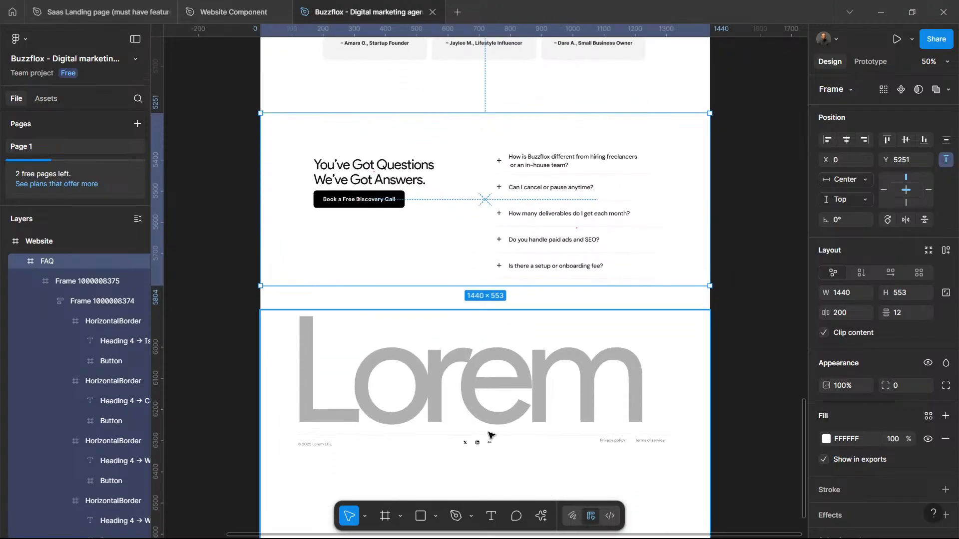
scroll(489, 435, up, 8)
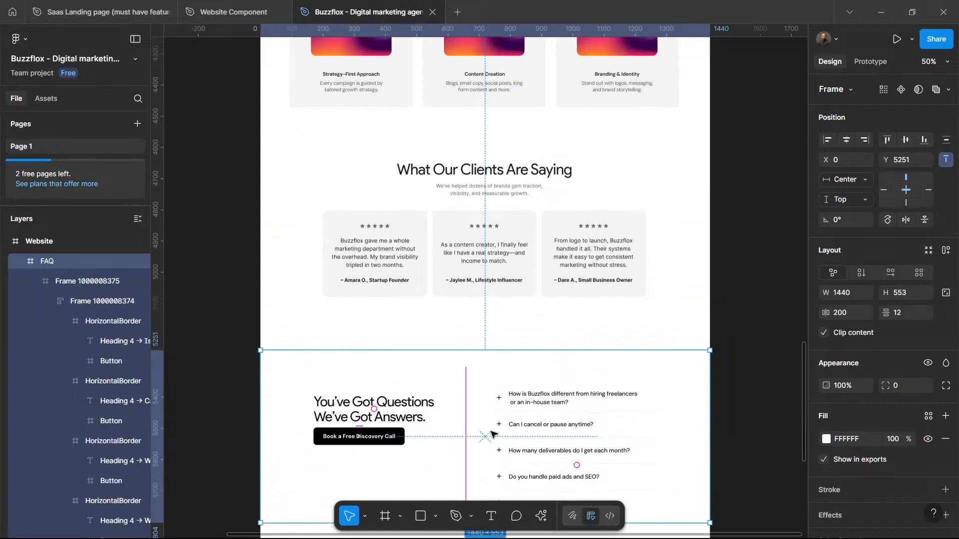
scroll(492, 433, up, 12)
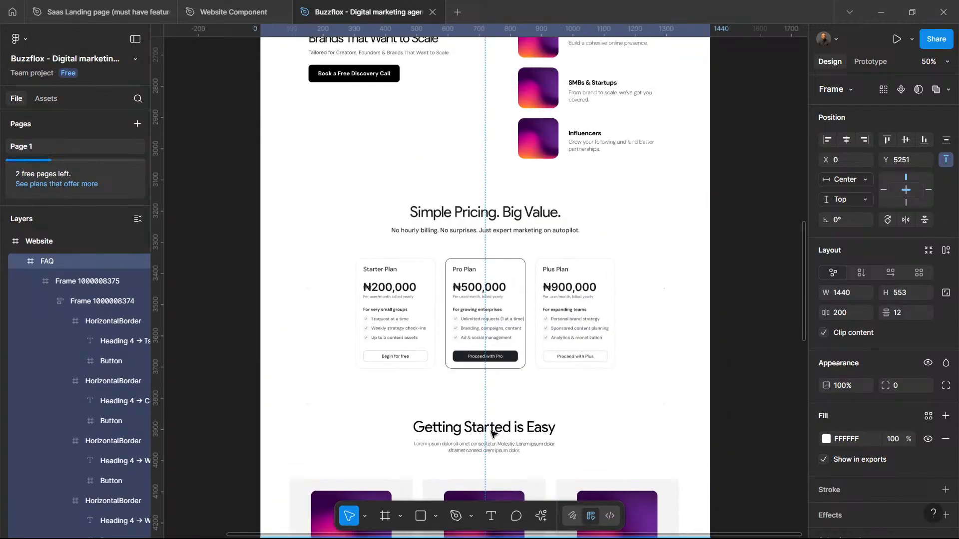
scroll(492, 434, up, 12)
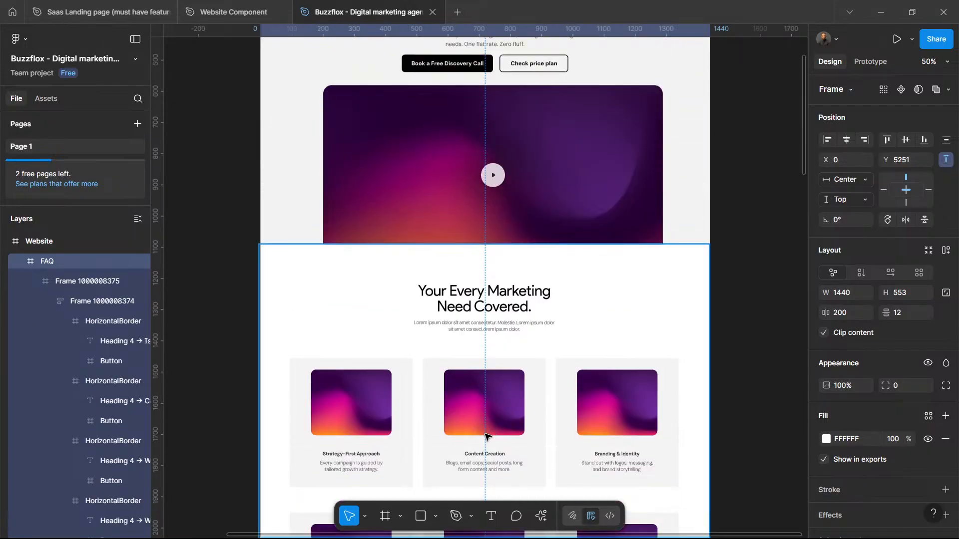
scroll(485, 434, up, 3)
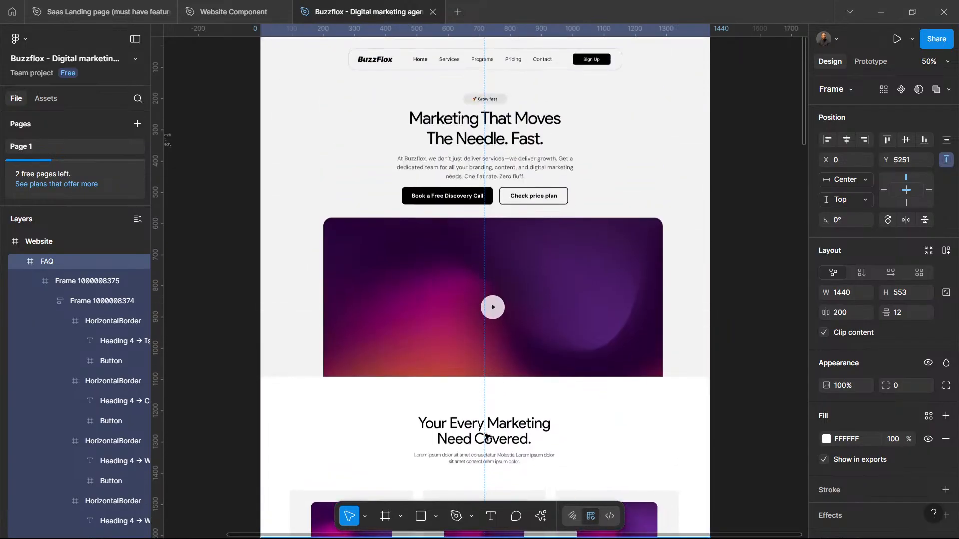
scroll(485, 434, up, 2)
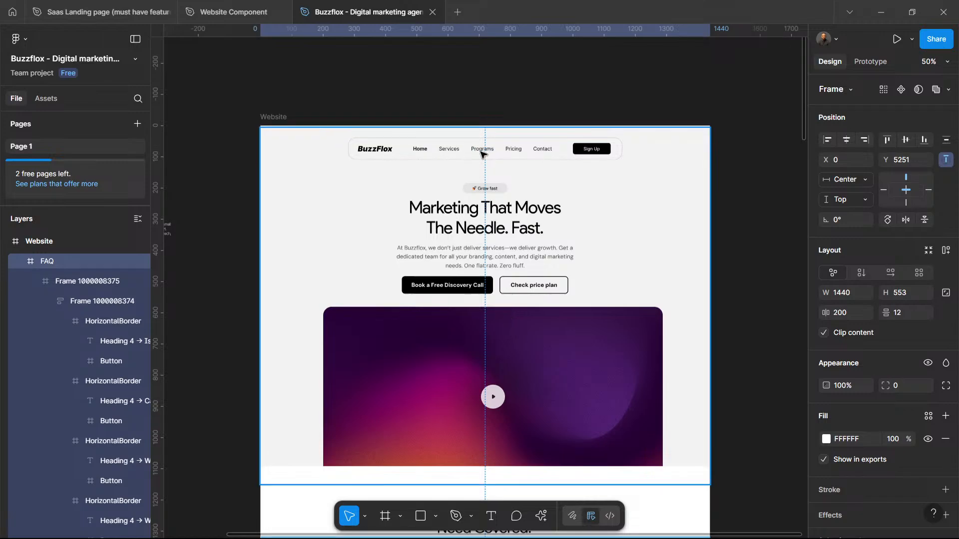
scroll(609, 390, down, 15)
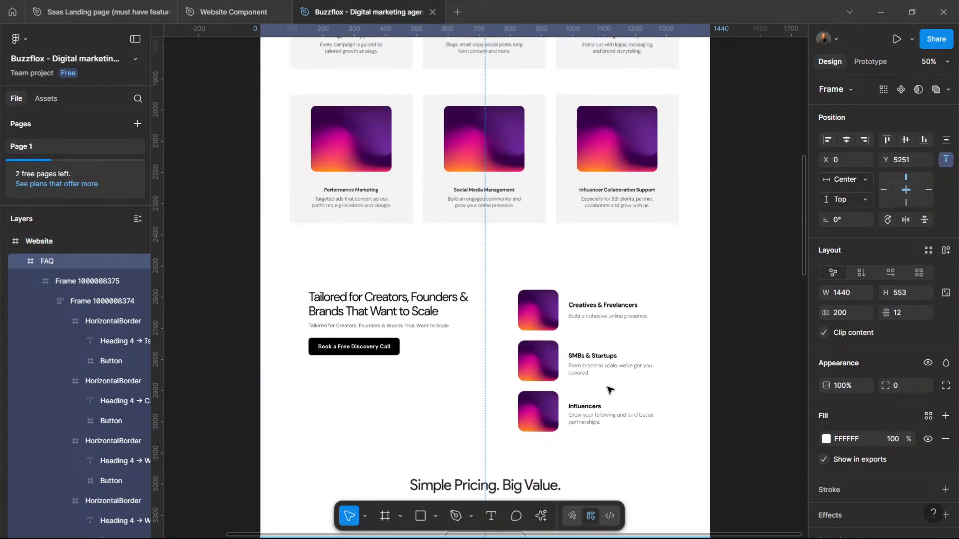
scroll(609, 389, down, 10)
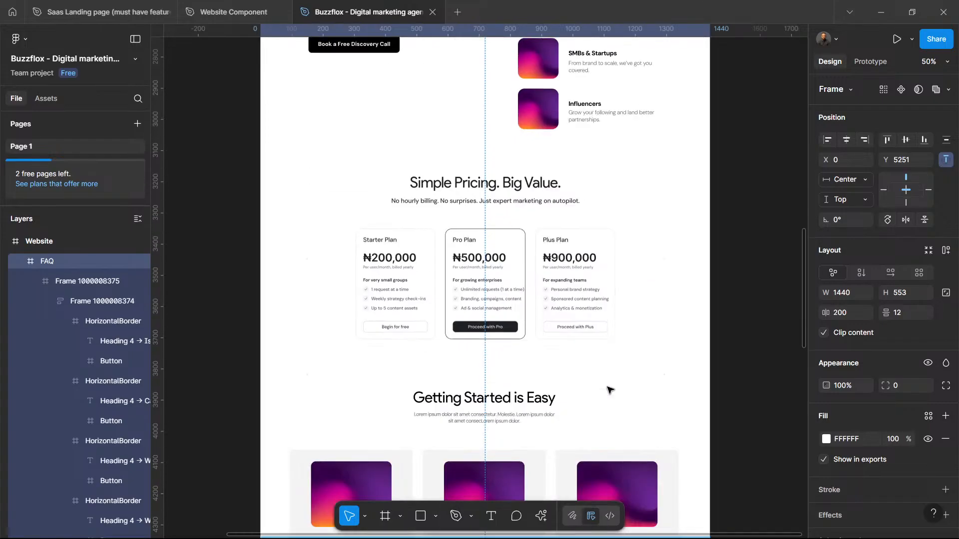
scroll(609, 389, up, 20)
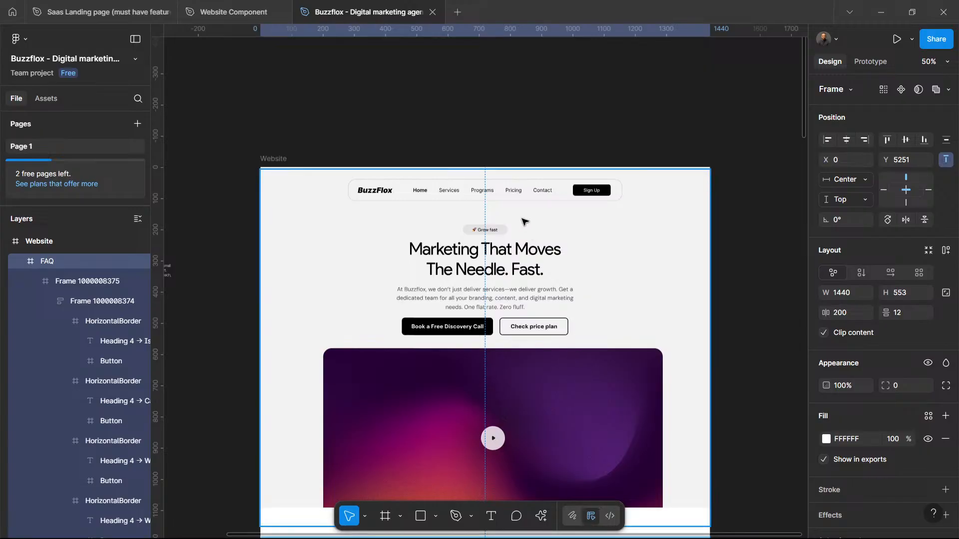
Step: Change the "Programs" link in the navigation bar to "Testimonials"
double_click(487, 193)
double_click(487, 193)
text(Testimonials)
click(554, 149)
click(553, 154)
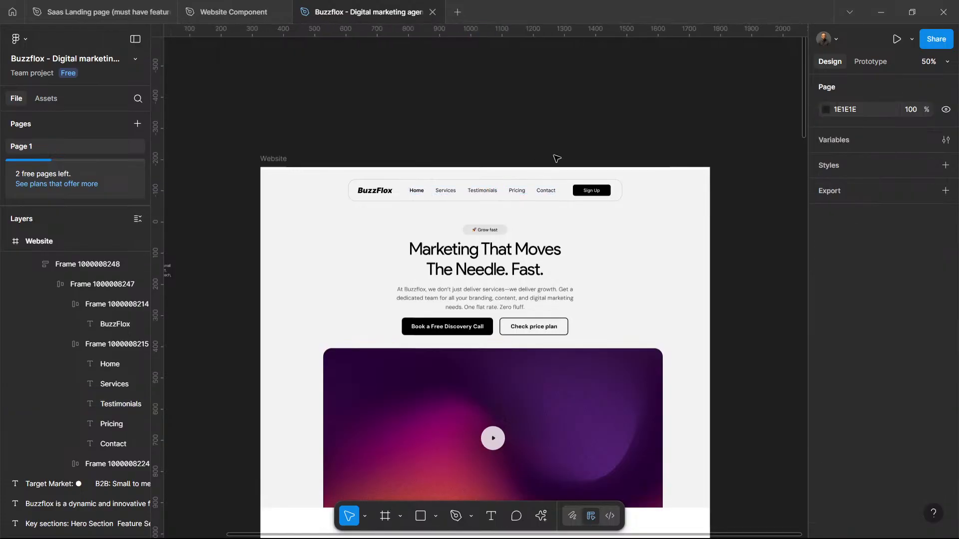
Step: Change the navigation bar's "Sign Up" button label to "Get started"
double_click(600, 193)
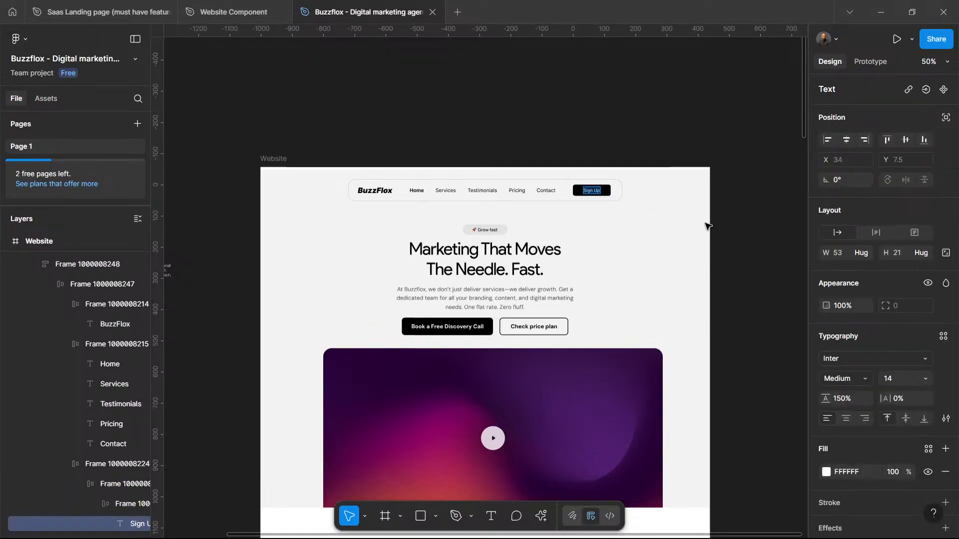
text(Get started)
click(680, 254)
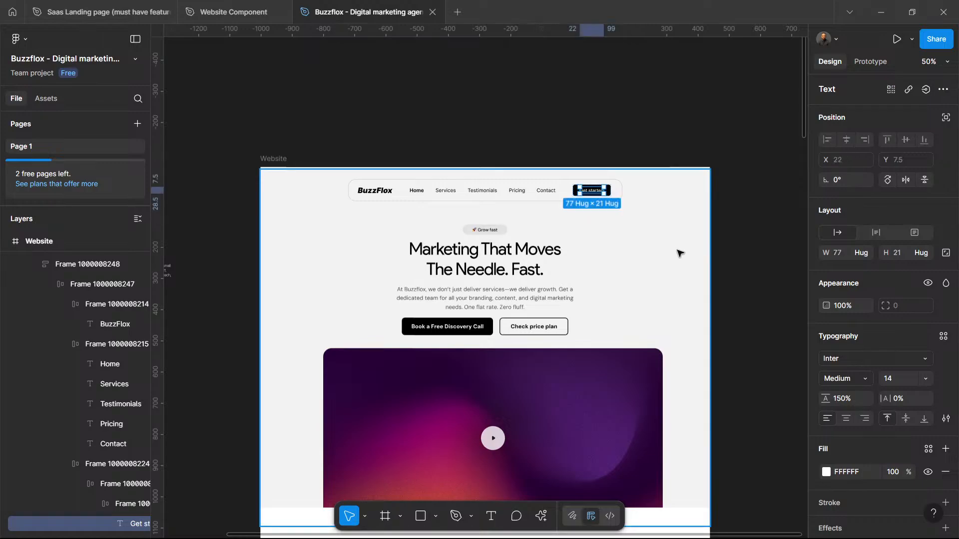
click(738, 230)
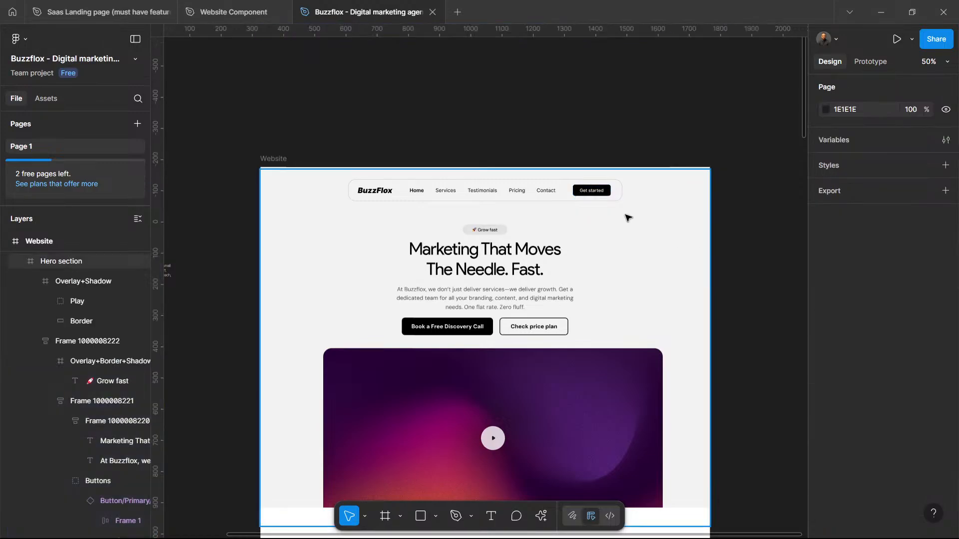
Step: Move the footer down to Y 6280 in the Website frame, pushing its empty lower part past the frame's bottom edge
scroll(652, 383, down, 10)
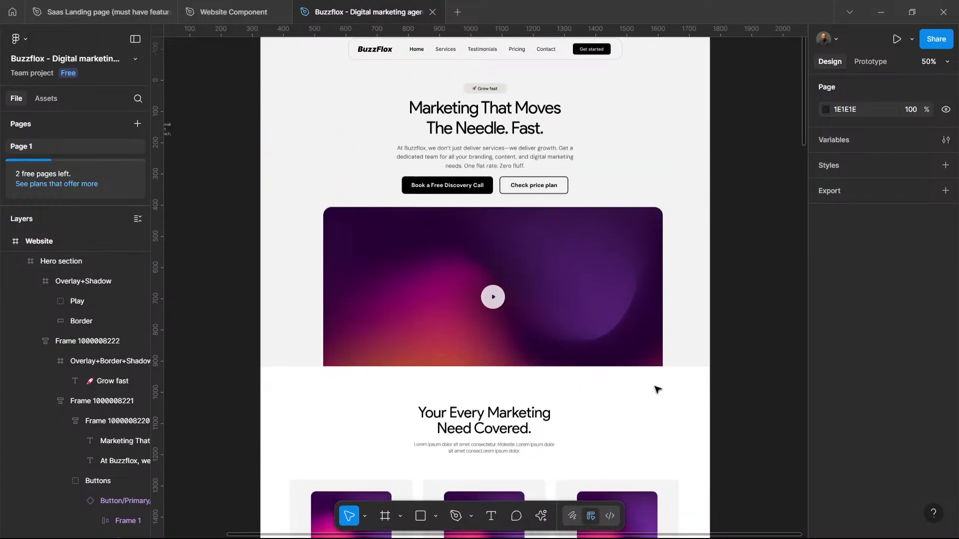
scroll(657, 390, down, 2)
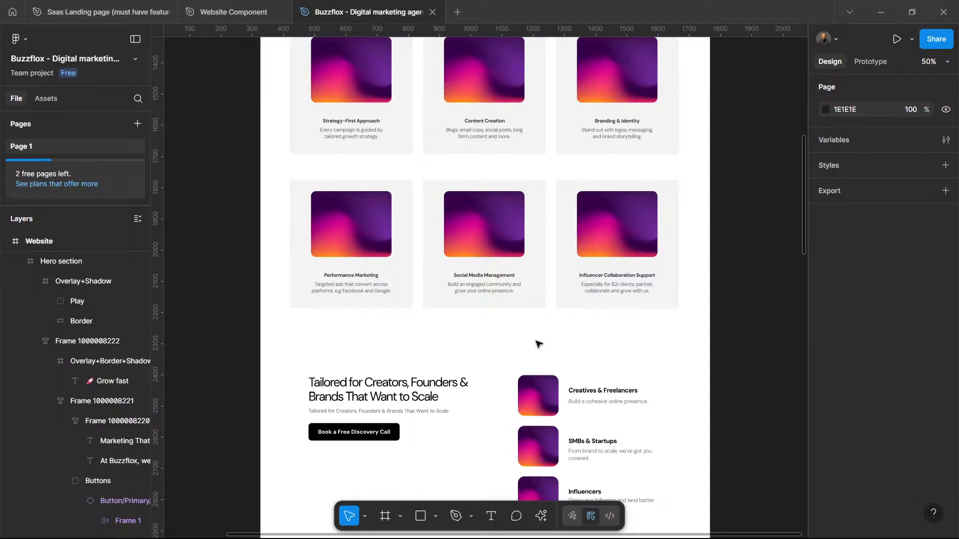
scroll(539, 344, down, 10)
scroll(446, 323, down, 15)
scroll(446, 322, down, 7)
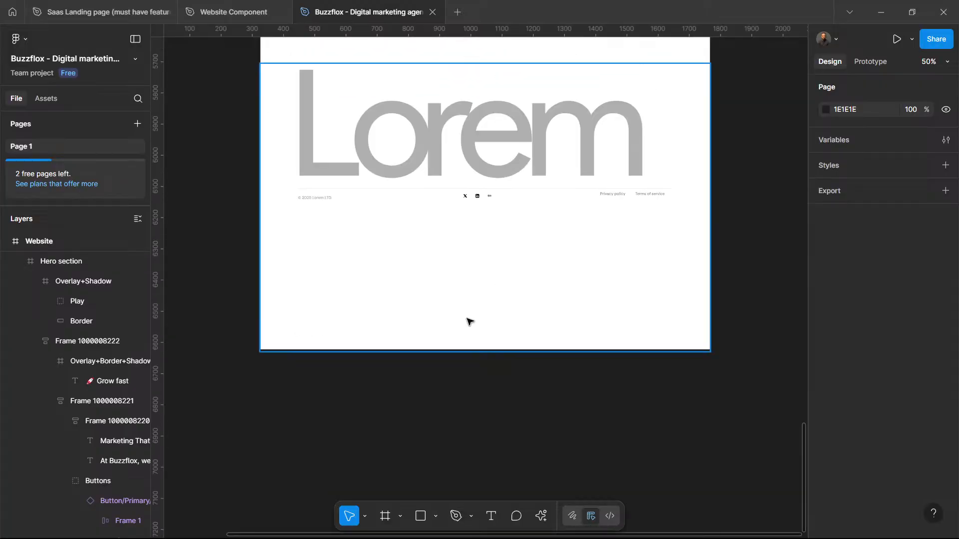
scroll(469, 320, up, 3)
drag(584, 249, 583, 371)
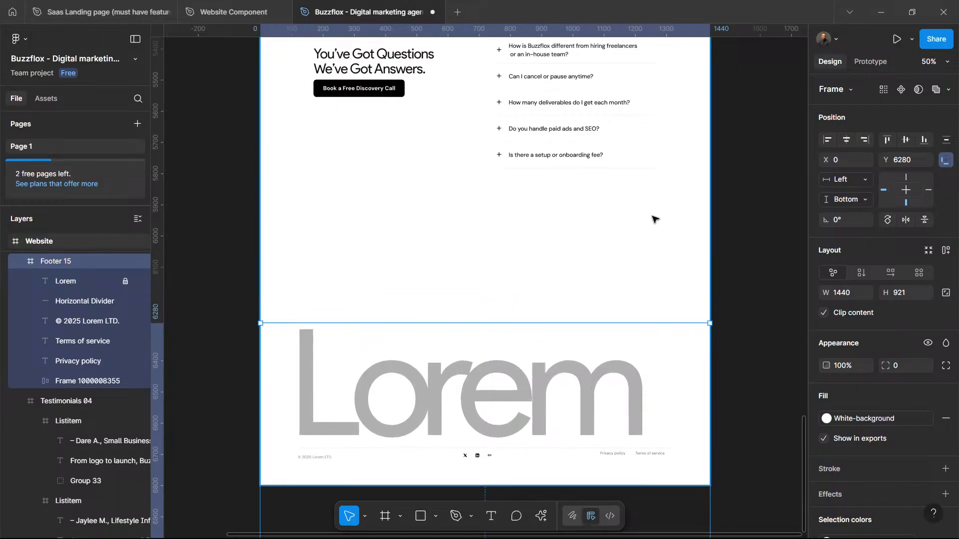
Step: Shorten the Website frame to a height of 6375, closing the blank gap between the FAQ section and the footer
key(ctrl+minus)
scroll(654, 220, up, 4)
scroll(504, 79, up, 10)
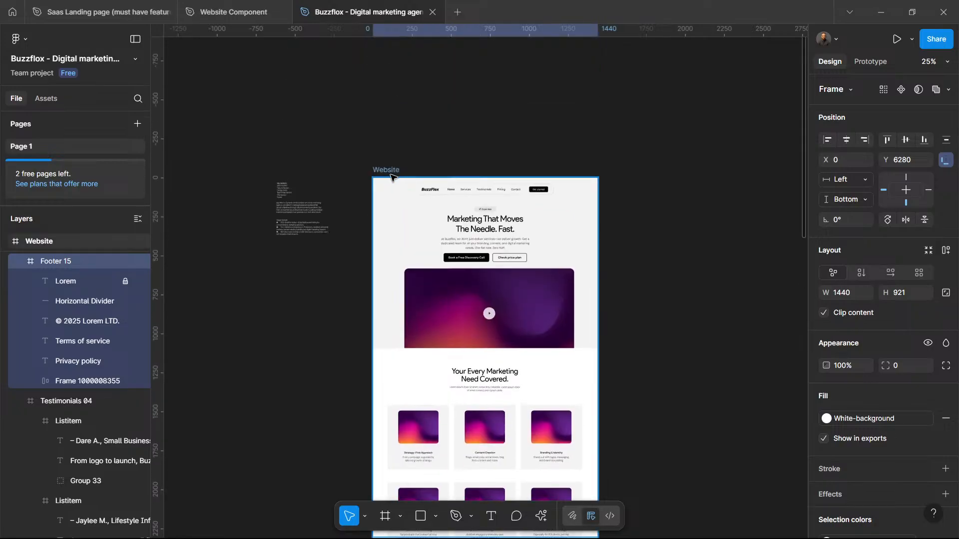
click(578, 279)
scroll(578, 278, down, 8)
scroll(578, 280, down, 10)
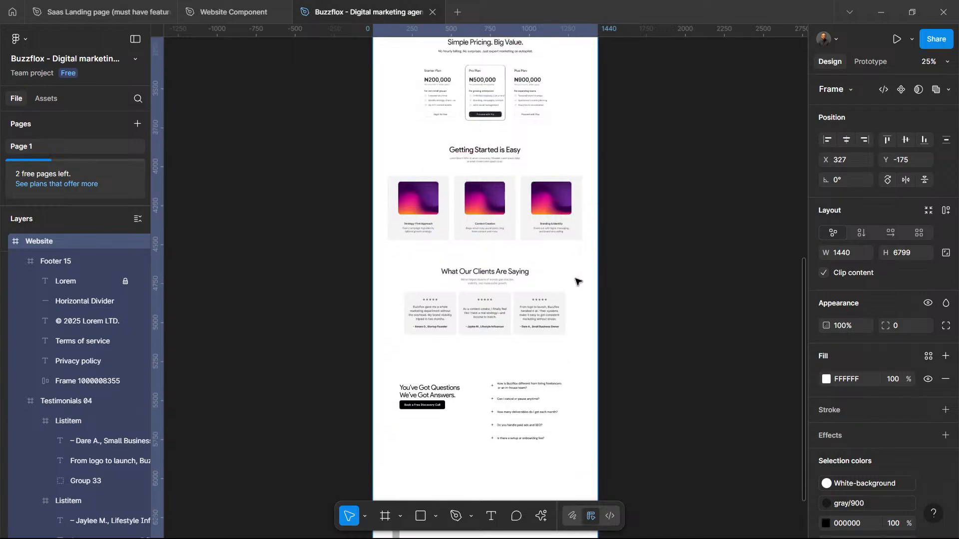
drag(548, 346, 550, 279)
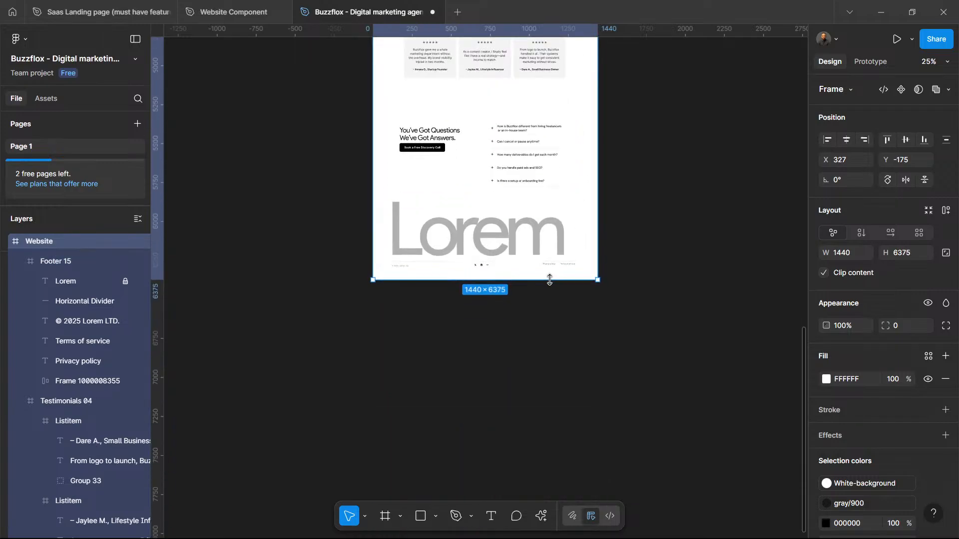
click(621, 206)
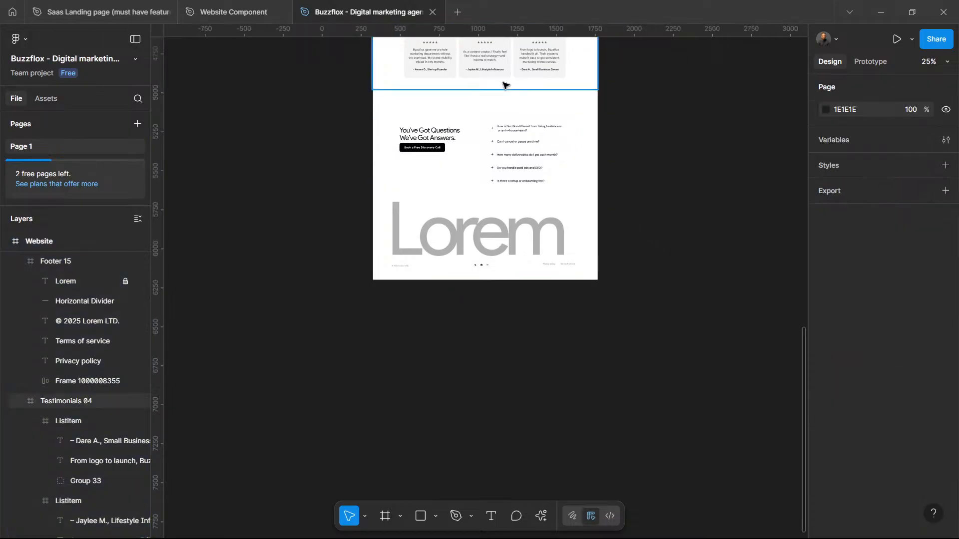
Step: Look over the page up to the hero and read the "Key sections" list in the notes beside the Website frame
scroll(548, 141, up, 5)
scroll(544, 141, up, 3)
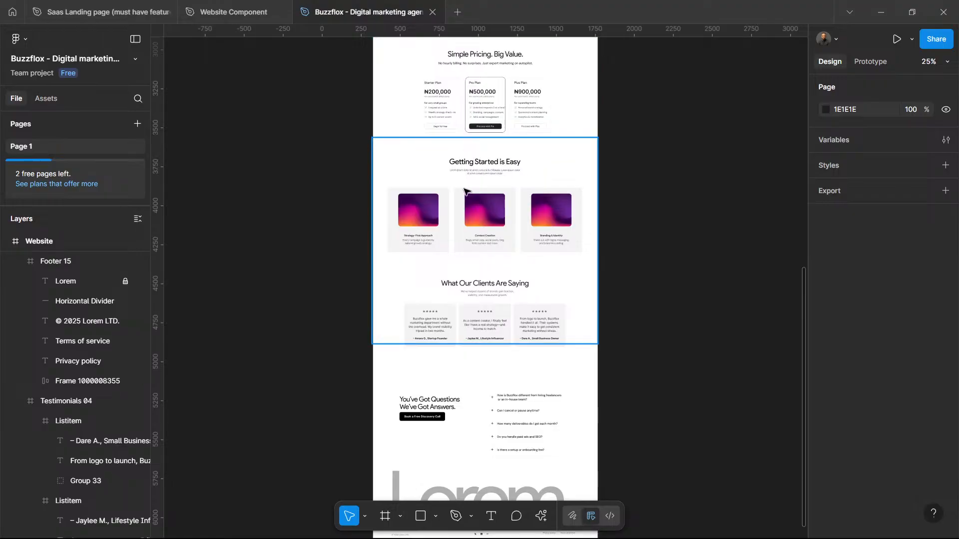
scroll(511, 173, up, 8)
scroll(513, 167, up, 7)
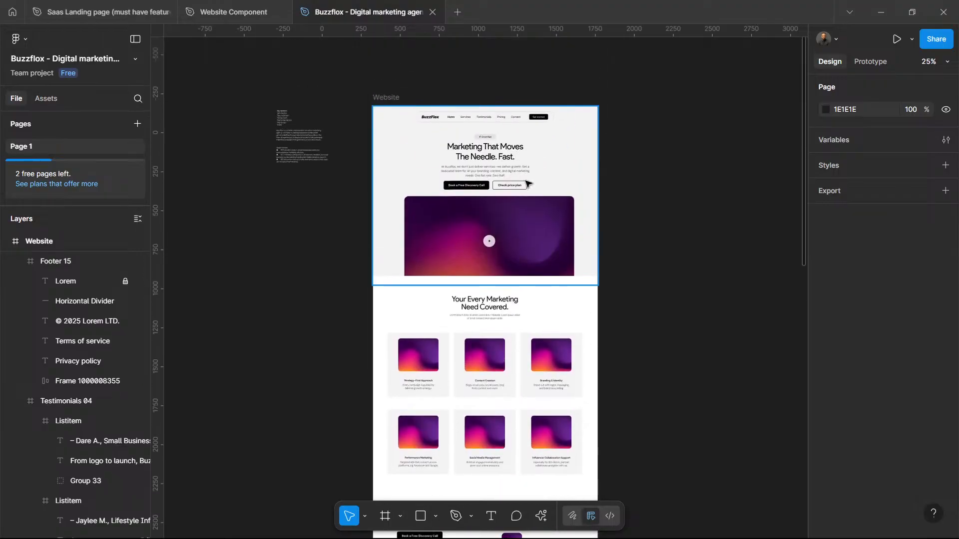
click(282, 125)
key(shift+2)
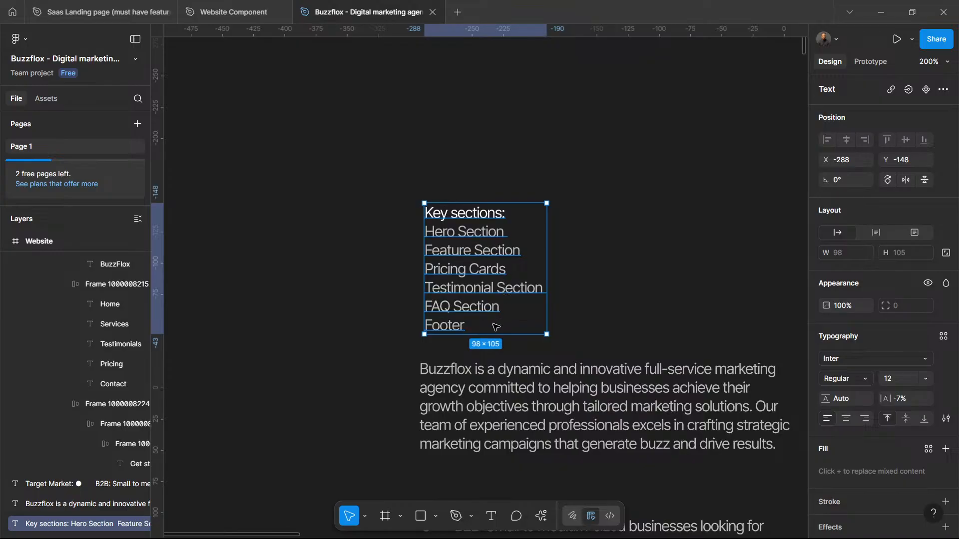
click(599, 276)
scroll(599, 275, down, 5)
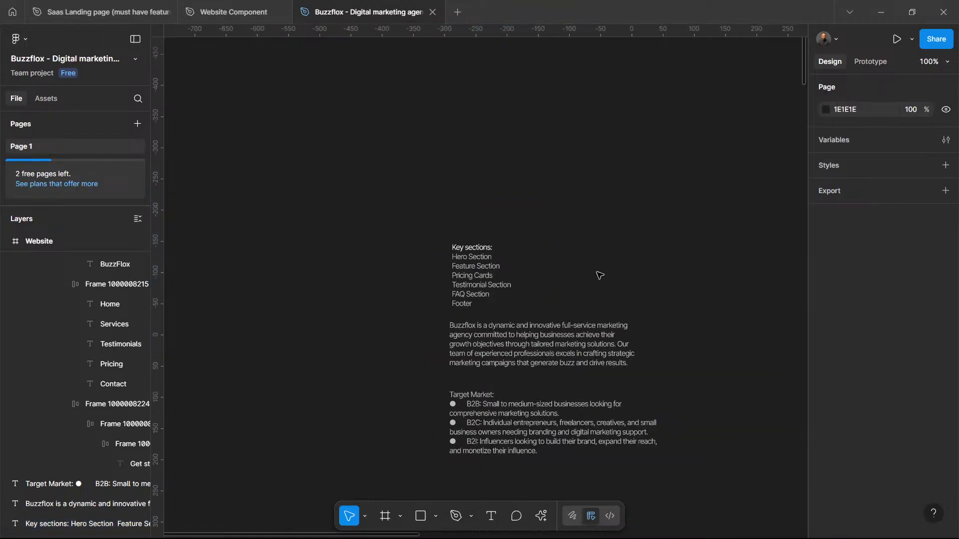
Step: Examine the complete landing page from hero section to footer against the key sections, and select the Website frame
scroll(599, 275, right, 5)
scroll(608, 252, right, 3)
scroll(608, 252, down, 5)
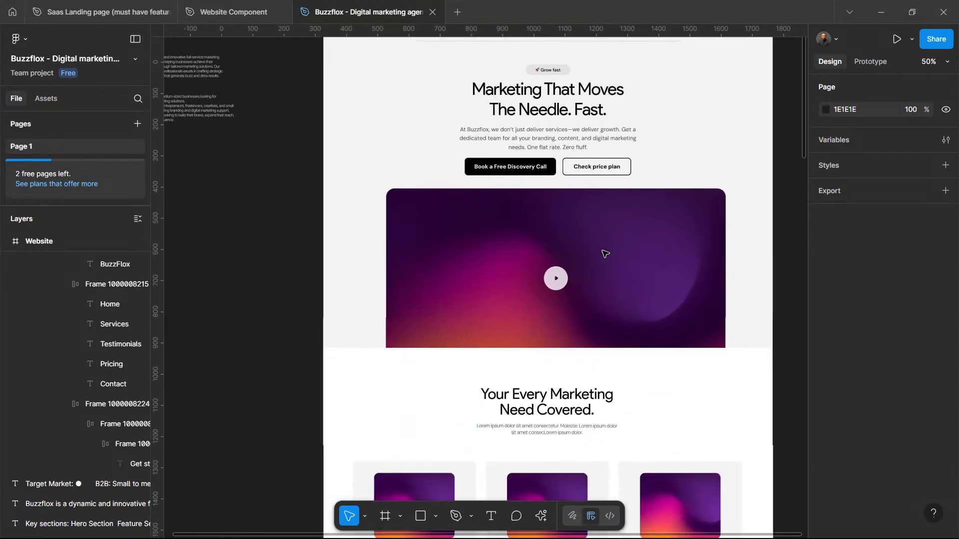
scroll(604, 253, down, 5)
scroll(605, 254, up, 6)
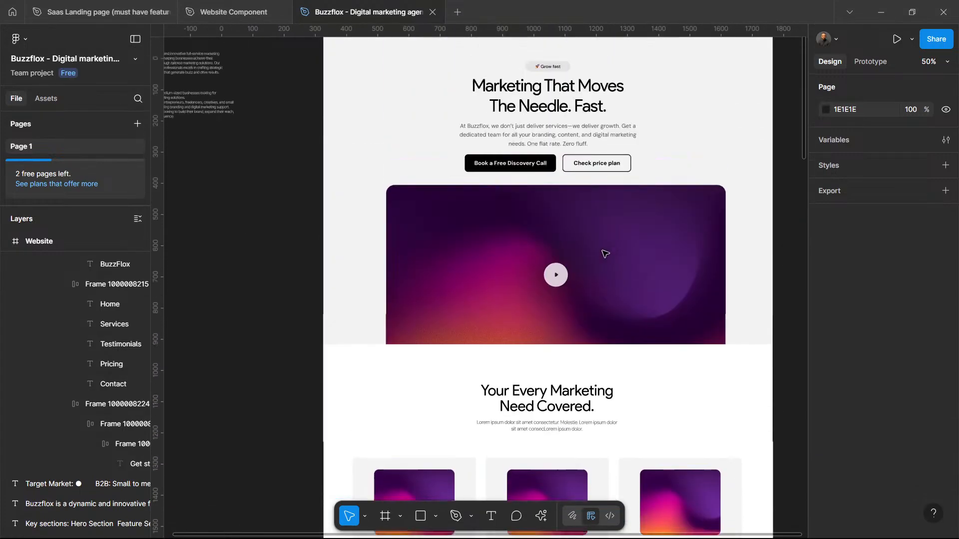
scroll(604, 254, down, 12)
scroll(604, 254, down, 17)
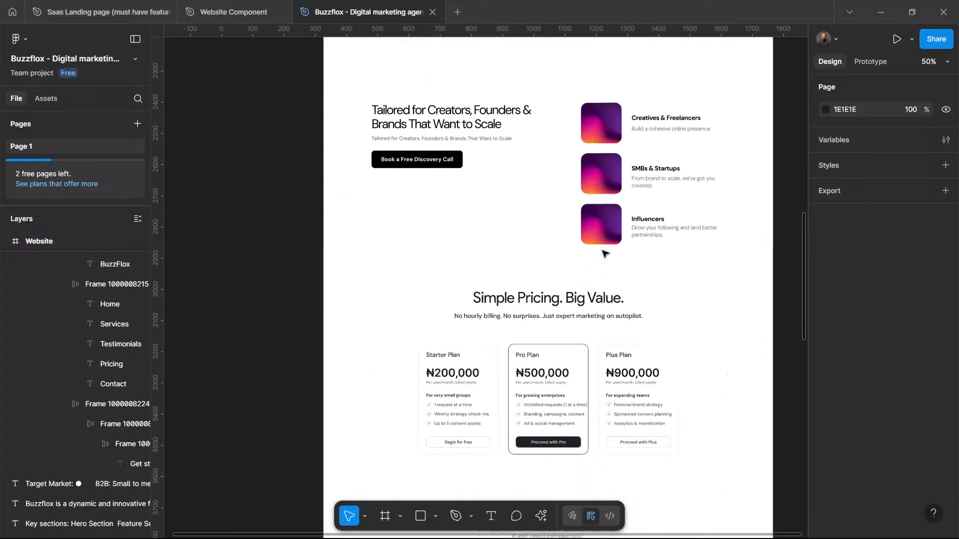
scroll(604, 254, down, 13)
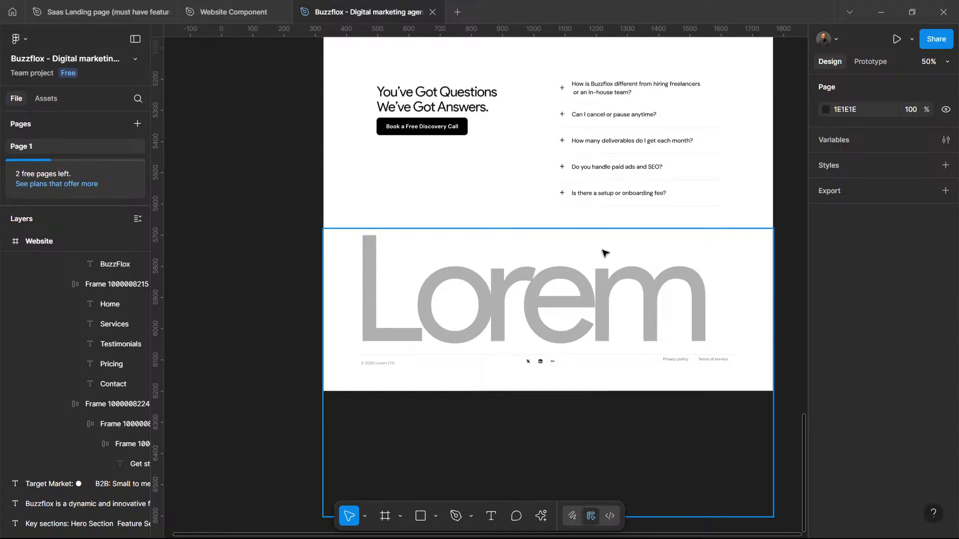
scroll(595, 200, up, 10)
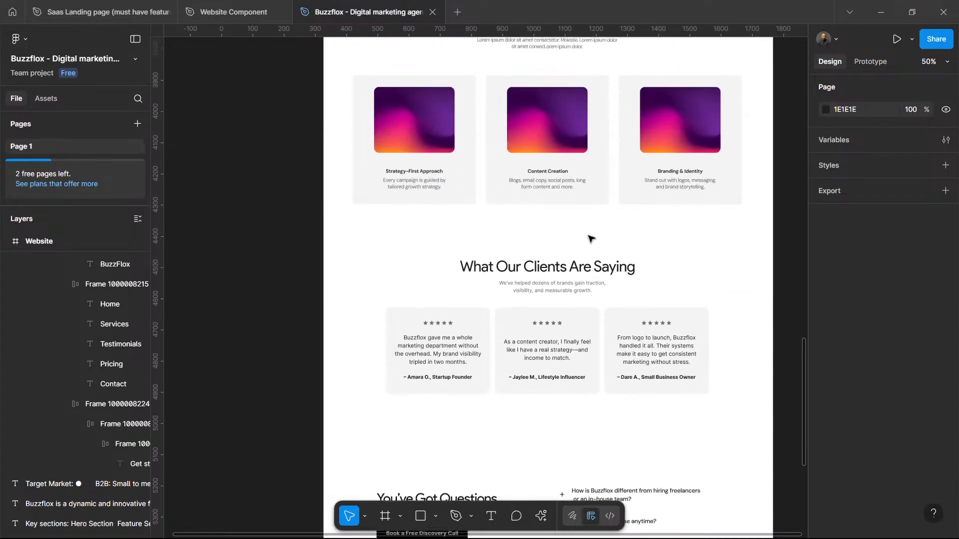
scroll(591, 240, up, 15)
scroll(588, 237, up, 15)
scroll(578, 299, up, 1)
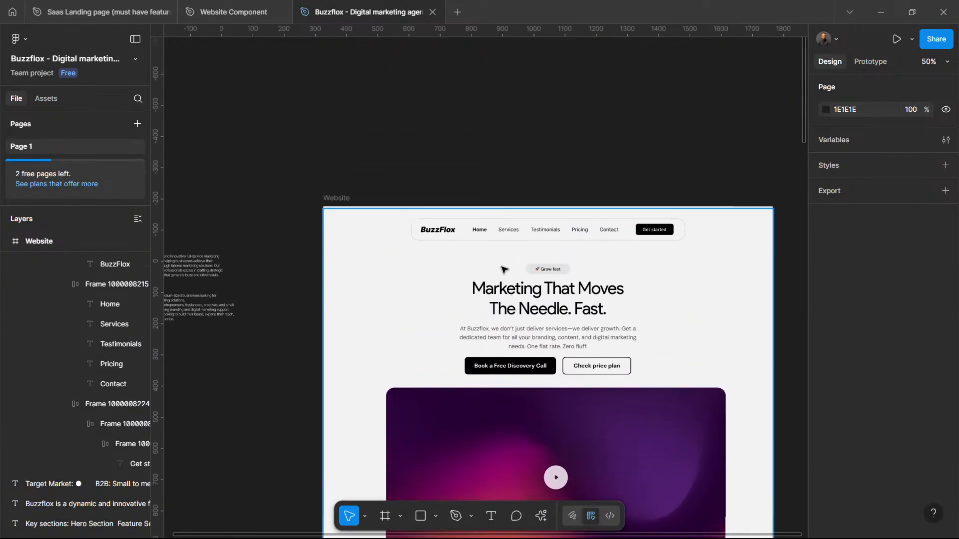
click(338, 199)
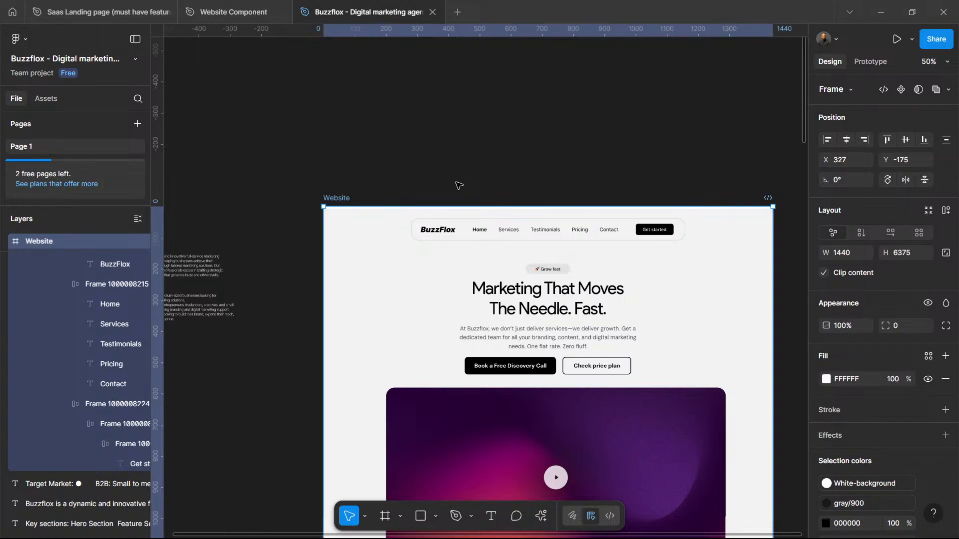
Step: Review the finished Website frame from the hero and services cards through the testimonials and FAQ, returning to the hero
scroll(458, 185, down, 3)
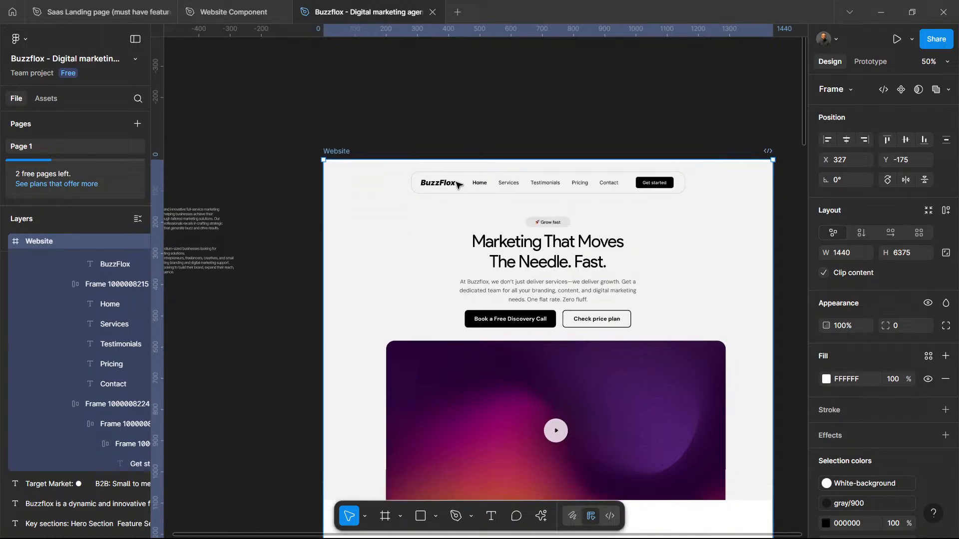
scroll(460, 188, down, 10)
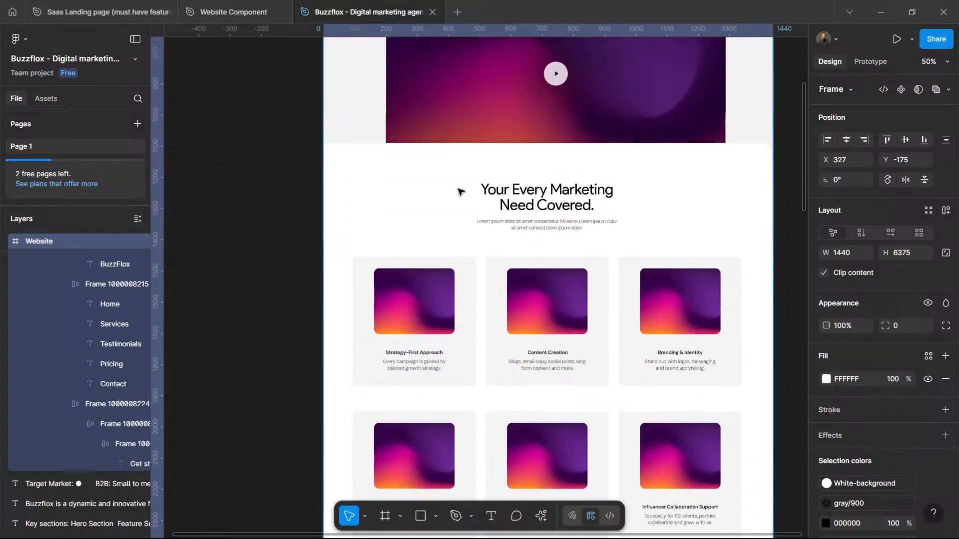
scroll(533, 189, up, 7)
scroll(533, 190, up, 6)
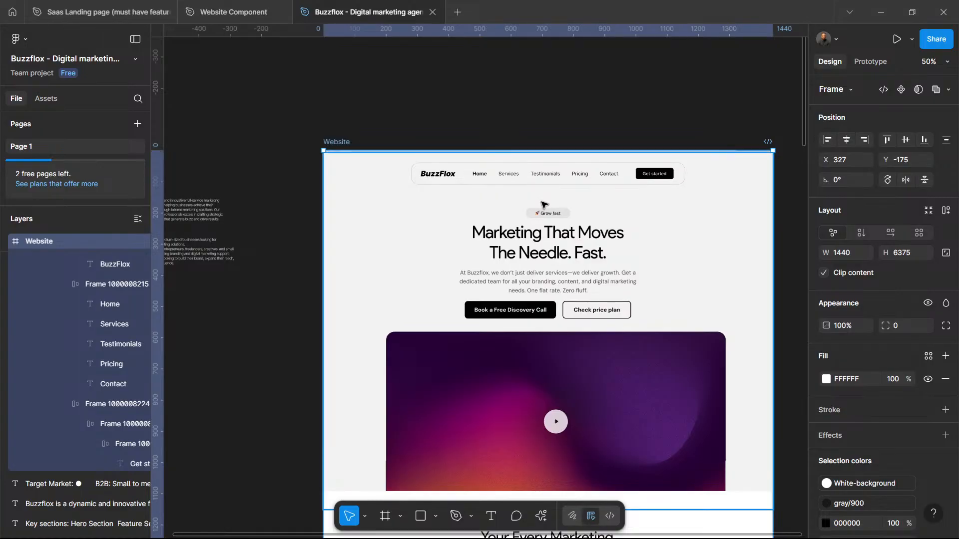
scroll(544, 203, down, 10)
scroll(543, 204, up, 5)
scroll(544, 204, up, 5)
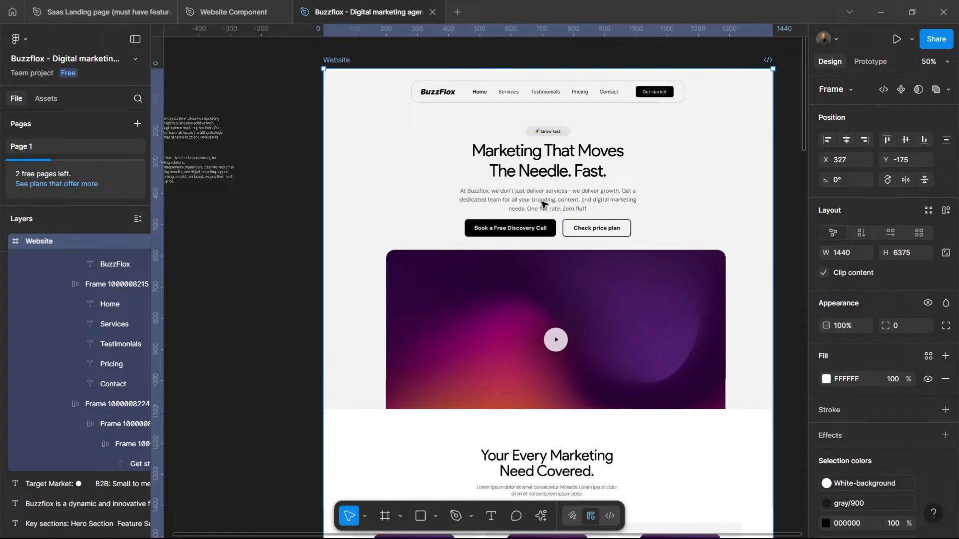
scroll(562, 244, down, 20)
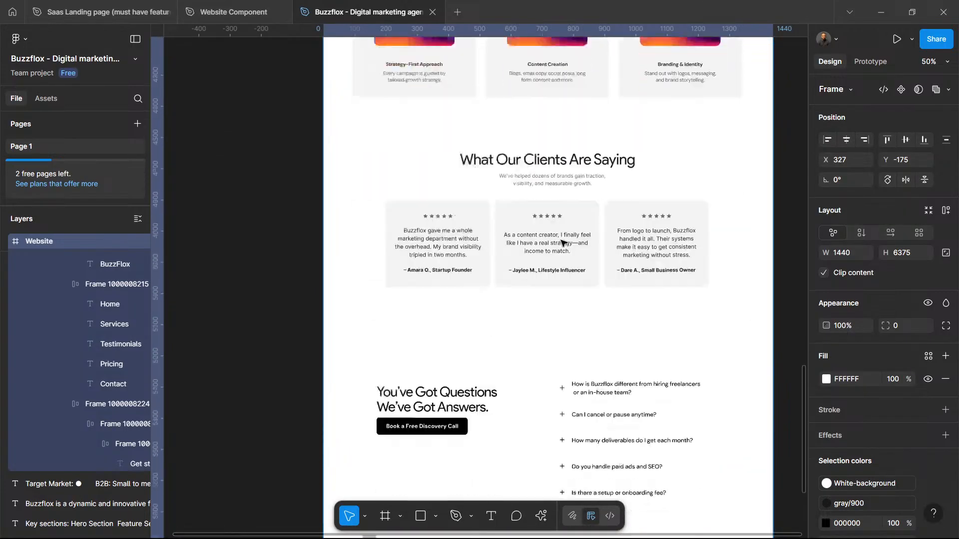
scroll(562, 243, down, 2)
scroll(560, 244, up, 10)
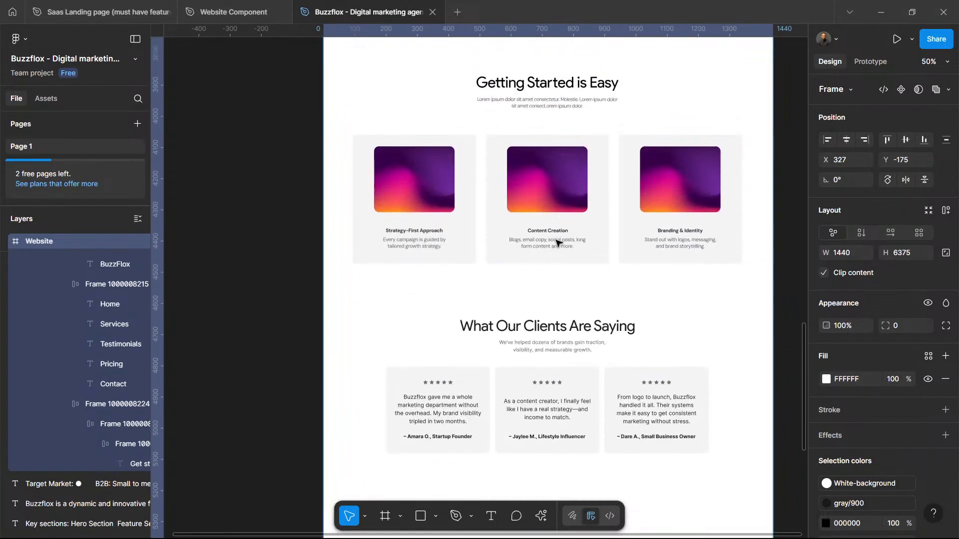
scroll(558, 244, up, 14)
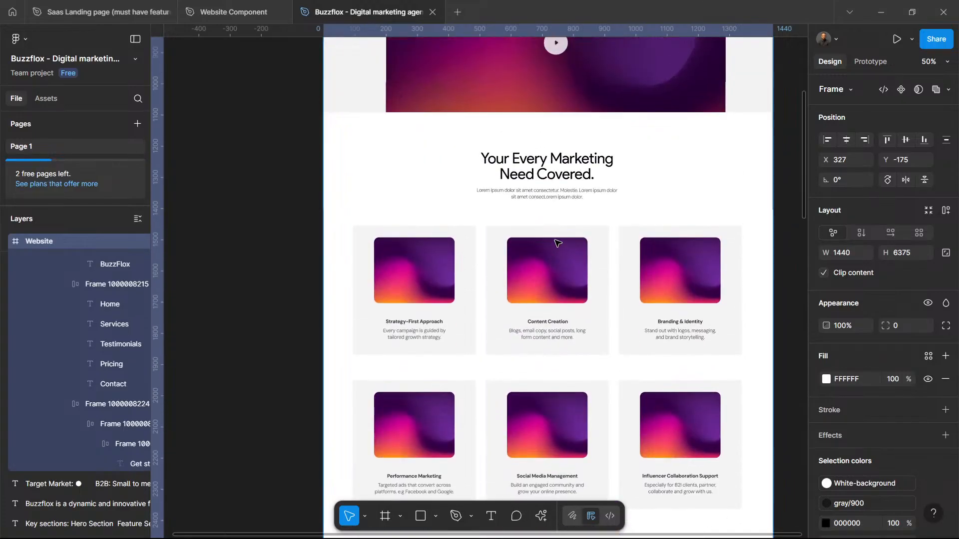
scroll(559, 243, up, 5)
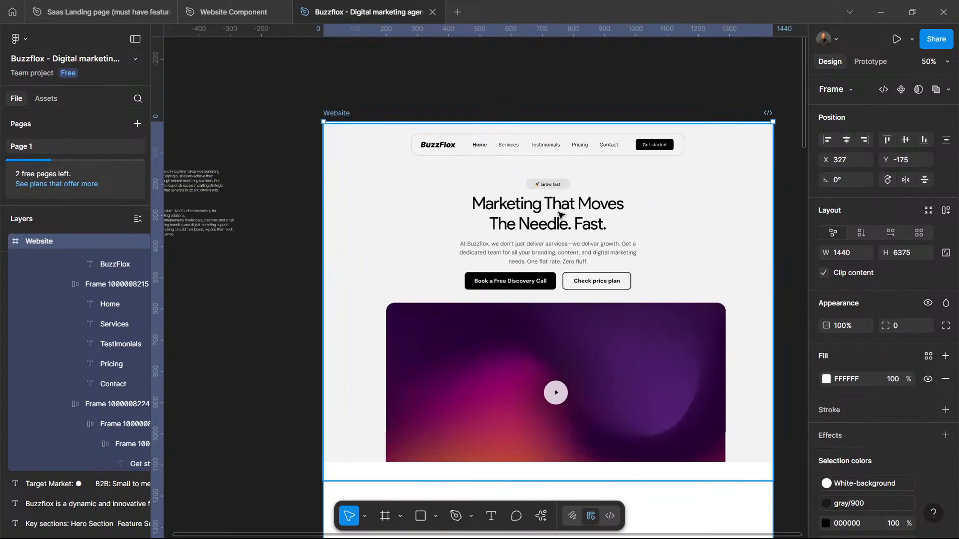